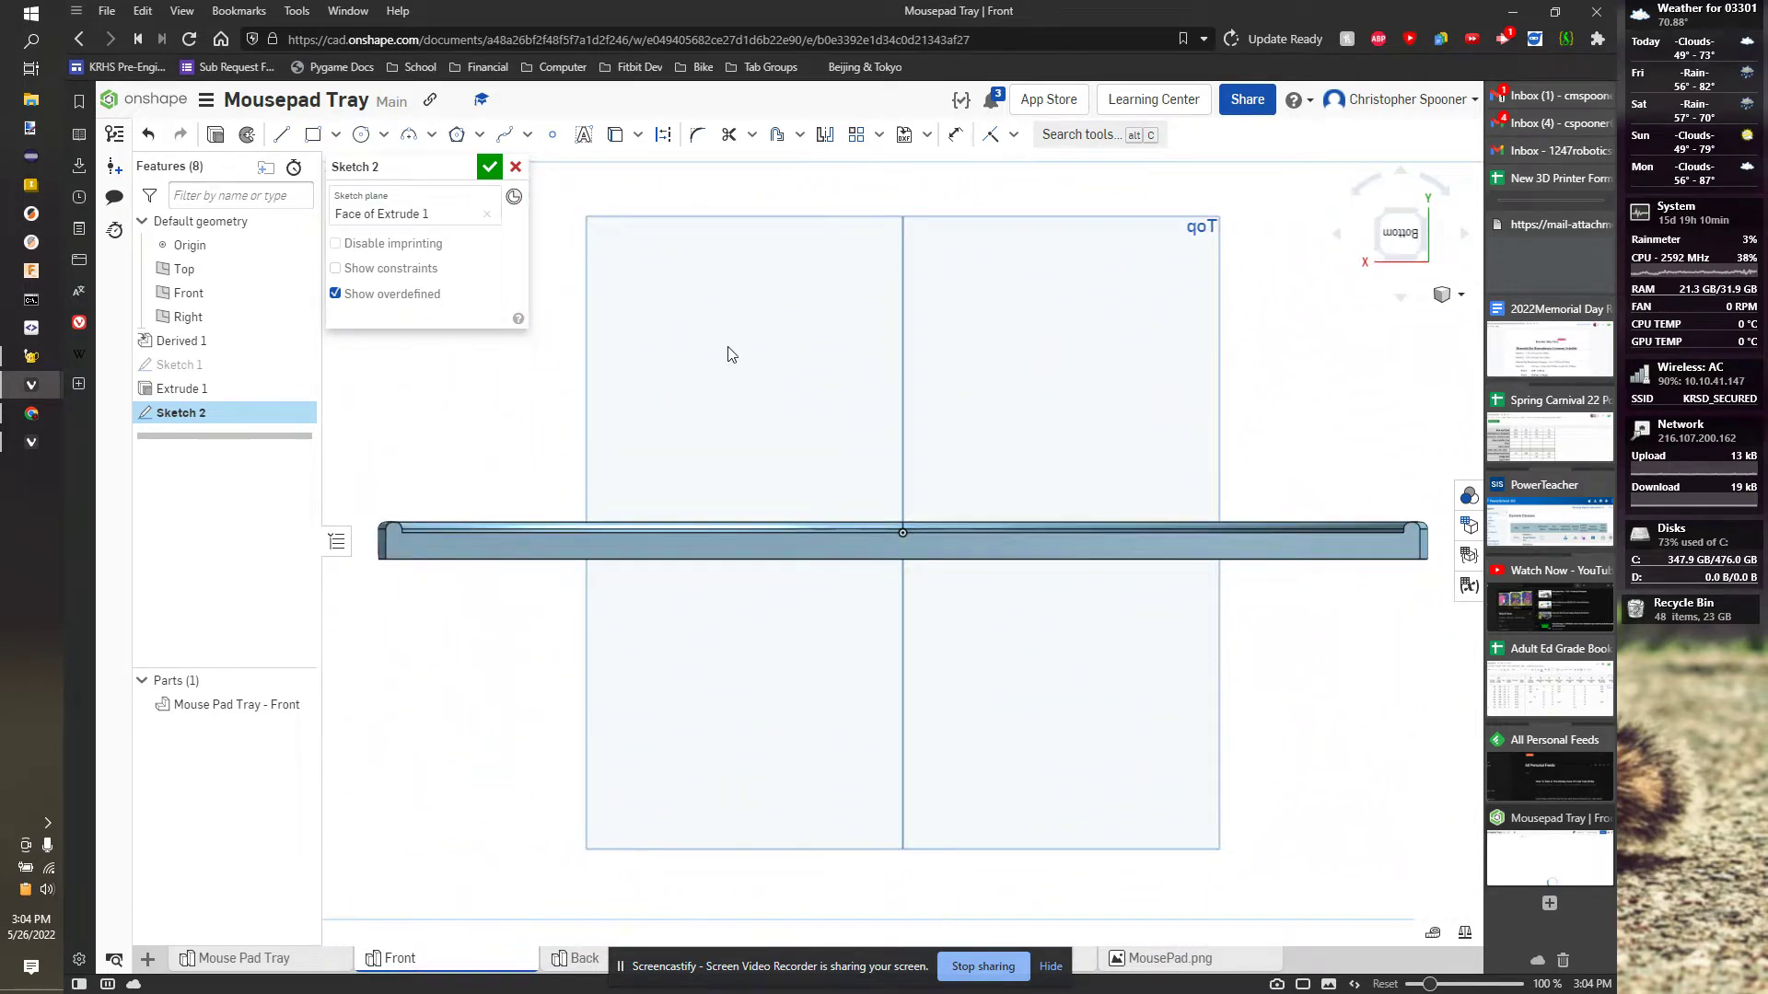
- Sketch a six-sided polygon on the tray's flat side face, centred about 0.4 in from one end with one side along the recessed edge
scroll(730, 355, "up", 5)
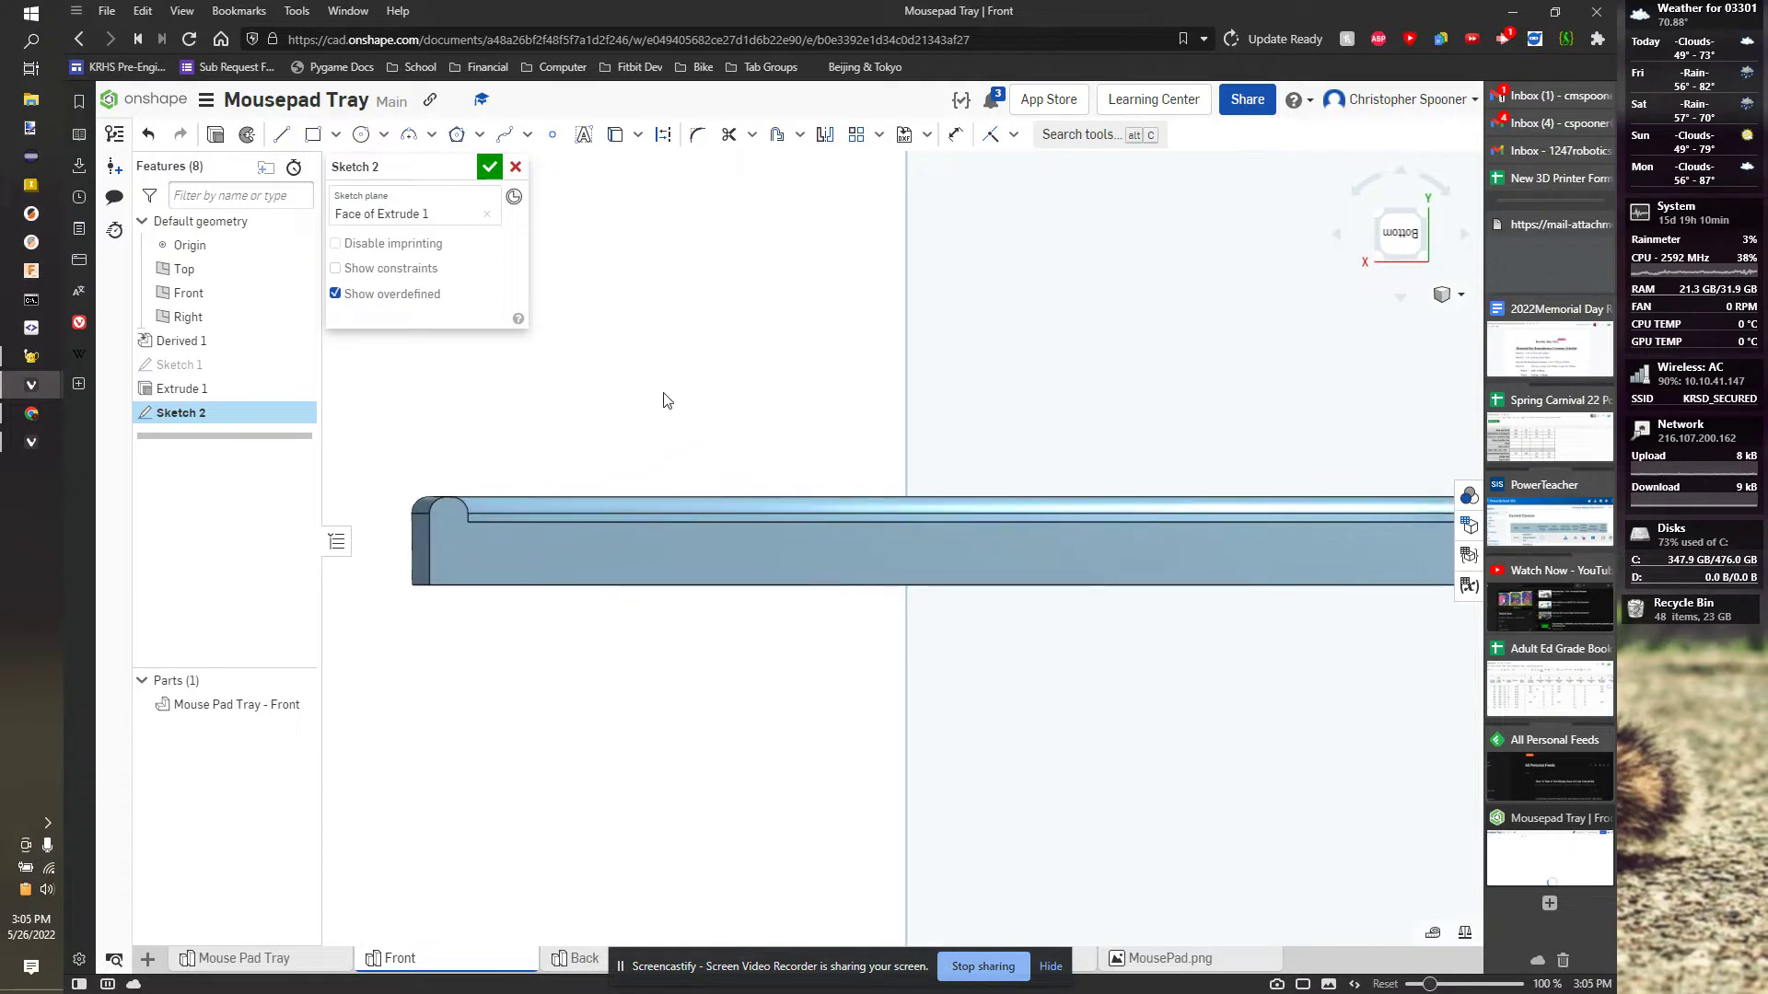
left_click(457, 134)
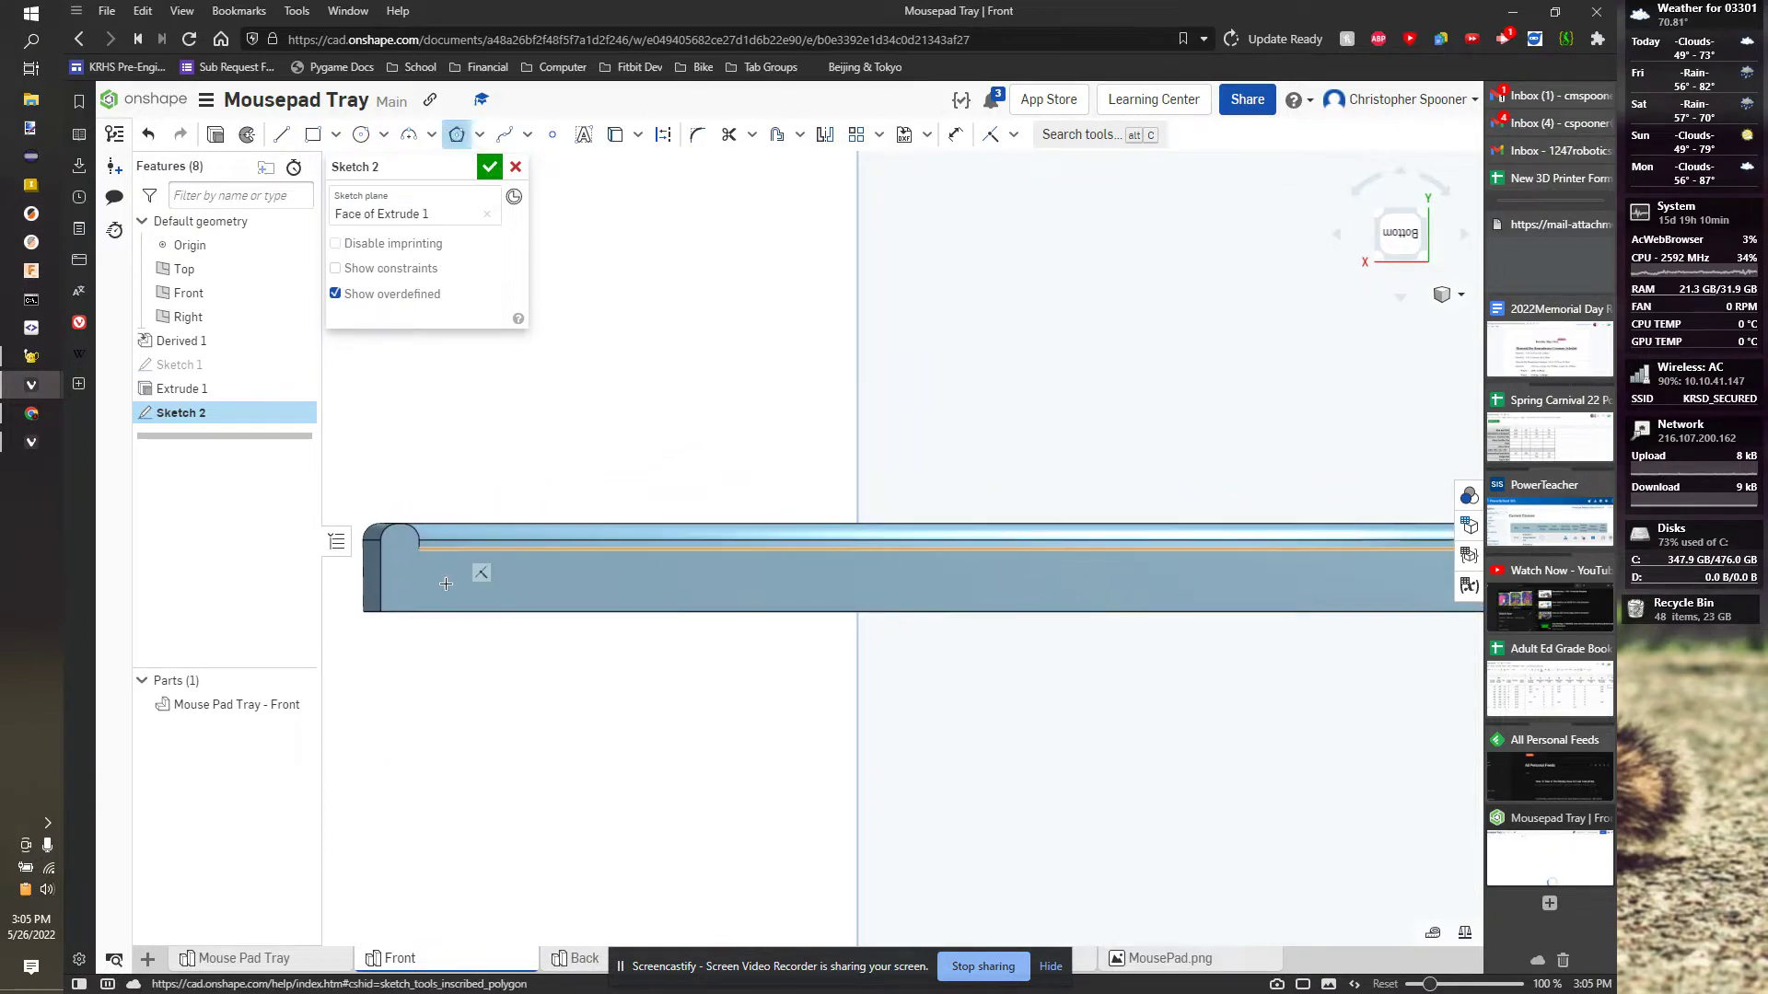
left_click(480, 584)
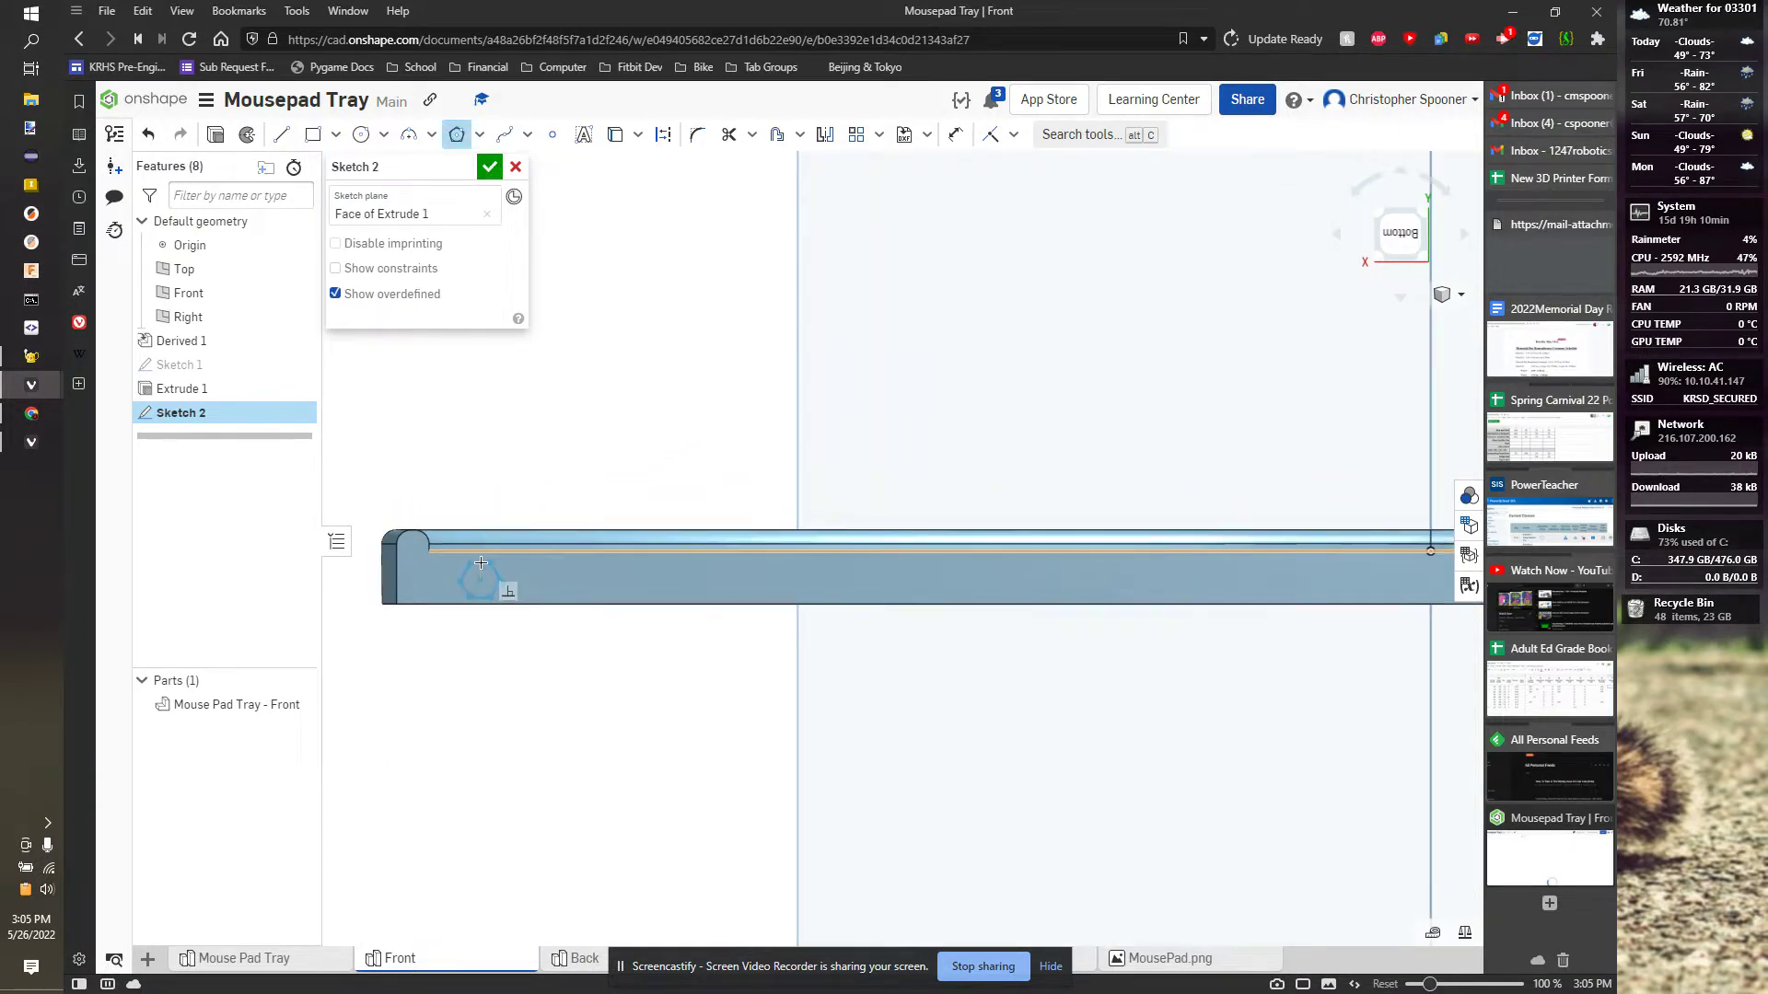
scroll(479, 563, "up", 2)
left_click(478, 550)
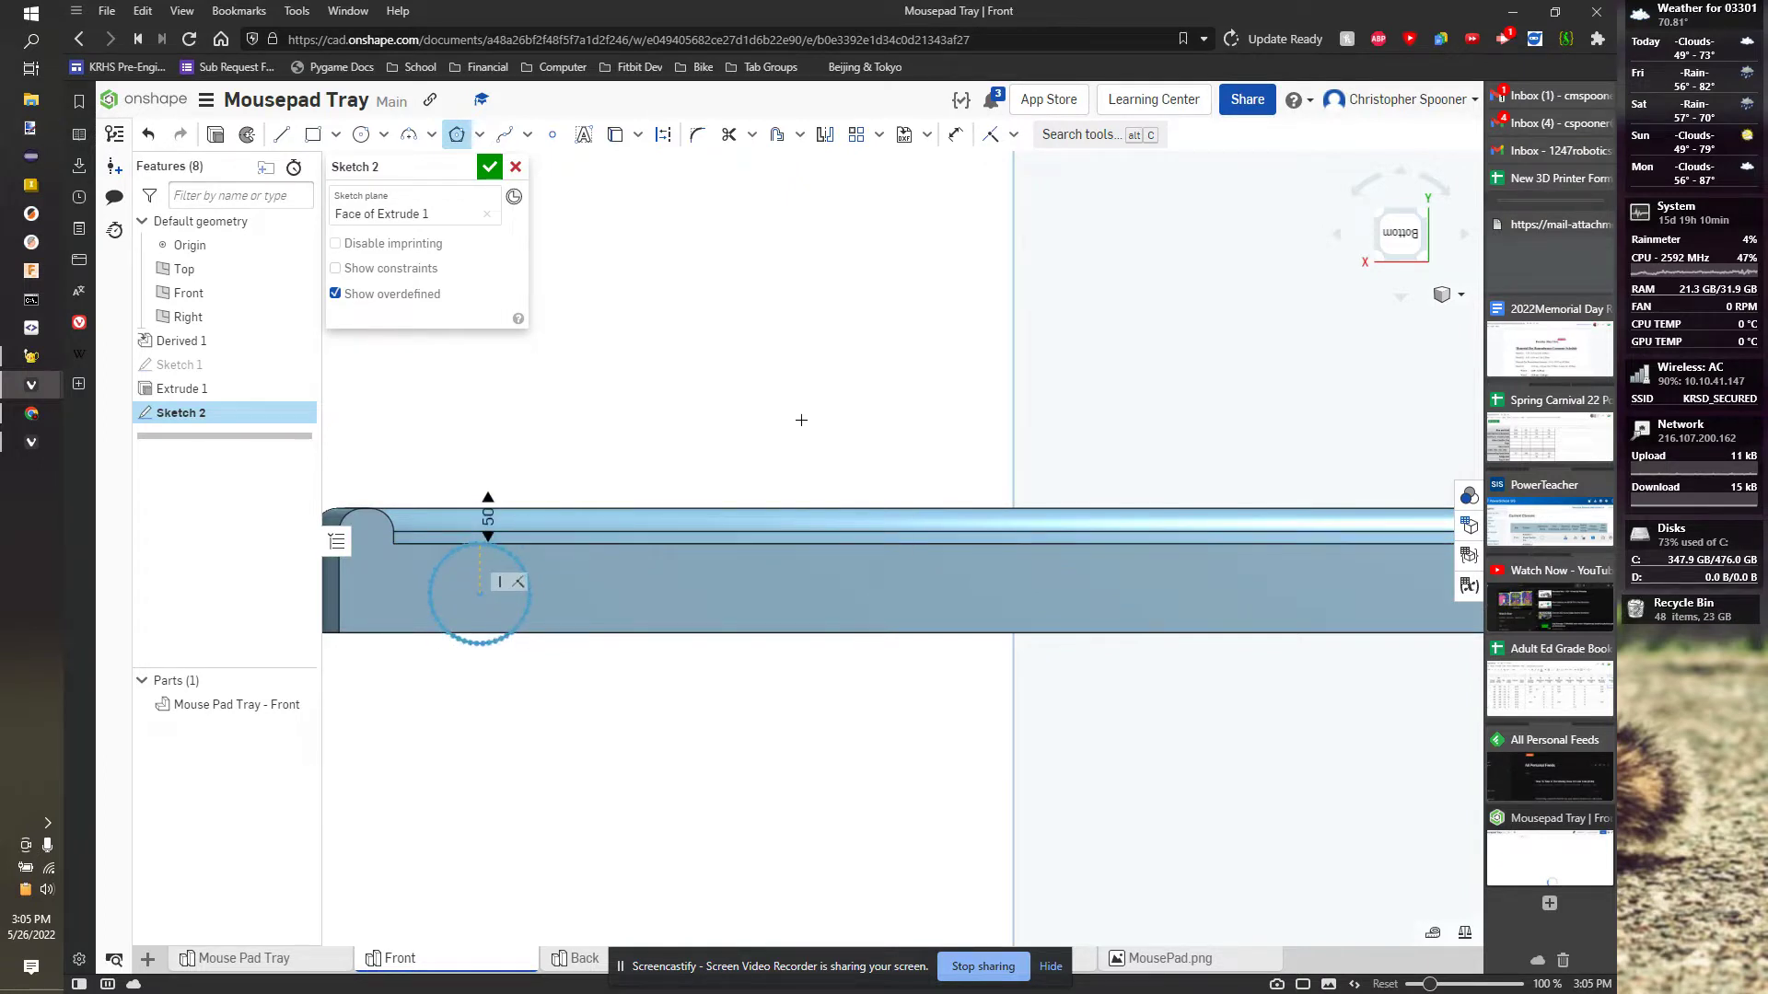
left_click(507, 557)
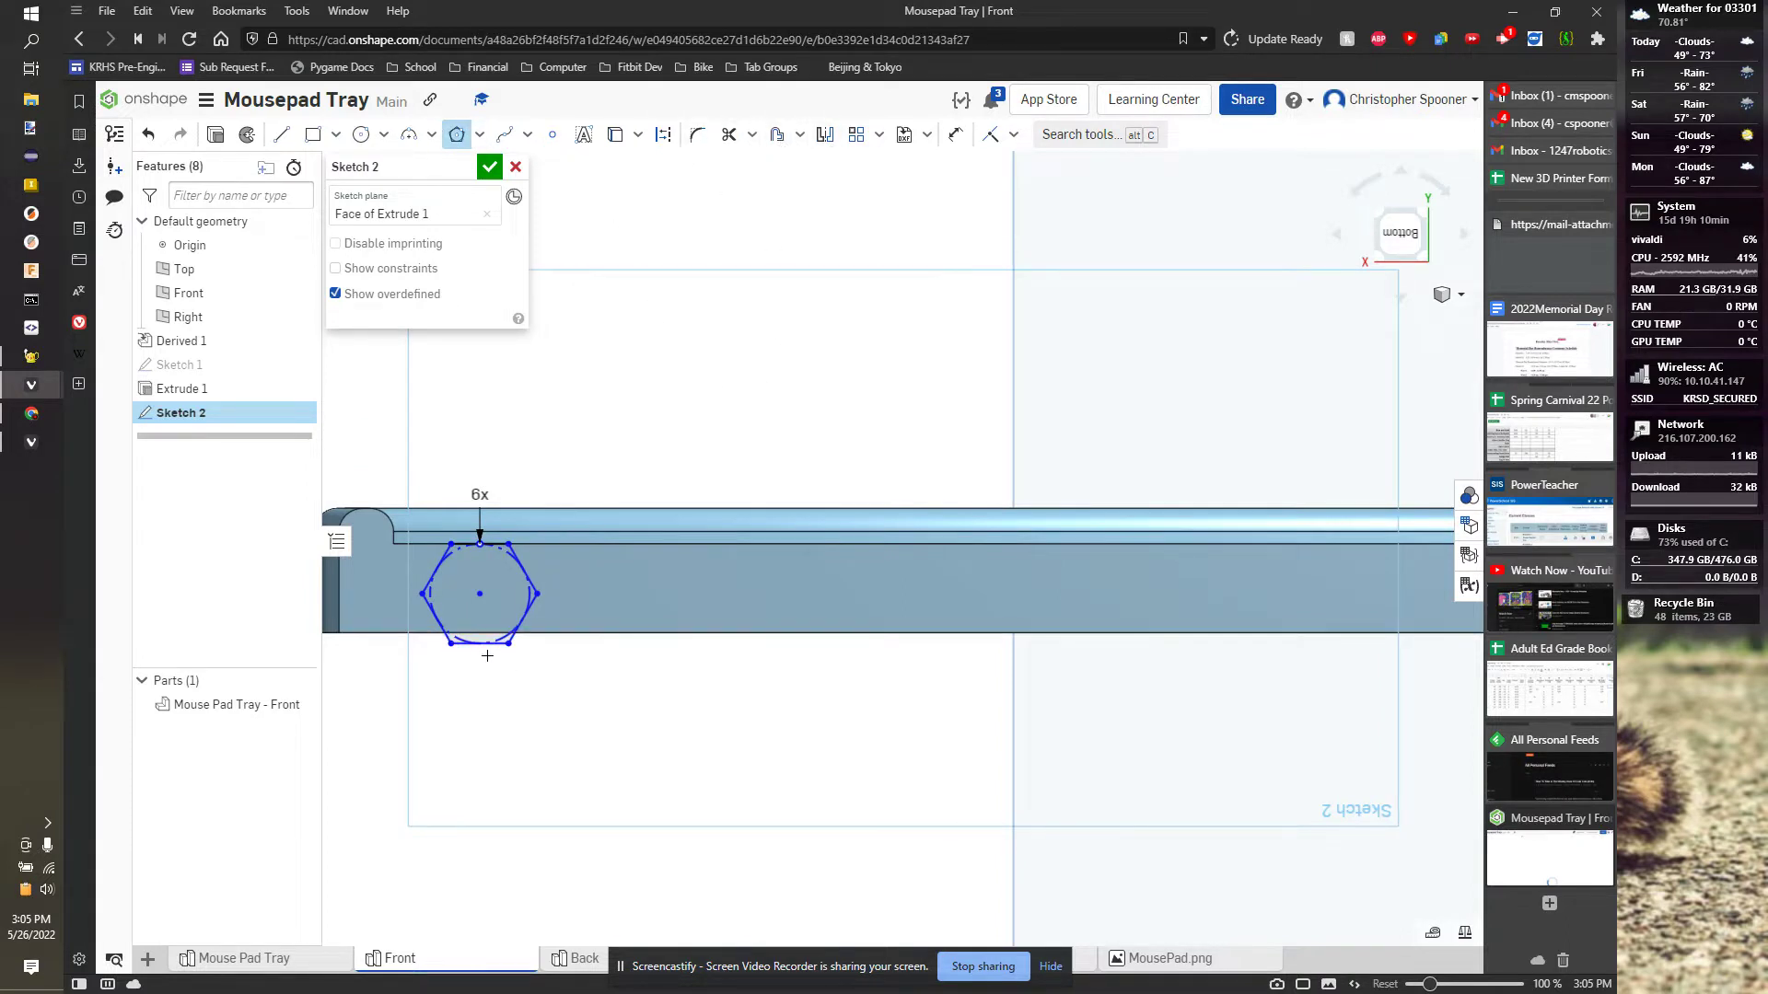
- Make the hexagon's free lower side coincident with the bottom edge of the tray's side face
left_click(994, 138)
key("F11")
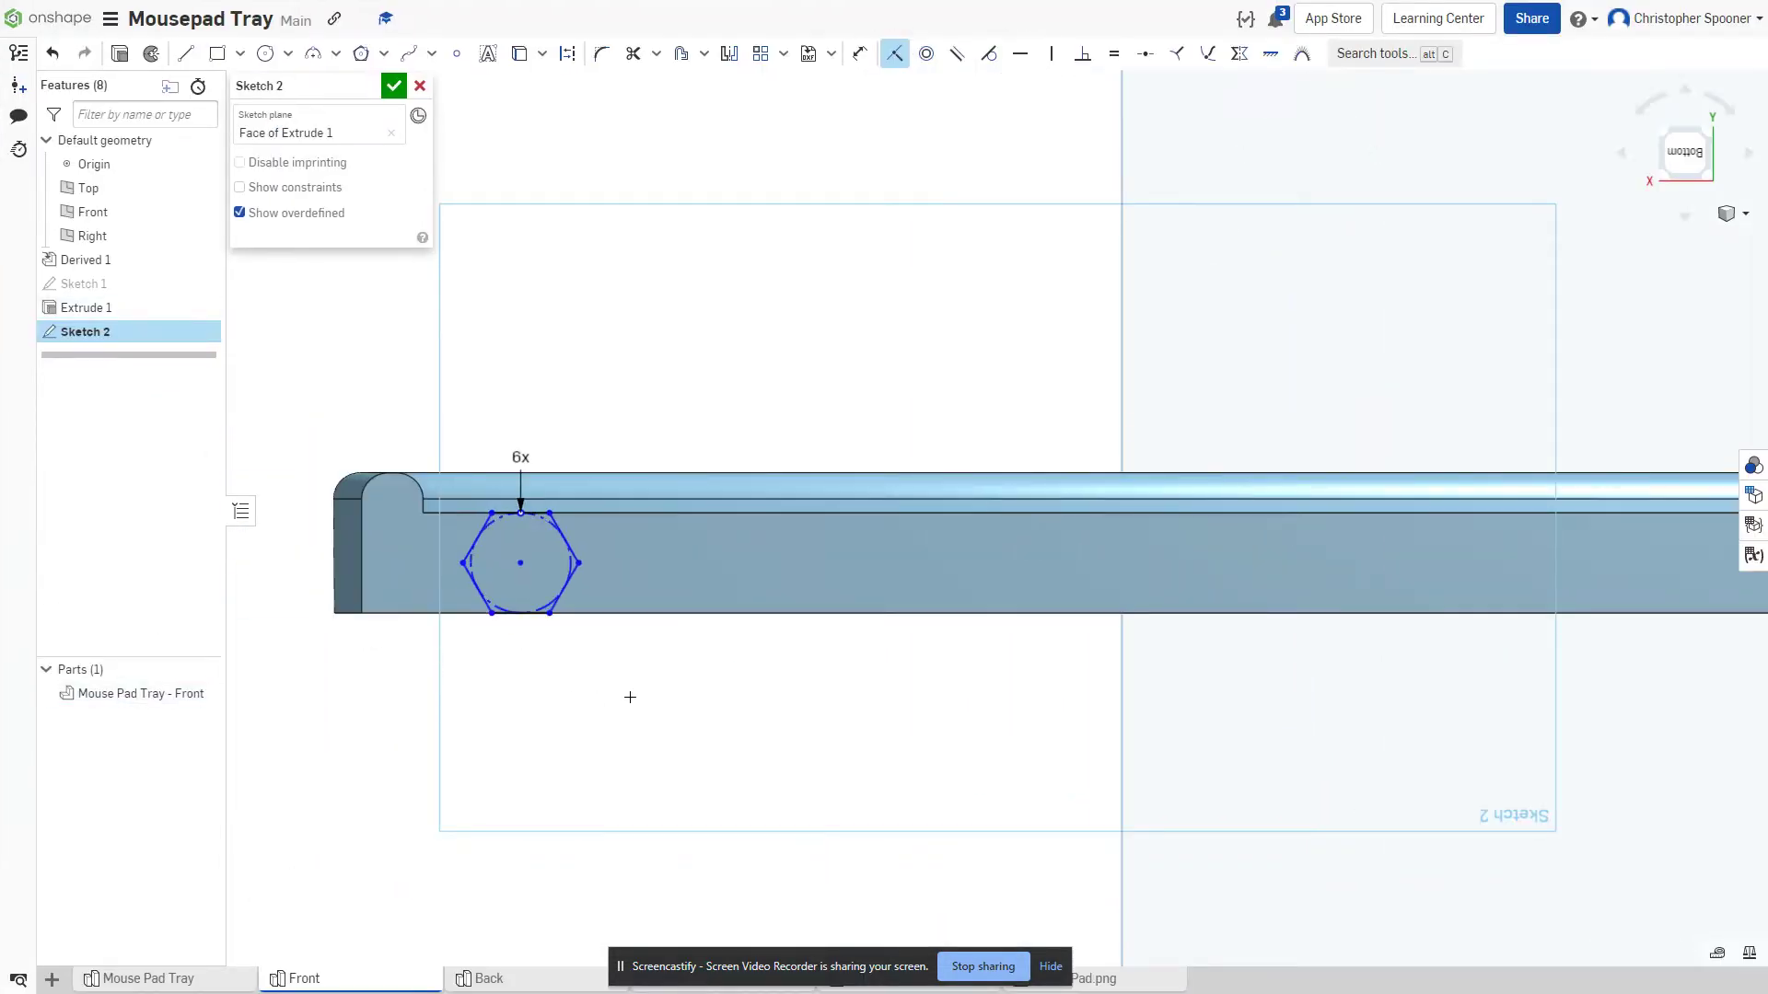
scroll(556, 668, "up", 2)
scroll(500, 634, "up", 1)
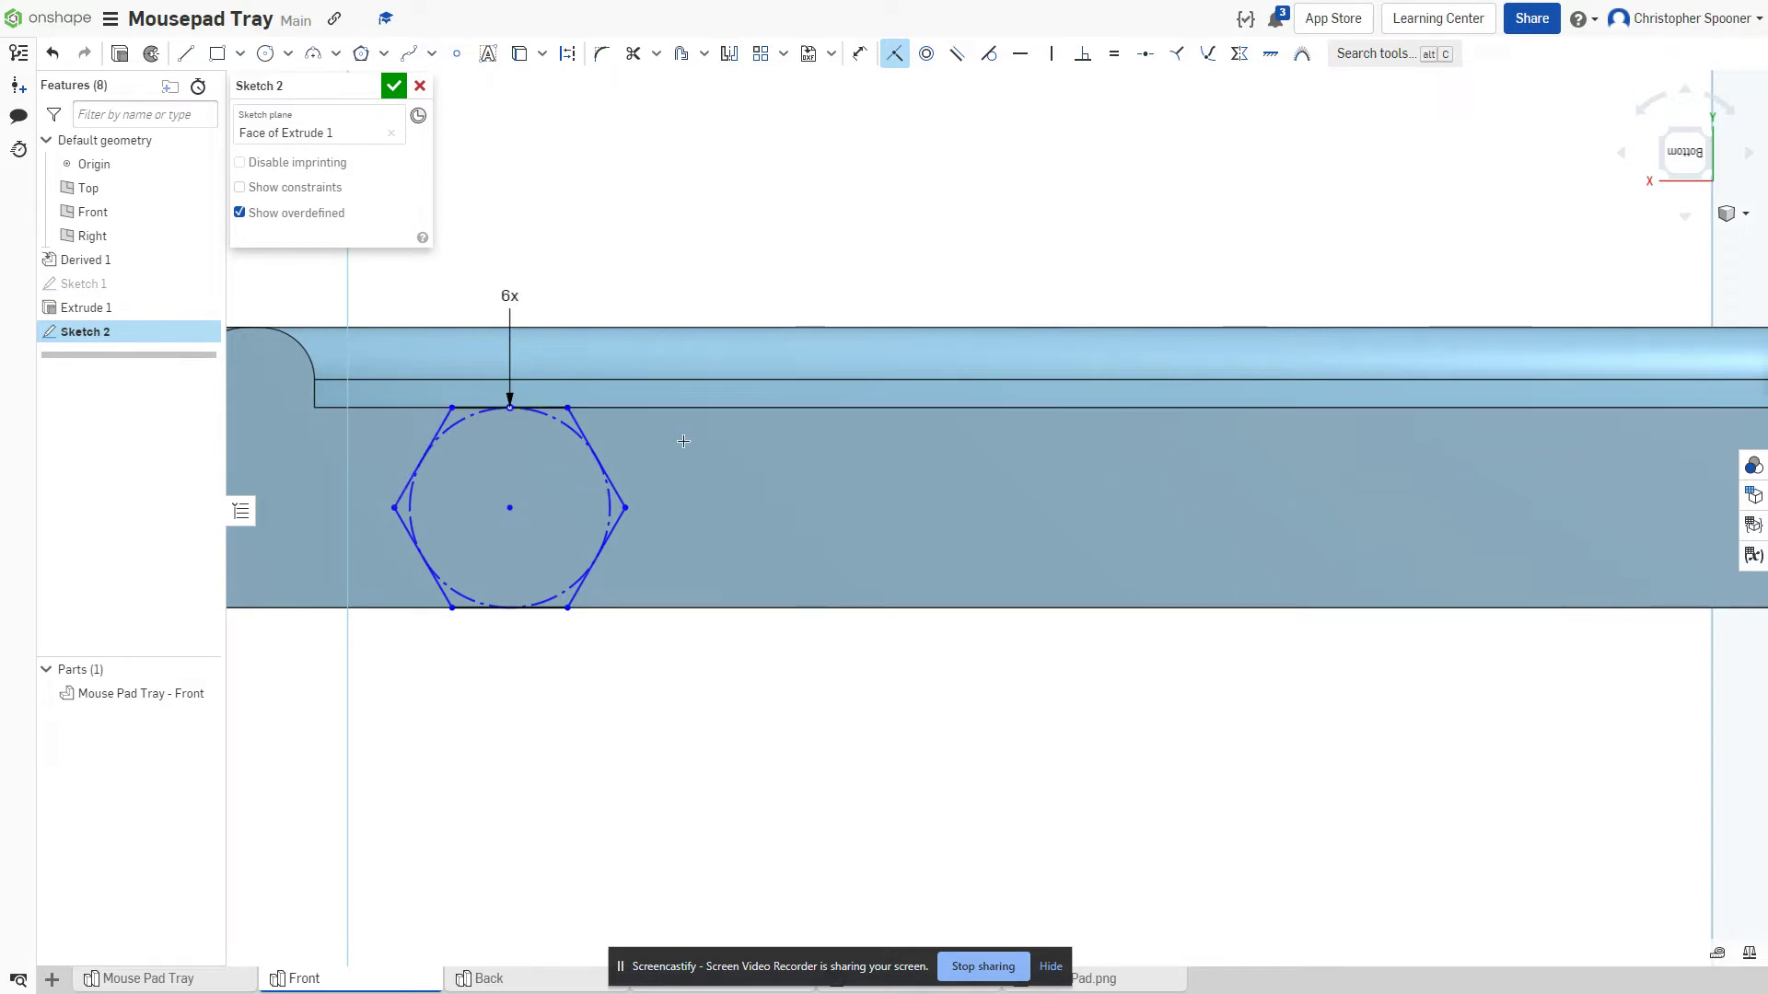
scroll(683, 442, "down", 1)
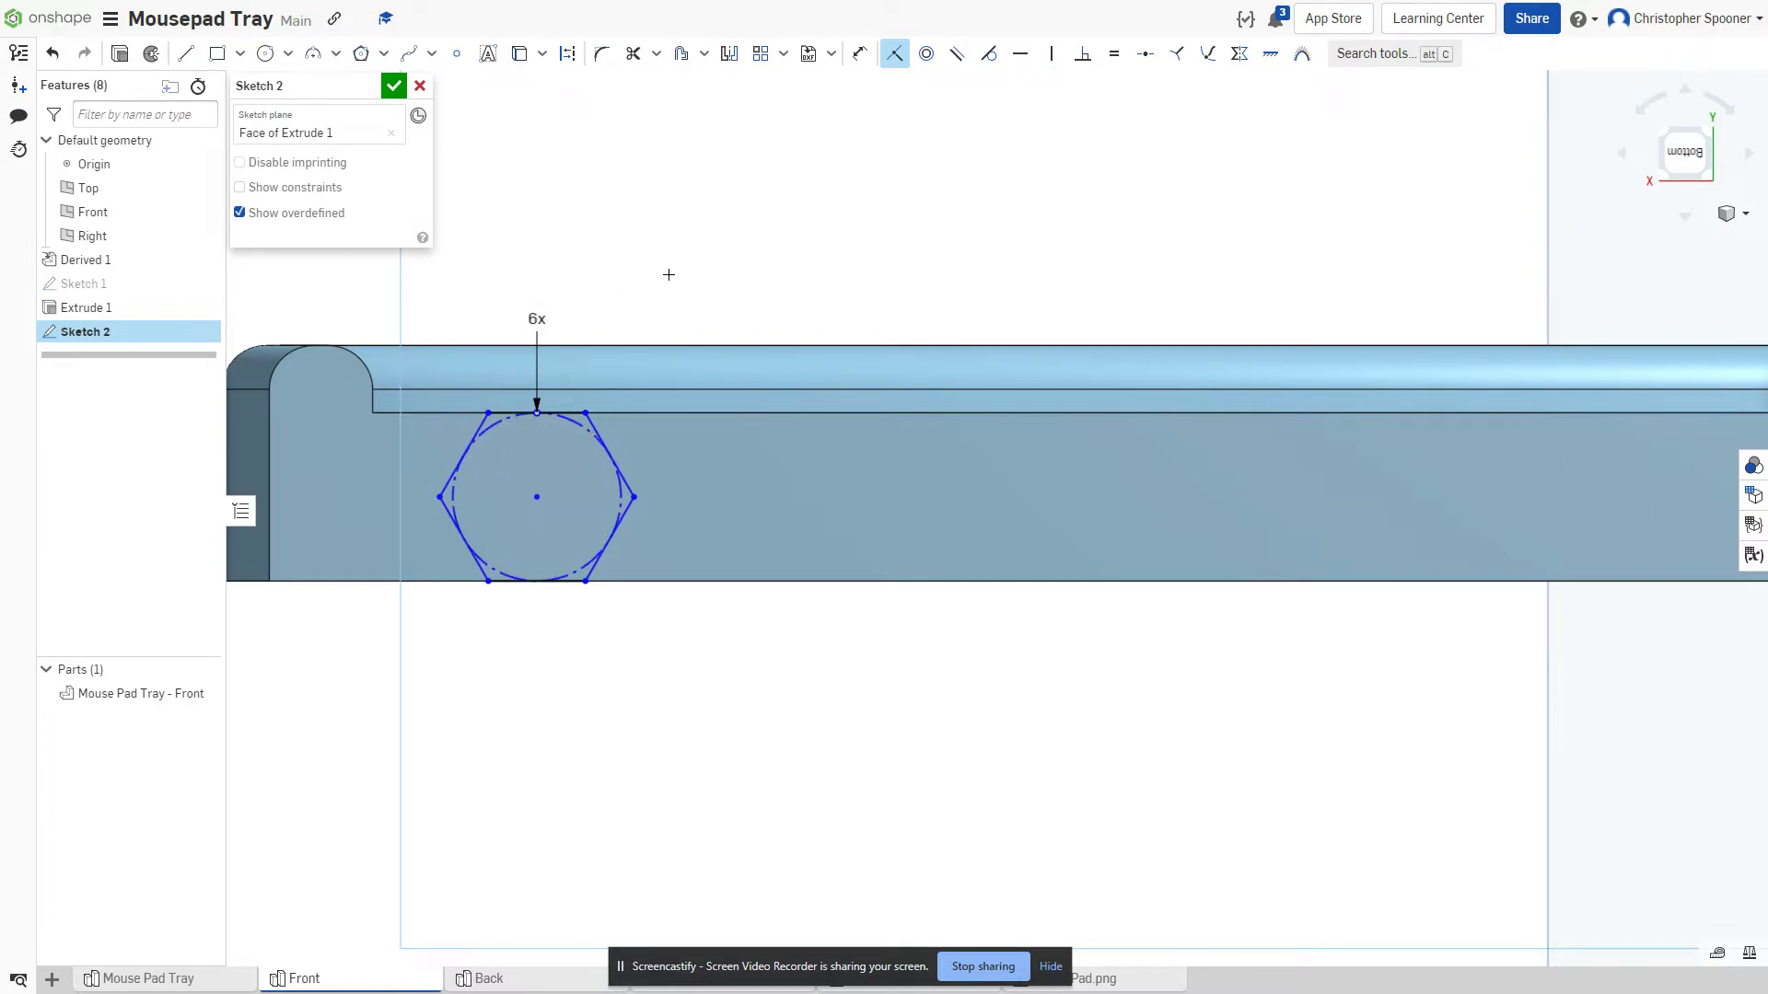
middle_click_drag(689, 255, 733, 226)
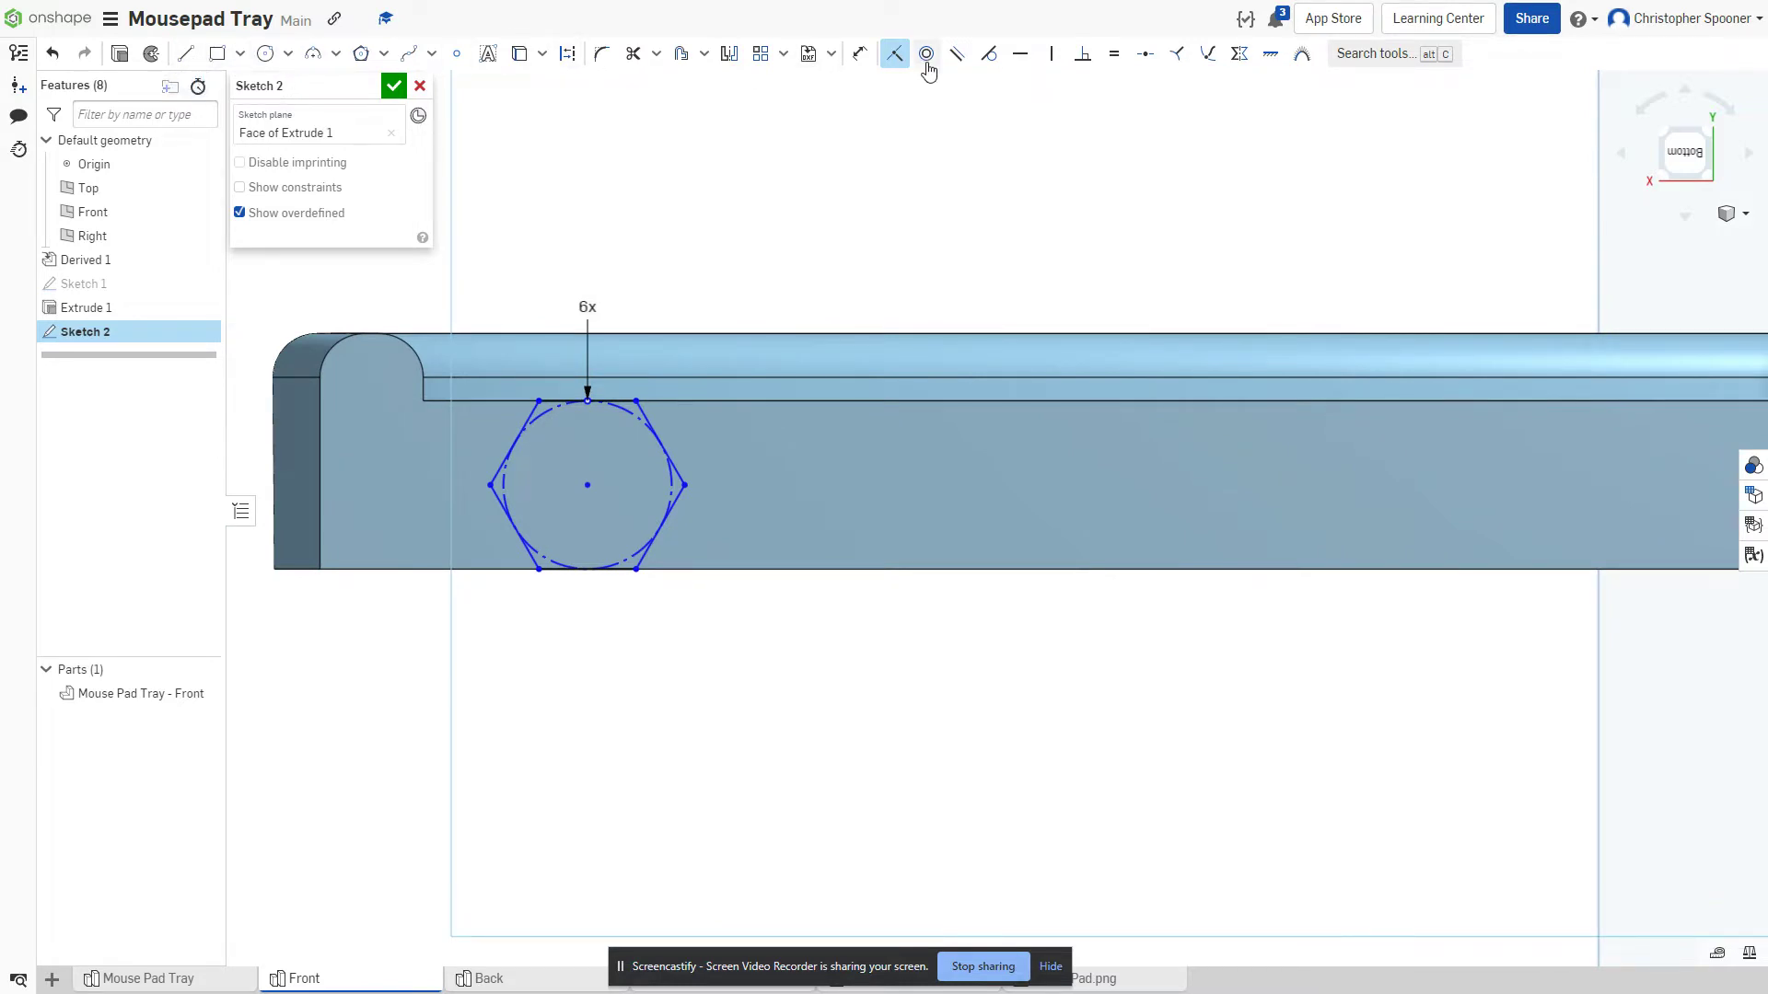
- Dimension the hexagon's centre 0.5 in from the end edge of the side face and finish the sketch
left_click(860, 55)
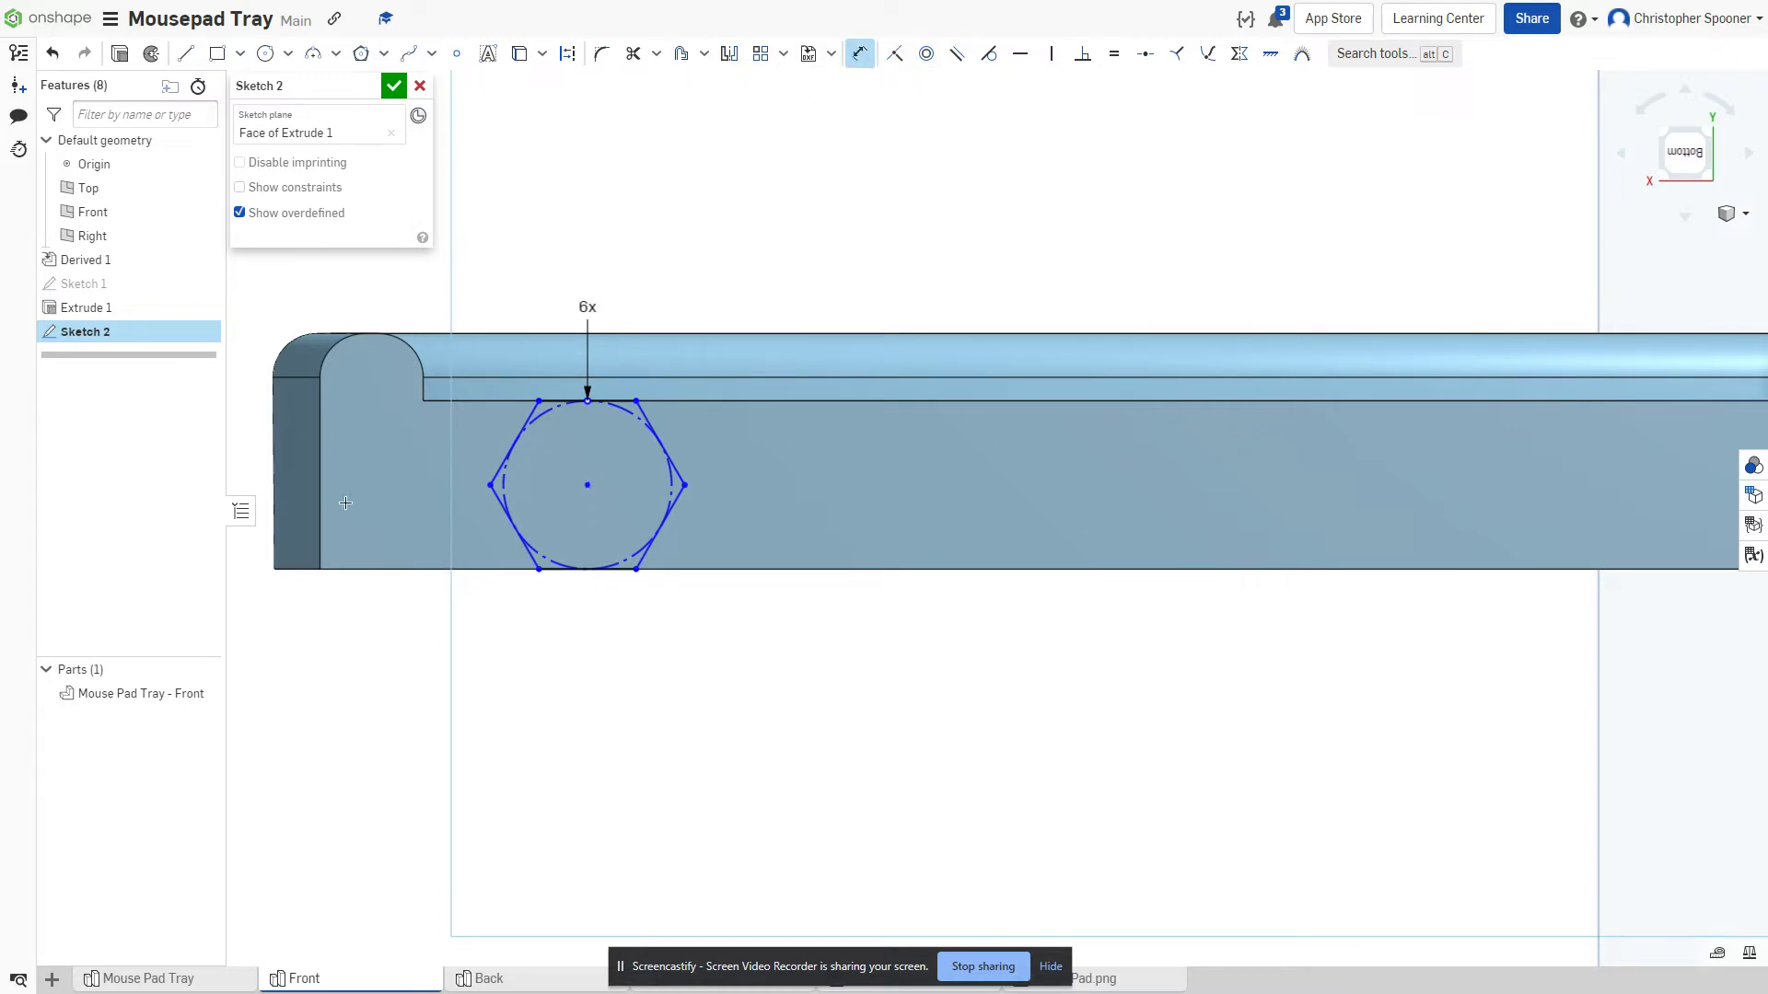
left_click(321, 526)
left_click(449, 676)
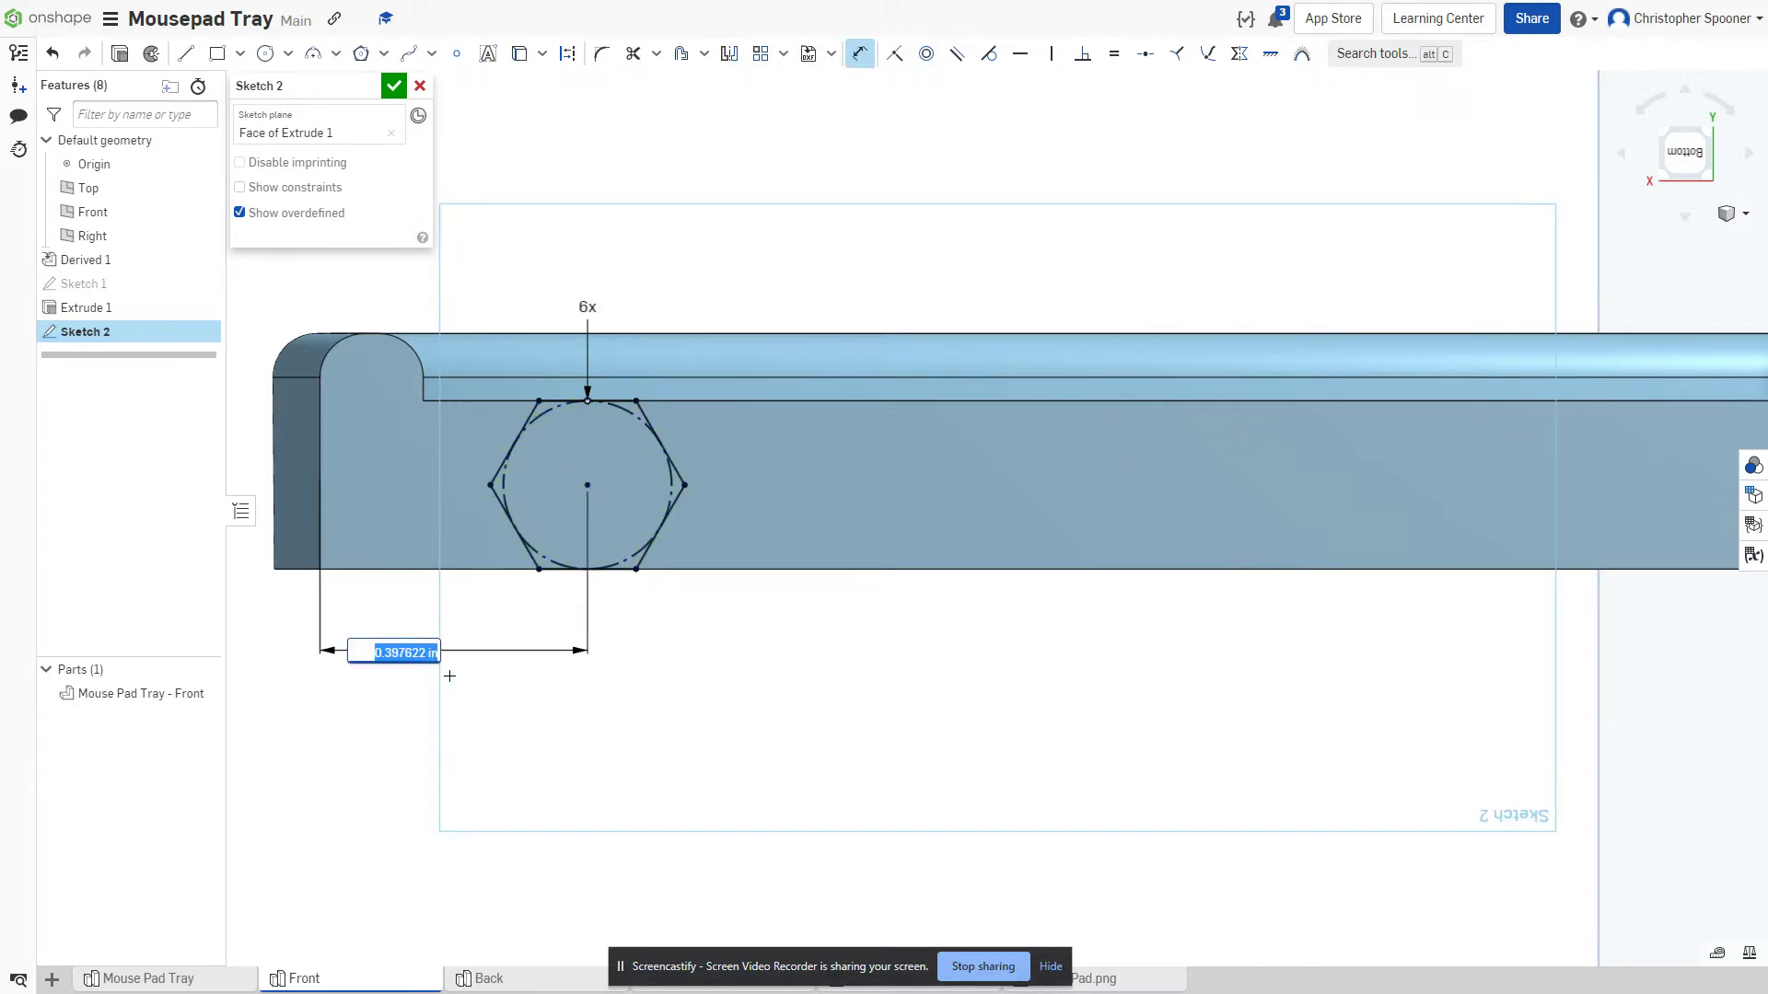
type("0.45")
key("Return")
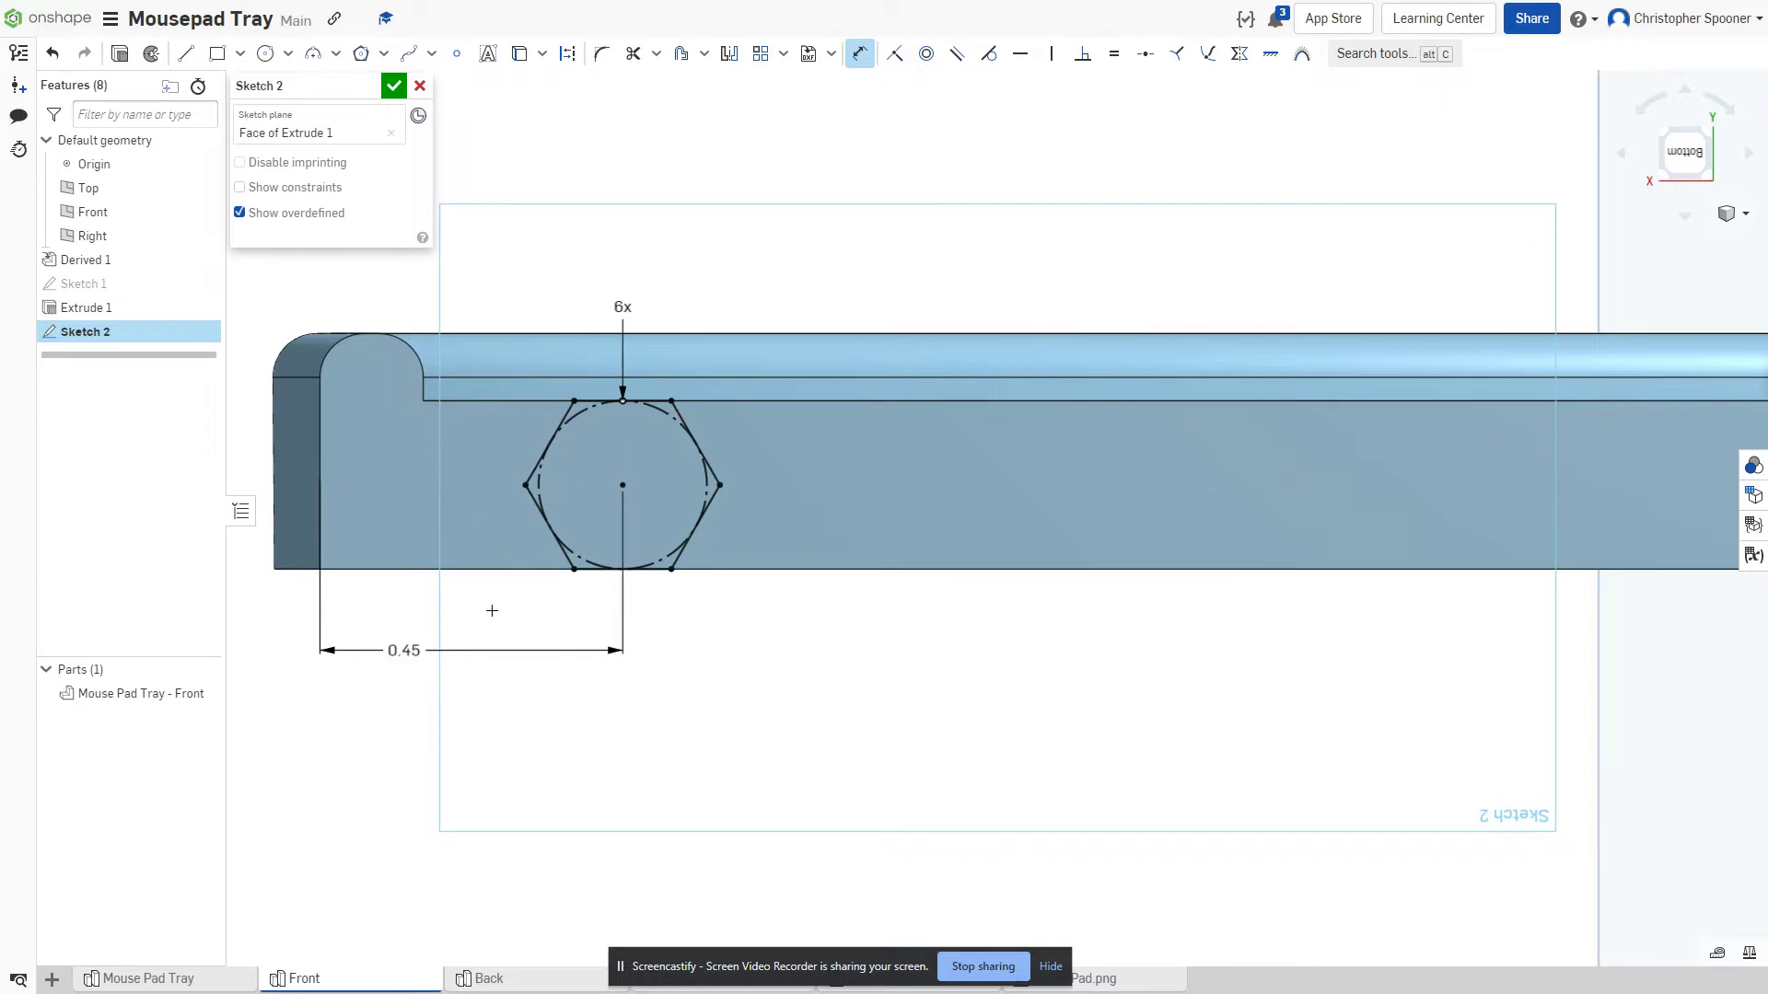
double_click(423, 652)
type("0.5")
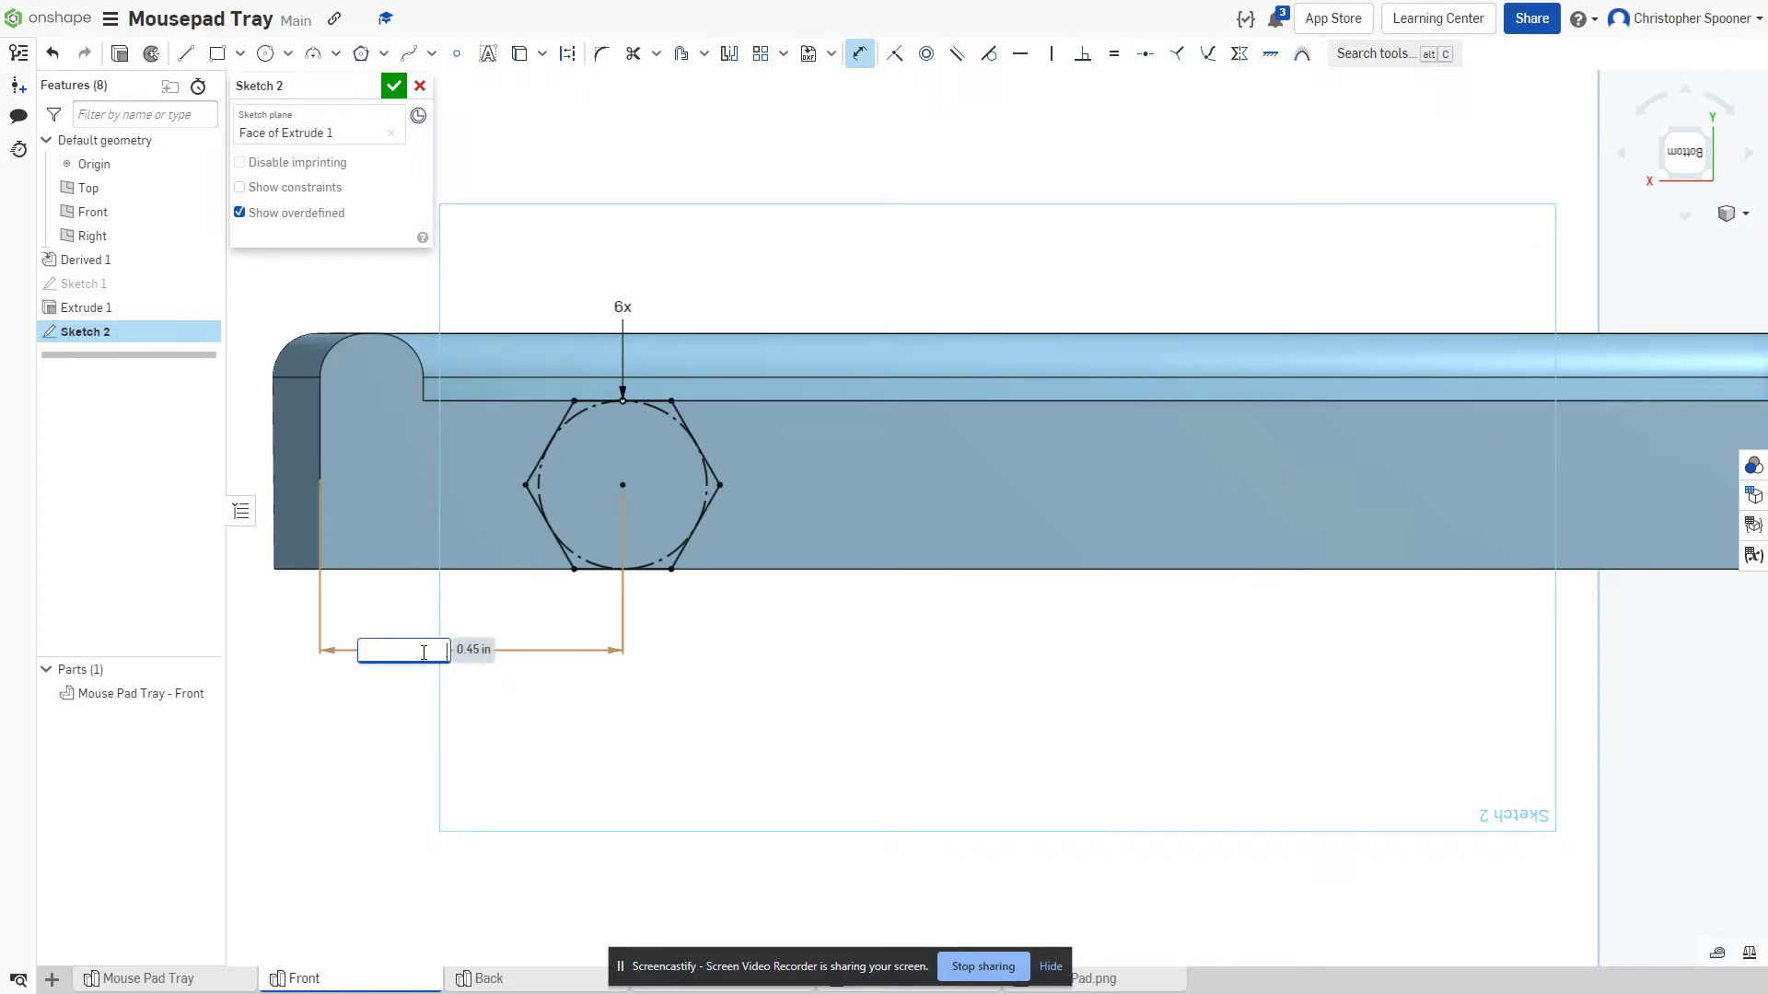
key("Return")
scroll(632, 359, "down", 5)
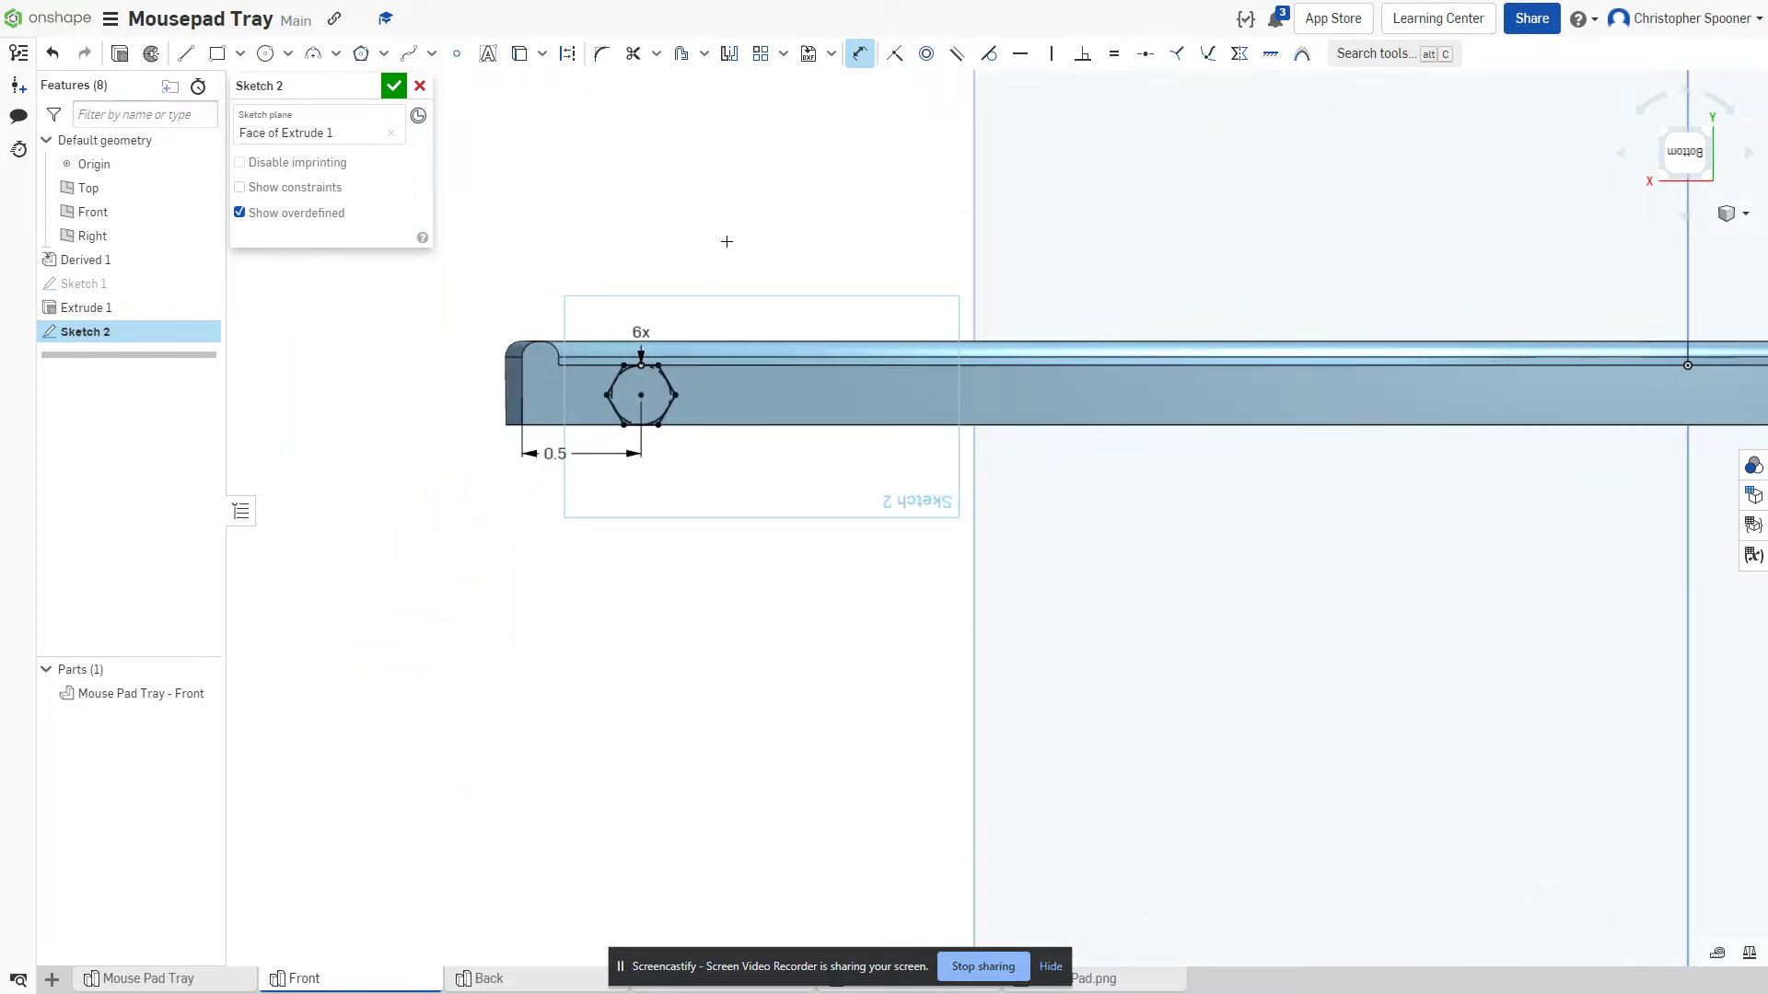
left_click(394, 86)
- Extrude the hexagon outward 0.5 in as a peg added to the Mouse Pad Tray - Front part
right_click_drag(783, 185, 788, 225)
key("shift+e")
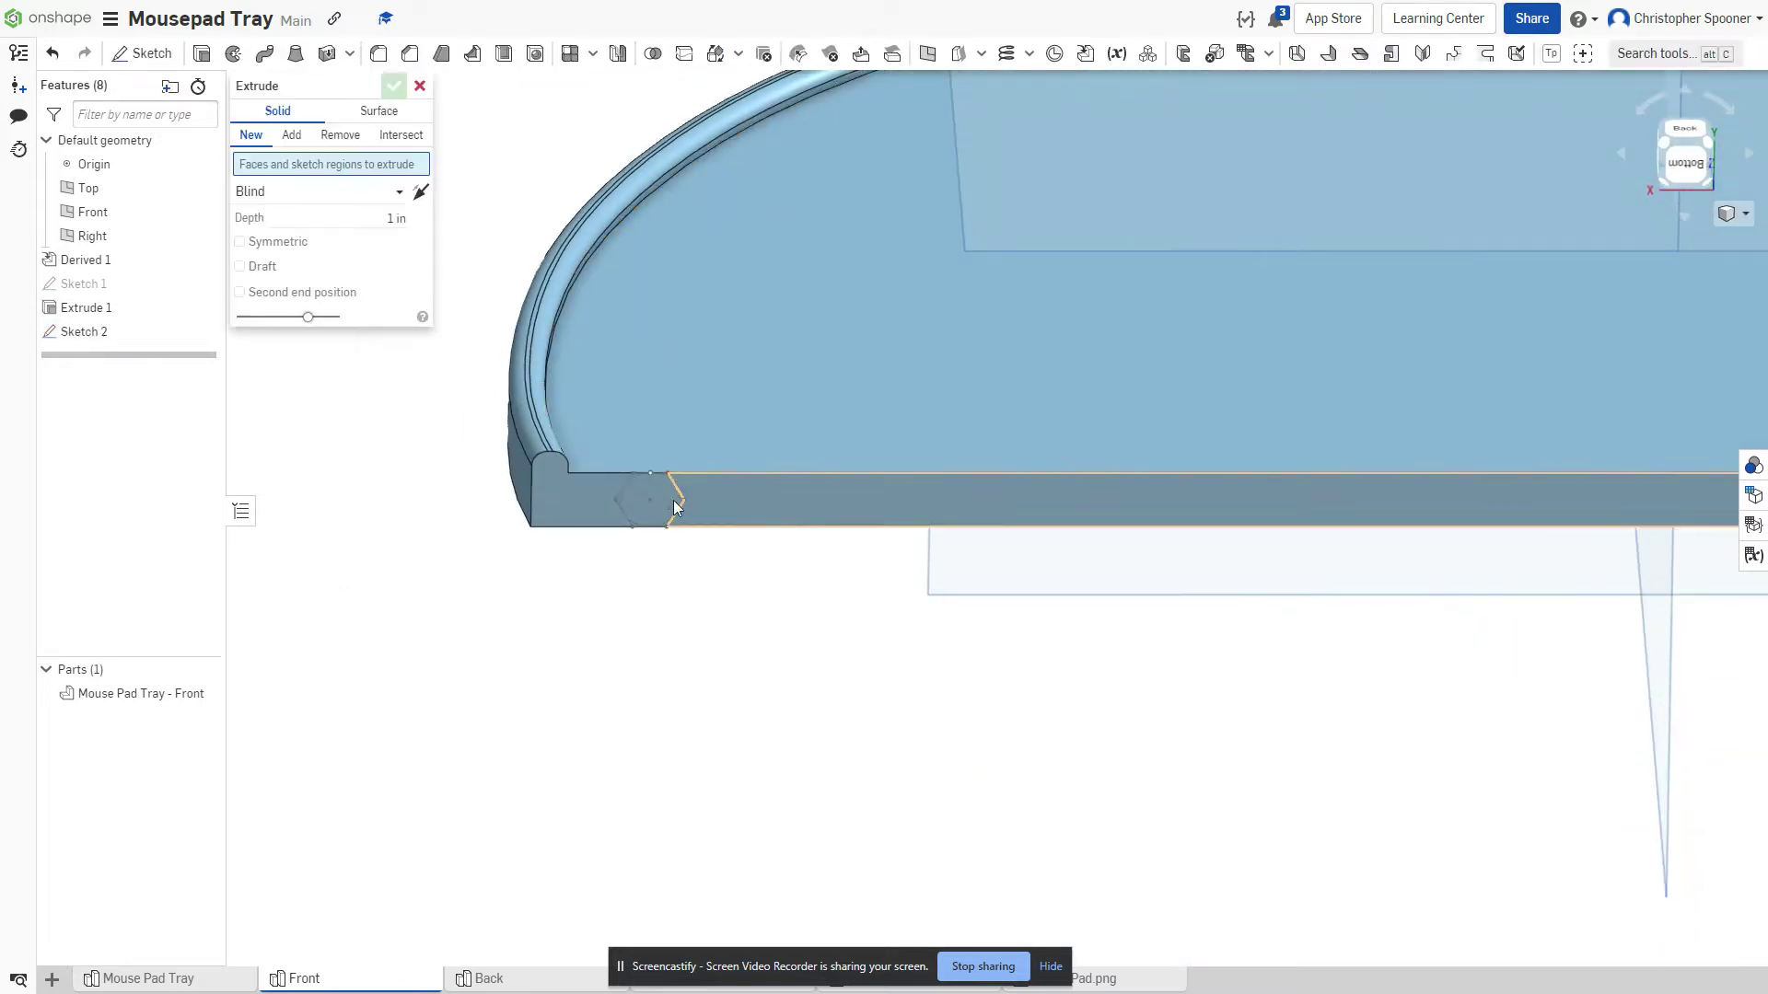
left_click(655, 501)
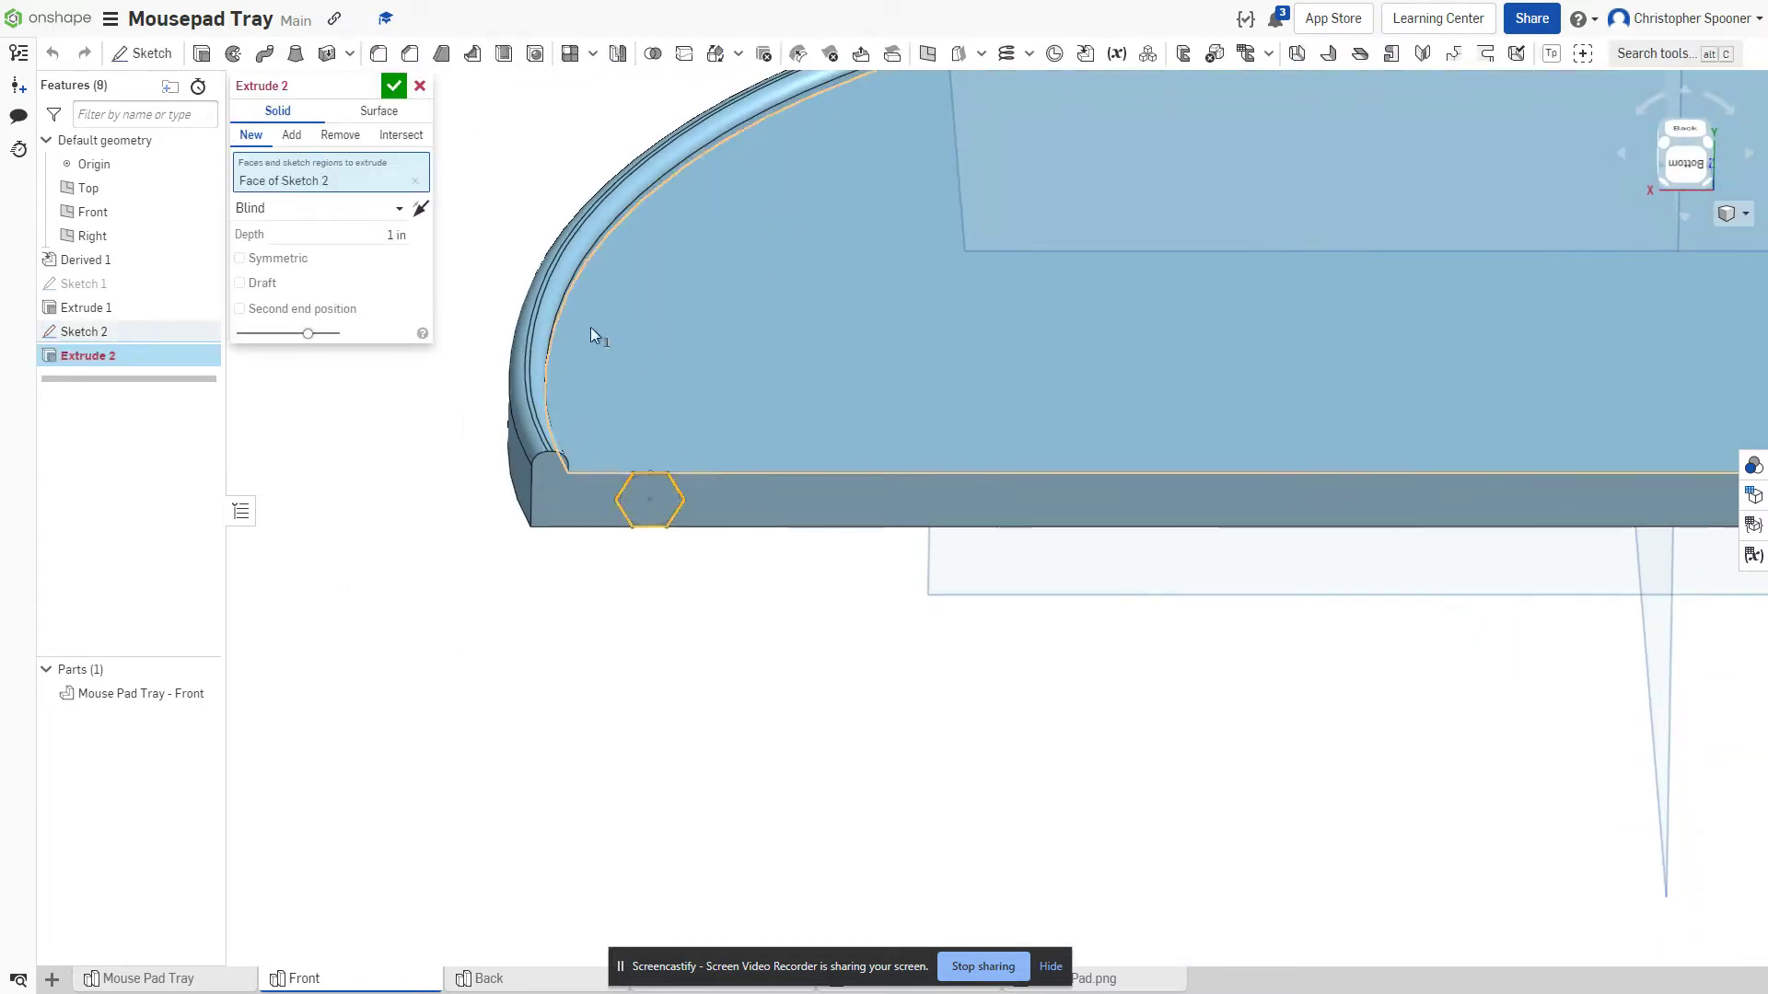
left_click(390, 233)
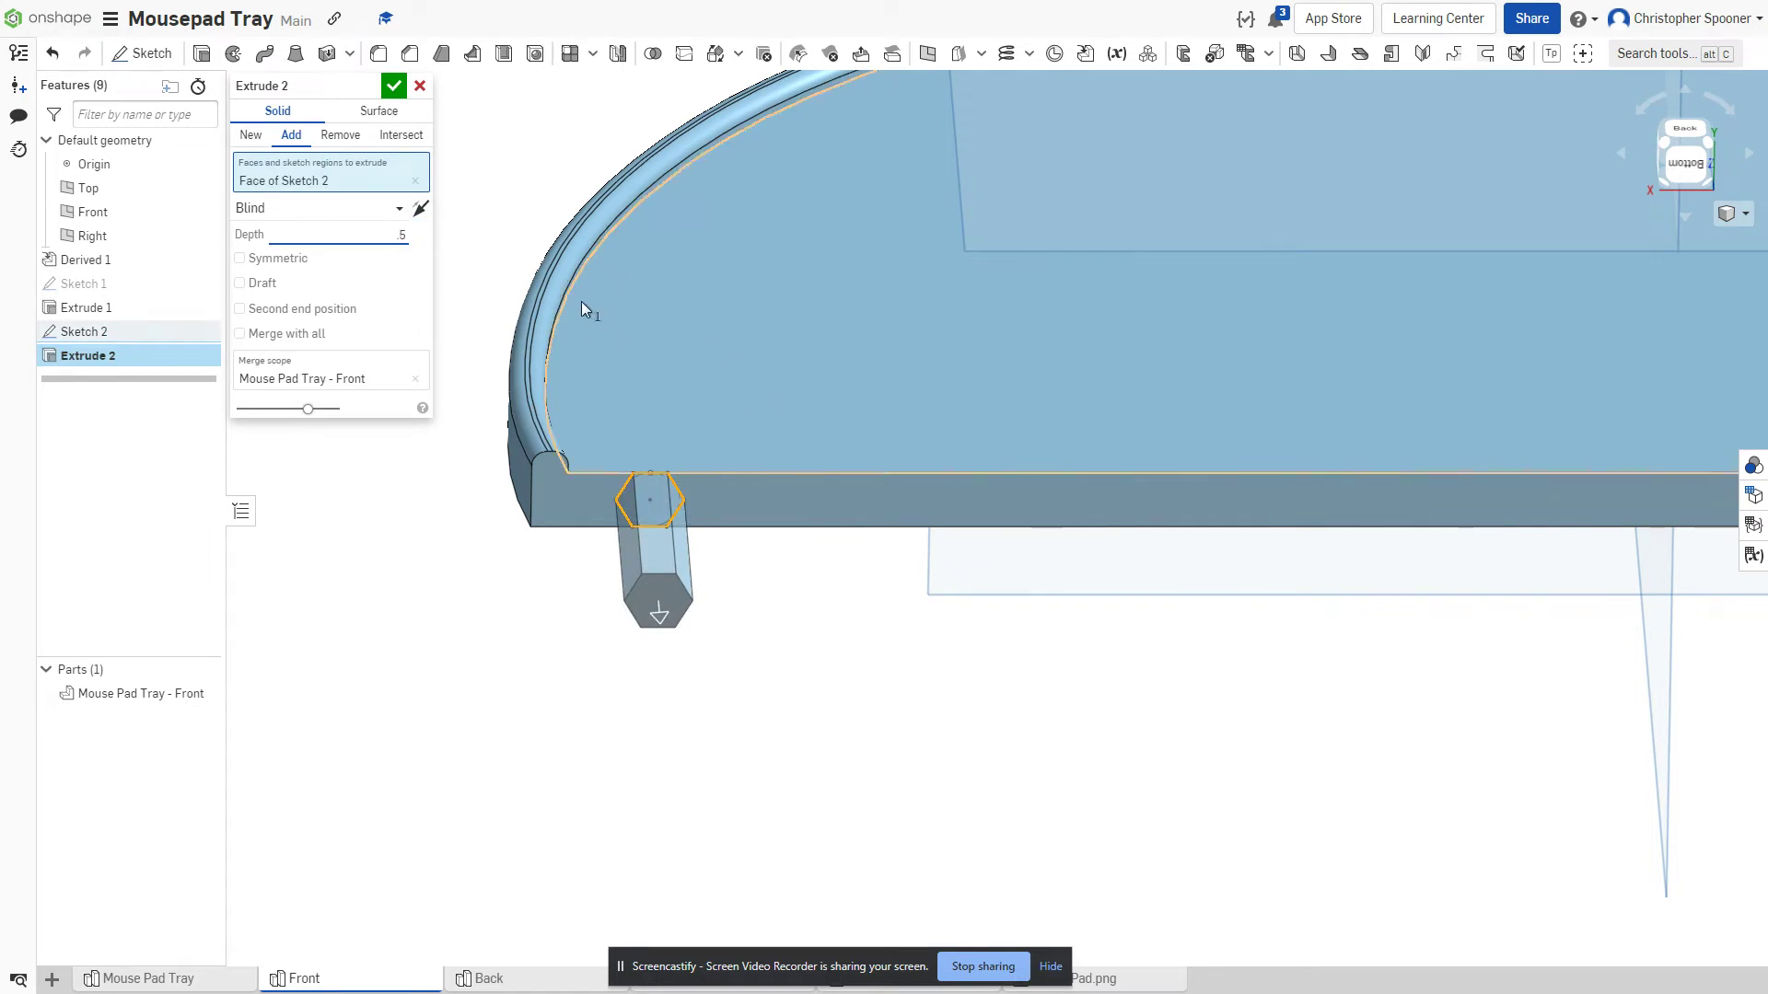
key("Tab")
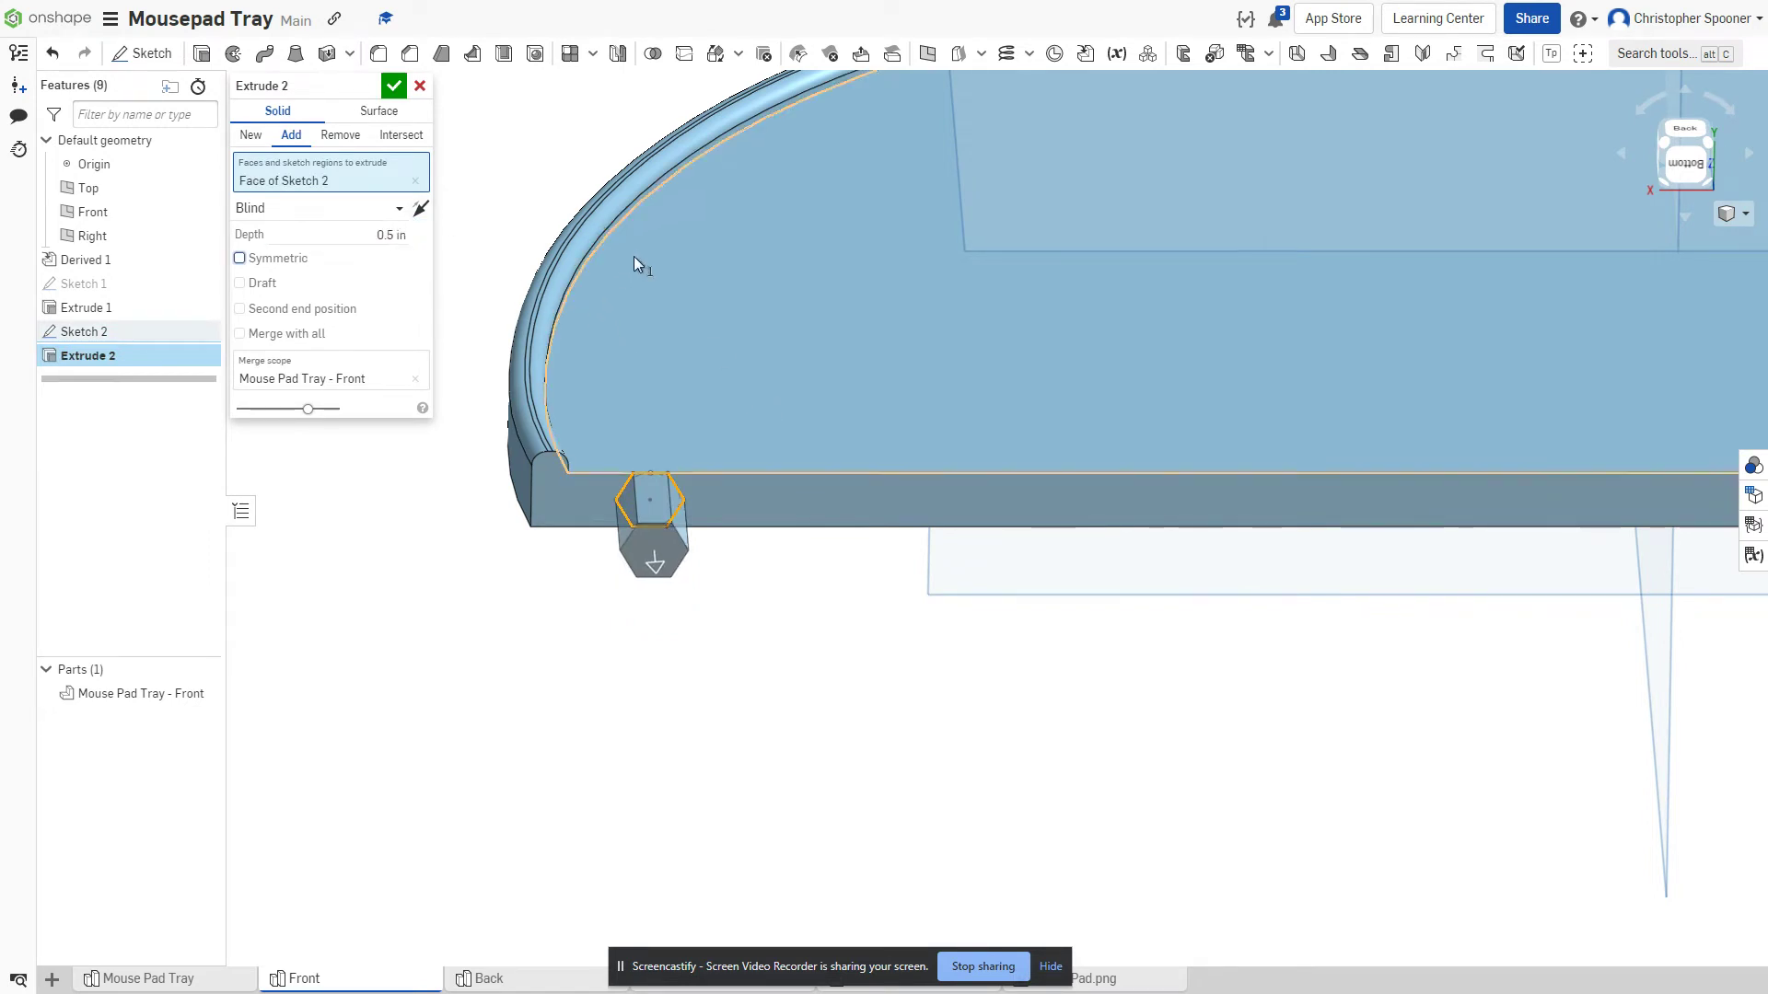
right_click_drag(634, 256, 633, 335)
left_click(393, 85)
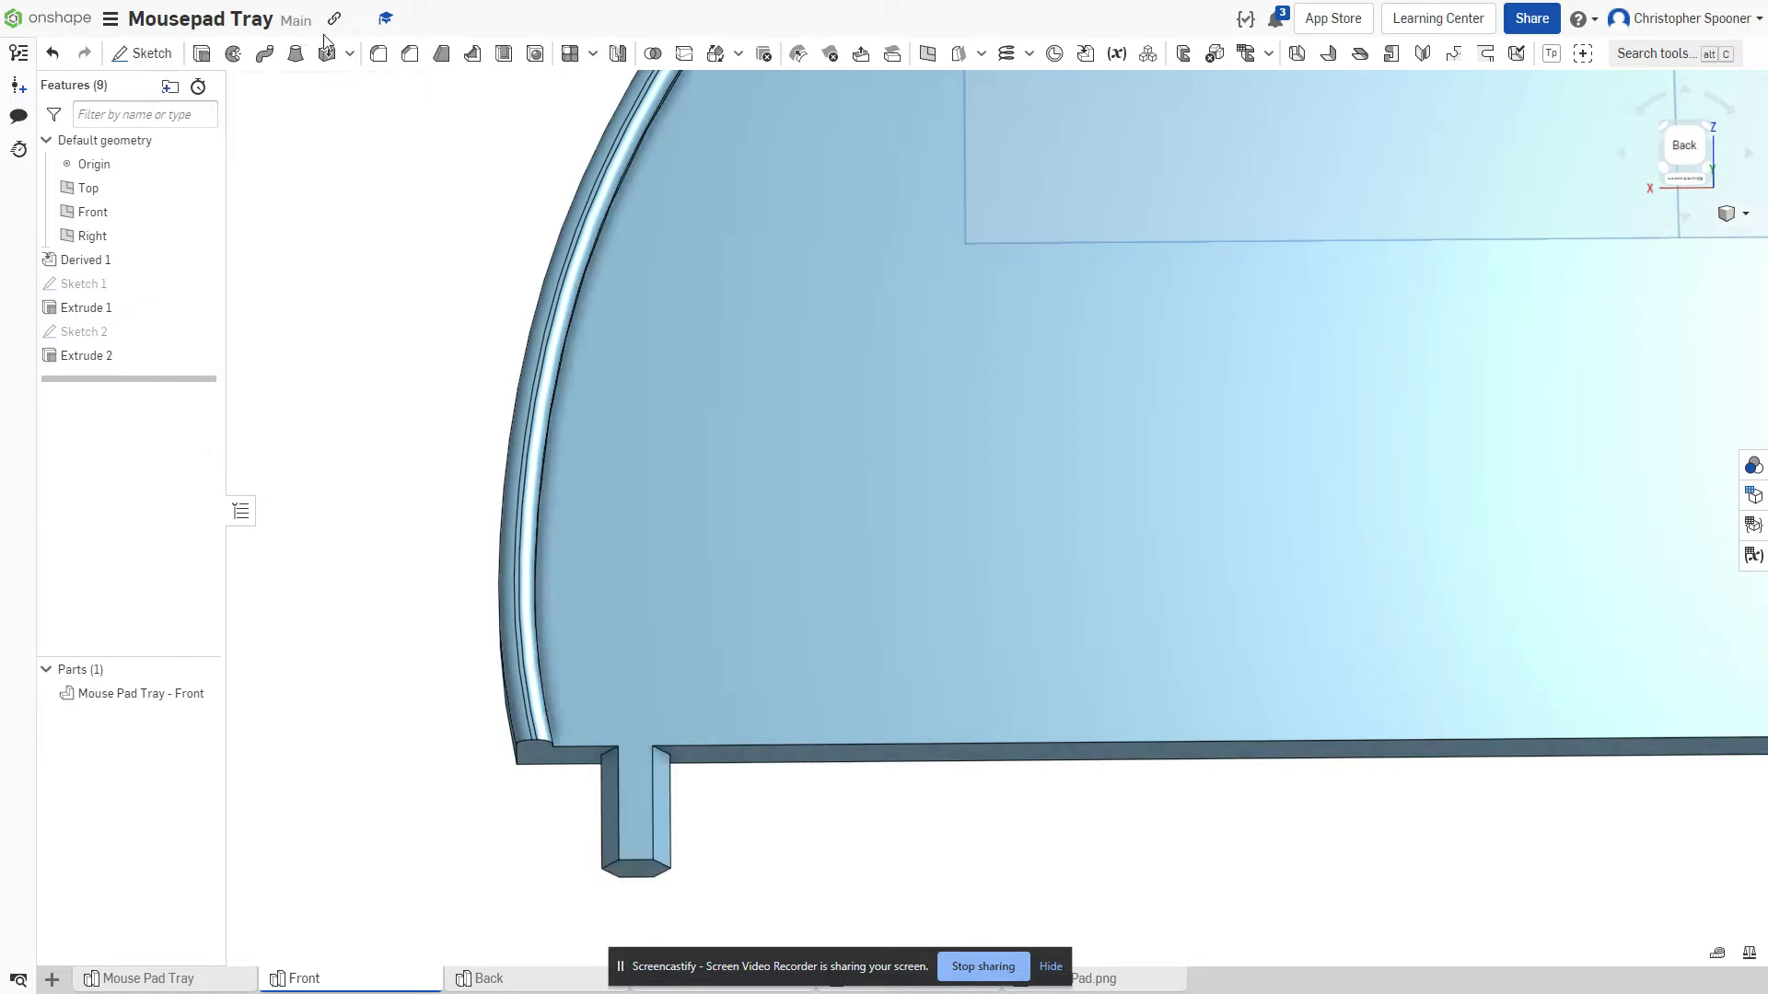
- Chamfer all six end edges of the hexagonal peg with an equal distance of 0.05 in
left_click(409, 52)
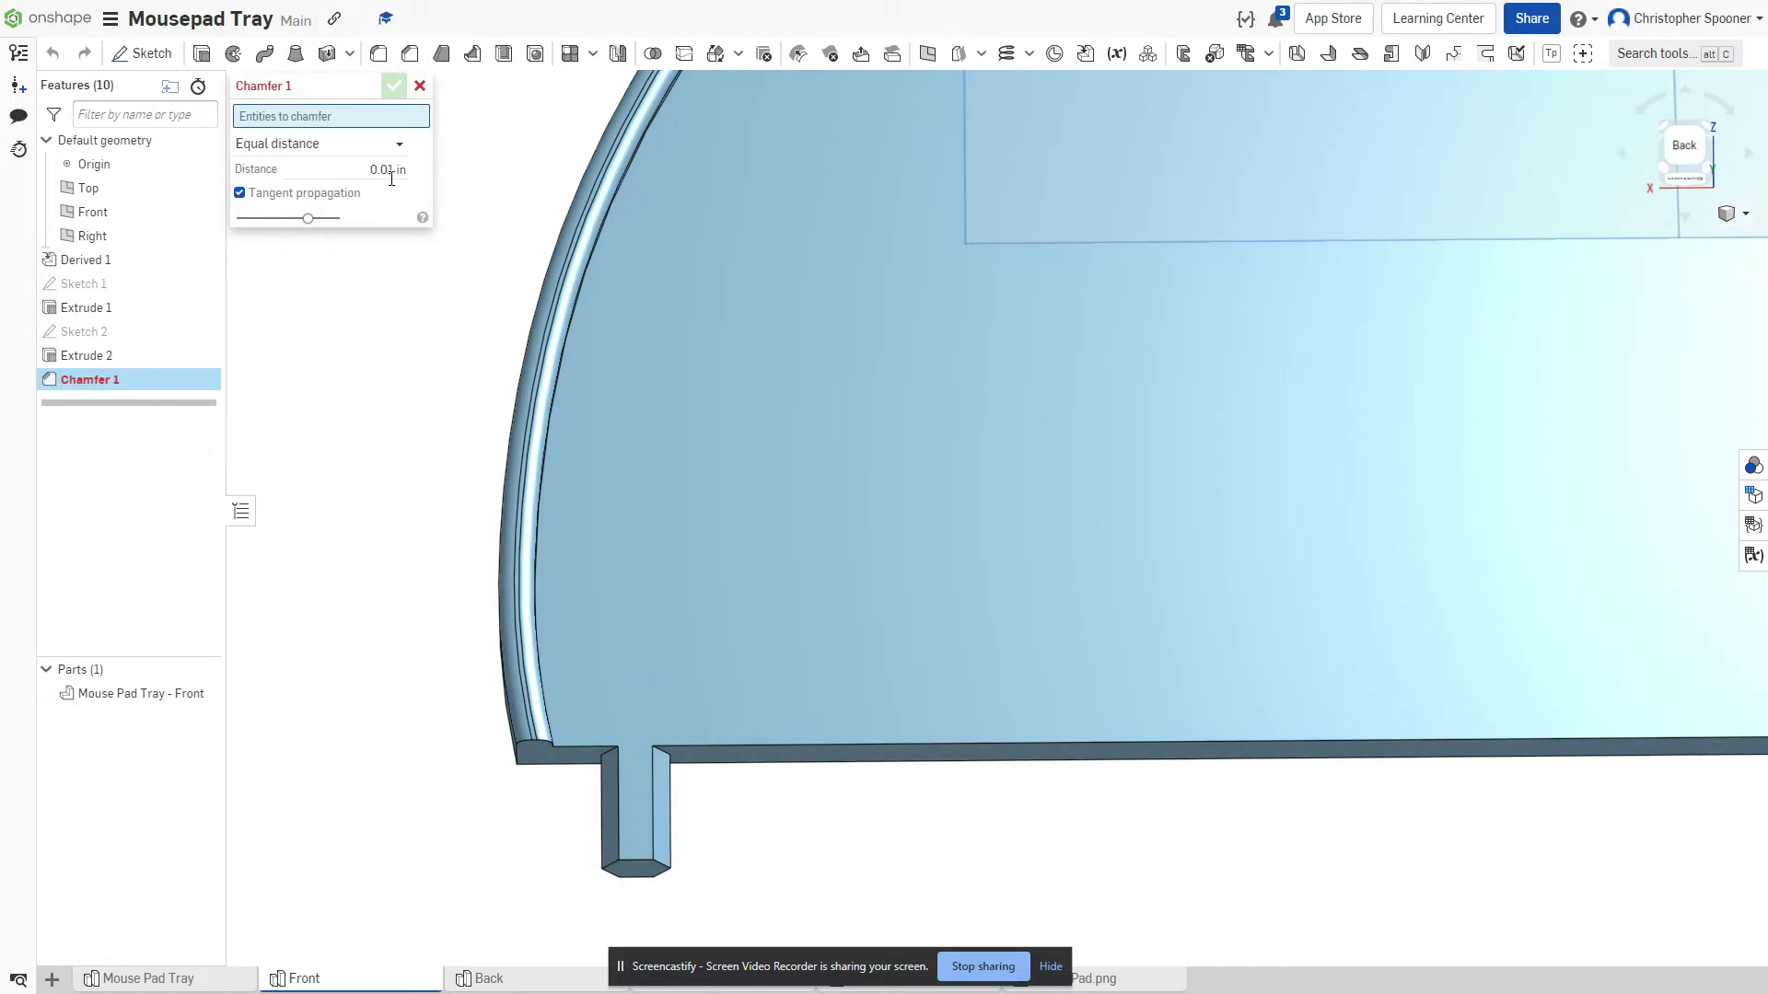
left_click(401, 174)
left_click(652, 865)
left_click(665, 871)
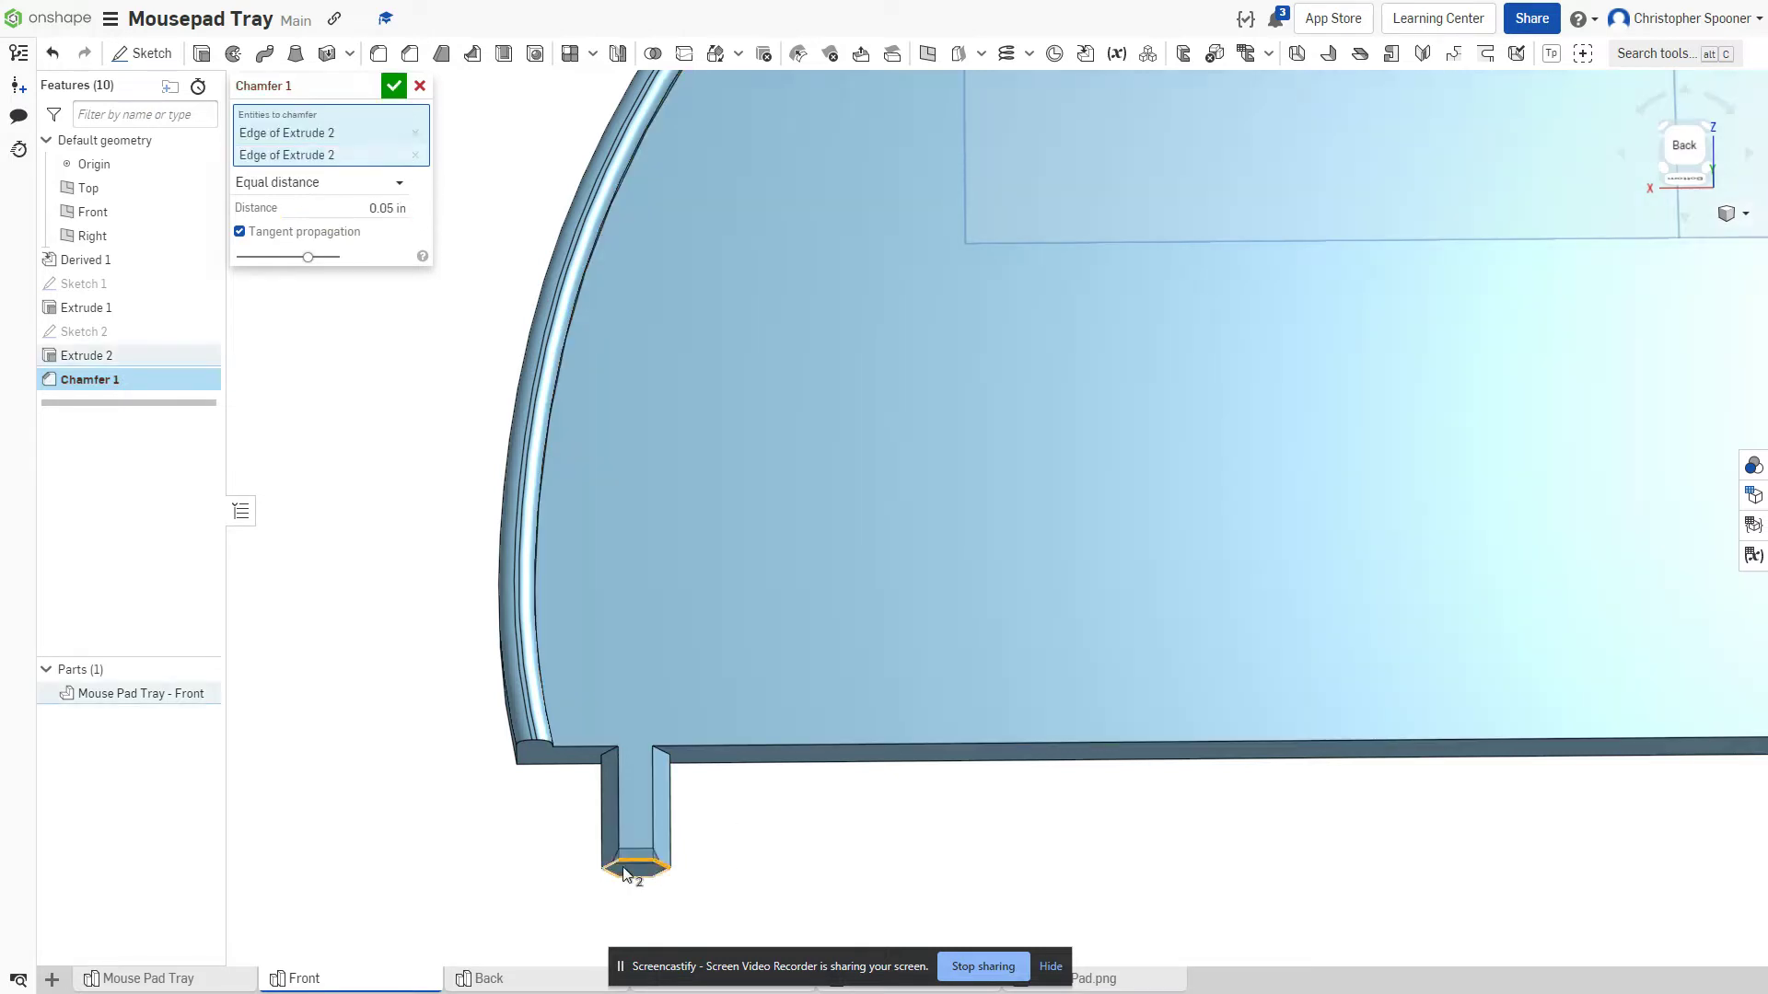
left_click(615, 869)
right_click_drag(829, 884, 615, 604)
left_click(621, 616)
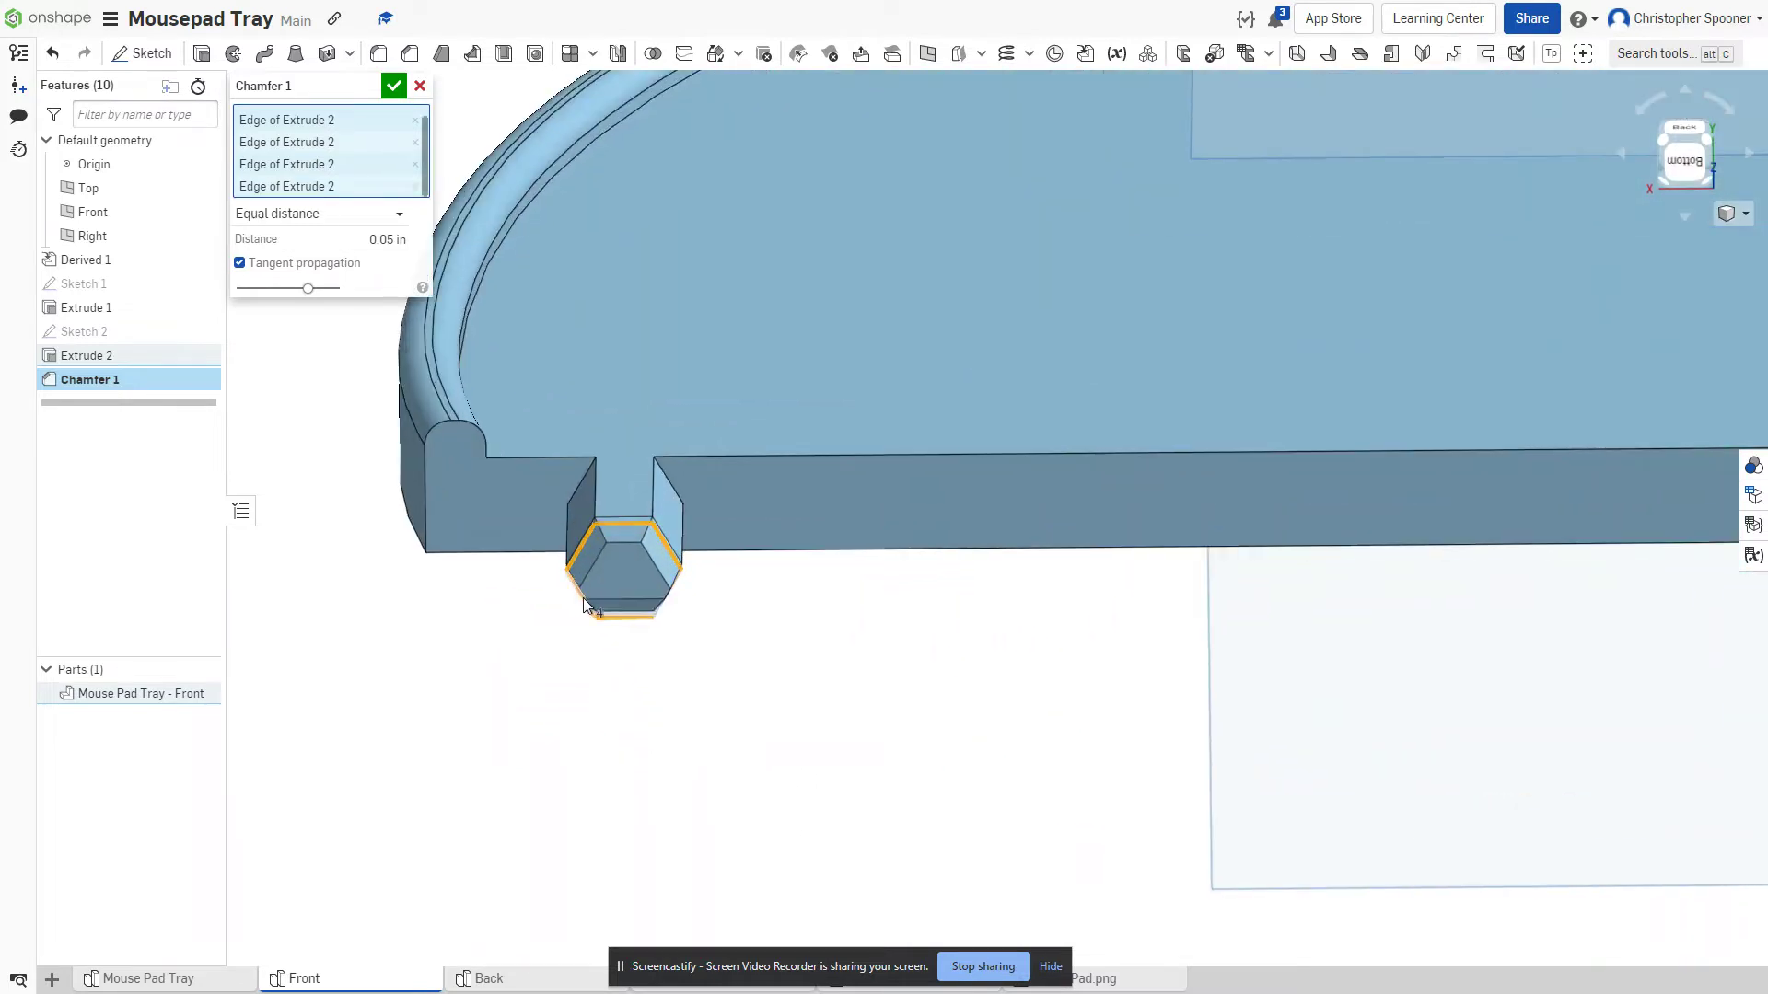
left_click(666, 595)
right_click_drag(787, 619, 761, 649)
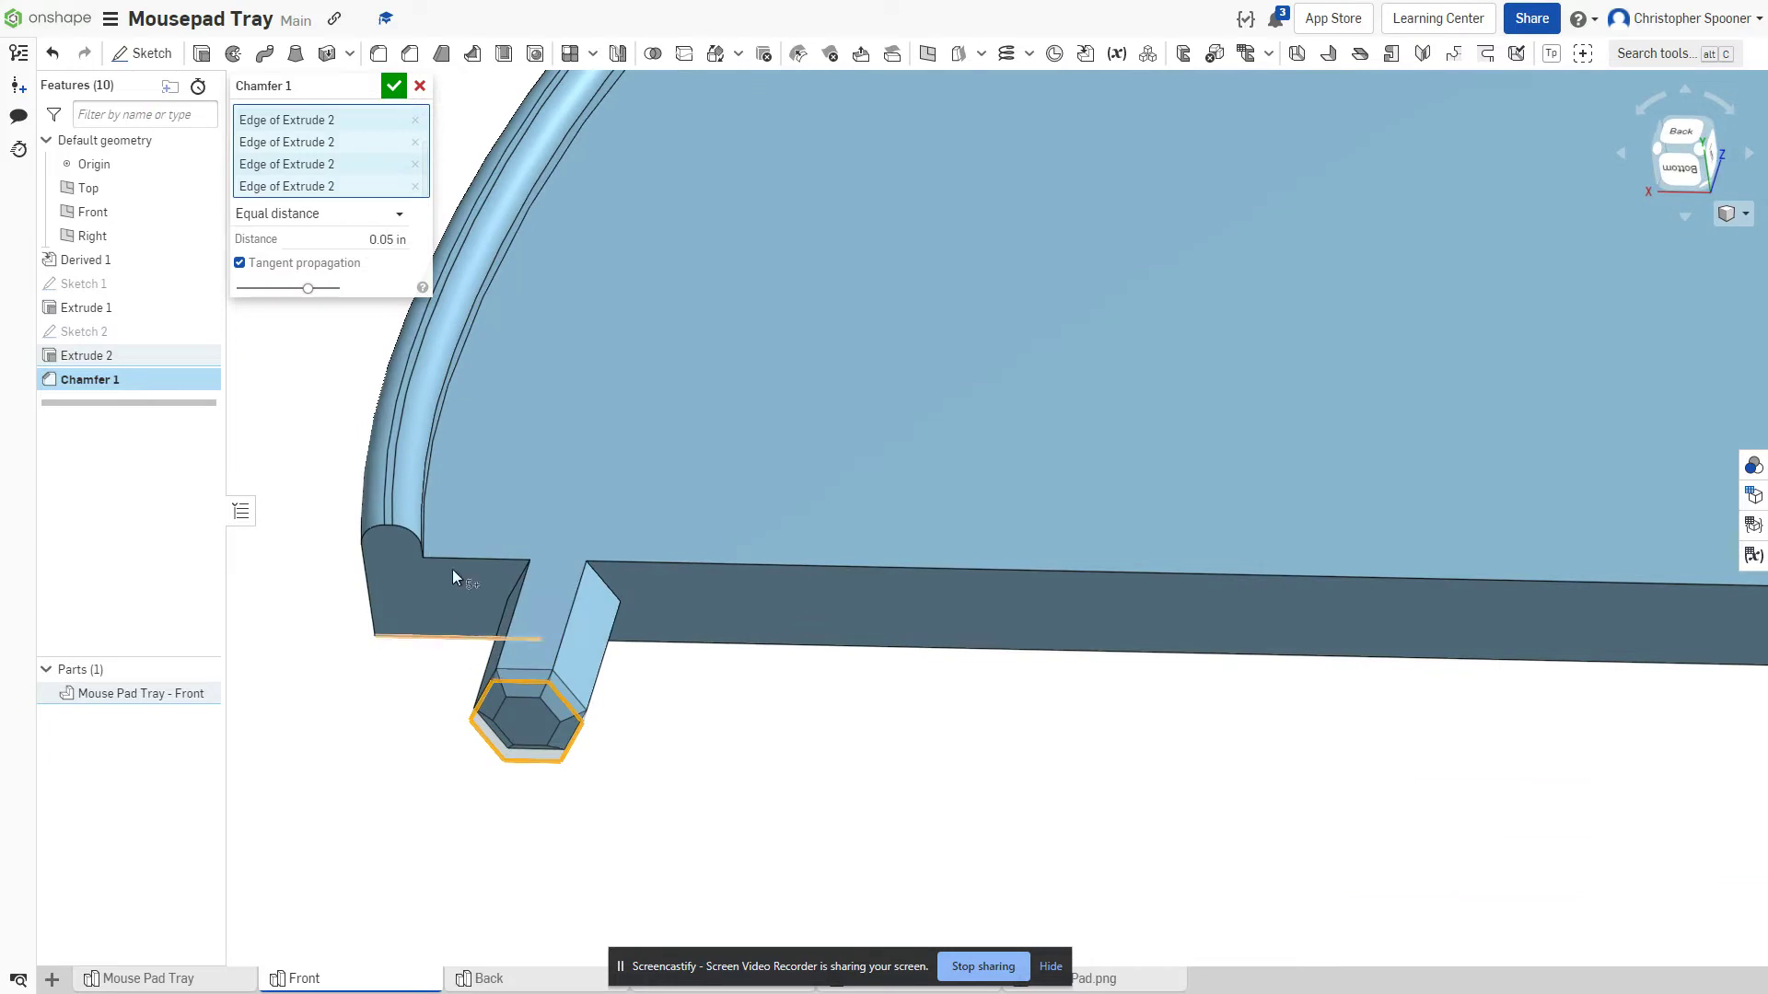
left_click(394, 86)
- Start a new sketch on the tray's long flat side face, viewed squarely at the end with the peg
right_click_drag(825, 718, 905, 766)
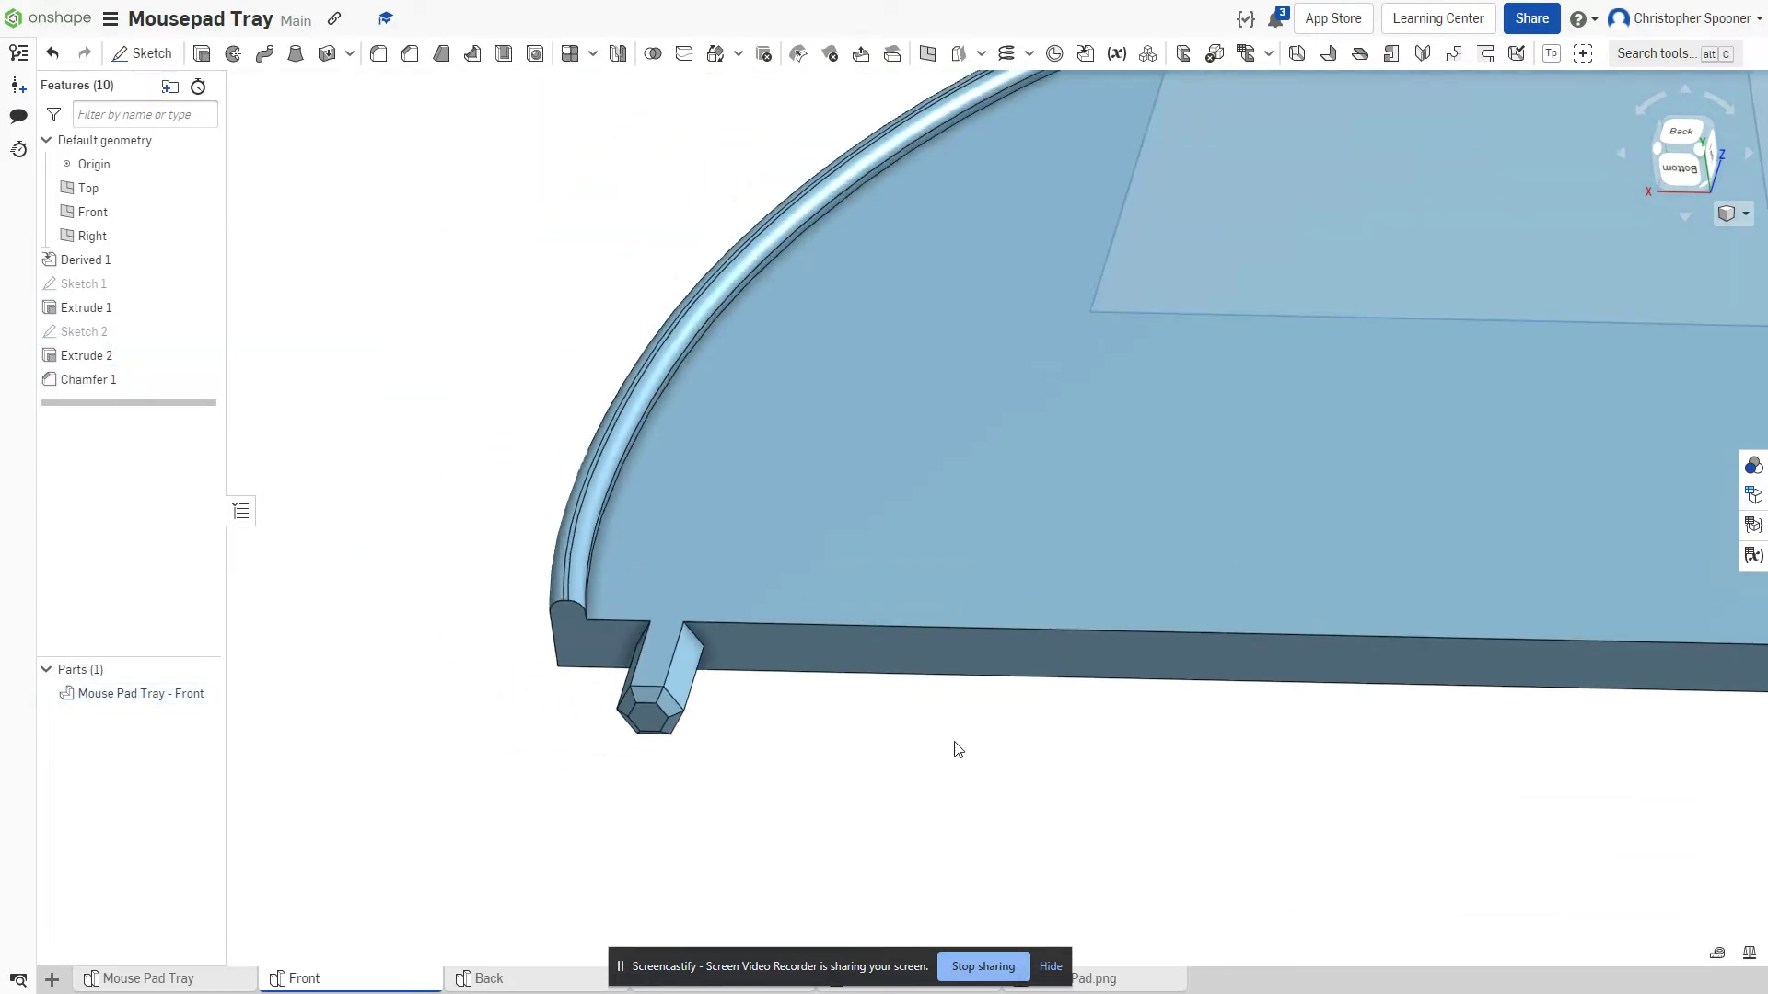
middle_click_drag(902, 724, 746, 647)
left_click(140, 54)
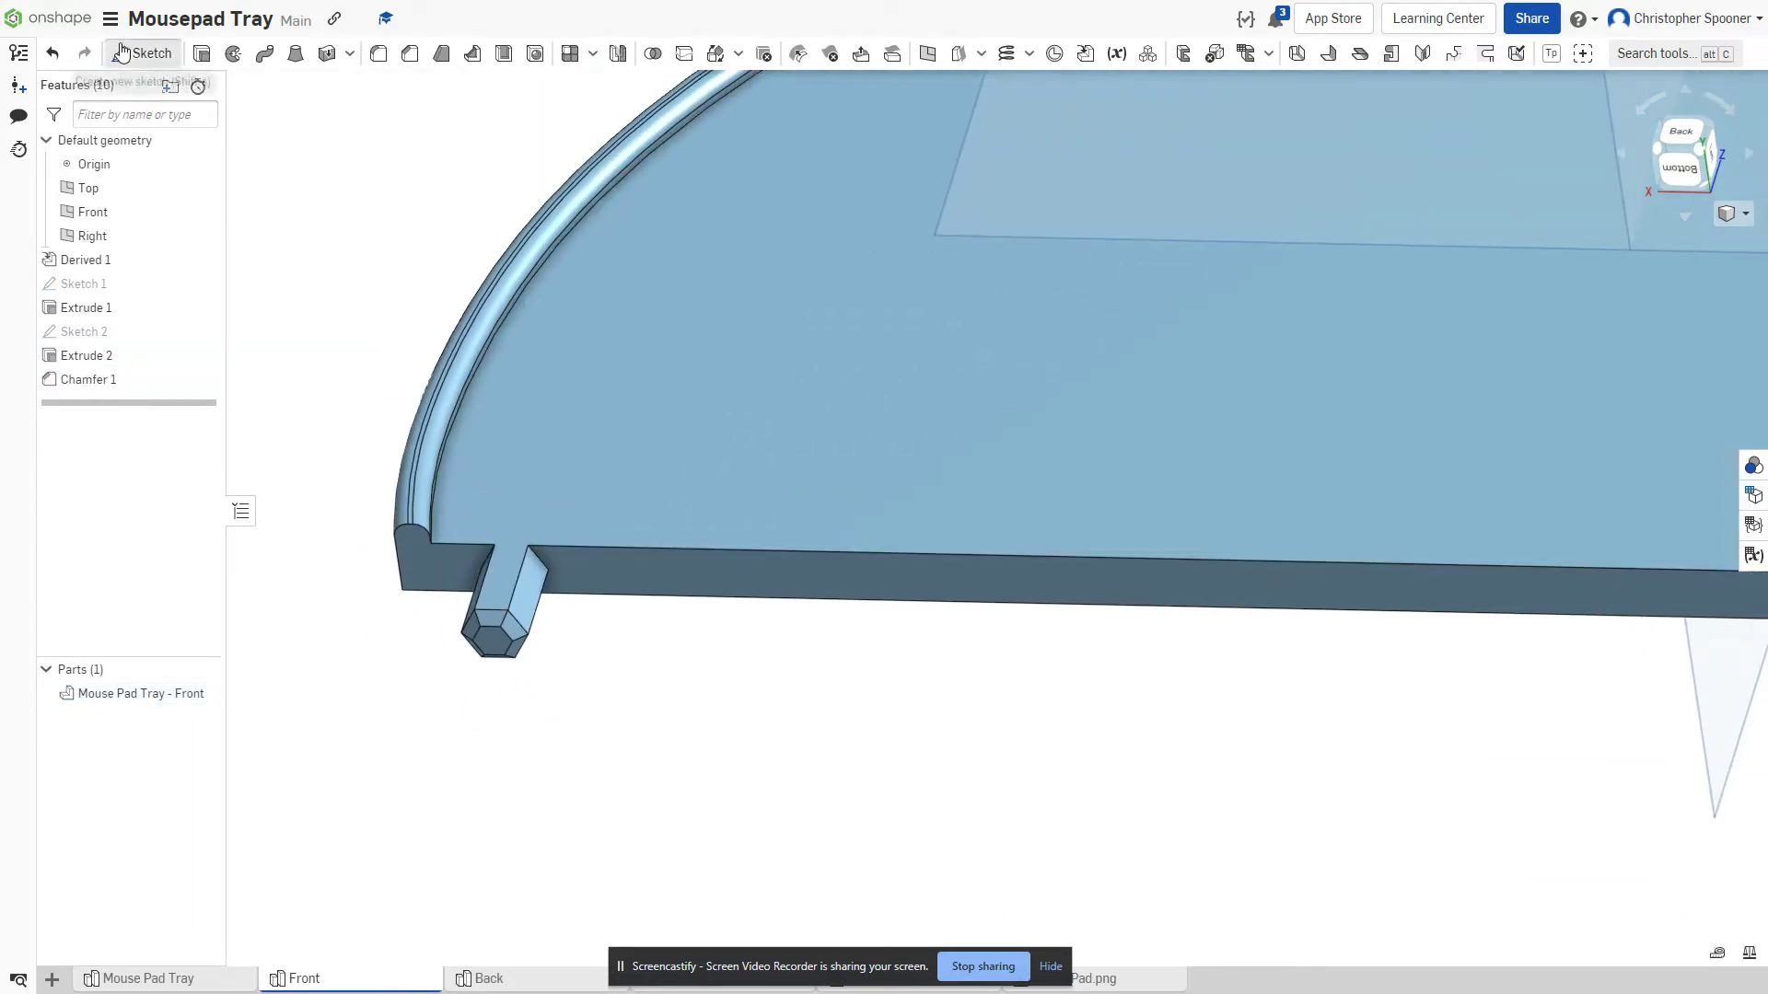
left_click(628, 561)
left_click(1687, 195)
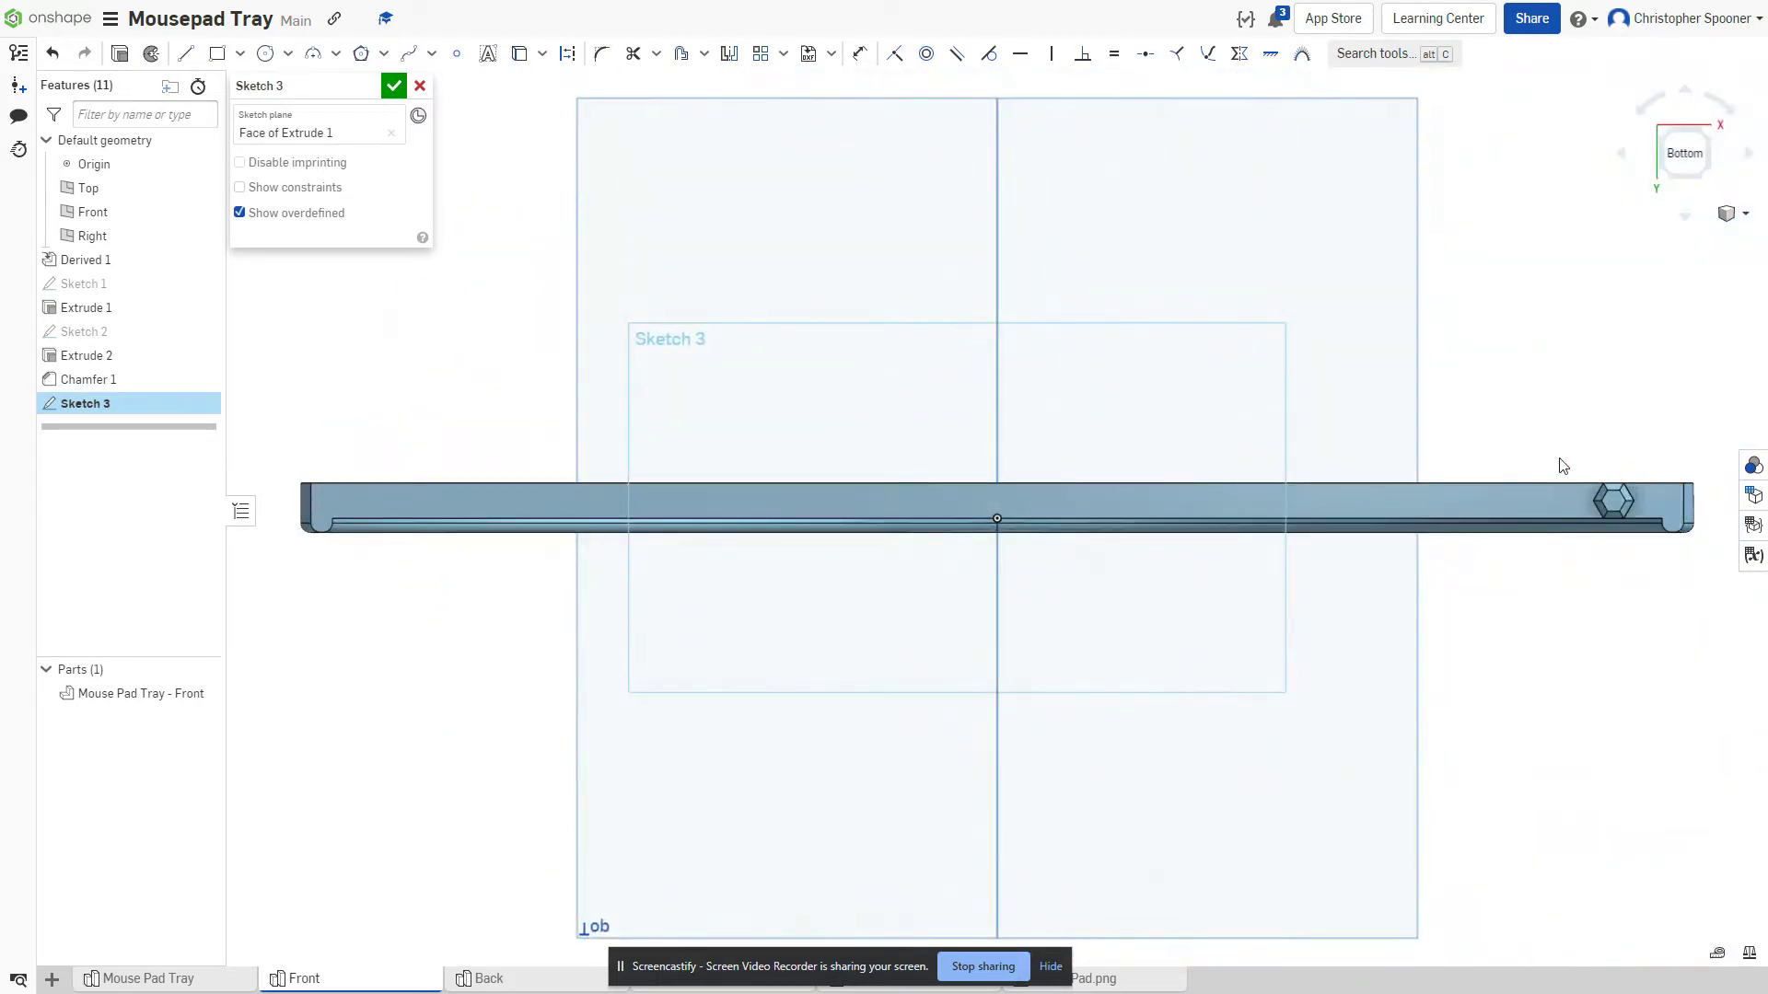
scroll(1559, 468, "up", 5)
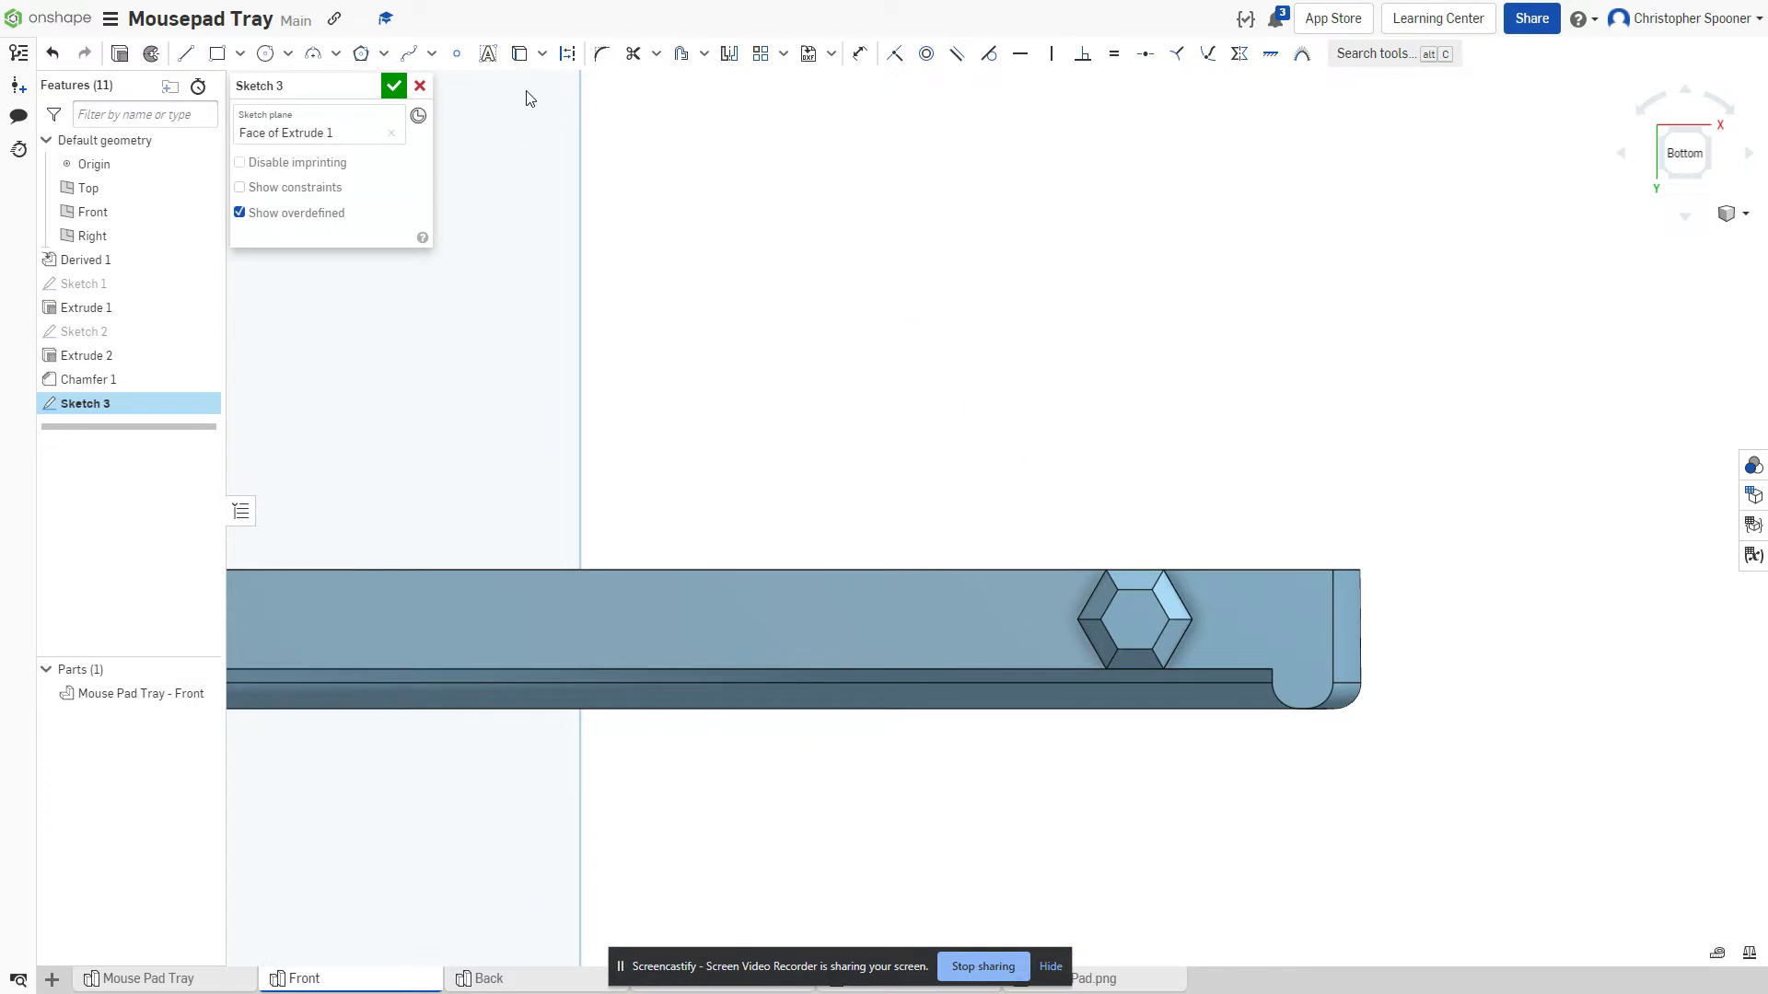
- Sketch a six-sided construction polygon beside the peg, with one side on the outer edge of the side face
left_click(361, 53)
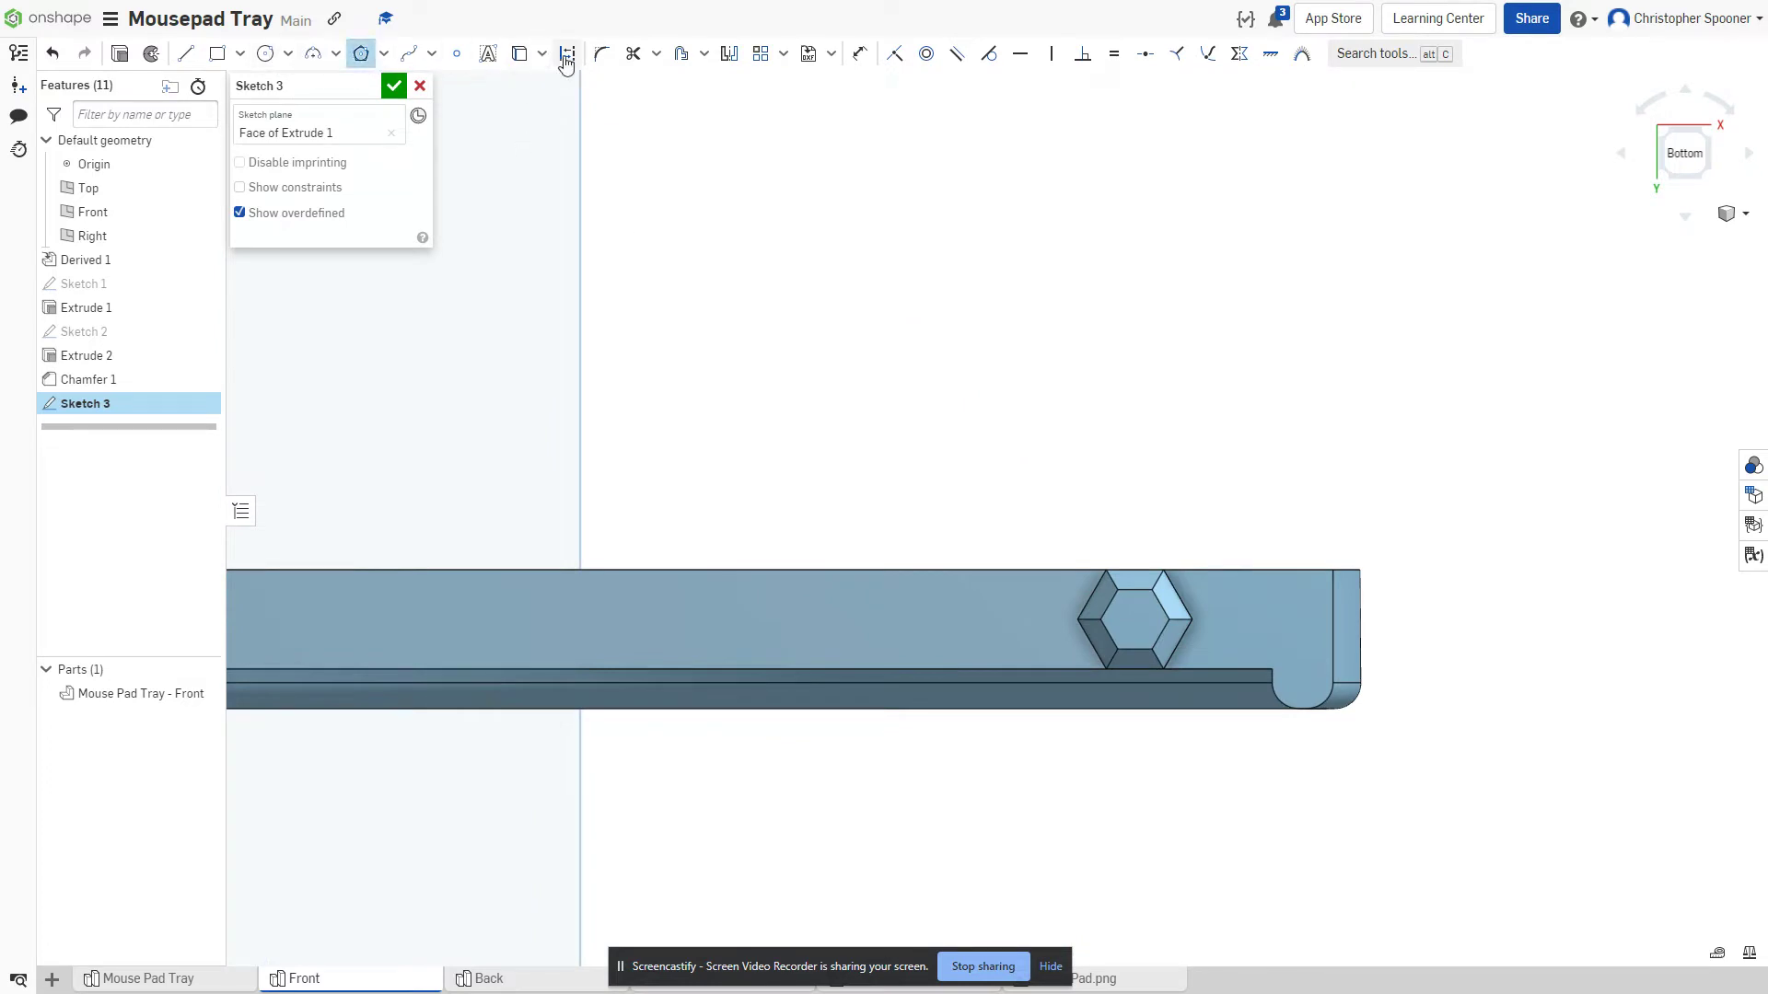
left_click(566, 56)
left_click(989, 620)
left_click(989, 570)
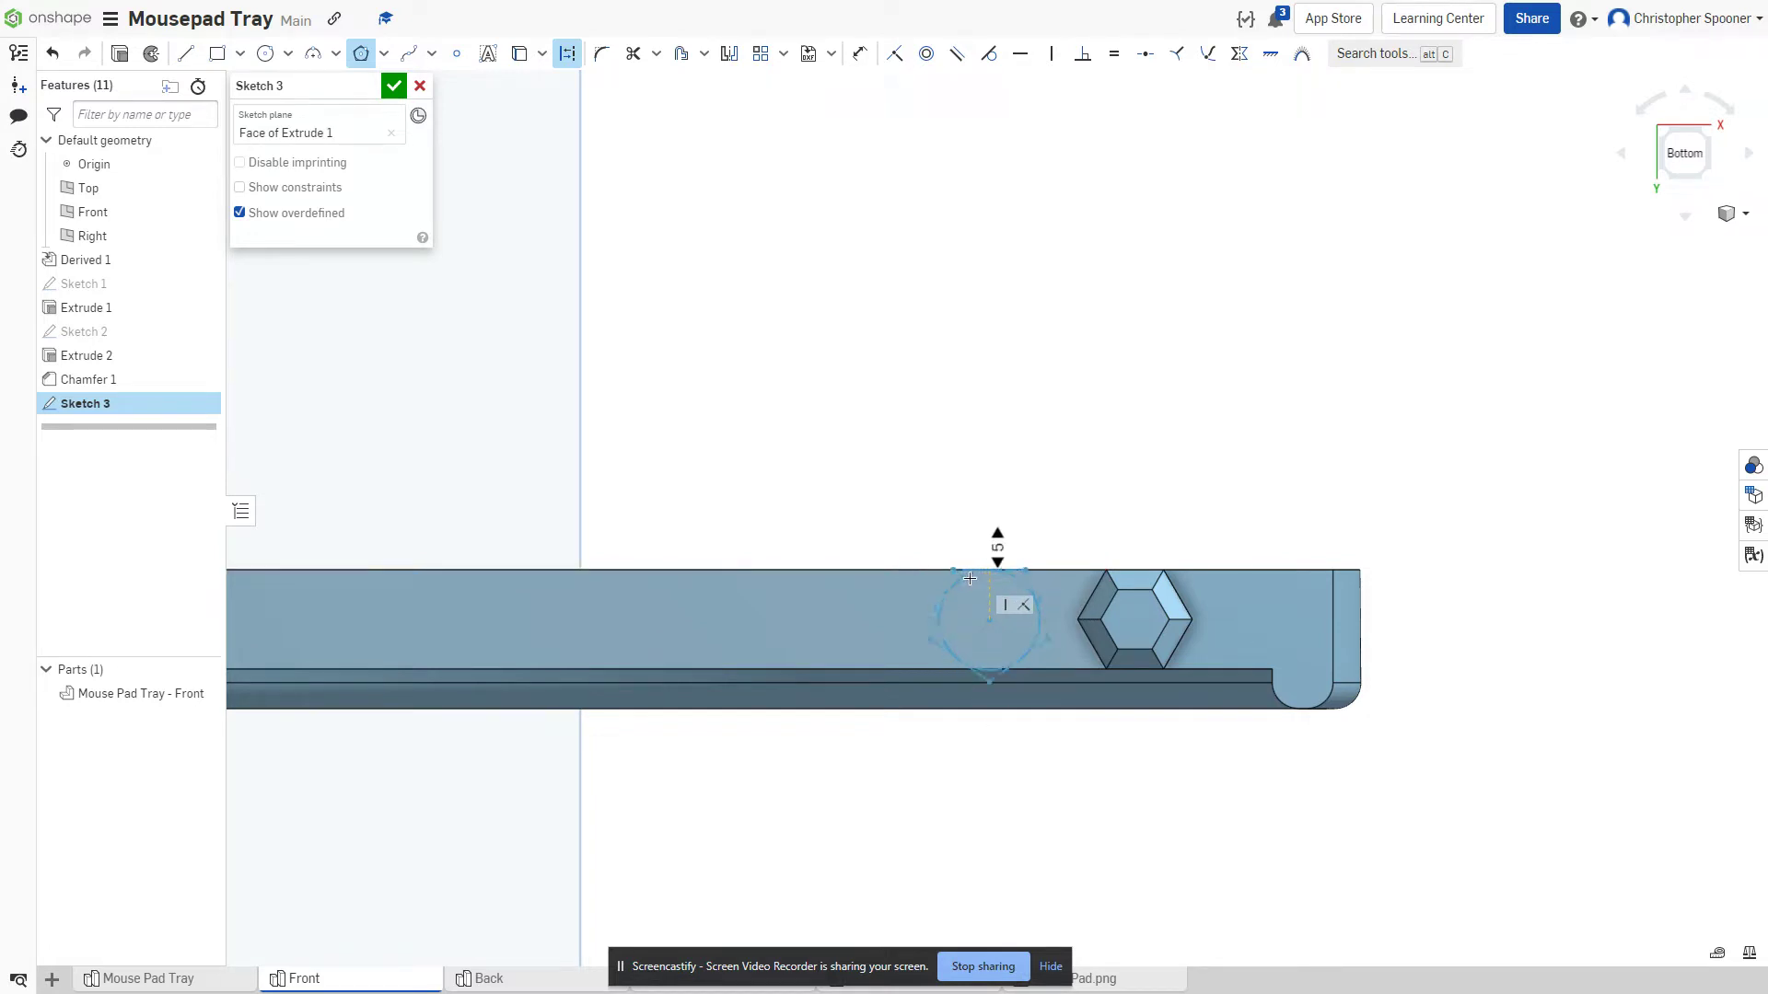
left_click(972, 575)
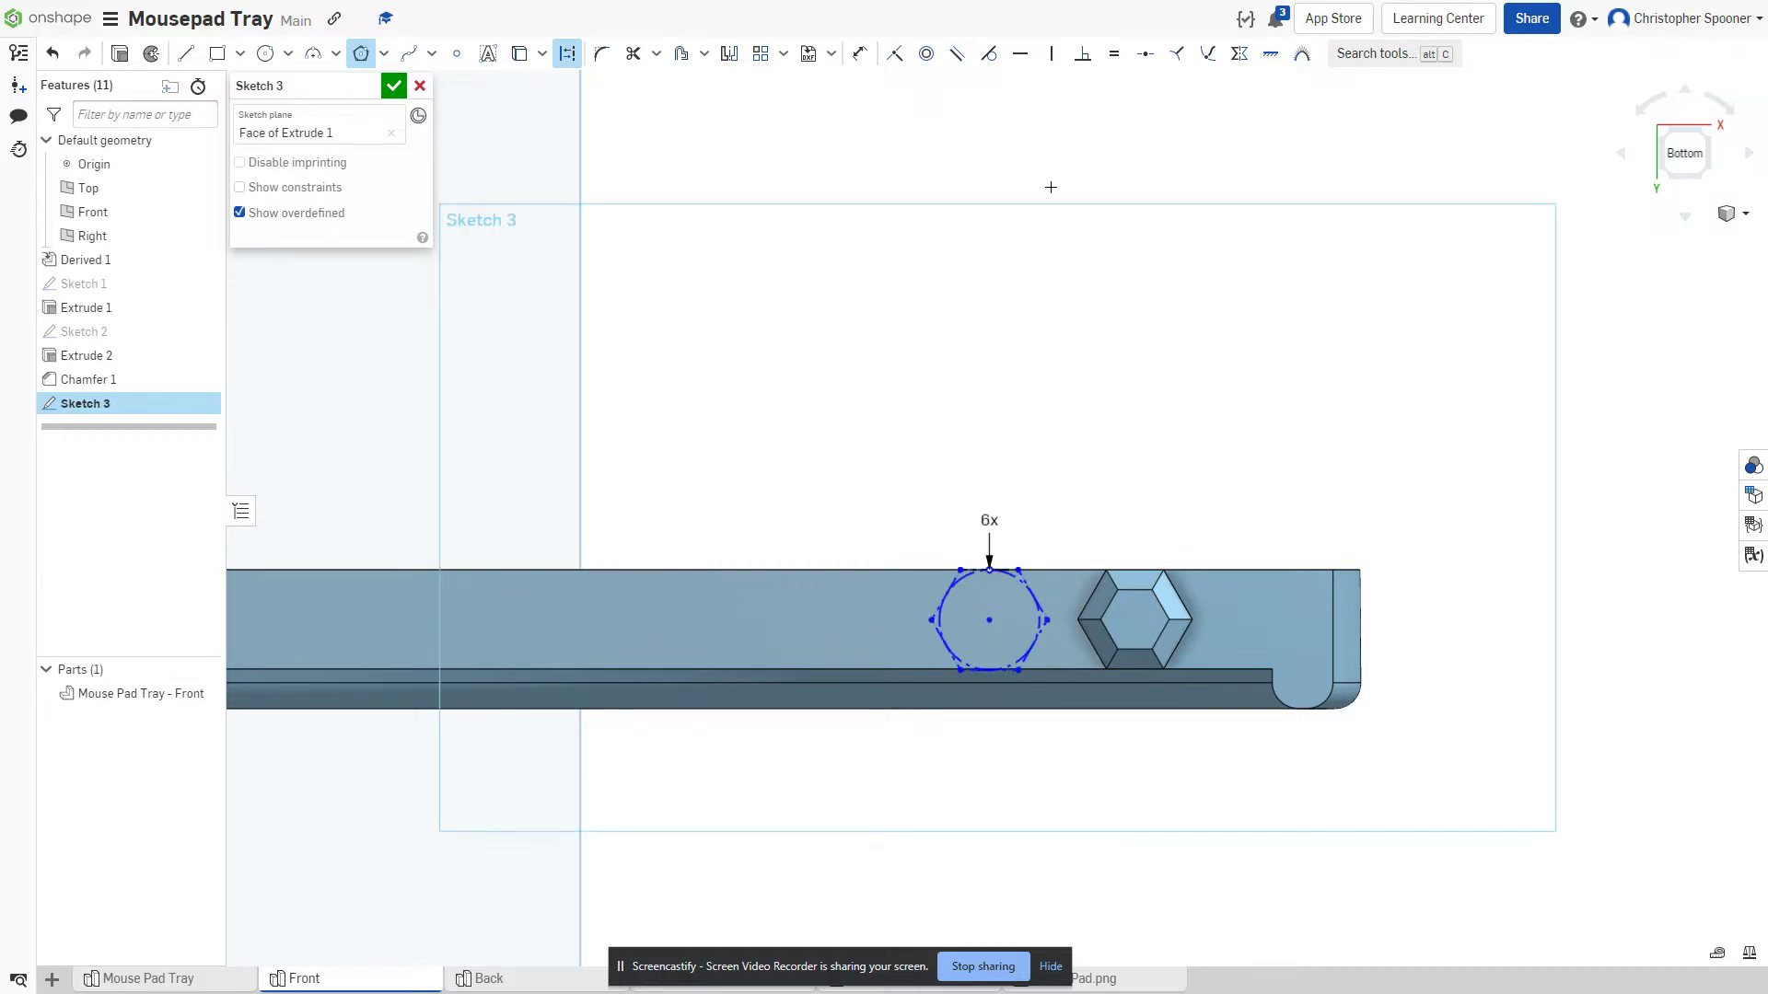
key("Escape")
- Make a corner of the construction hexagon coincident with the recessed edge, and shift the hexagon slightly away from the peg
scroll(967, 442, "up", 3)
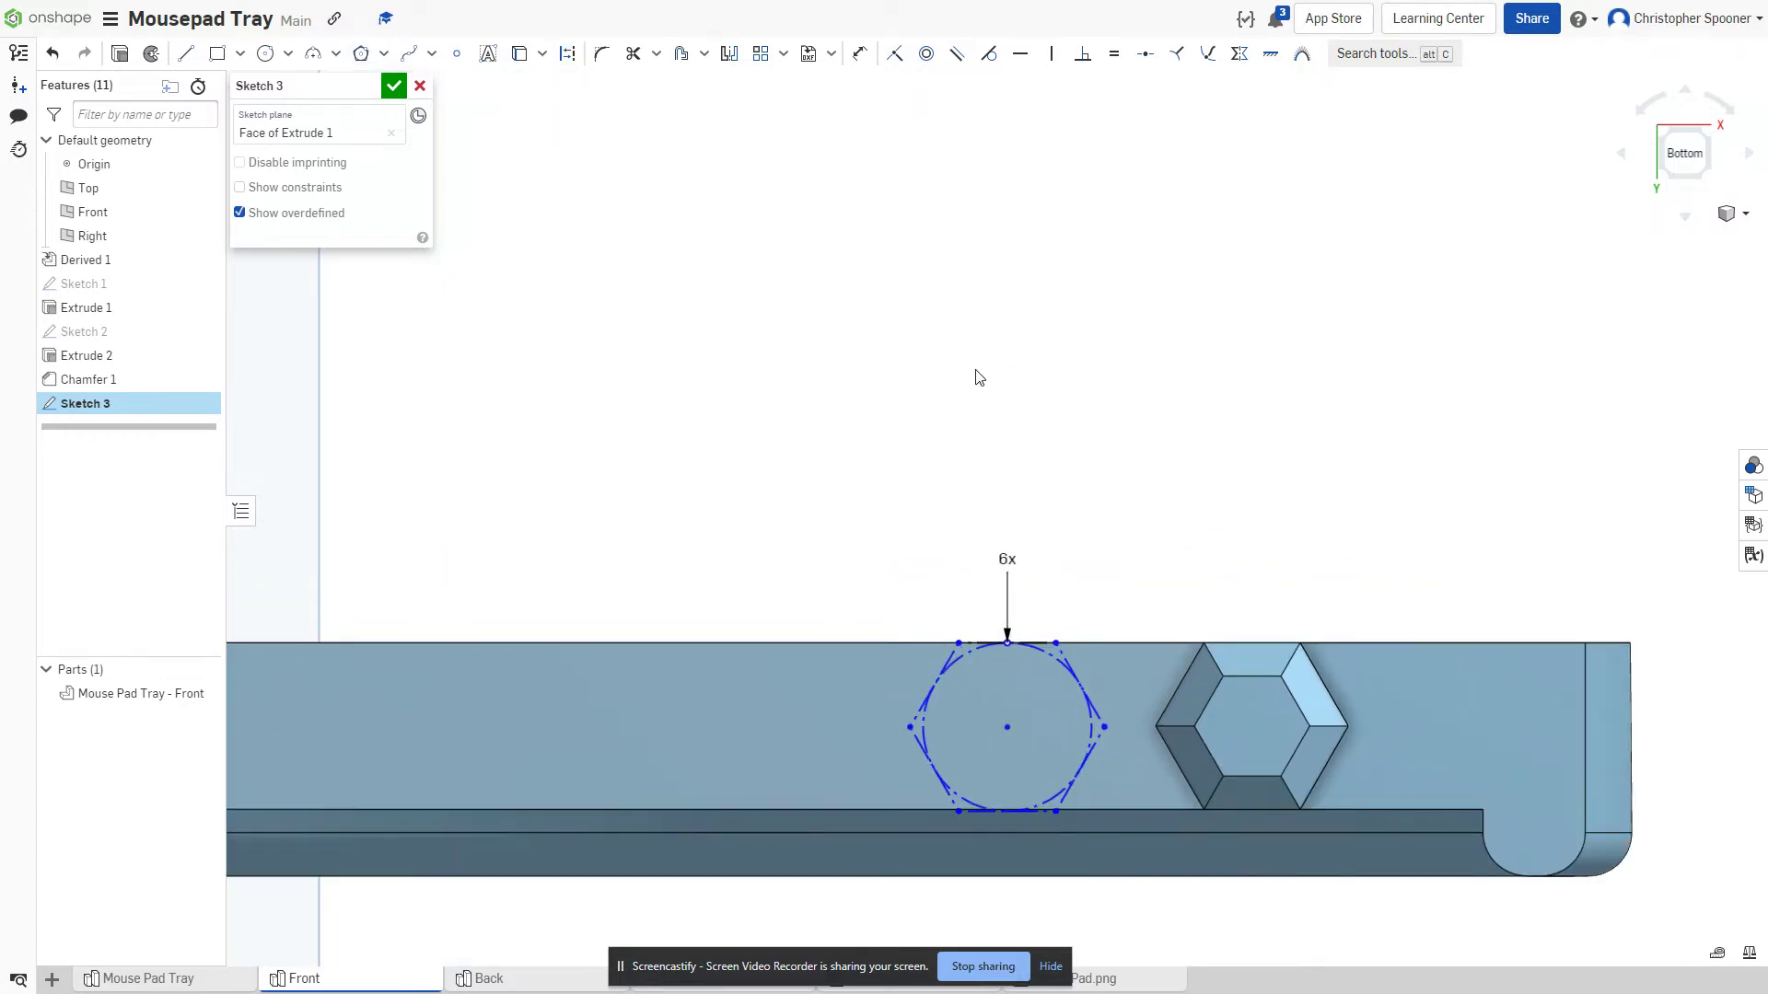
left_click(894, 53)
left_click(1056, 811)
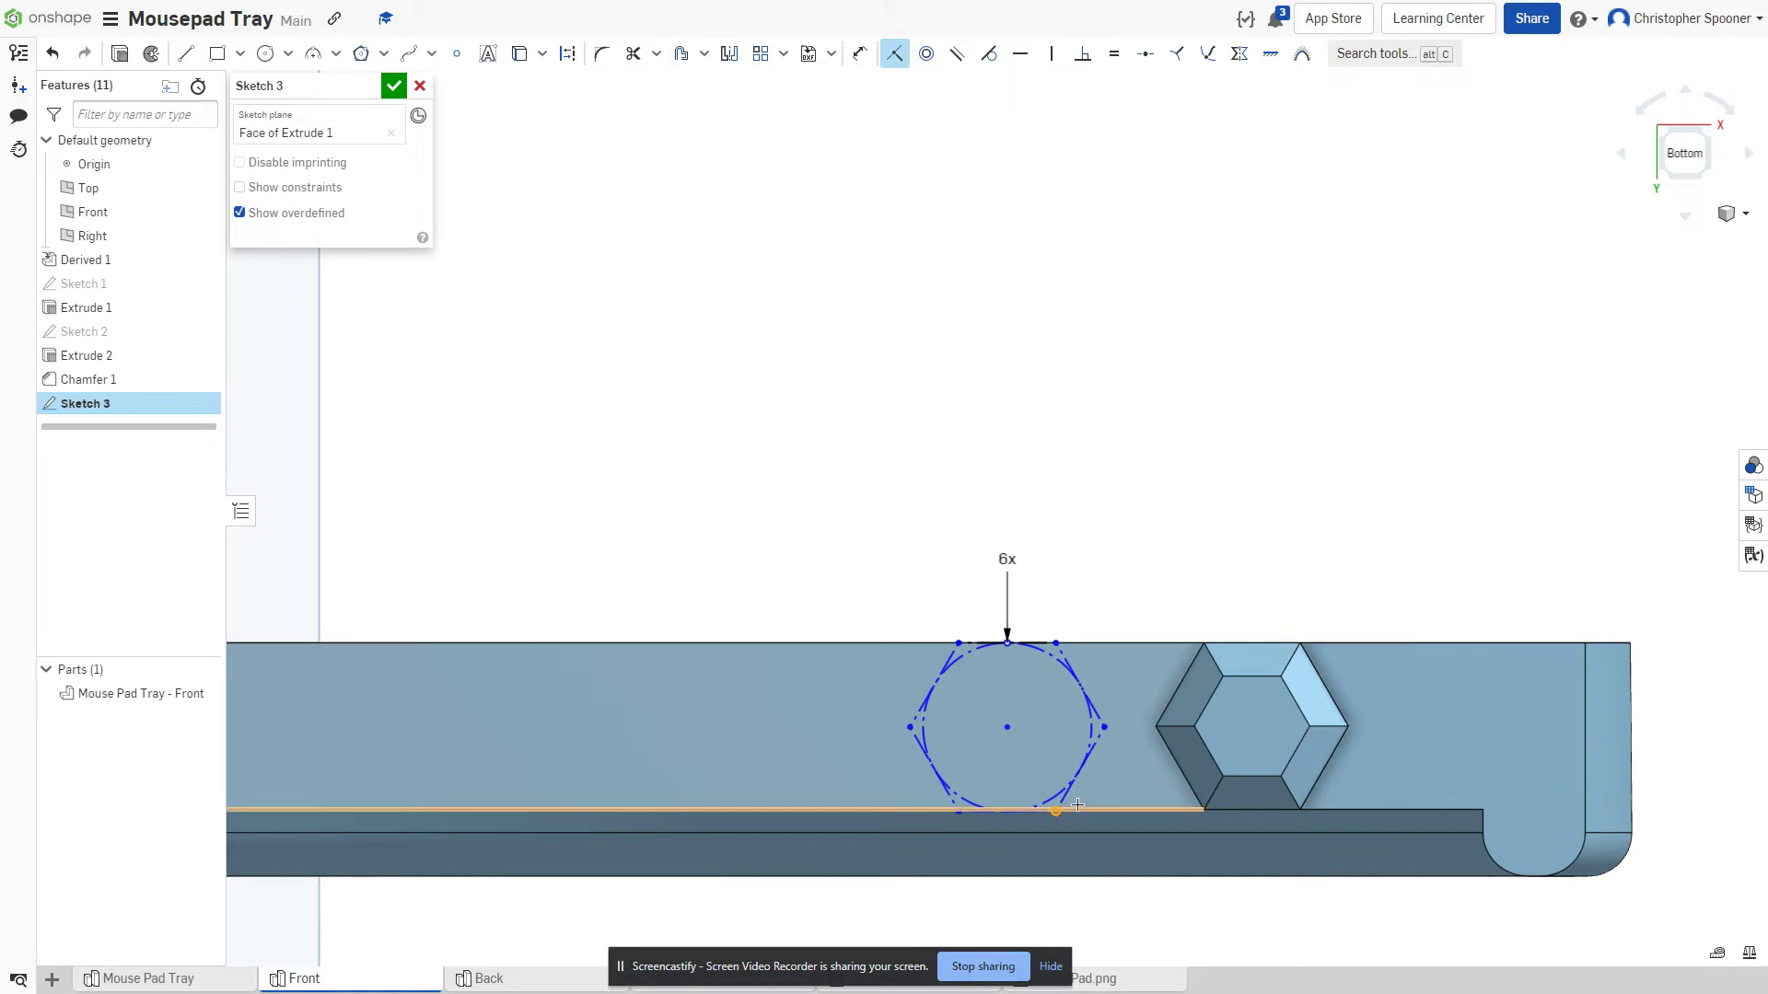
left_click(1093, 810)
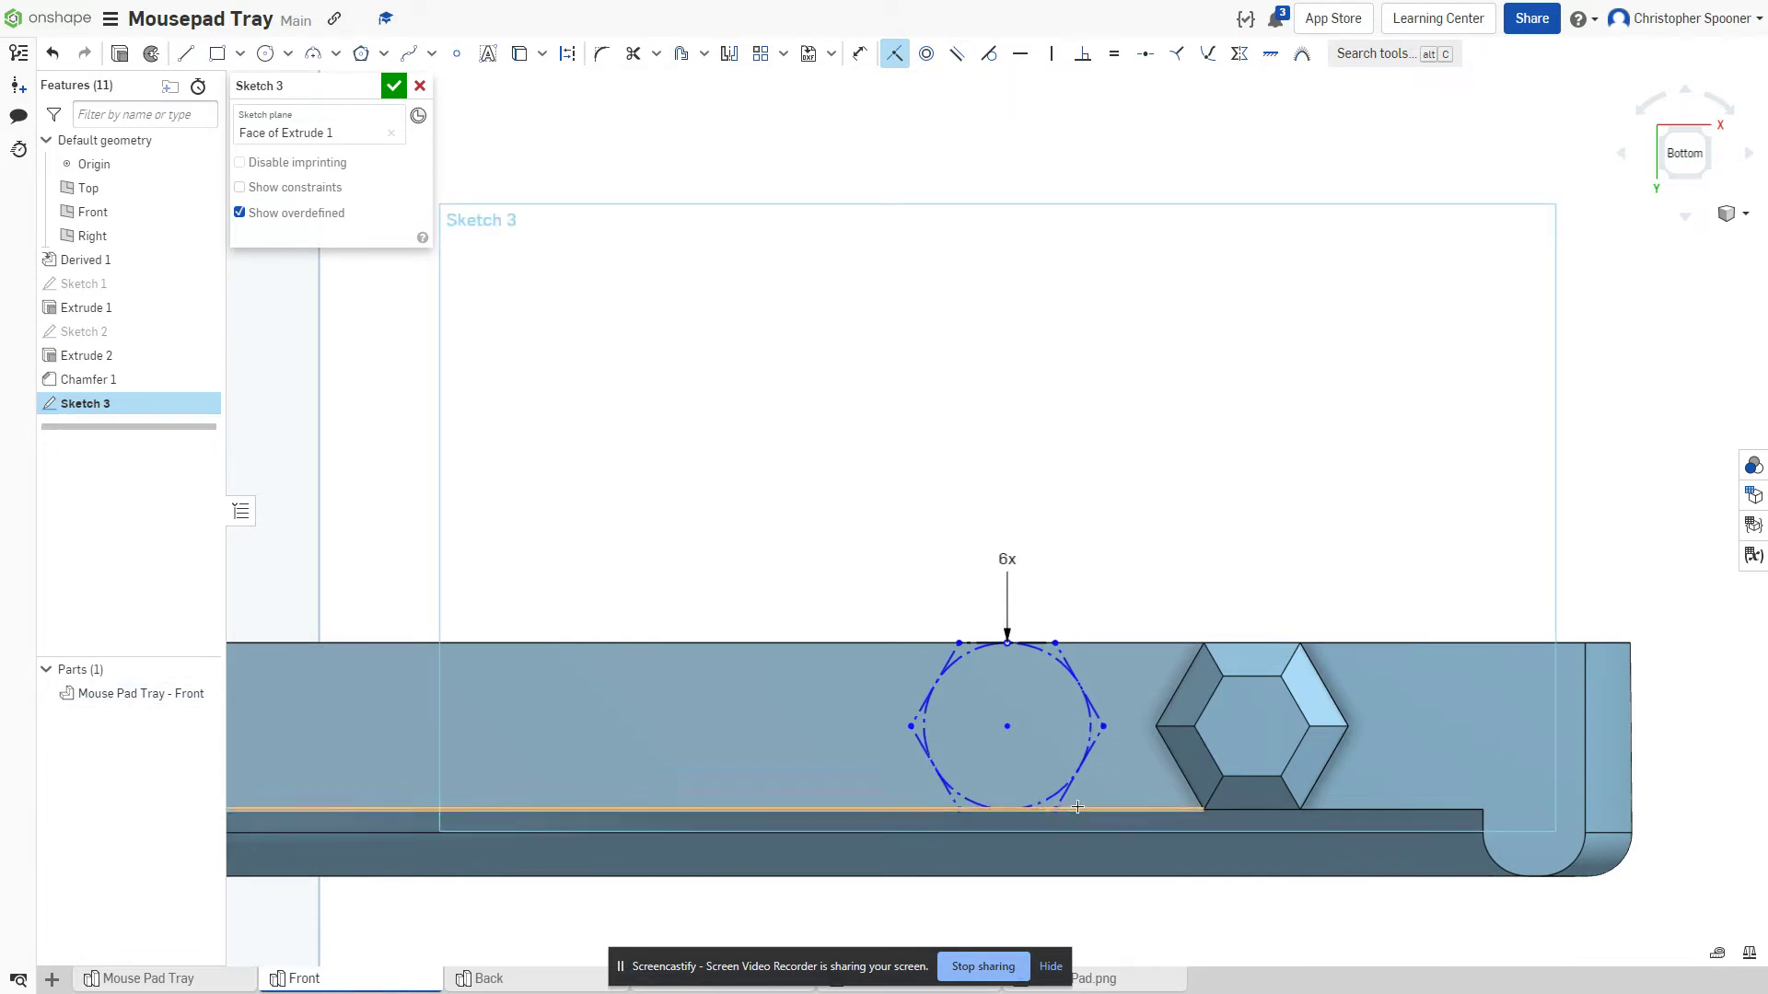
key("Escape")
mouse_move(911, 732)
left_mouse_down()
mouse_move(910, 760)
mouse_move(891, 748)
left_mouse_up()
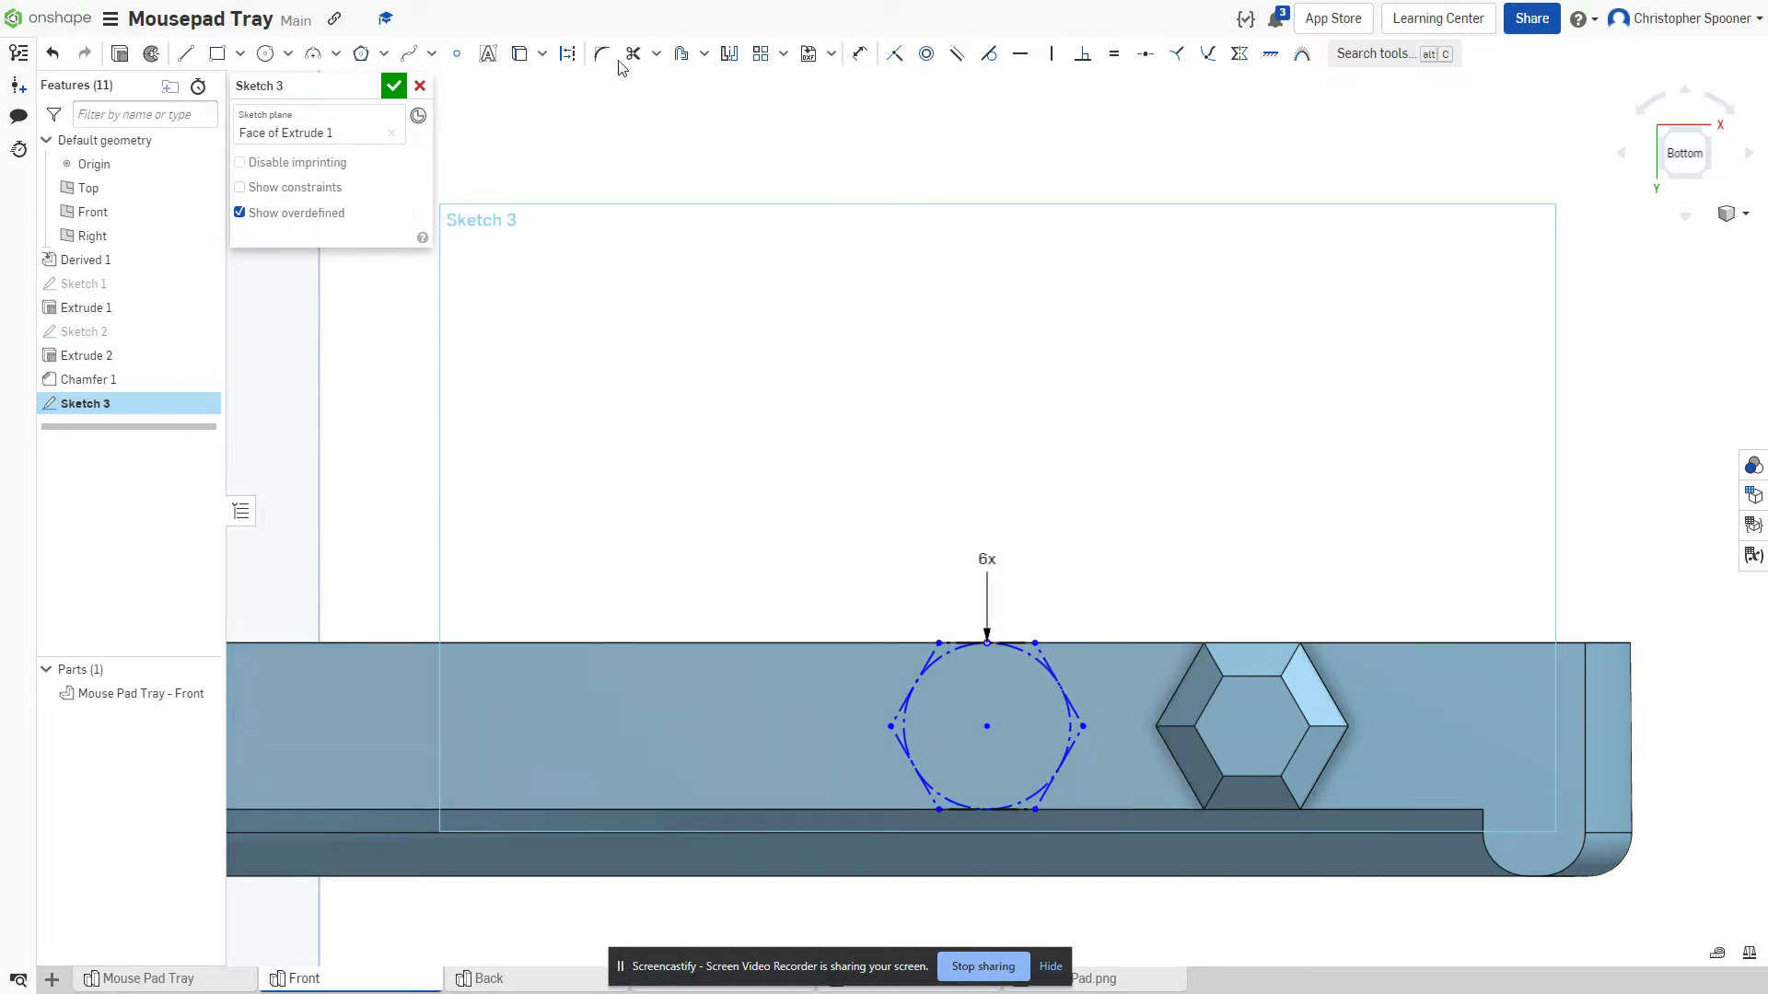
- Draw a construction line across the peg's hexagonal end face, between the midpoints of its upper and lower sides
left_click(567, 53)
left_click(518, 55)
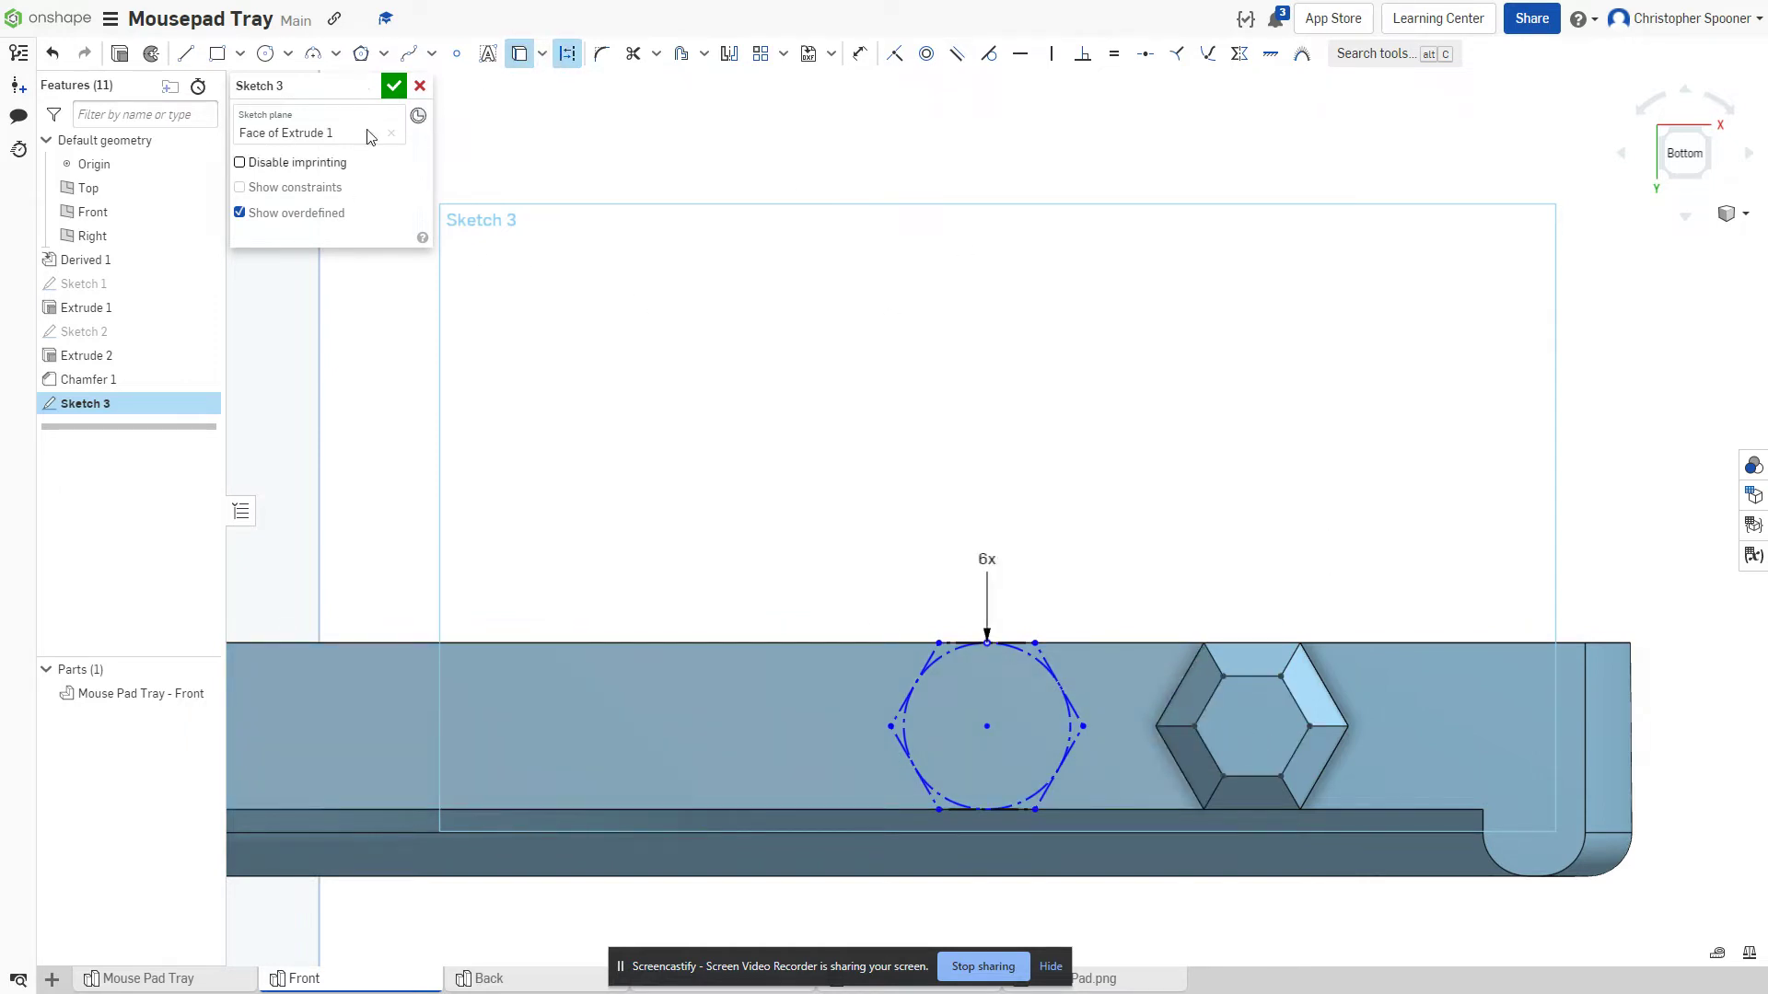
key("l")
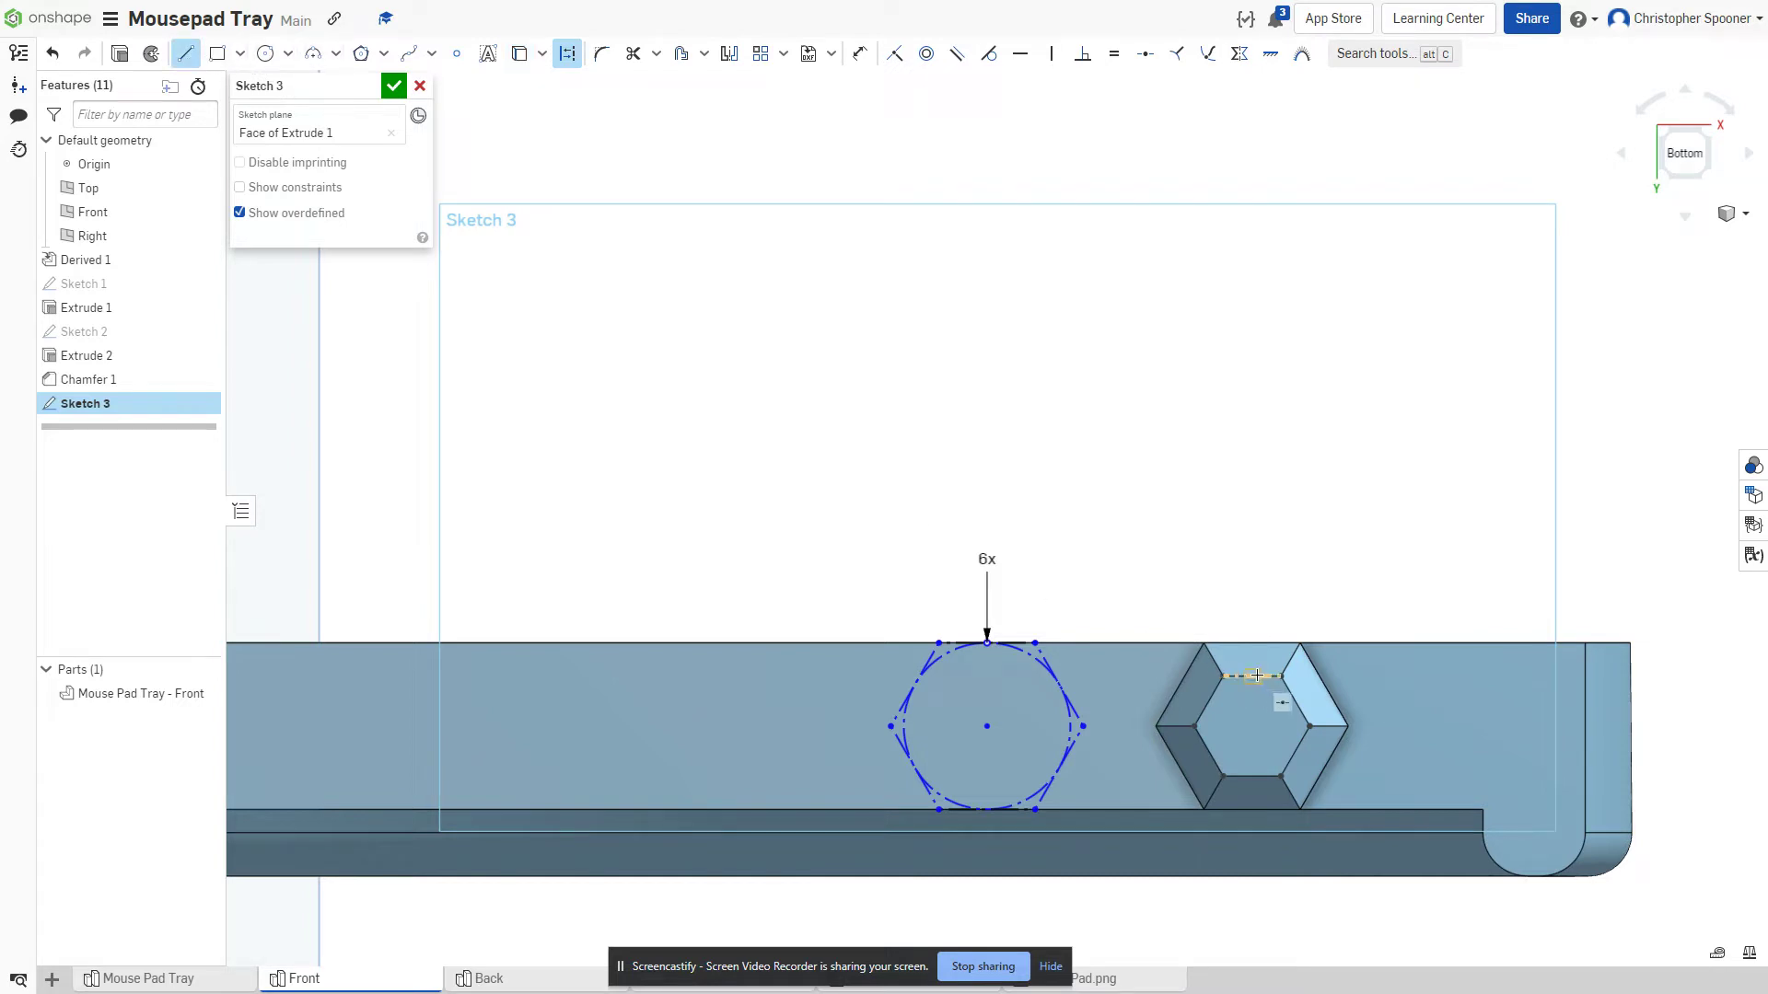
left_click(1253, 676)
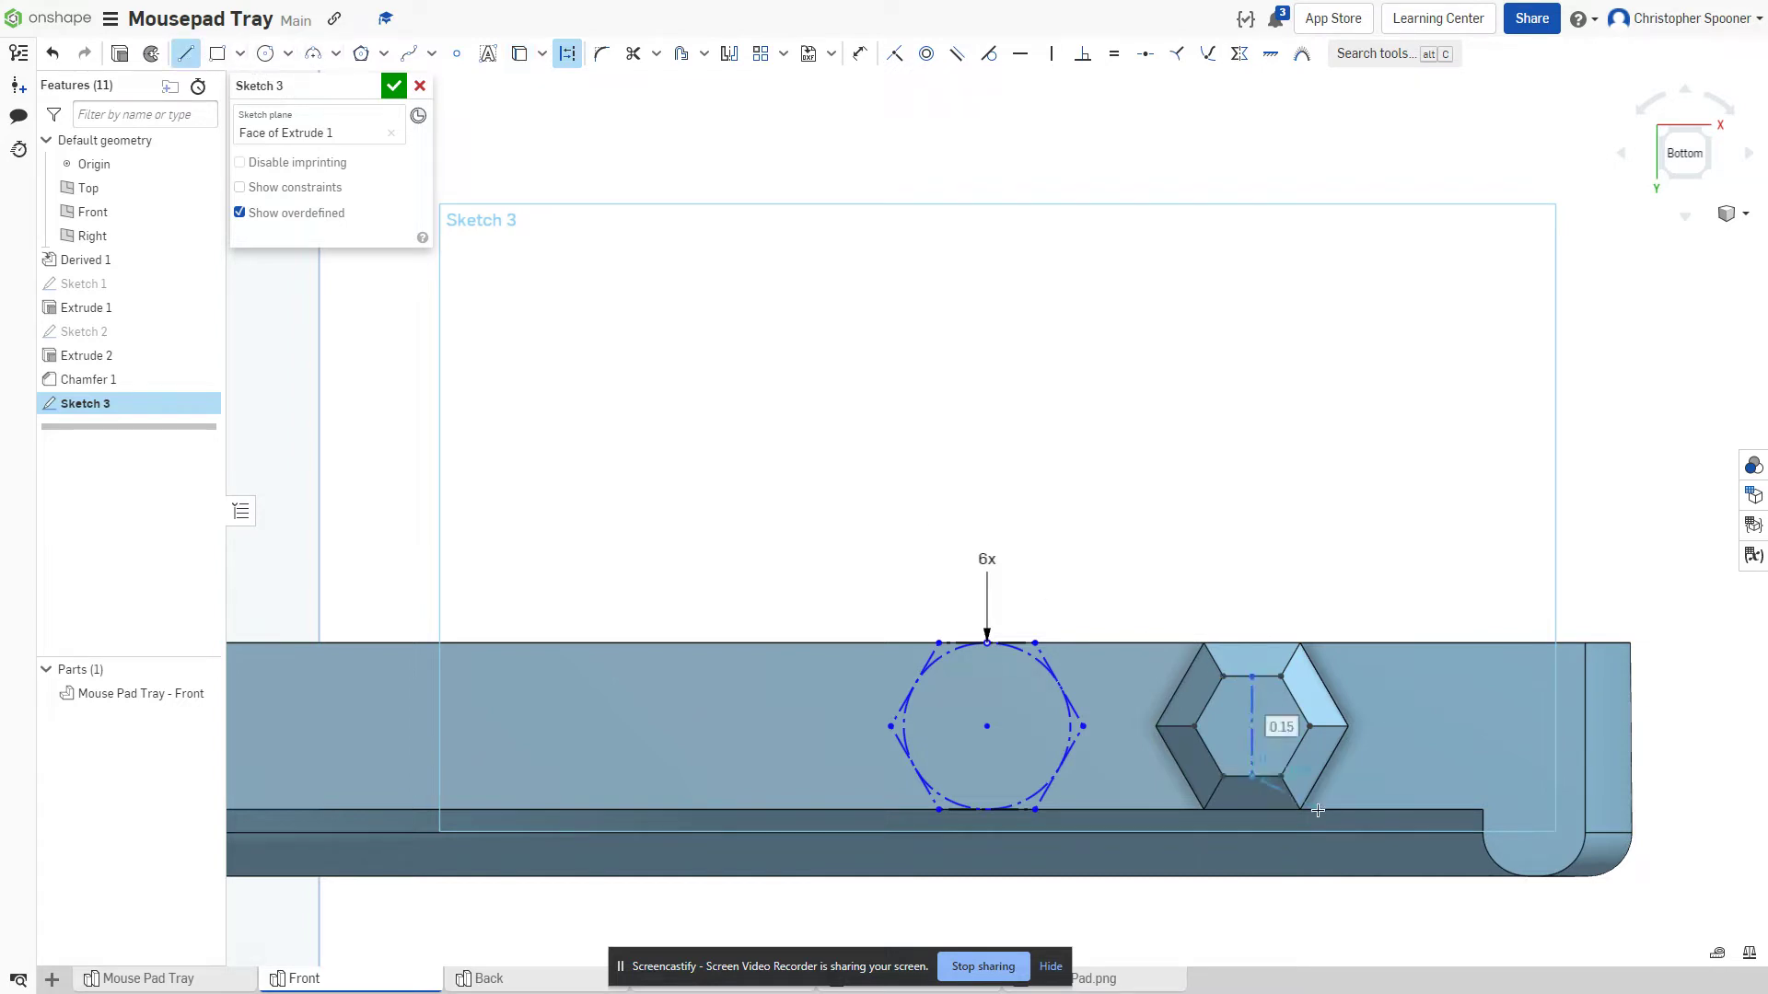
left_click(1295, 780)
- Dimension the horizontal distance between the peg's construction line and the construction hexagon's center as 0.375 in
key("u")
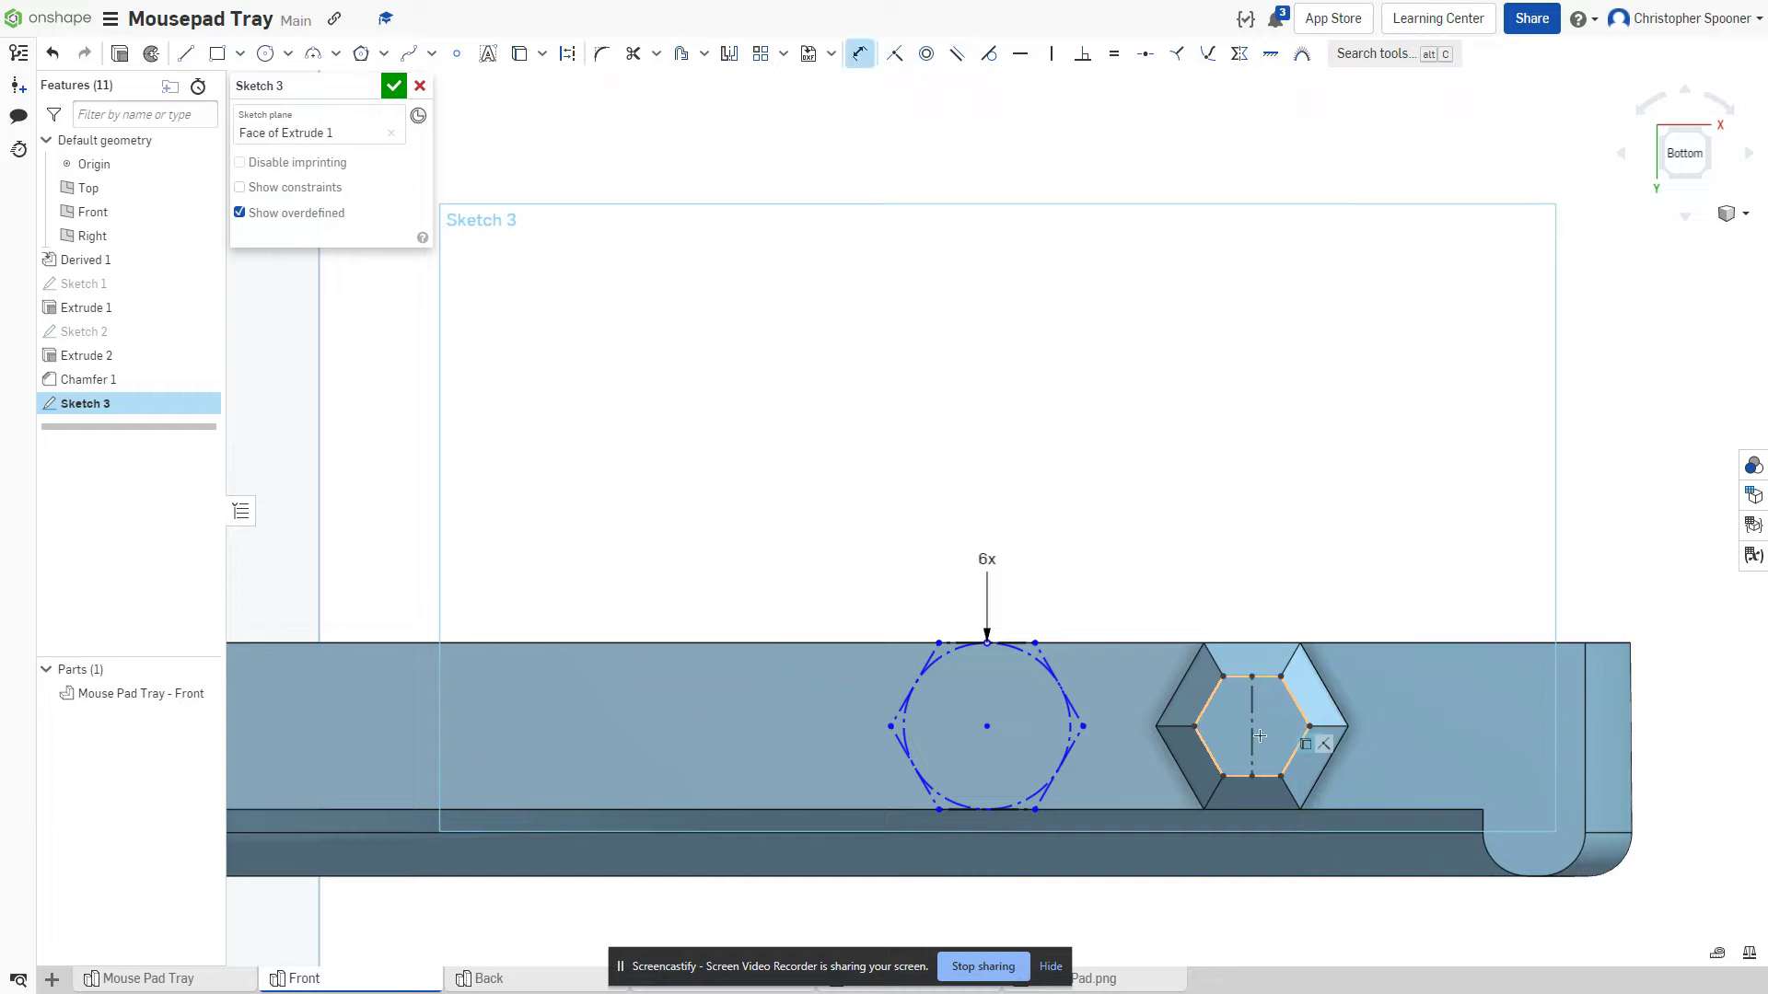
left_click(1250, 731)
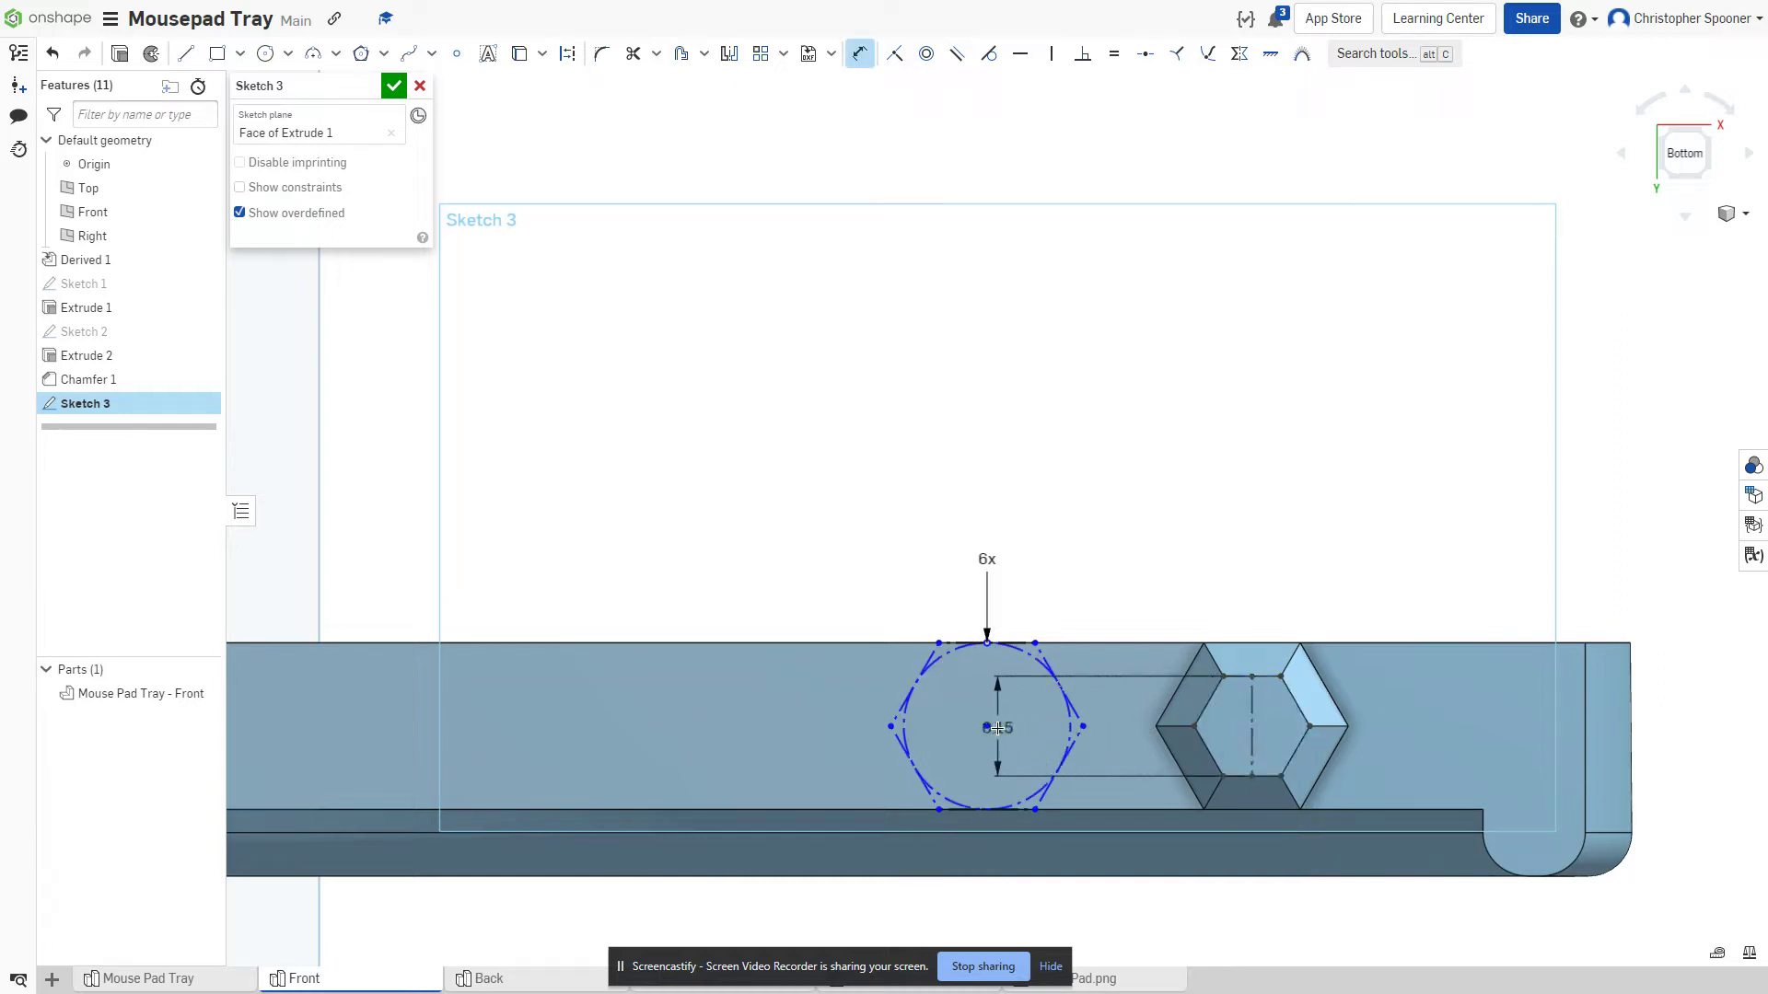
left_click(989, 728)
left_click(1102, 463)
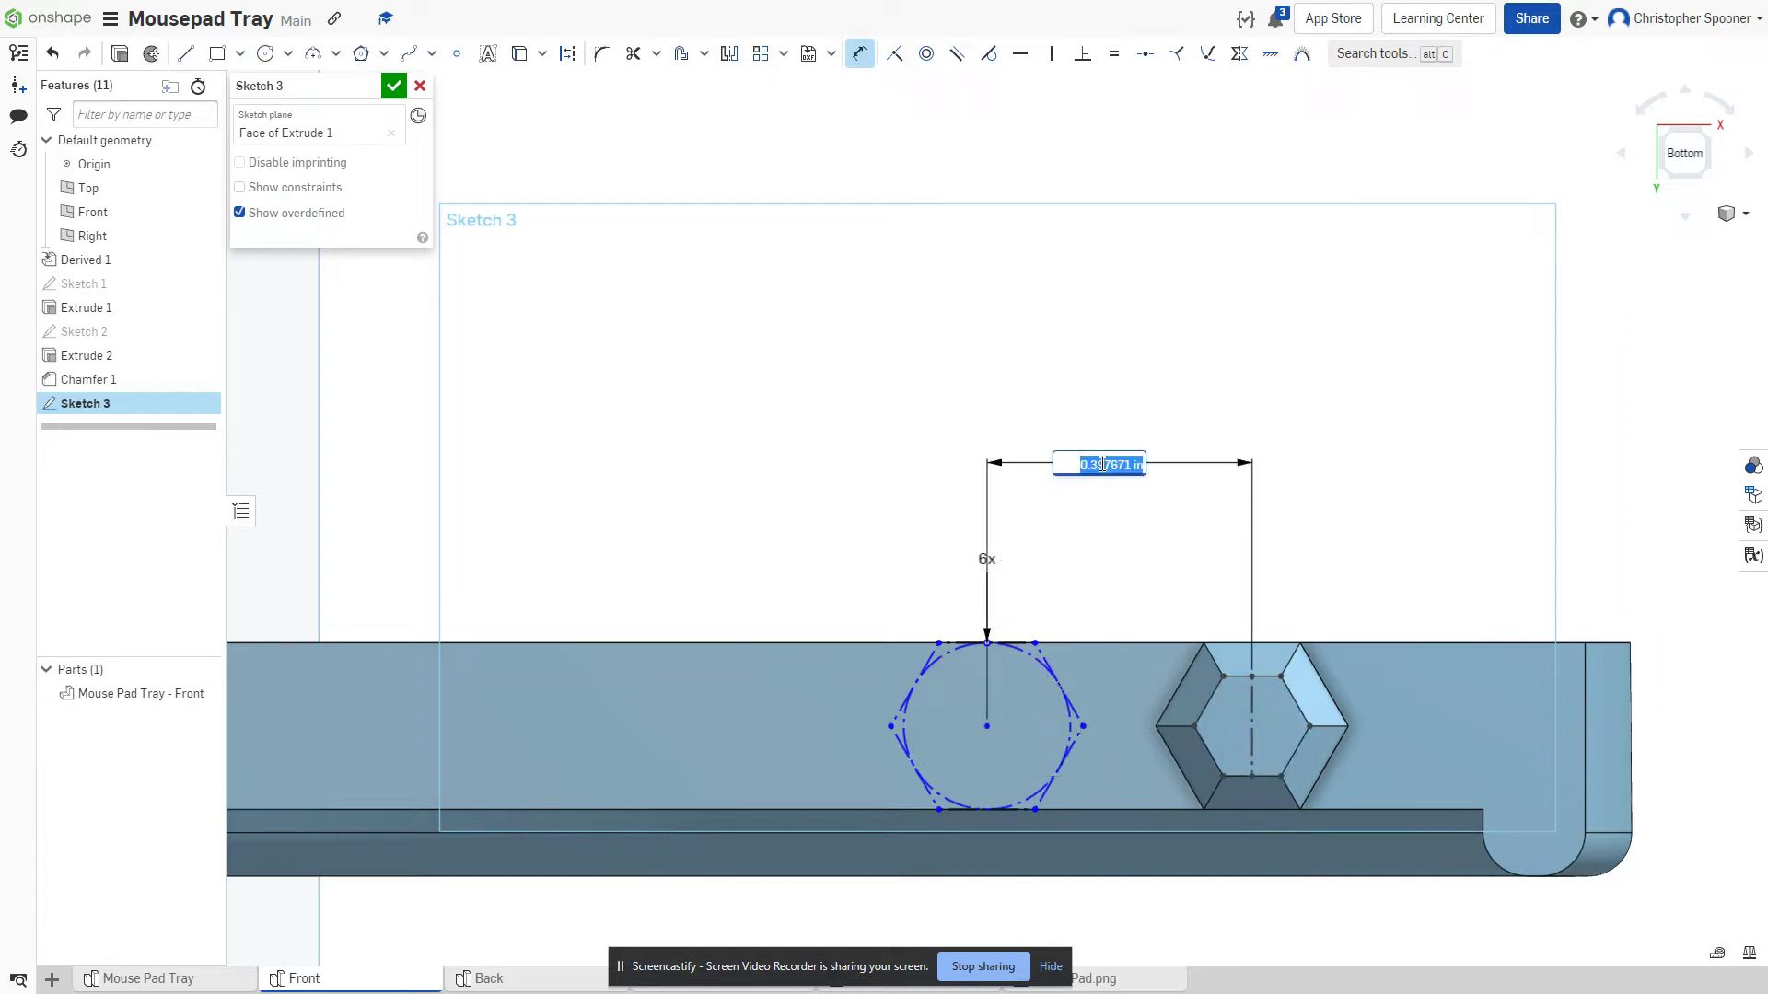
key("BackSpace")
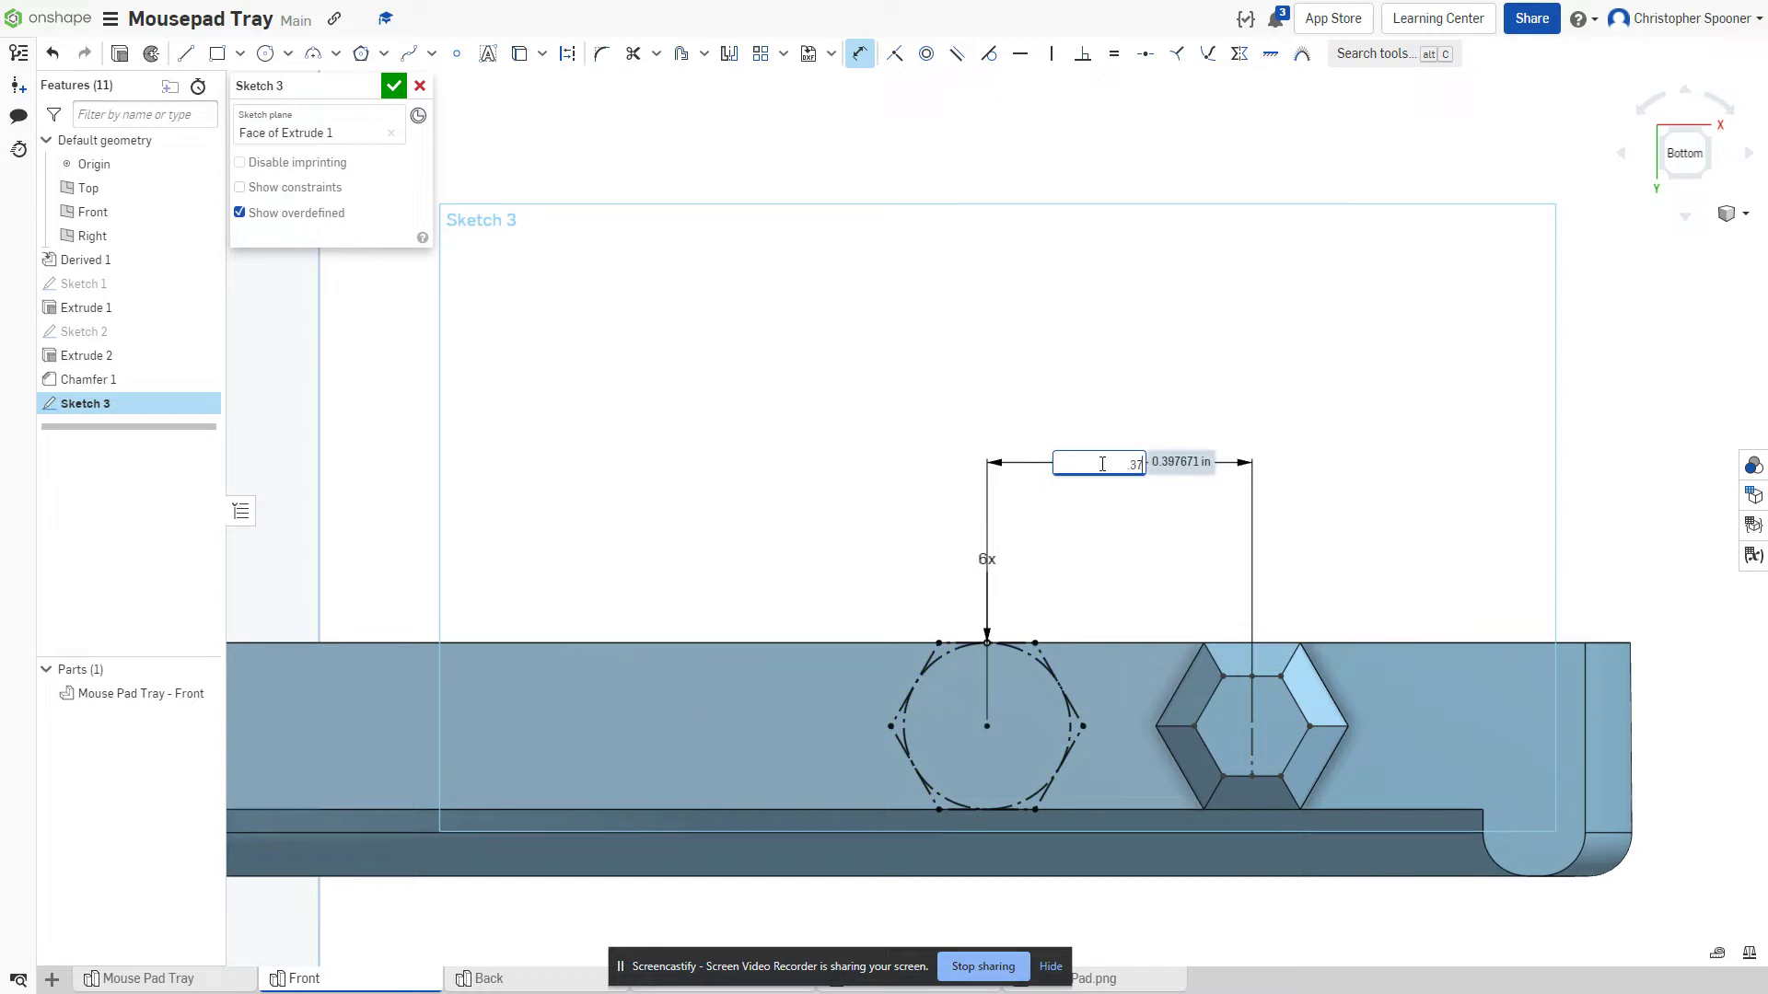
key("Return")
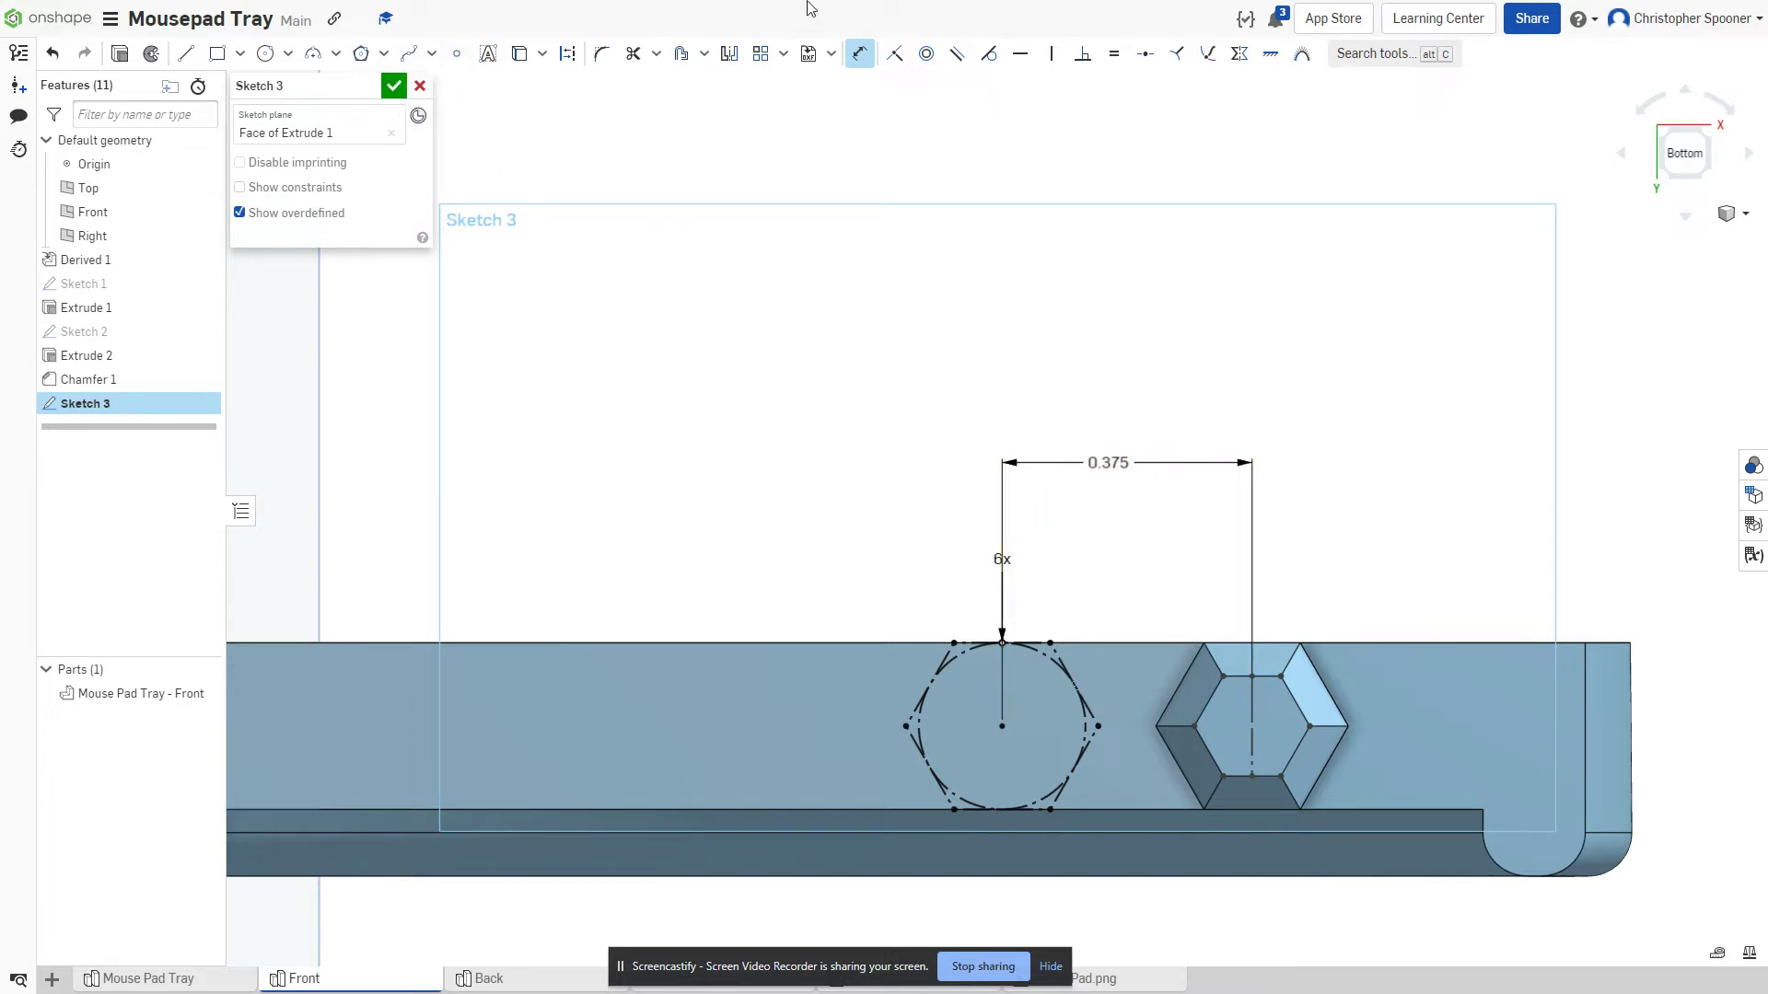
- Offset all six sides of the construction hexagon outward by 0.005 in
left_click(704, 55)
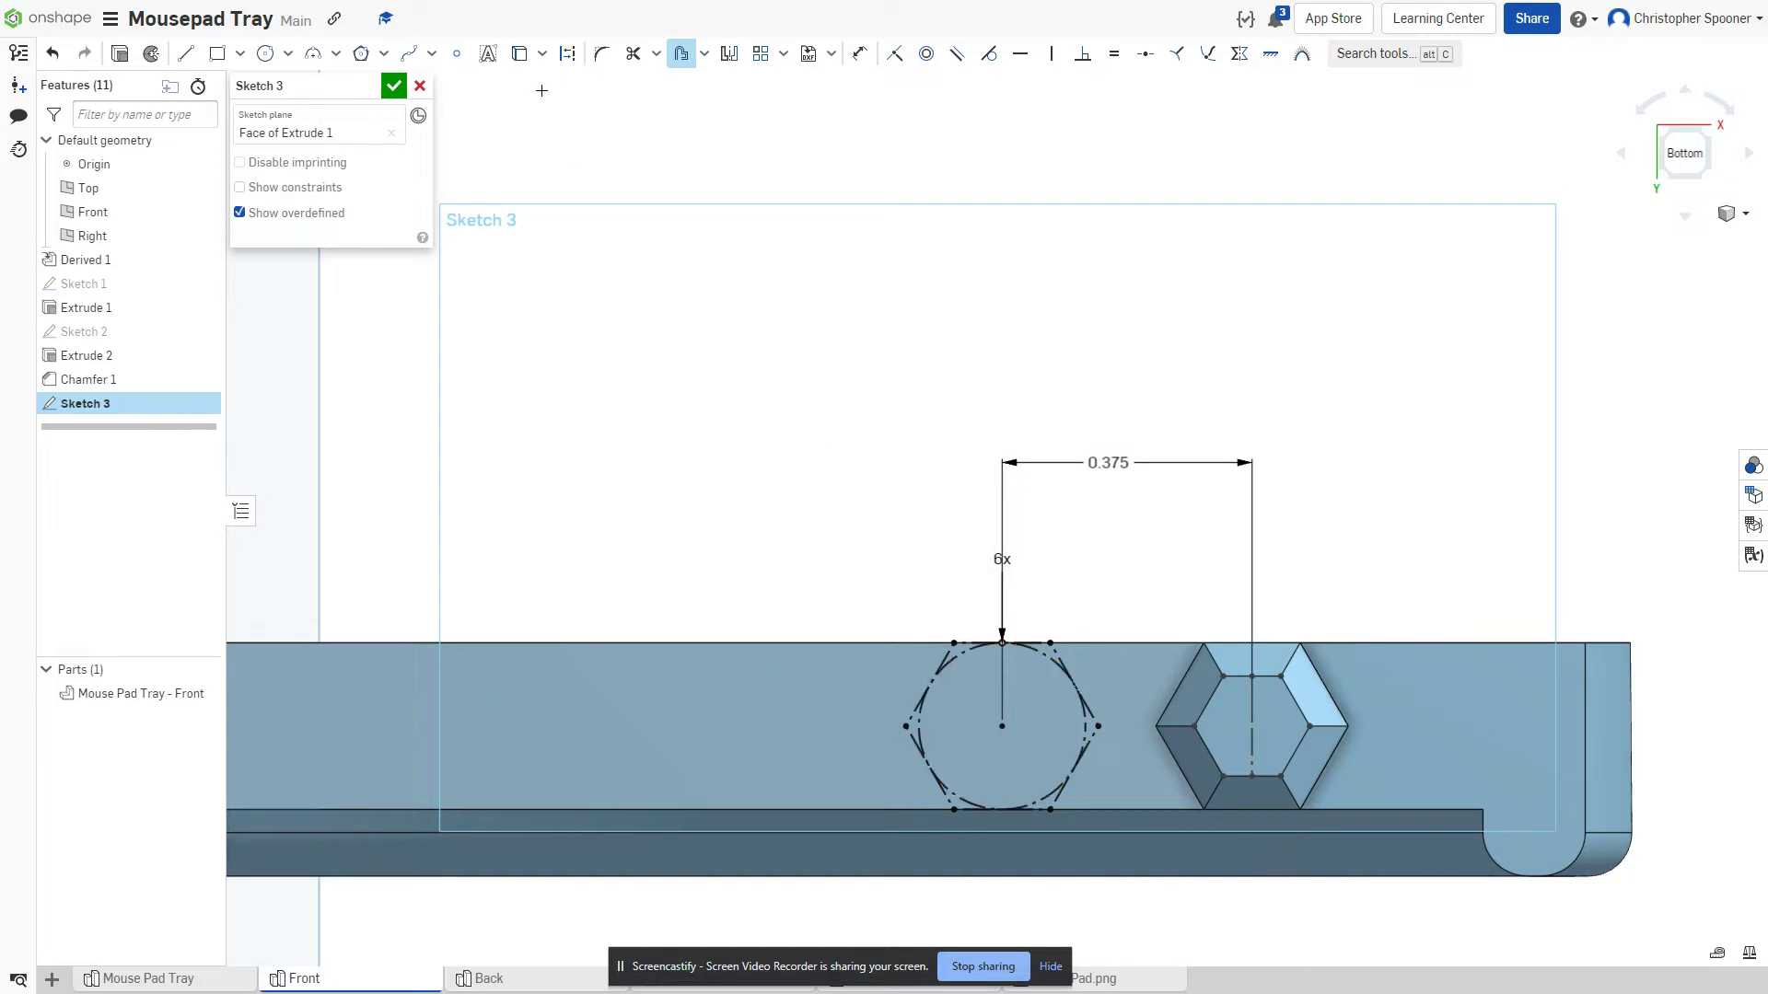
left_click(1068, 686)
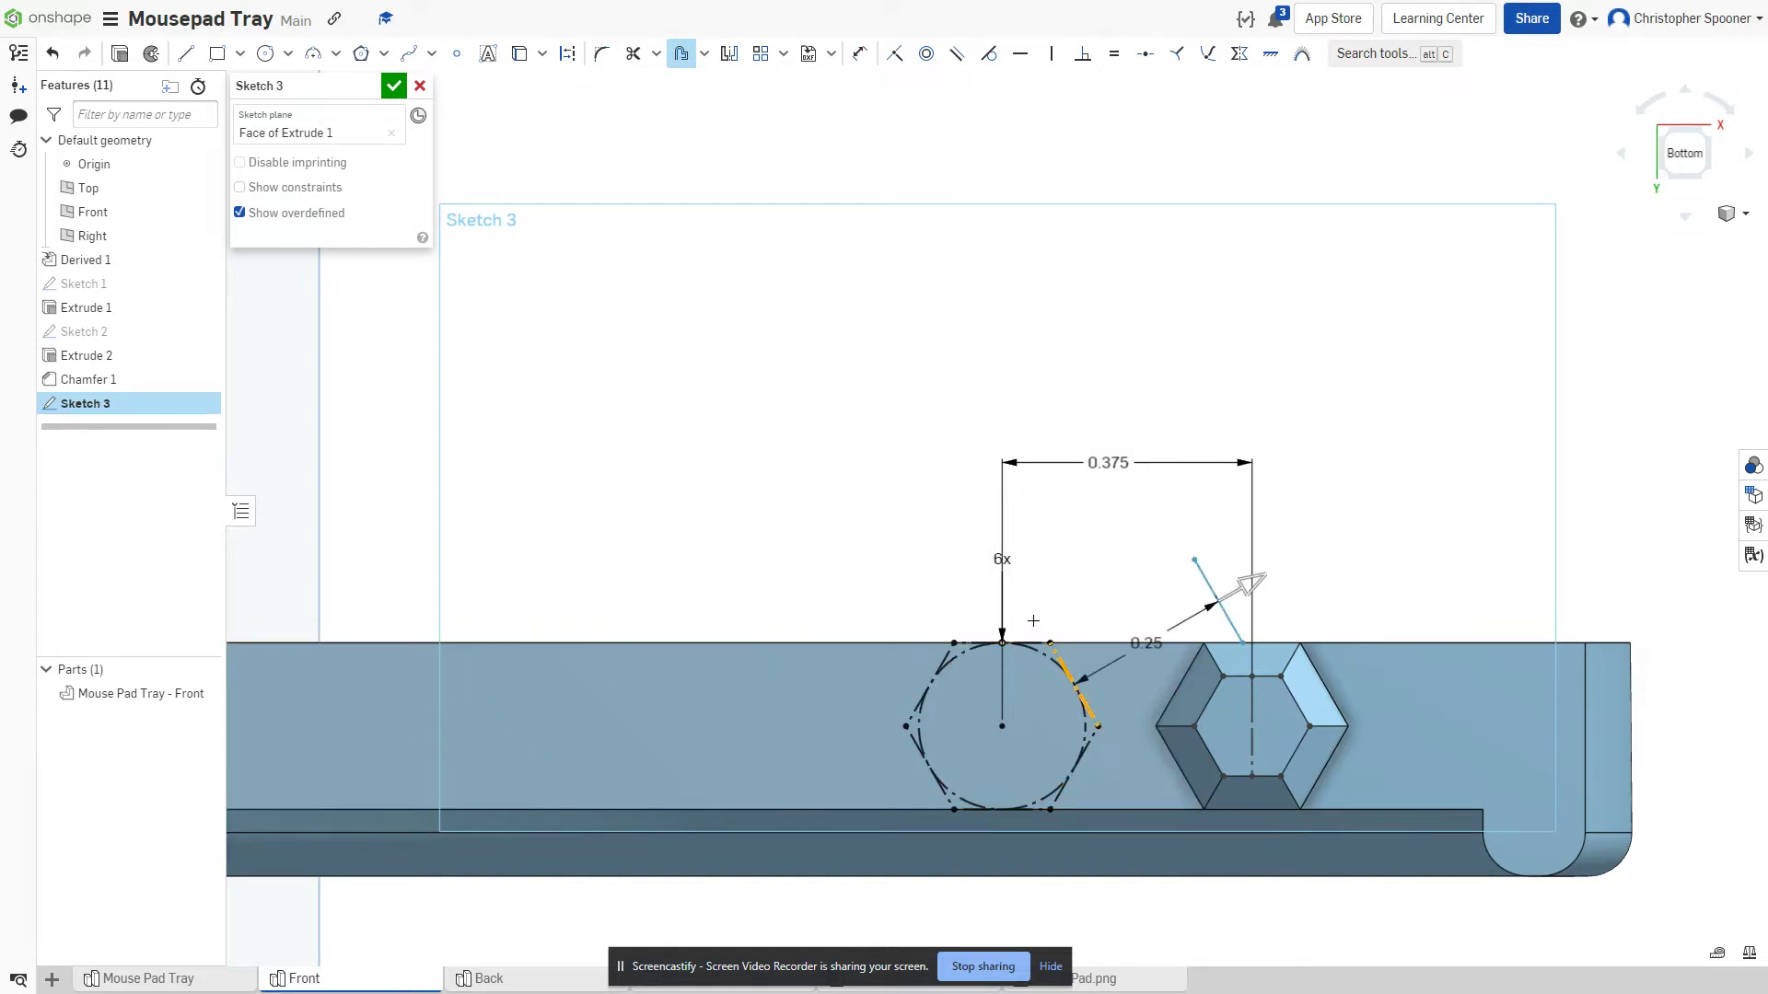
left_click(1032, 642)
left_click(941, 668)
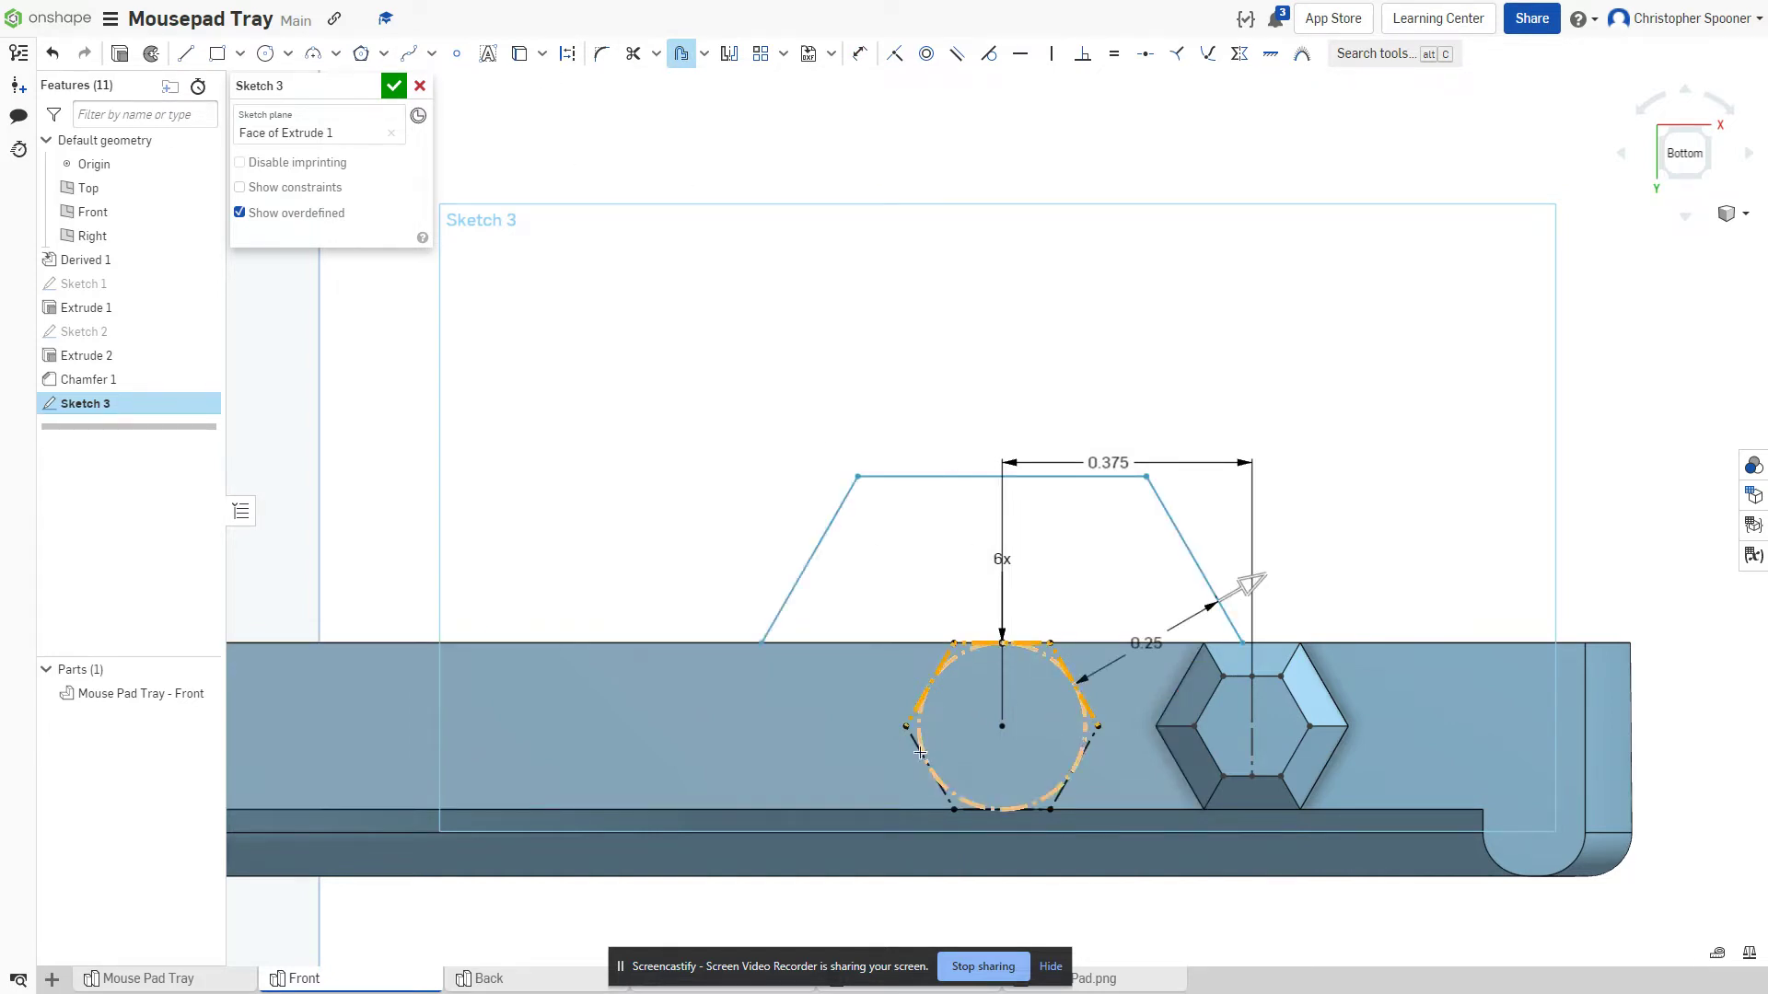
left_click(914, 748)
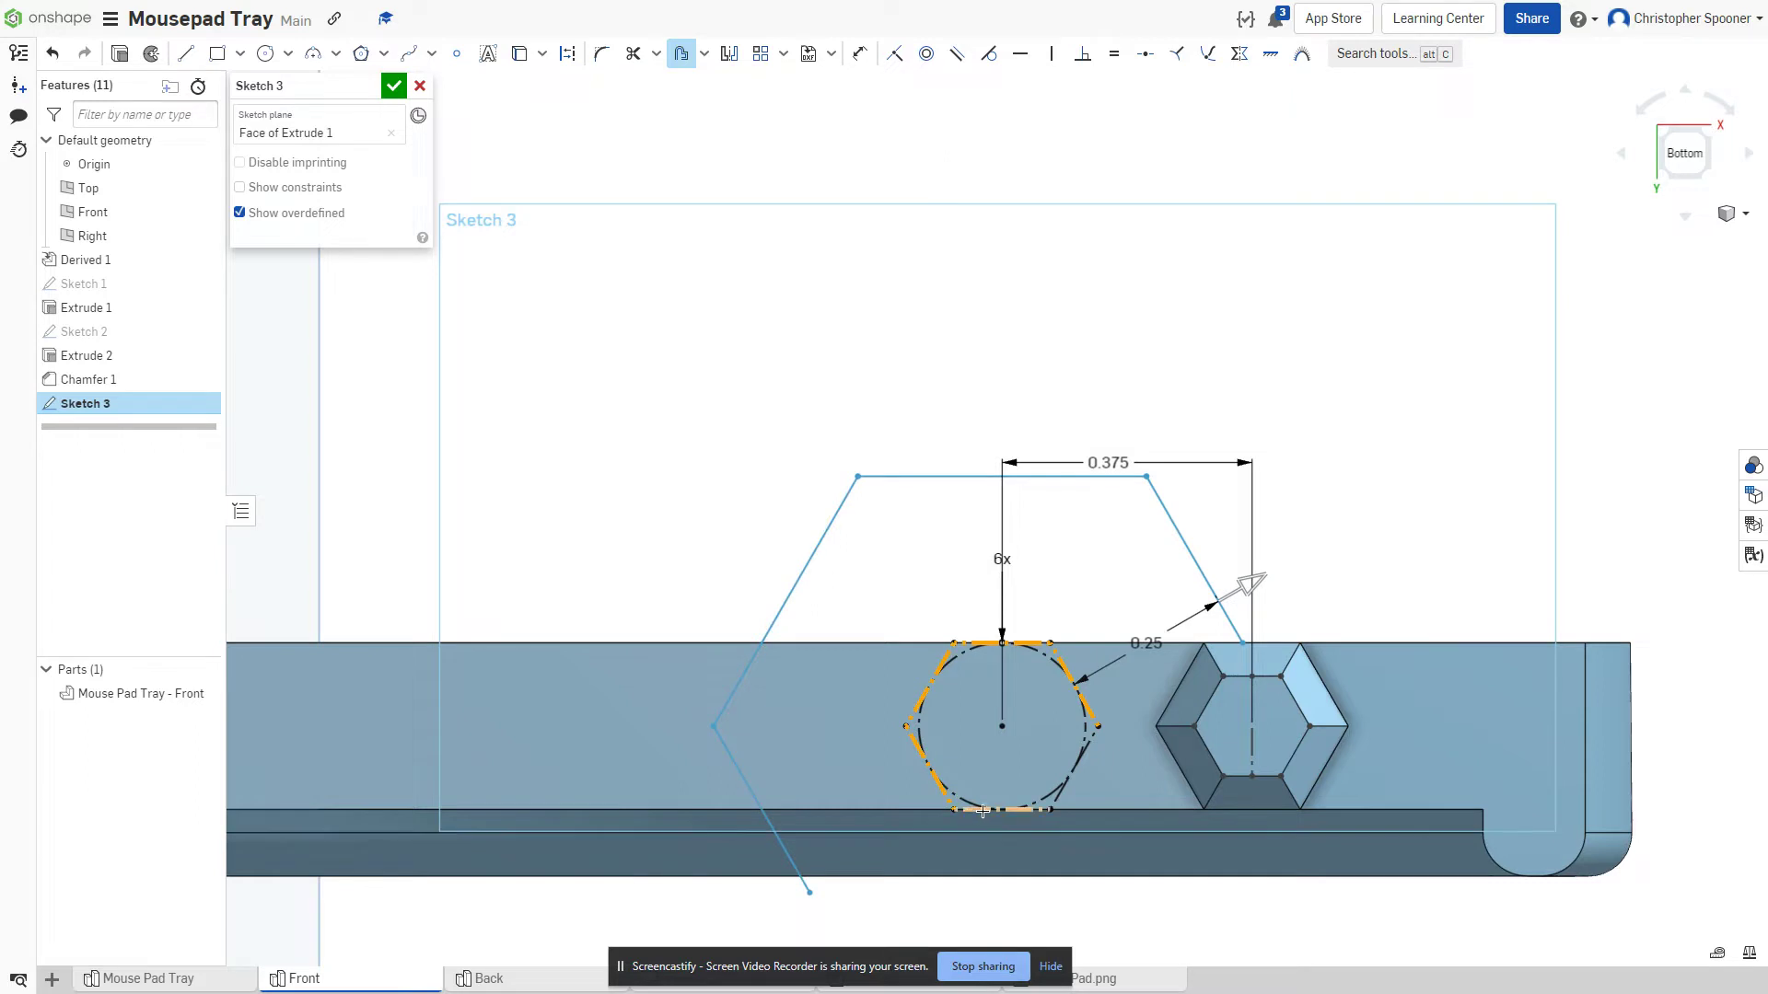
left_click(982, 810)
left_click(1090, 748)
left_click(1152, 648)
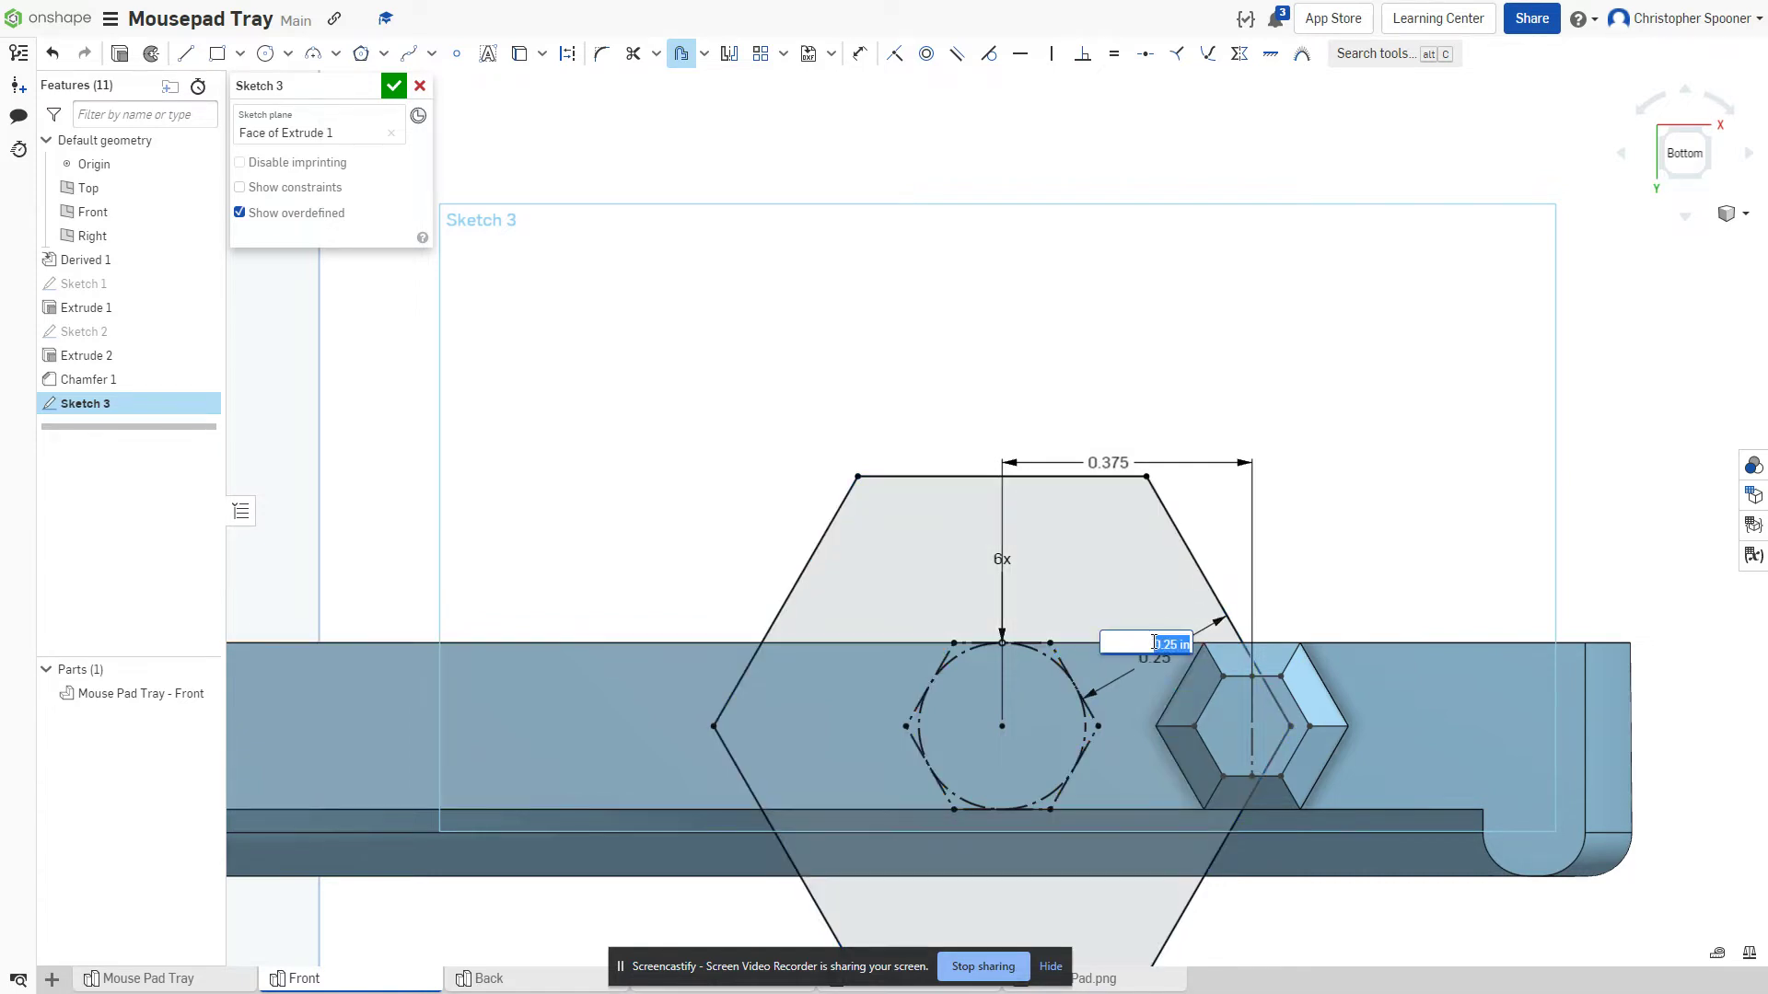
key("BackSpace")
type(".005")
key("Return")
- Set the hexagon's offset distance to 0.004 in and finish the sketch
scroll(958, 700, "up", 3)
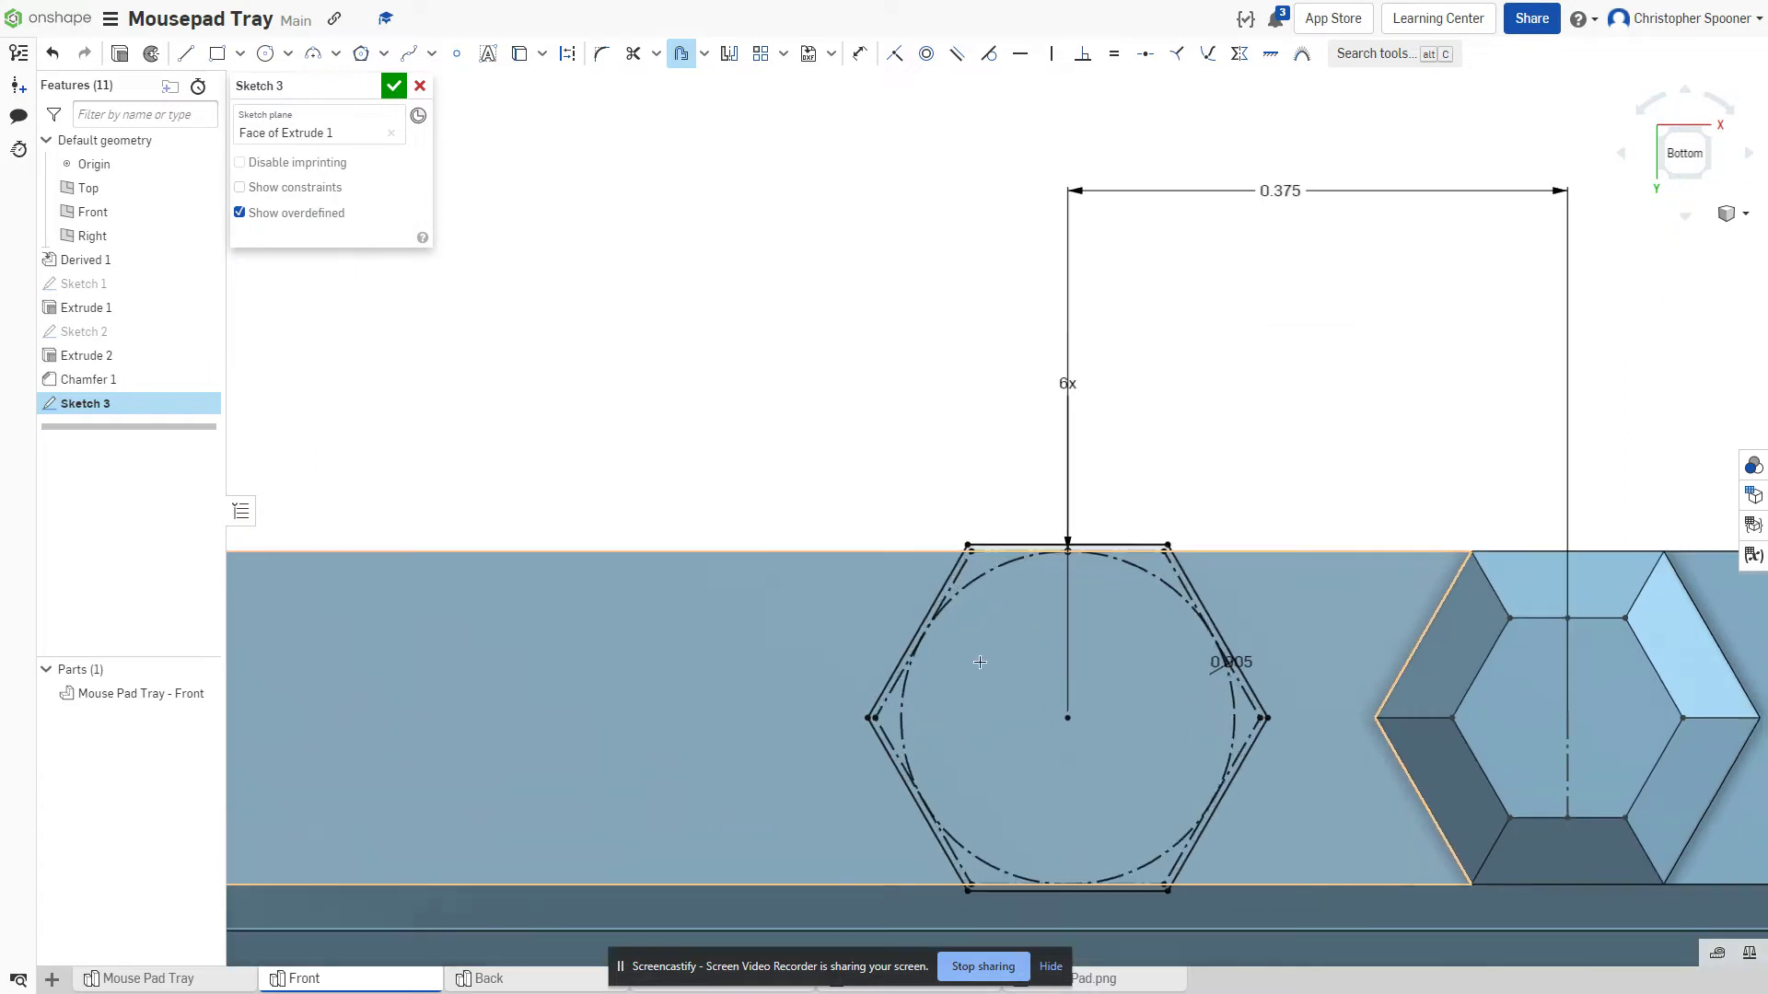
scroll(1157, 644, "down", 1)
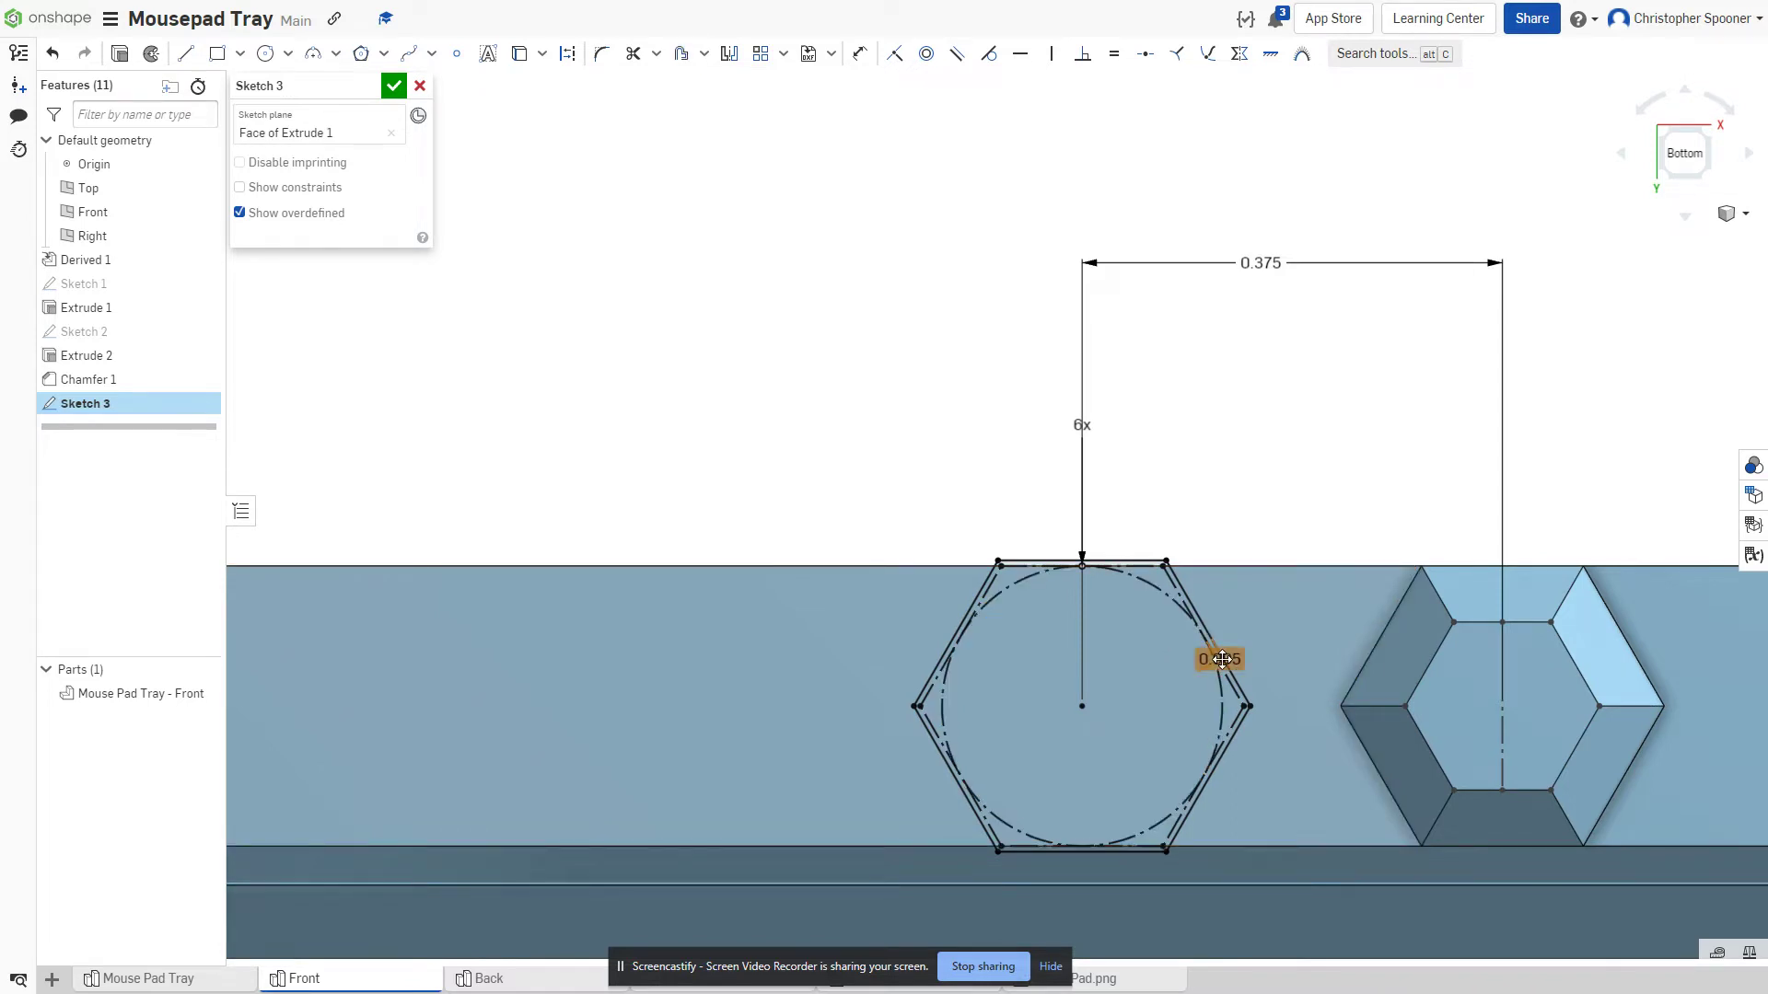
double_click(1230, 656)
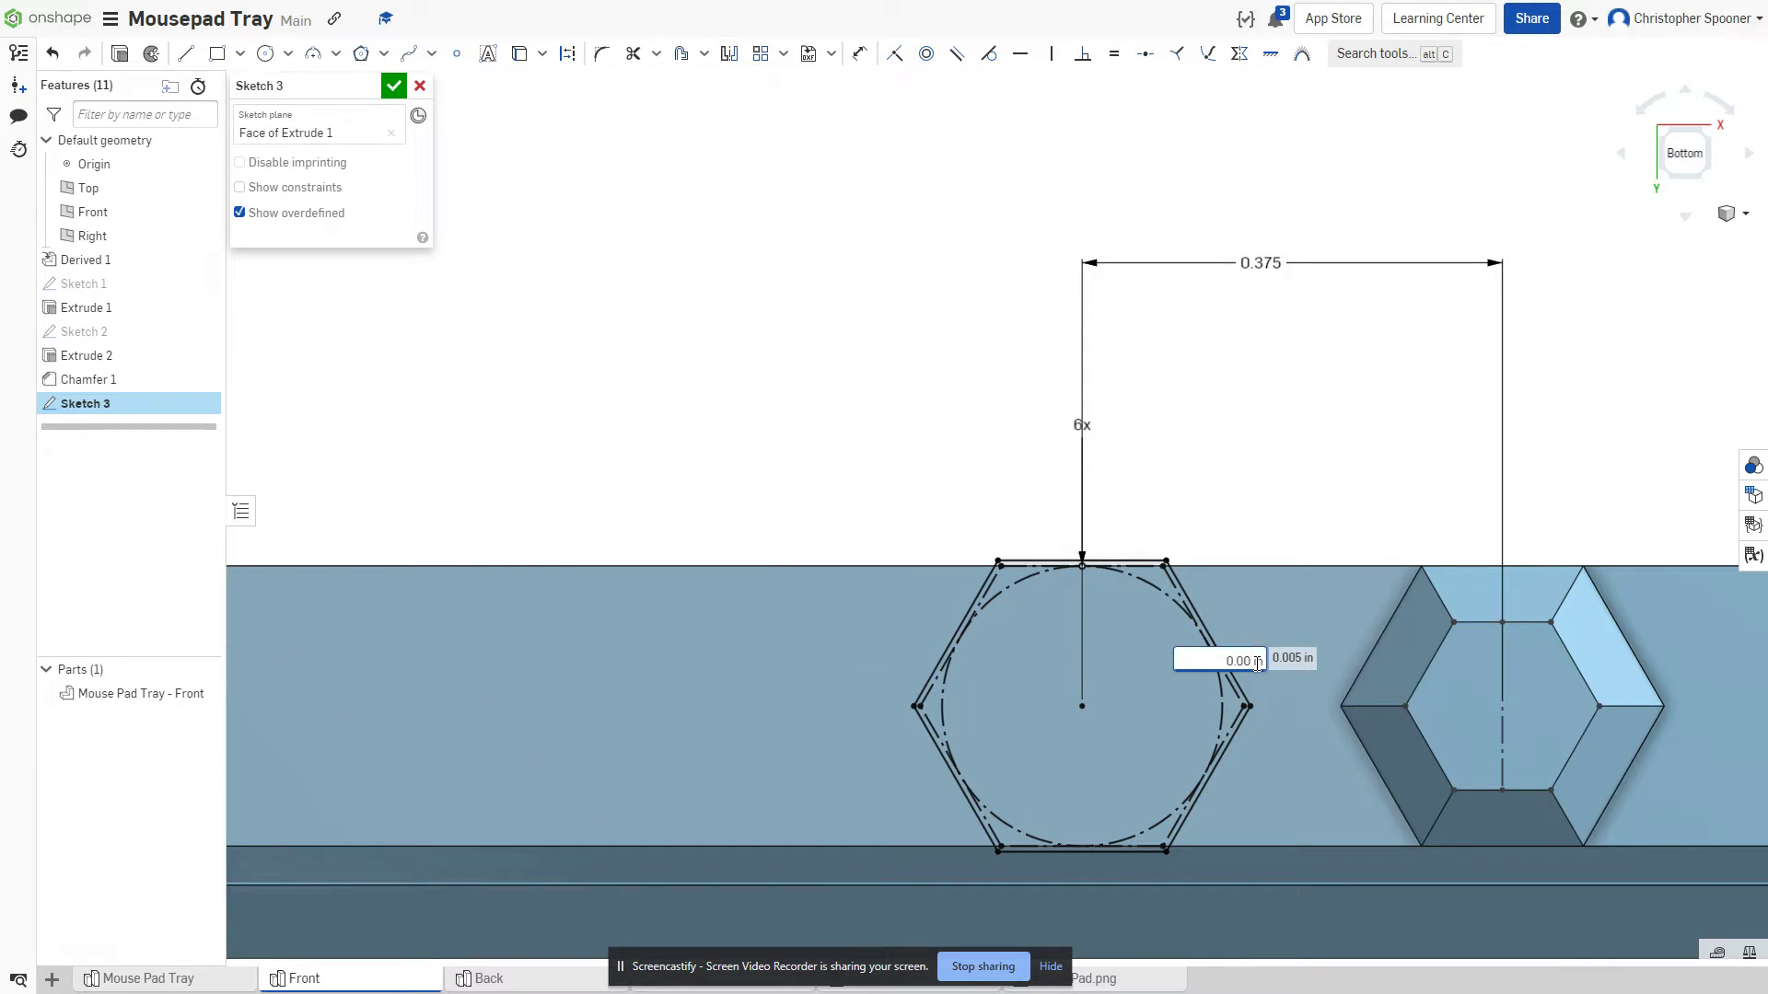
type("0.004")
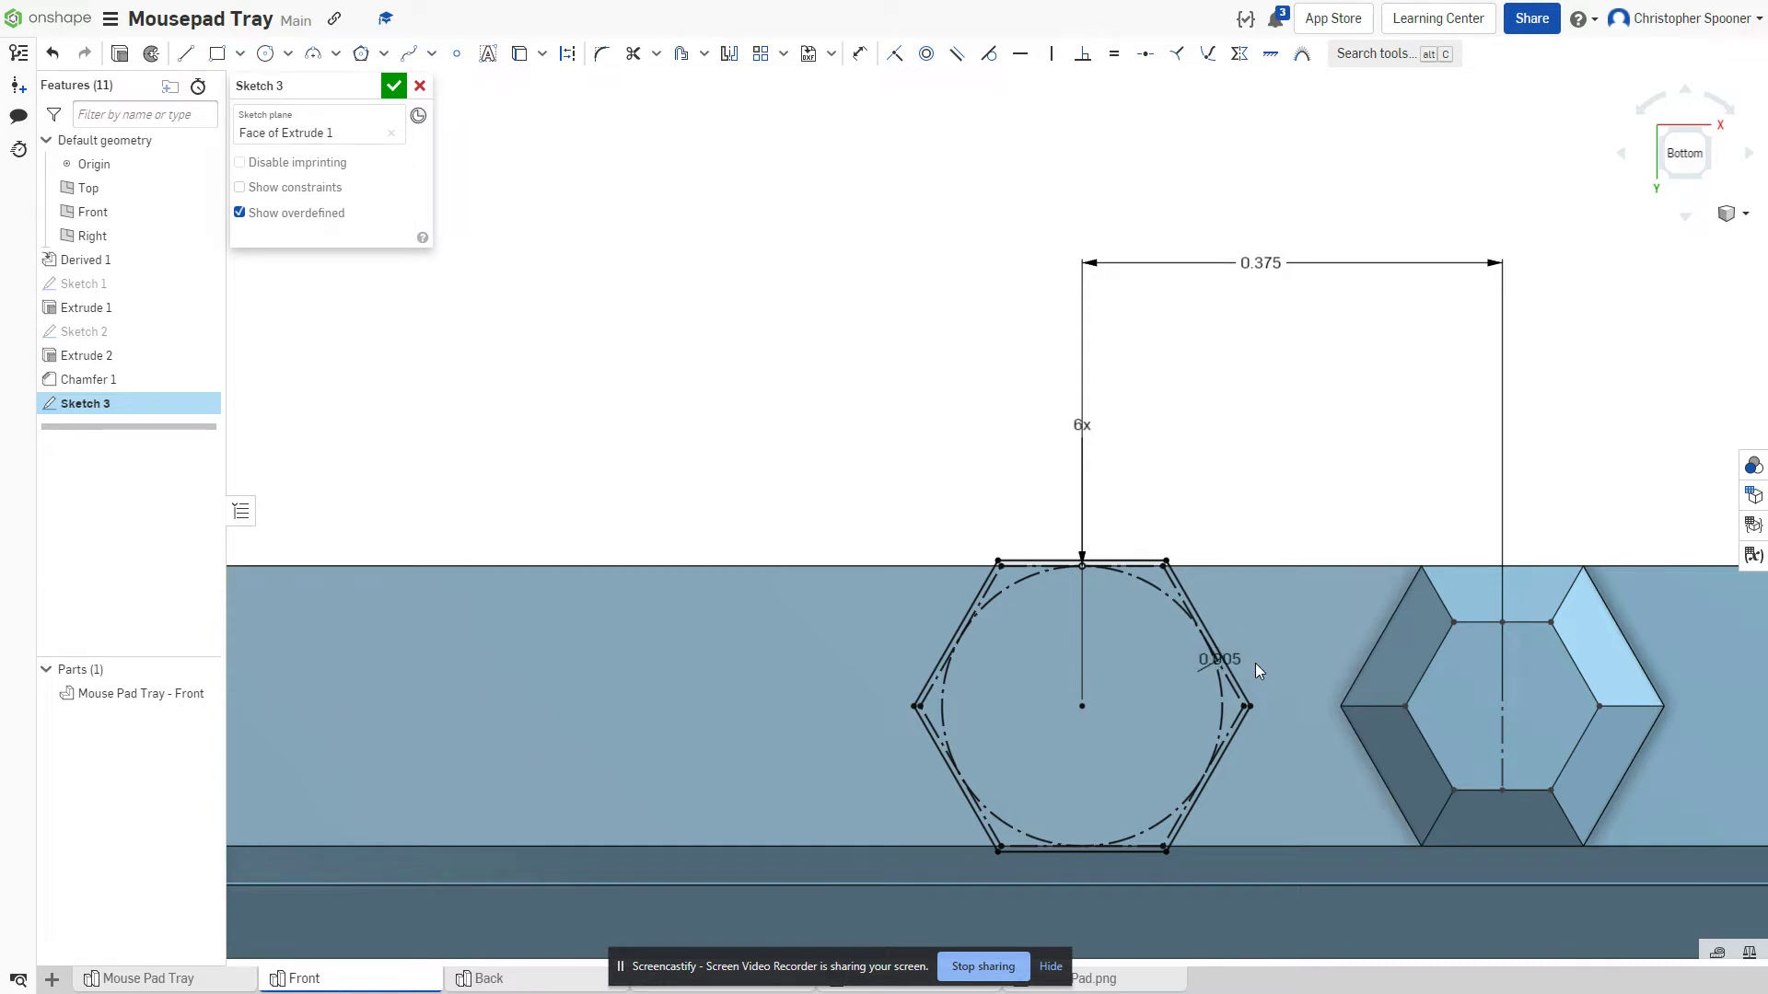
key("Return")
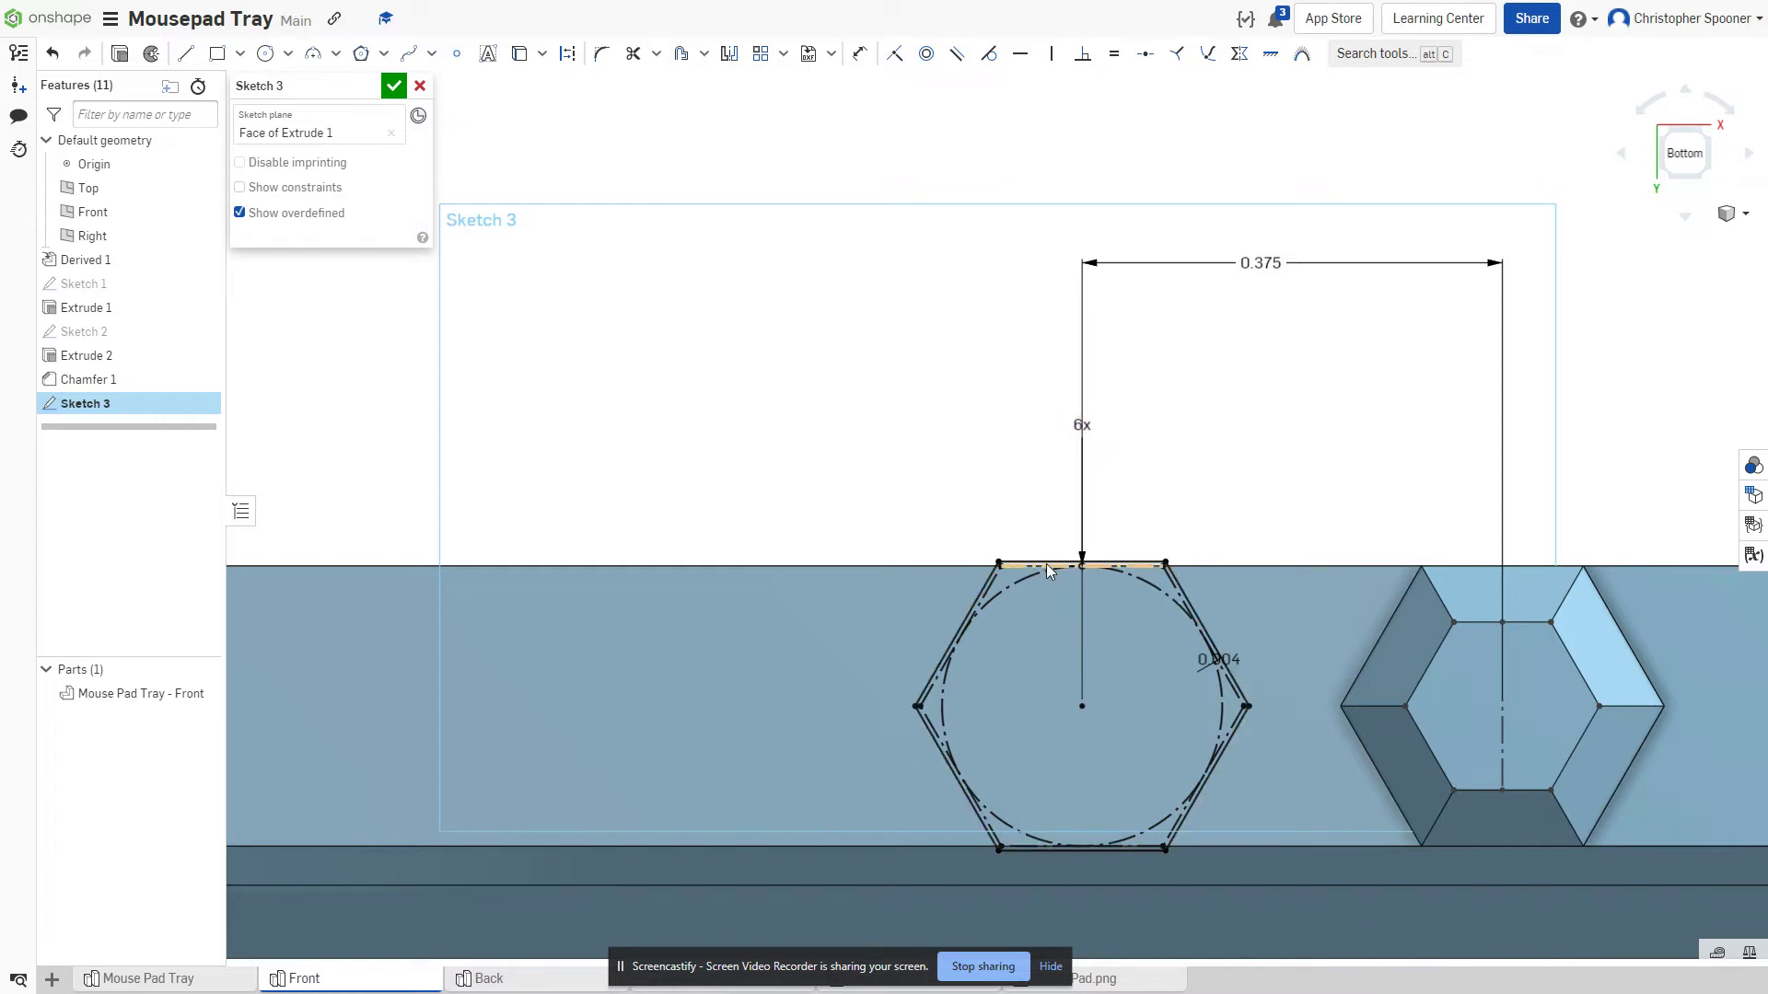
scroll(1153, 528, "up", 3)
scroll(1153, 528, "up", 2)
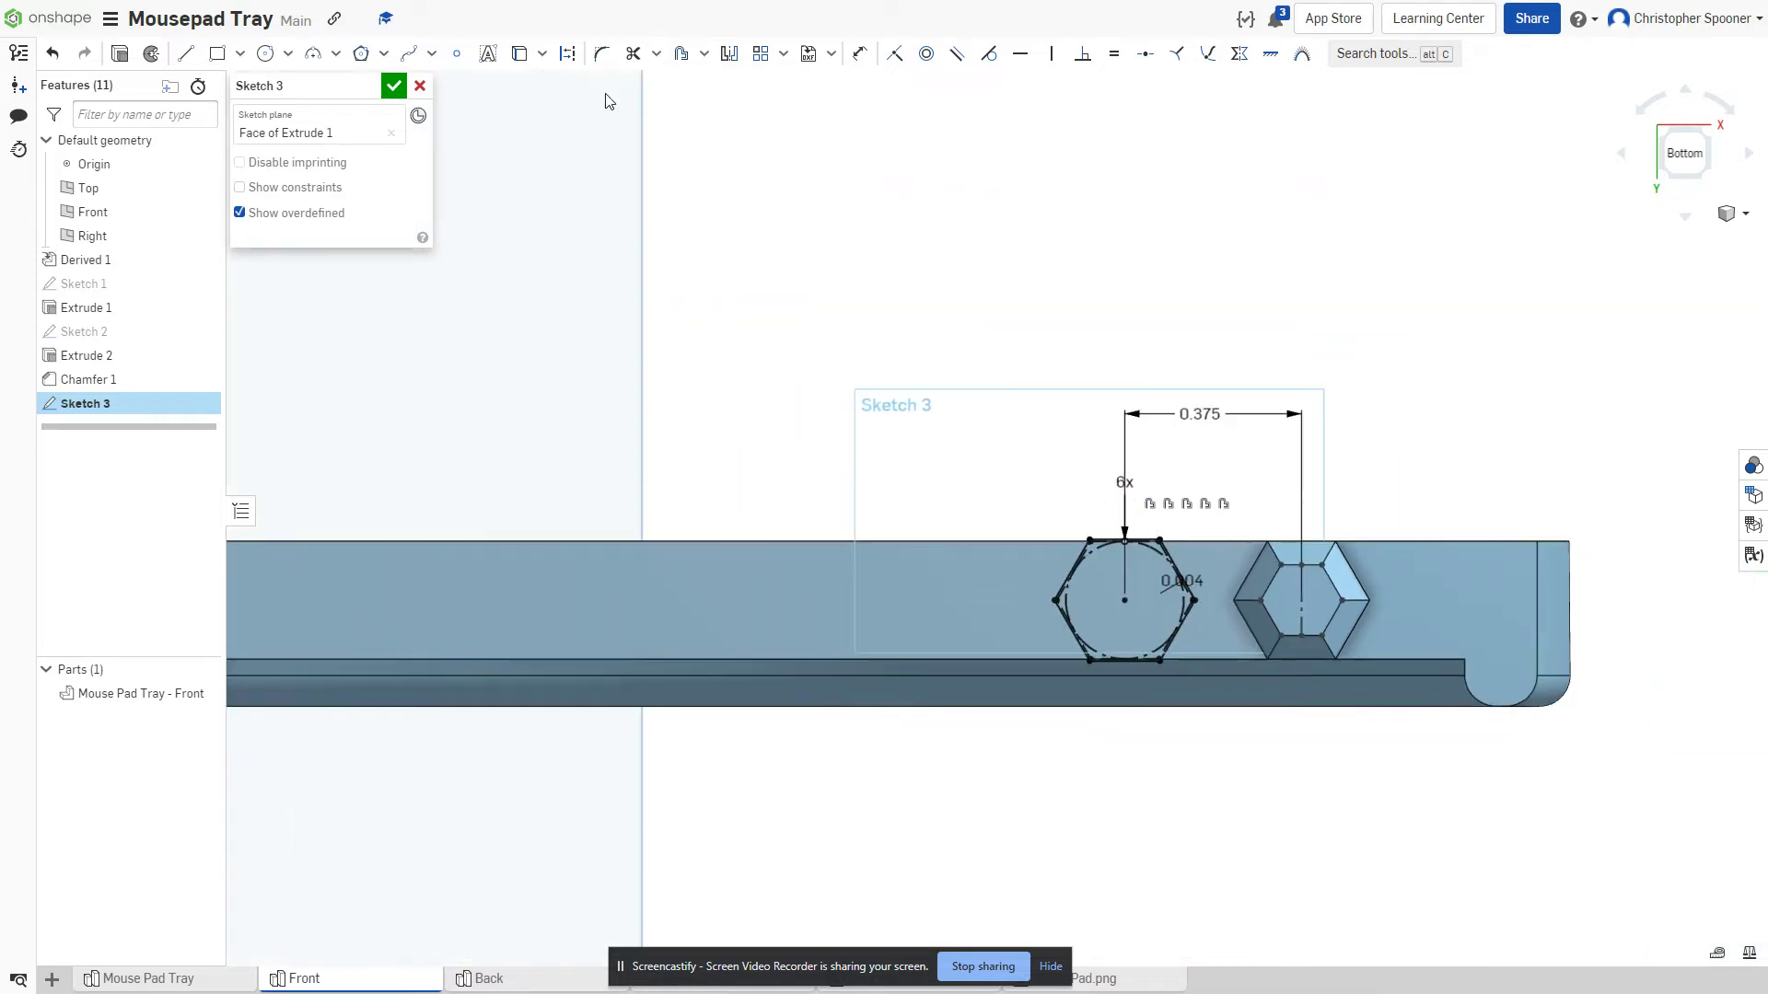
left_click(396, 89)
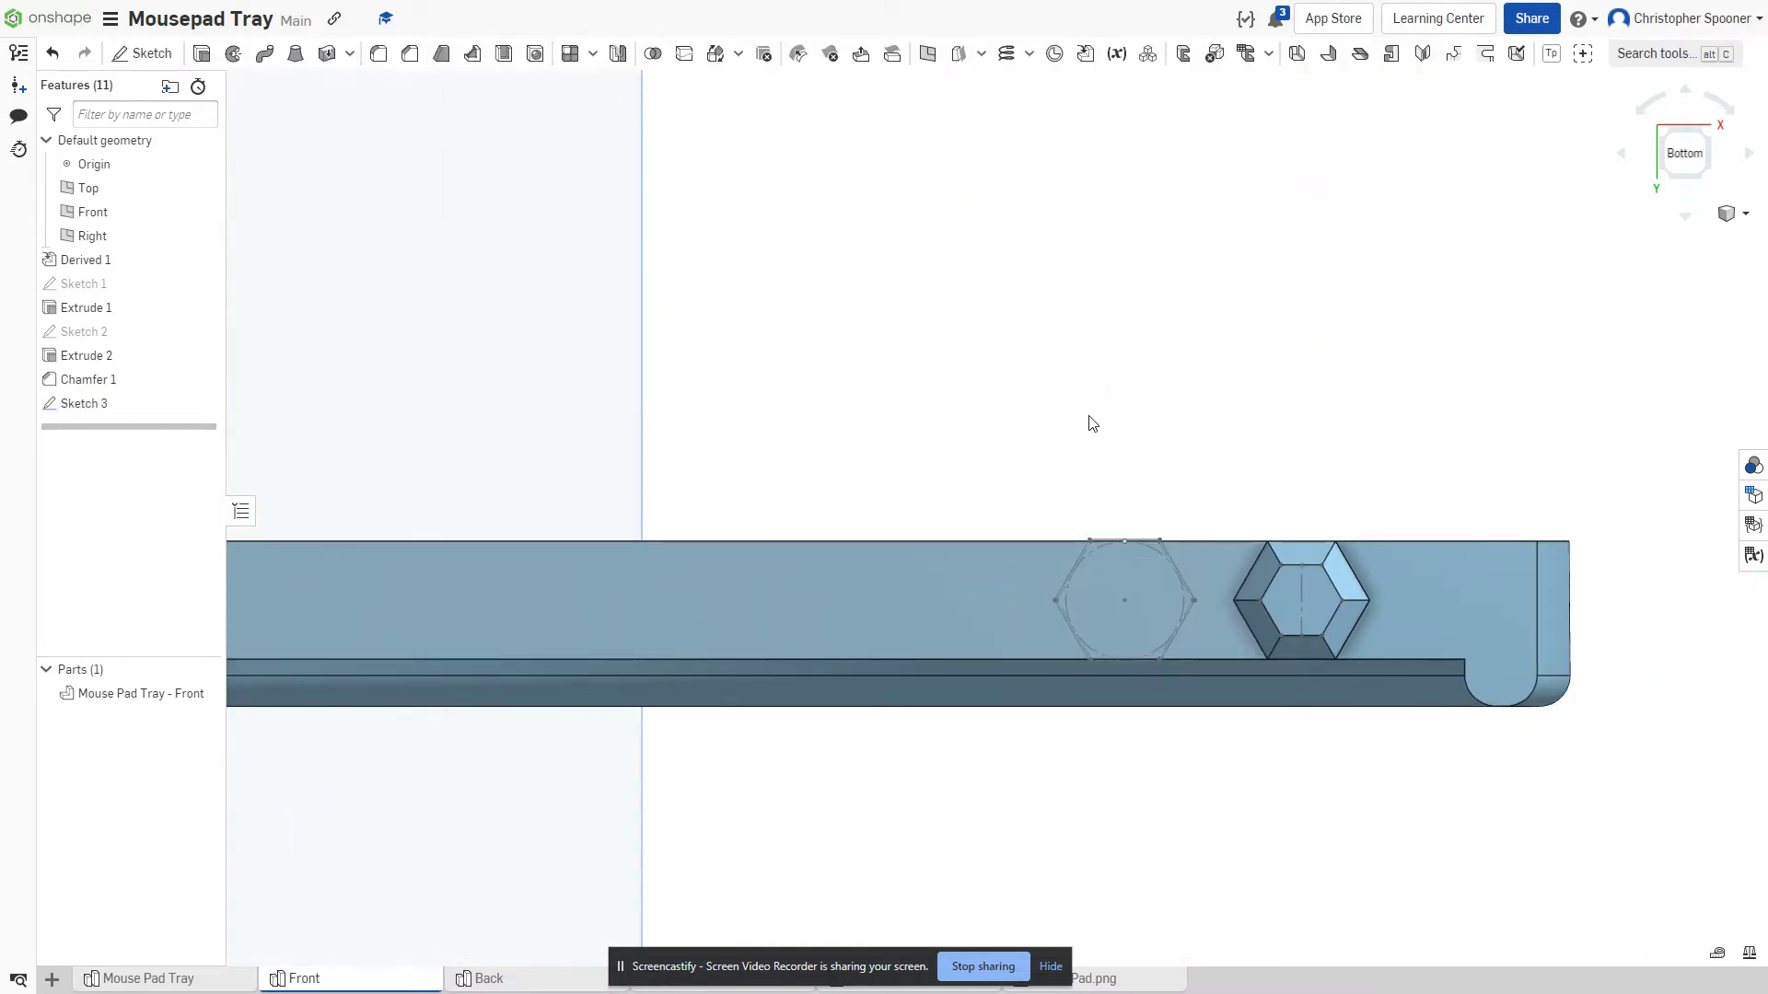
- Extrude the offset hexagon into the tray as a removal with a depth of 0.51 in
key("shift+e")
left_click(1114, 400)
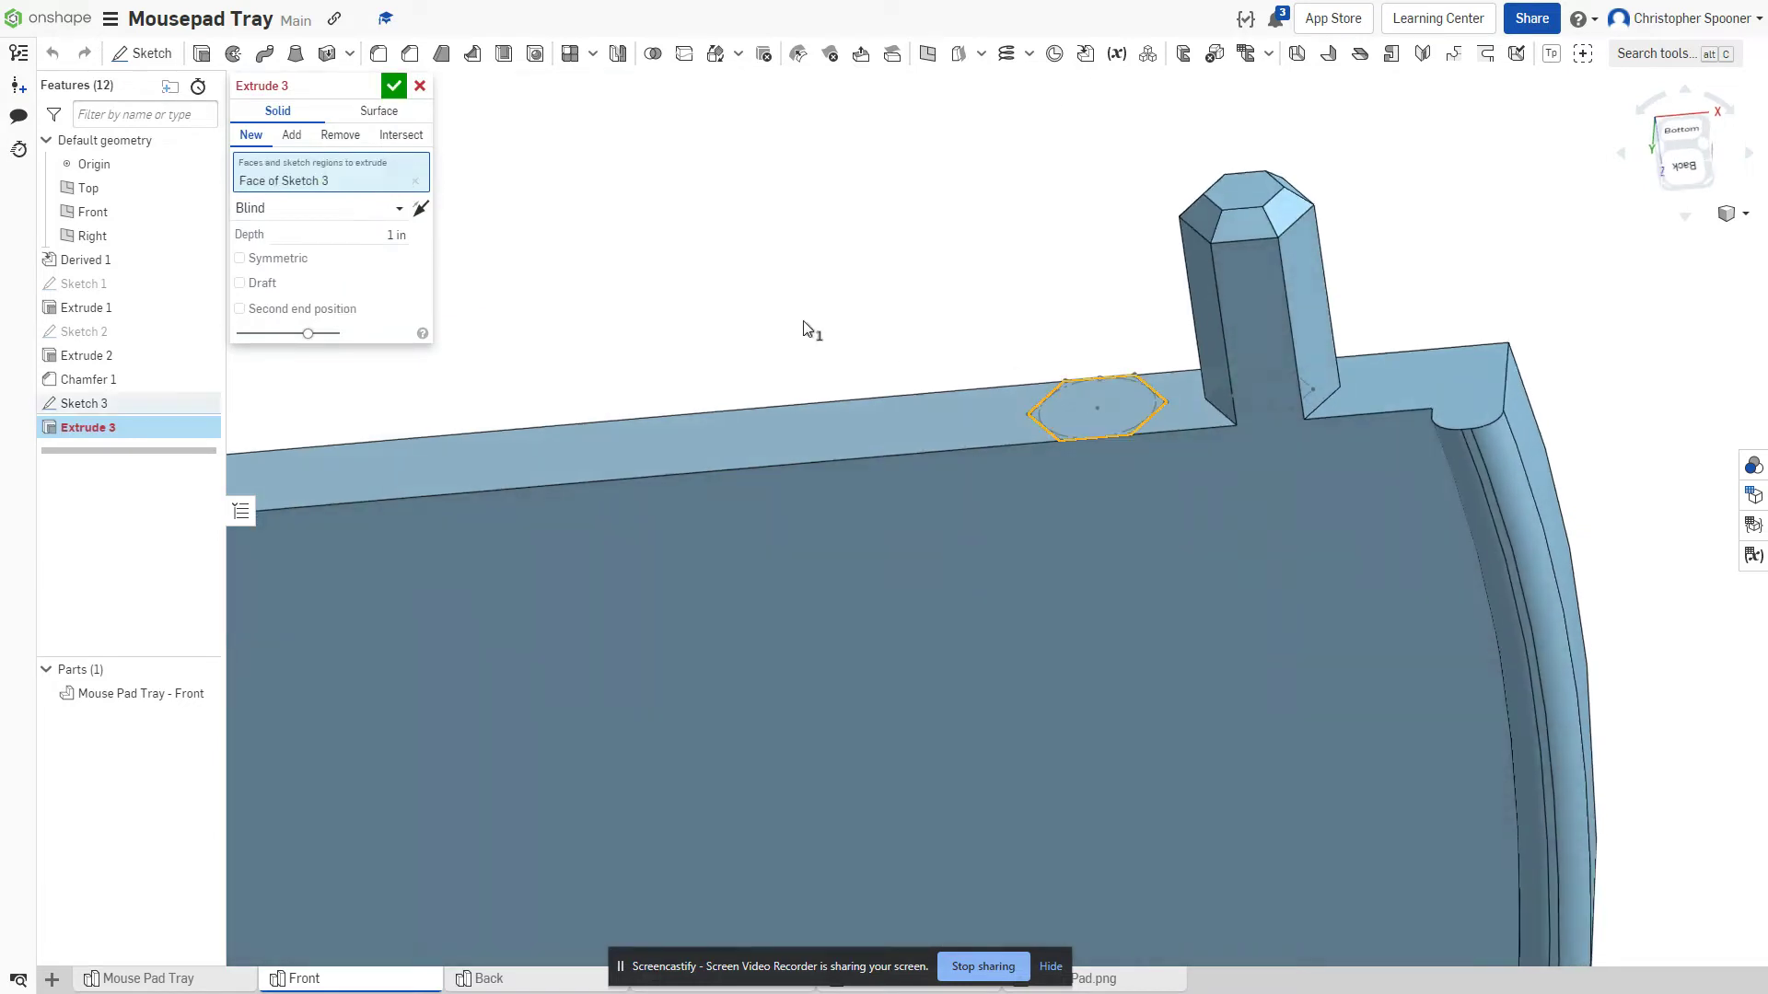
left_click(340, 134)
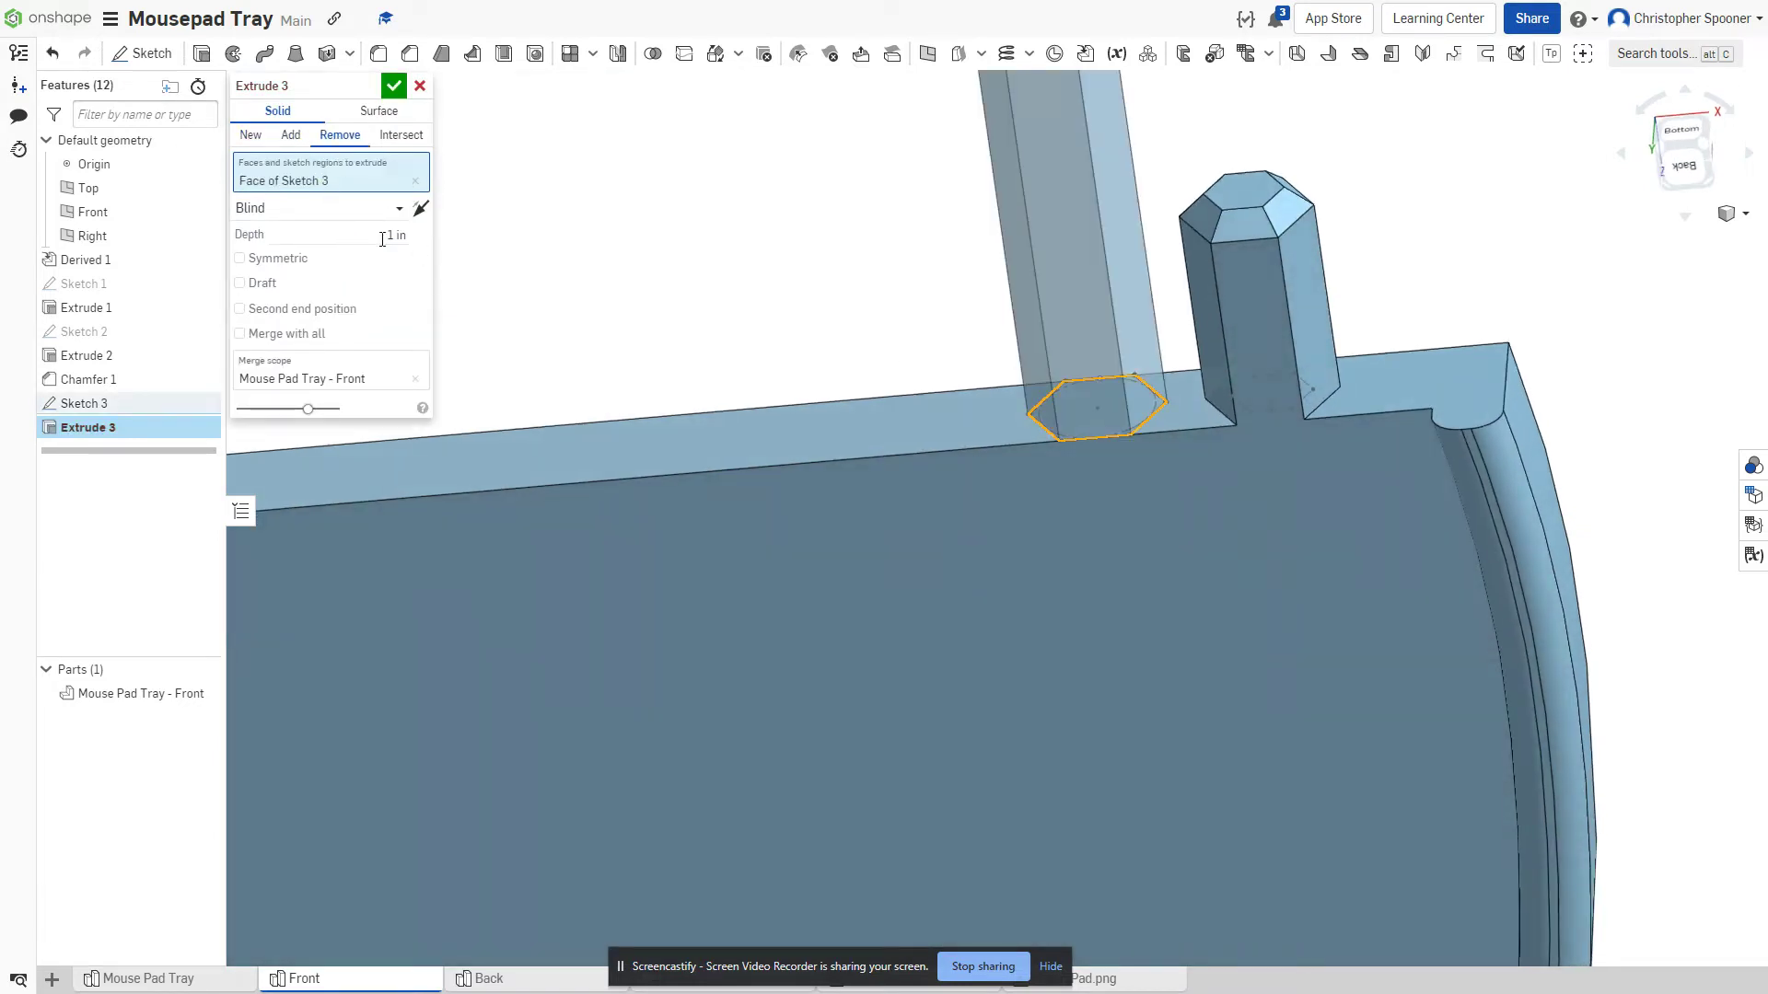
left_click(383, 236)
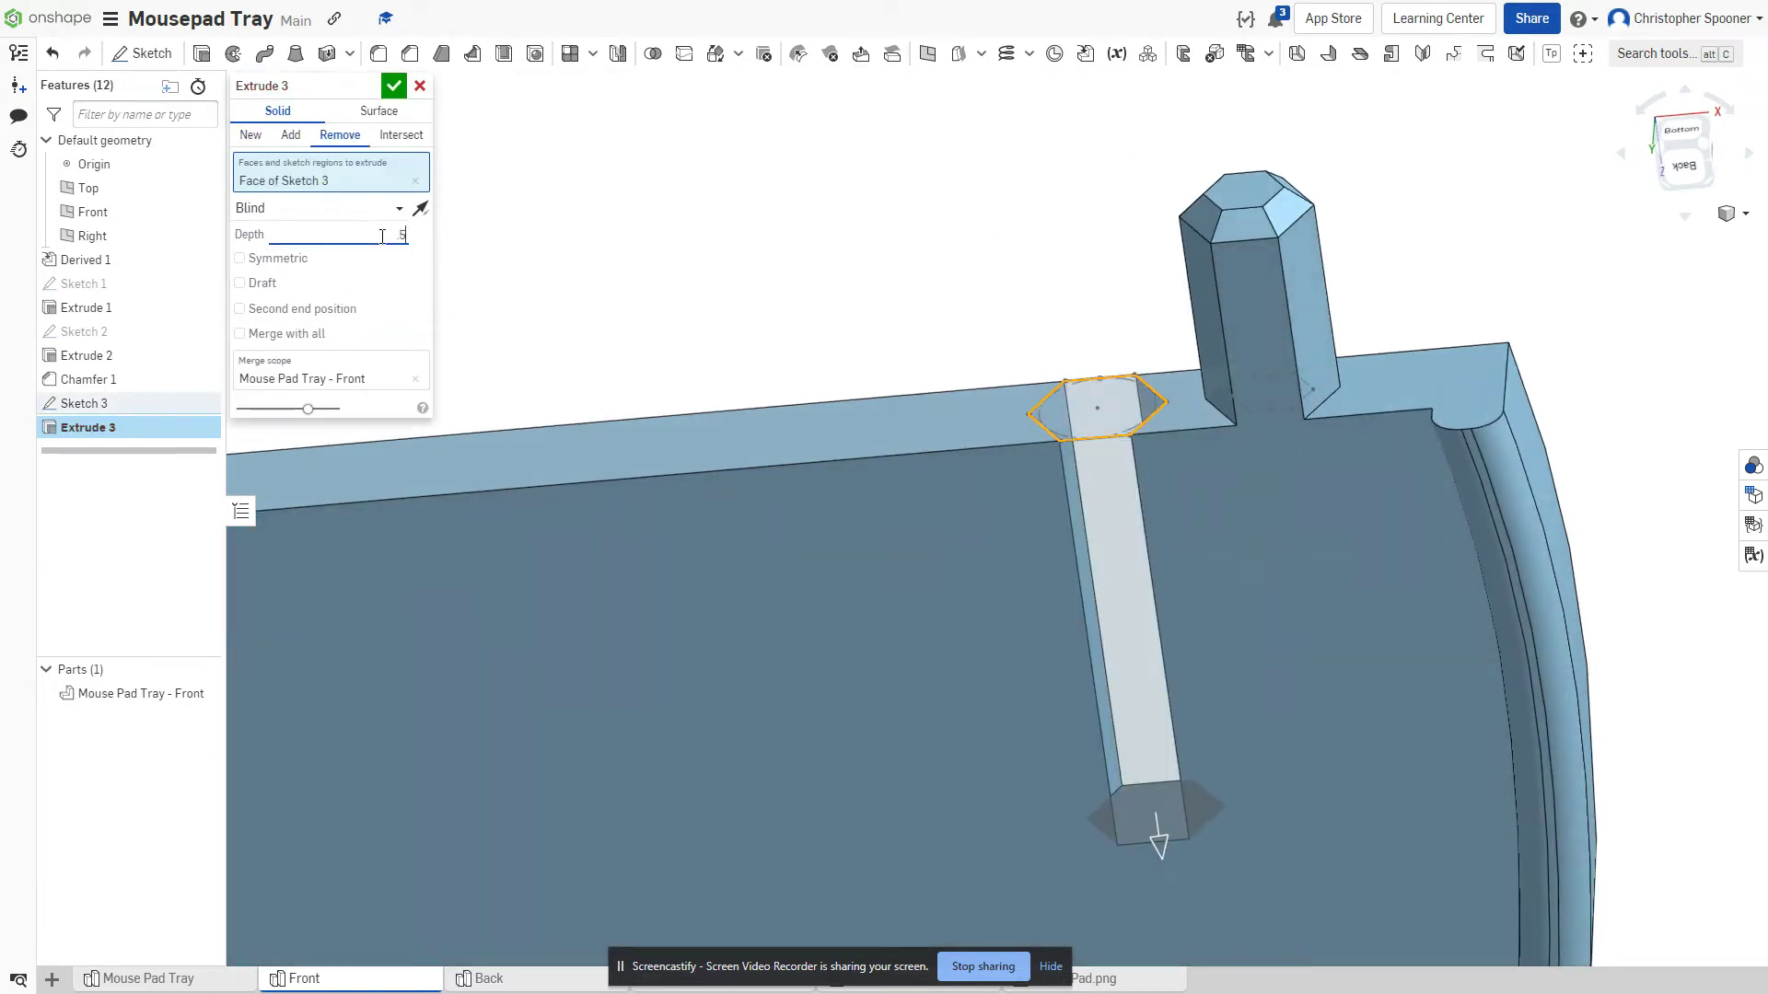
type(".51")
key("Tab")
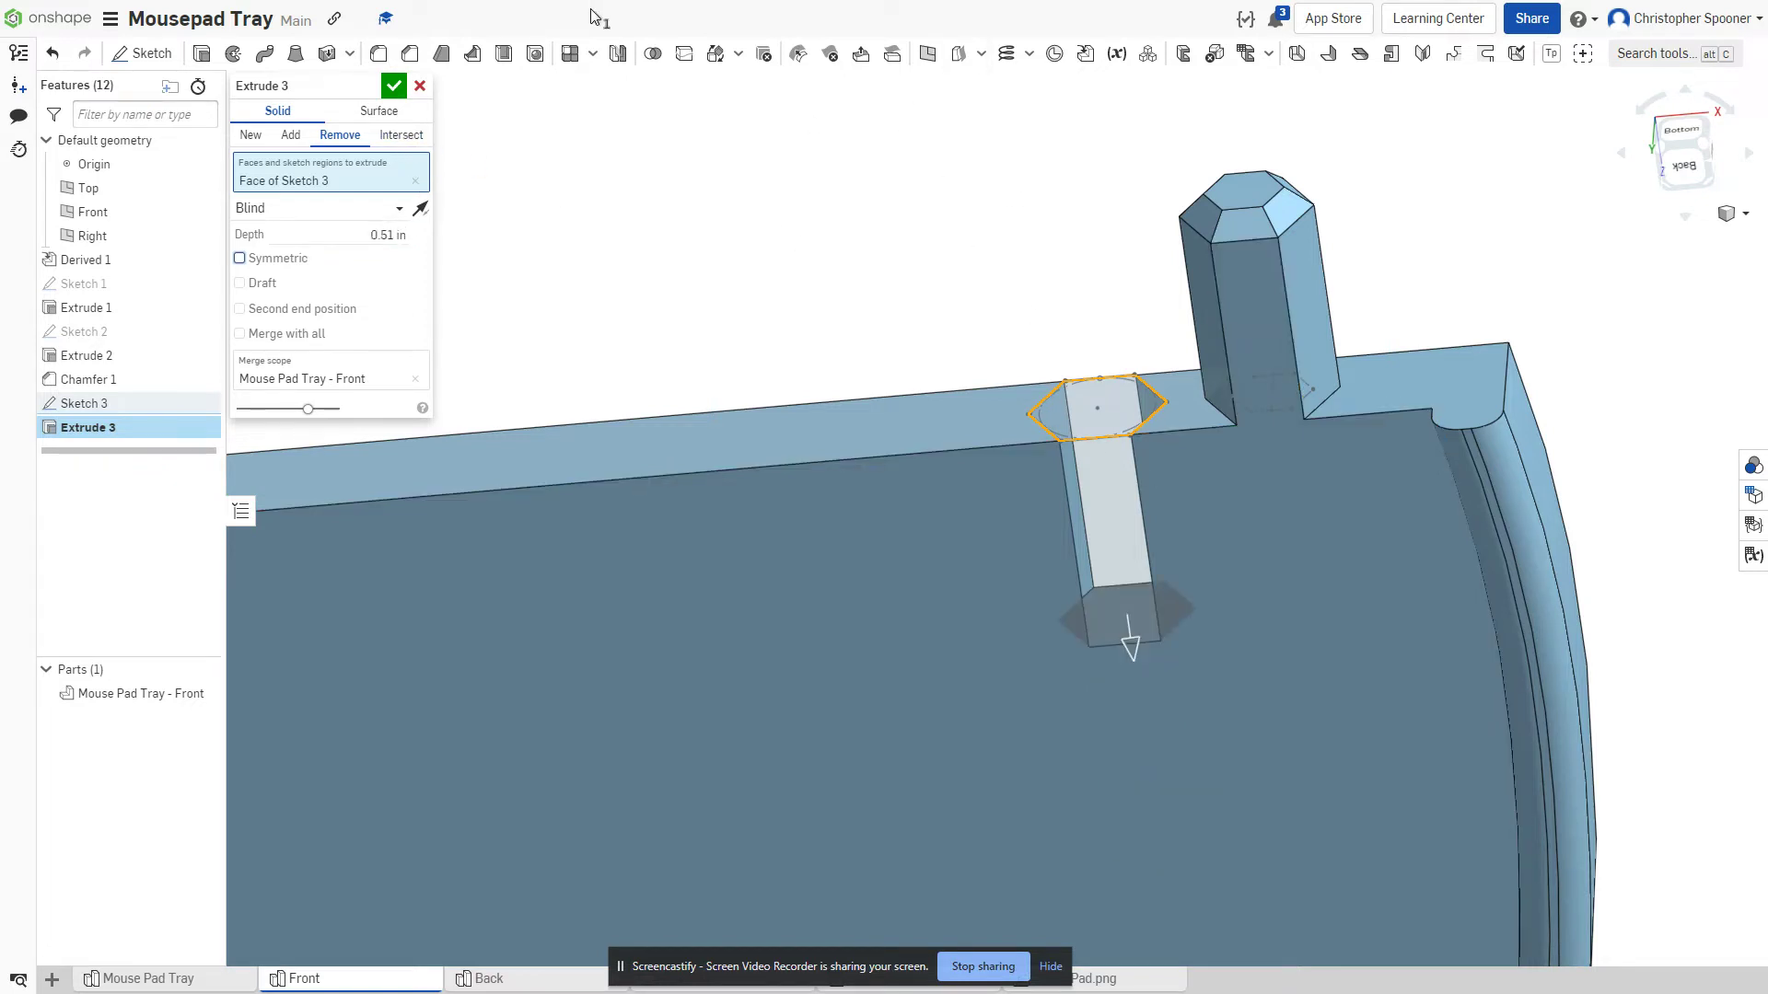
left_click(393, 86)
- Start a linear feature pattern of the peg extrusion (Extrude 2), its chamfer (Chamfer 1) and the hexagonal cut (Extrude 3)
scroll(810, 255, "down", 2)
scroll(810, 255, "down", 5)
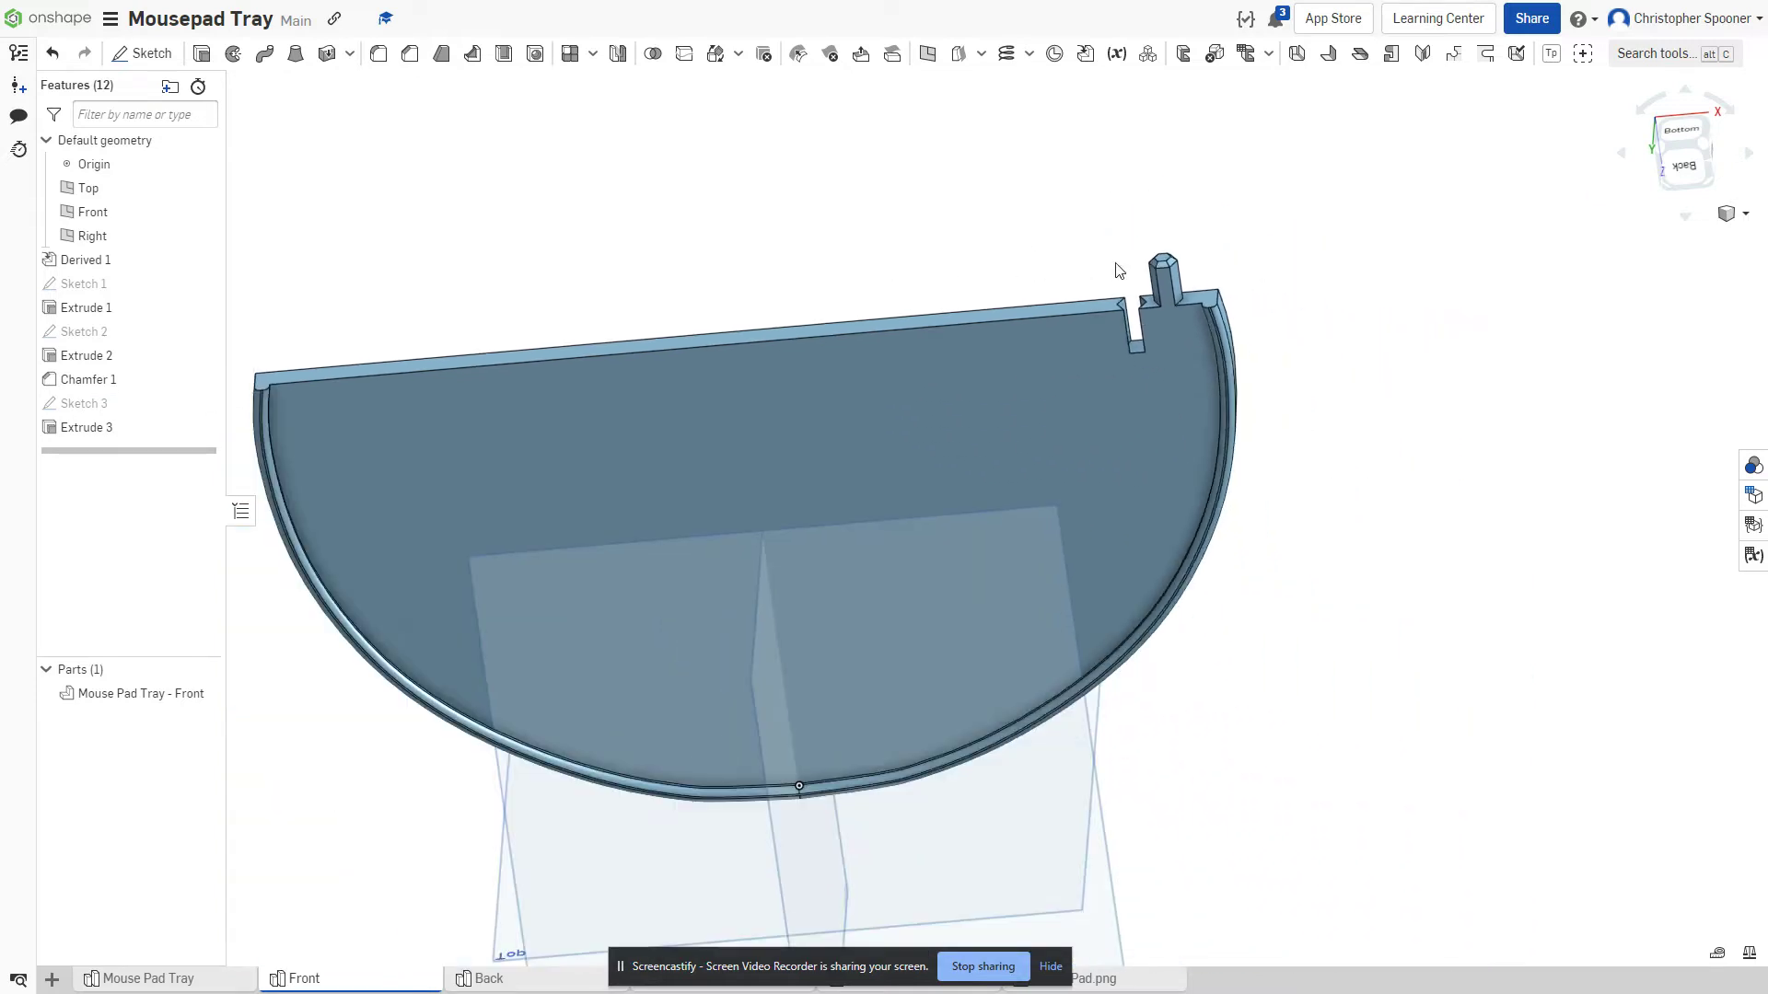
left_click(592, 54)
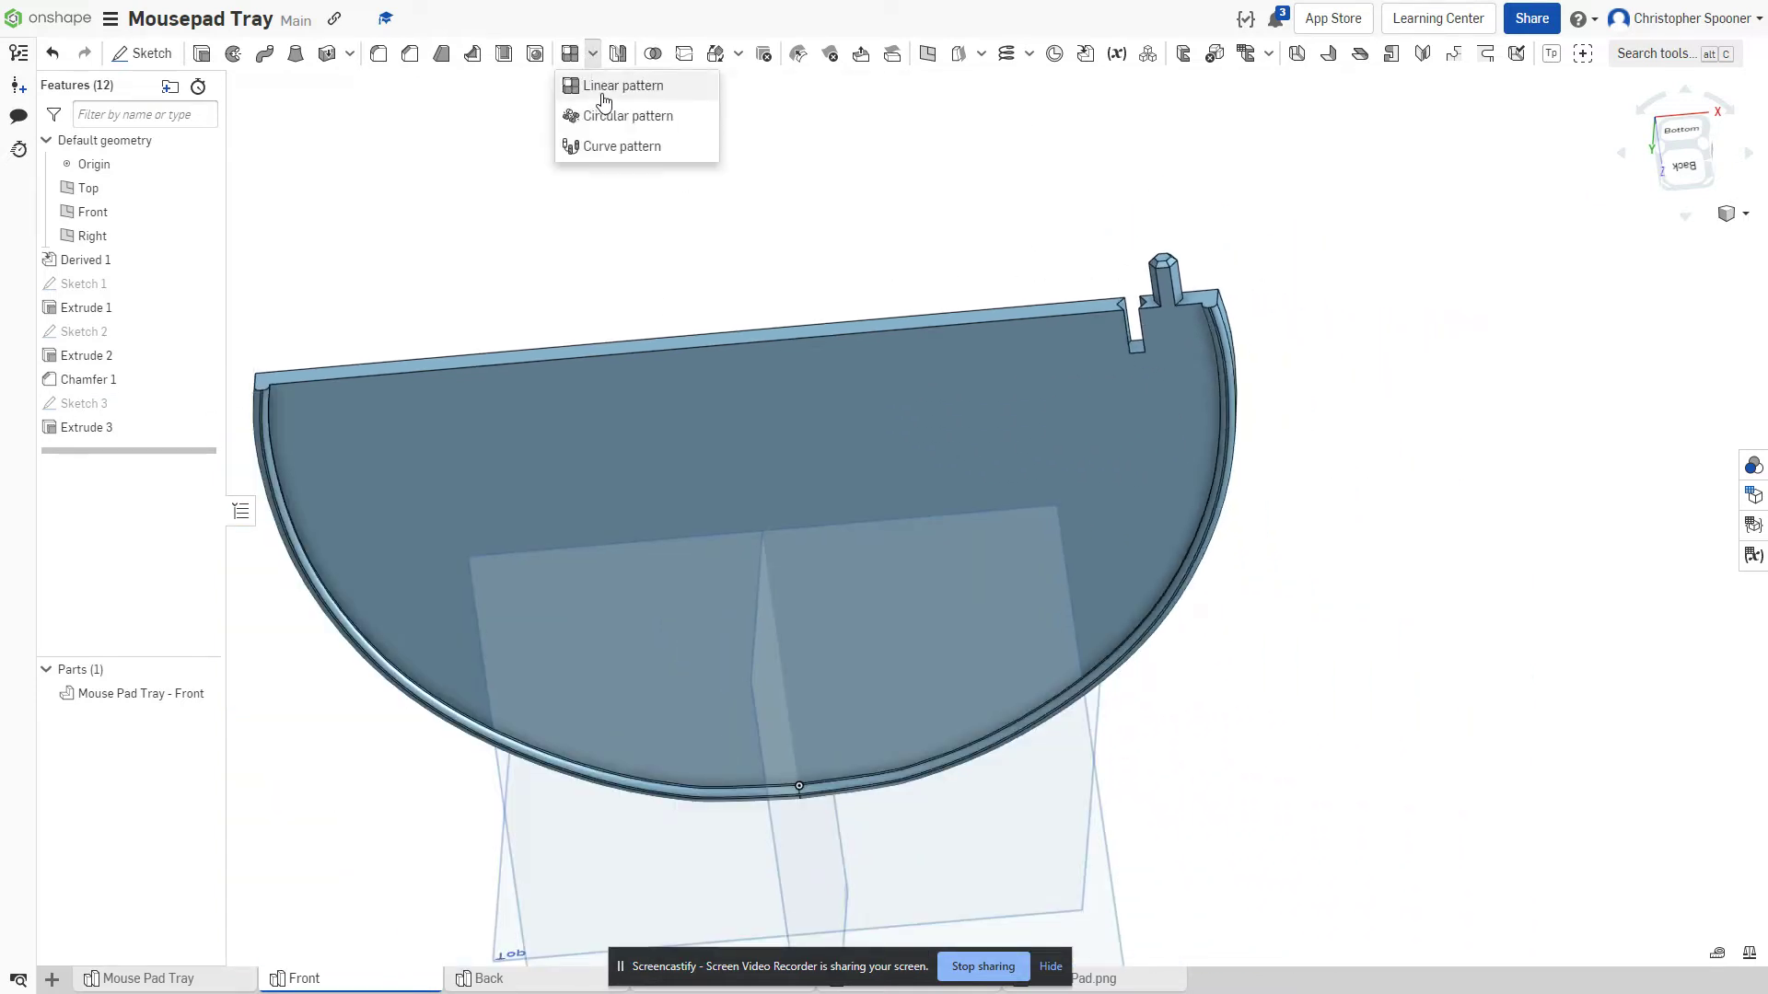
left_click(594, 86)
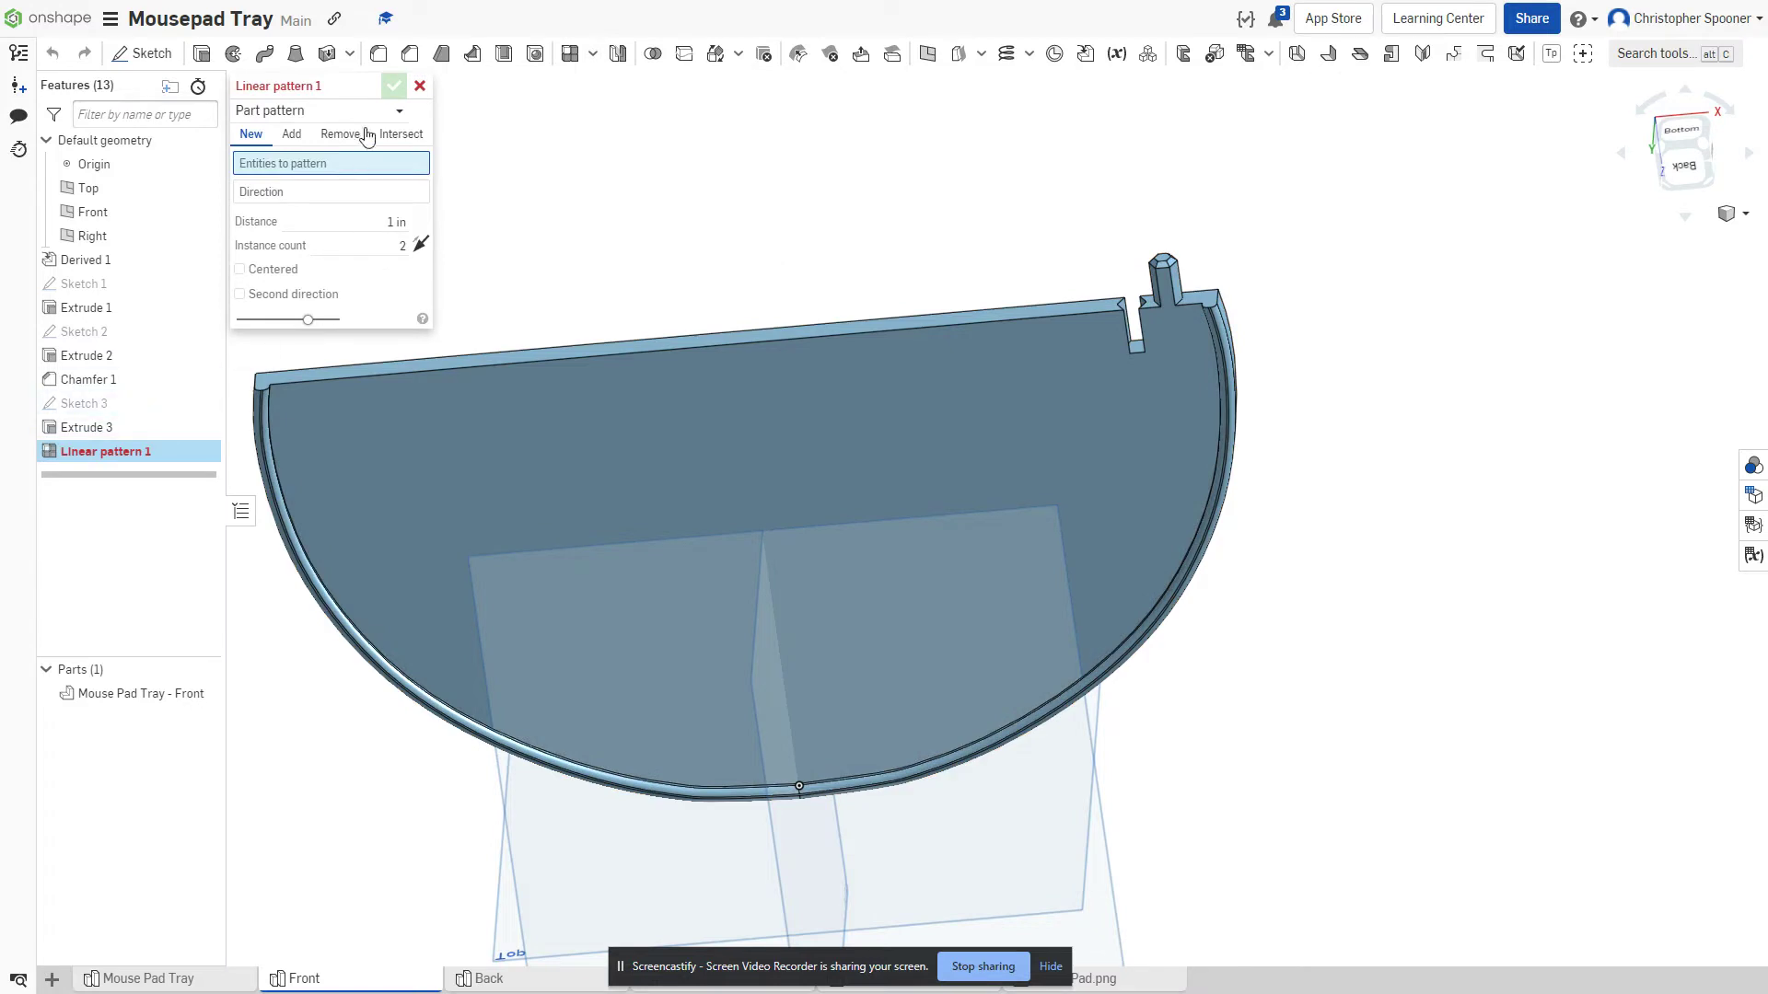
left_click(366, 114)
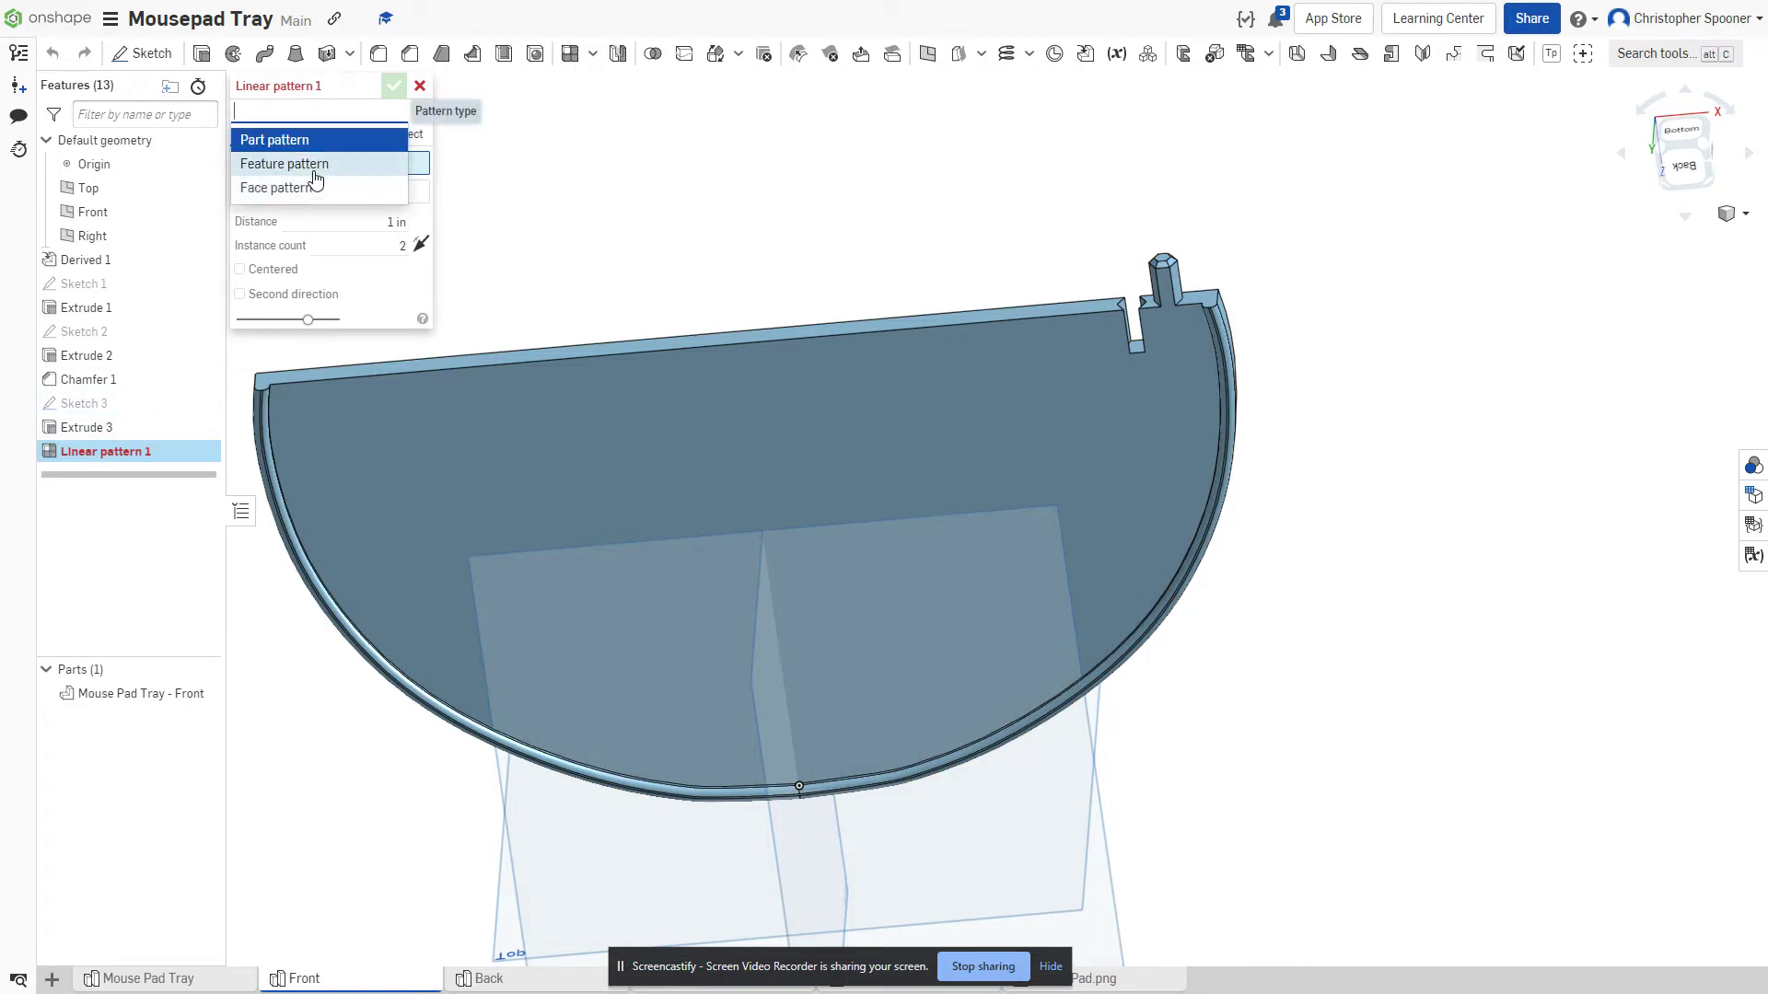
left_click(314, 178)
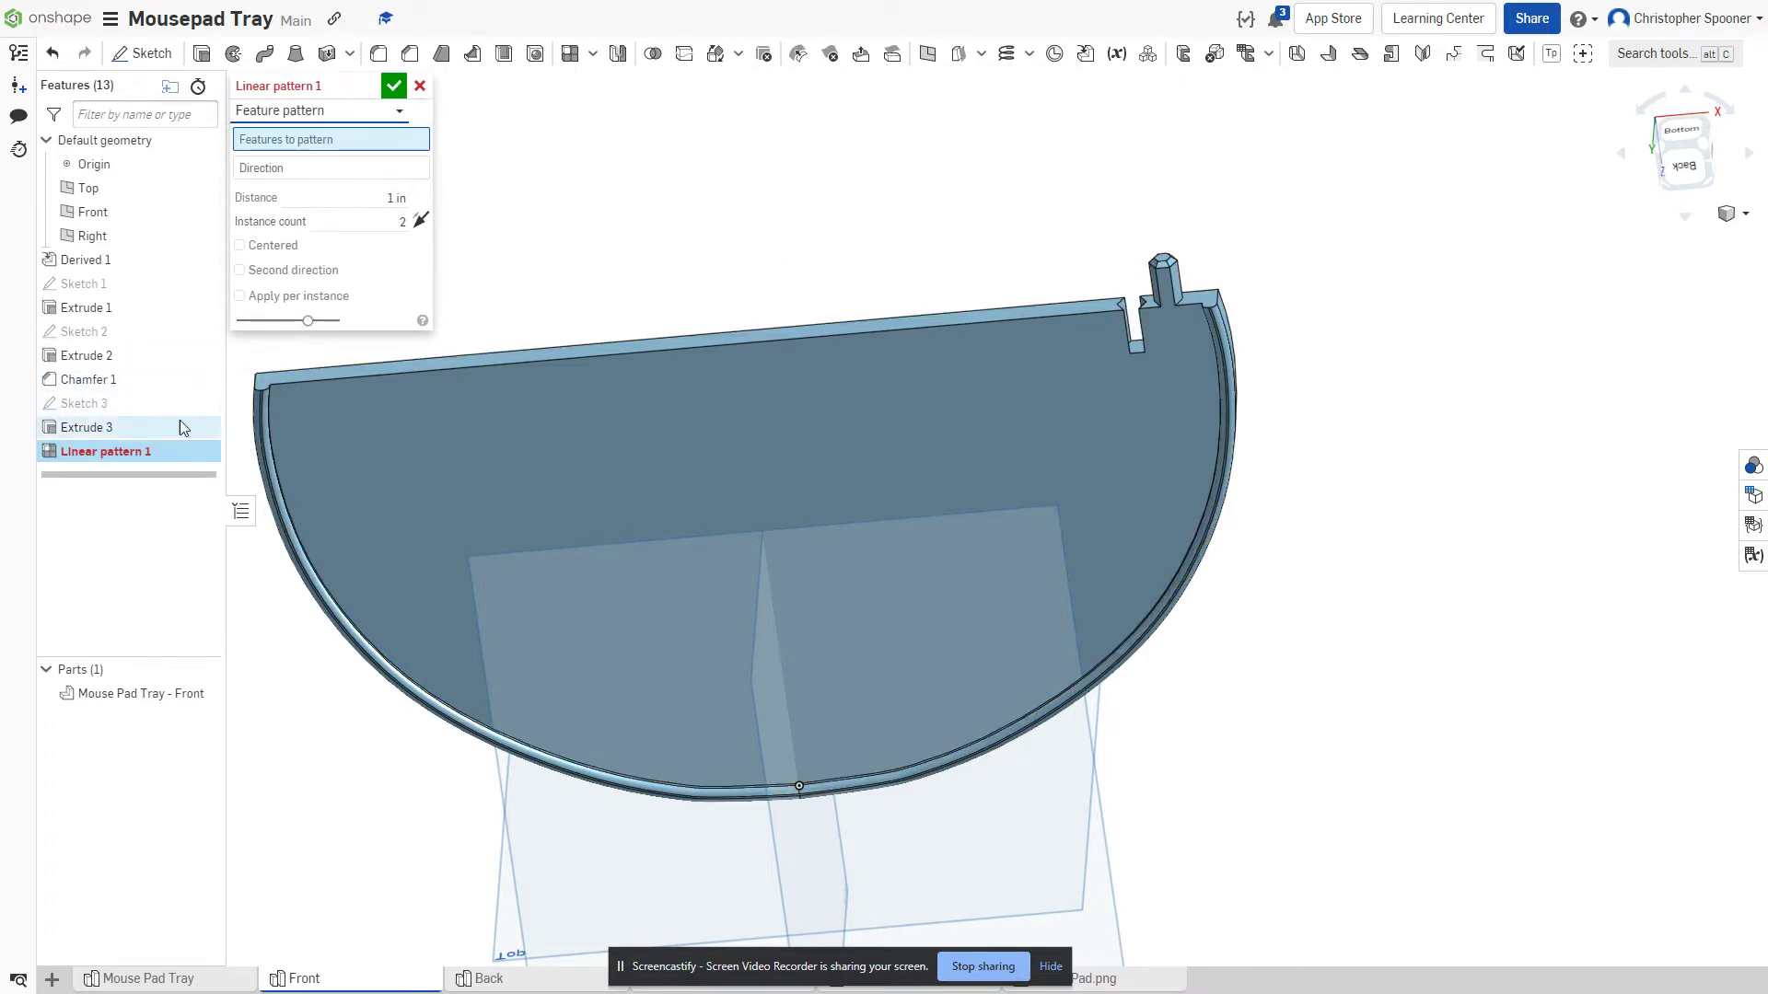
left_click(207, 356)
left_click(207, 380)
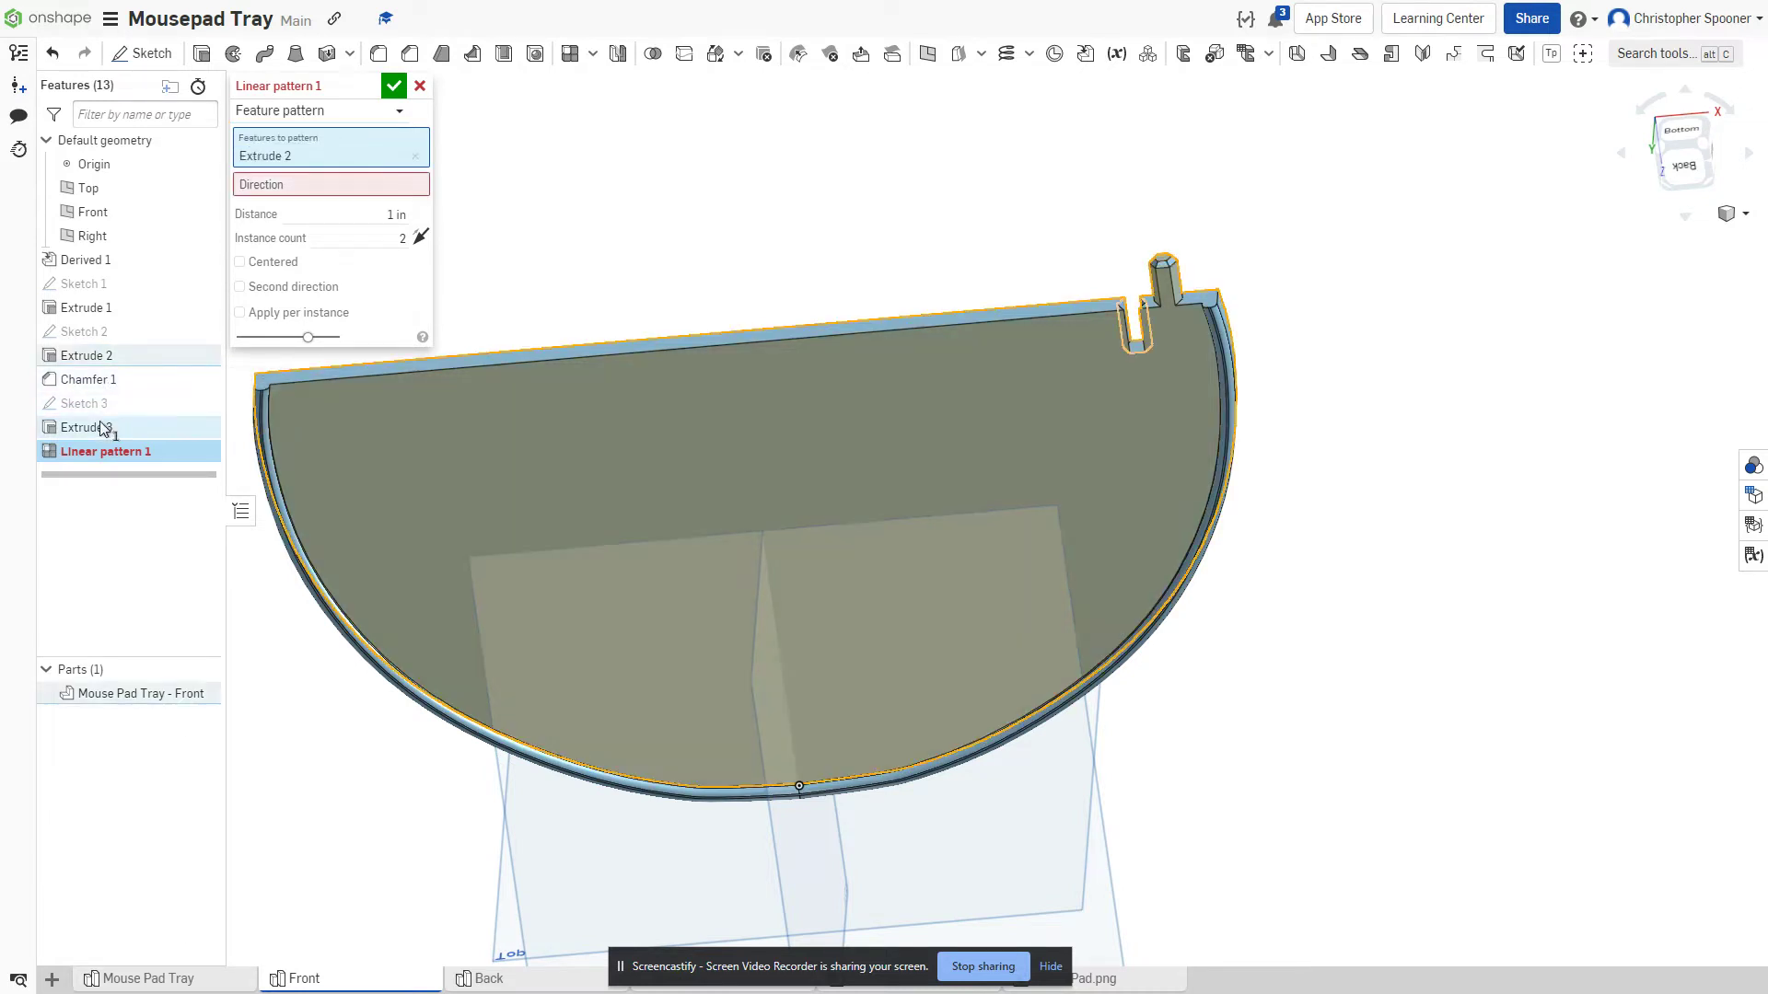
left_click(214, 426)
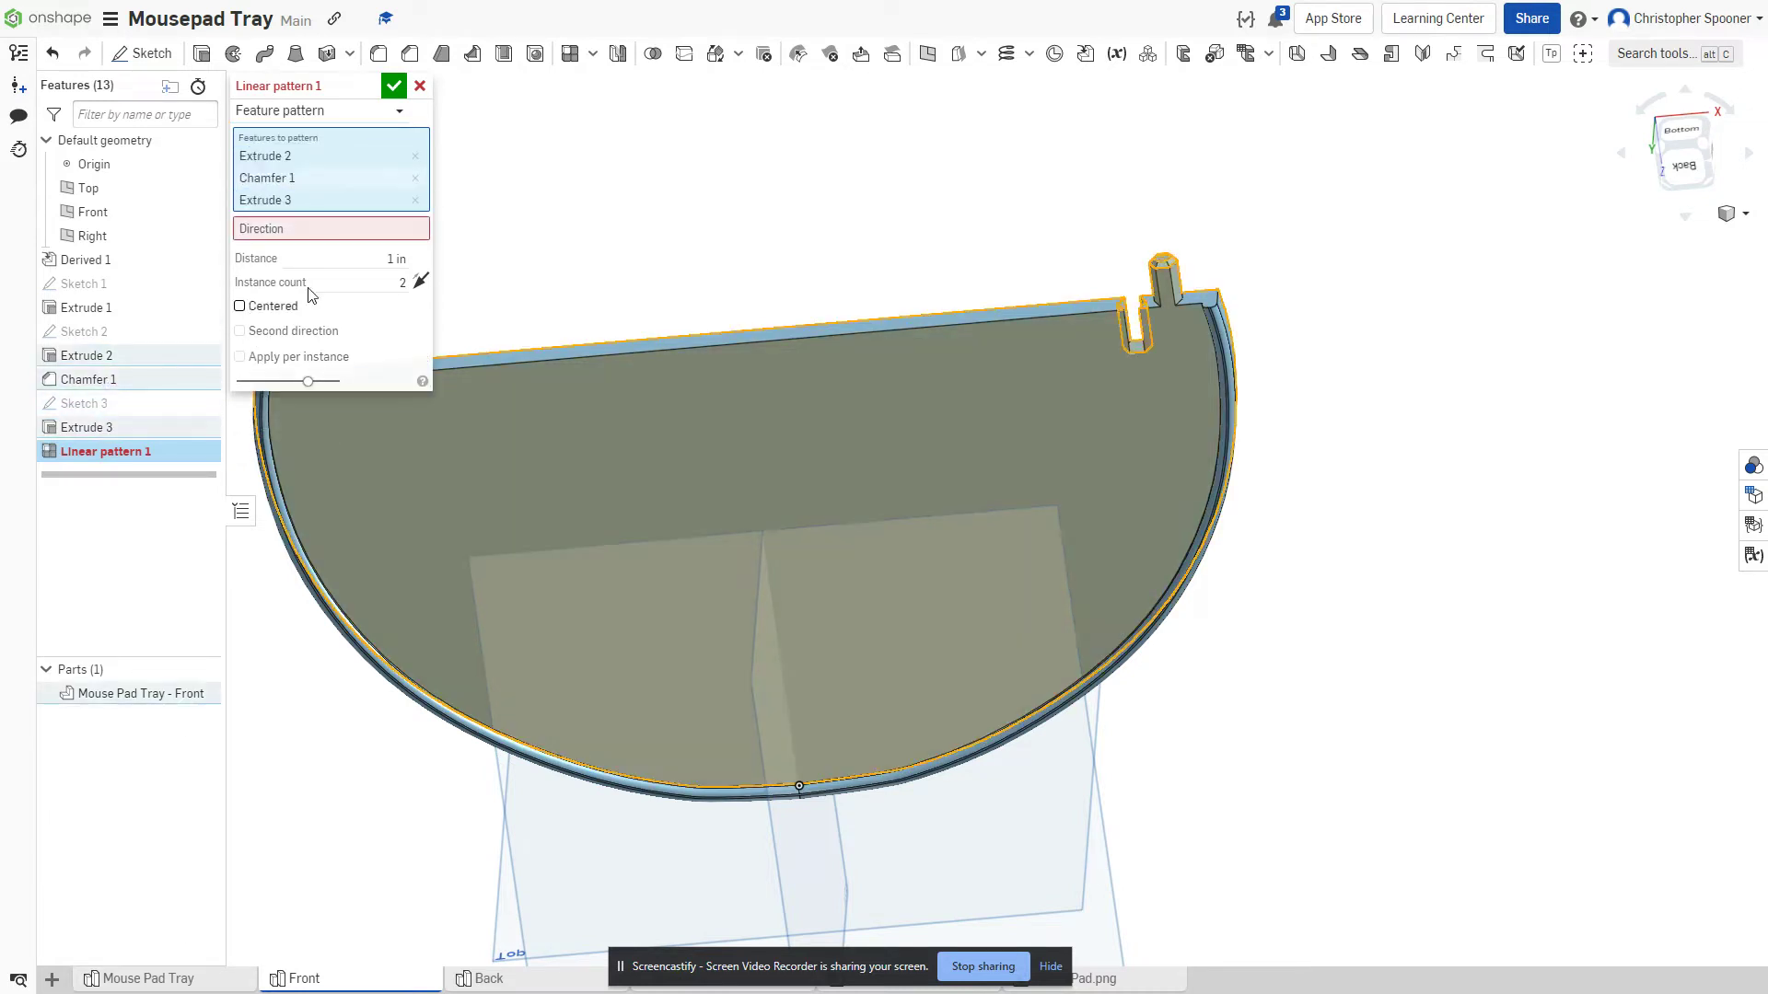
- Set the pattern direction along the tray's long straight edge and remove the peg extrusion (Extrude 2) from the features to pattern
left_click(357, 231)
left_click(798, 341)
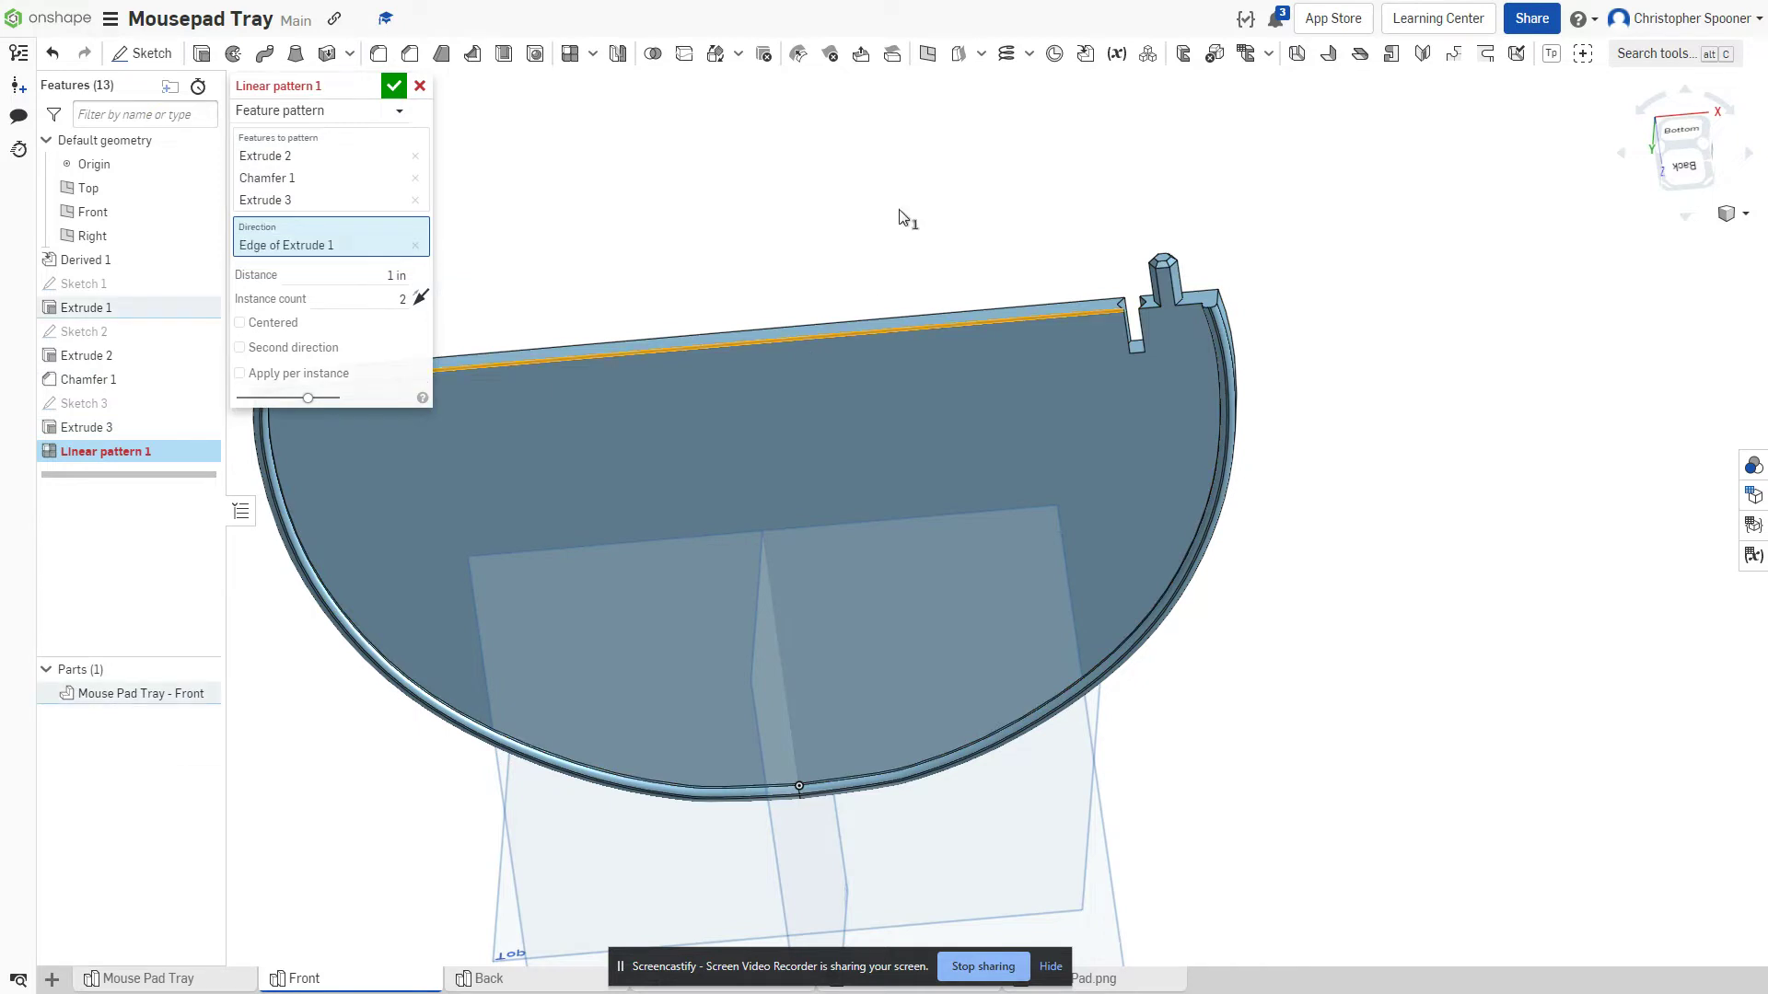
middle_click_drag(970, 201, 1151, 198)
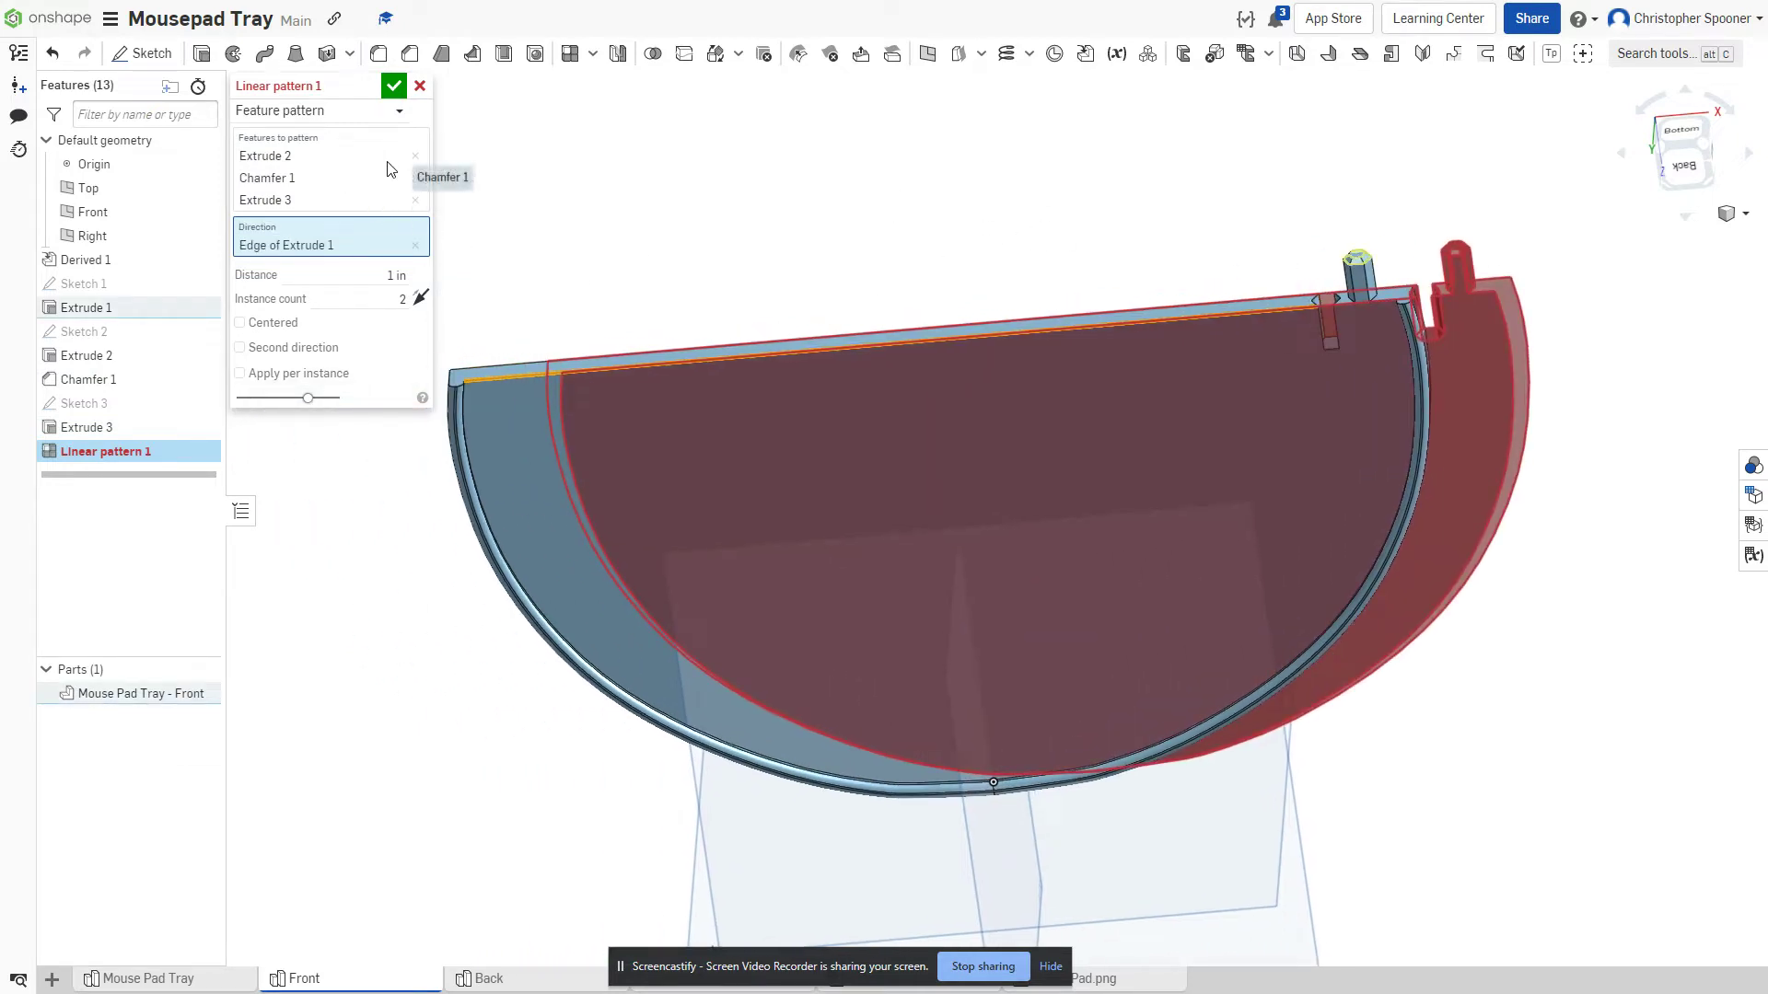
left_click(415, 156)
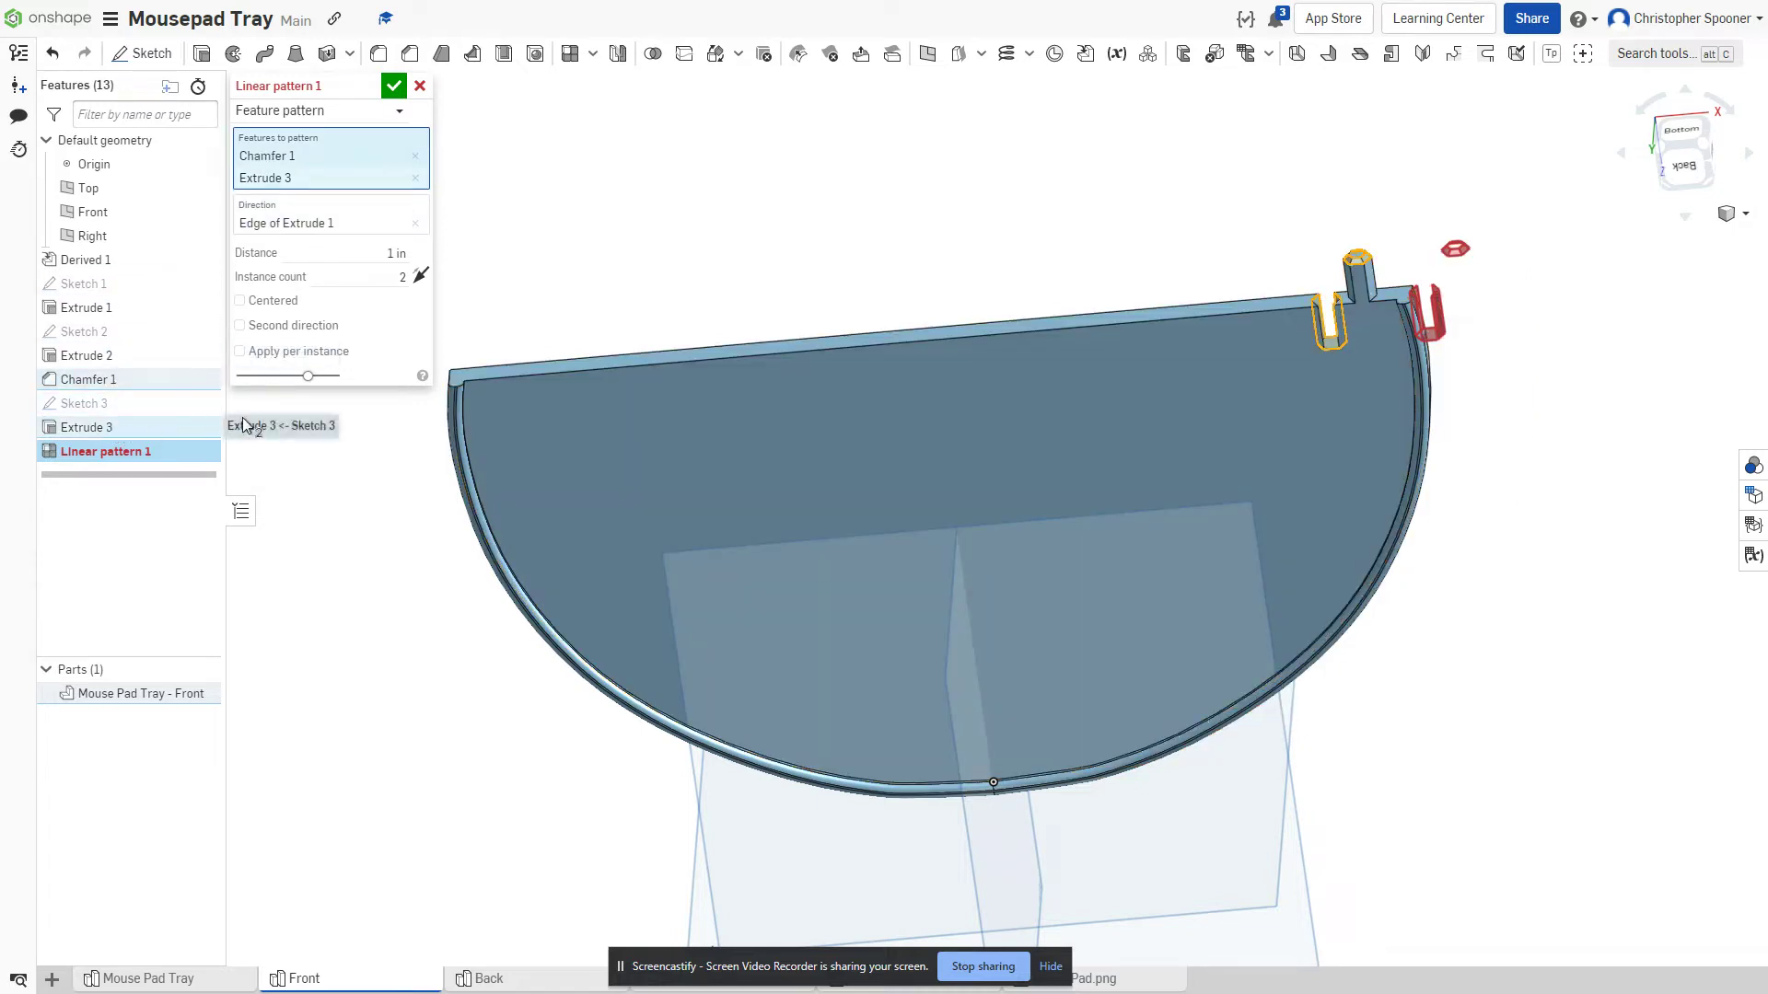
left_click(184, 427)
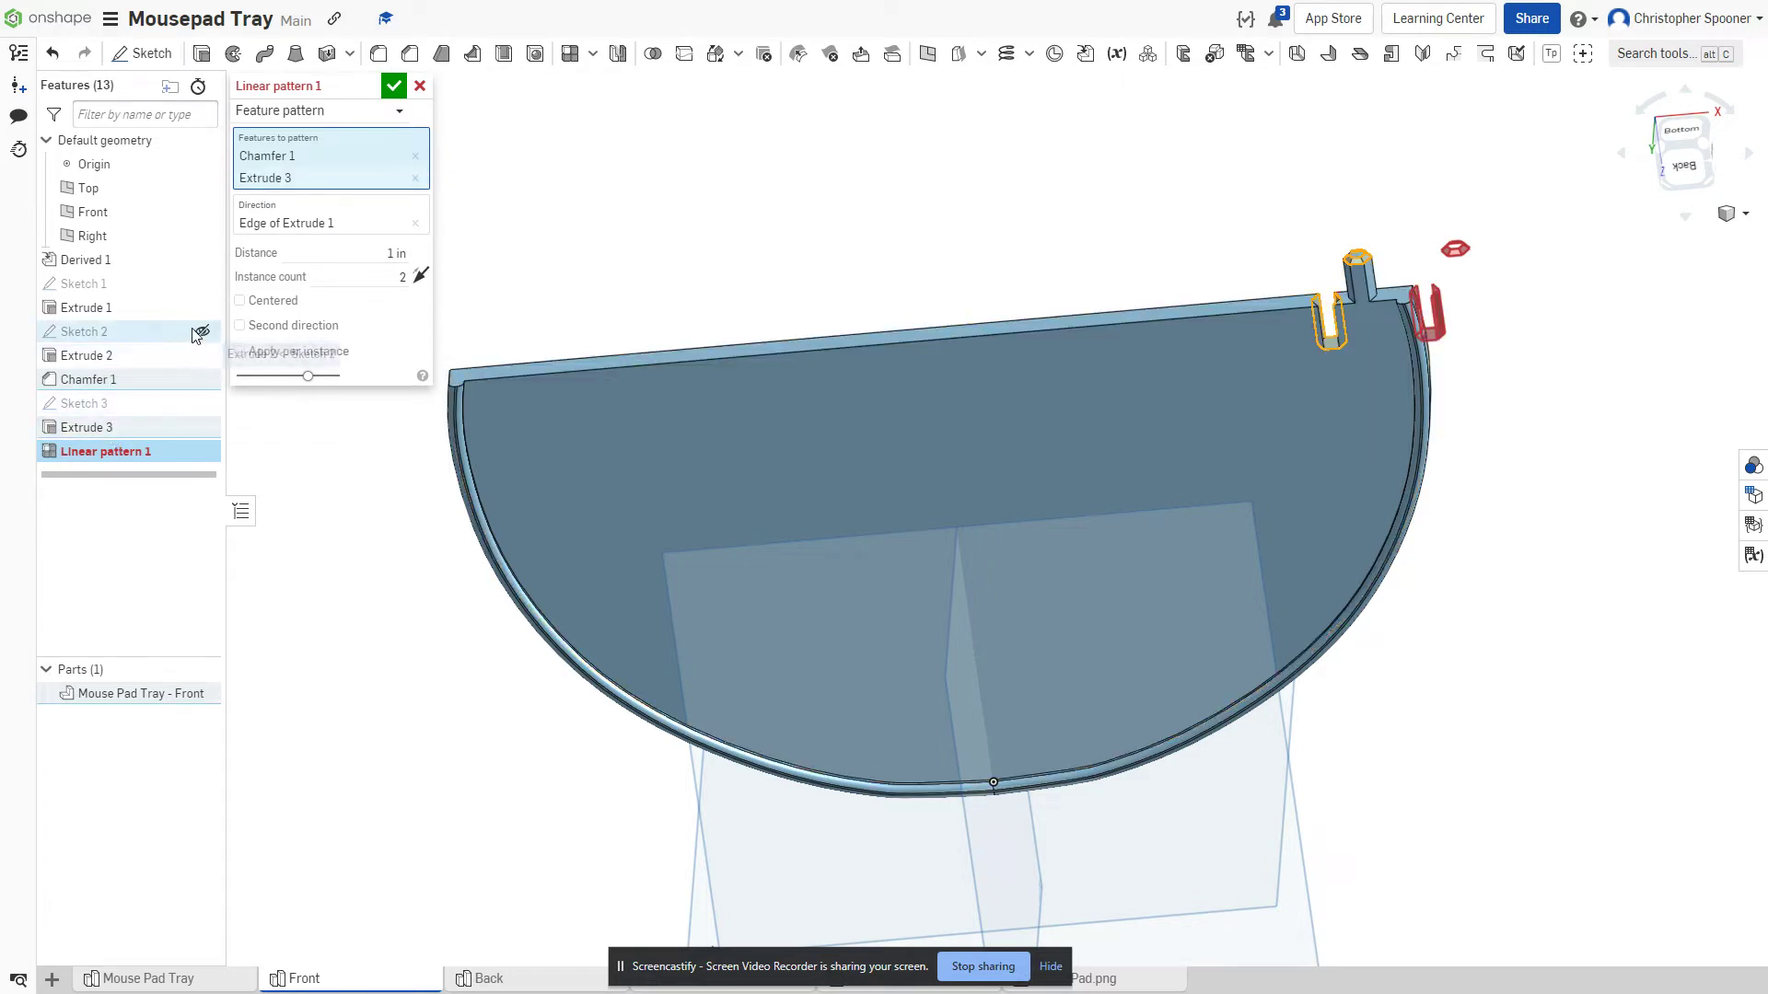
- Add the peg extrusion (Extrude 2) back to the features to pattern, then apply the pattern per instance in the reversed direction
left_click(189, 356)
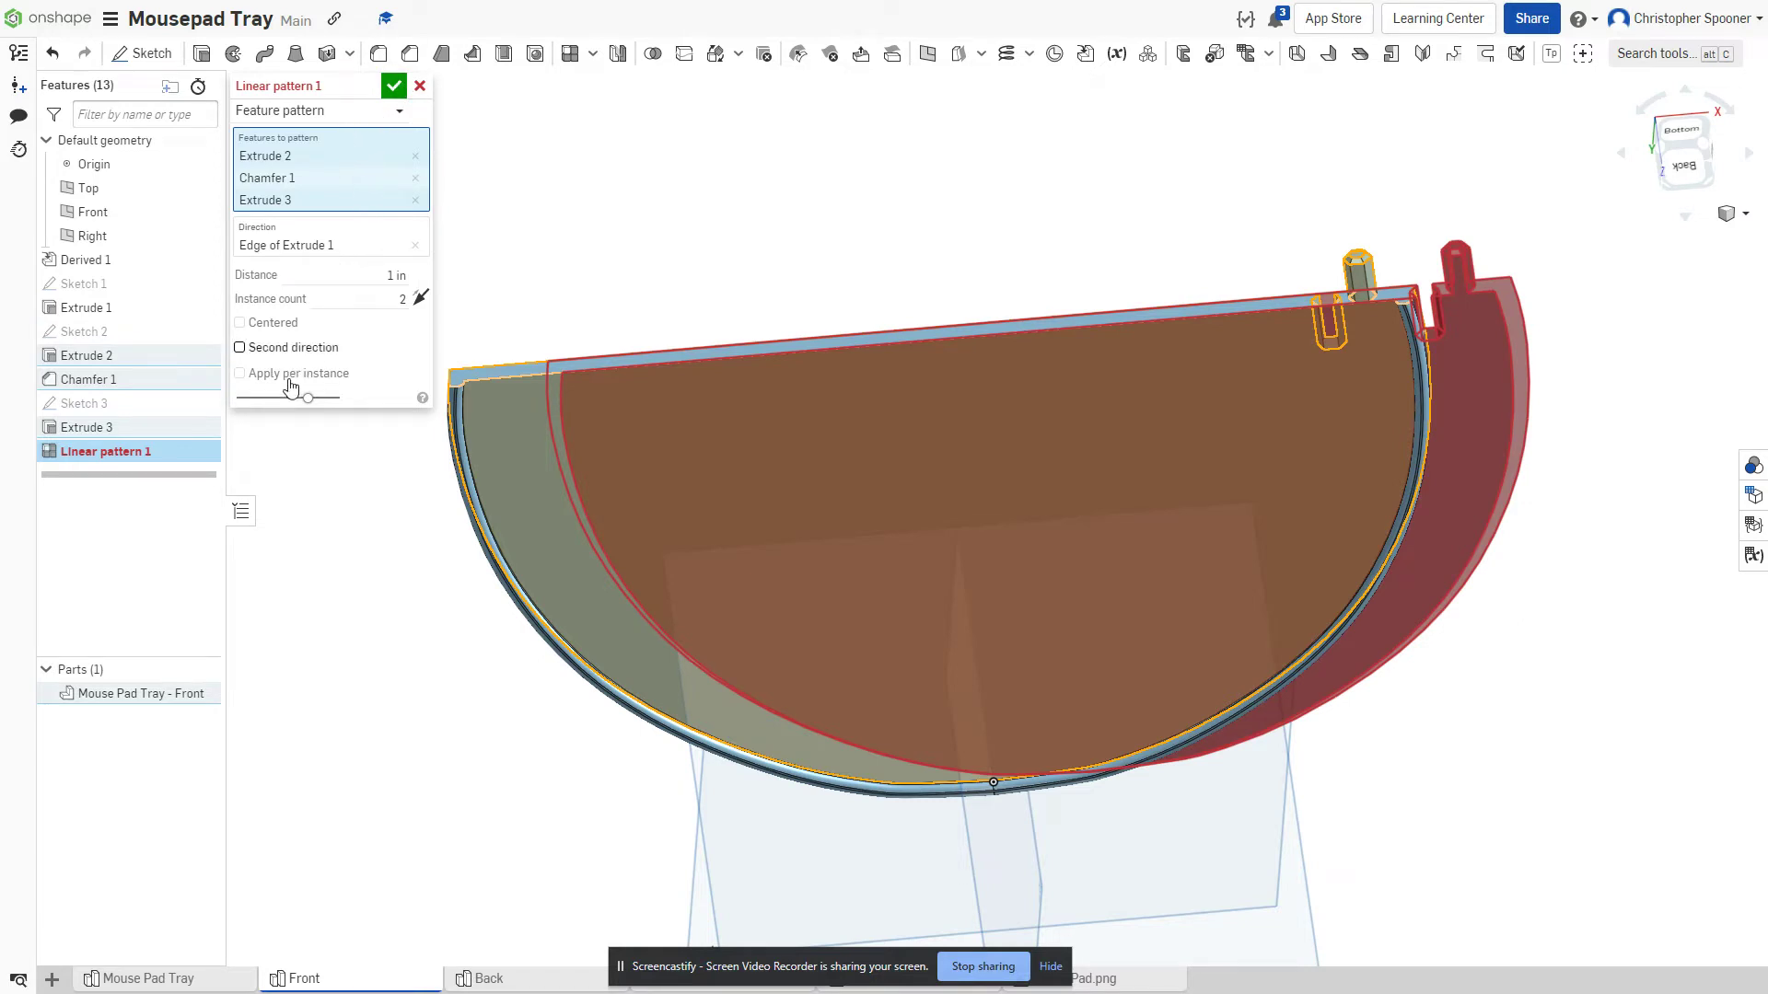
left_click(240, 372)
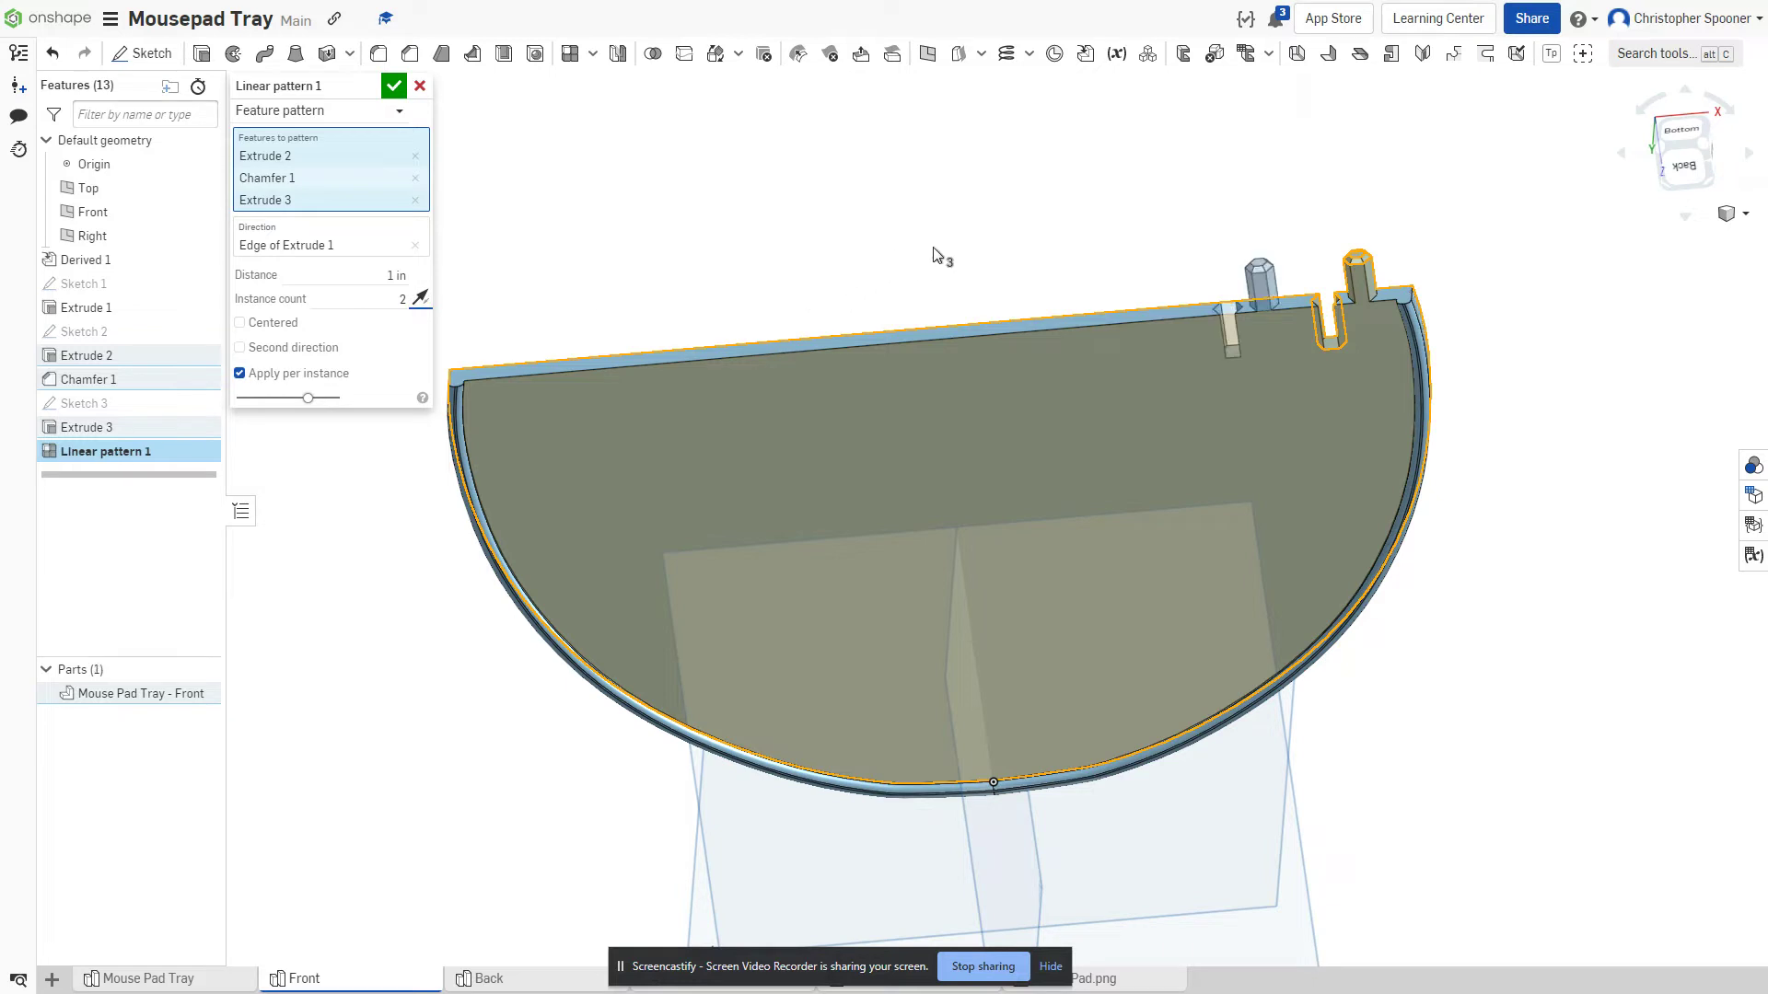
scroll(1073, 259, "up", 1)
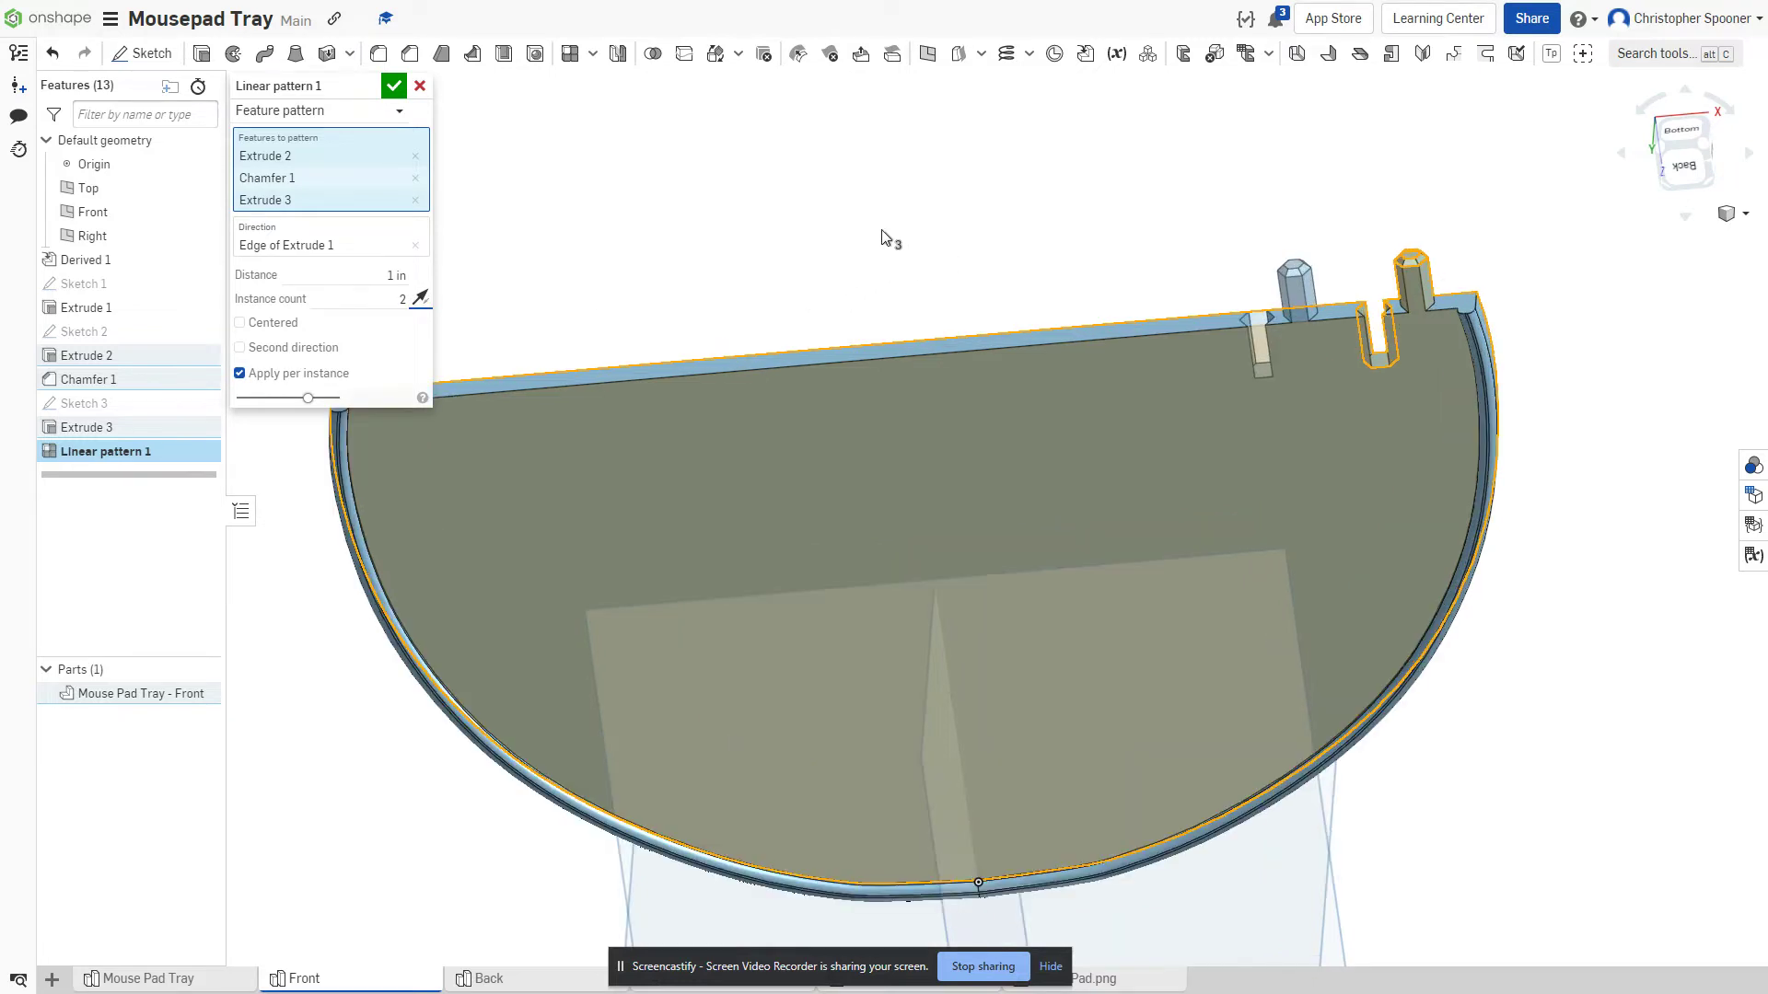
- Set the linear pattern to 5 instances spaced 0.75 in apart and accept it
left_click(401, 274)
type(".75")
key("Tab")
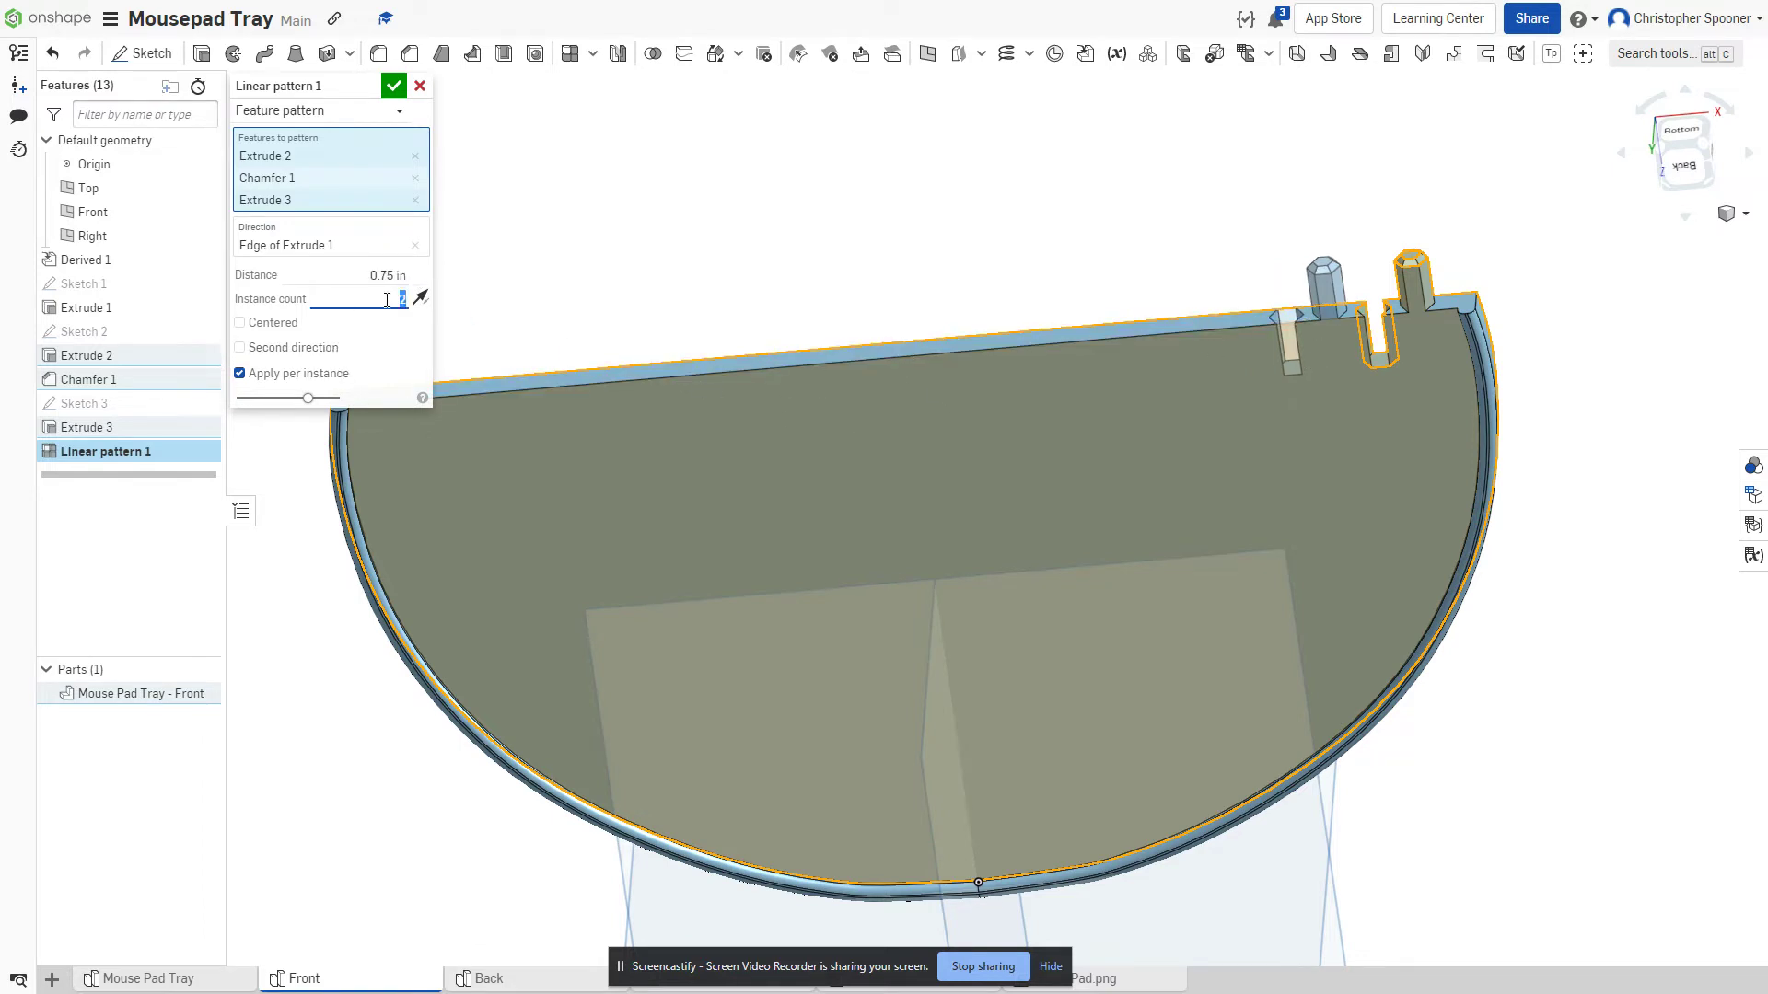
left_click(386, 299)
left_click(1671, 167)
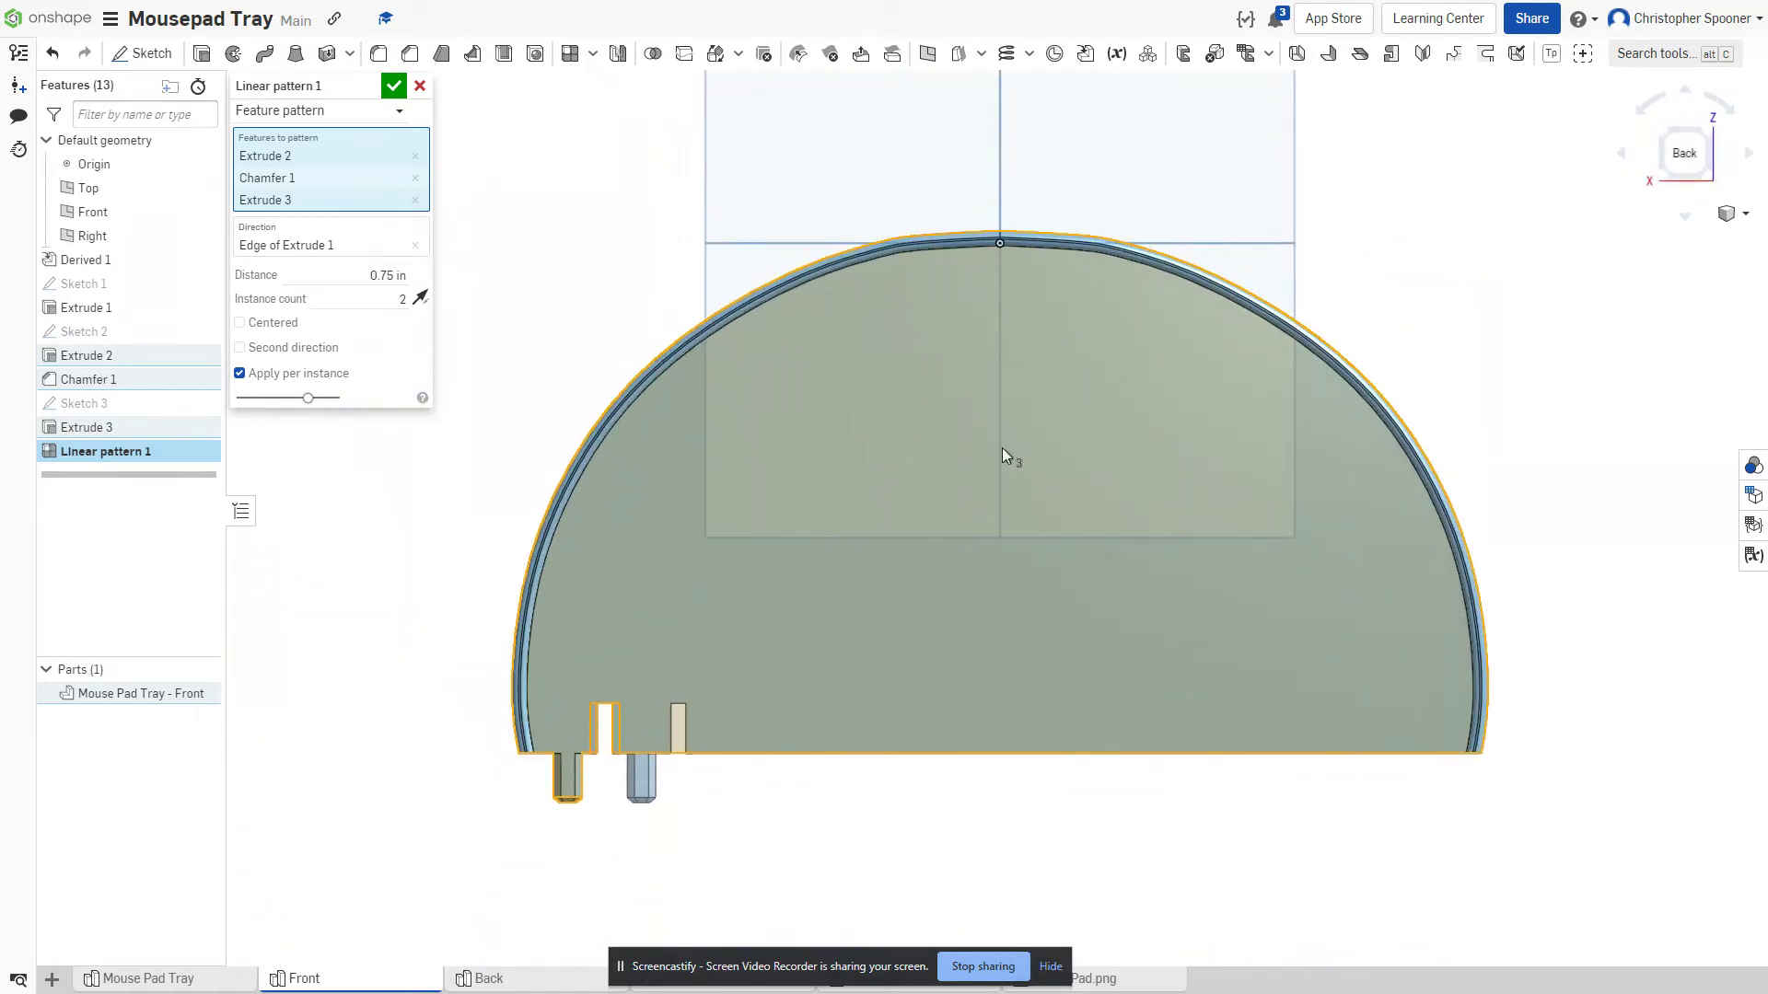
left_click(377, 301)
key("Tab")
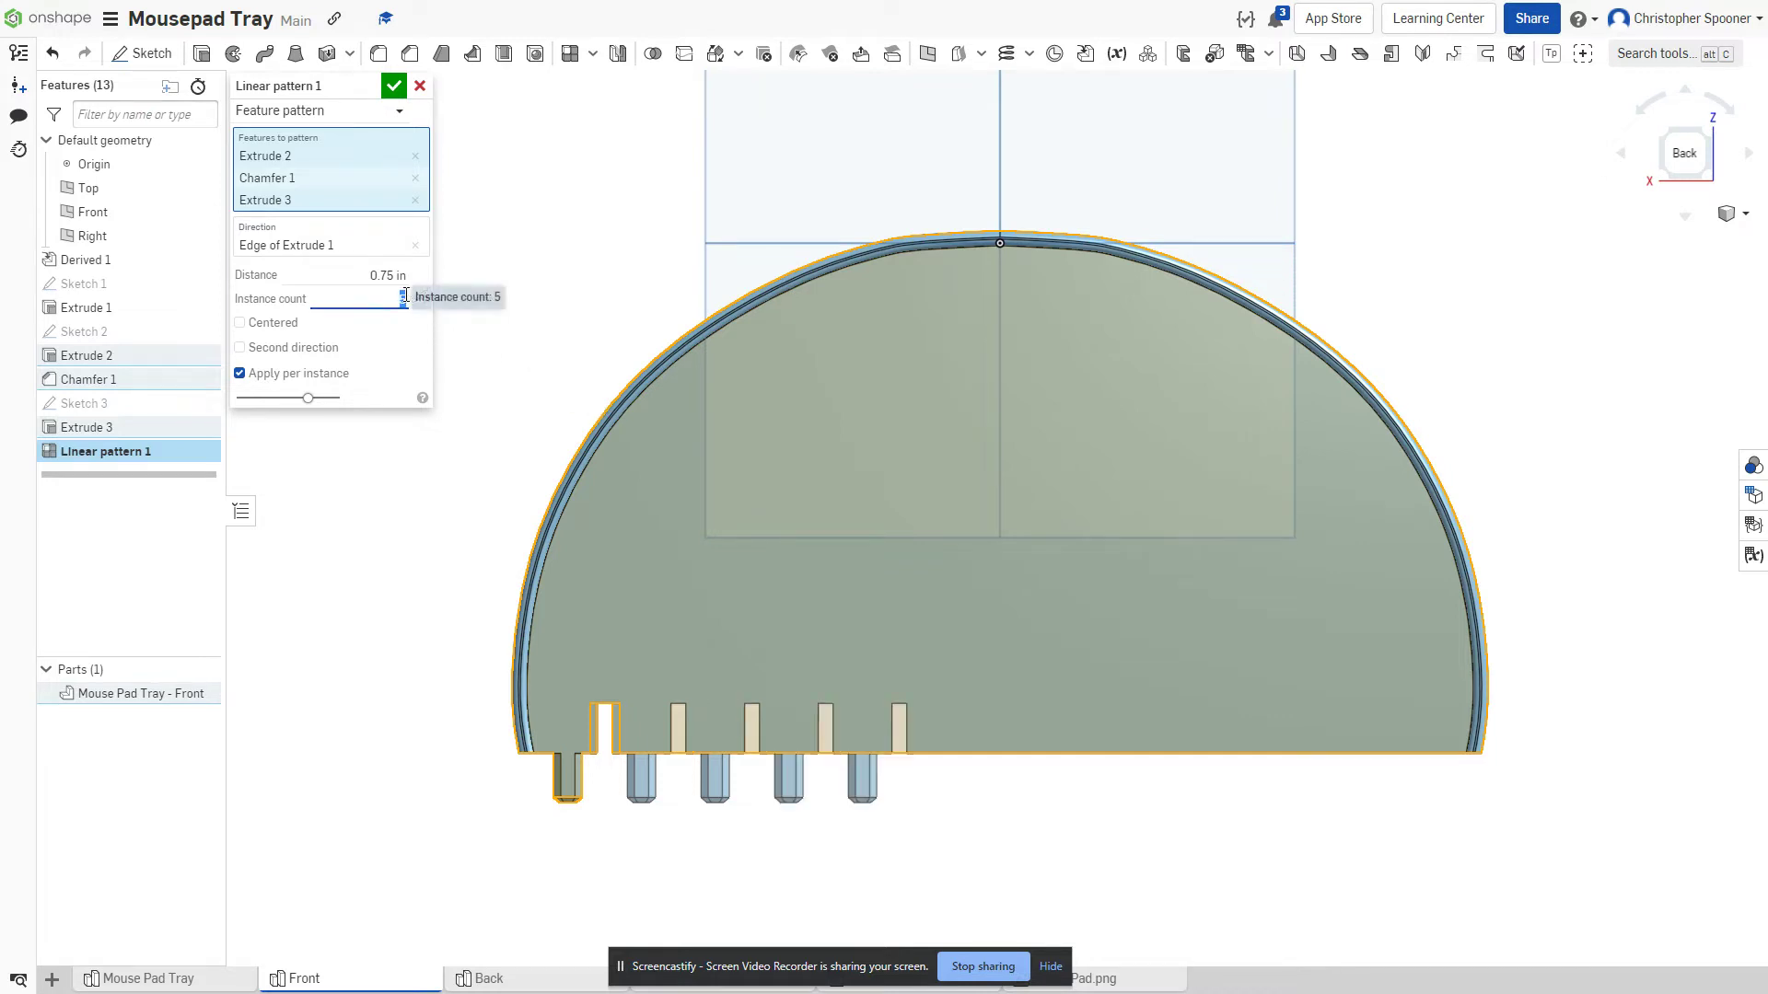
key("Tab")
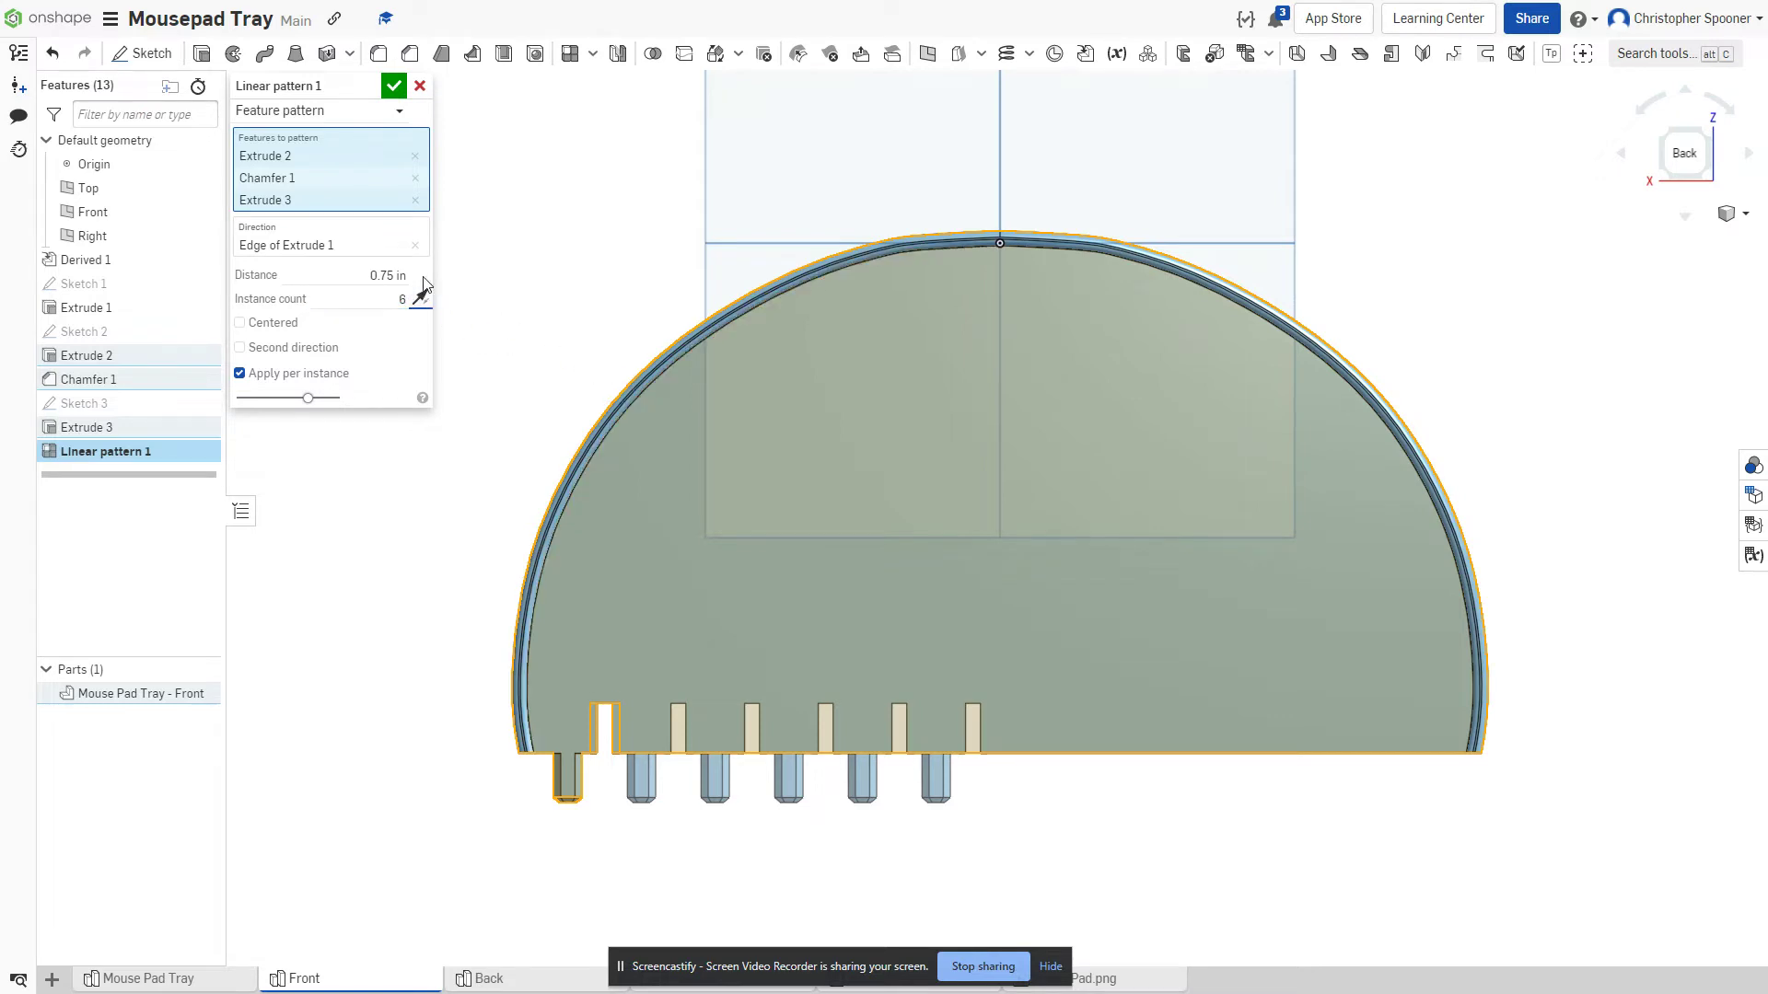
type("5")
left_click(394, 87)
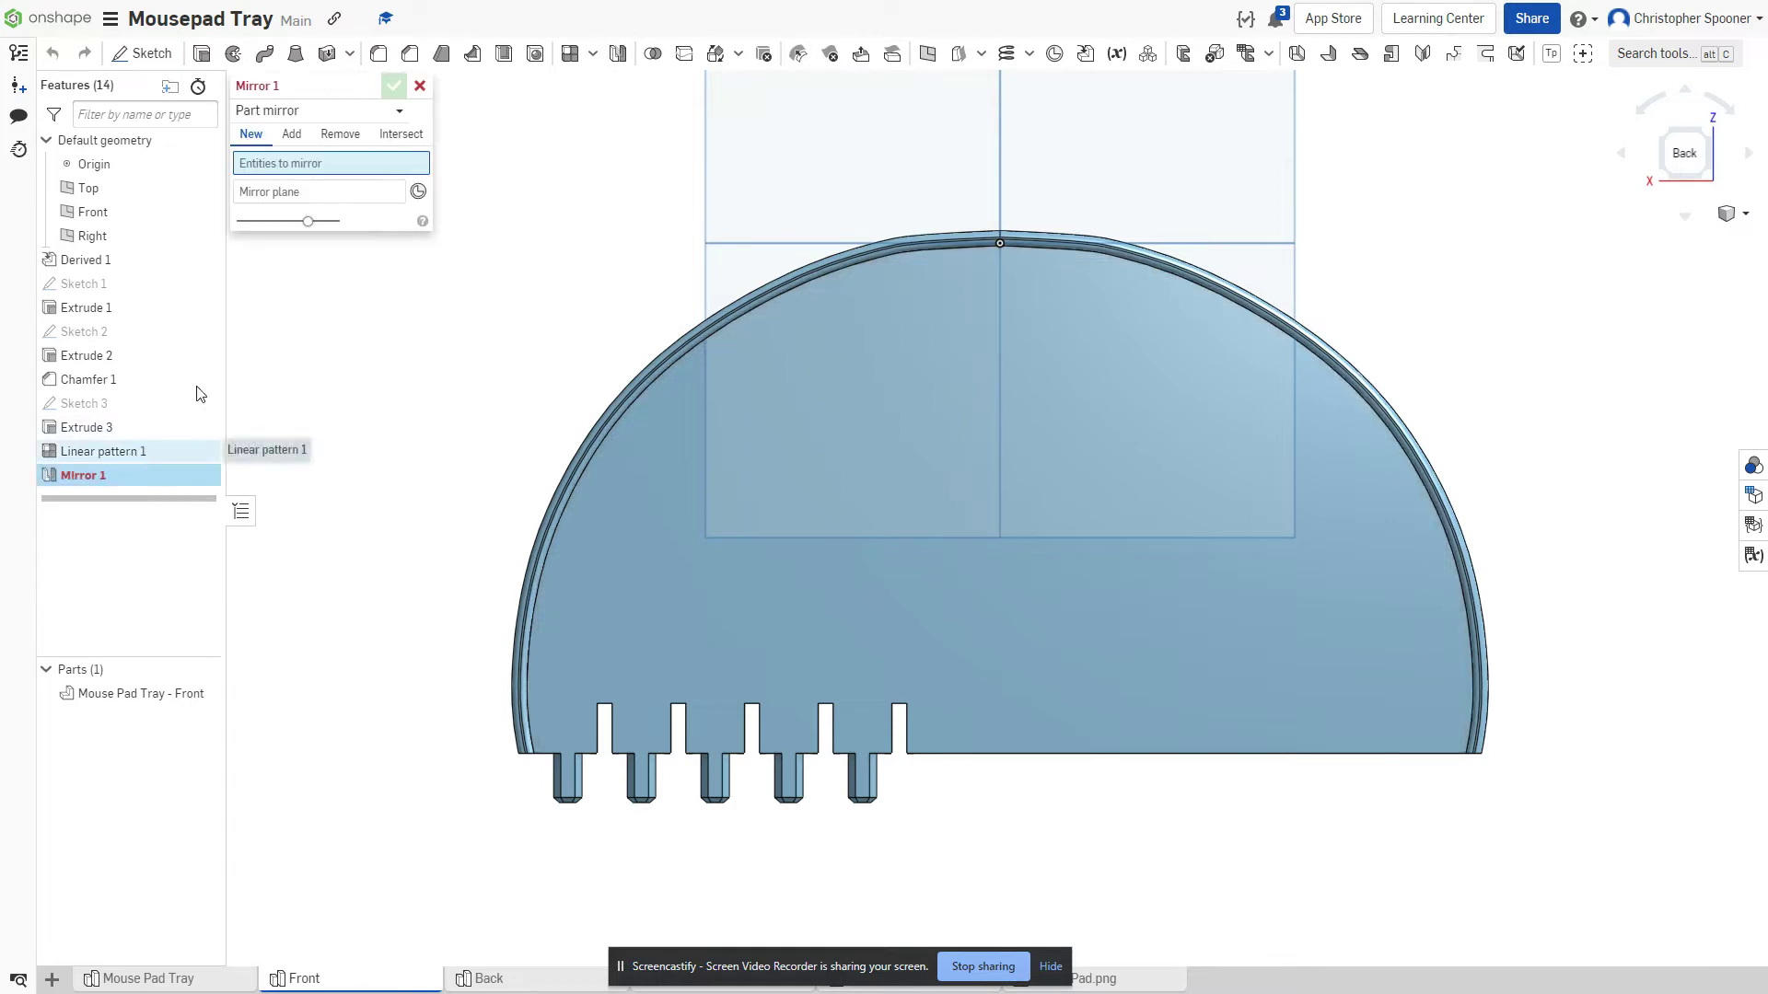
- Start a feature mirror of Linear pattern 1 about the Right plane
left_click(334, 111)
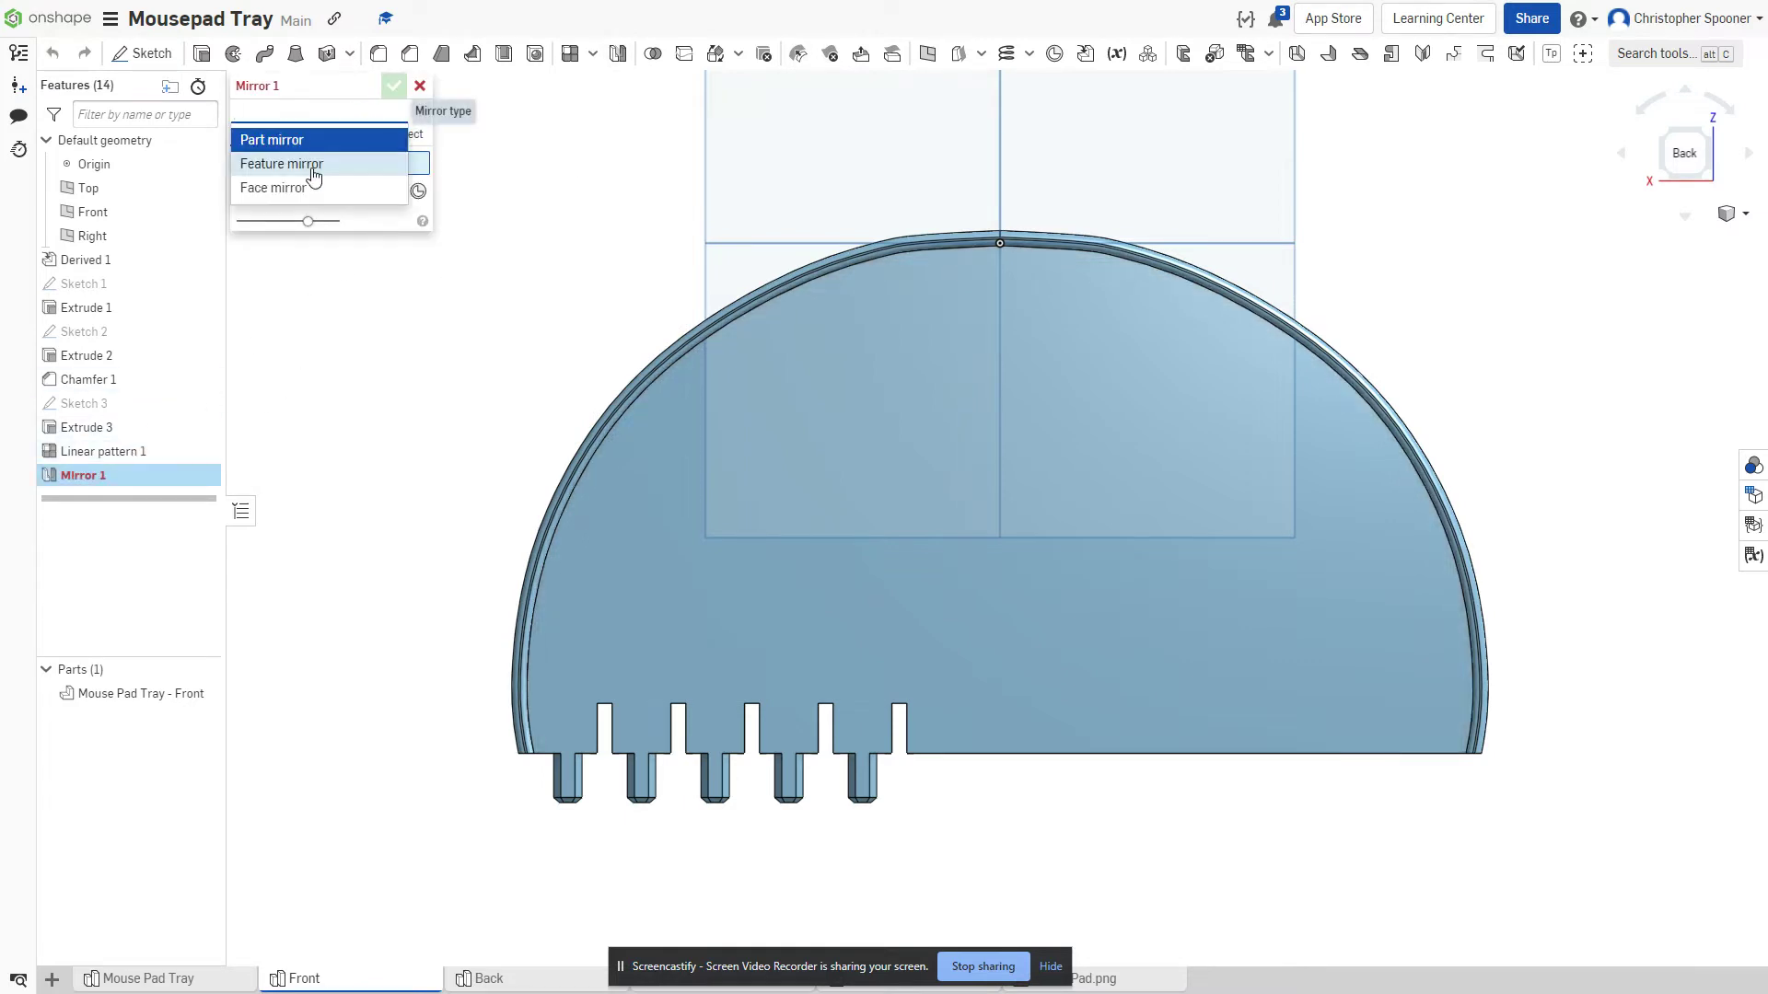
left_click(309, 170)
left_click(110, 452)
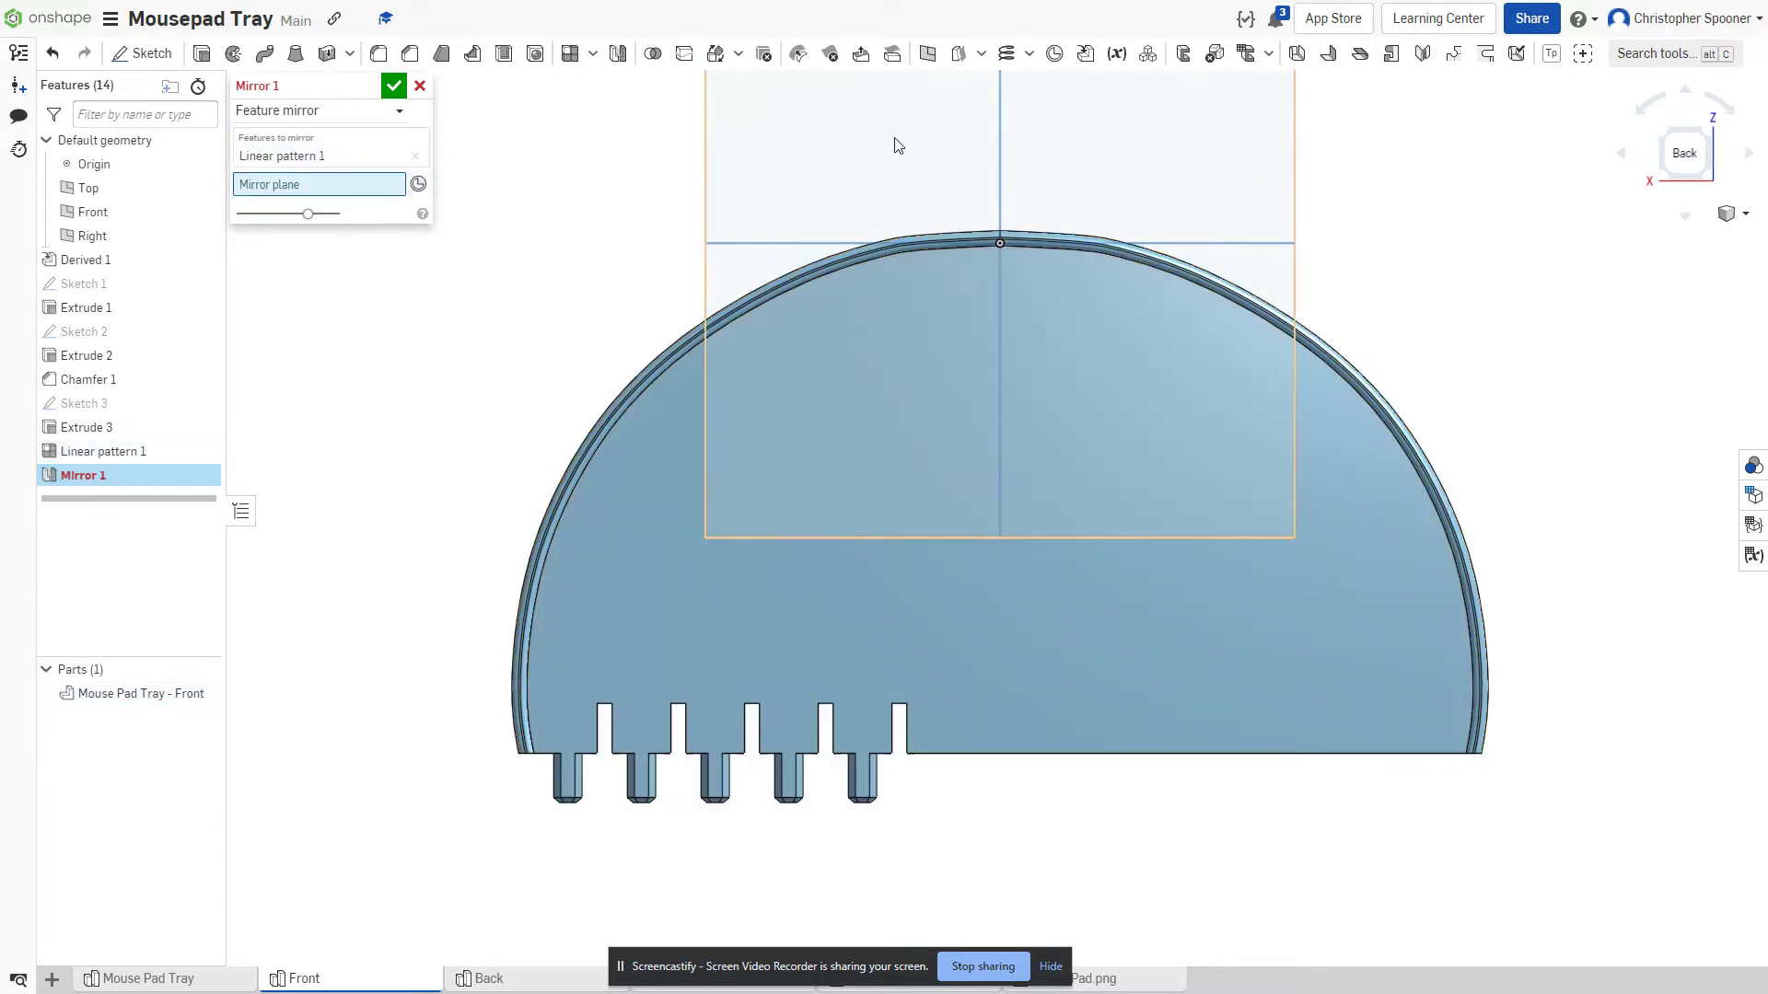
left_click(1000, 156)
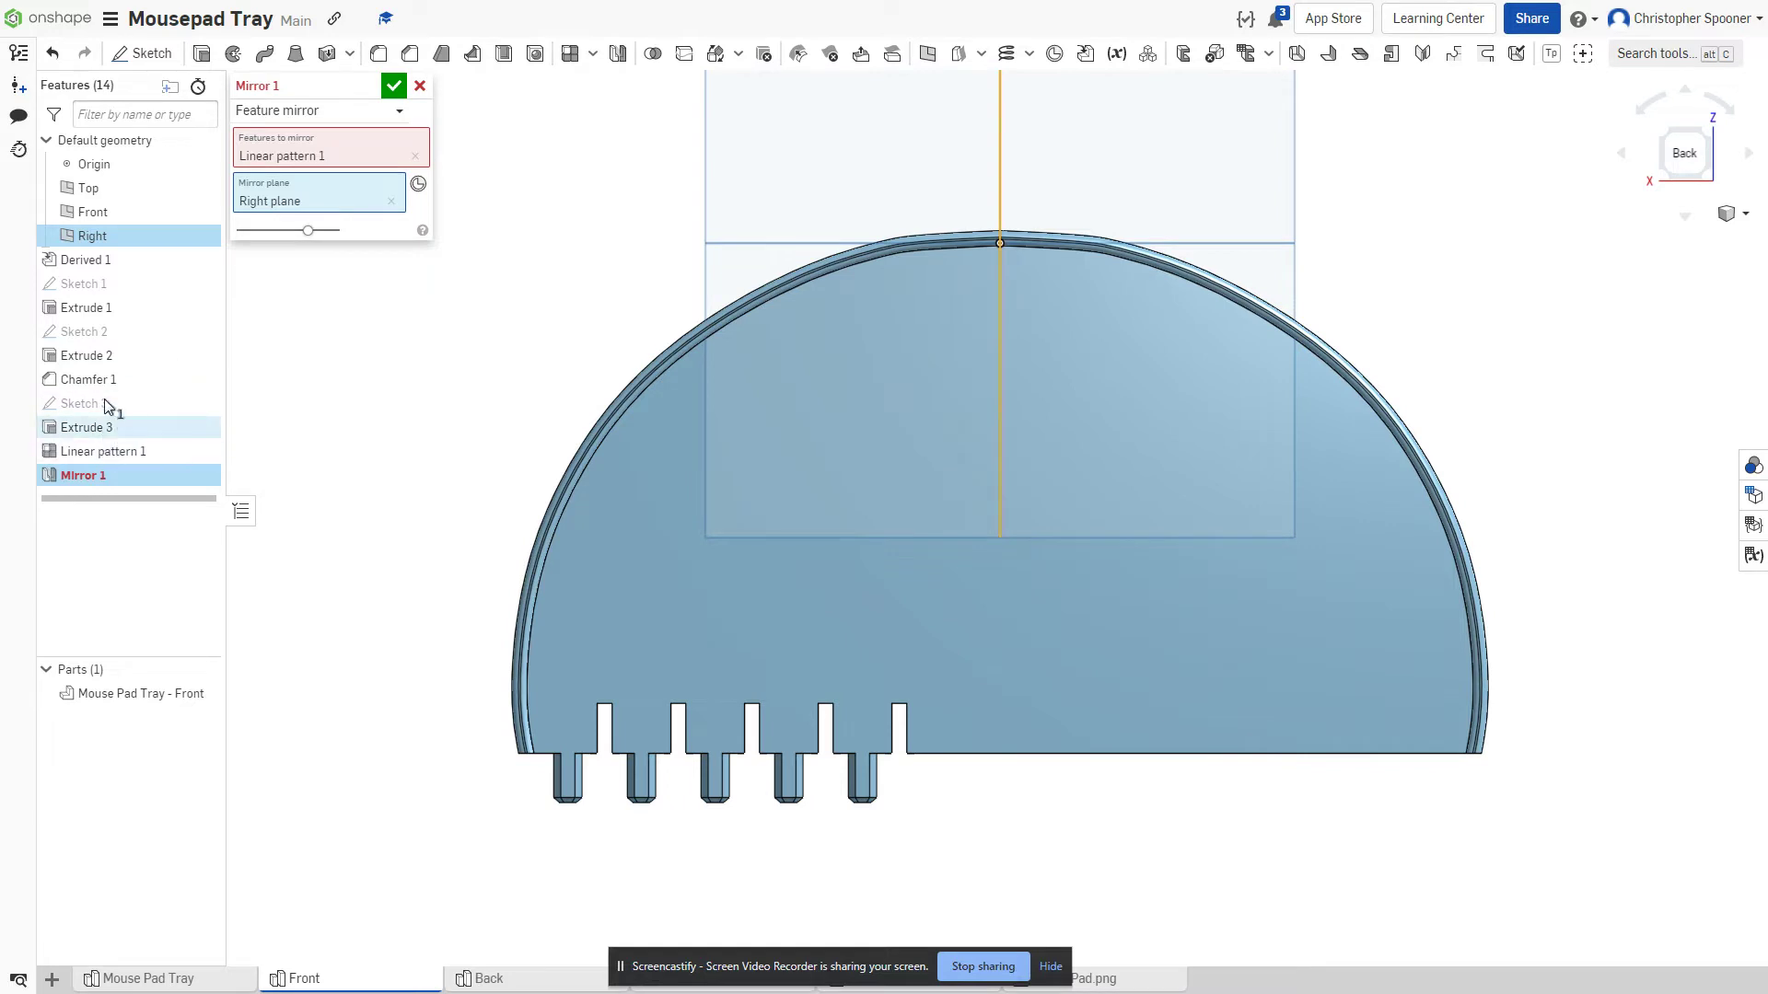
- Try adding Extrude 2, Chamfer 1 and Extrude 3 to the mirror alongside Linear pattern 1
left_click(338, 151)
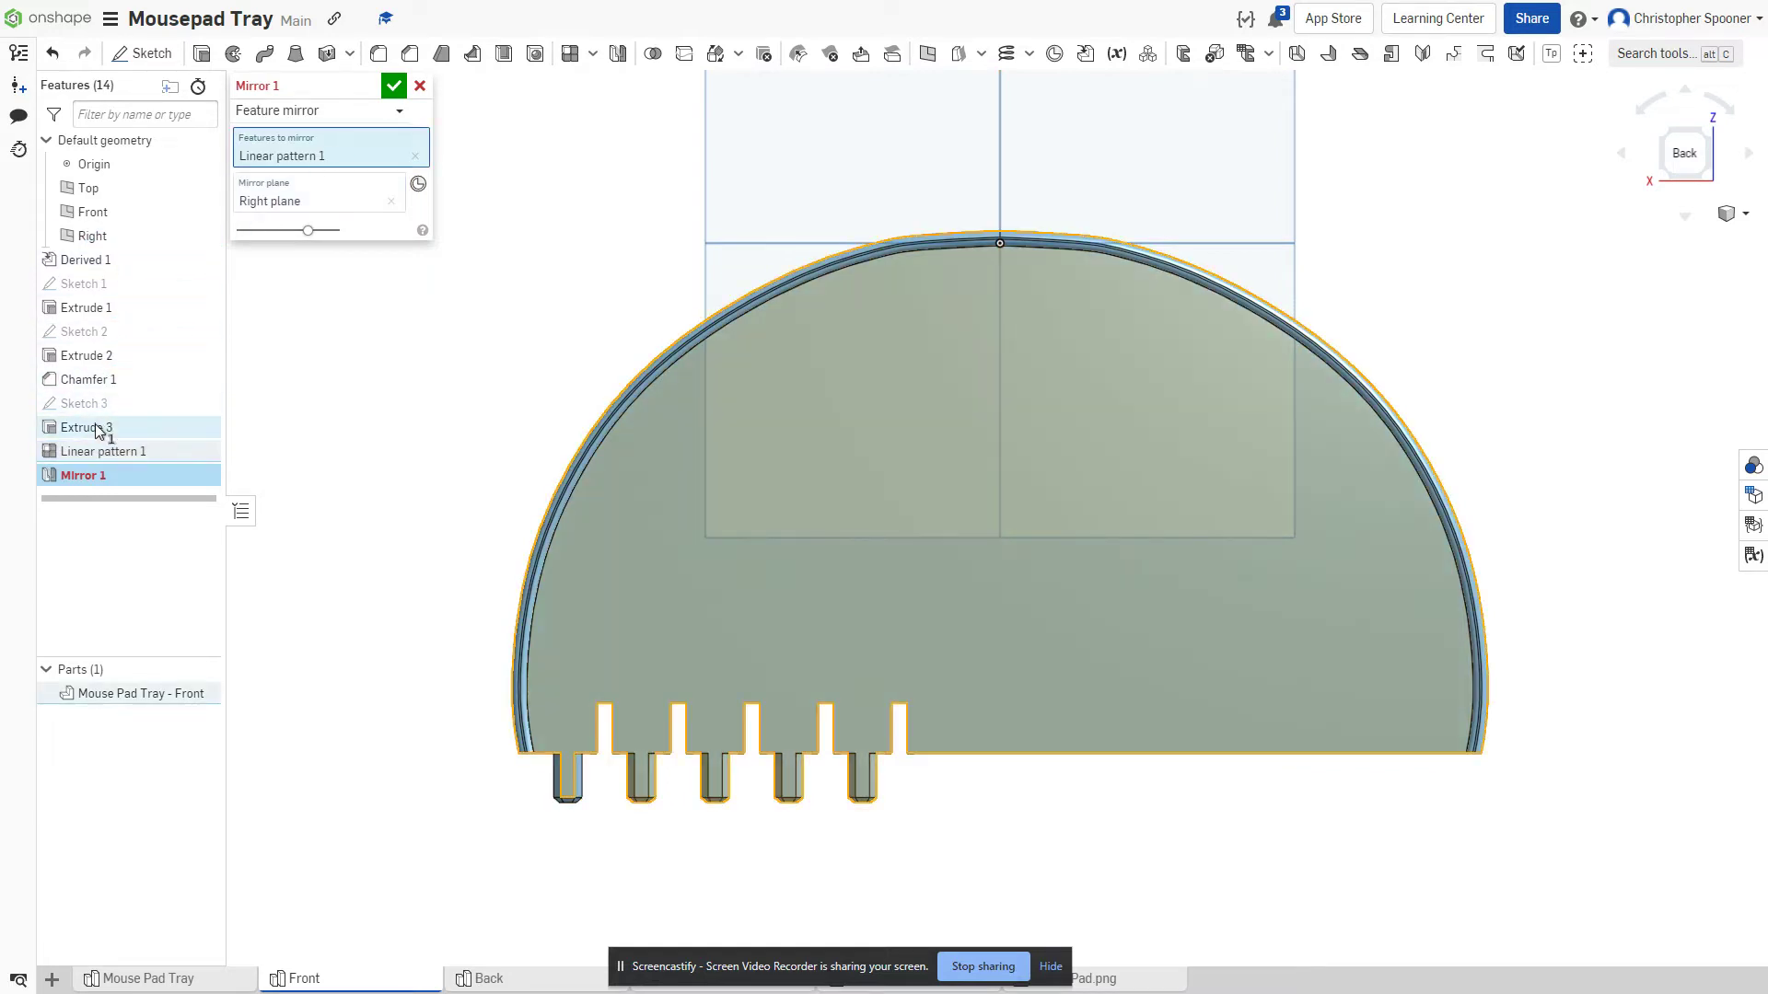
left_click(105, 358)
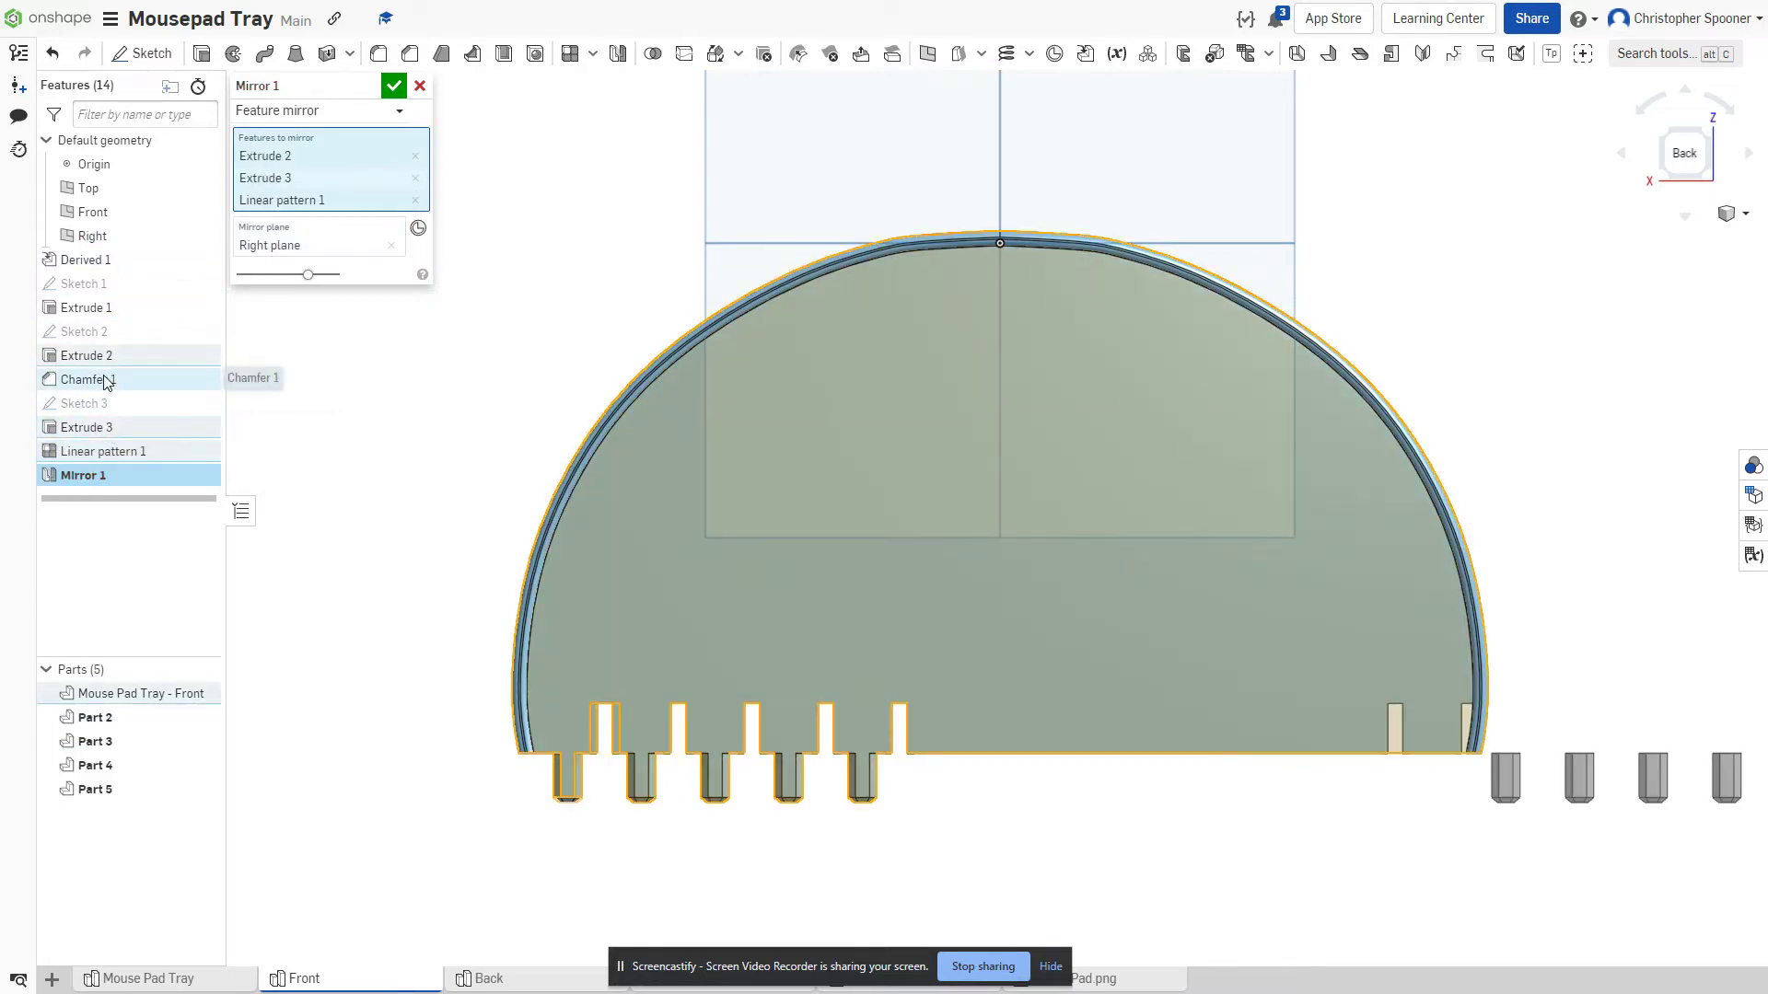
left_click(107, 378)
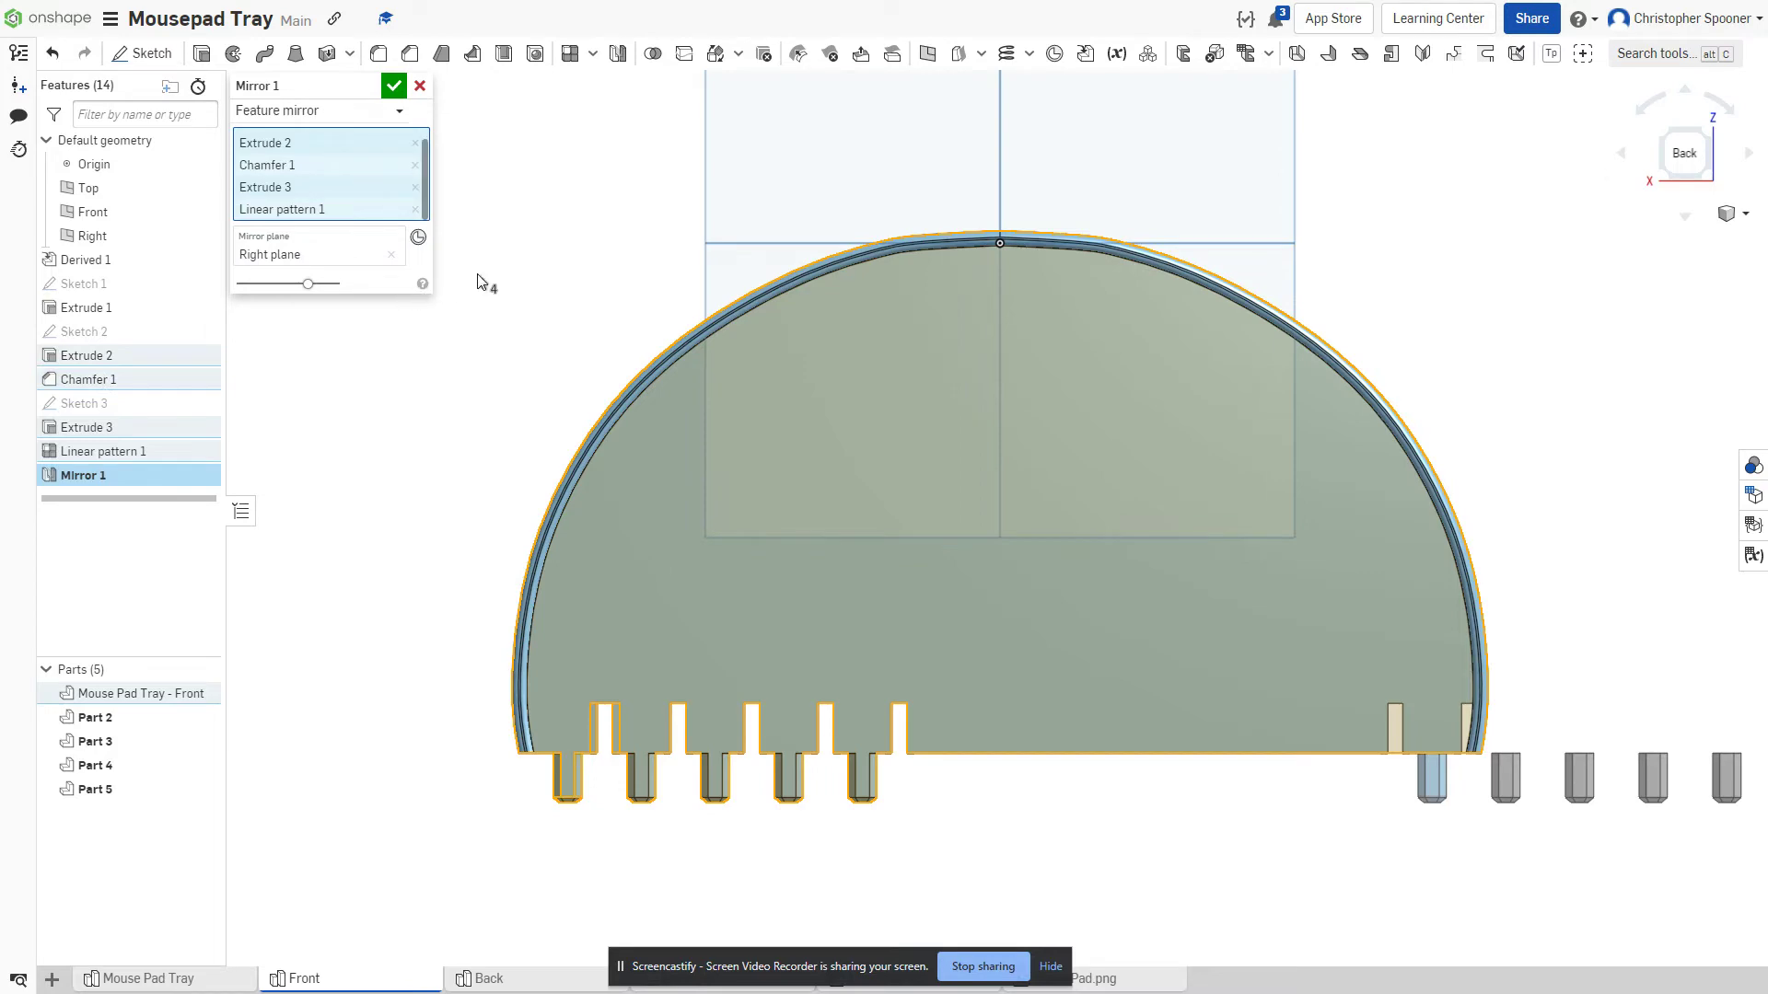
mouse_move(478, 305)
right_mouse_down()
mouse_move(477, 250)
mouse_move(493, 333)
mouse_move(488, 315)
right_mouse_up()
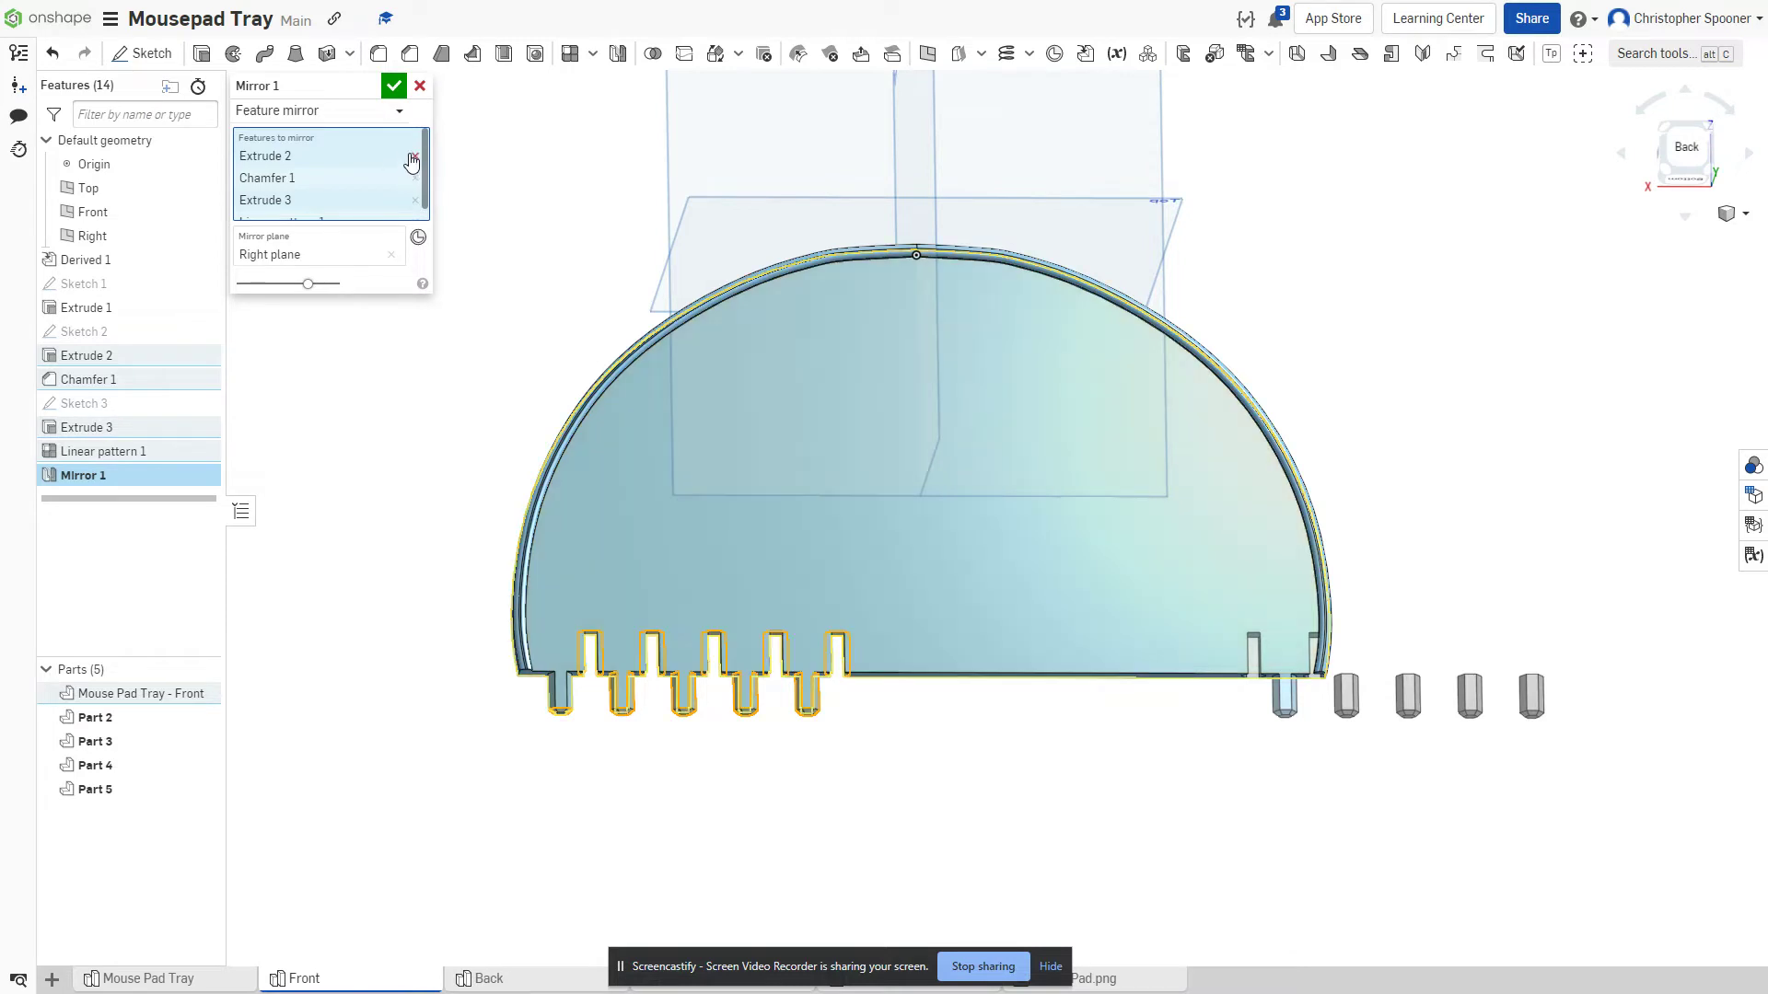
- Remove all selected features from the mirror's features to mirror
left_click(414, 158)
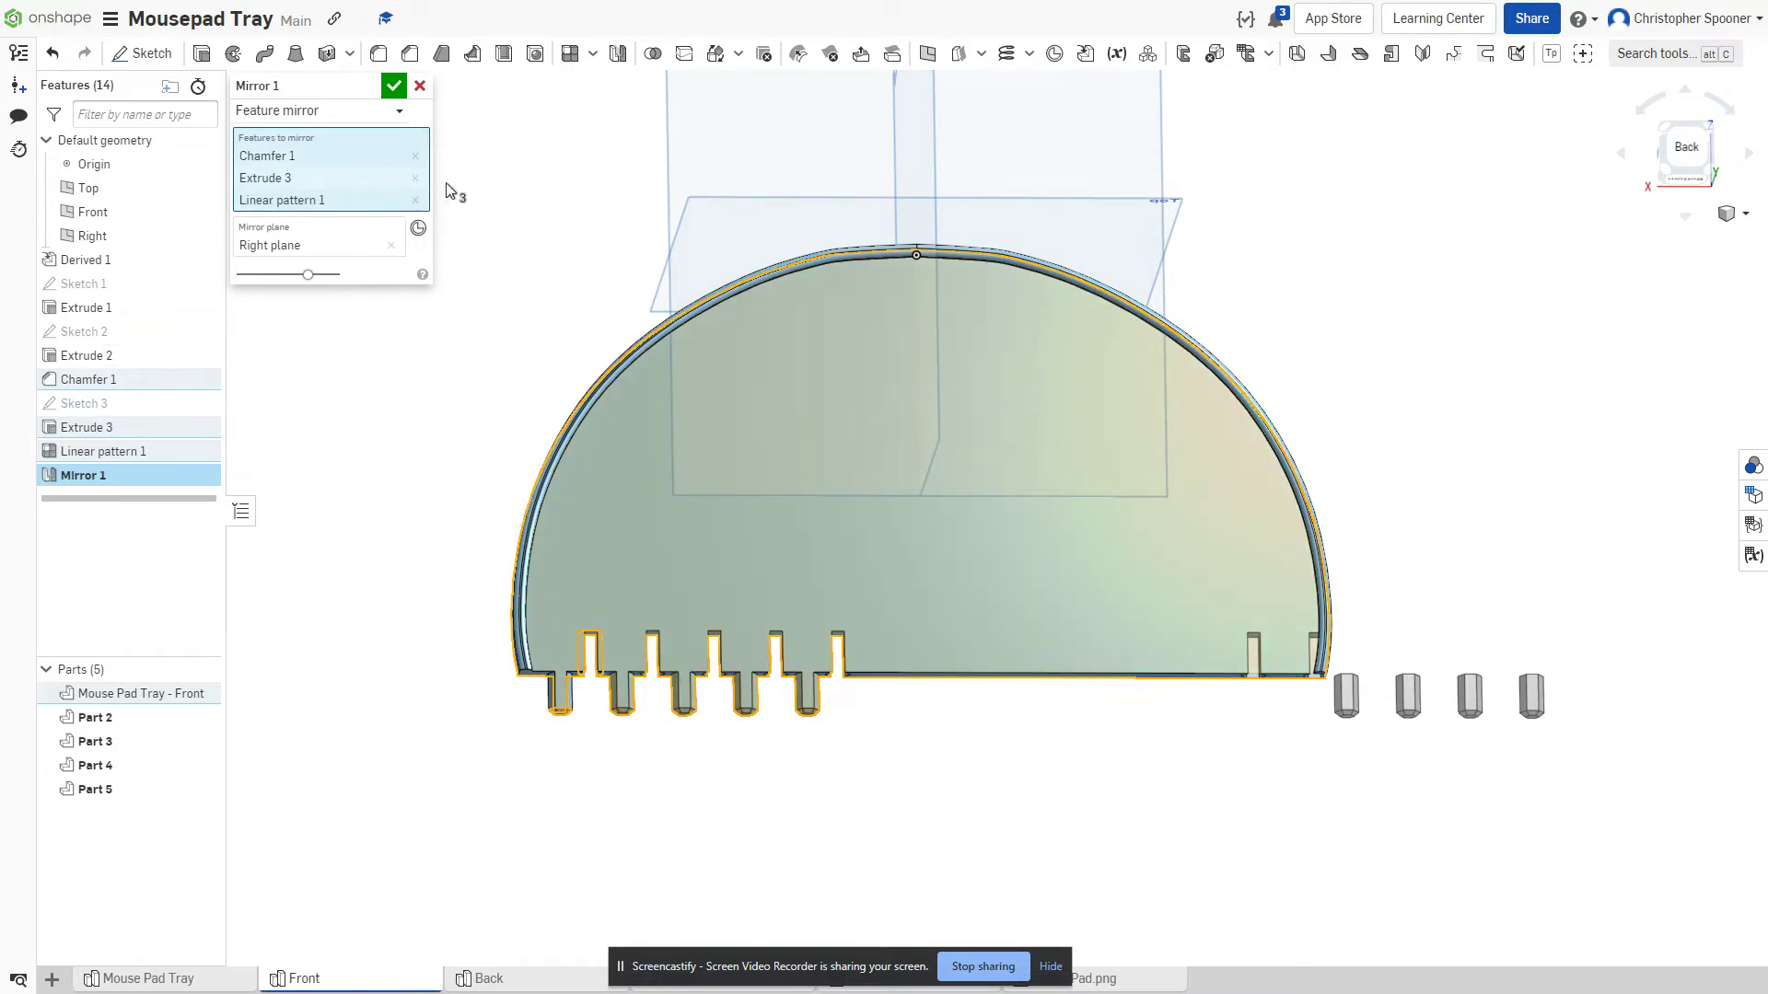
left_click(414, 157)
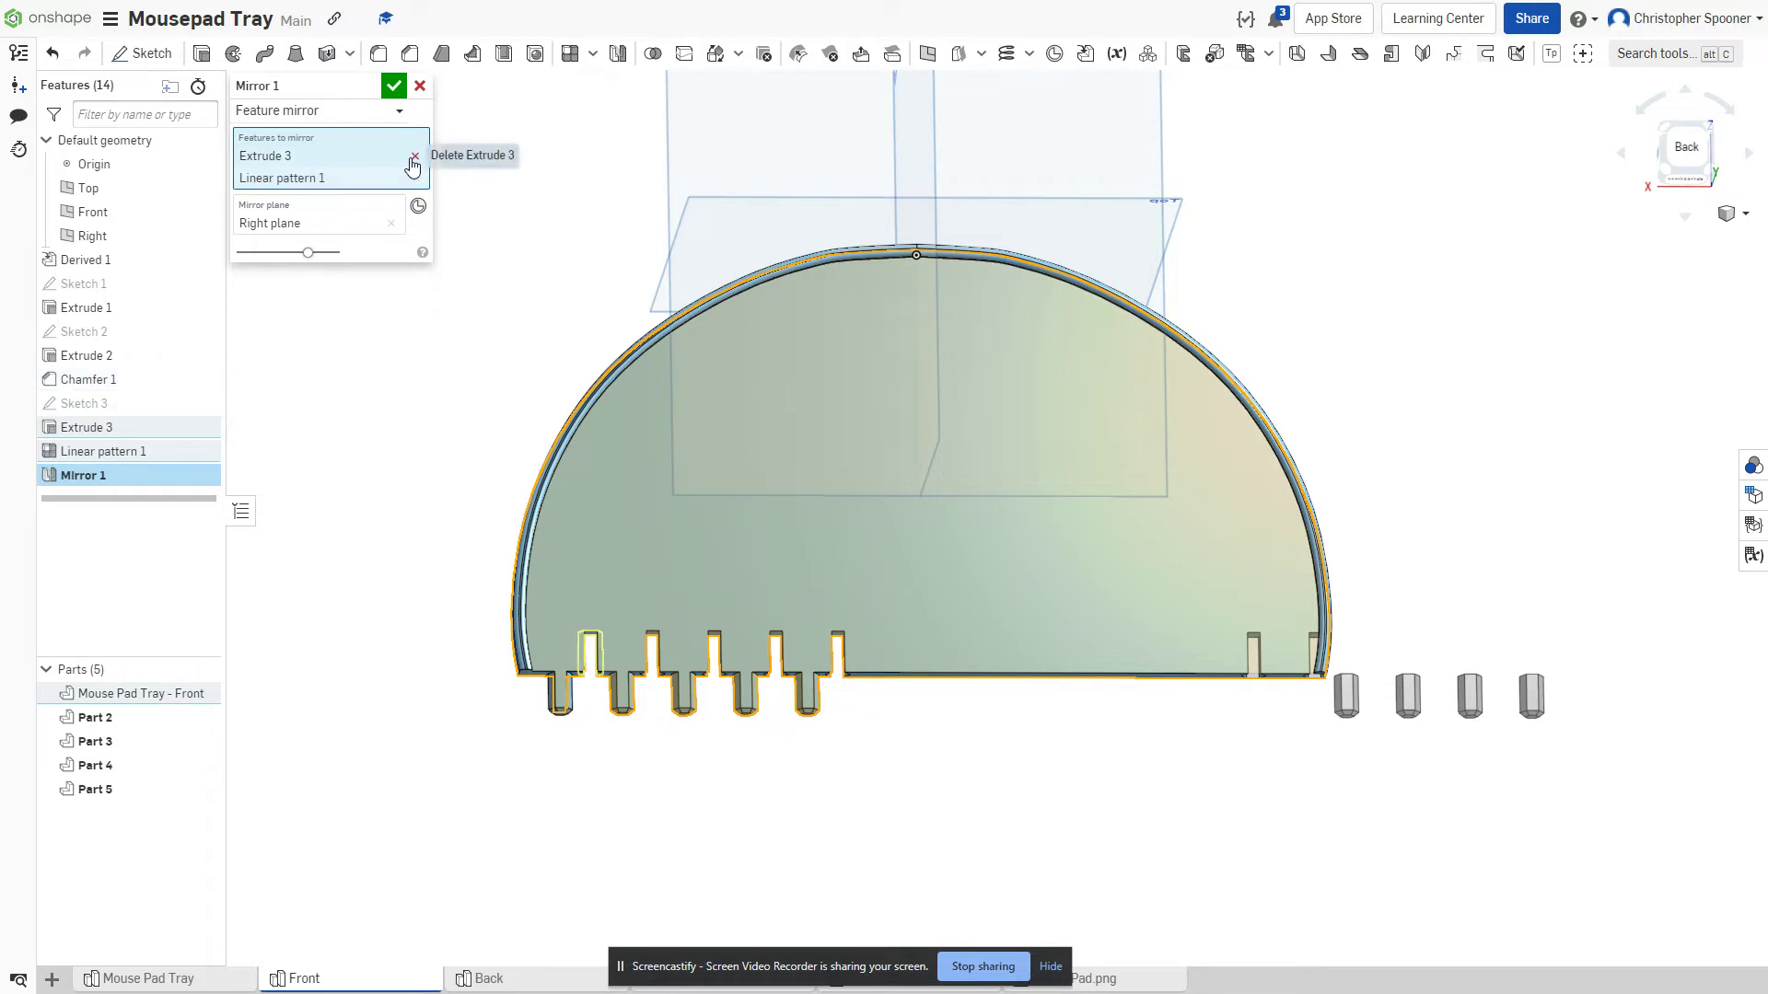
left_click(414, 156)
left_click(414, 156)
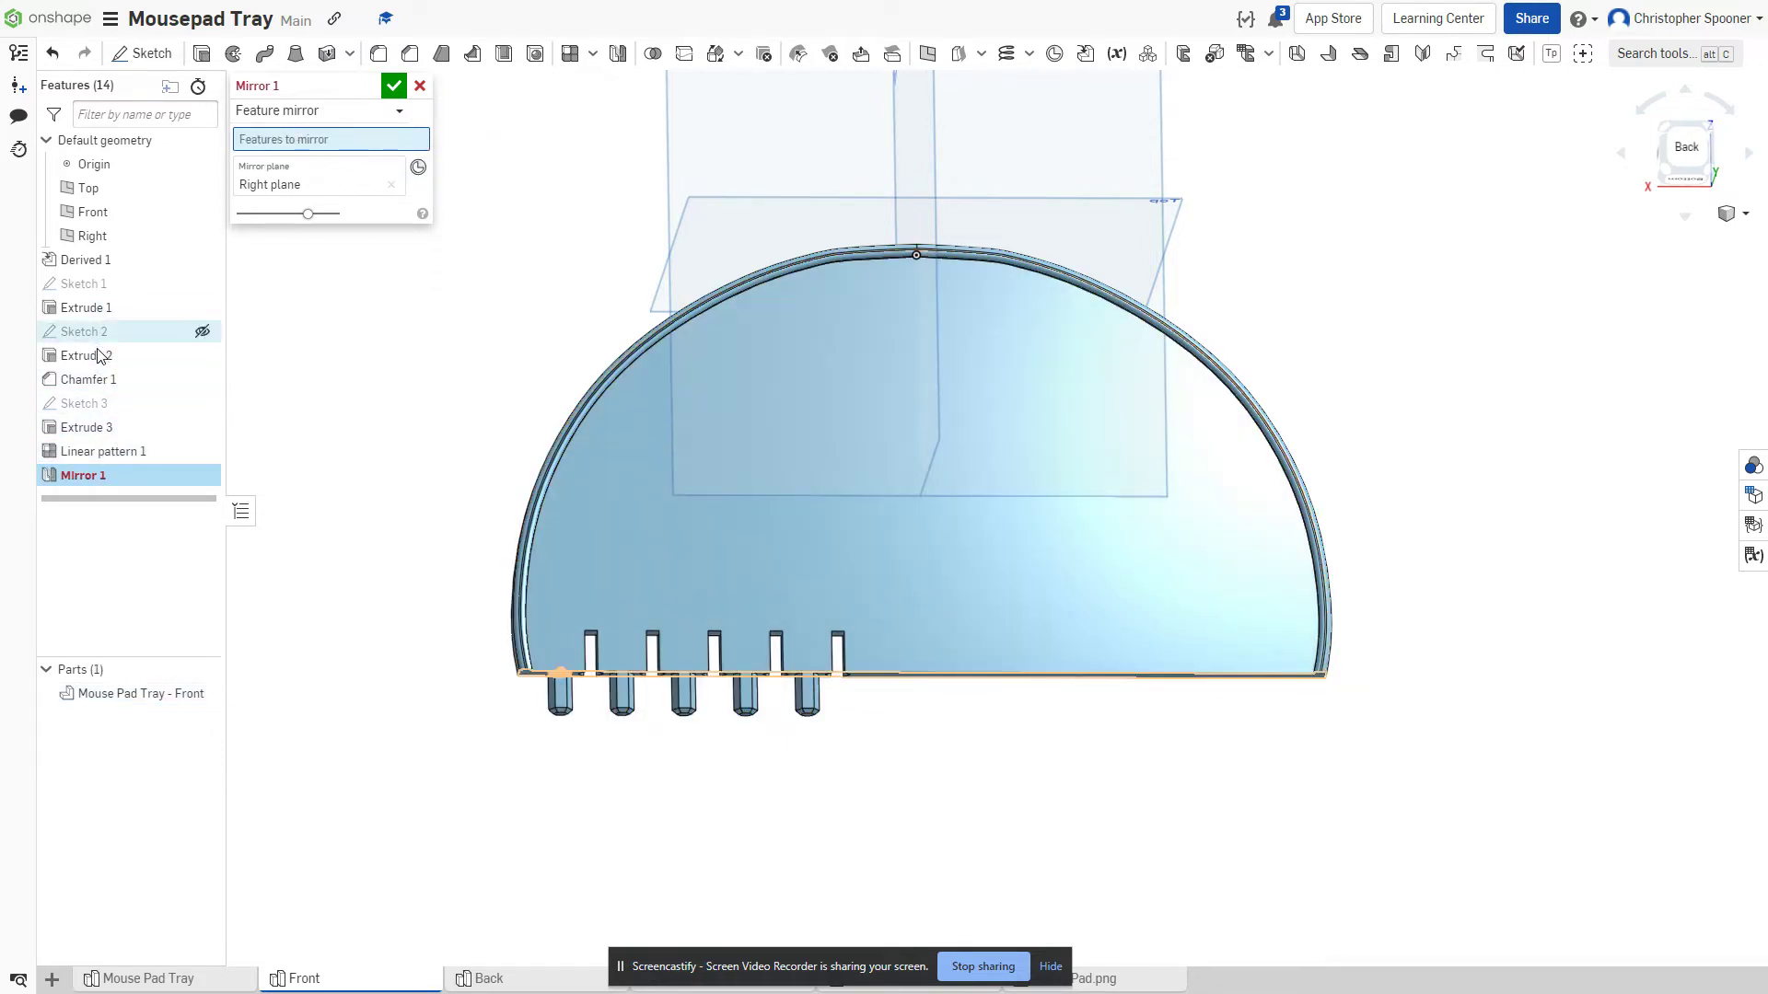
- Mirror only Extrude 2, Chamfer 1 and Extrude 3 about the Right plane, leaving out Linear pattern 1, and accept the mirror
left_click(217, 355)
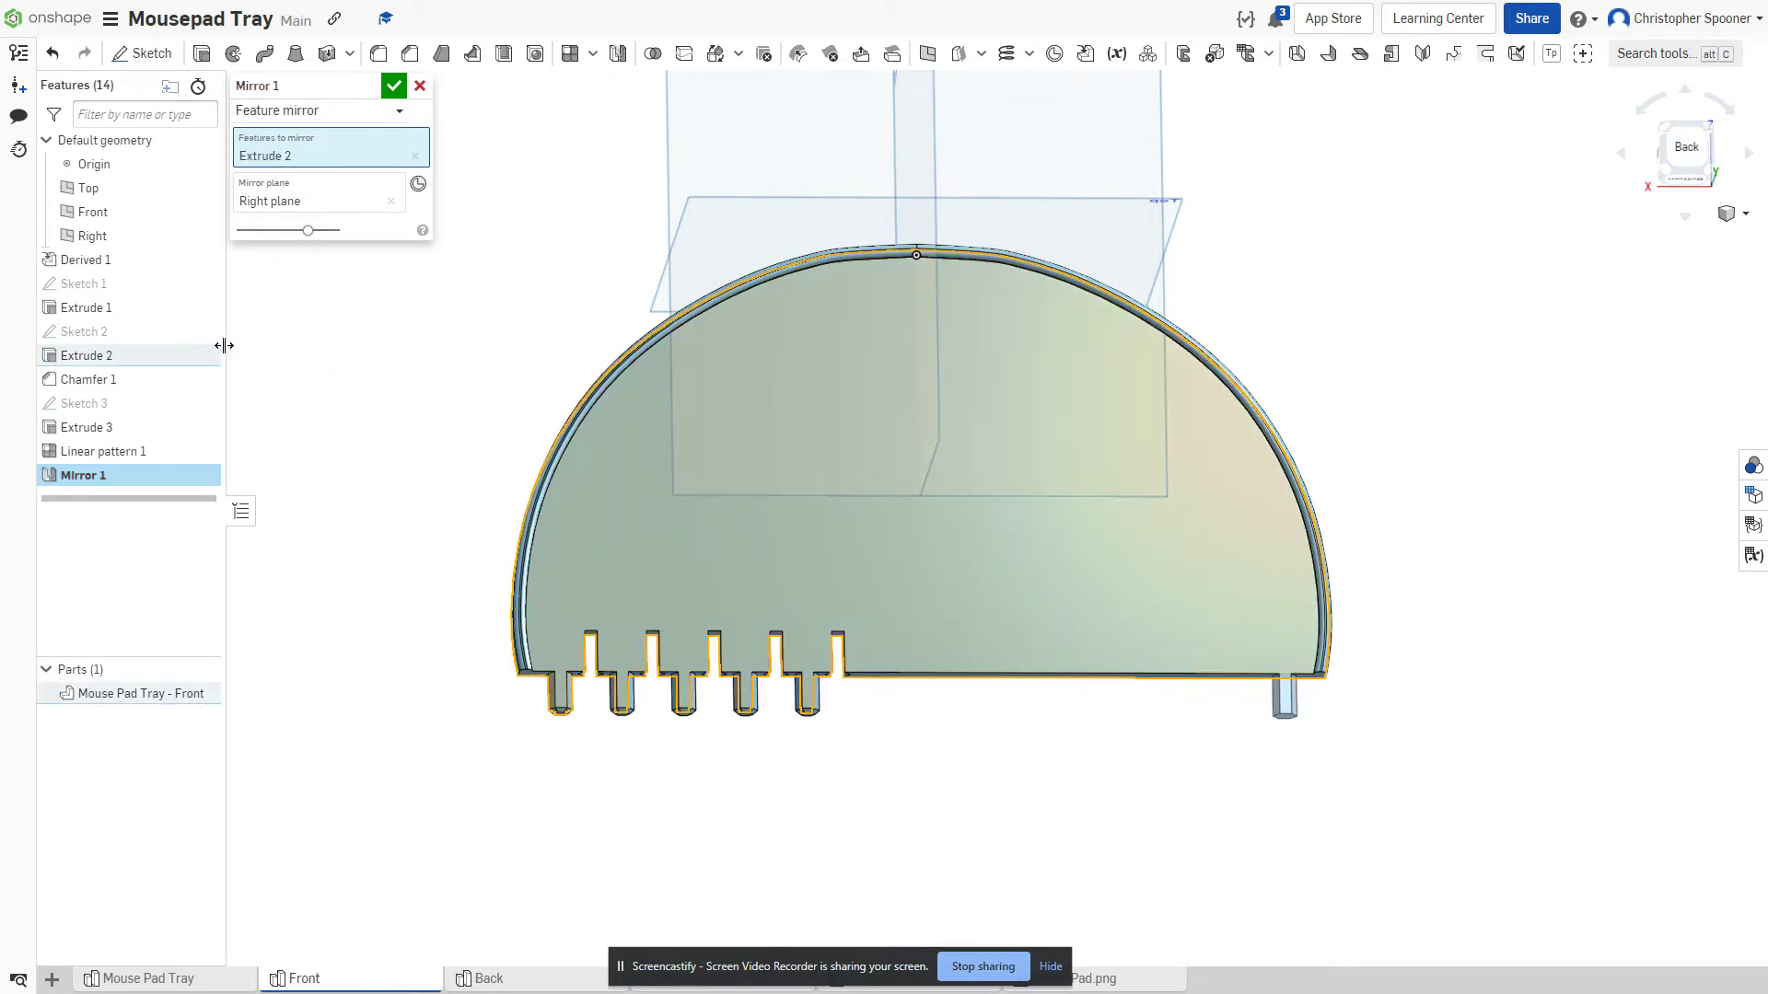
left_click(109, 381)
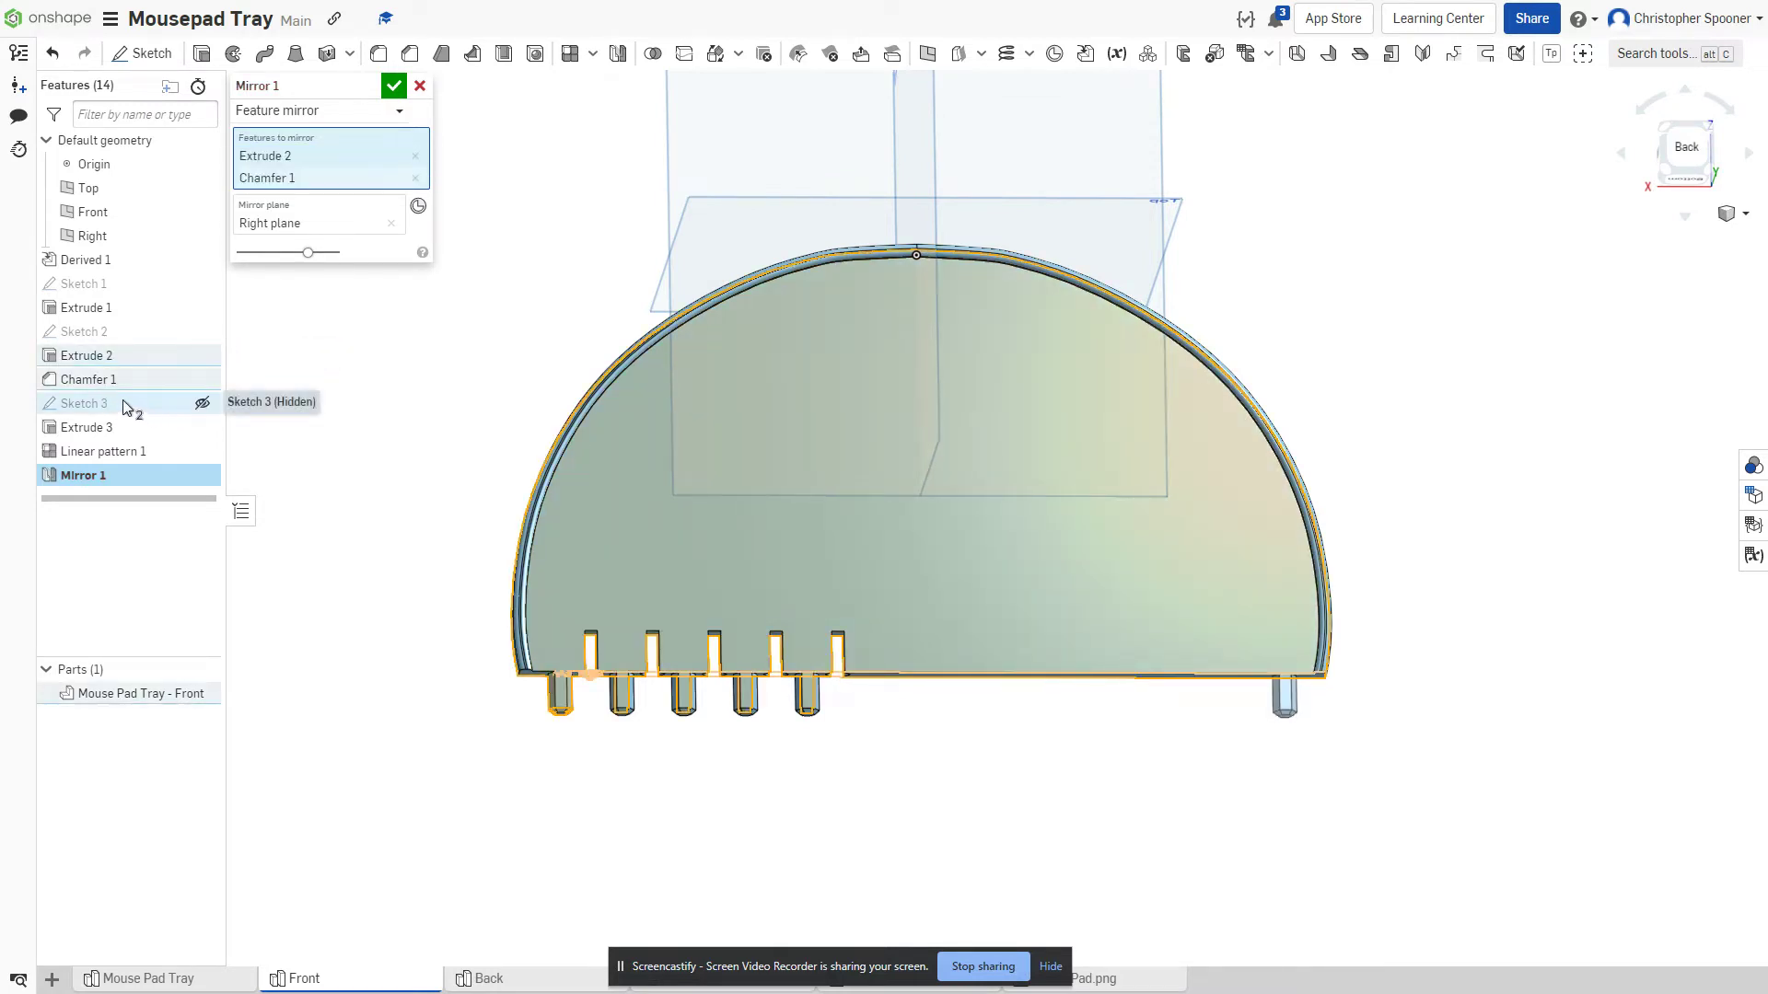
left_click(200, 429)
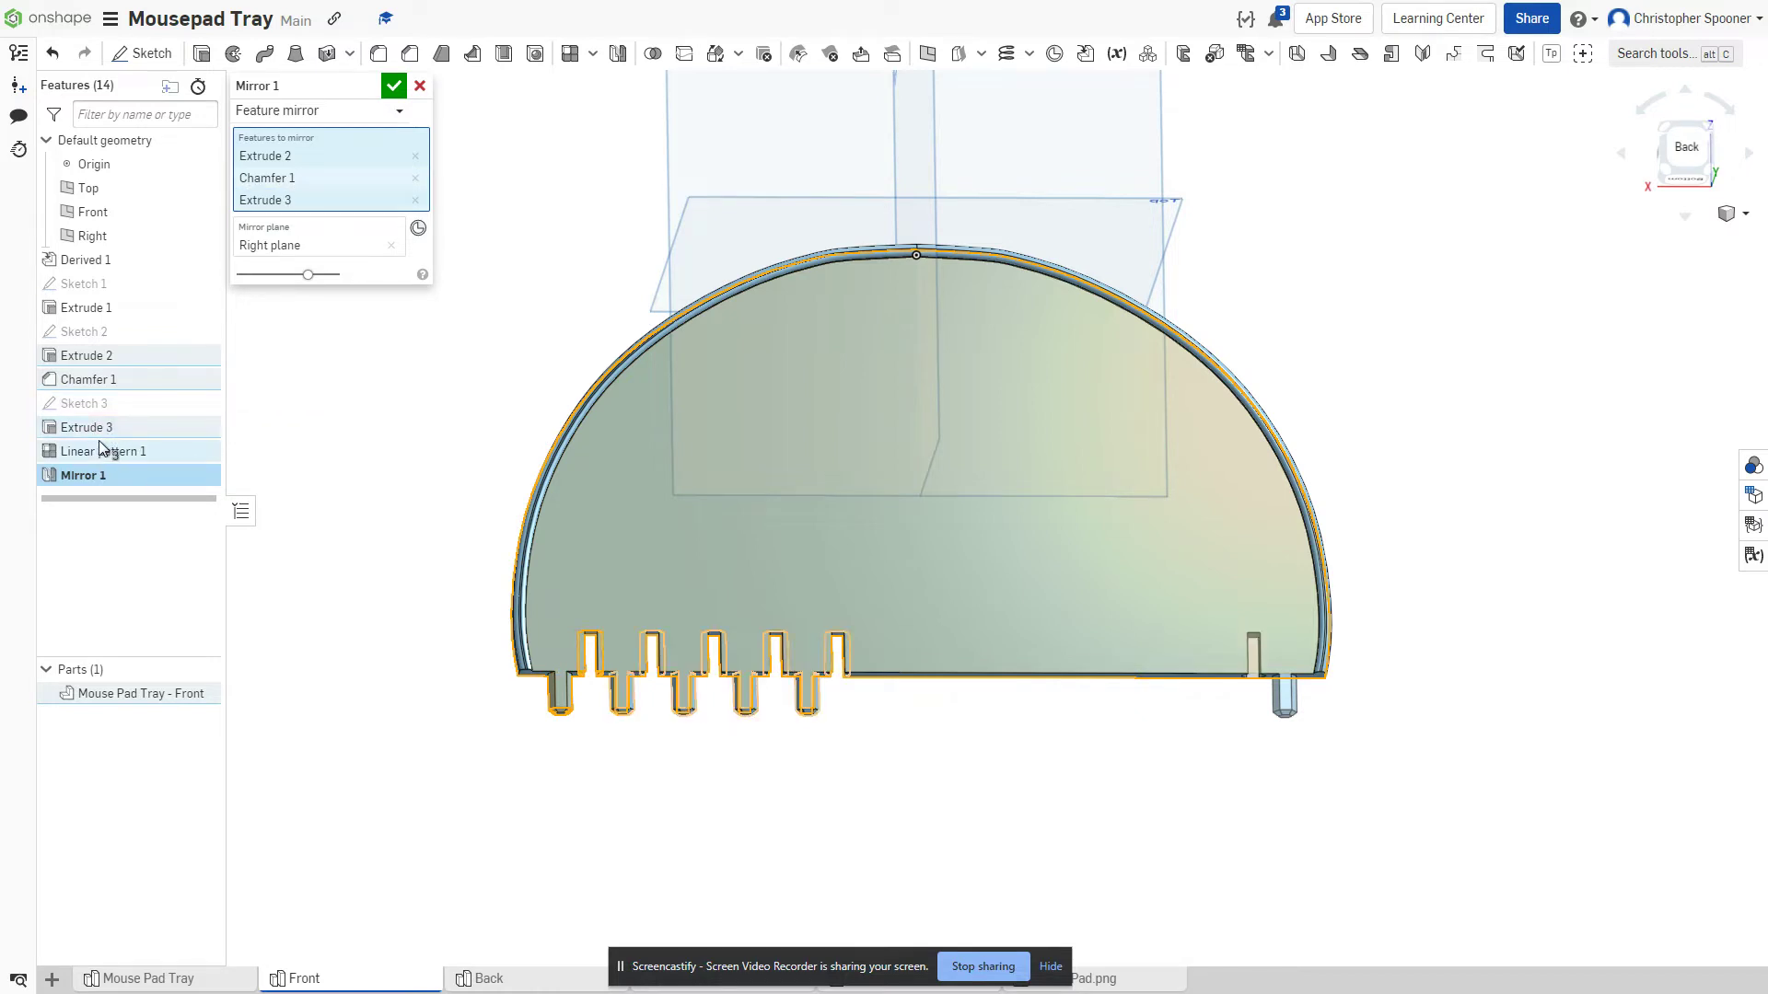
left_click(181, 449)
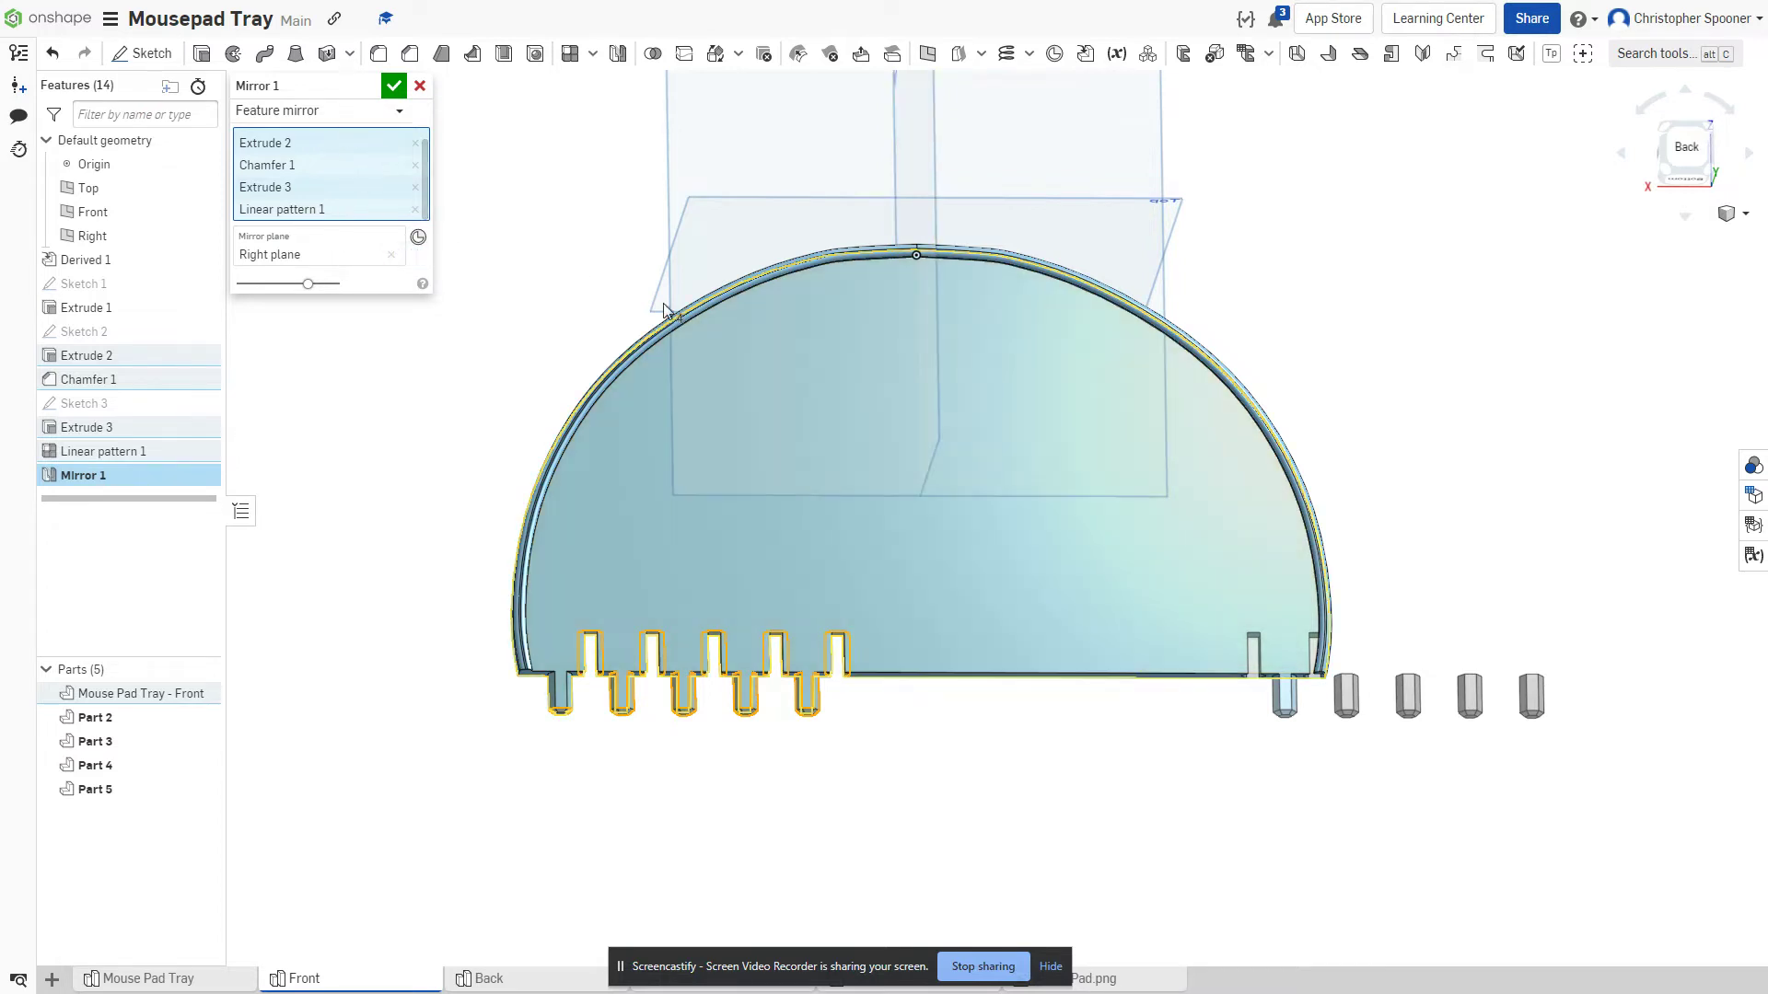
left_click(414, 208)
left_click(394, 87)
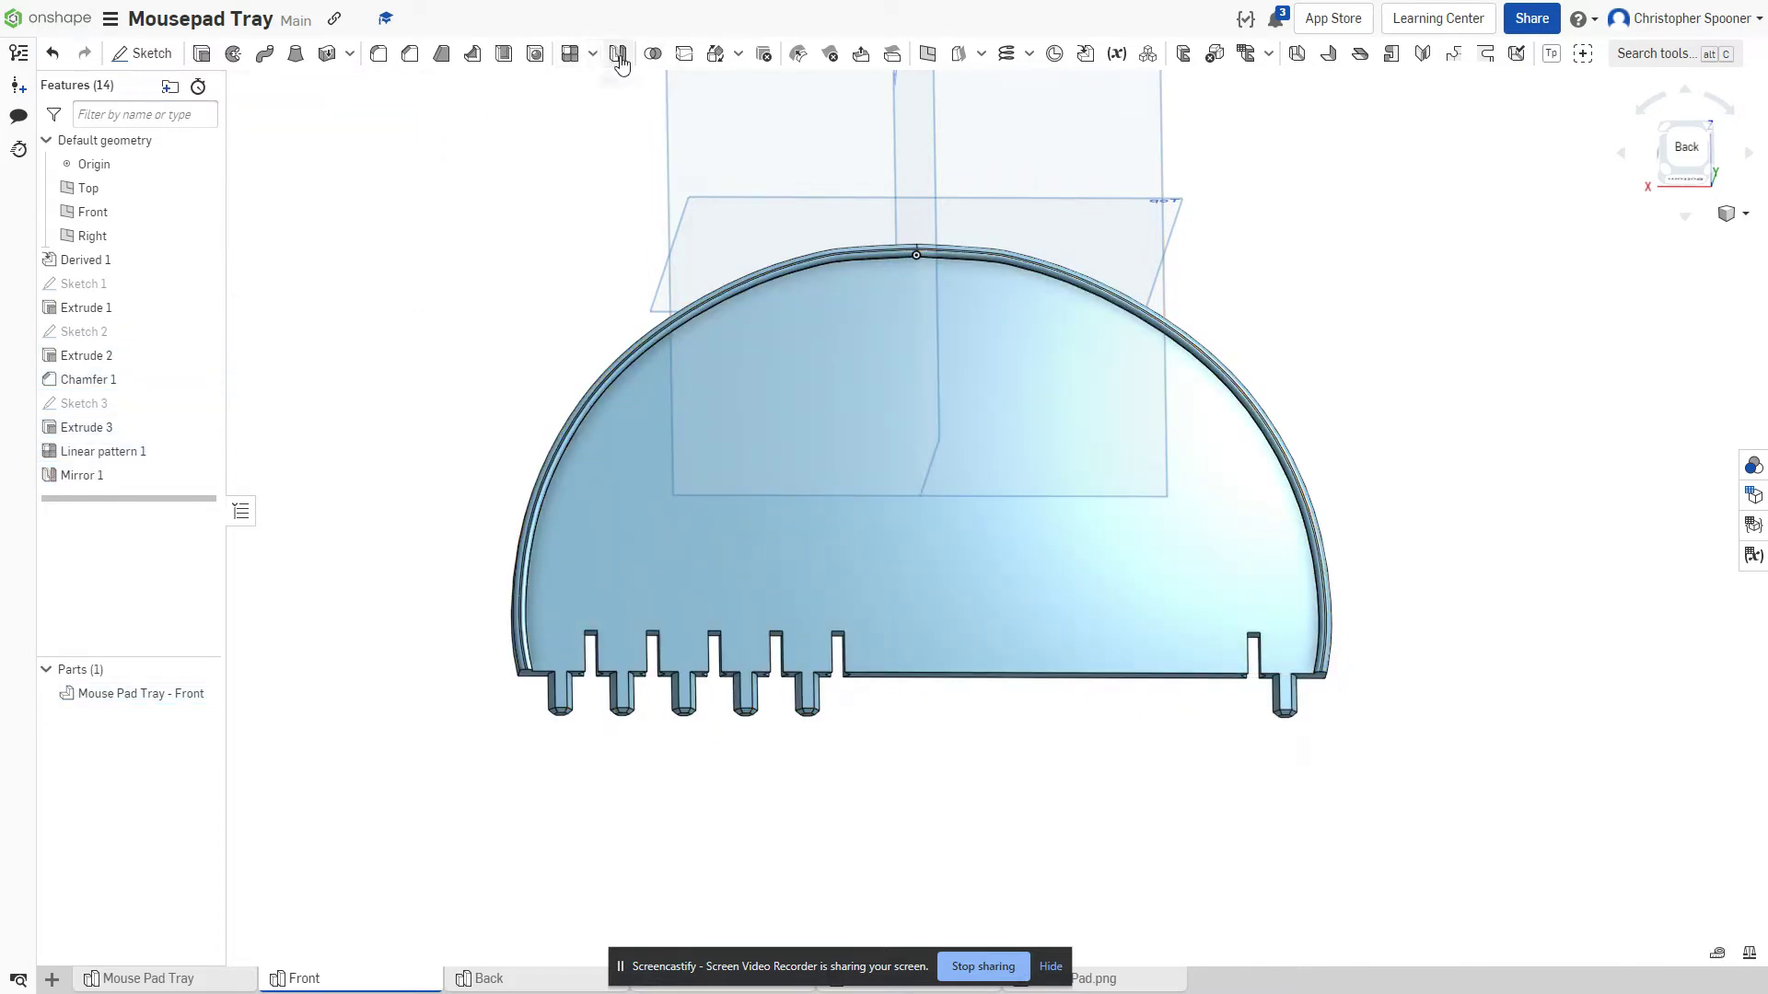
- Start a linear feature pattern of Mirror 1 with the tray's long straight edge as its direction
left_click(571, 53)
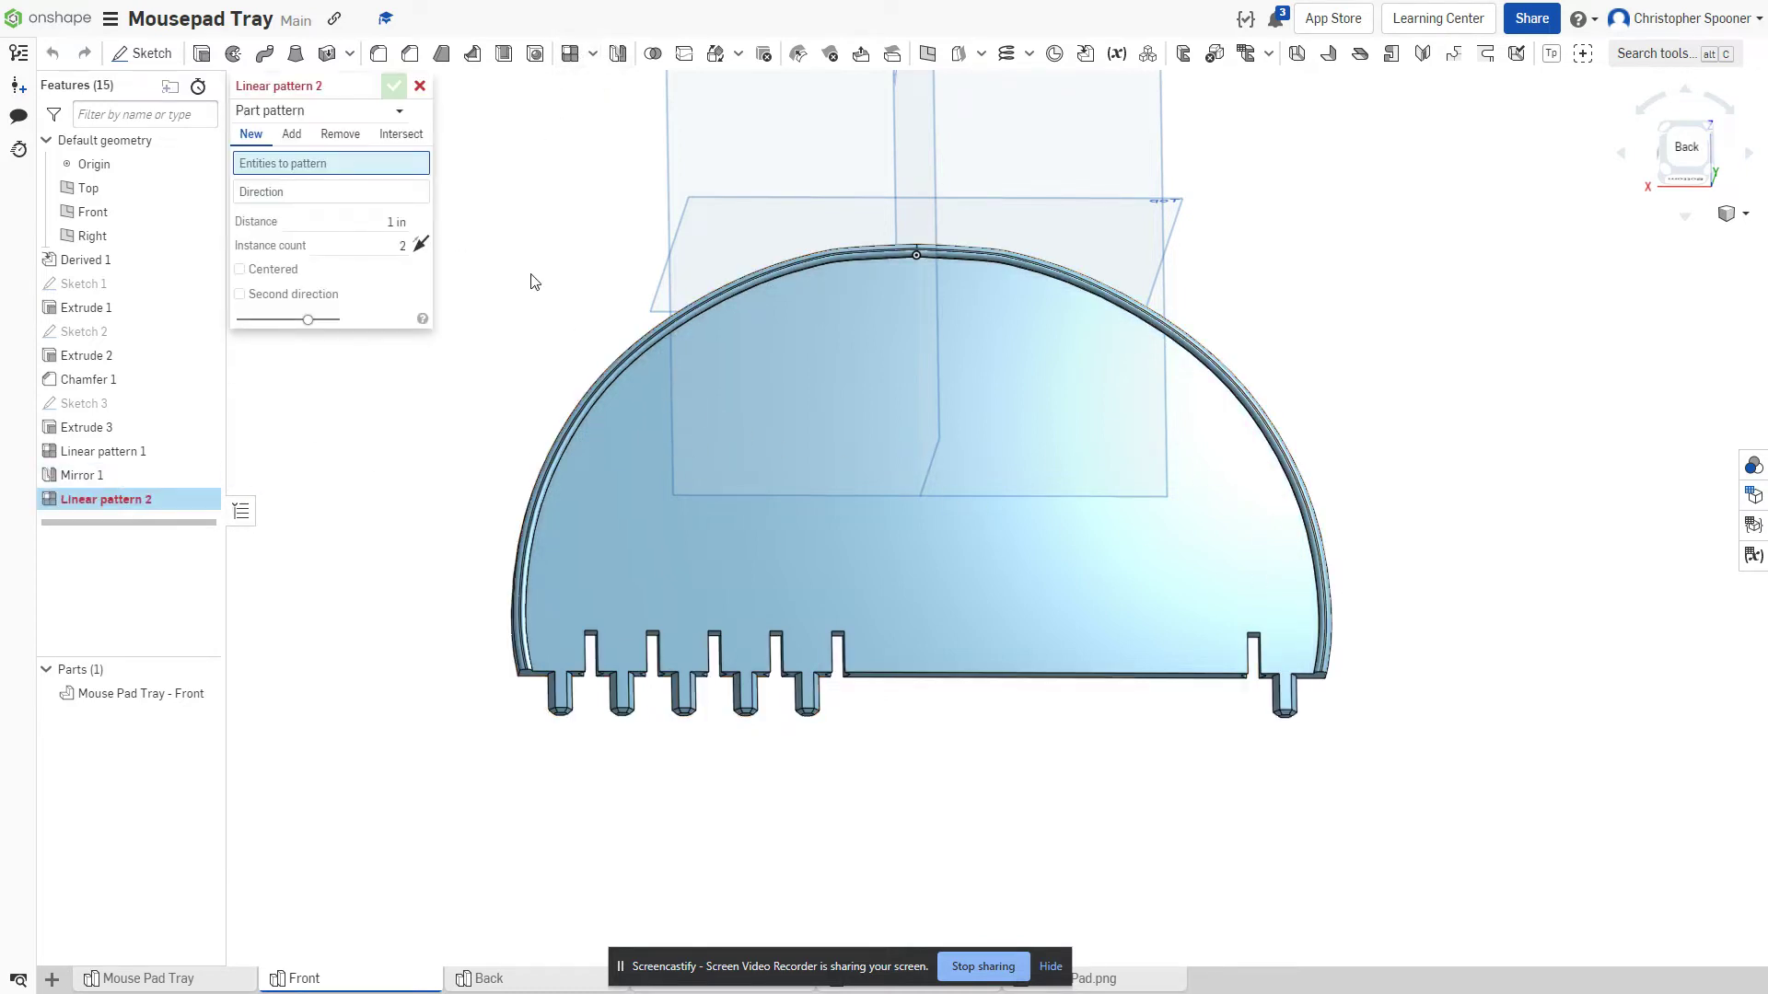
left_click(291, 115)
left_click(276, 162)
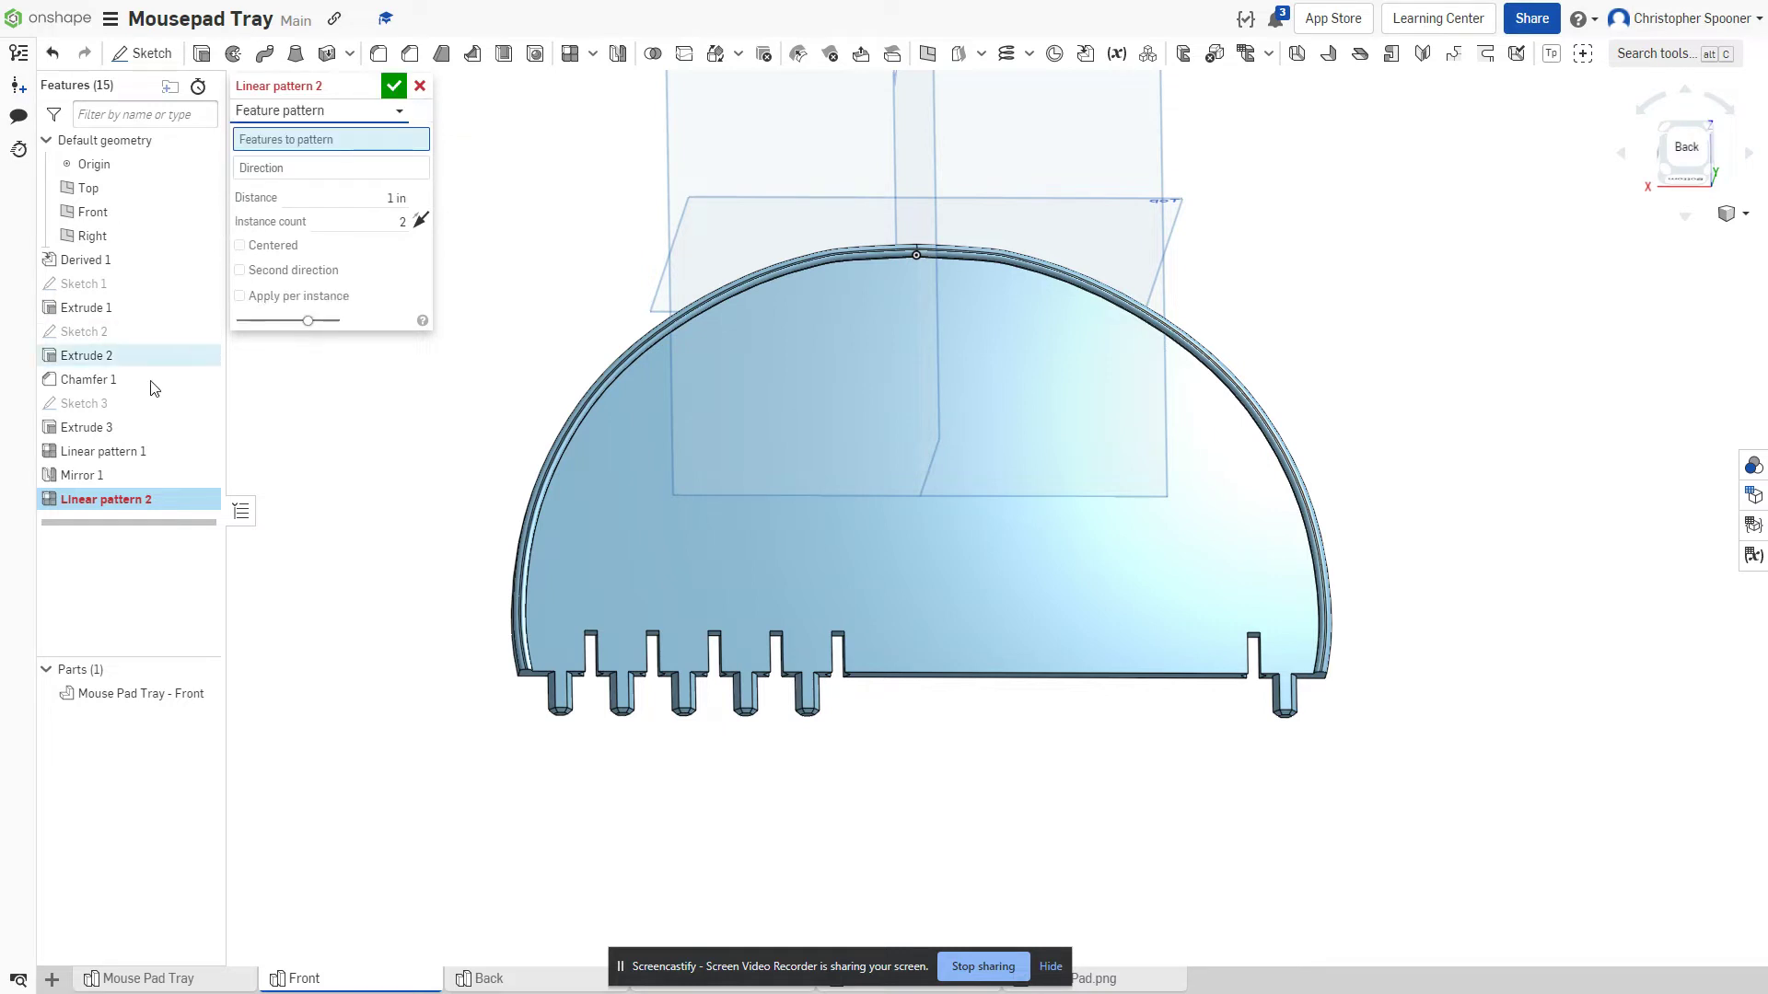
left_click(82, 475)
left_click(335, 180)
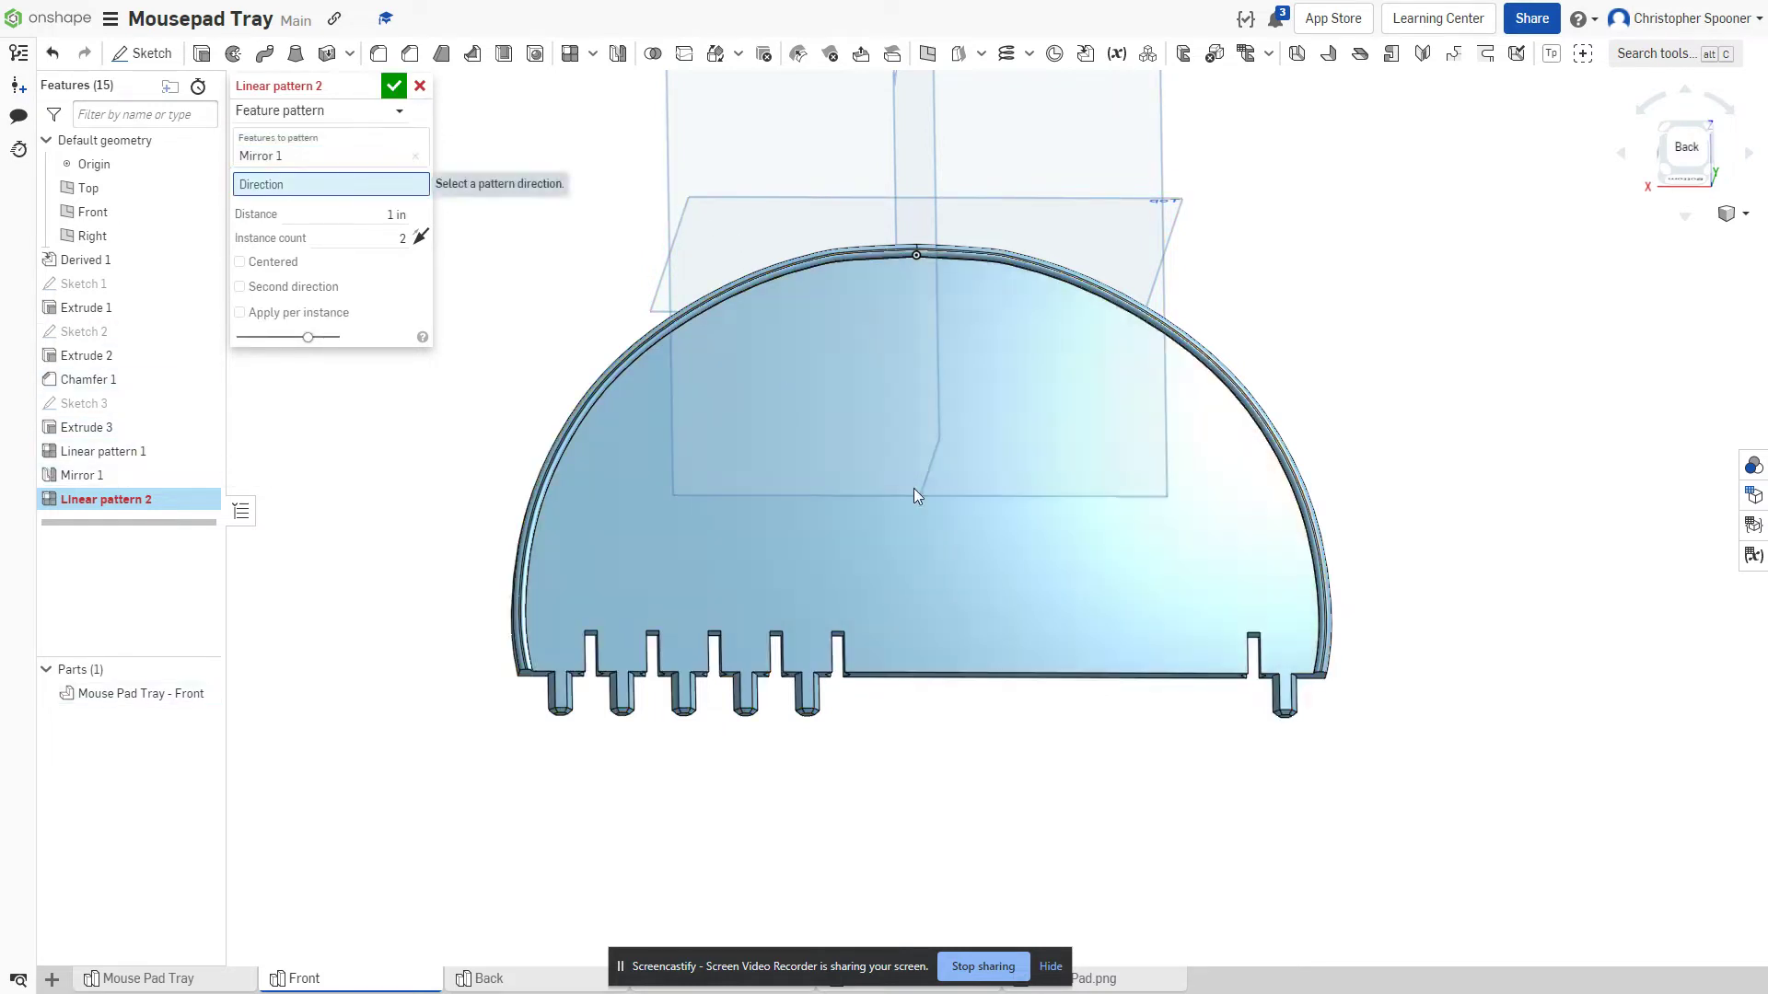
left_click(1082, 676)
- Apply the pattern of the mirrored peg and socket per instance and reverse its direction toward the tray's middle
right_click_drag(1188, 762, 1182, 737)
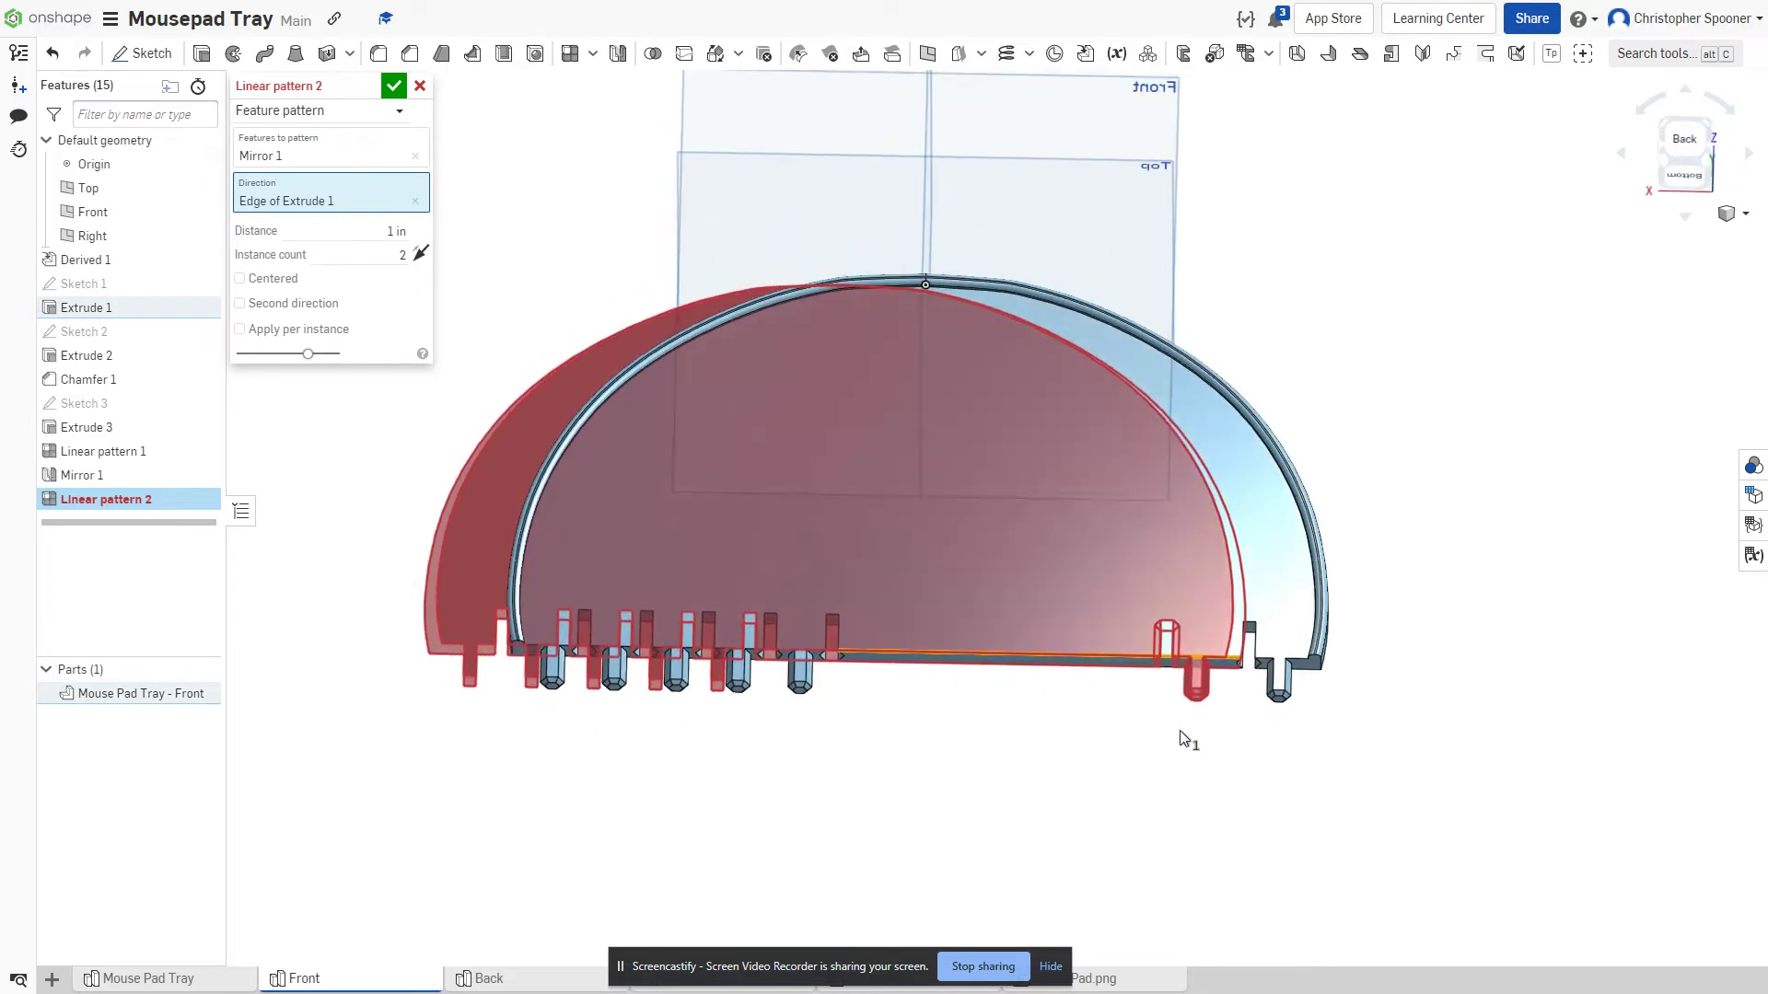
left_click(317, 330)
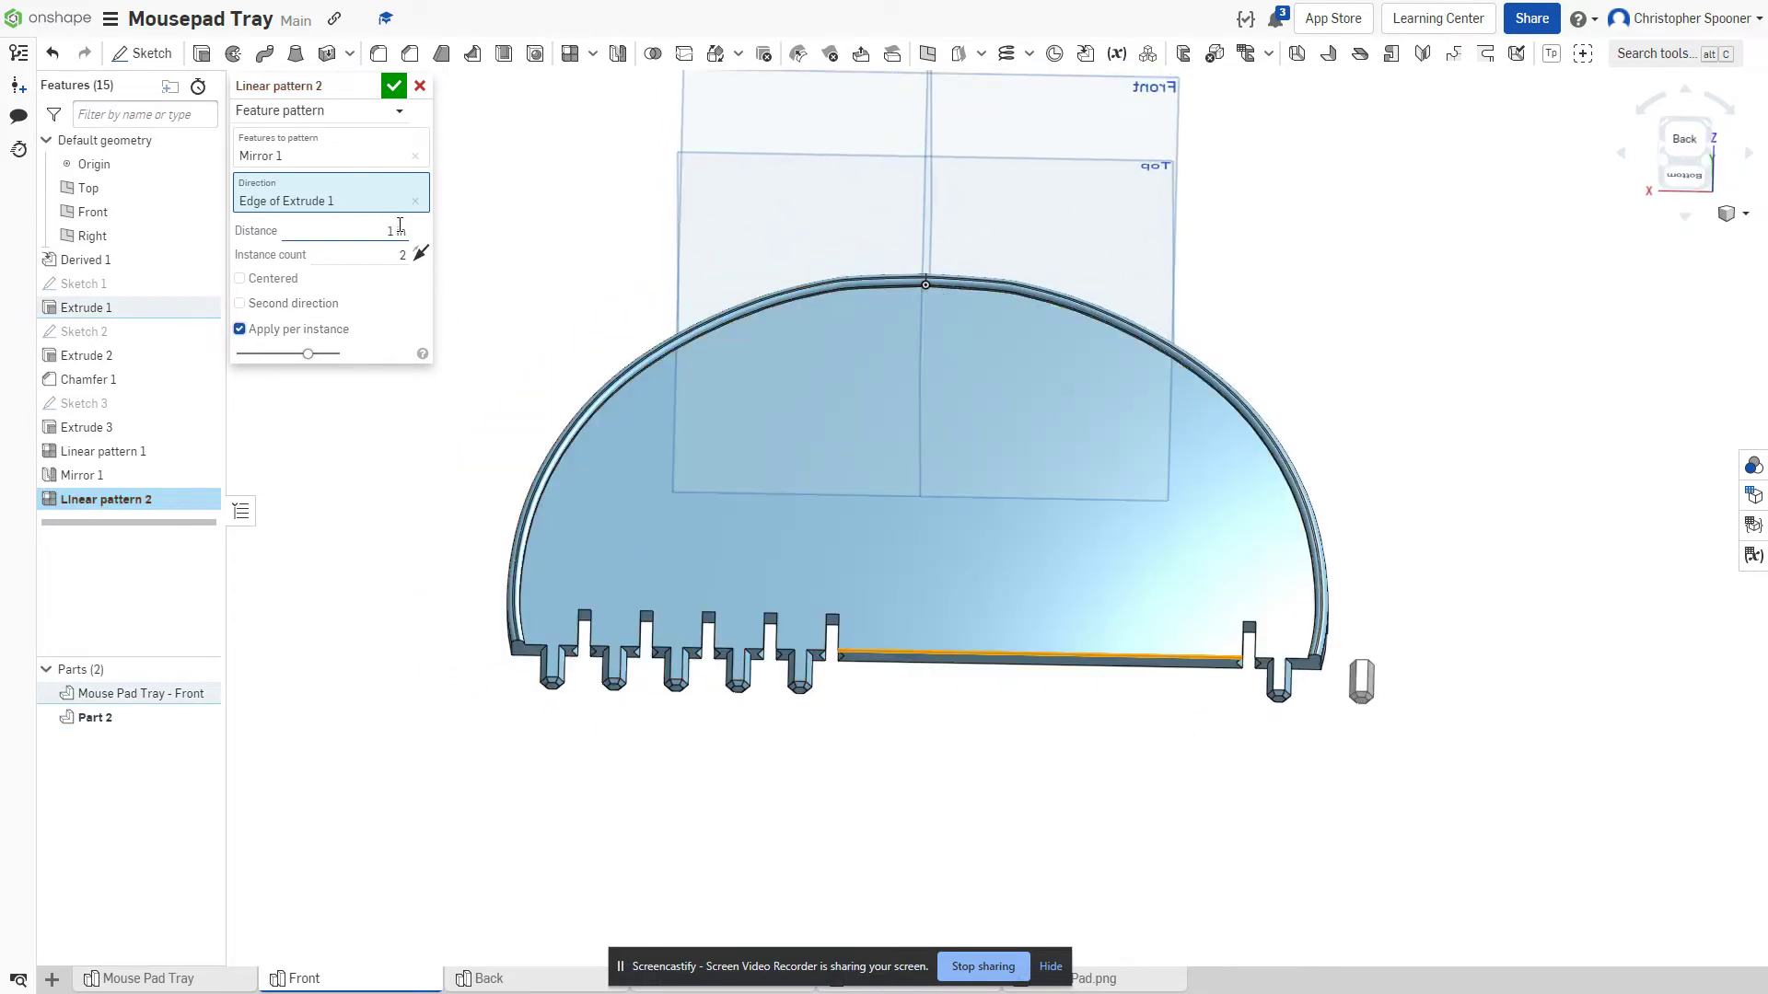
left_click(419, 253)
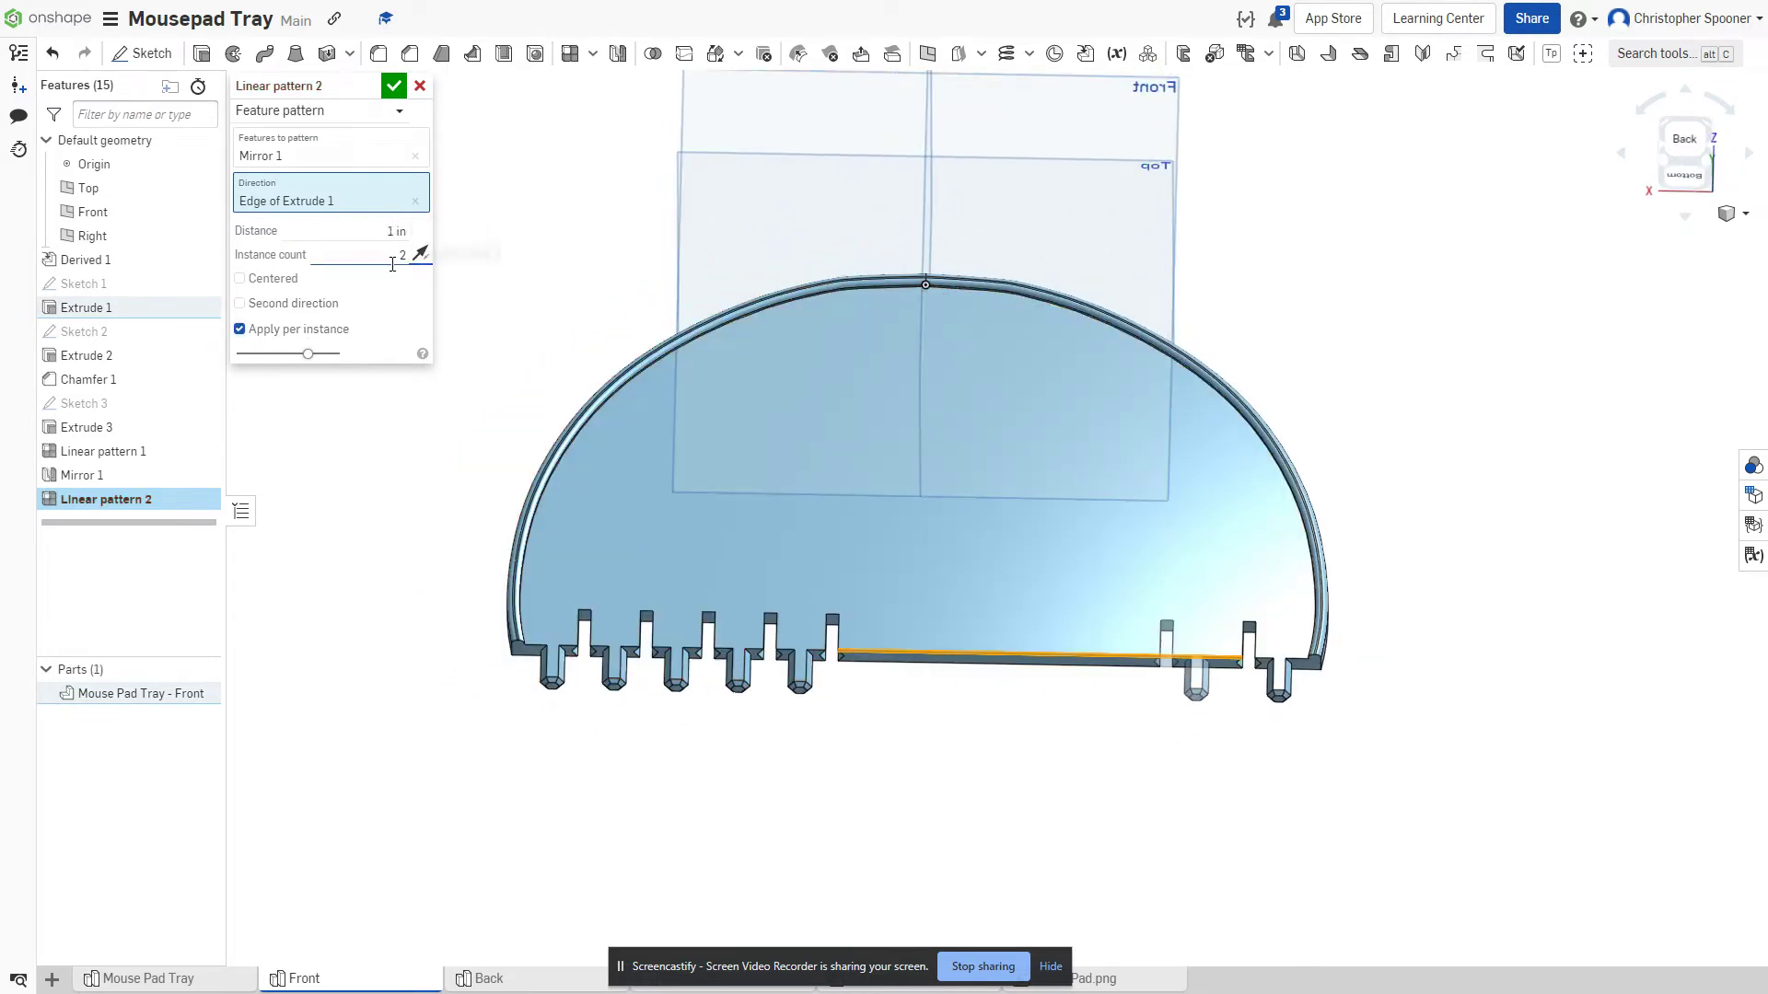
- Set the mirrored peg and socket pattern to 5 instances at 0.75 in spacing and accept it
left_click(392, 228)
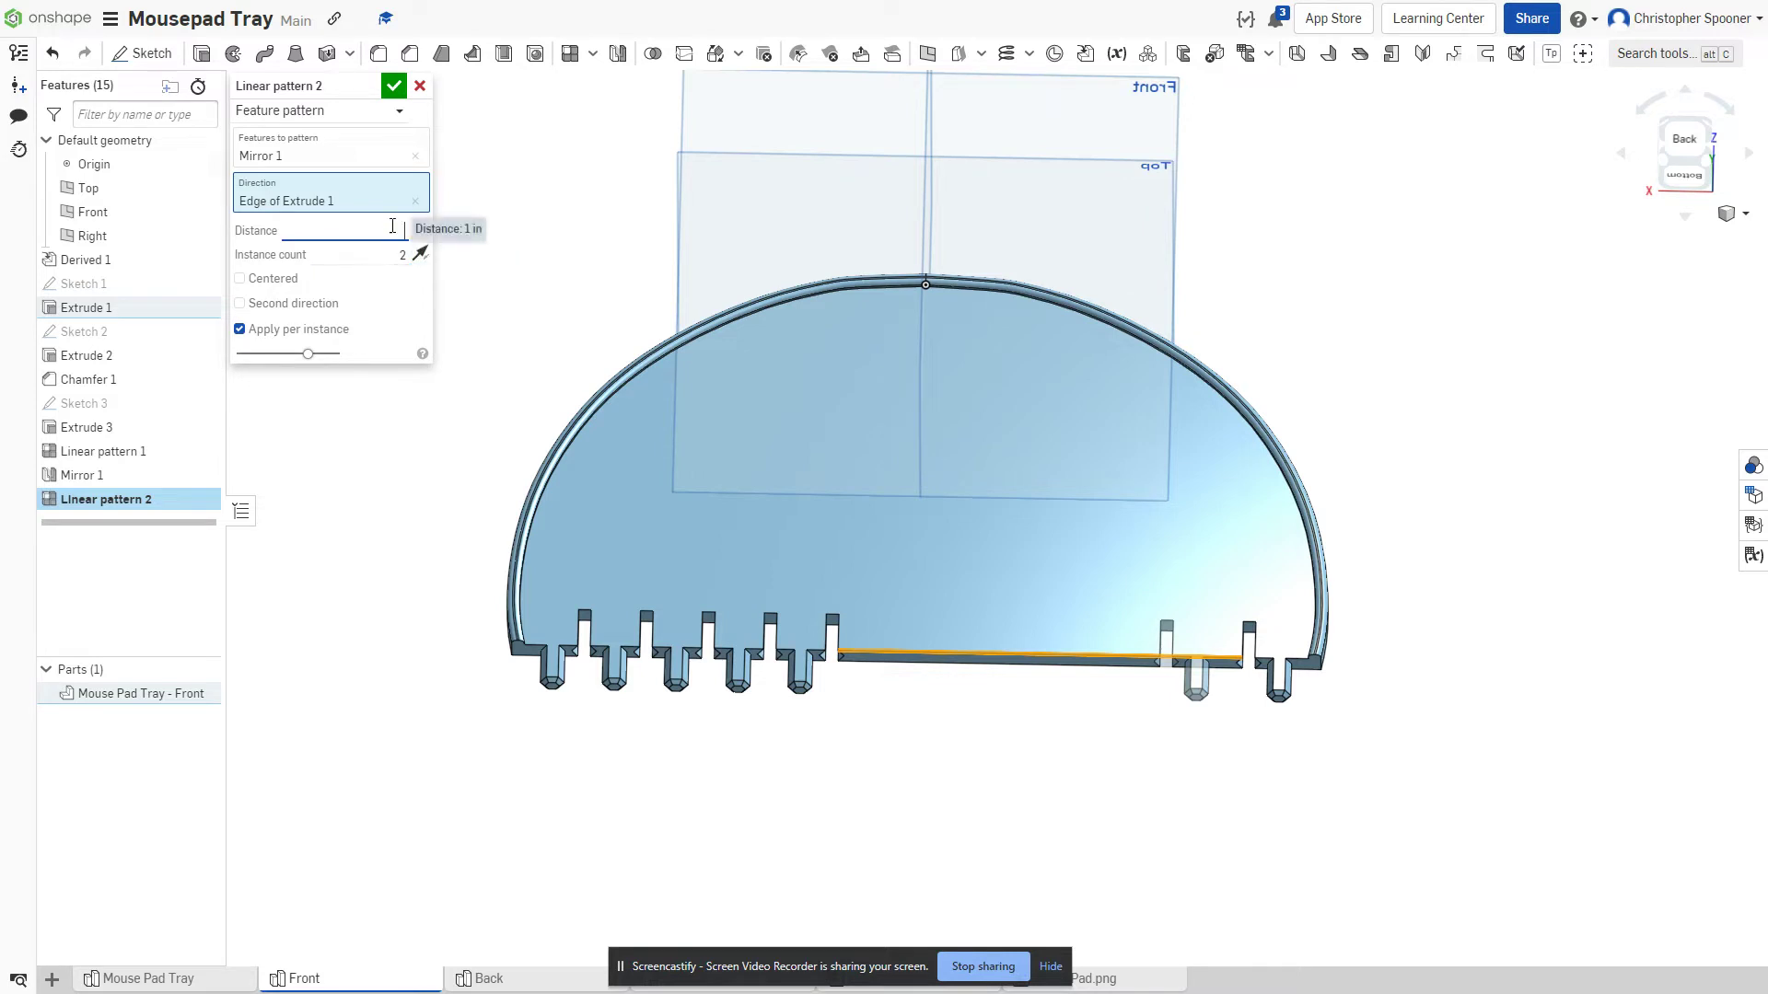
type(".75")
key("Tab")
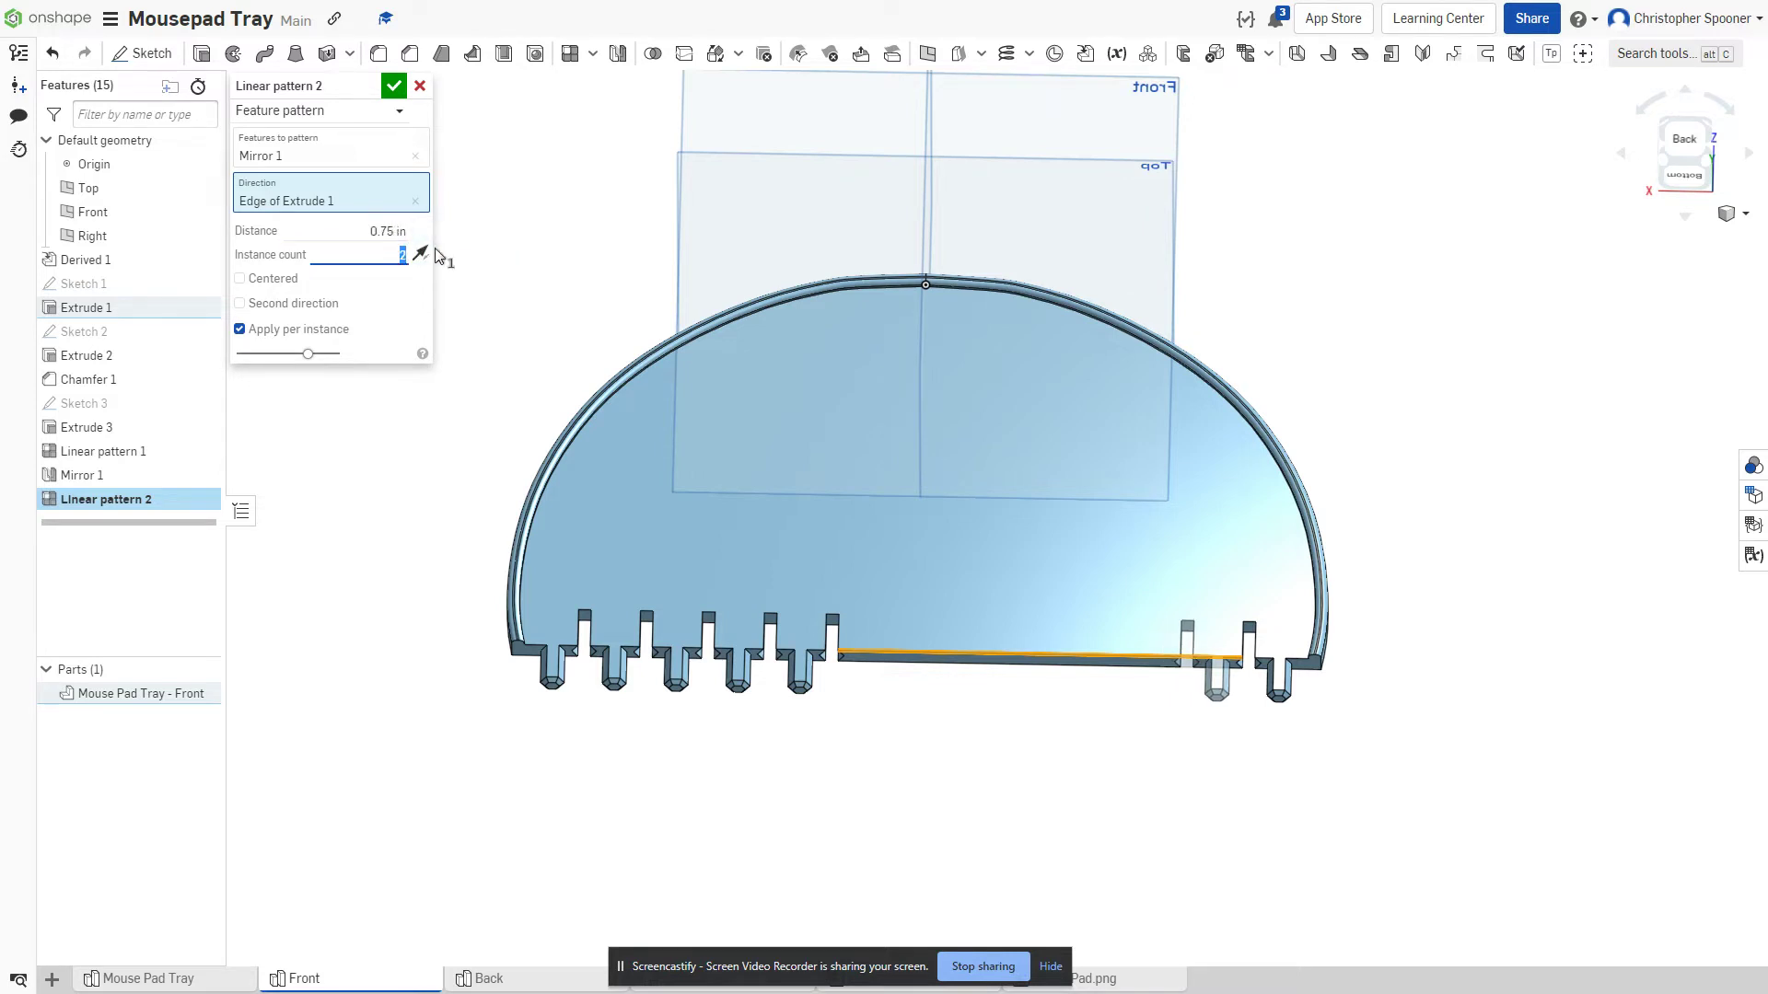
key("Return")
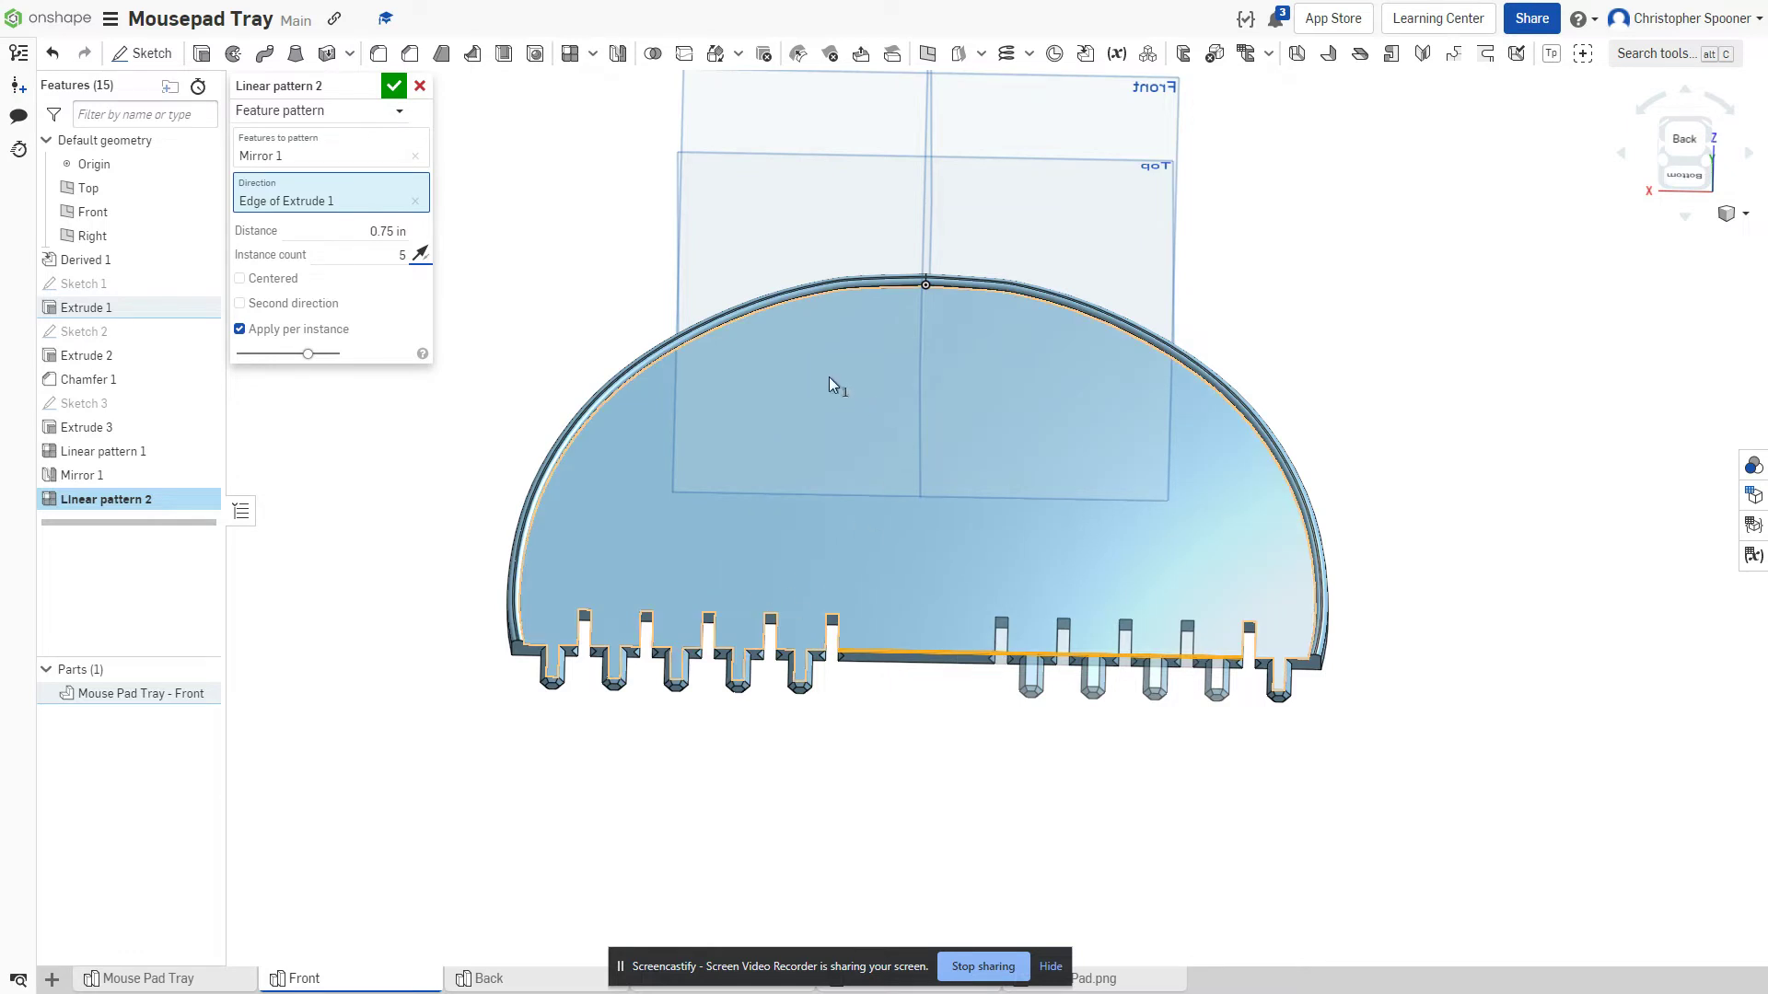
left_click(393, 88)
- Export the tray front as a text-format STL file in millimeters with fine resolution, using the download option
right_click_drag(1472, 319, 1472, 343)
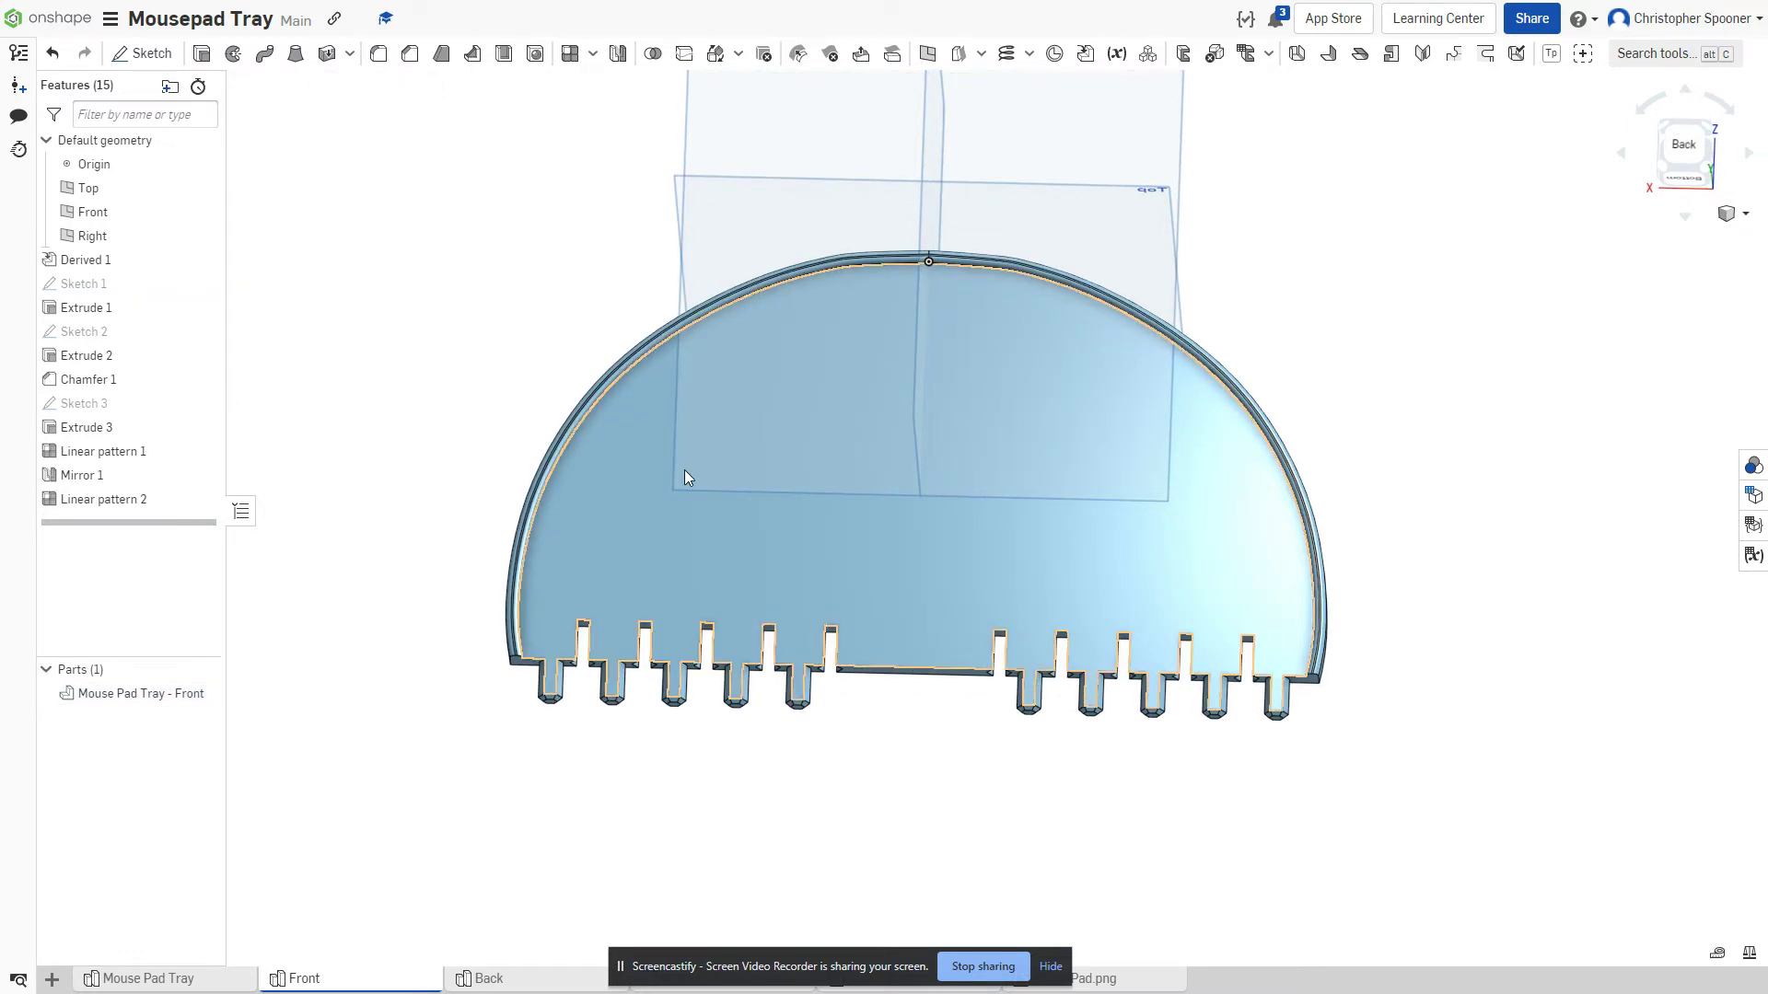
right_click(760, 482)
left_click(810, 258)
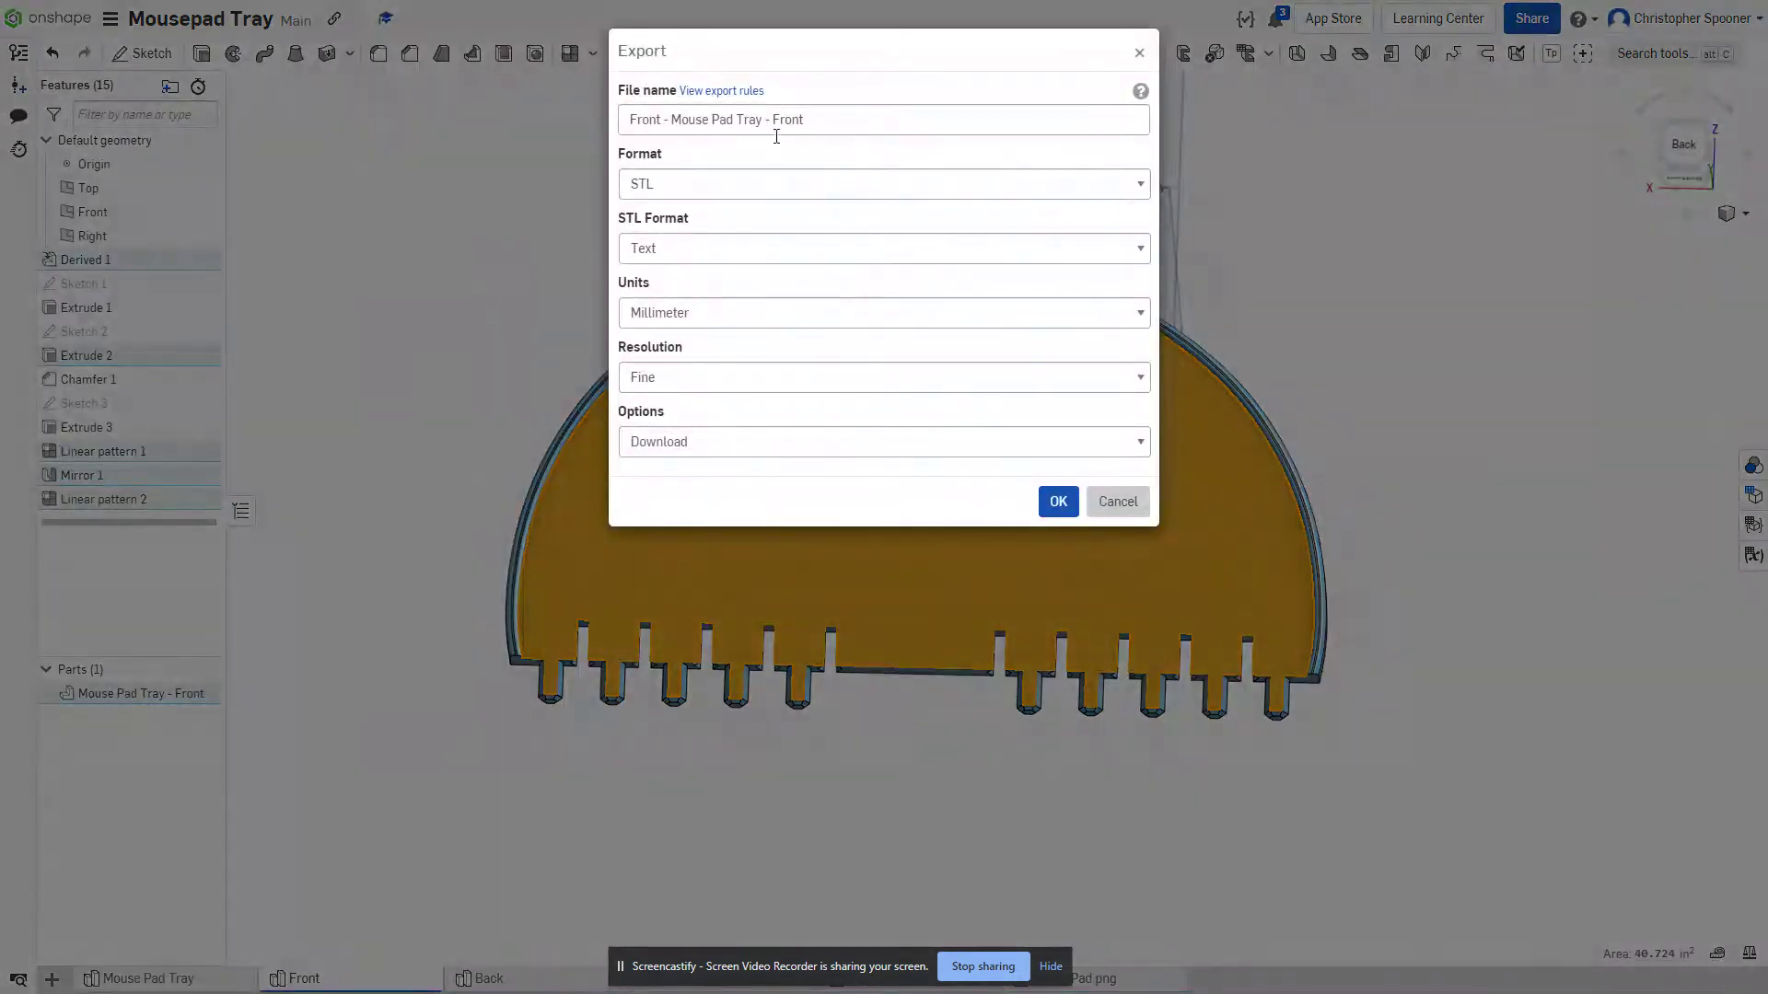
left_click(1058, 501)
- Switch to PrusaSlicer and import Front - Mouse Pad Tray - Front.stl from the Downloads folder
key("alt+Tab")
key("alt+Tab")
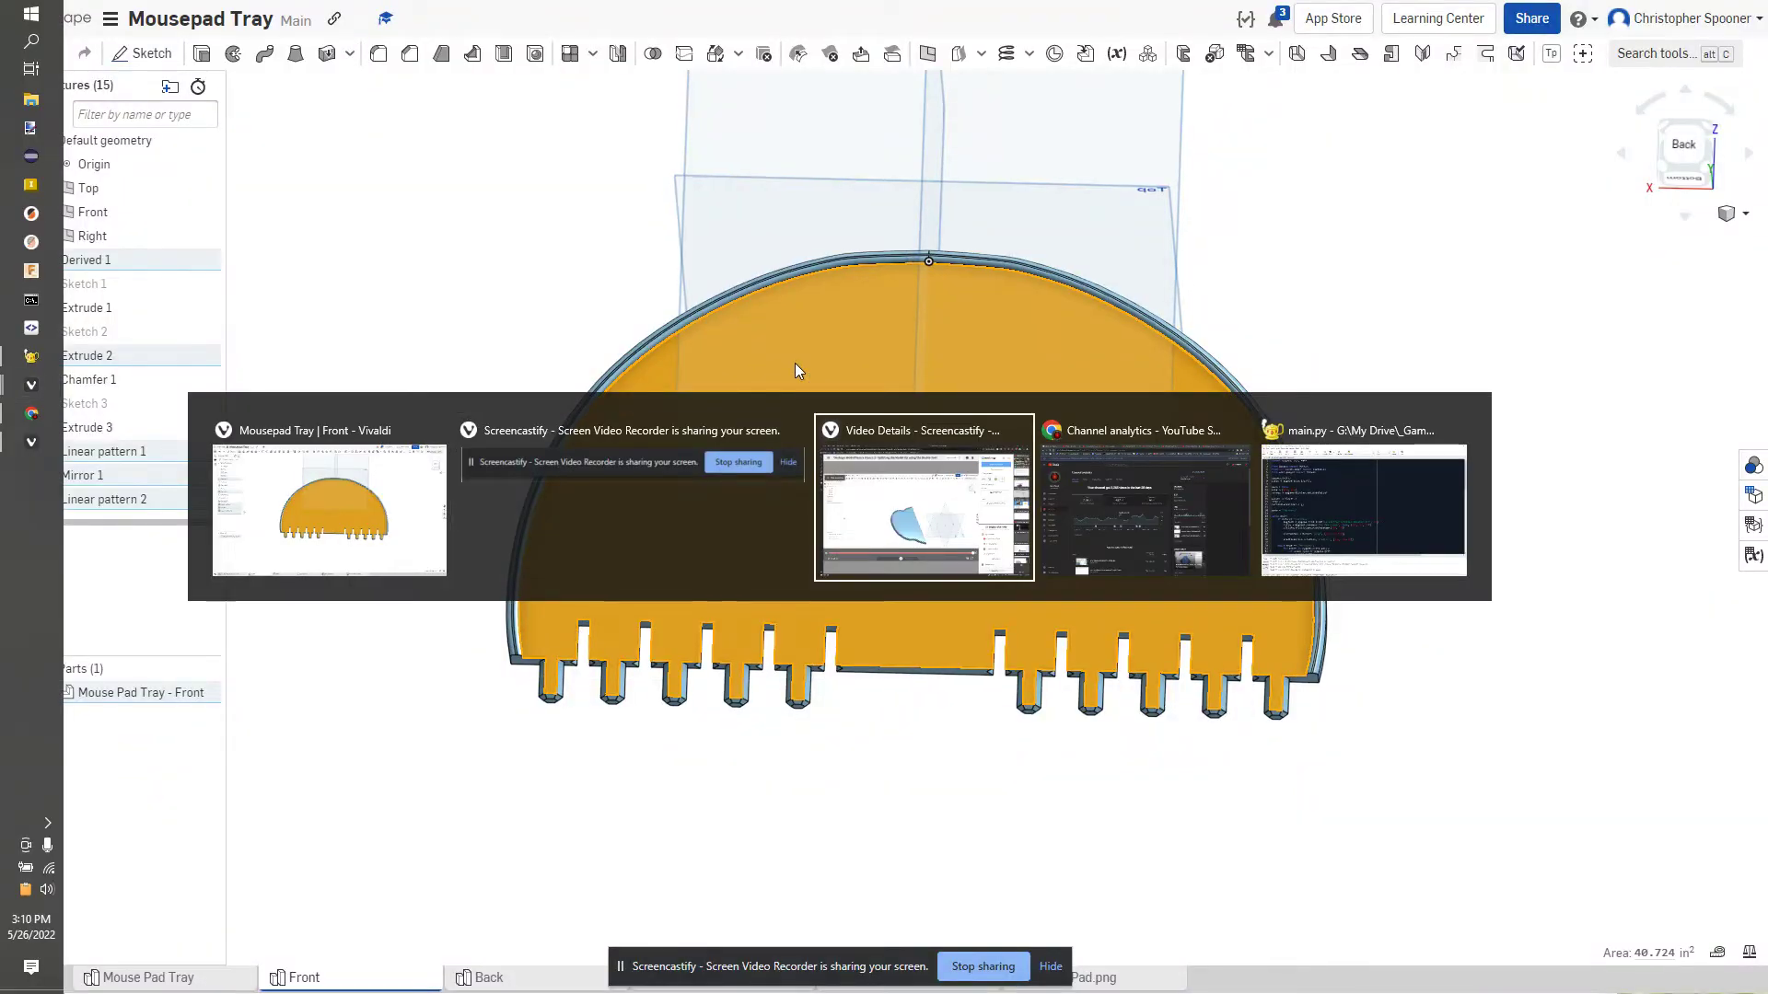
key("alt+Tab")
key("alt+Tab")
key("alt+Tab")
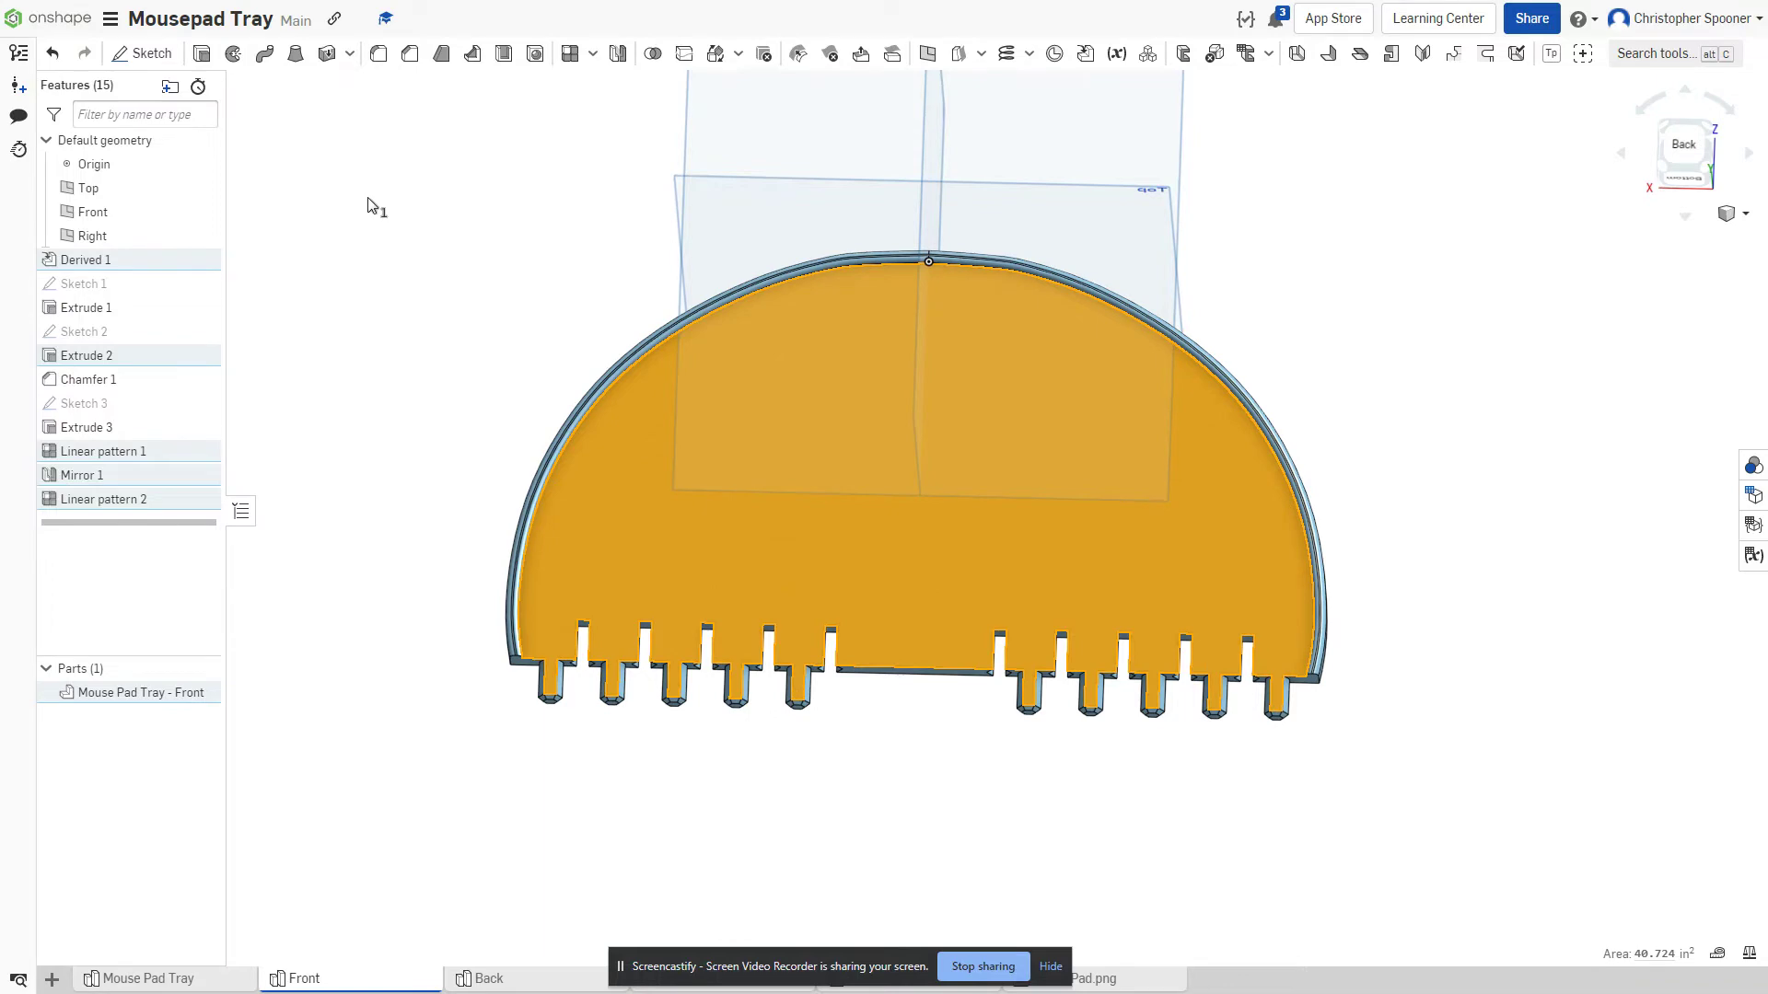
key("F11")
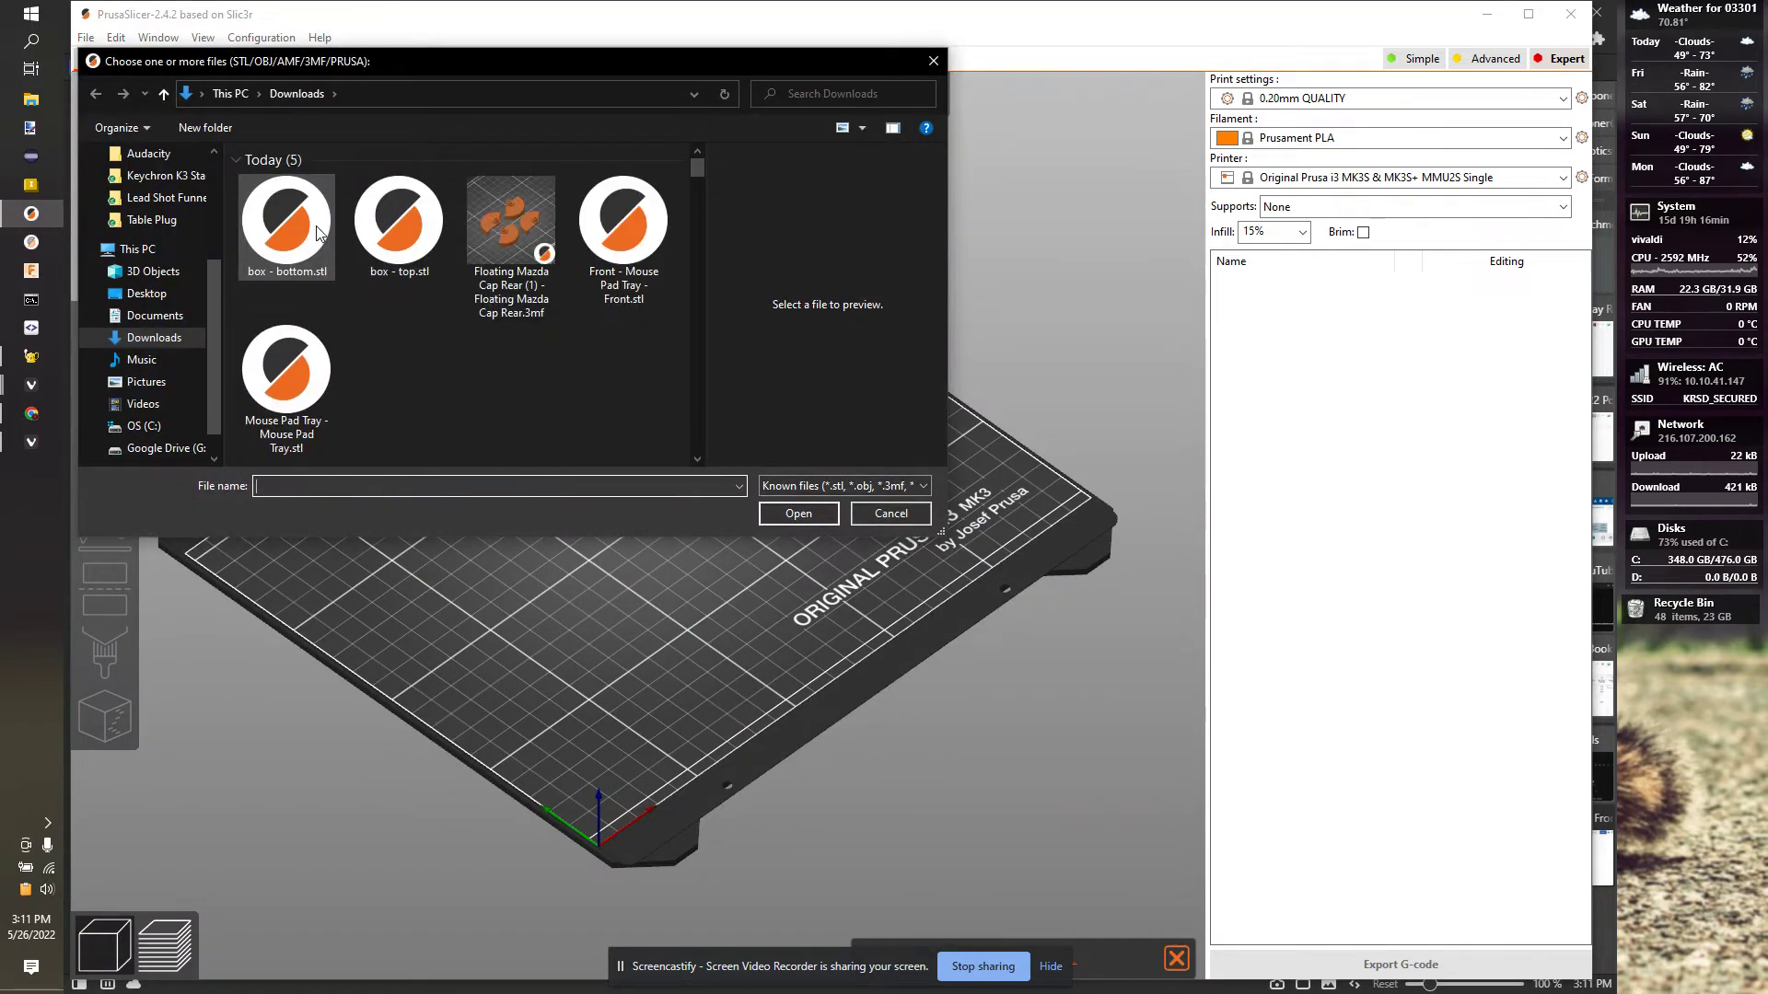
double_click(286, 213)
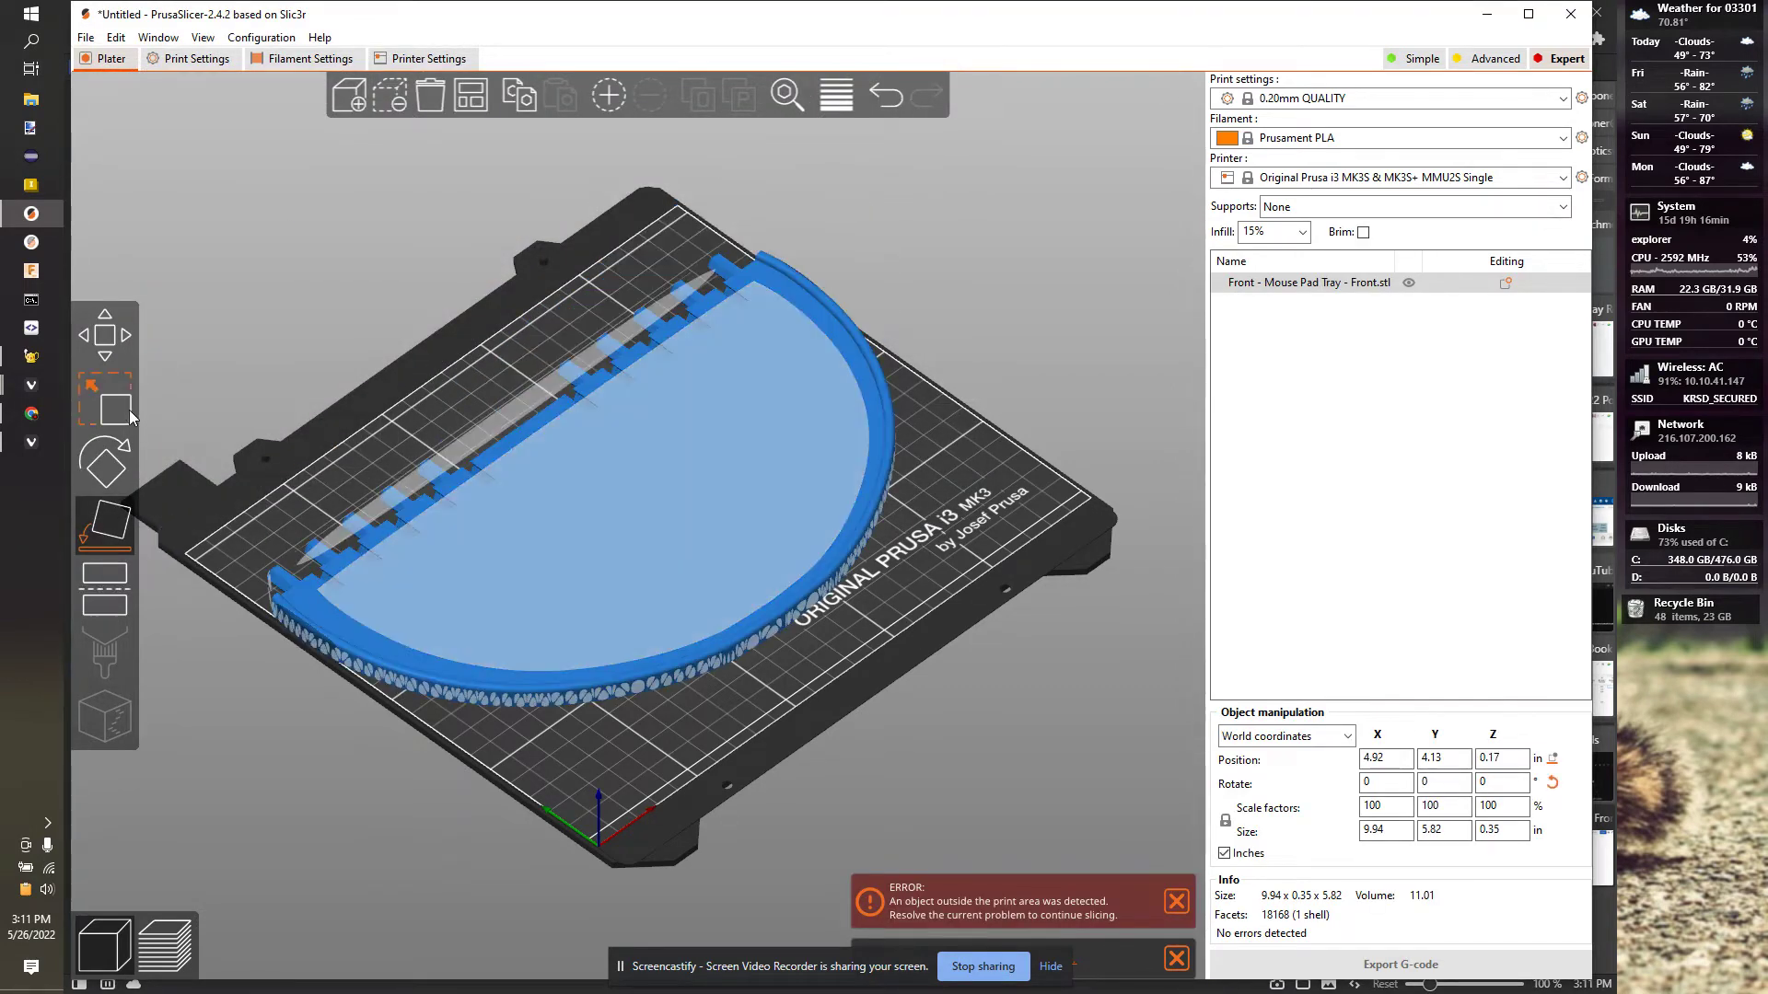
- Rotate the tray front diagonally about its vertical axis and auto-arrange it to fit within the print bed
left_click(105, 465)
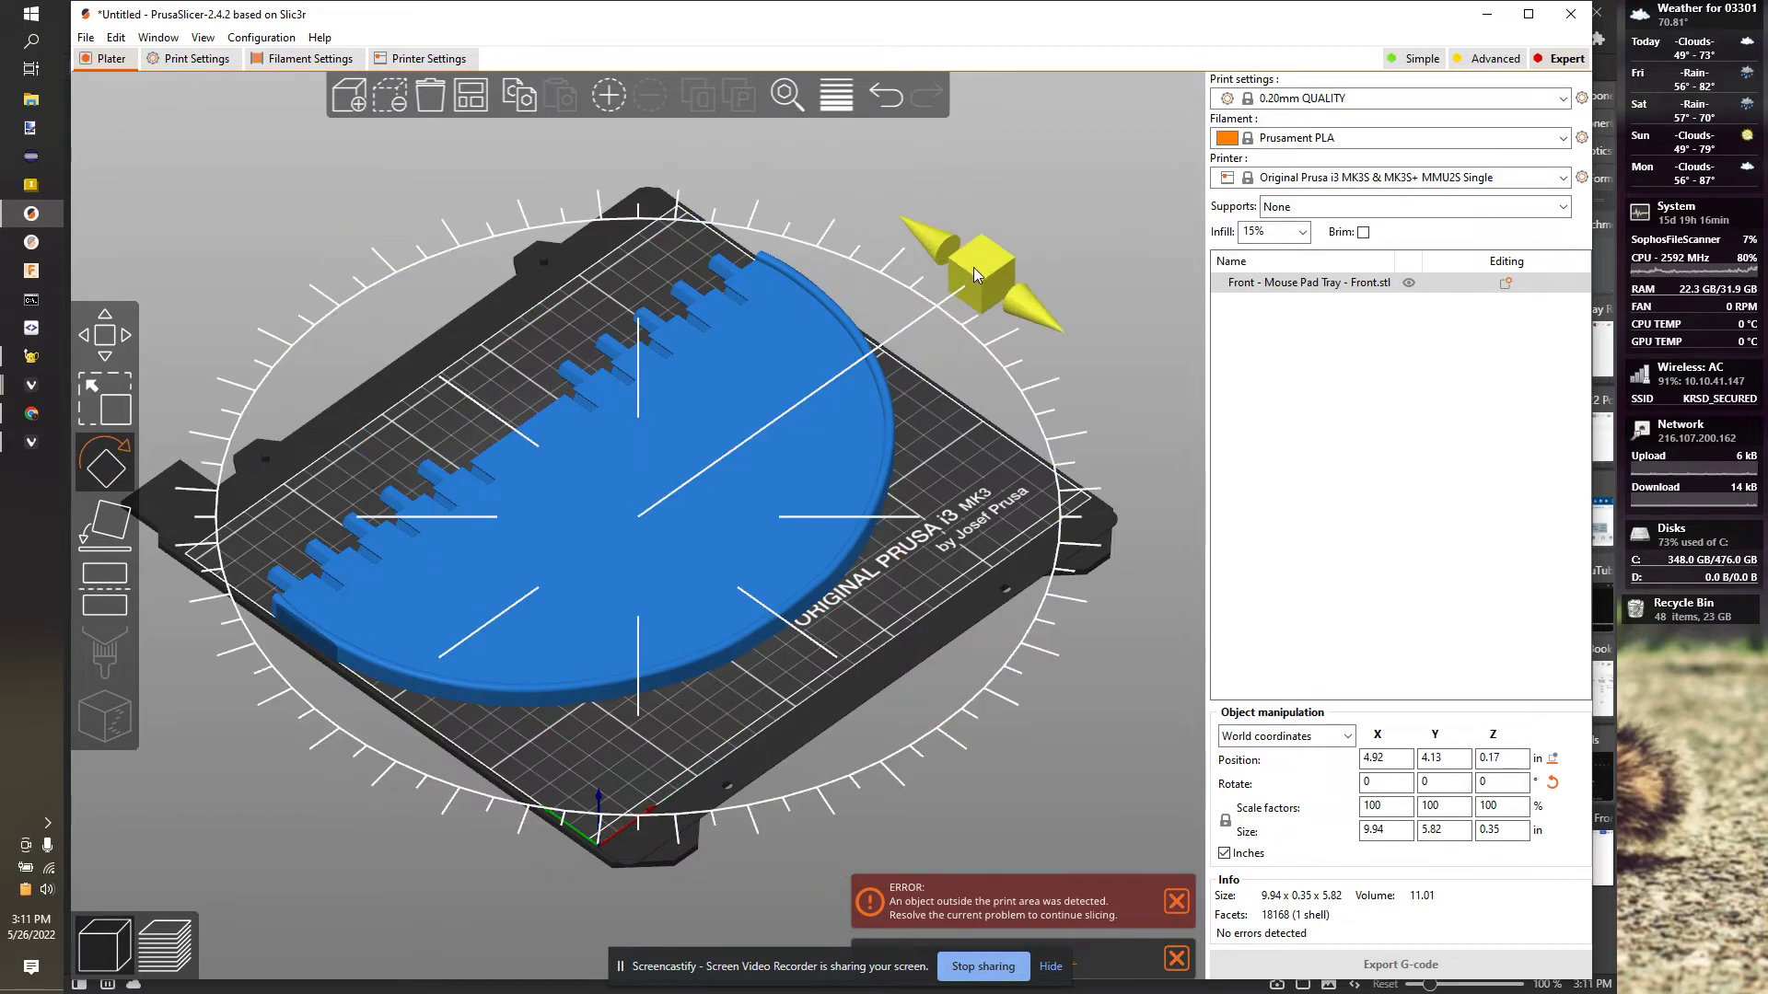
left_click_drag(974, 267, 900, 448)
left_click_drag(986, 473, 986, 465)
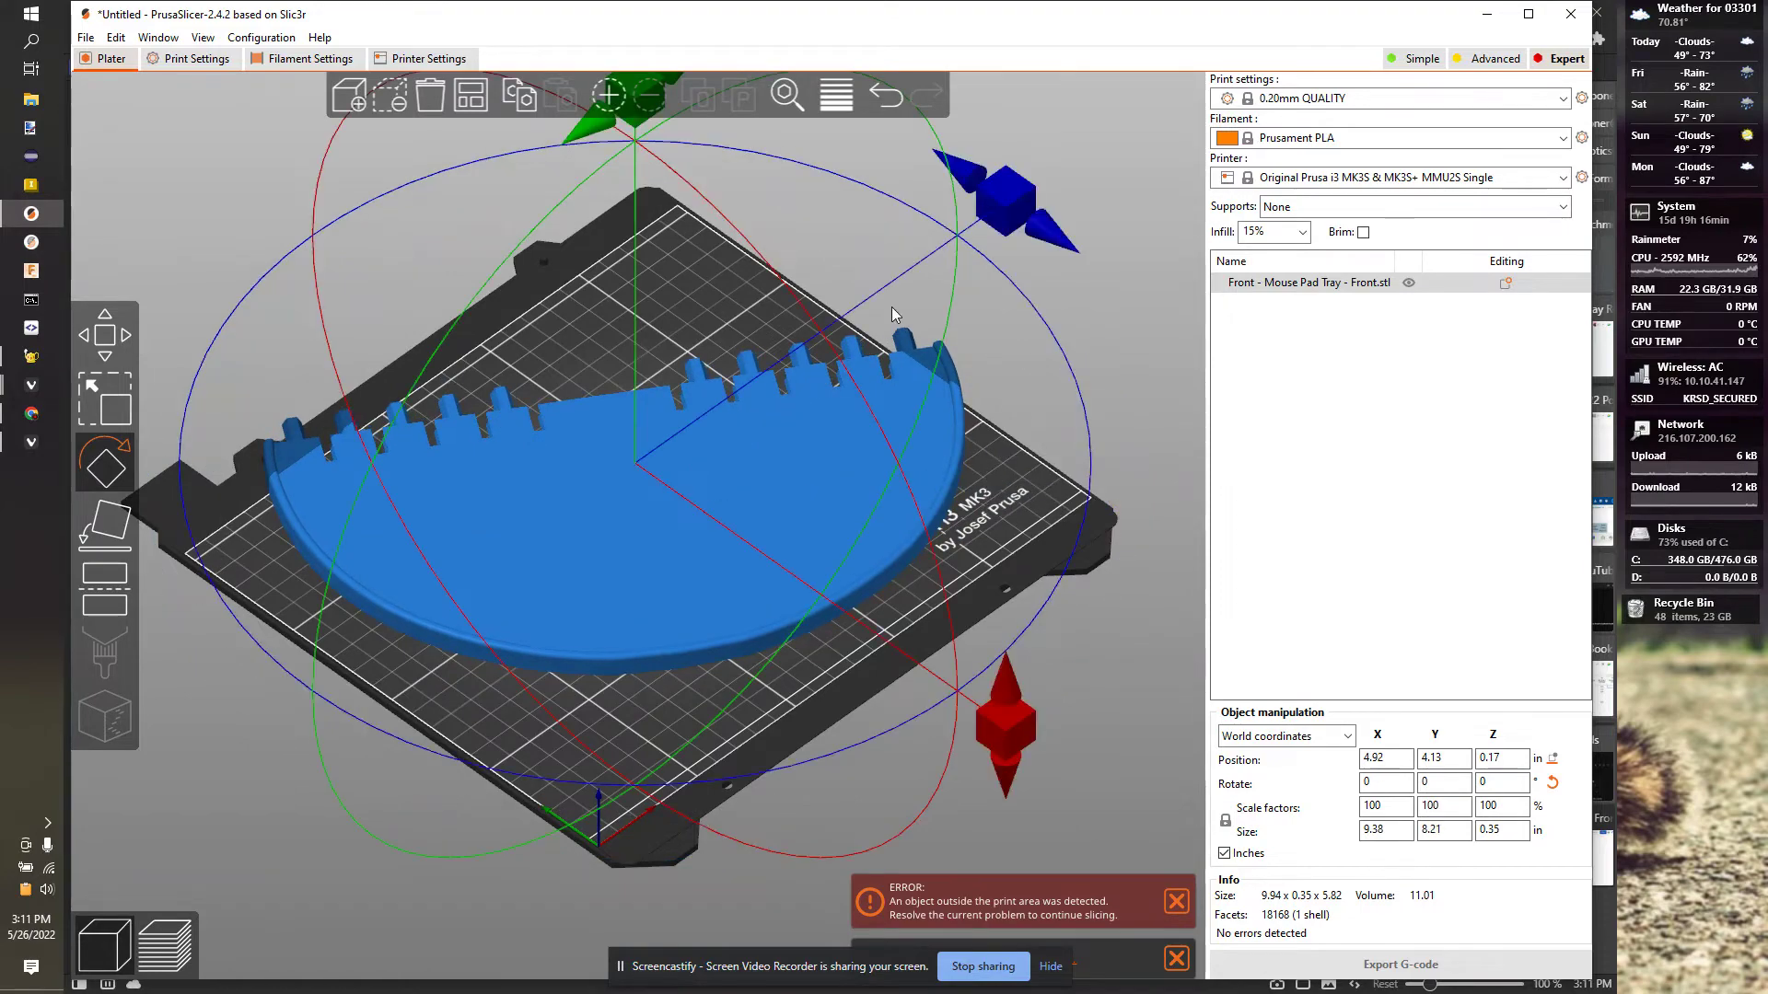
left_click(474, 102)
left_click(208, 287)
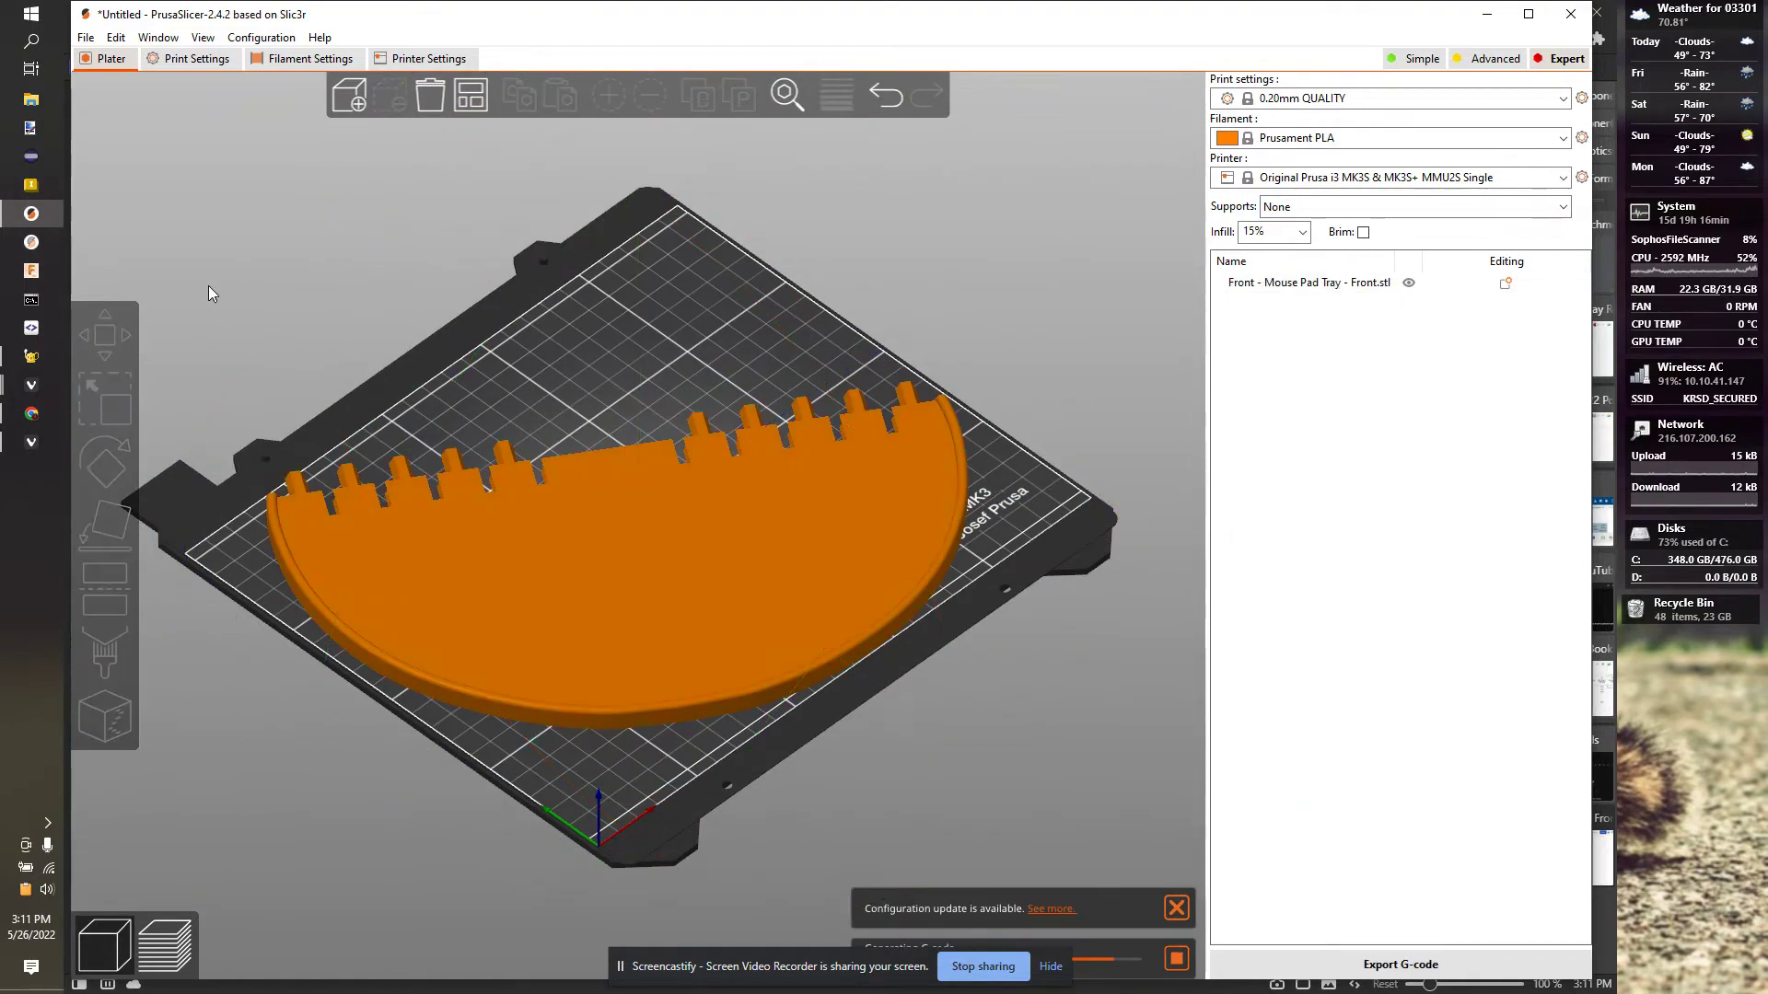
left_click_drag(208, 287, 418, 434)
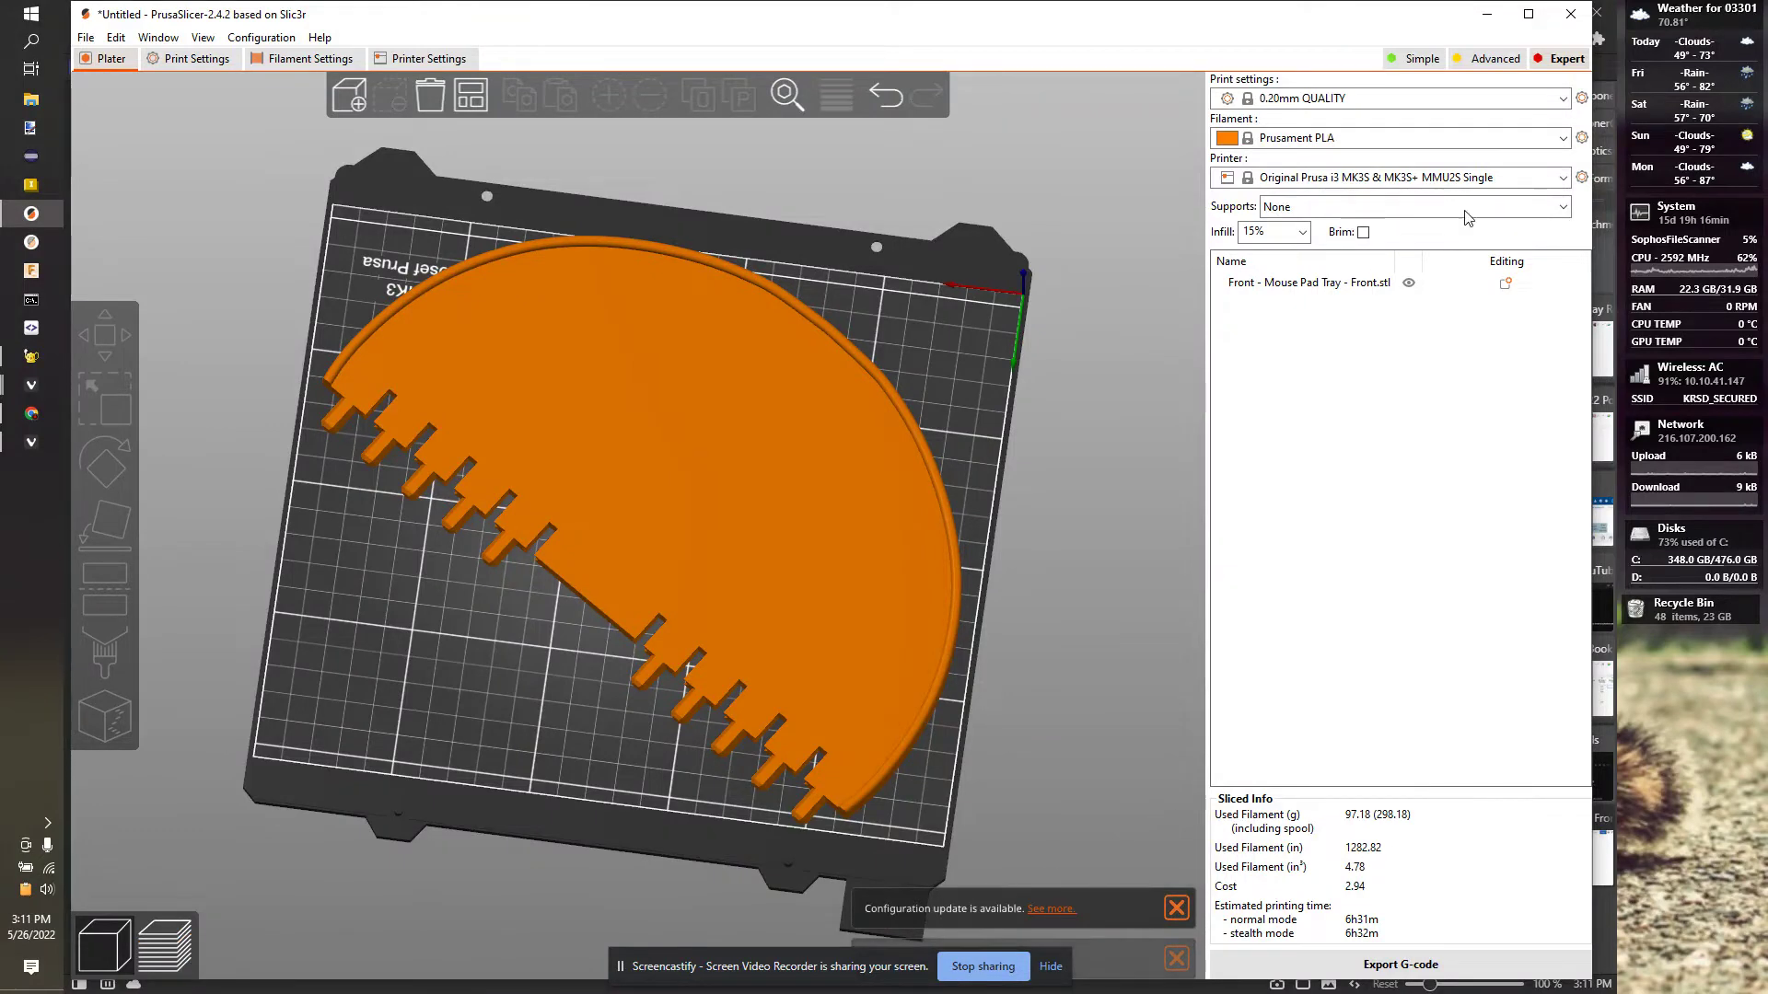
- Set the print profile to 0.30mm DRAFT and inspect how the tray front sits on the bed
left_click(1449, 98)
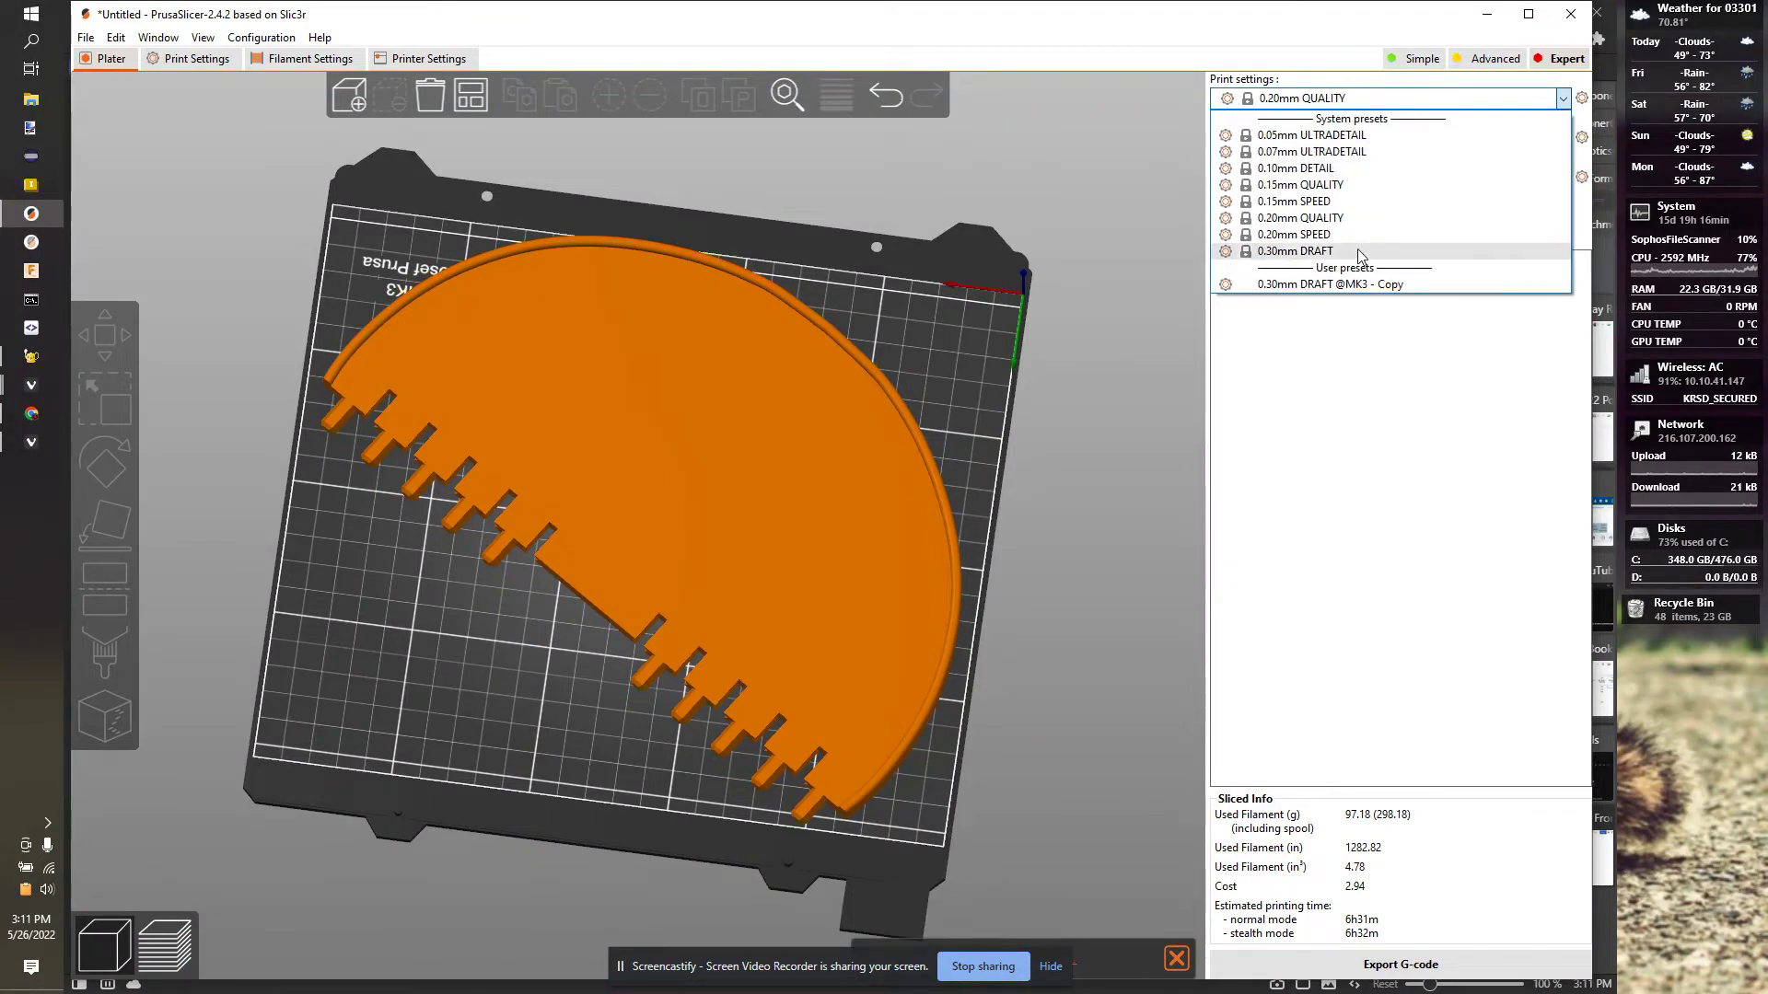
left_click(1081, 453)
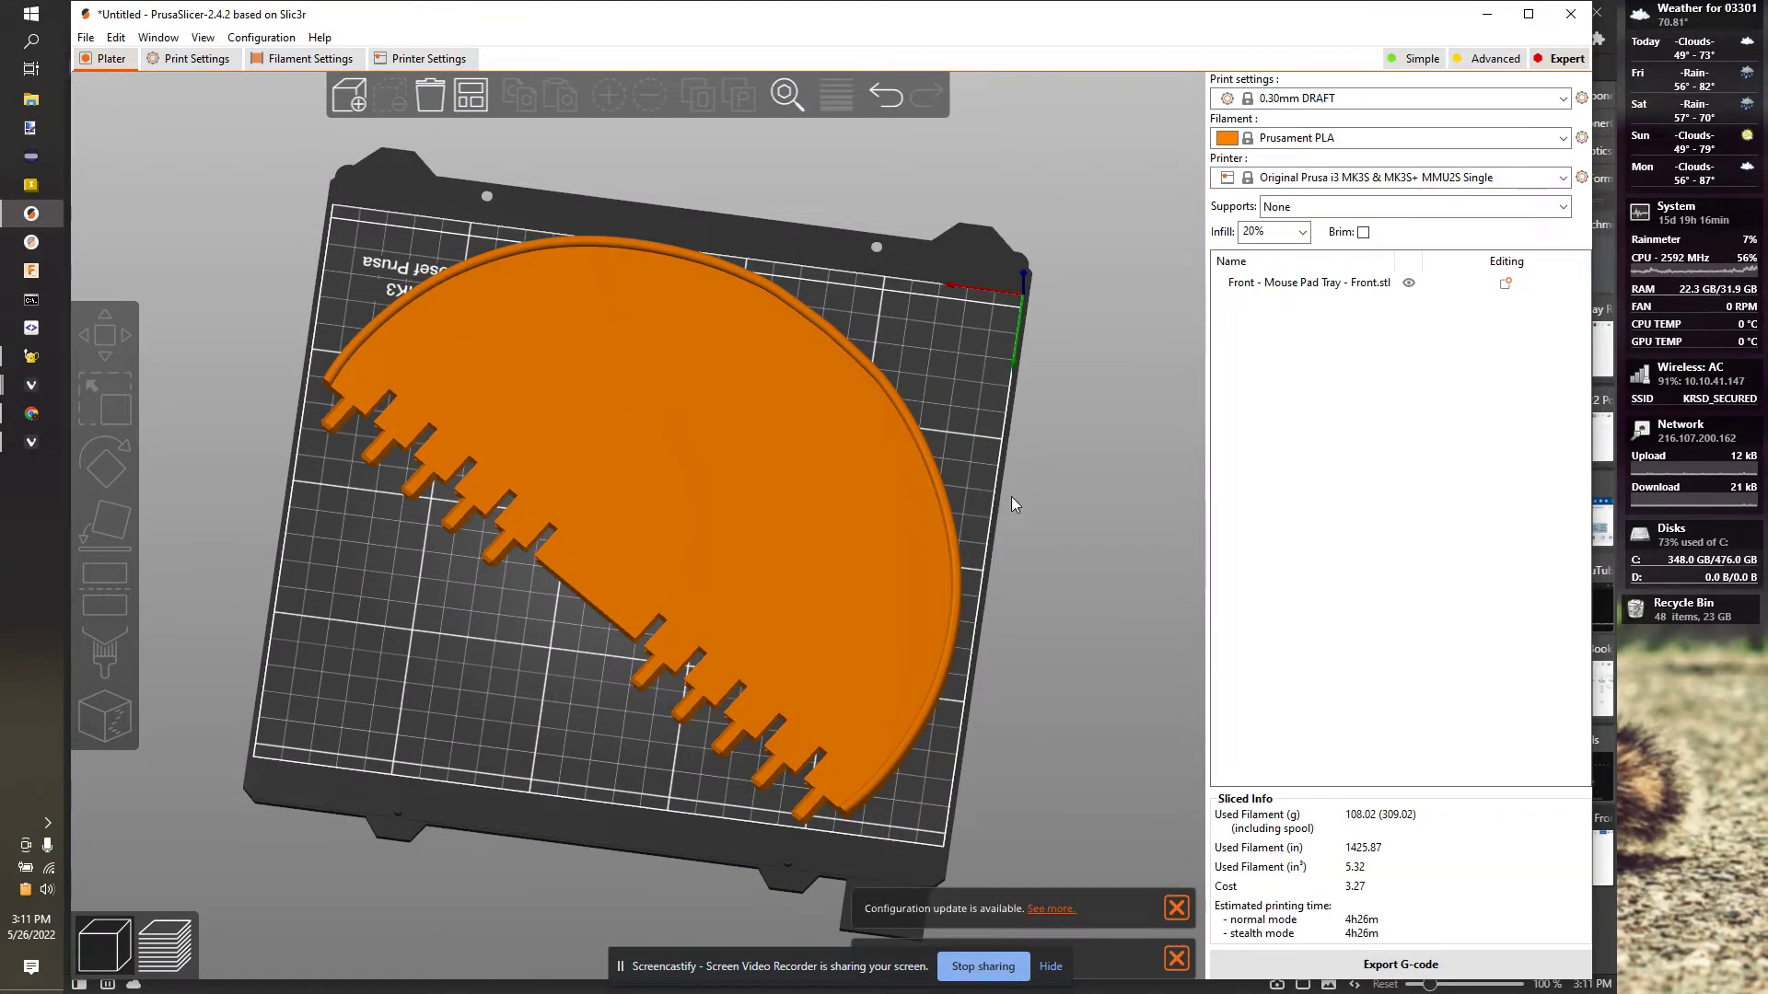
left_click_drag(994, 405, 982, 339)
scroll(768, 637, "up", 7)
left_click_drag(781, 633, 696, 695)
scroll(373, 591, "down", 5)
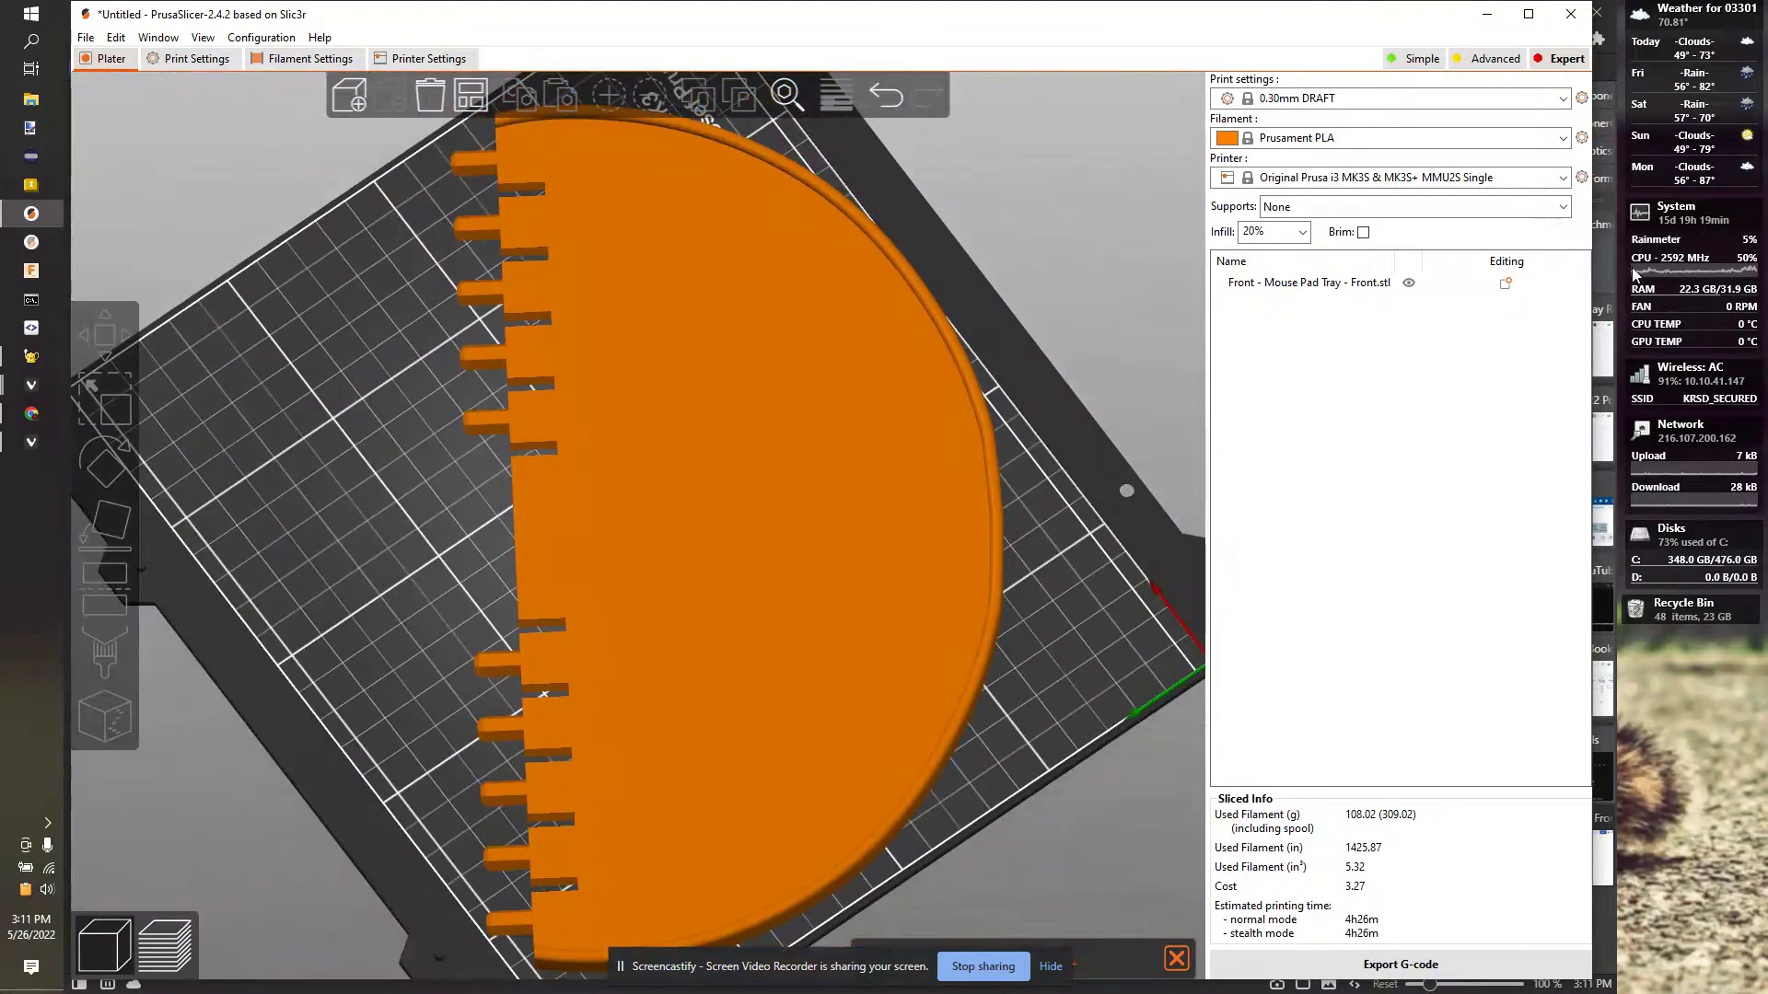
- Try a brim around the tray front in the sliced toolpath preview and turn it off again
left_click(1366, 234)
left_click(165, 944)
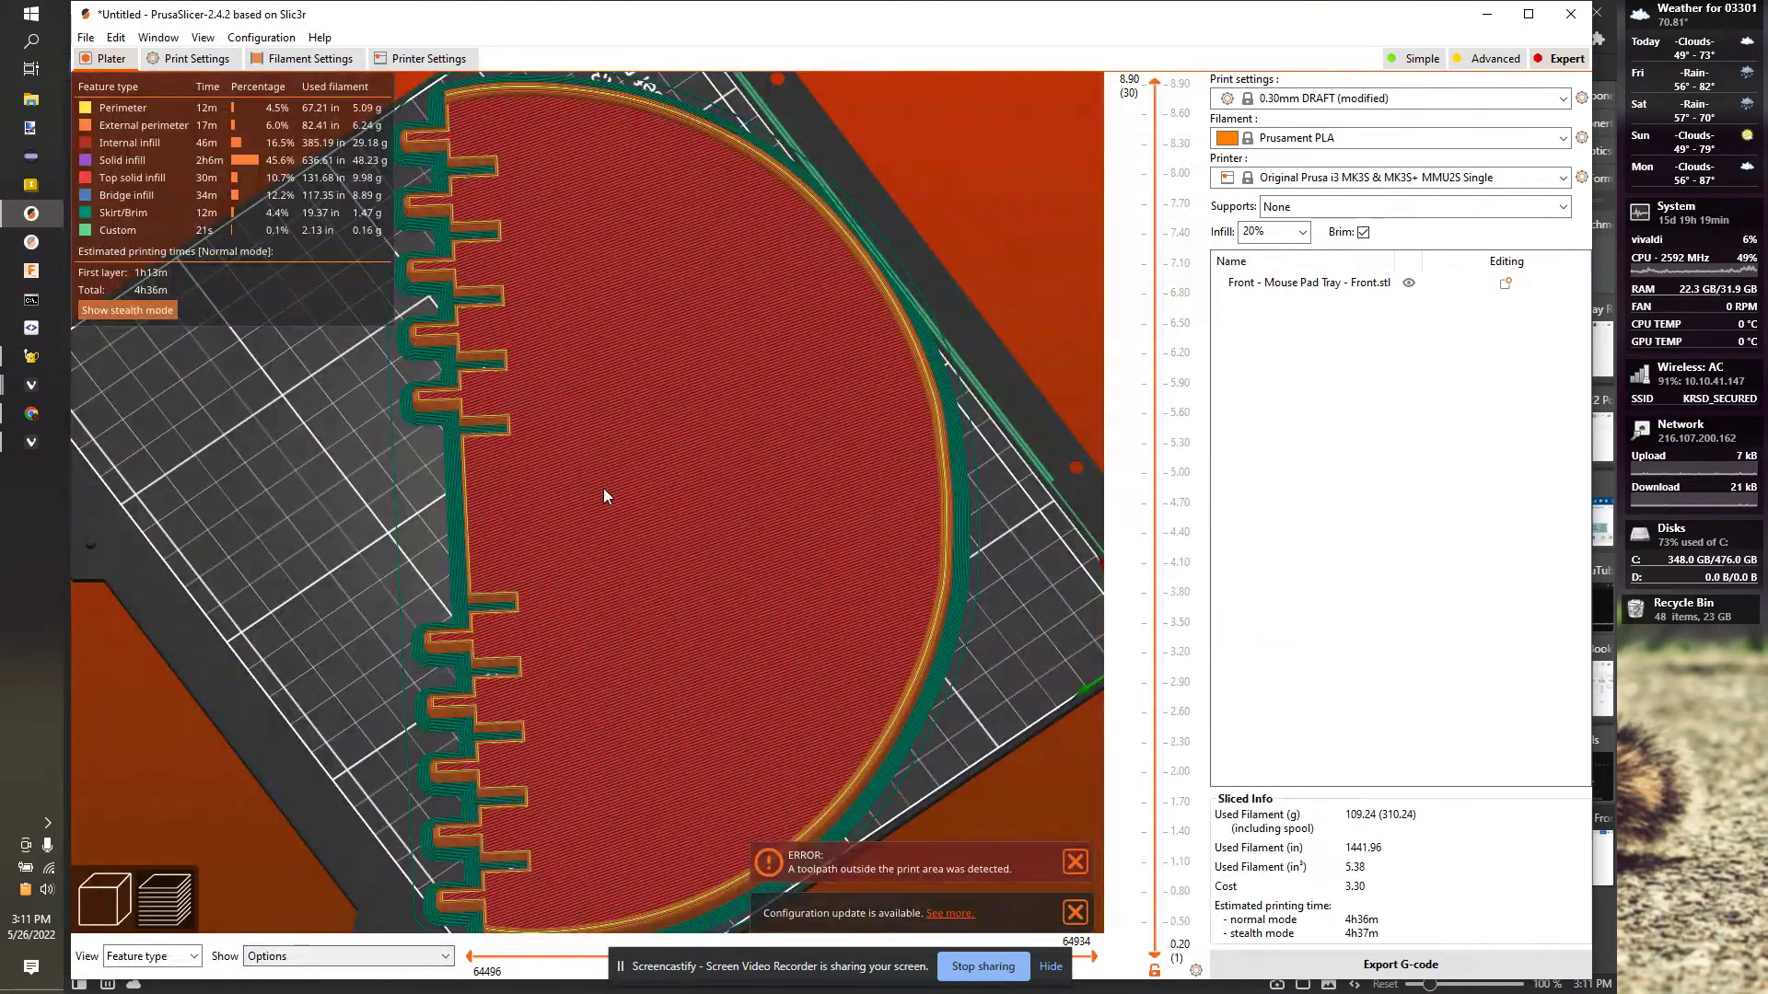
scroll(604, 498, "down", 4)
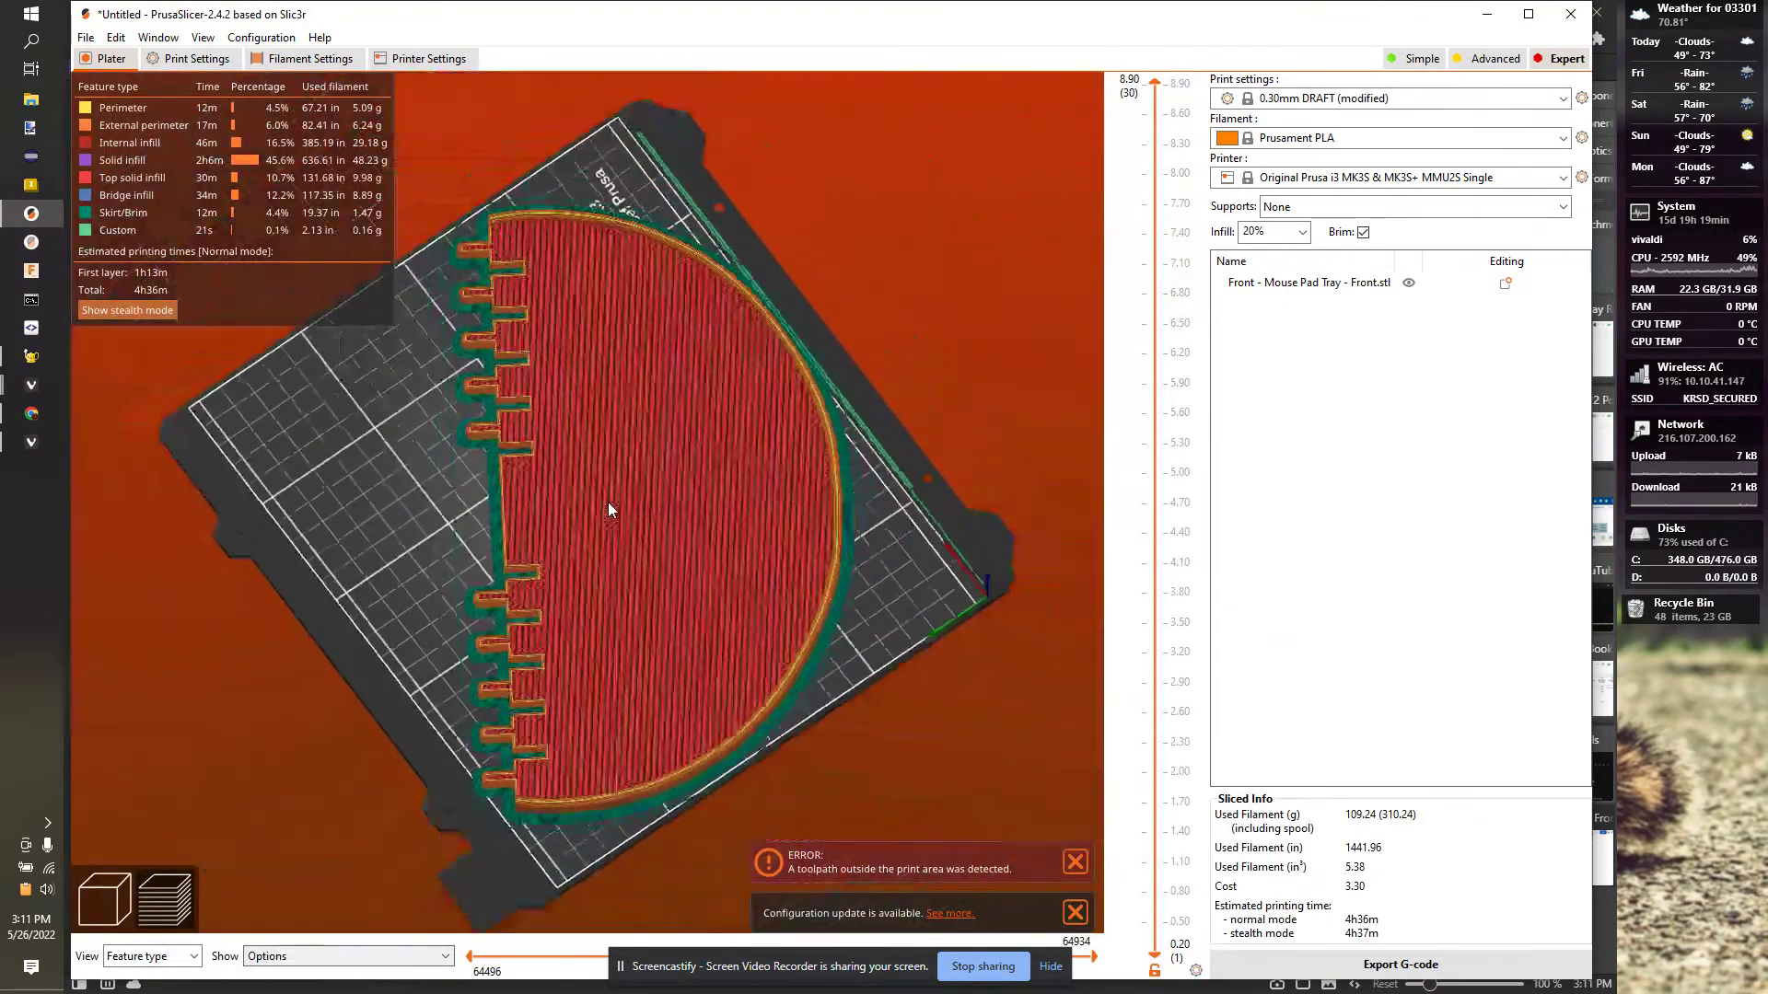
left_click(1364, 233)
scroll(356, 422, "up", 5)
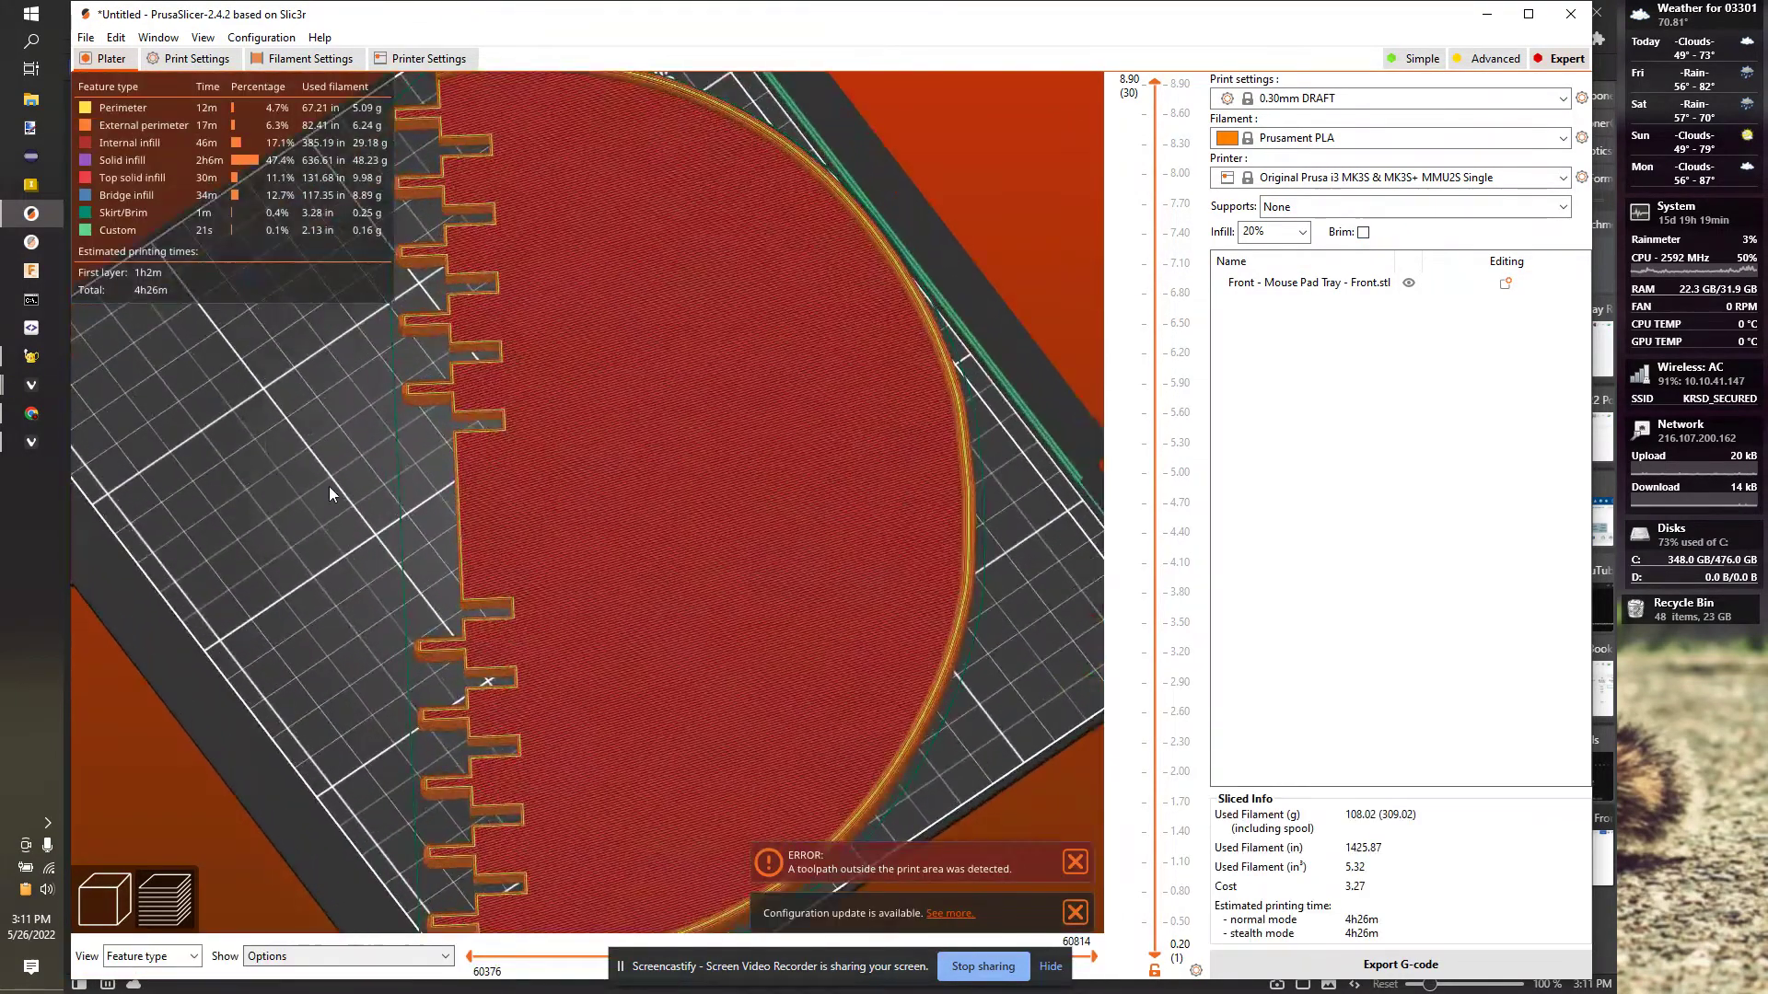
scroll(329, 493, "down", 4)
mouse_move(406, 500)
left_mouse_down()
mouse_move(466, 355)
mouse_move(413, 503)
left_mouse_up()
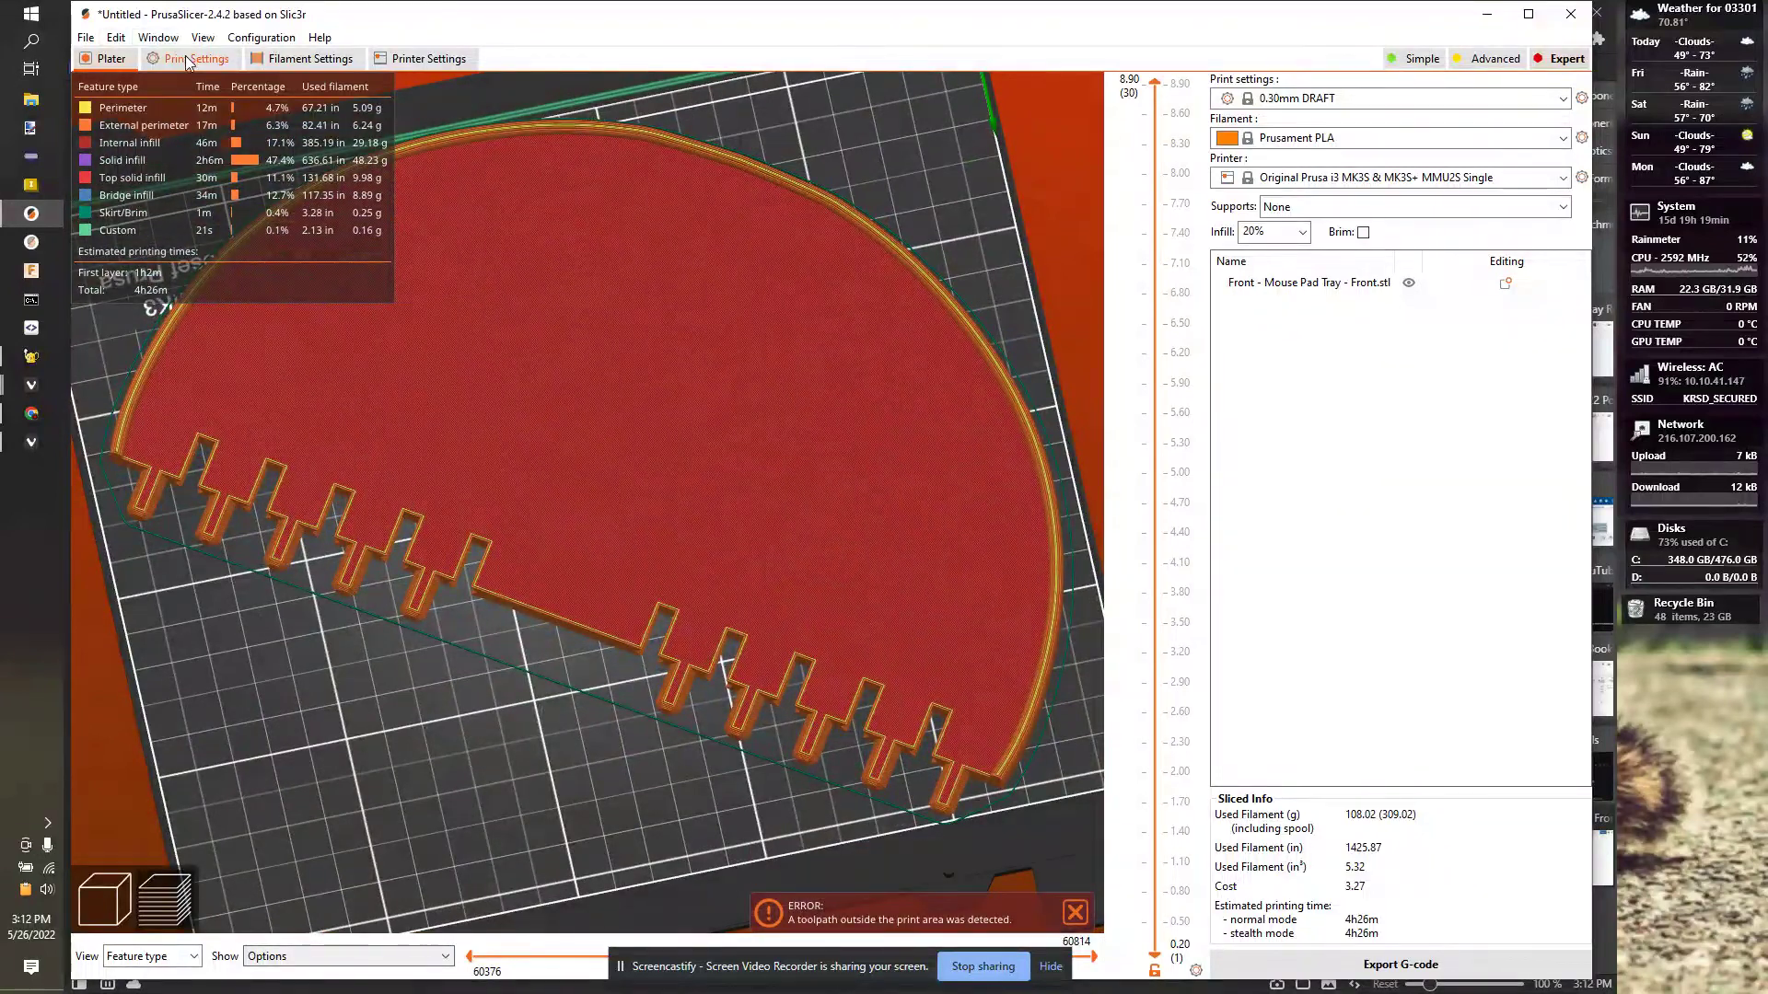
- Set the minimum skirt loops to 0 in the print settings and re-slice the tray front
left_click(189, 58)
left_click(122, 146)
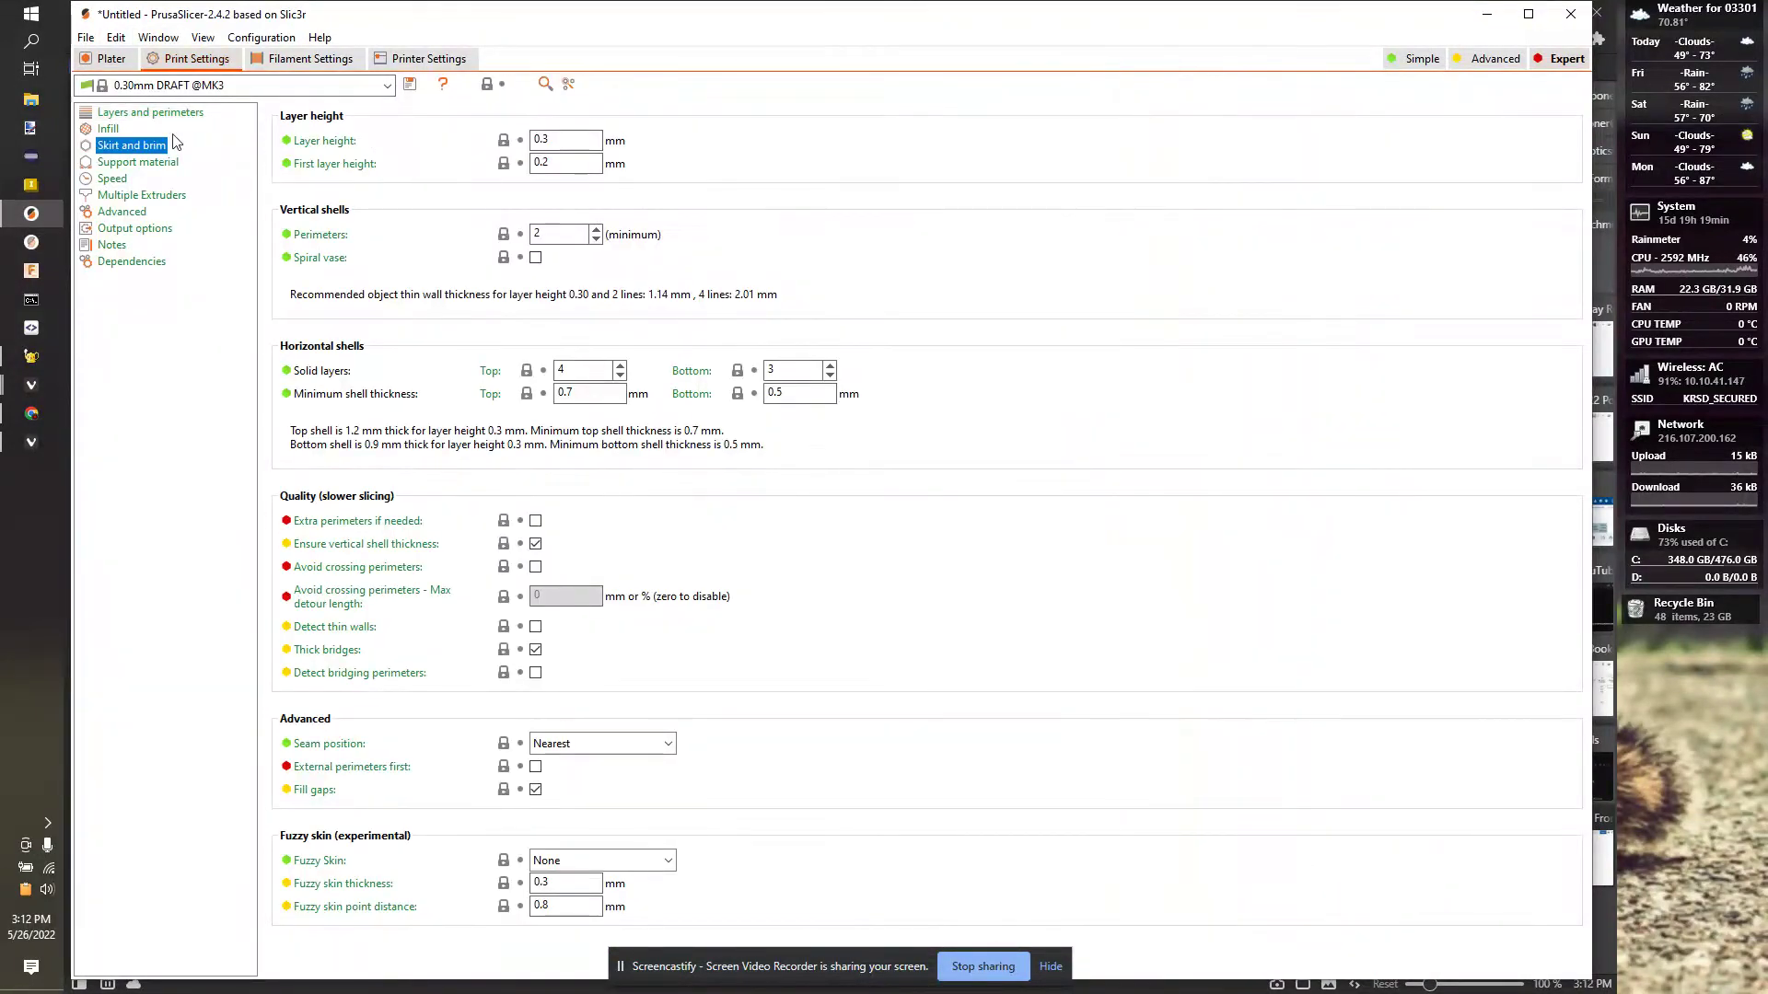
left_click(597, 145)
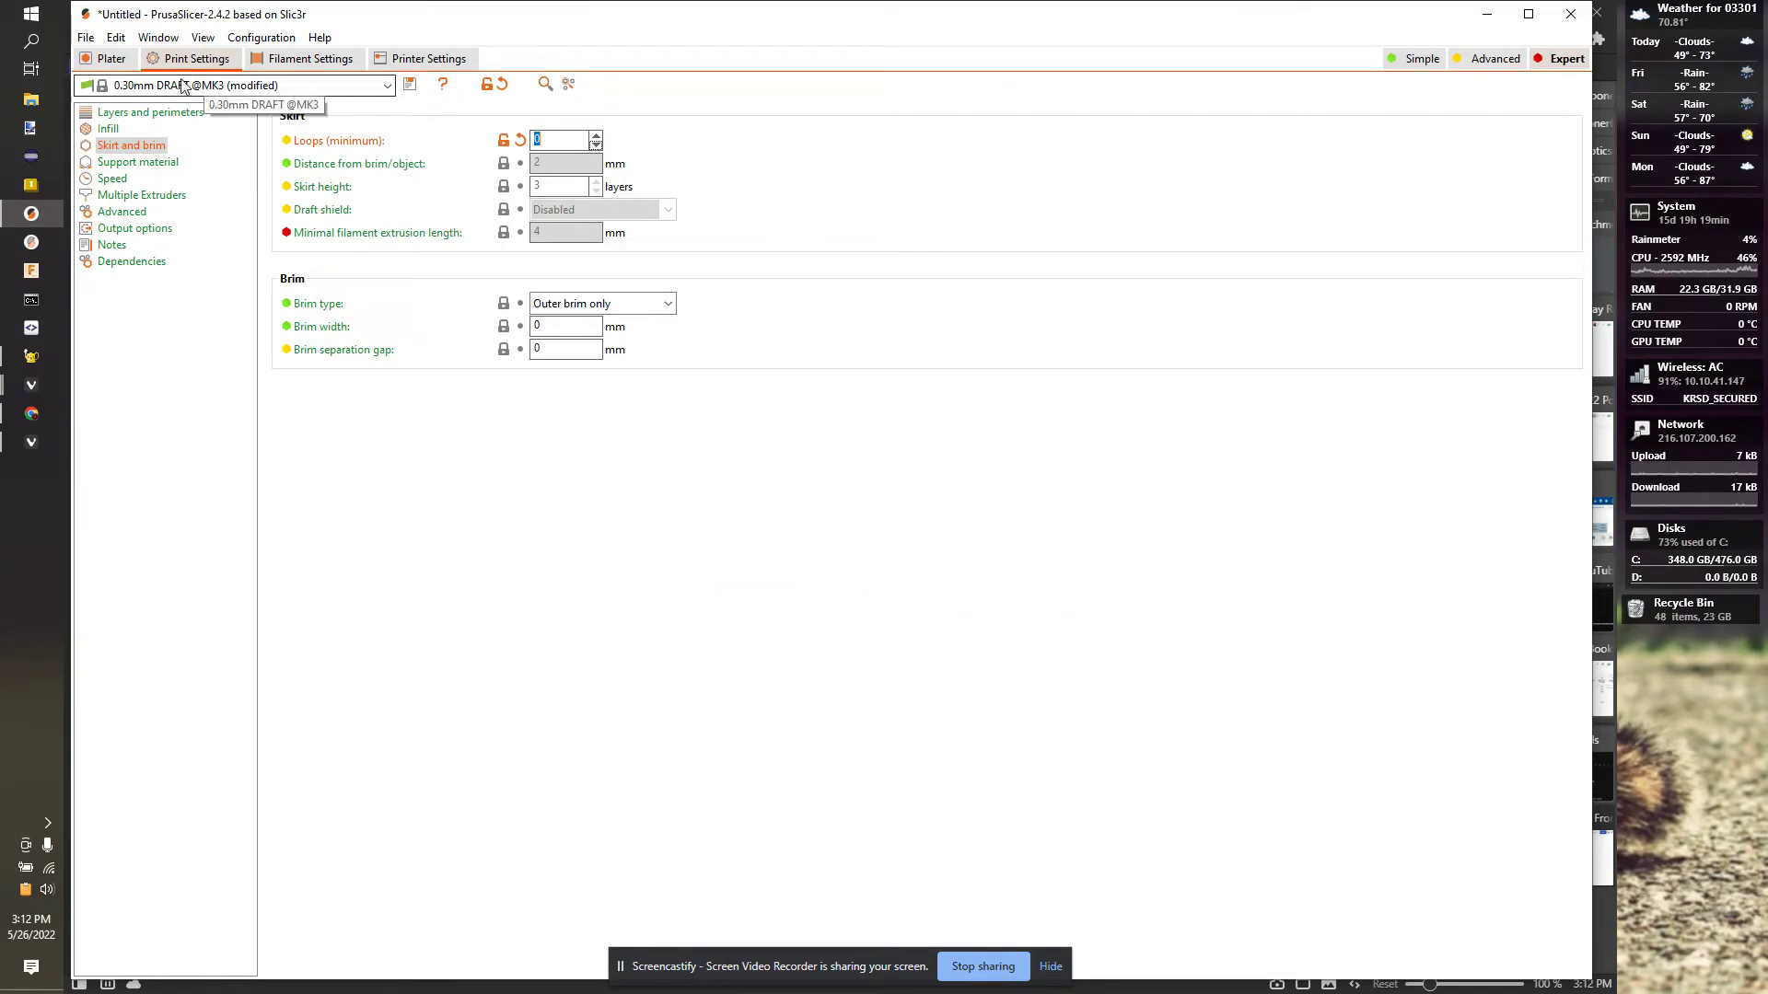
left_click(110, 58)
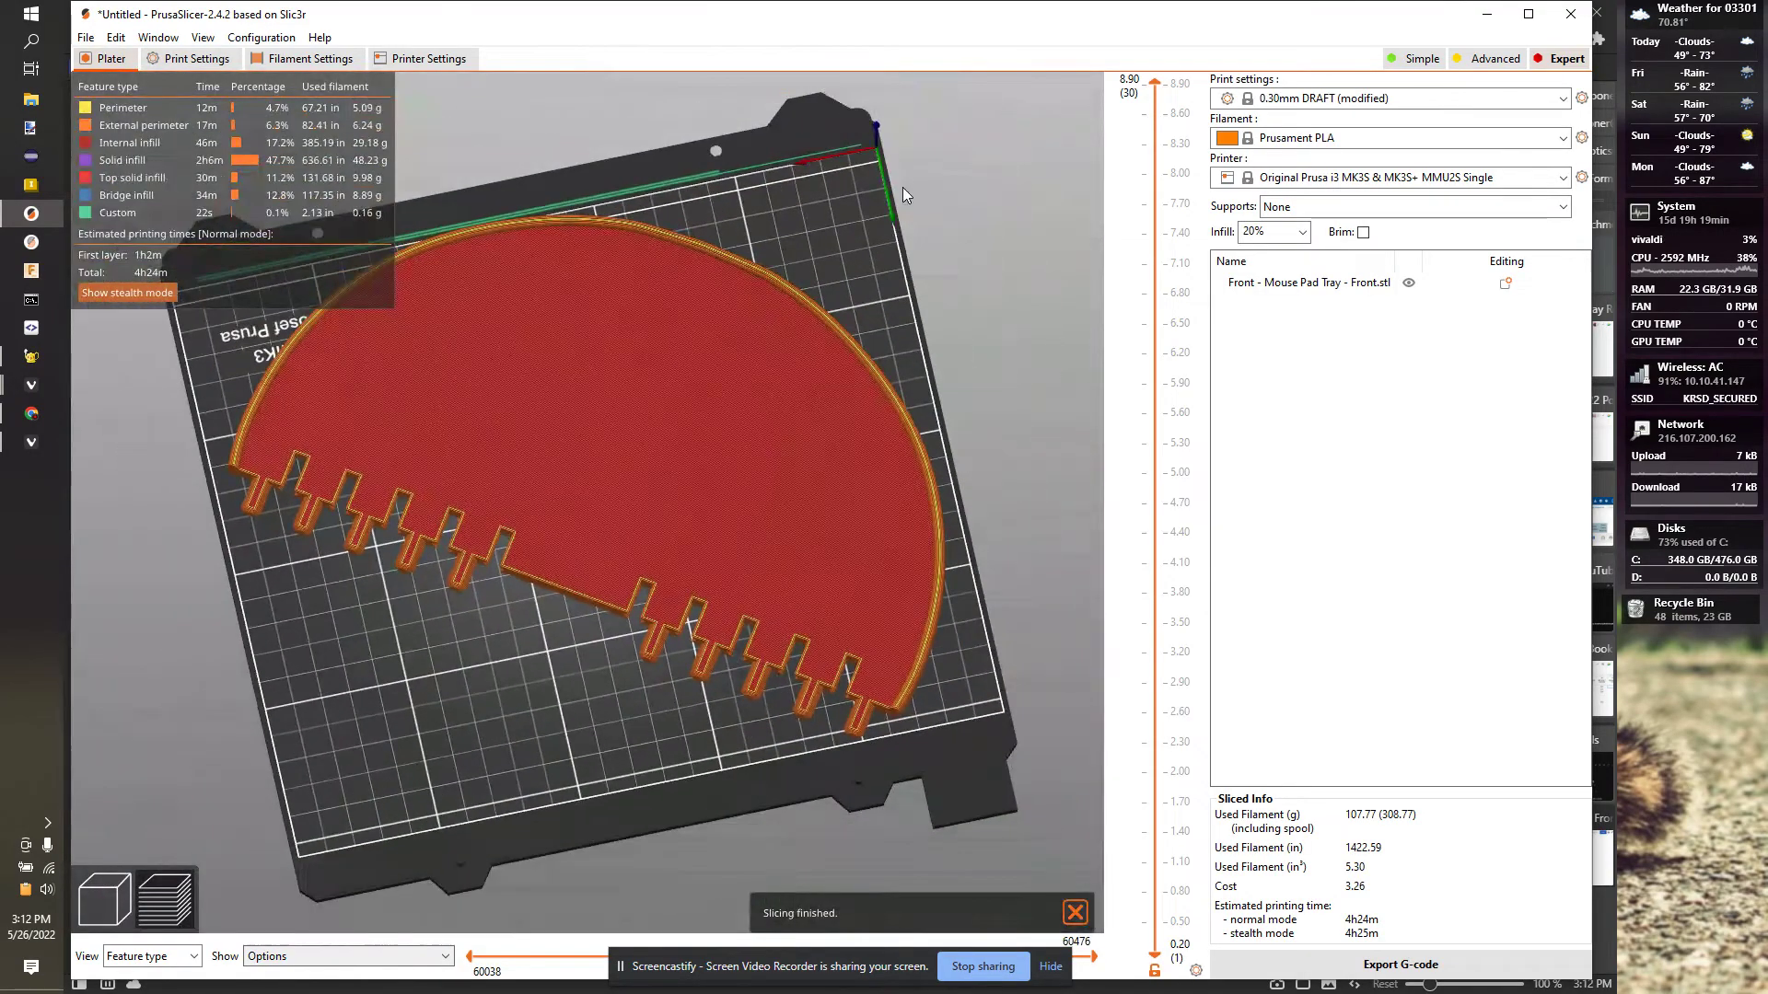
left_click_drag(902, 186, 862, 242)
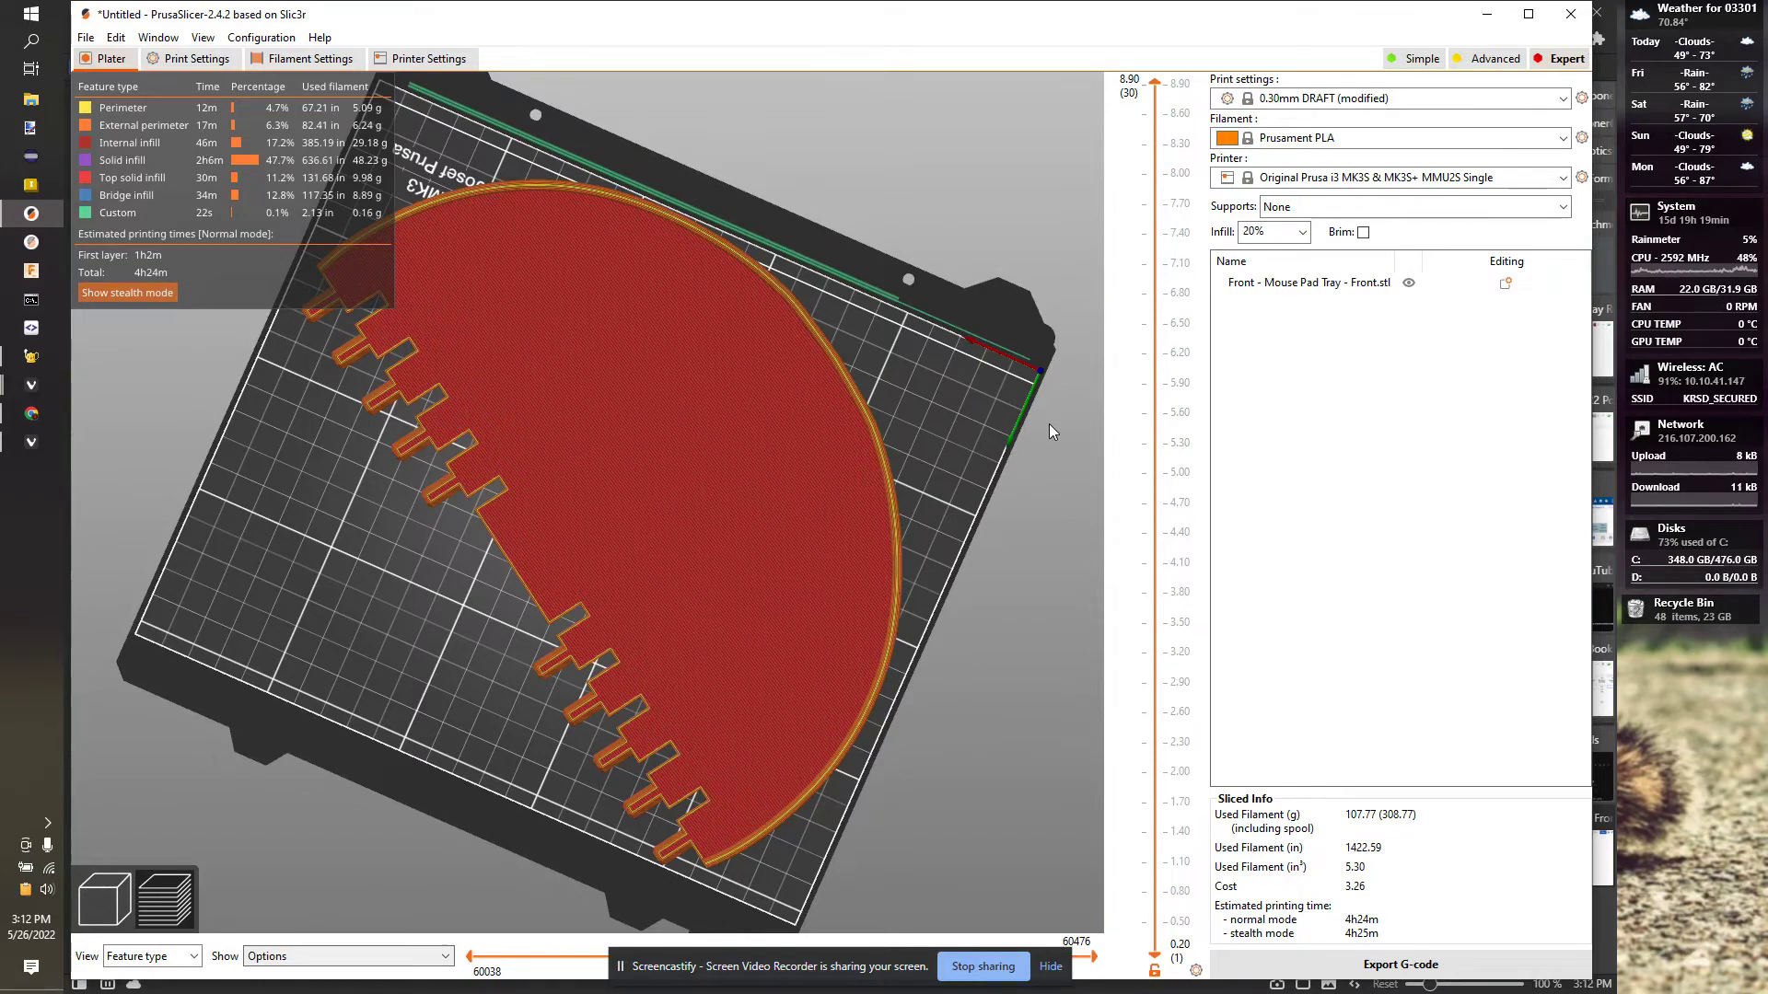
- Switch to Onshape, open the Back part studio and start a sketch on the tray back's straight joining face, viewed head-on
key("alt+Tab")
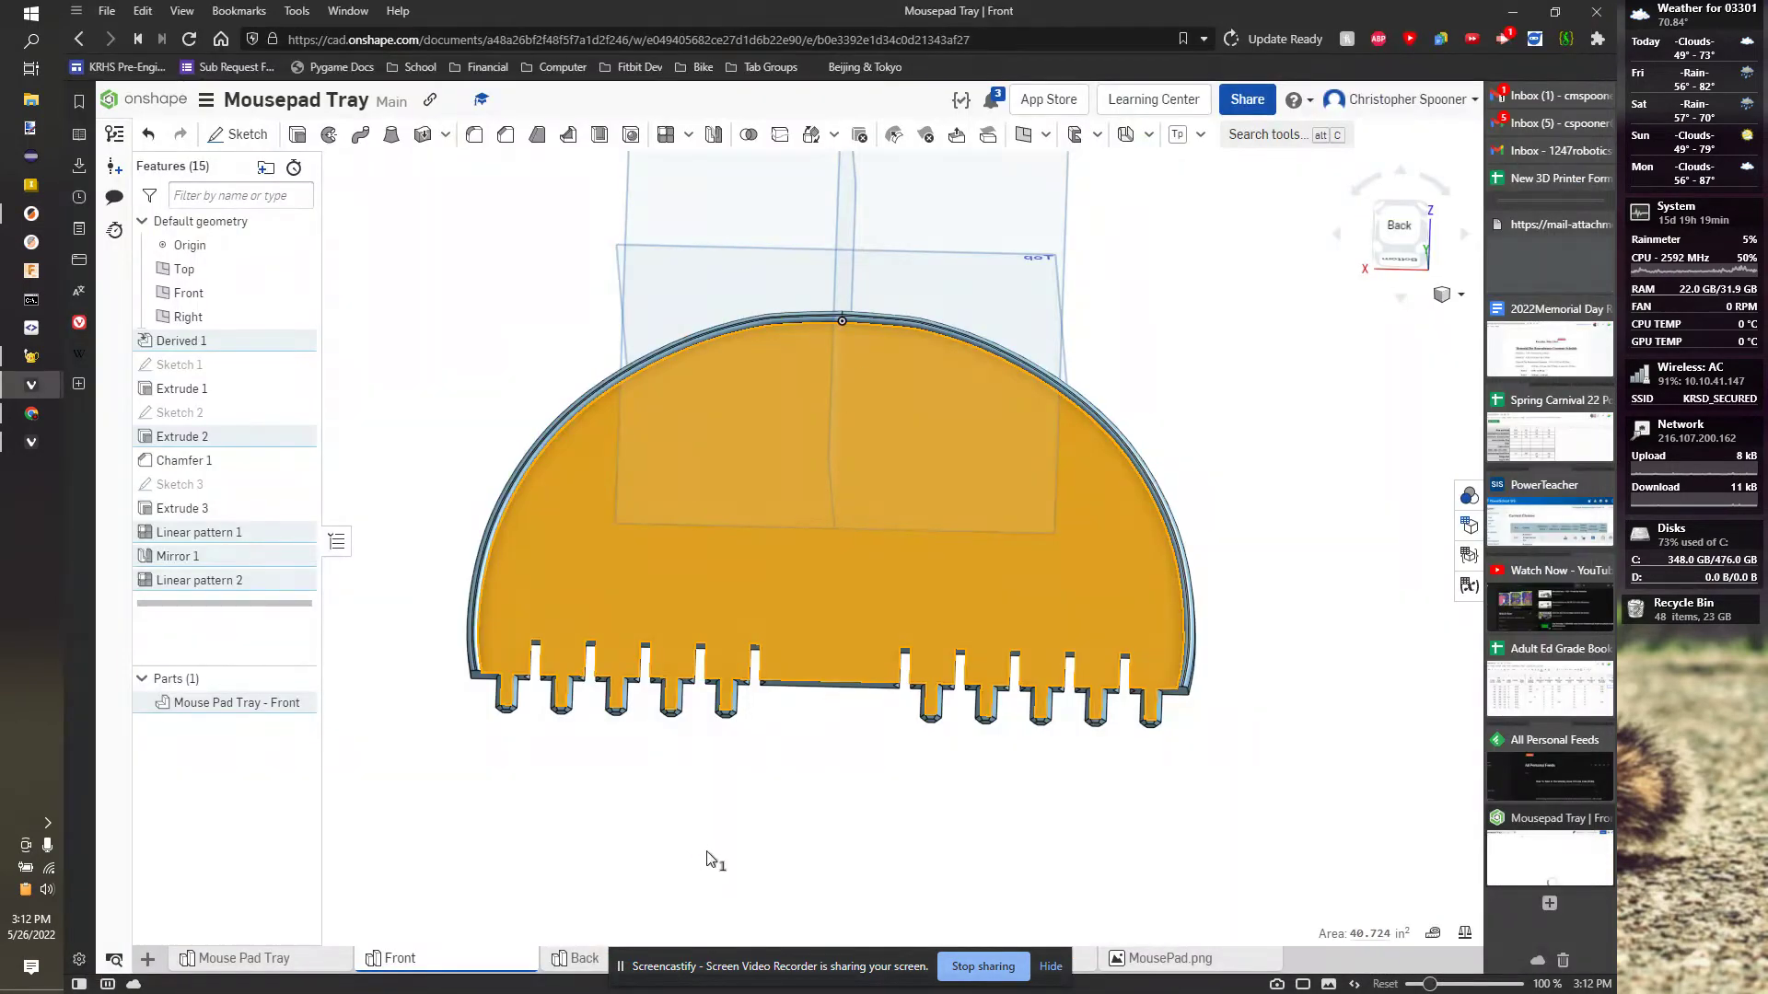
left_click(1050, 966)
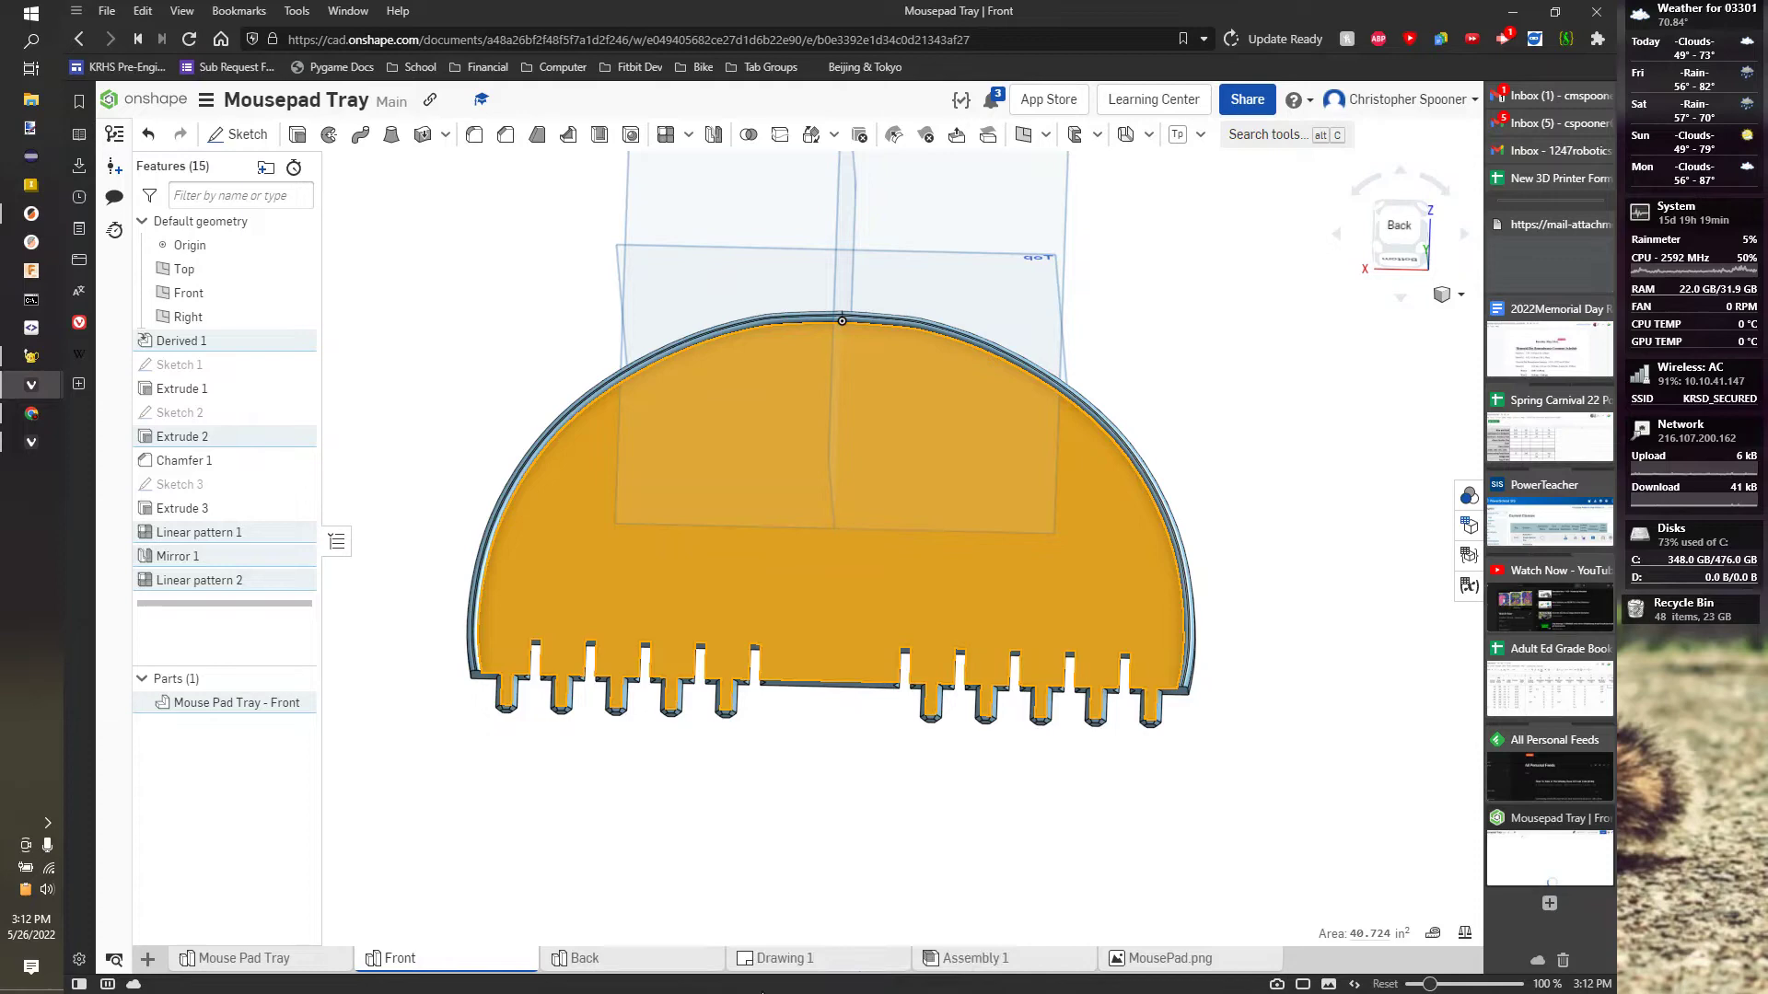
left_click(615, 958)
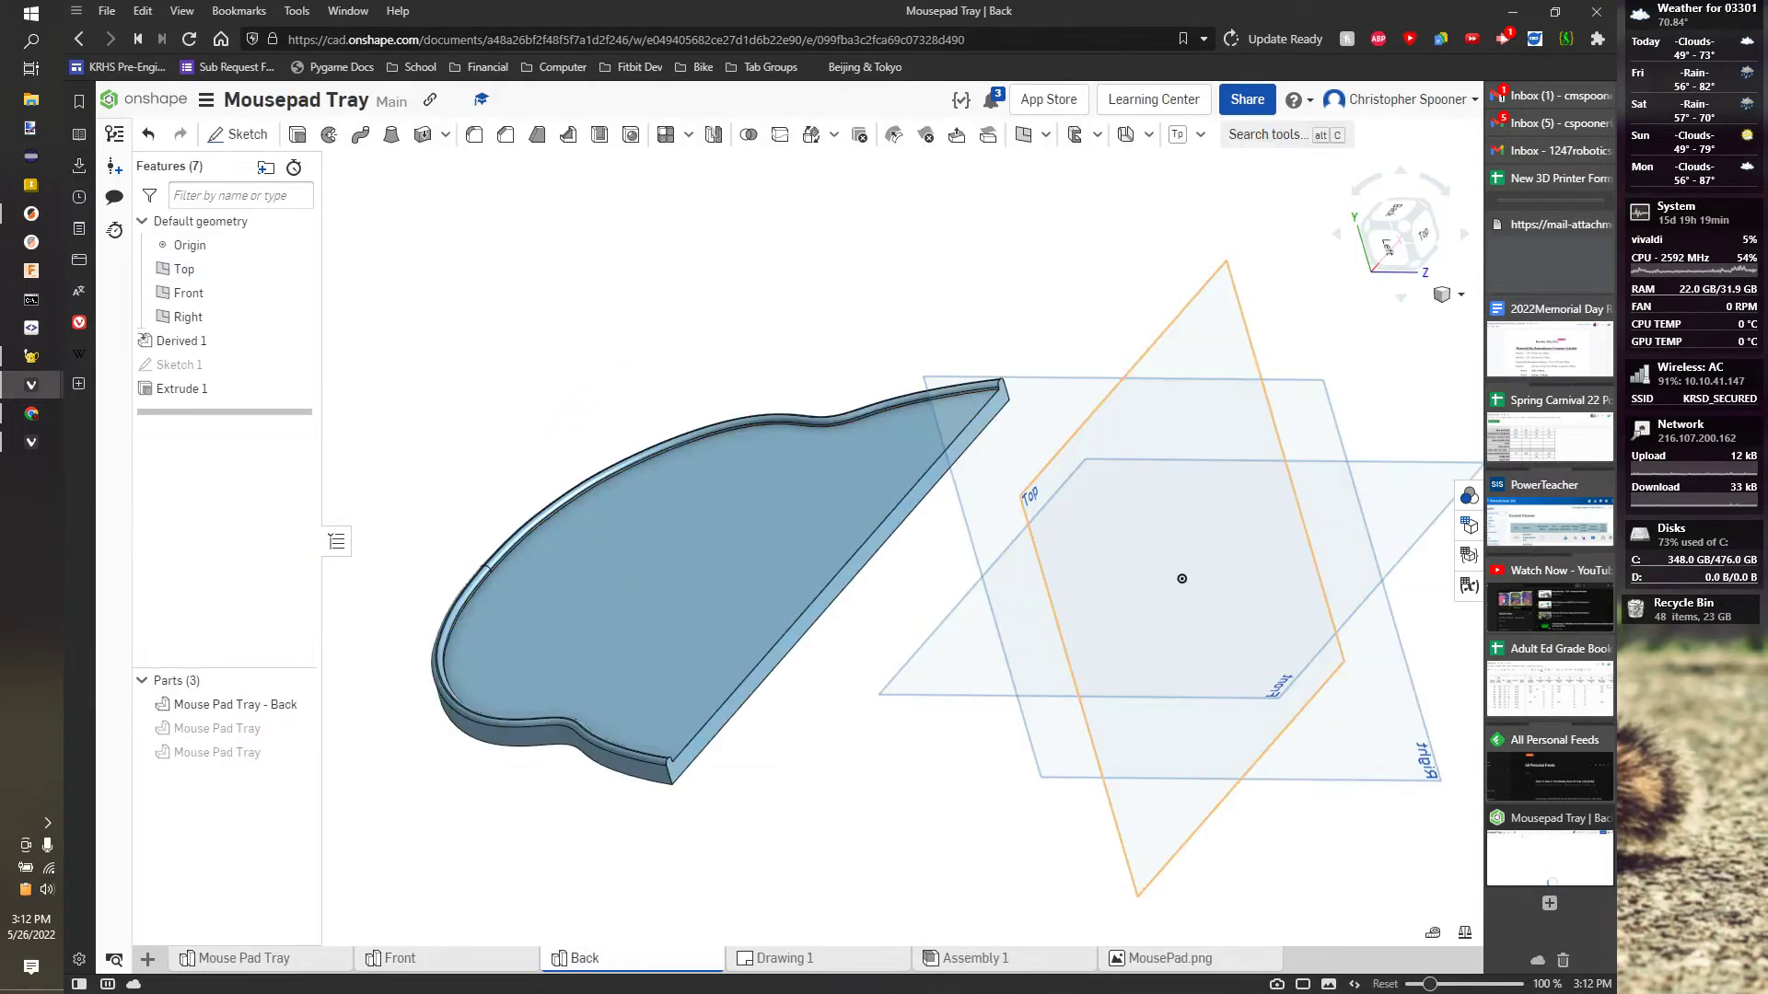
left_click(238, 134)
scroll(686, 759, "up", 5)
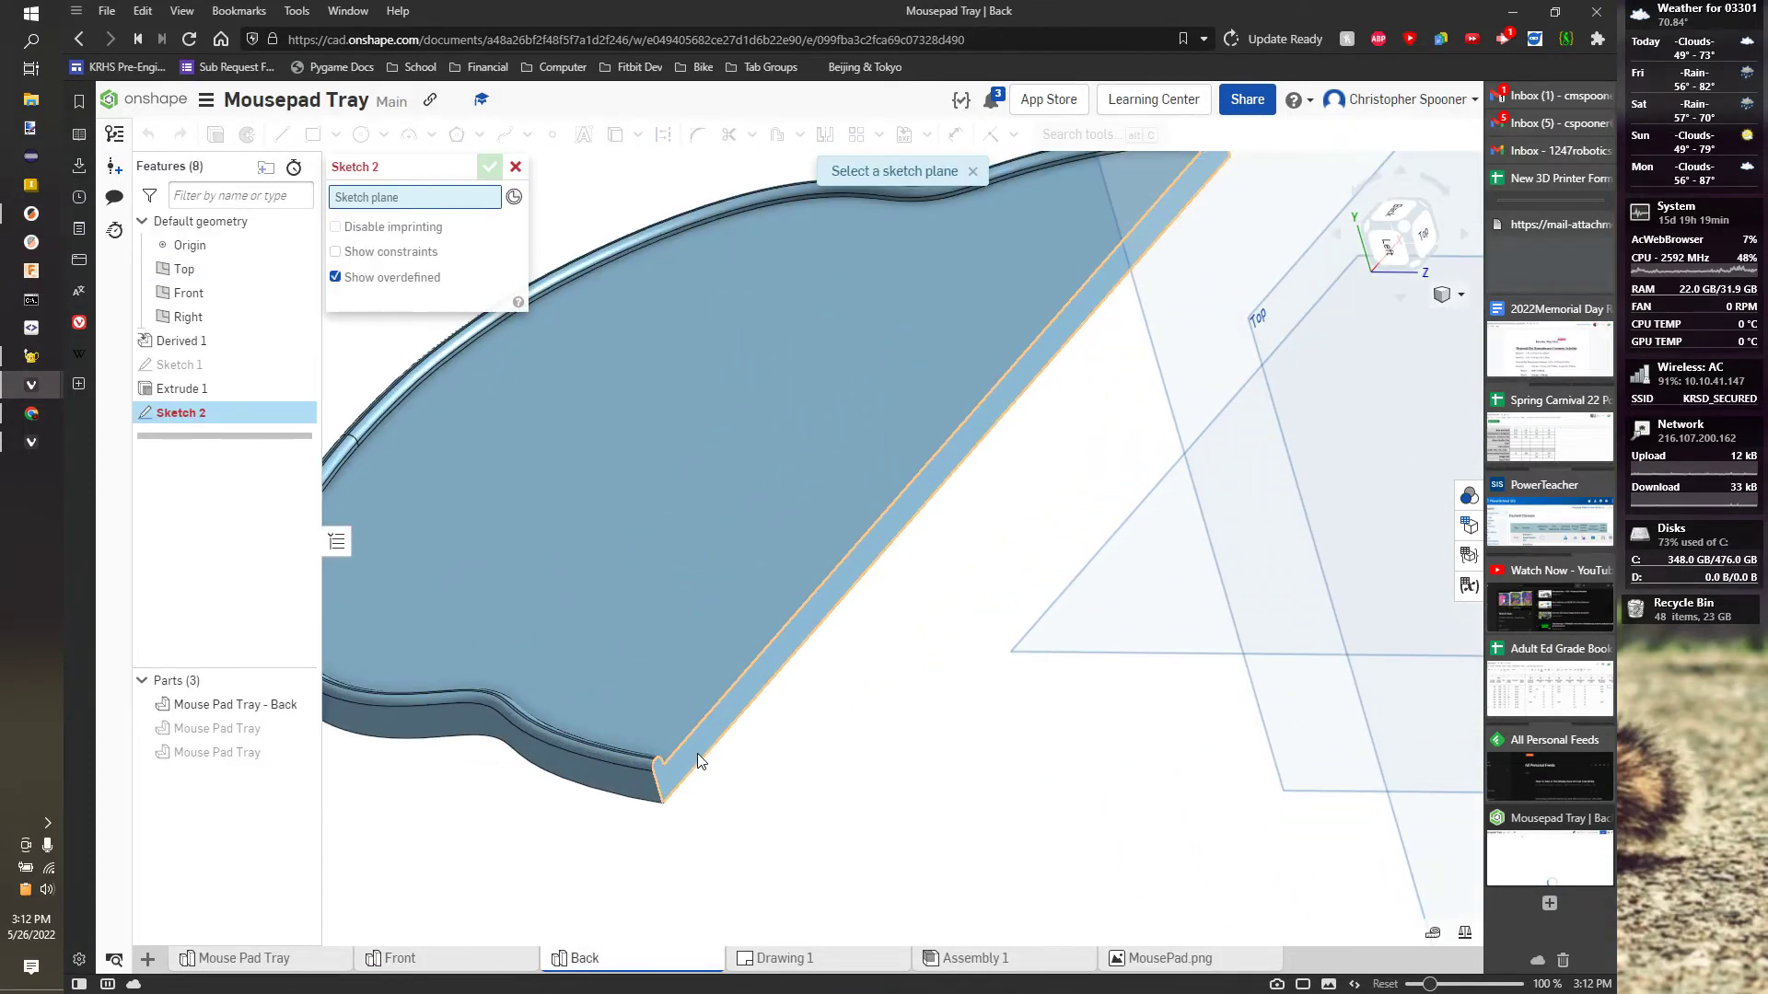
left_click(698, 753)
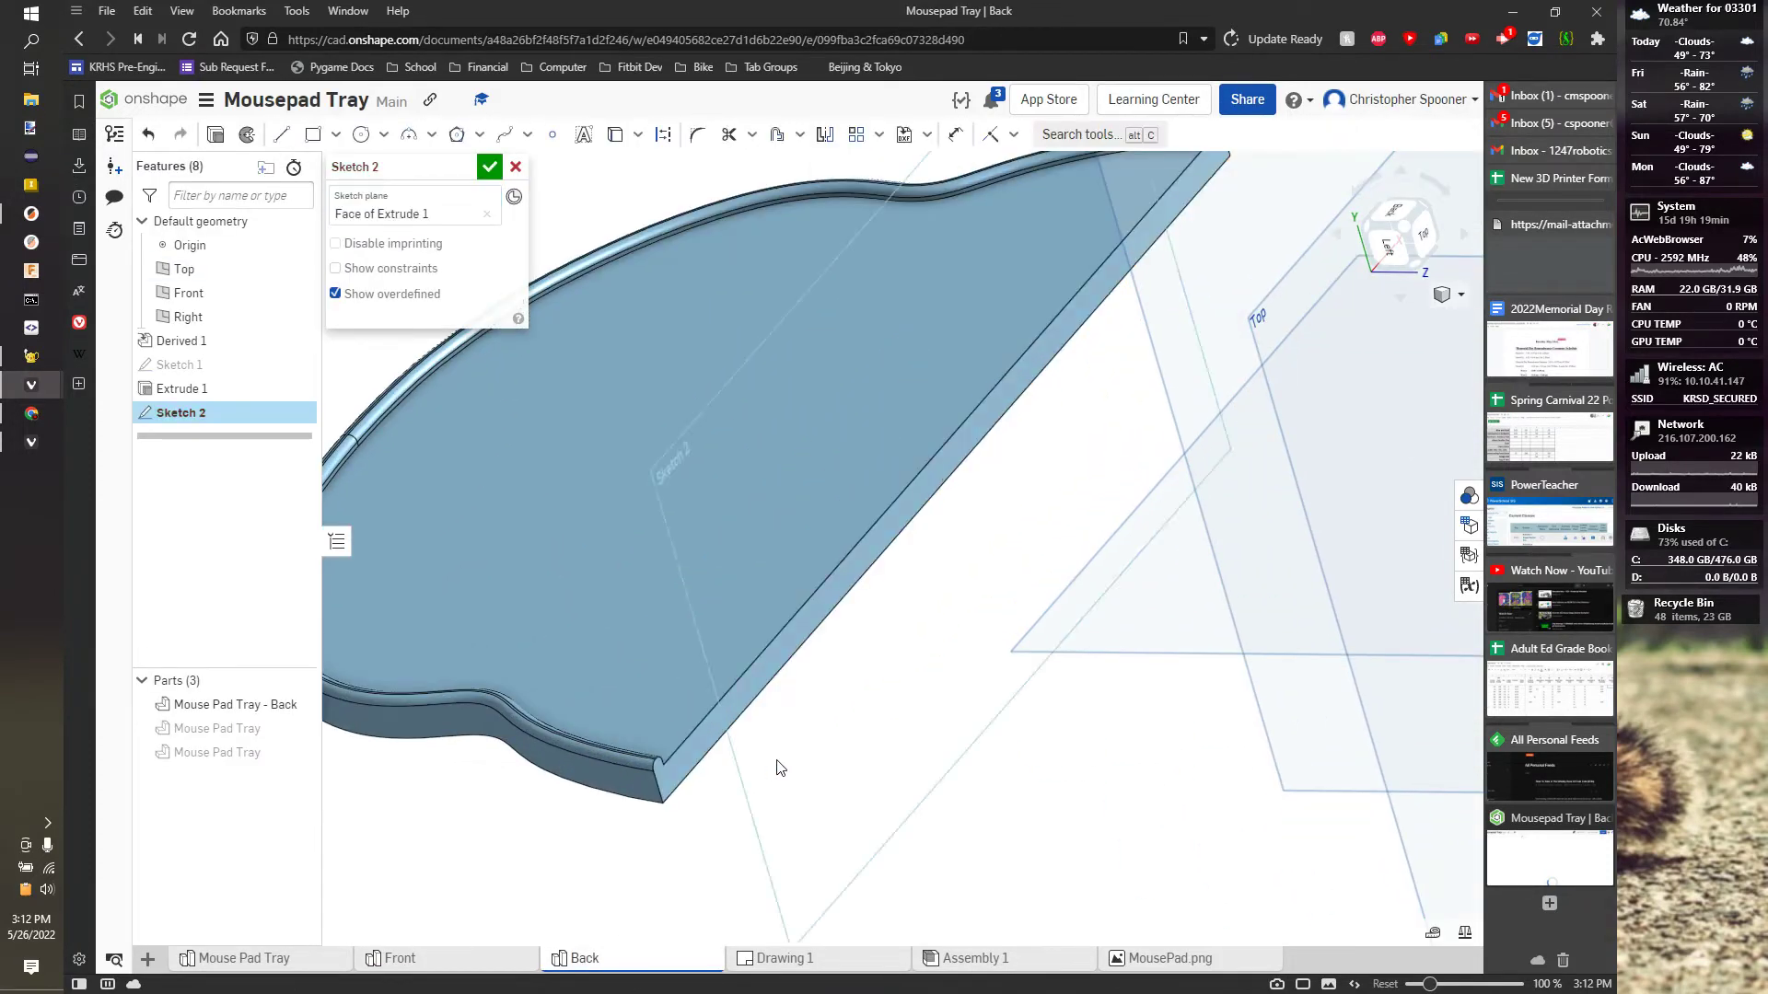
left_click(1428, 239)
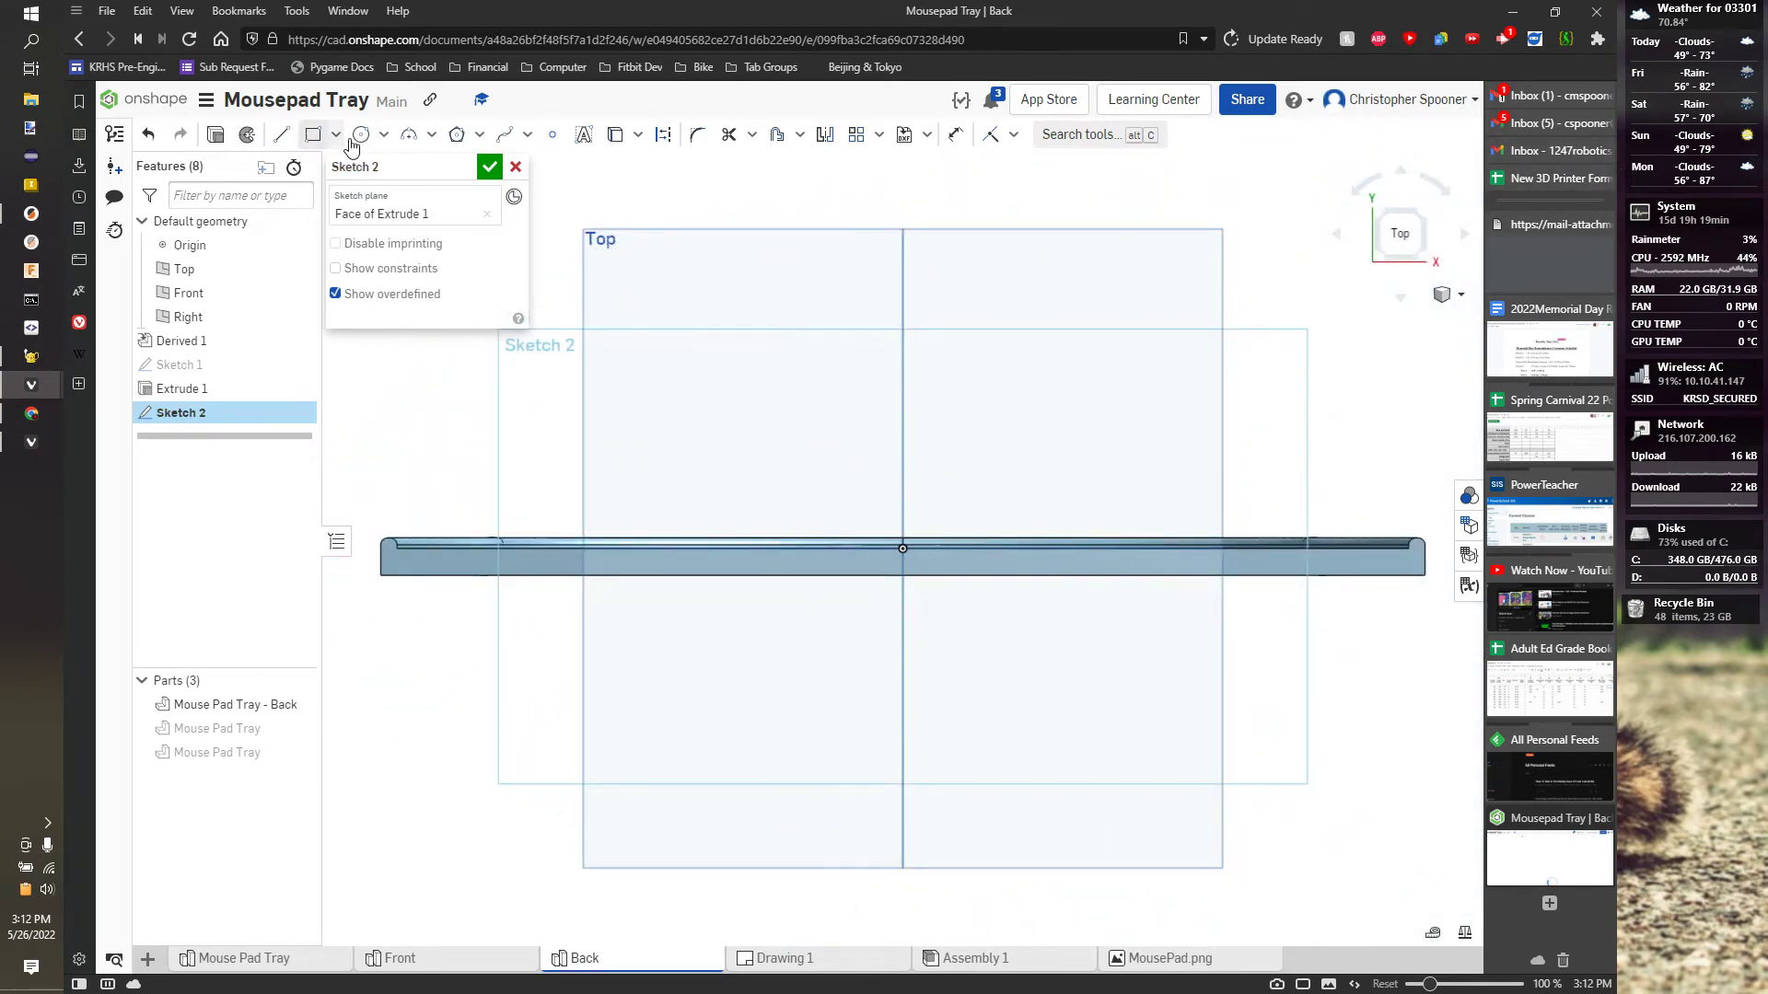
- Sketch a 6-sided polygon near one end of the joining face, with its upper side on the tray floor edge
left_click(456, 135)
scroll(431, 567, "up", 3)
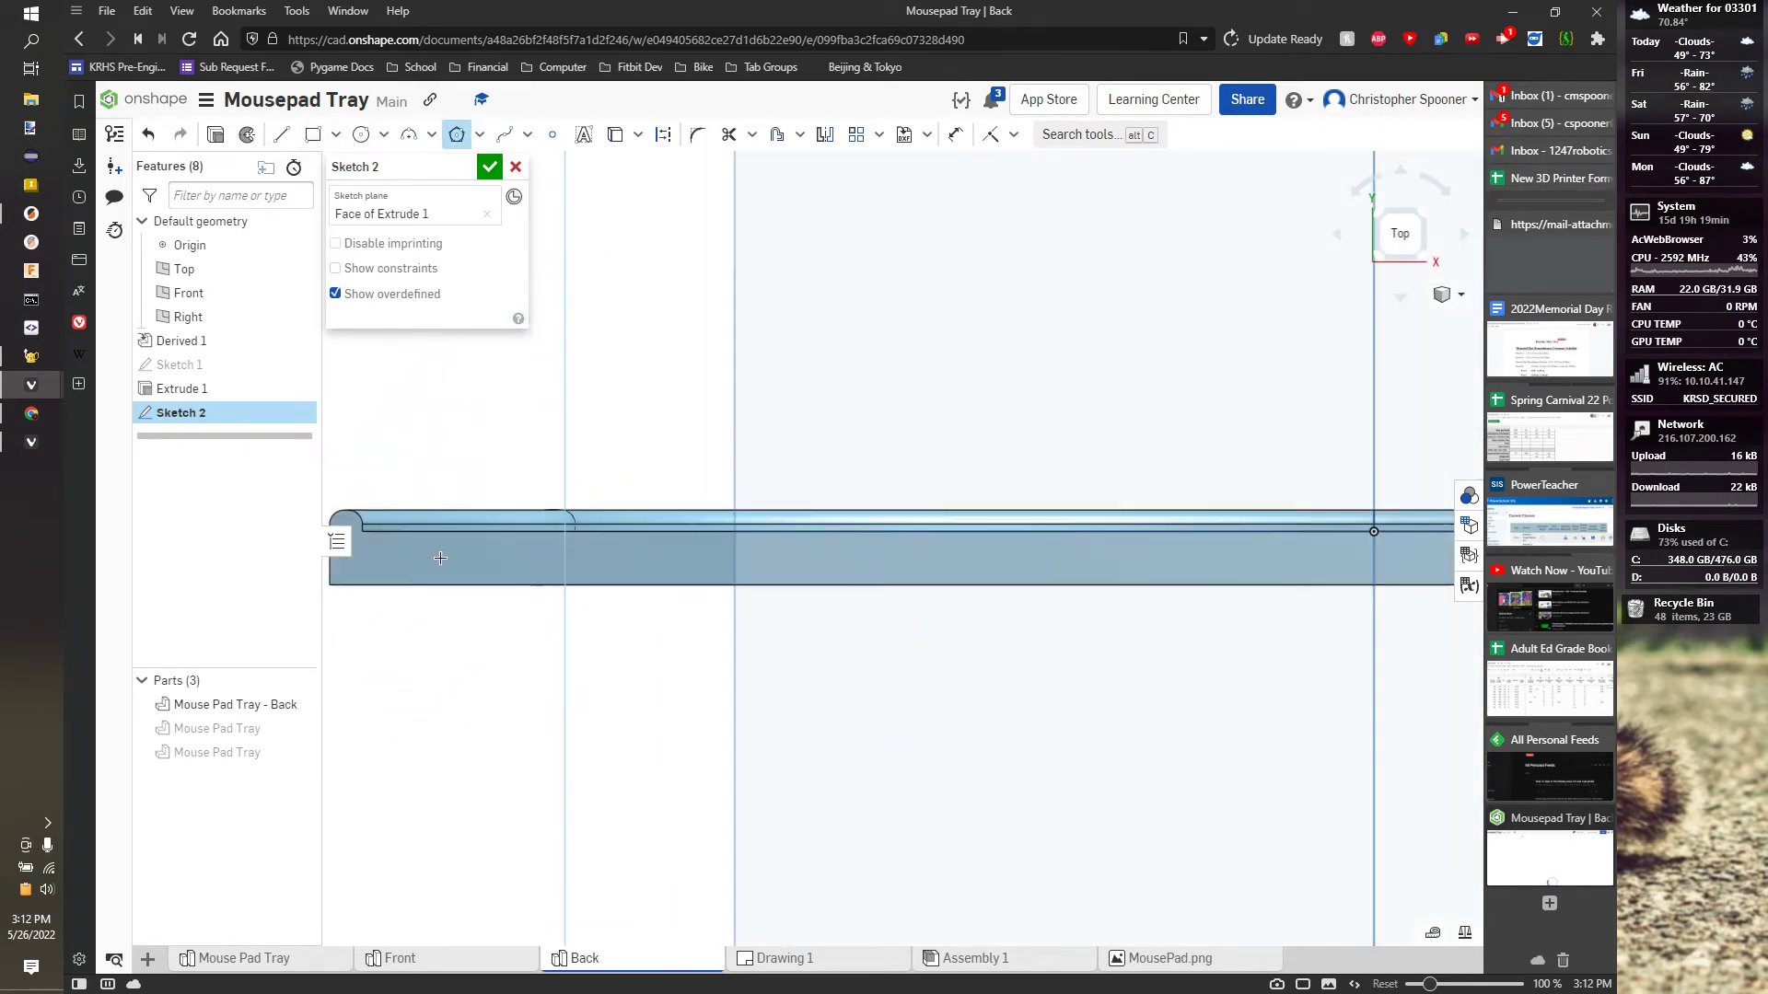
middle_click_drag(440, 558, 574, 538)
left_click(573, 542)
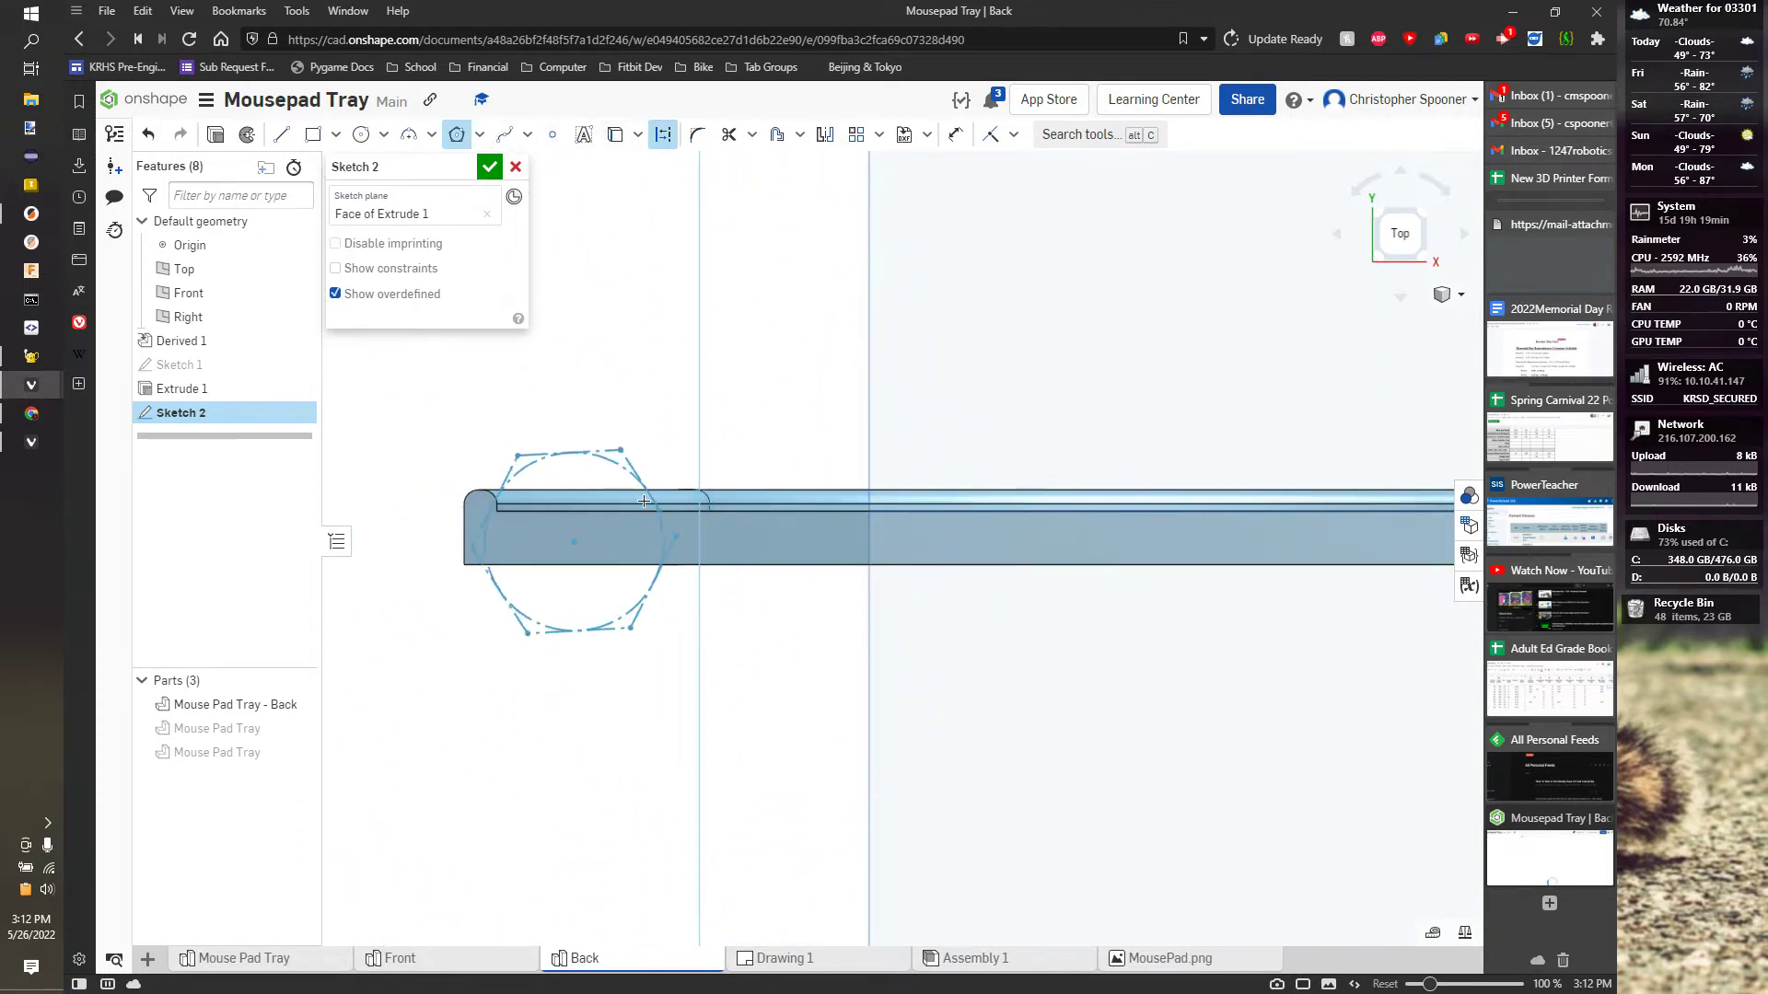
scroll(563, 516, "up", 4)
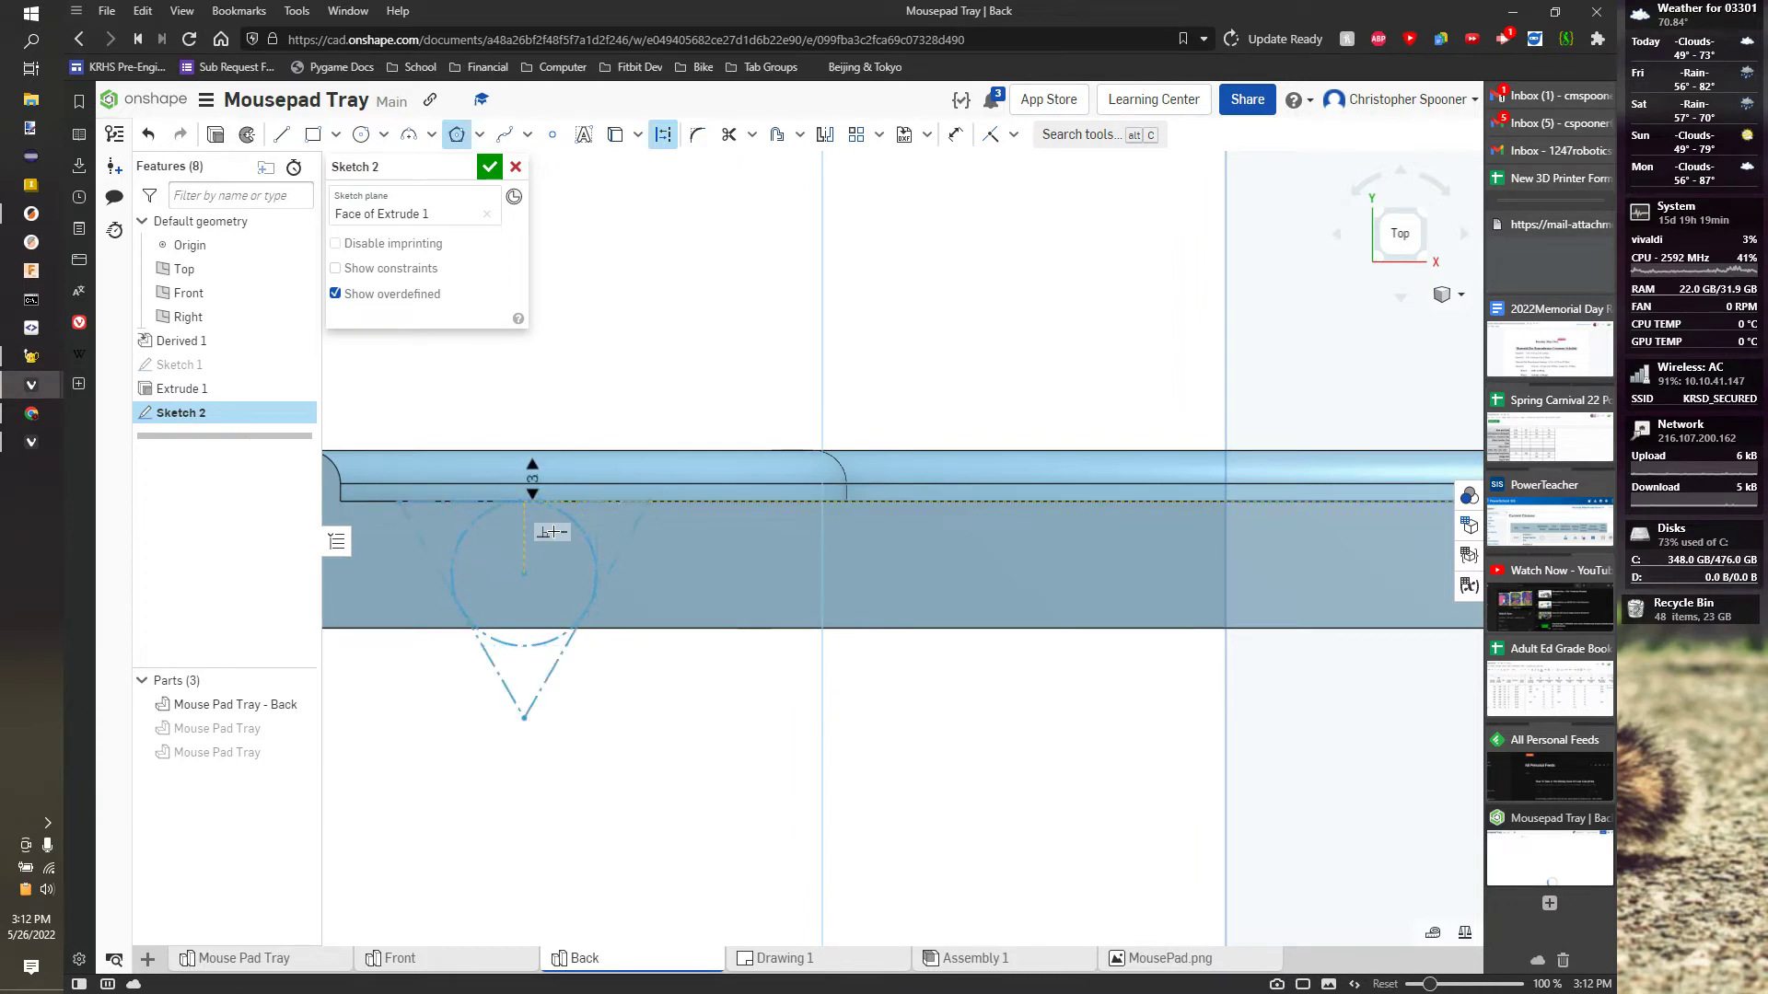
type("6")
left_click(559, 514)
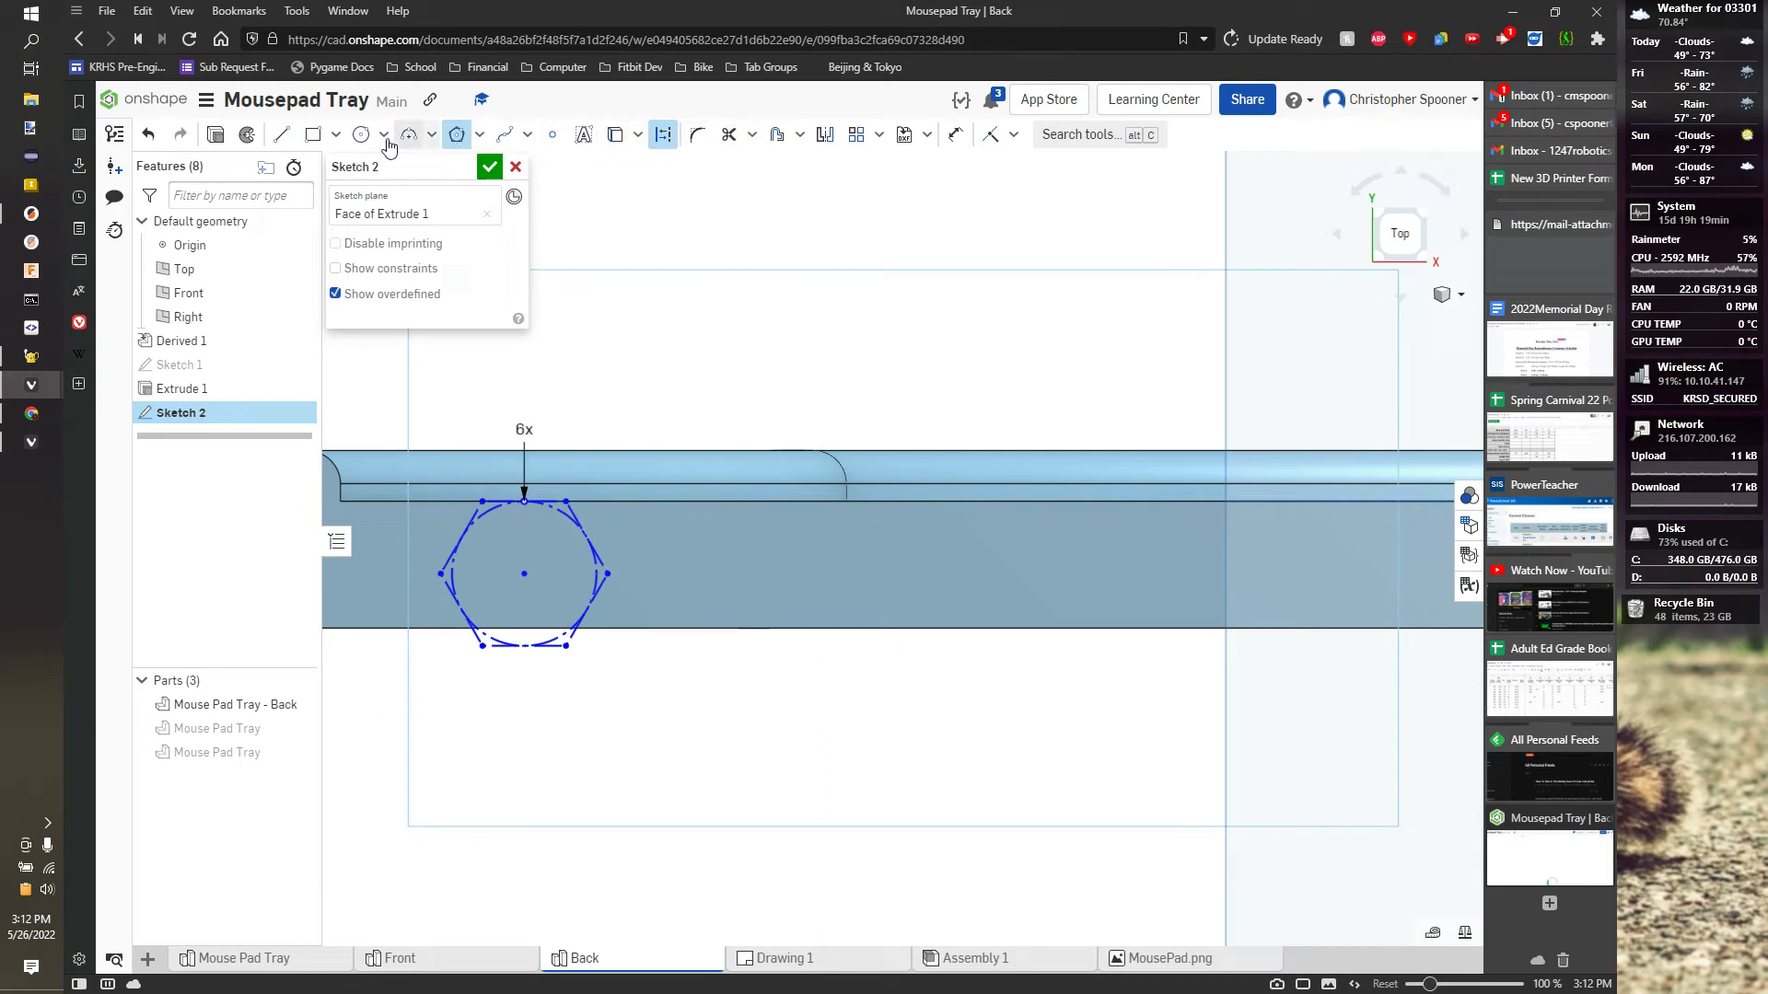
- Add a coincident constraint between the hexagon's lower corner and the bottom edge of the joining face
left_click(983, 142)
key("F11")
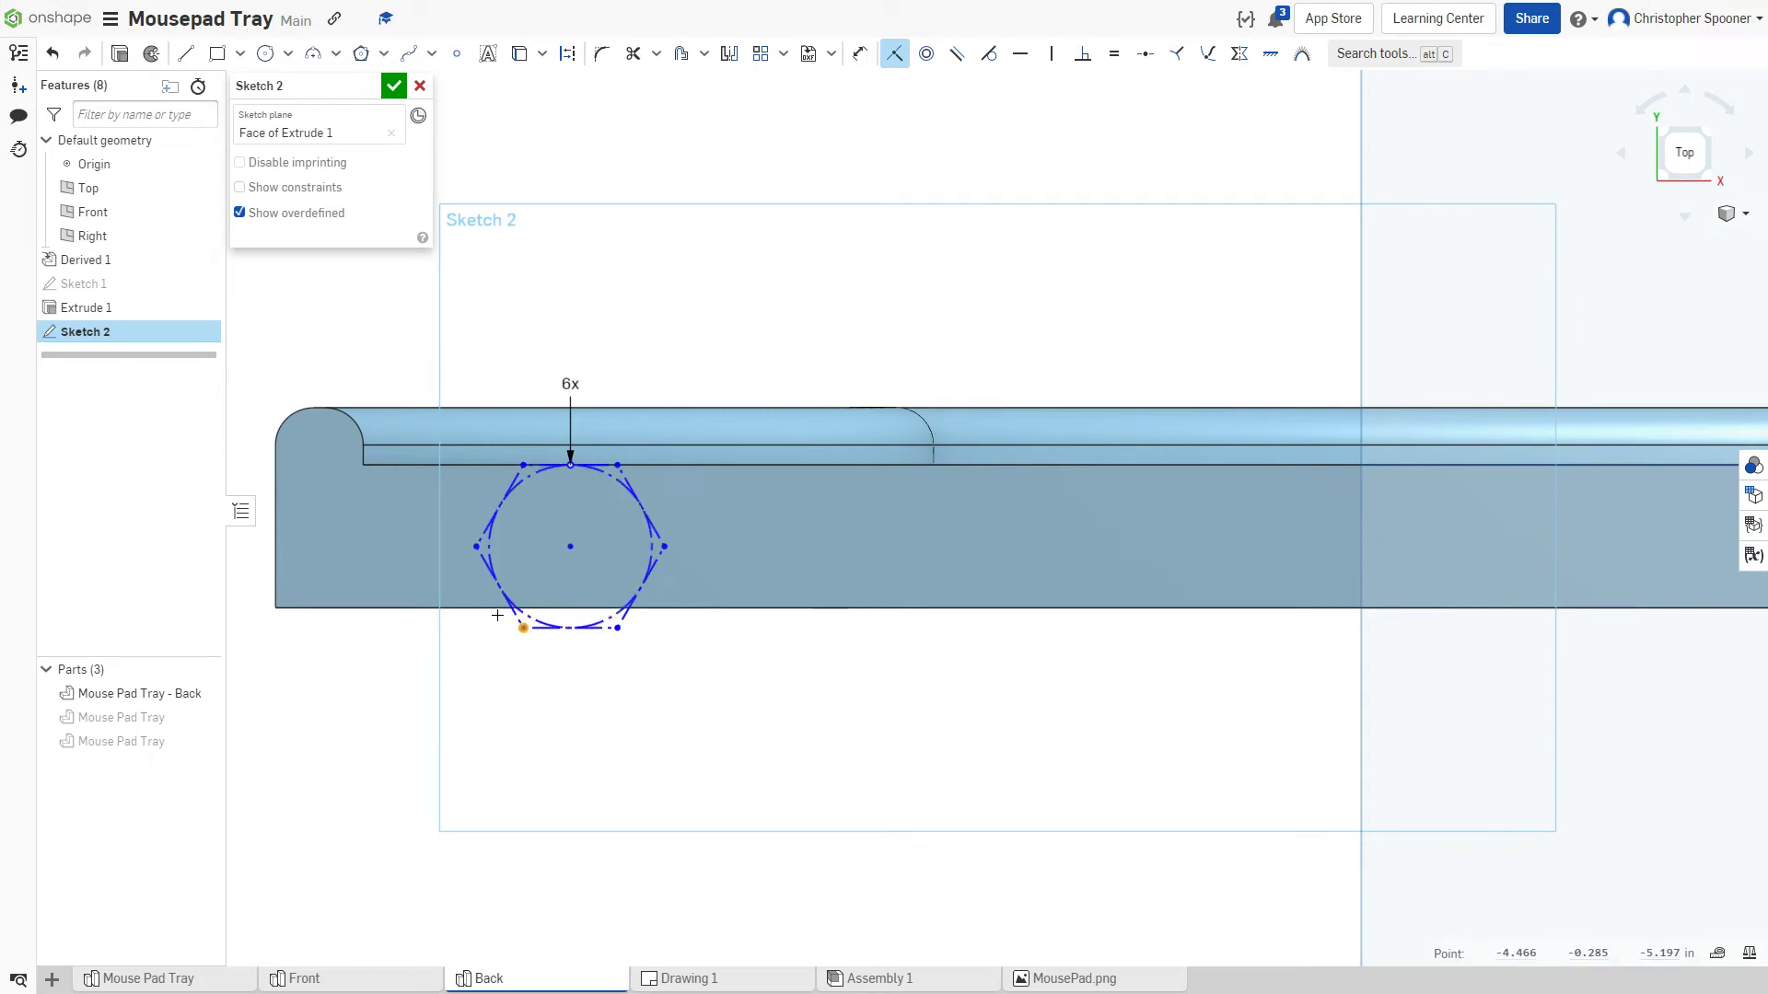
left_click(616, 610)
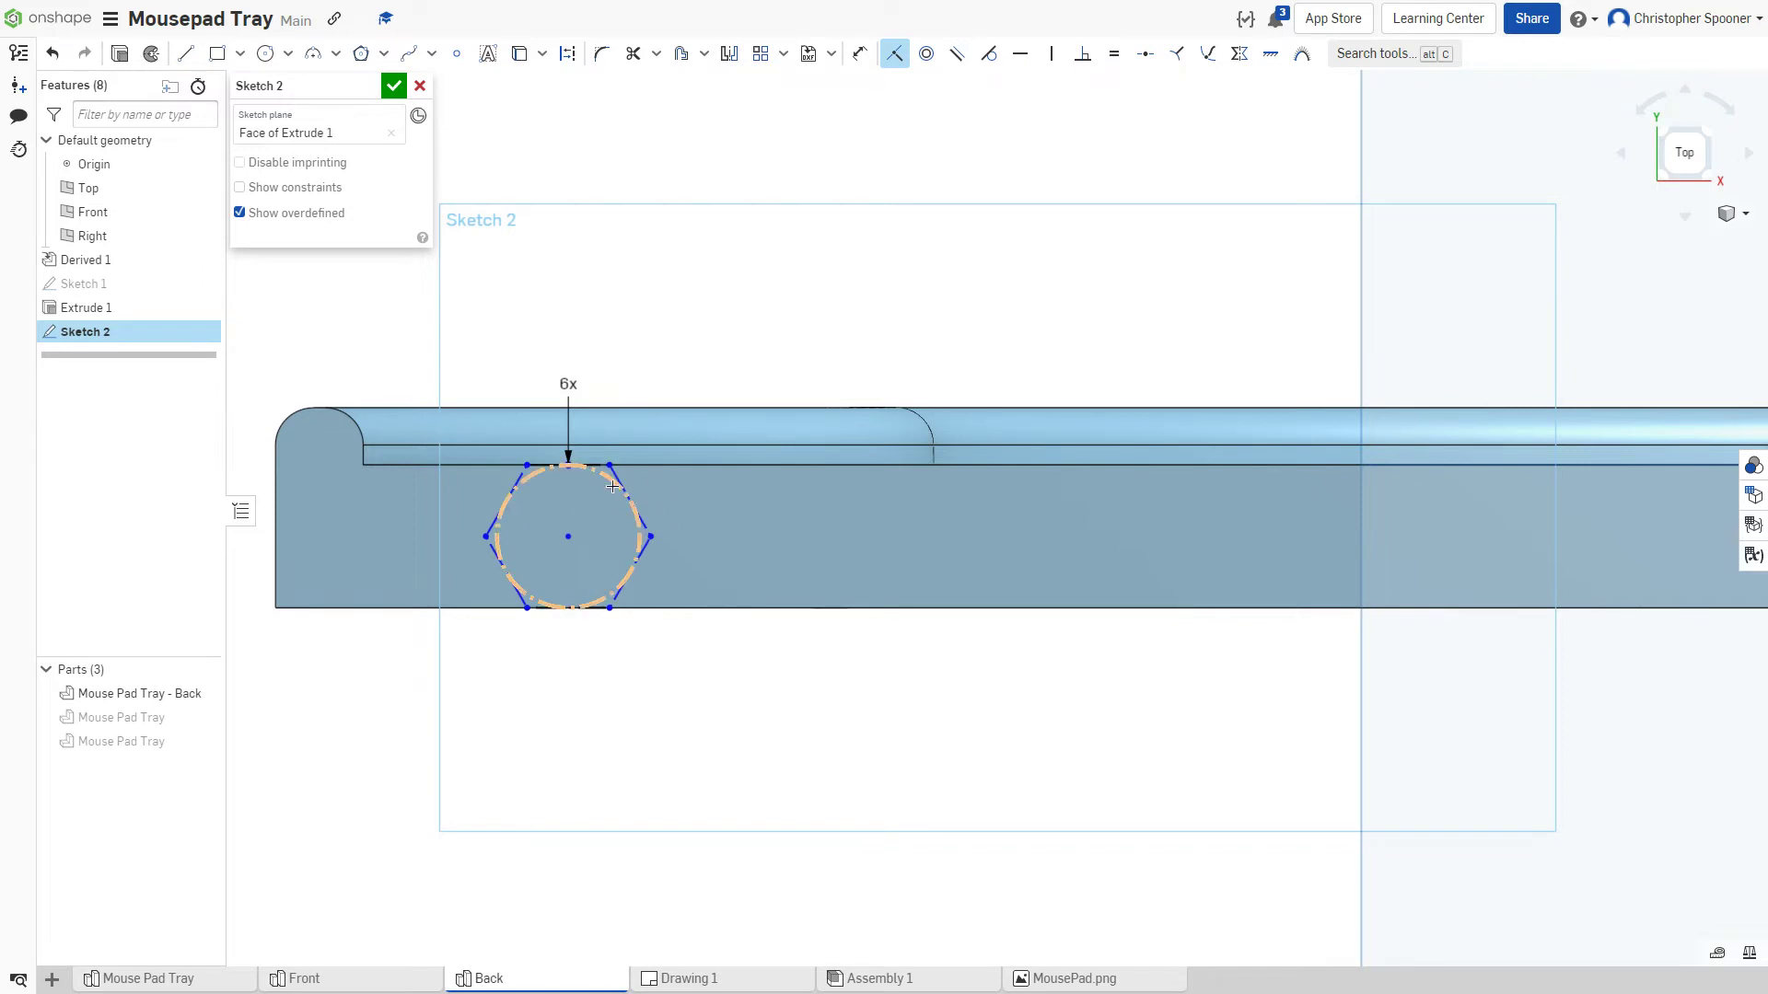
scroll(613, 487, "up", 3)
scroll(606, 495, "down", 2)
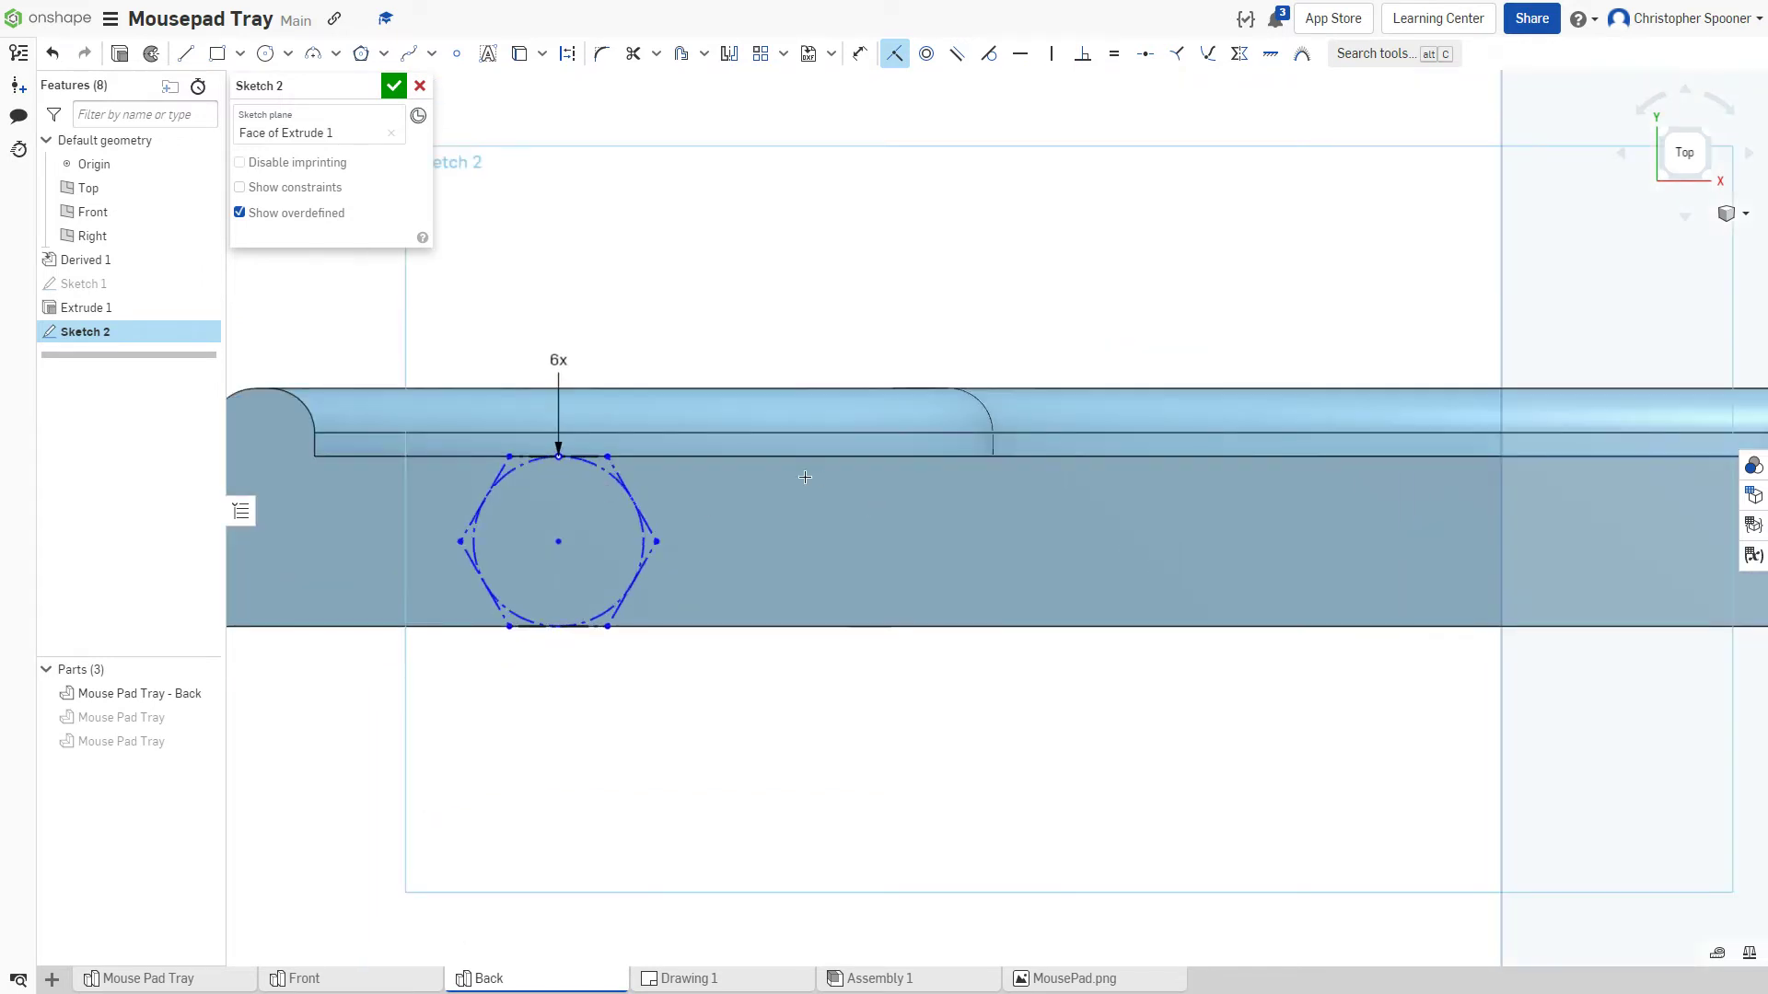
scroll(590, 504, "up", 2)
middle_click_drag(598, 509, 825, 503)
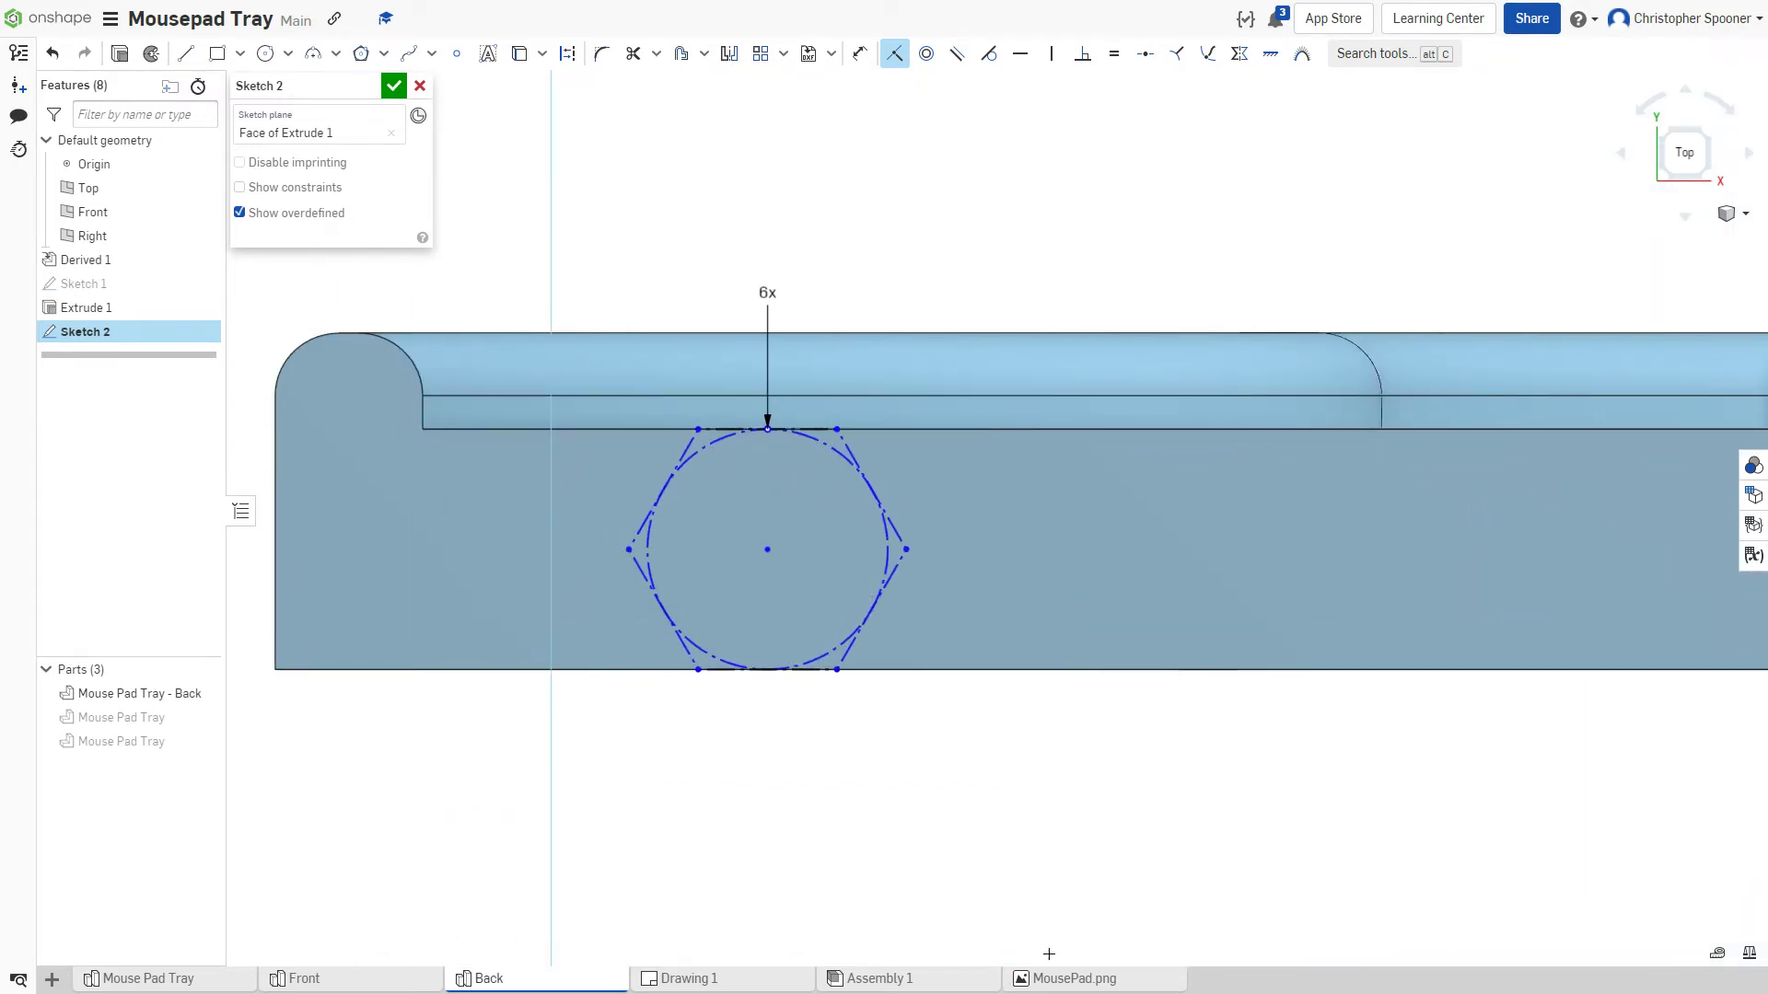
- Check the hexagon's placement in the Front part studio's Sketch 2, and dimension the Back hexagon's centre 0.5 in from the joining face's end edge
left_click(311, 979)
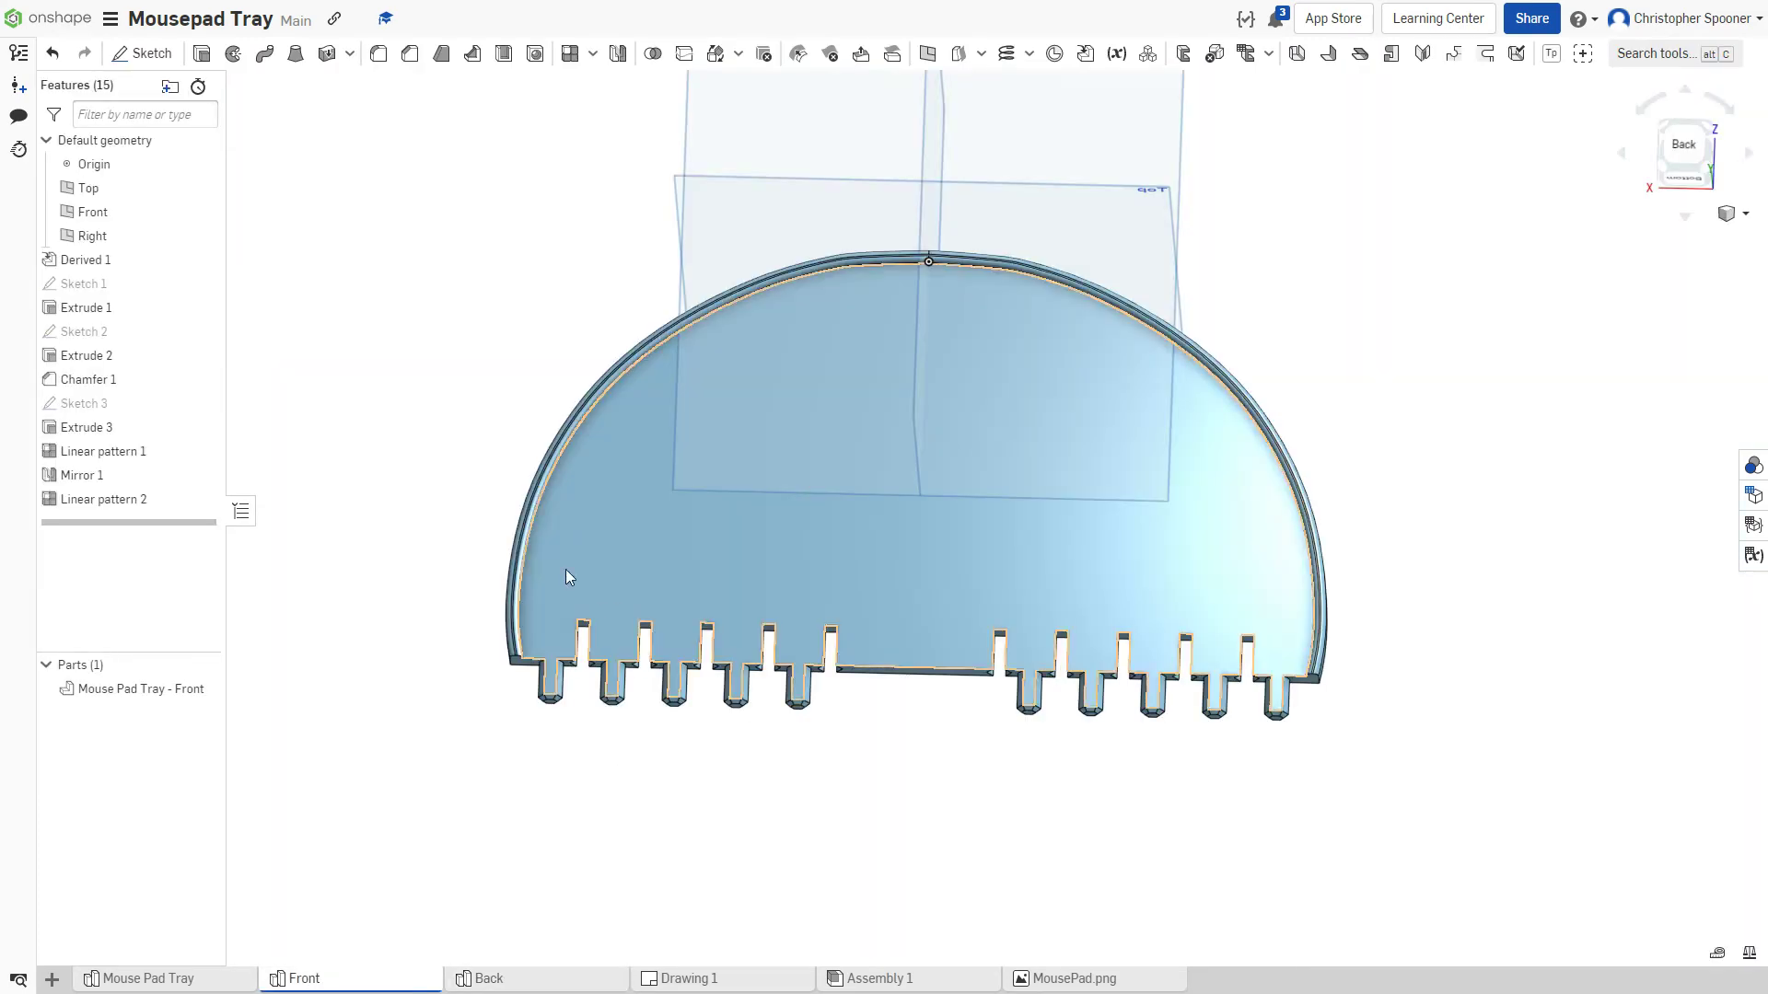
double_click(102, 337)
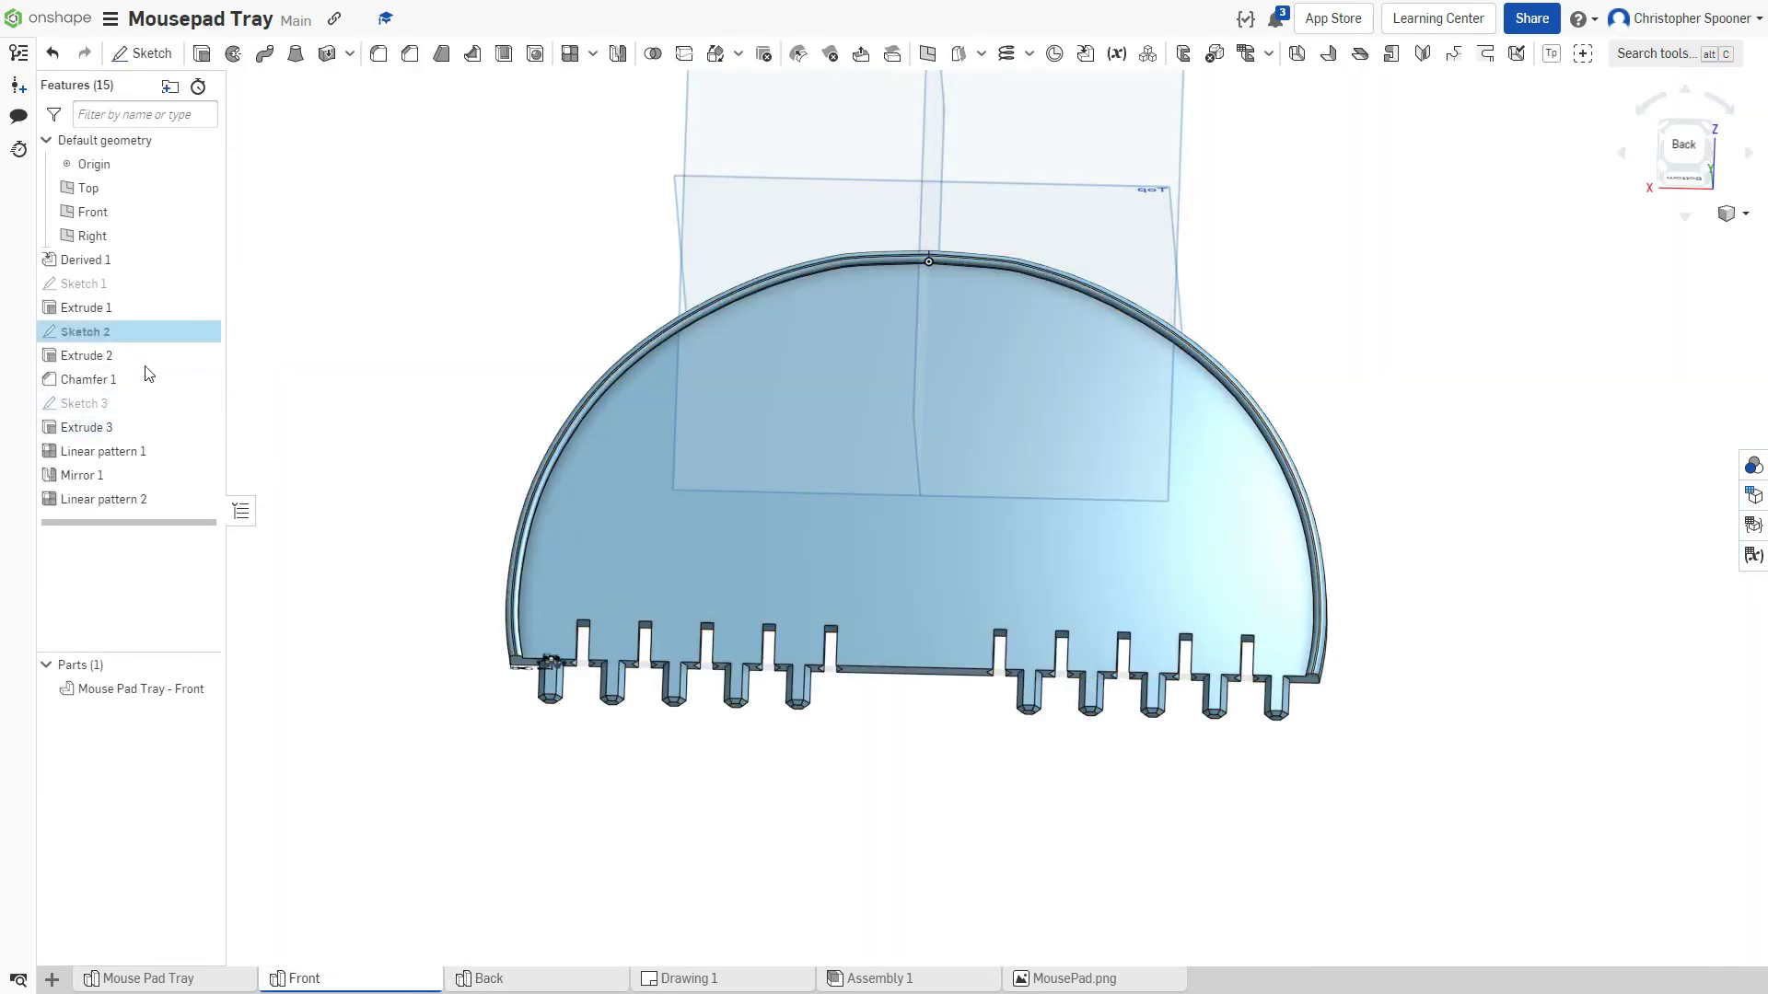
scroll(530, 621, "up", 3)
right_click_drag(557, 692, 570, 520)
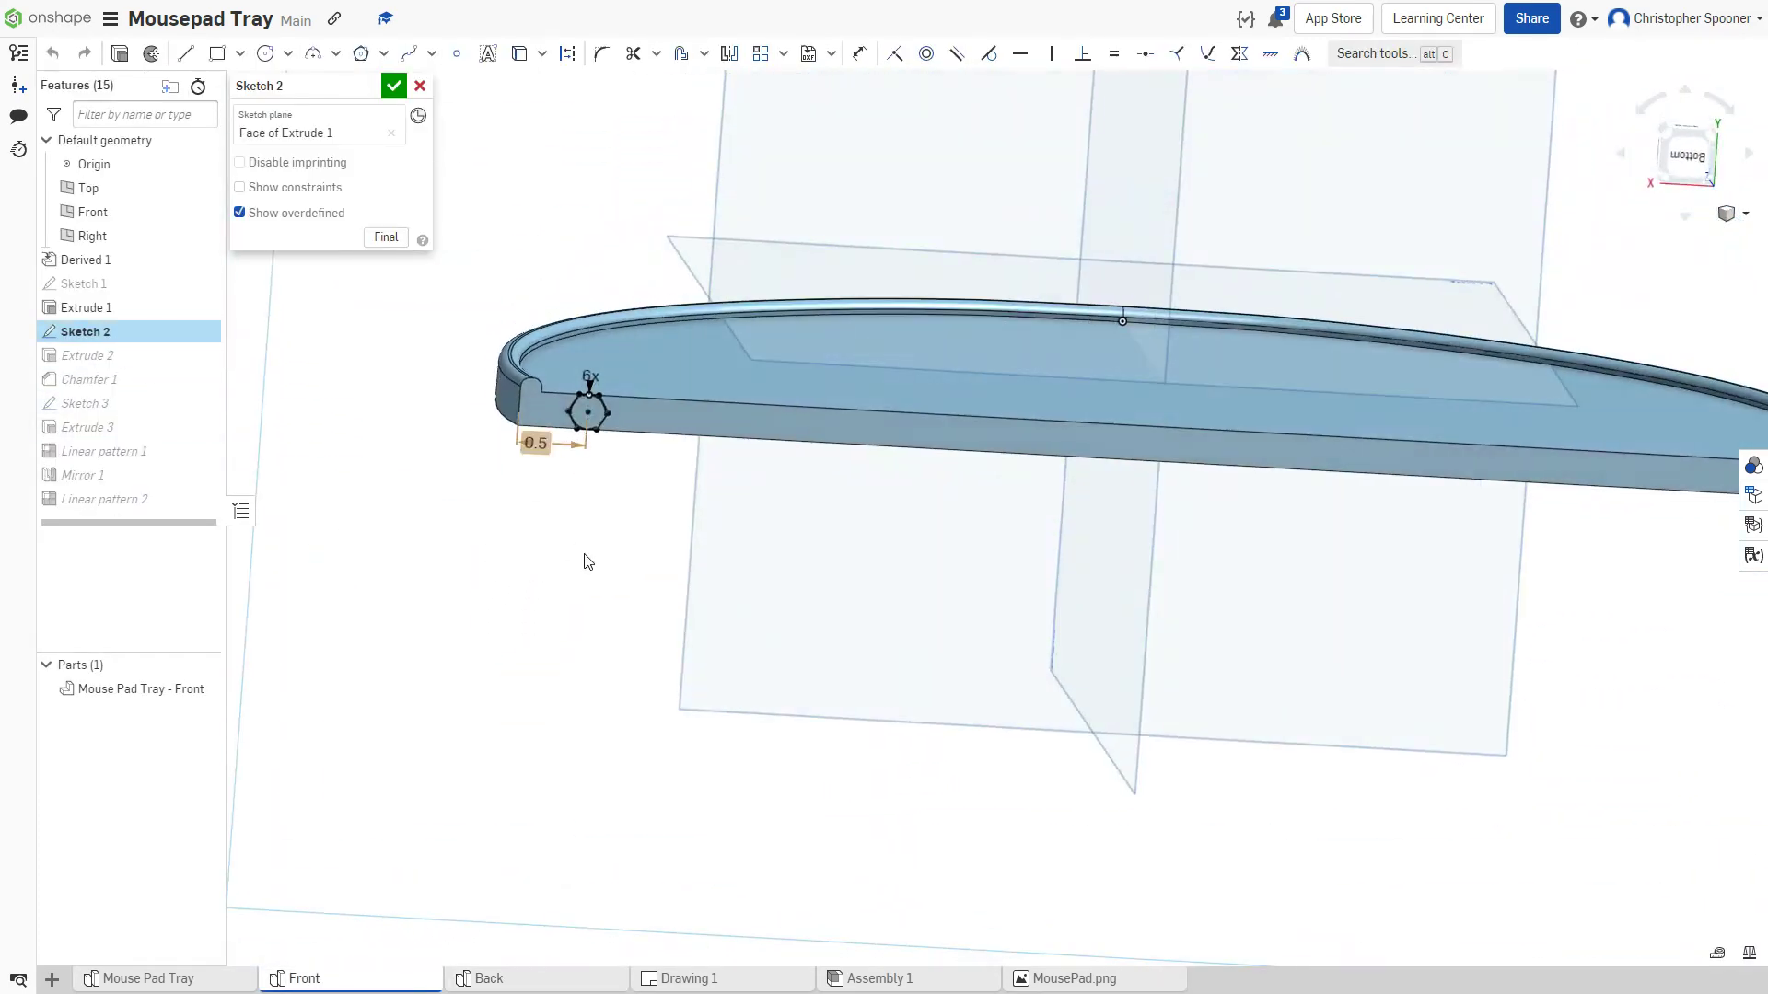
left_click(565, 981)
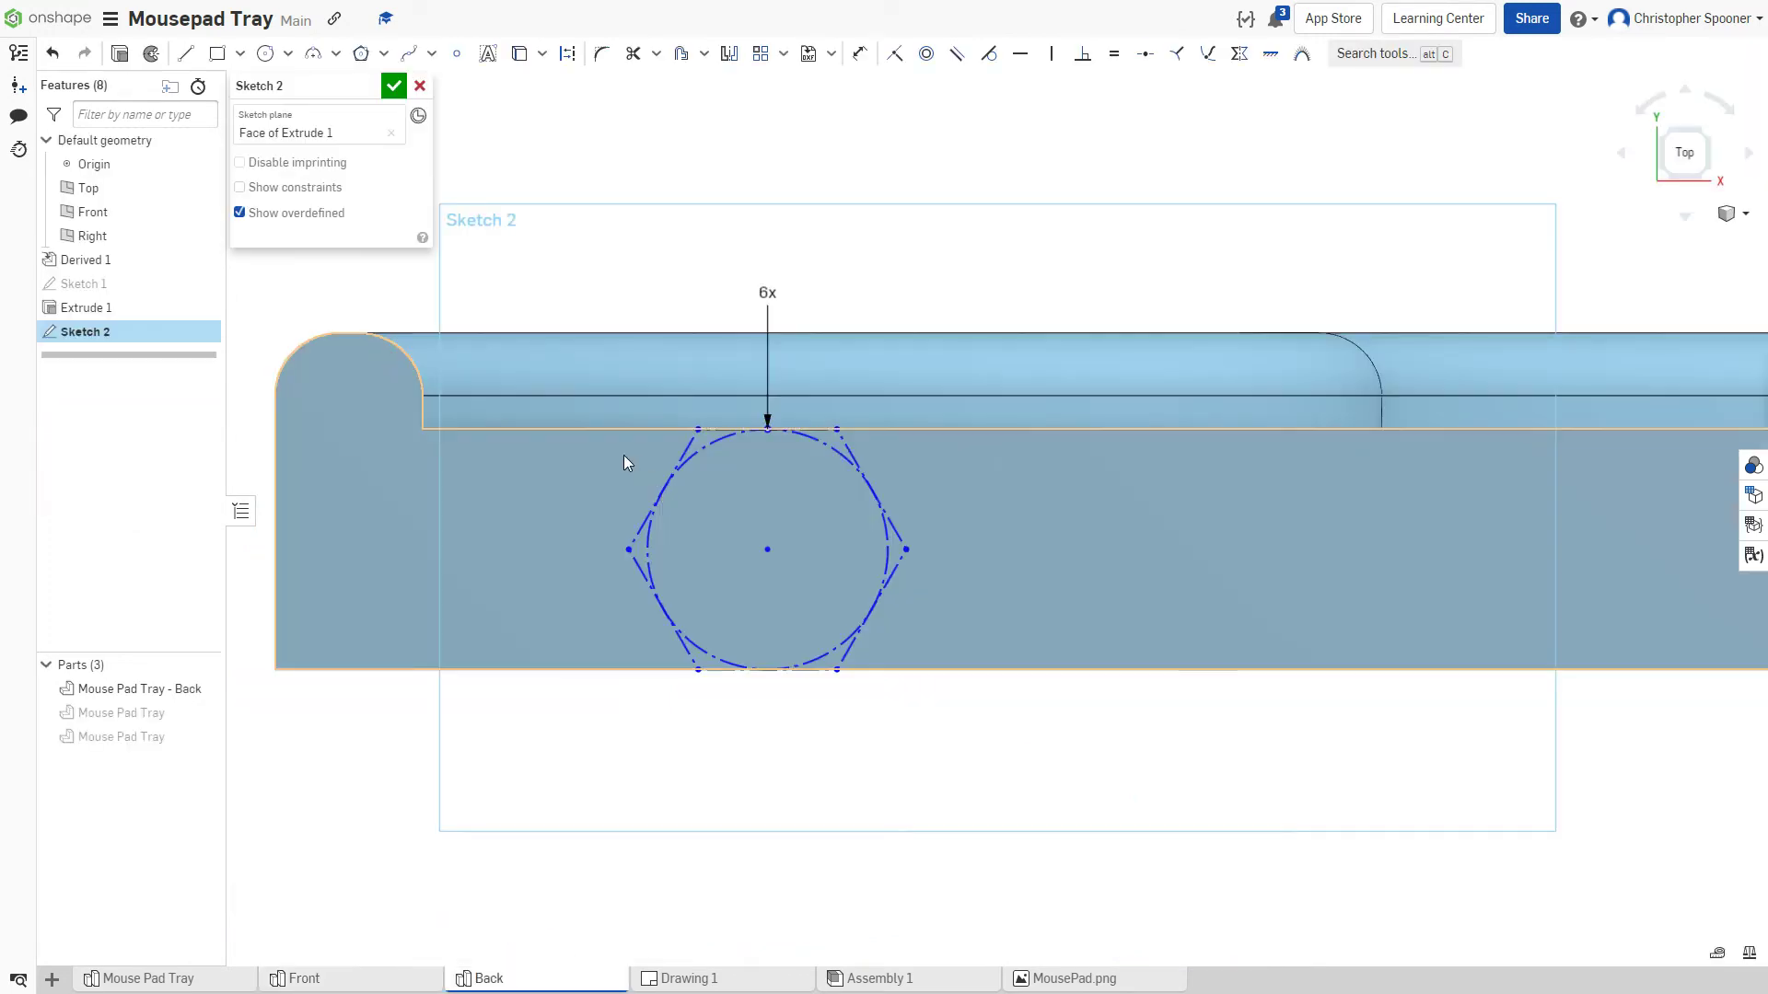
key("u")
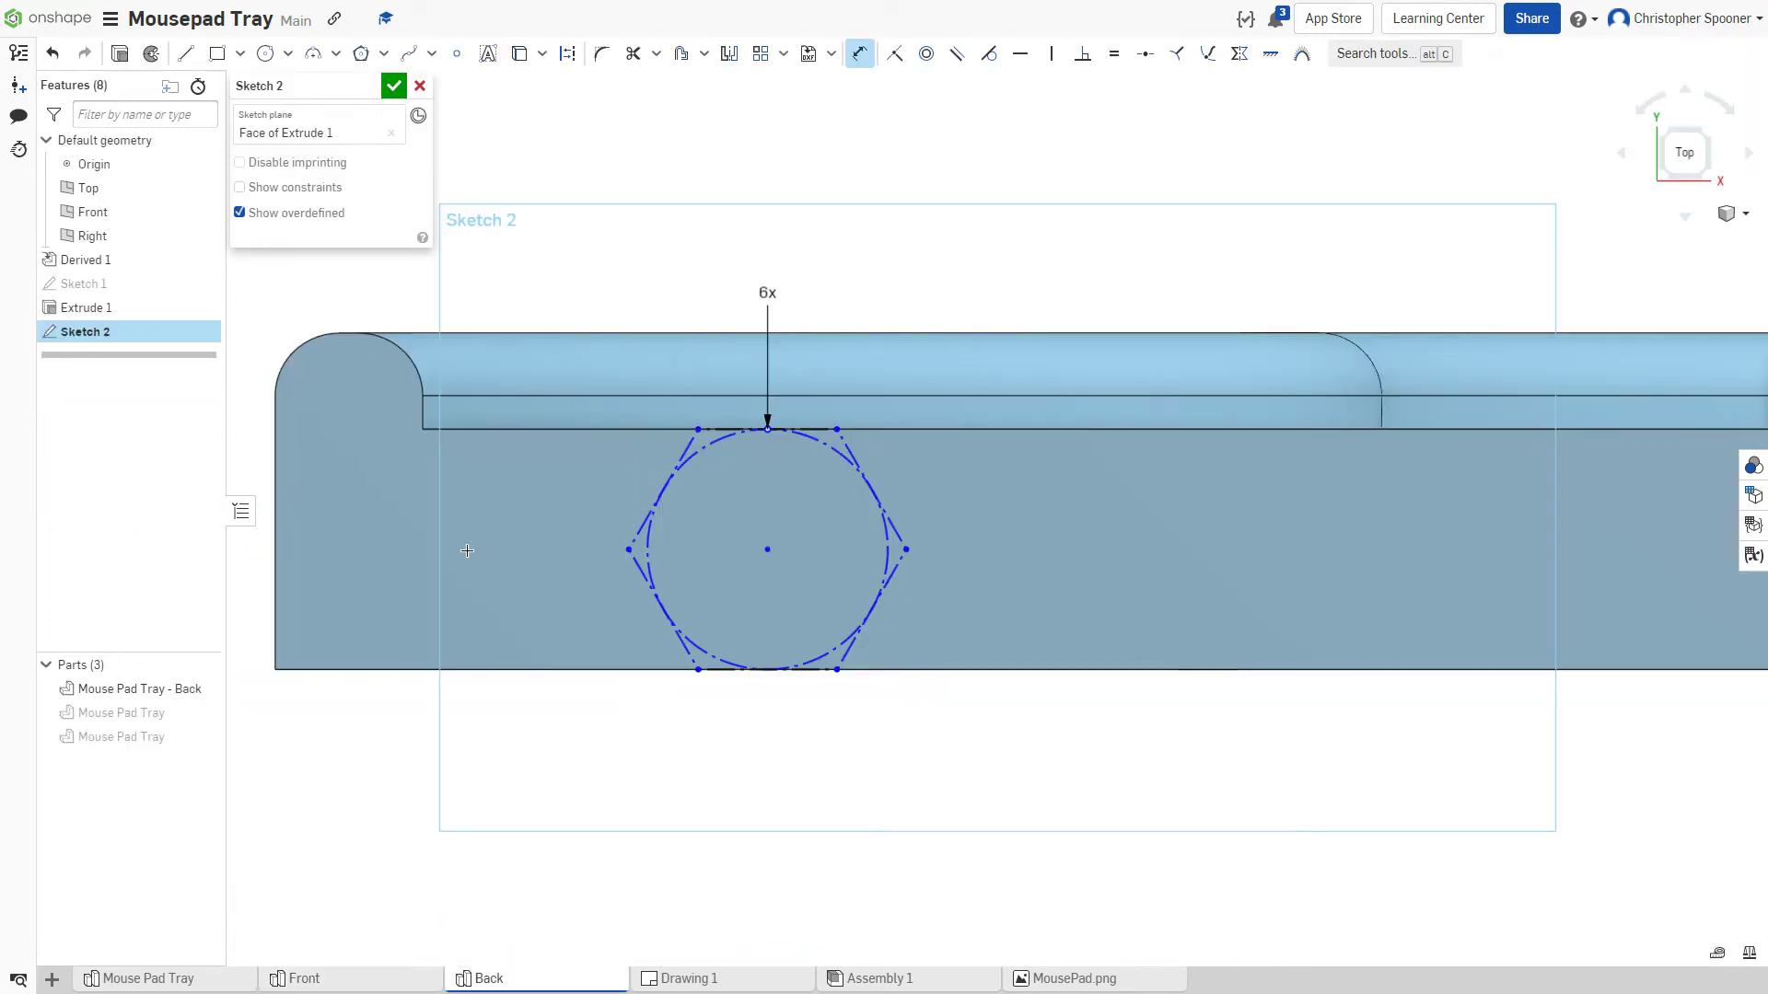
left_click(767, 552)
left_click(274, 566)
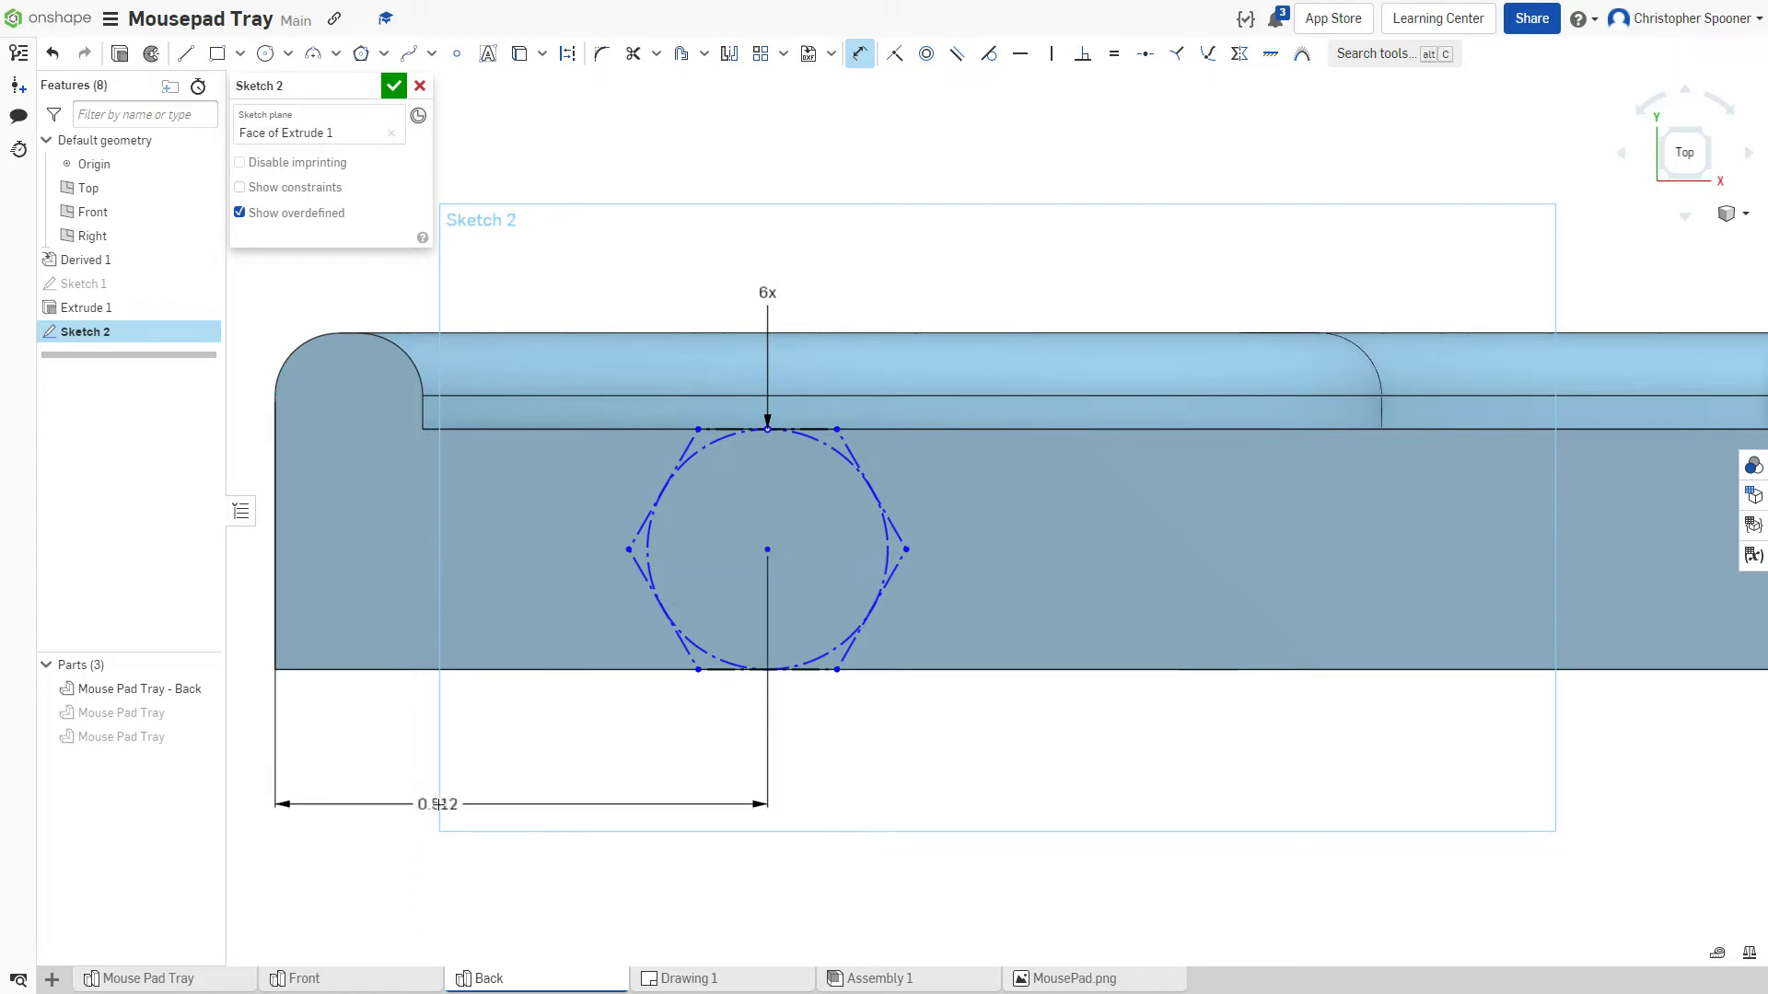
left_click(445, 809)
type("0.5")
key("Return")
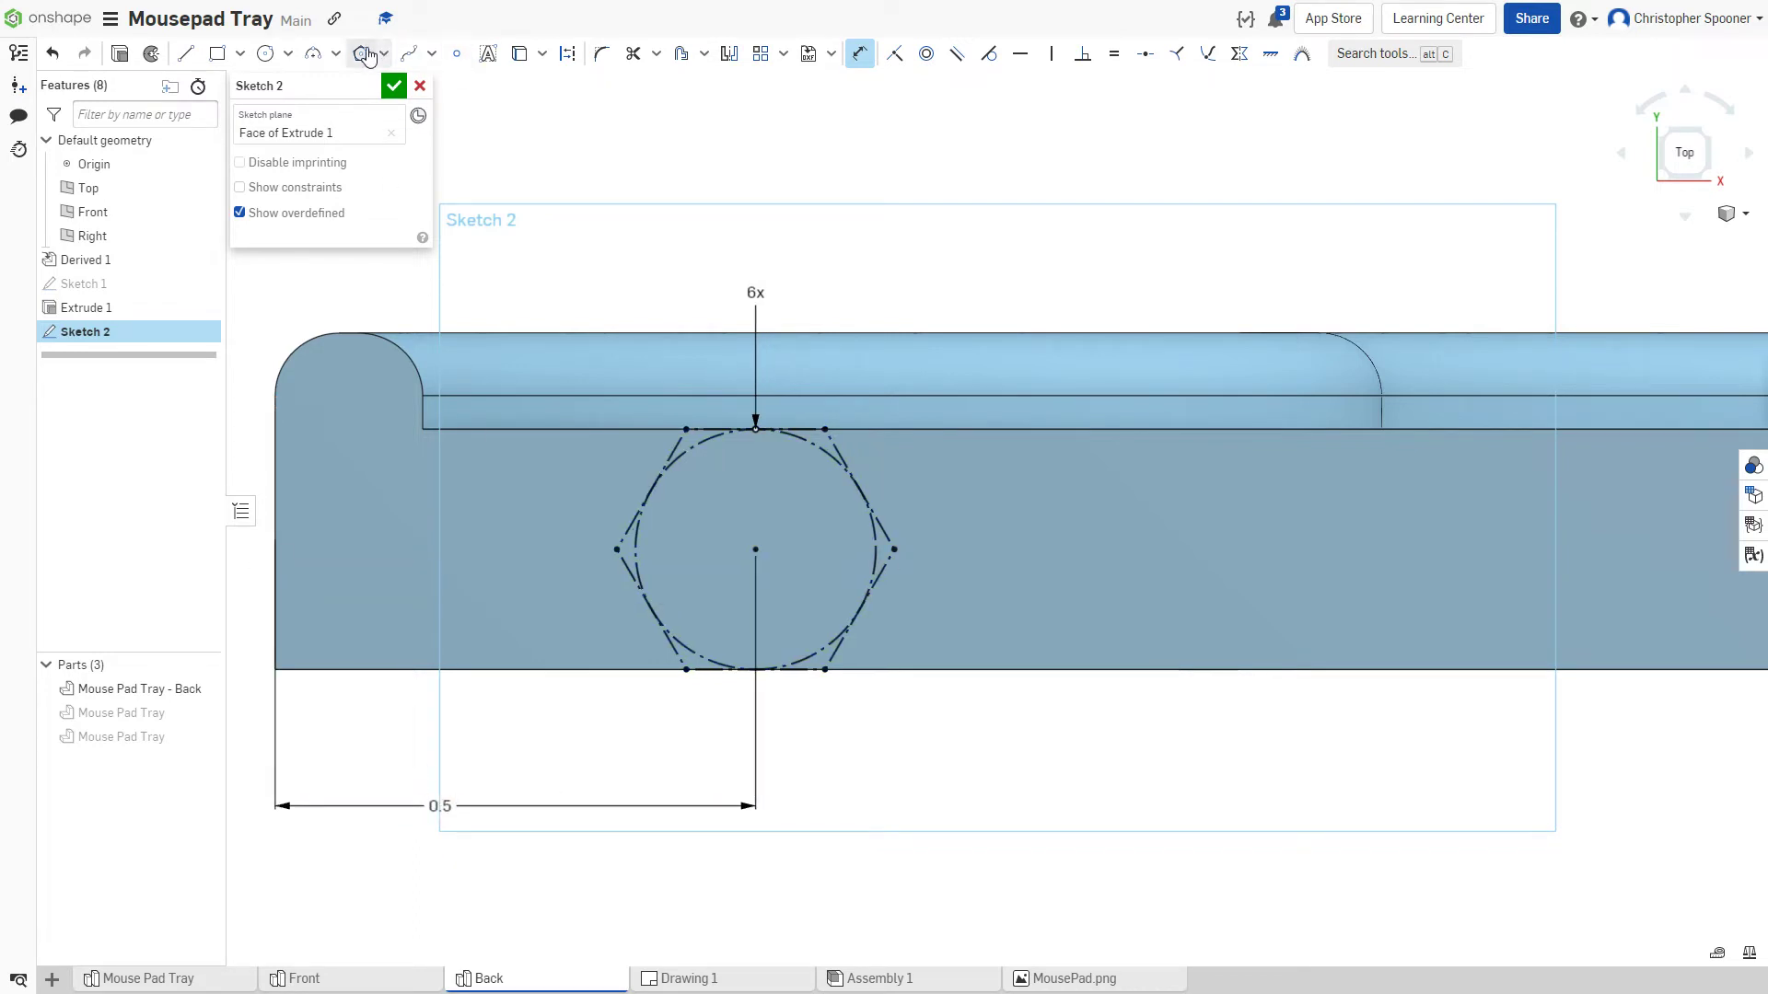
- Offset all six sides of the construction hexagon outward by 0.004 in and finish the sketch
left_click(679, 54)
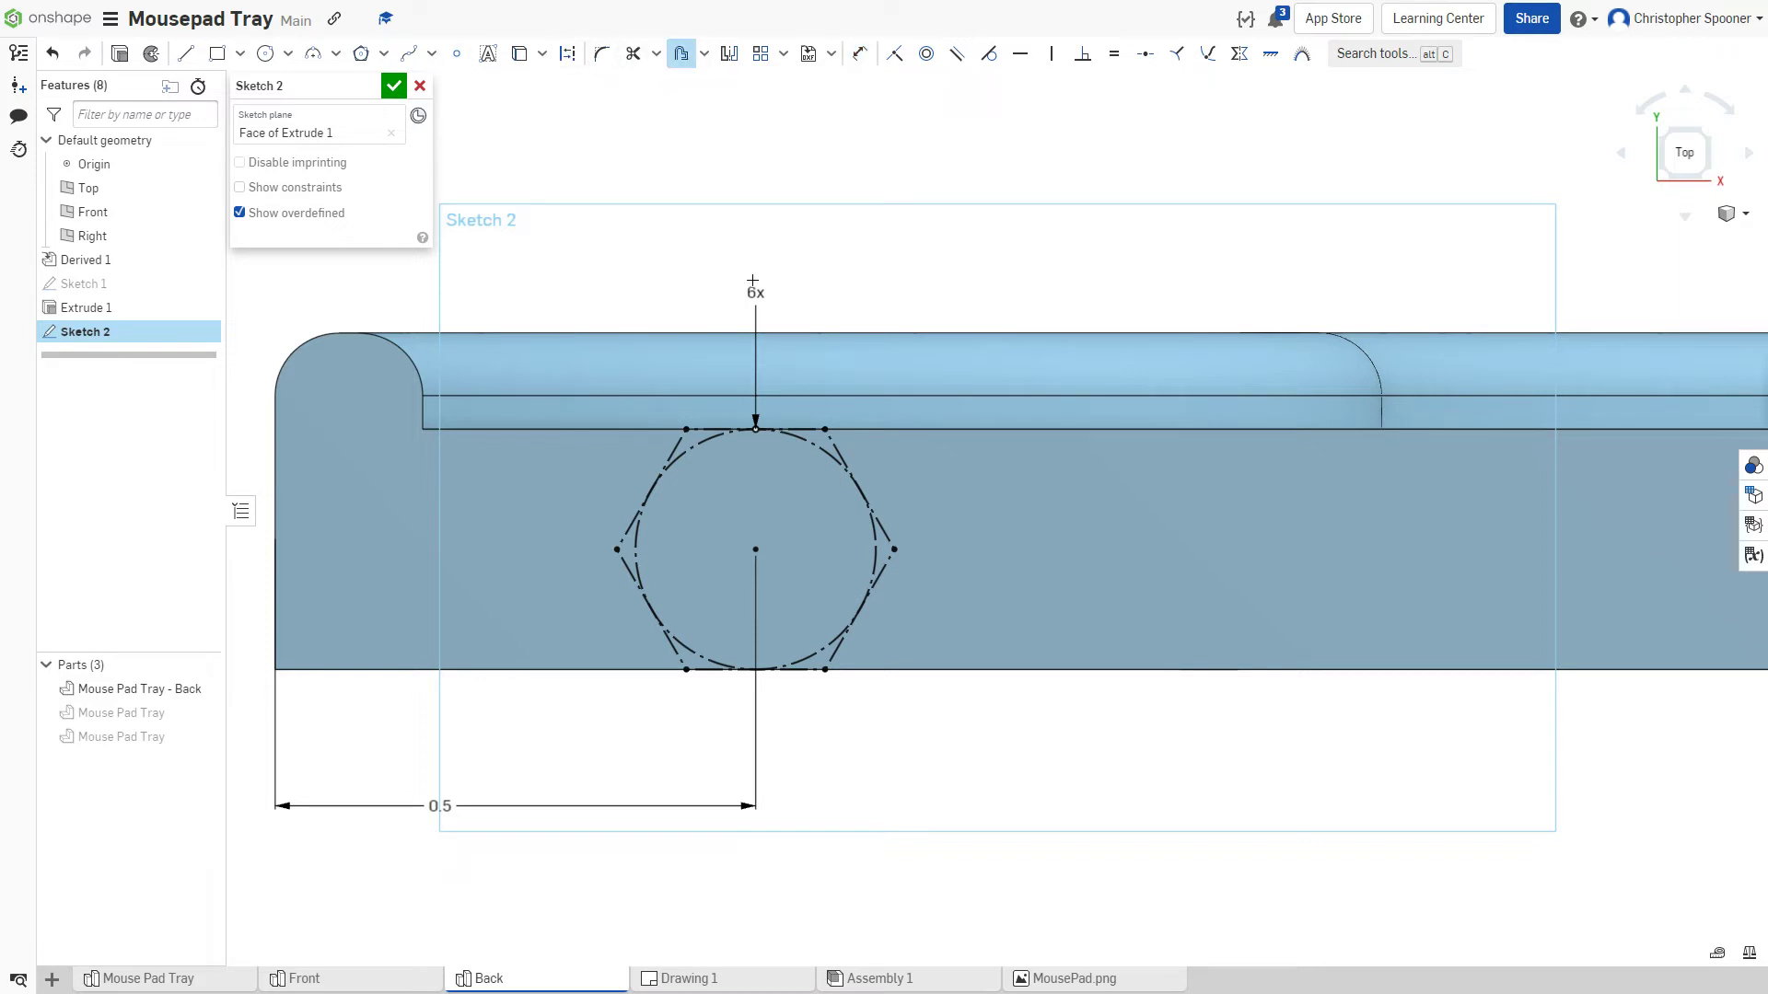
left_click(816, 429)
left_click(842, 451)
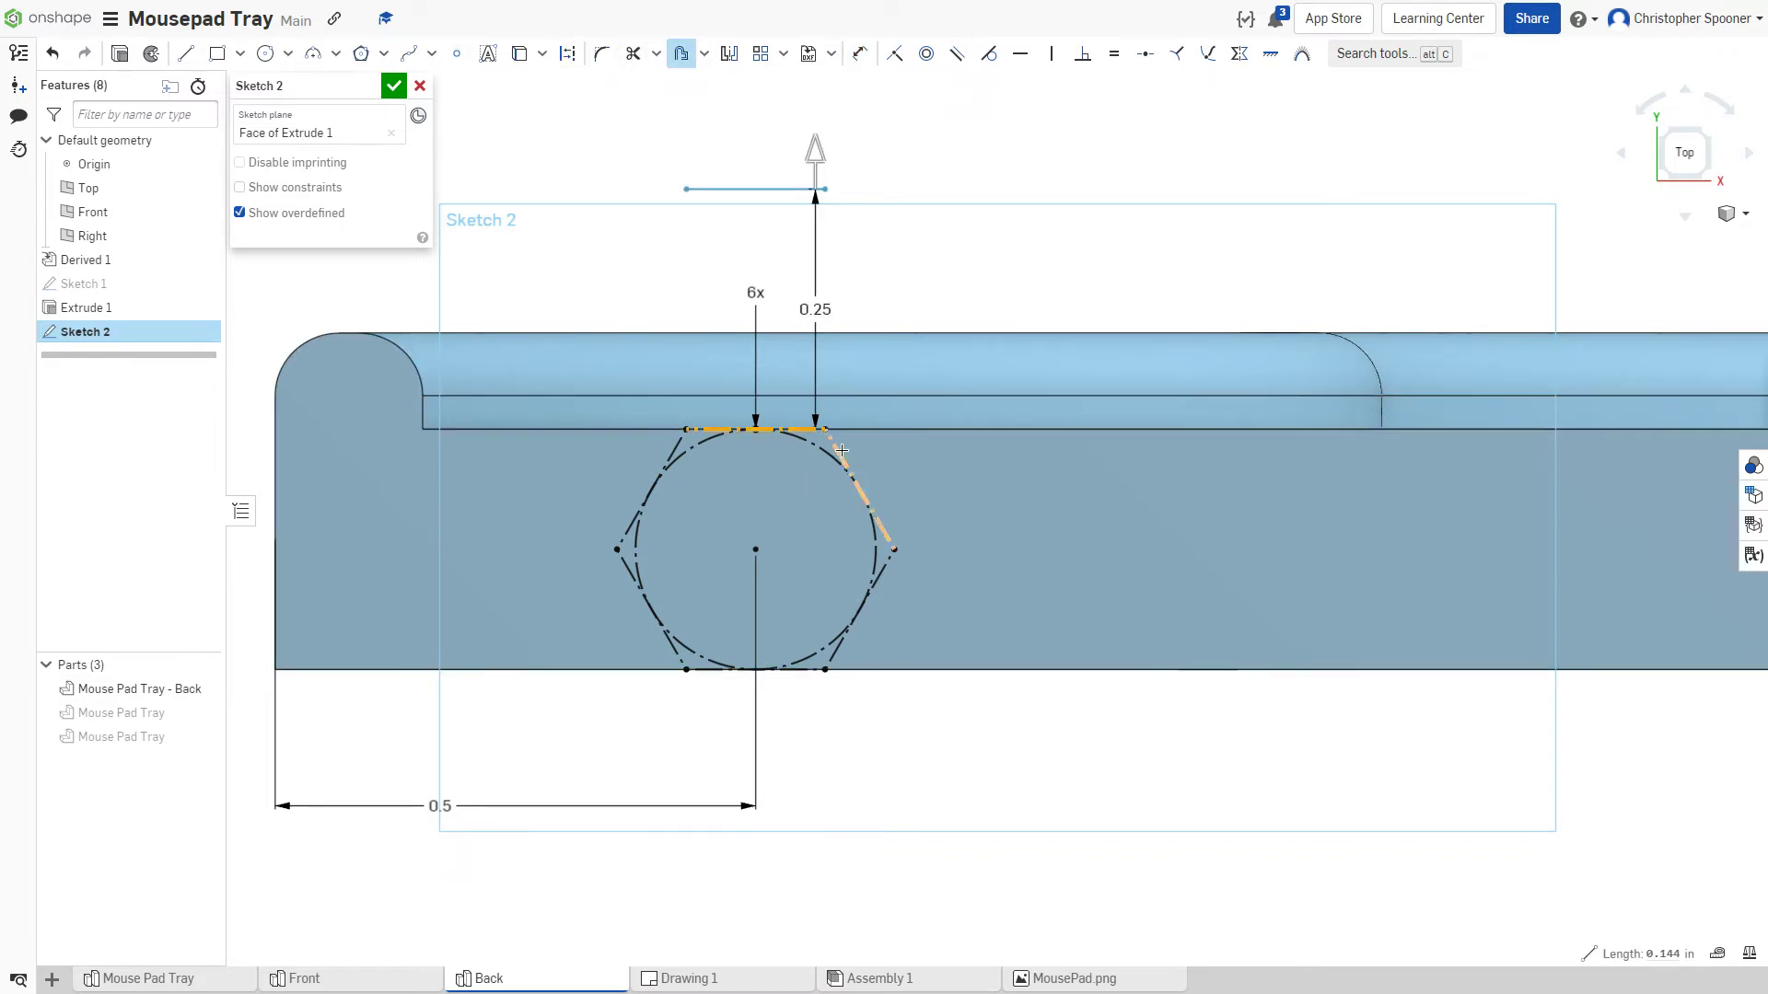
left_click(844, 638)
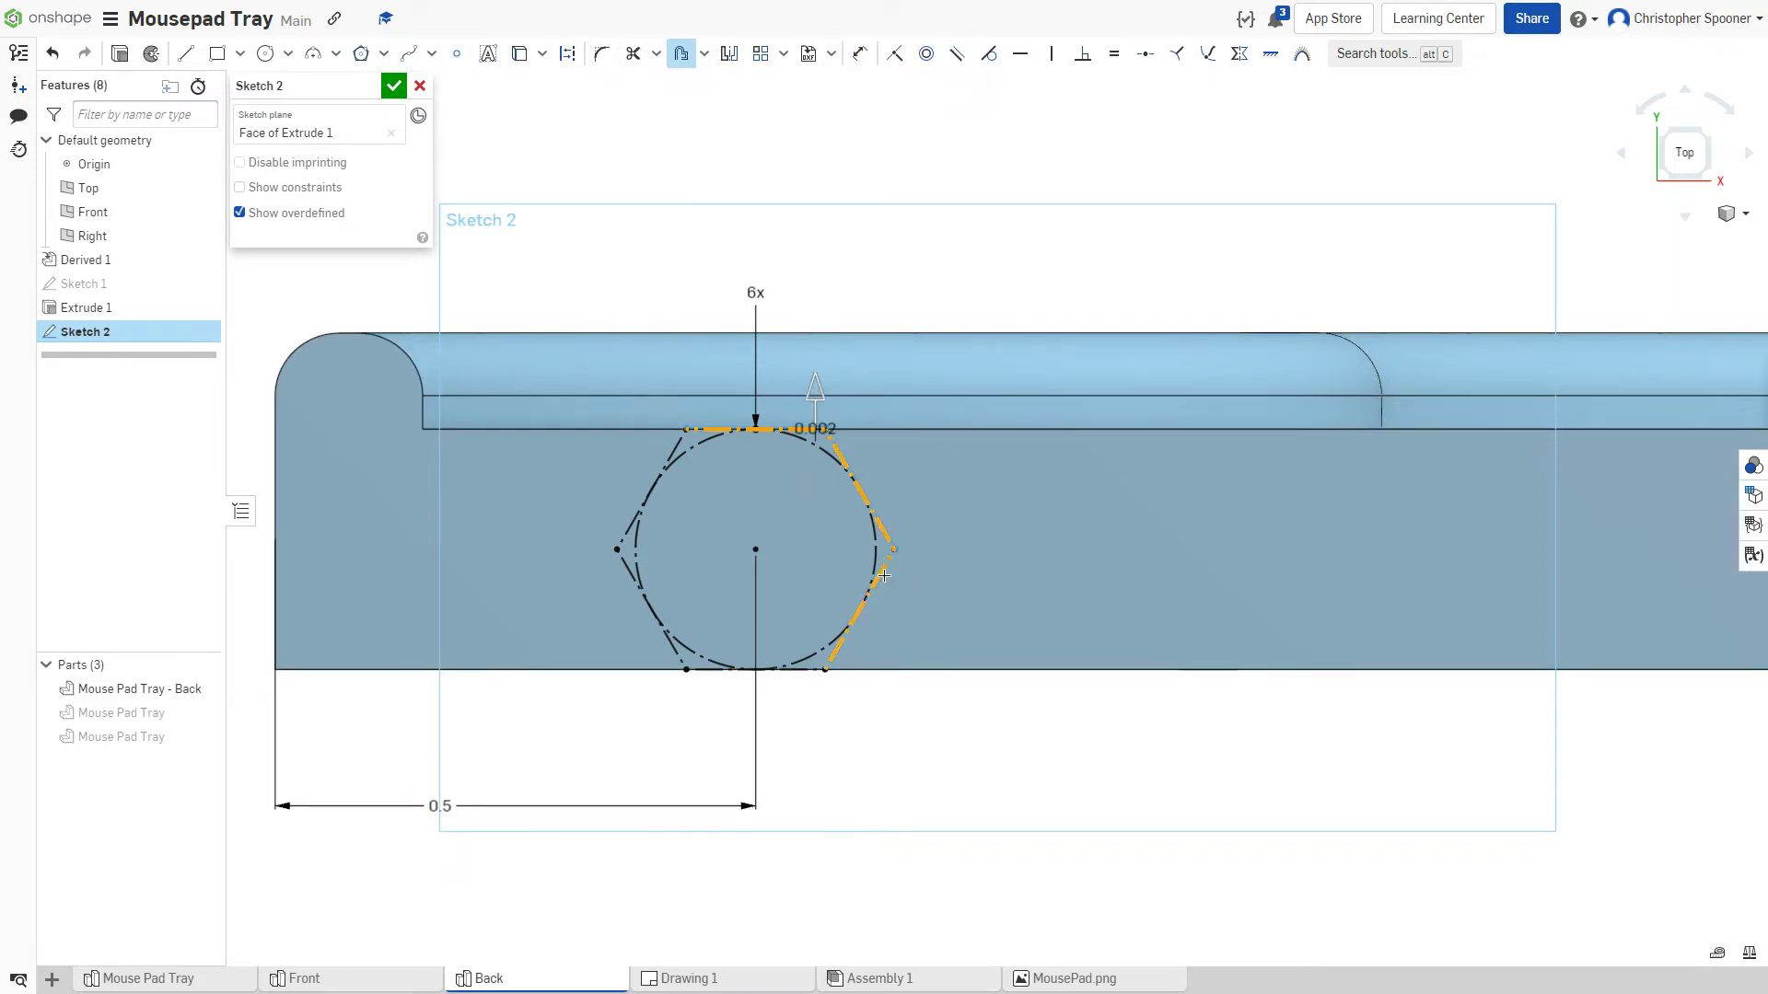
left_click(782, 669)
left_click(650, 603)
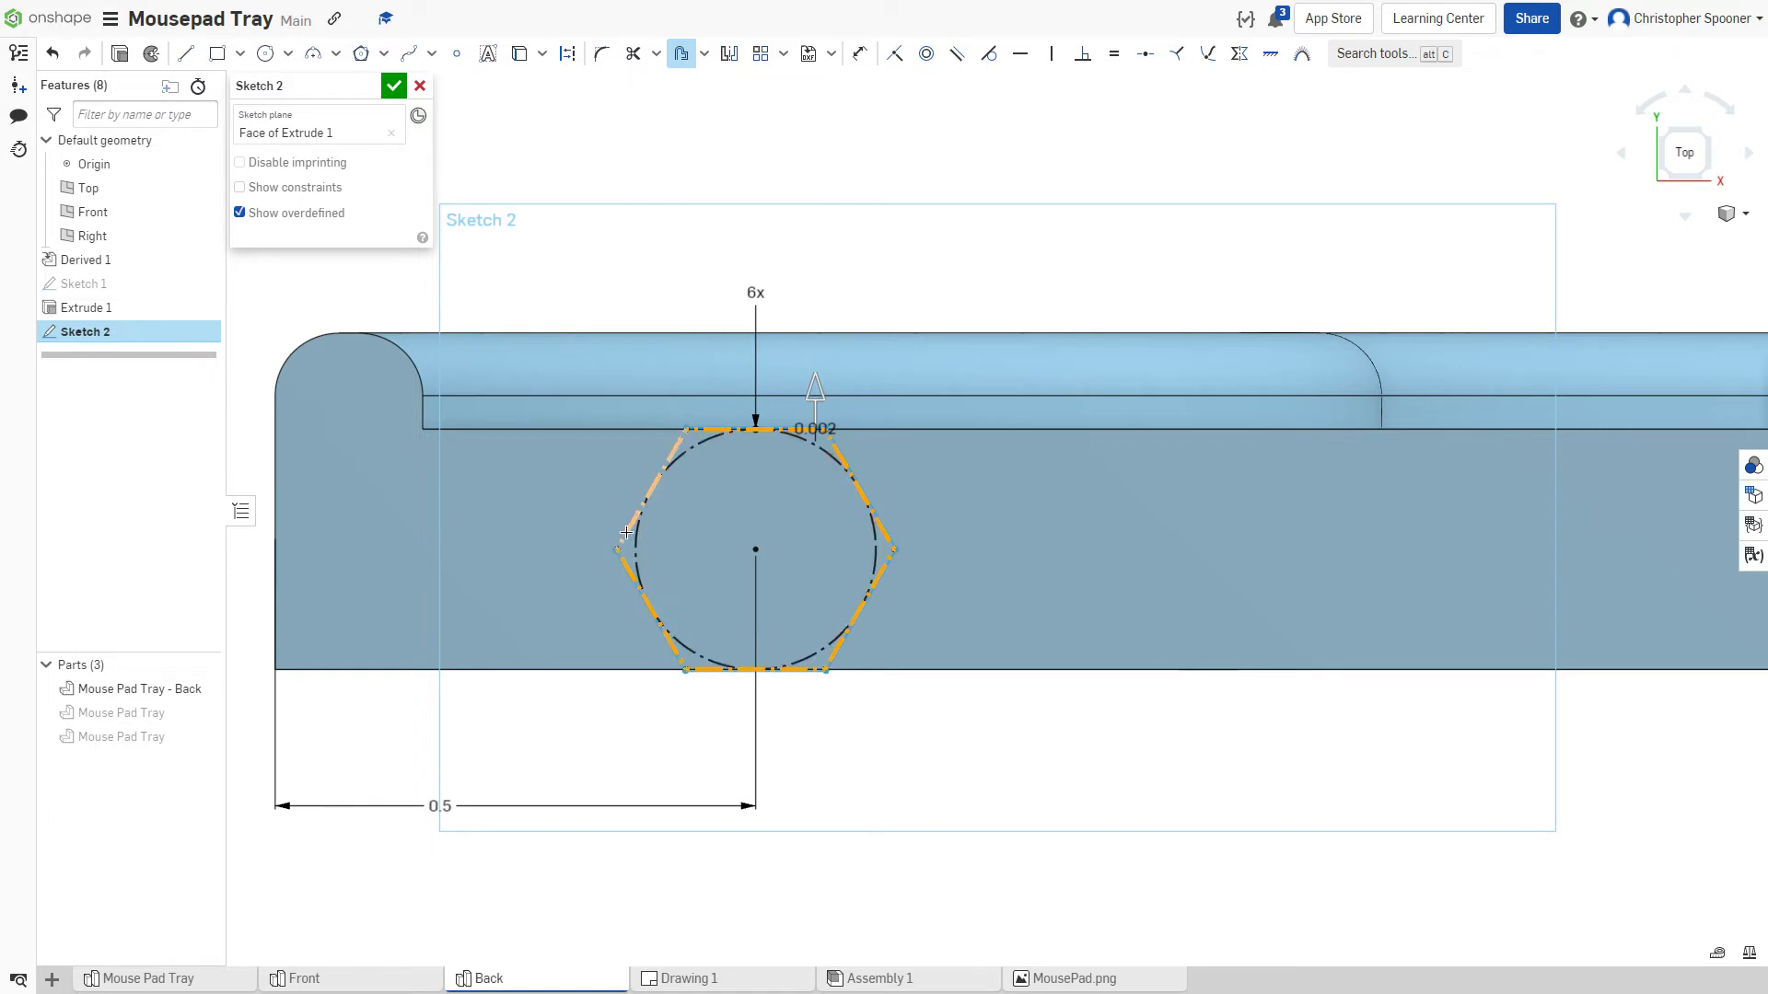
scroll(811, 400, "down", 5)
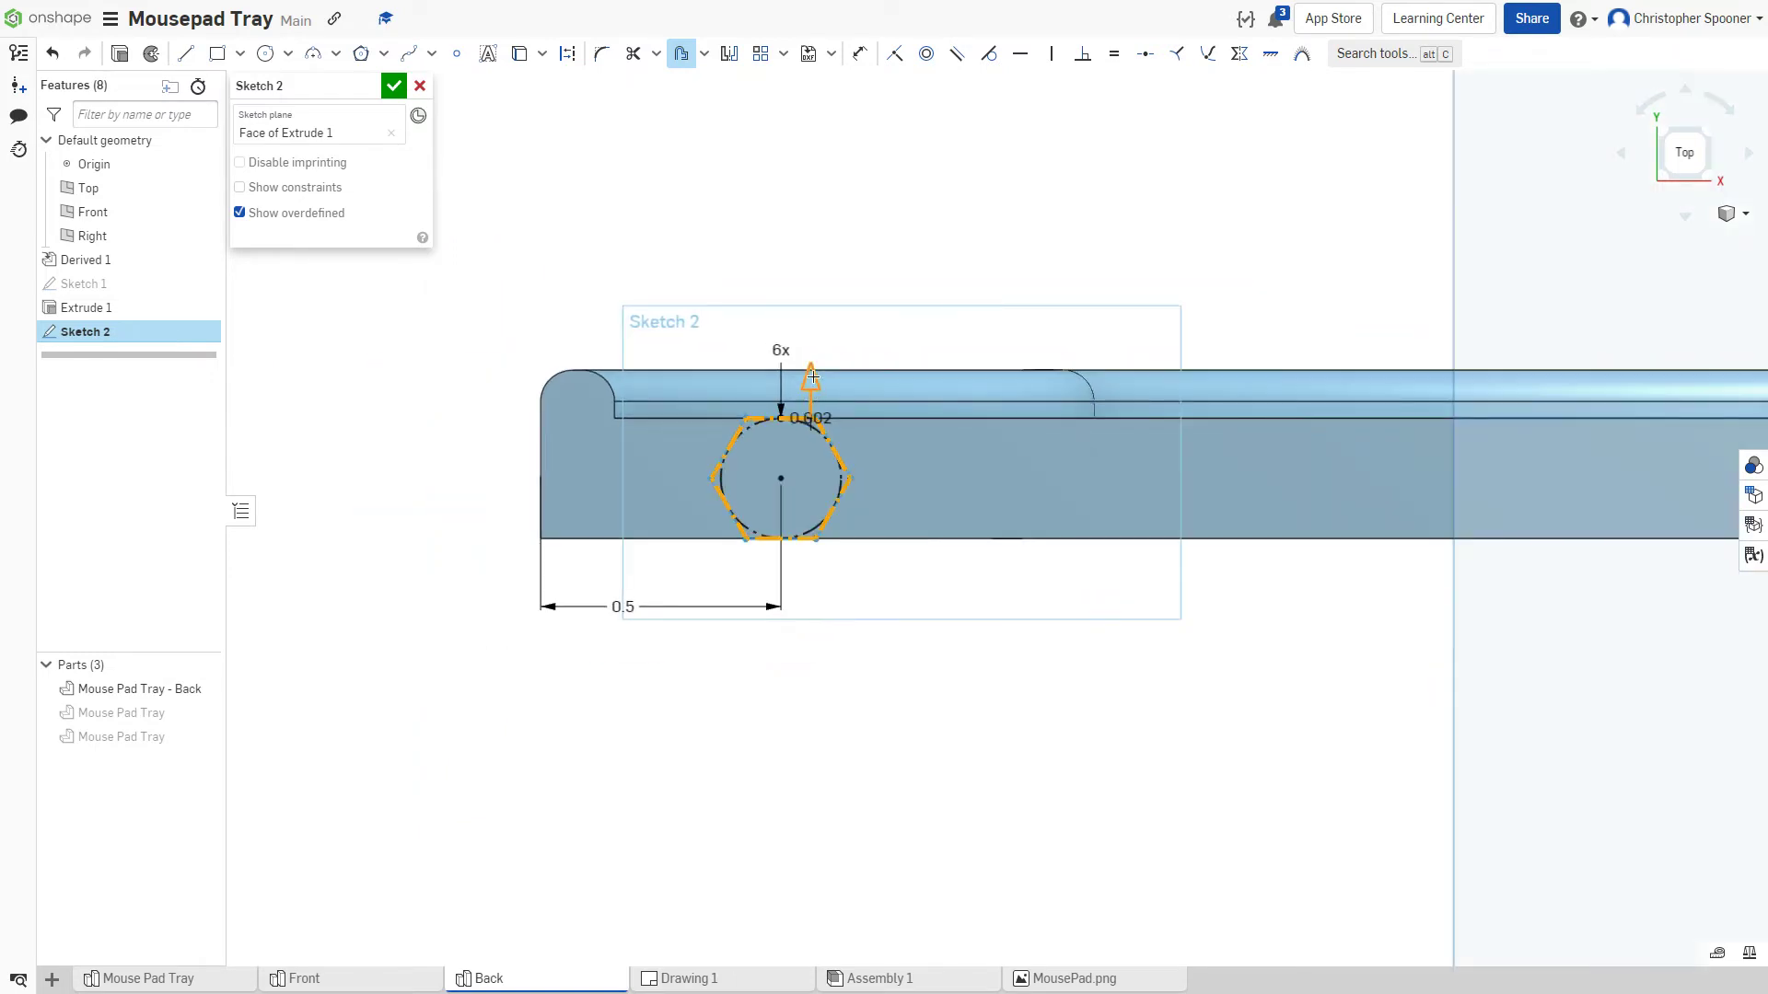
left_click_drag(812, 376, 811, 341)
scroll(815, 398, "up", 4)
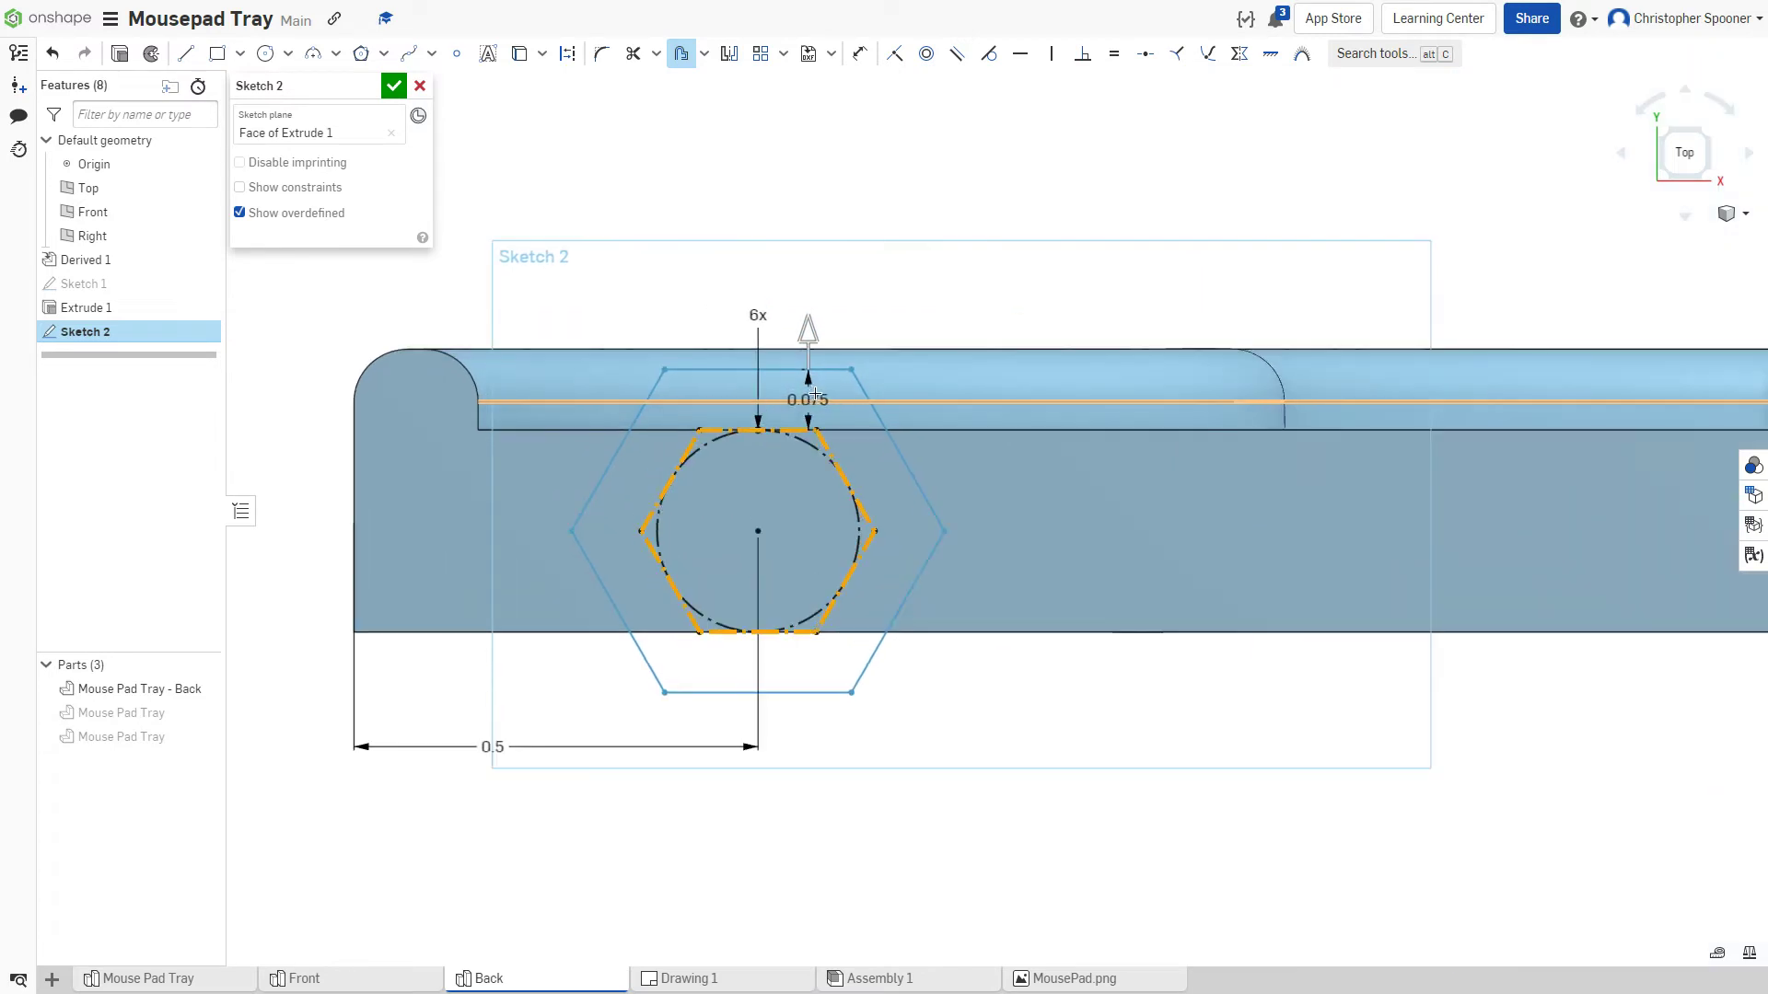
scroll(816, 401, "up", 4)
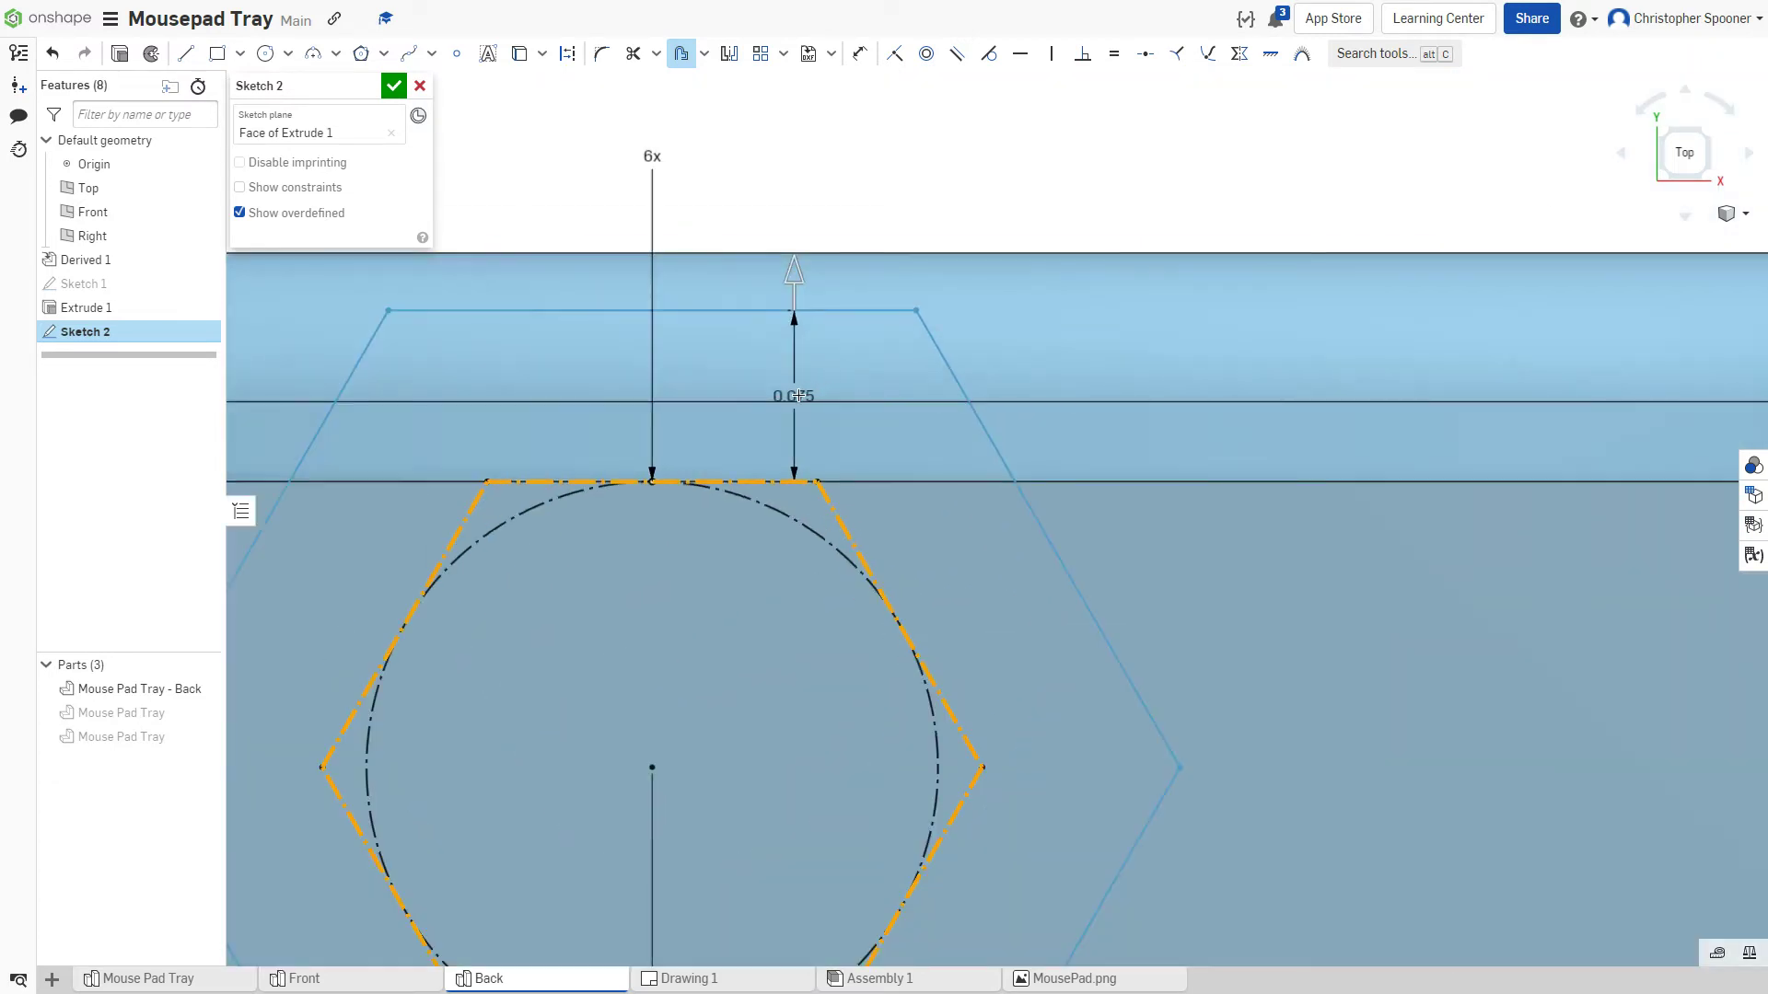
left_click(799, 396)
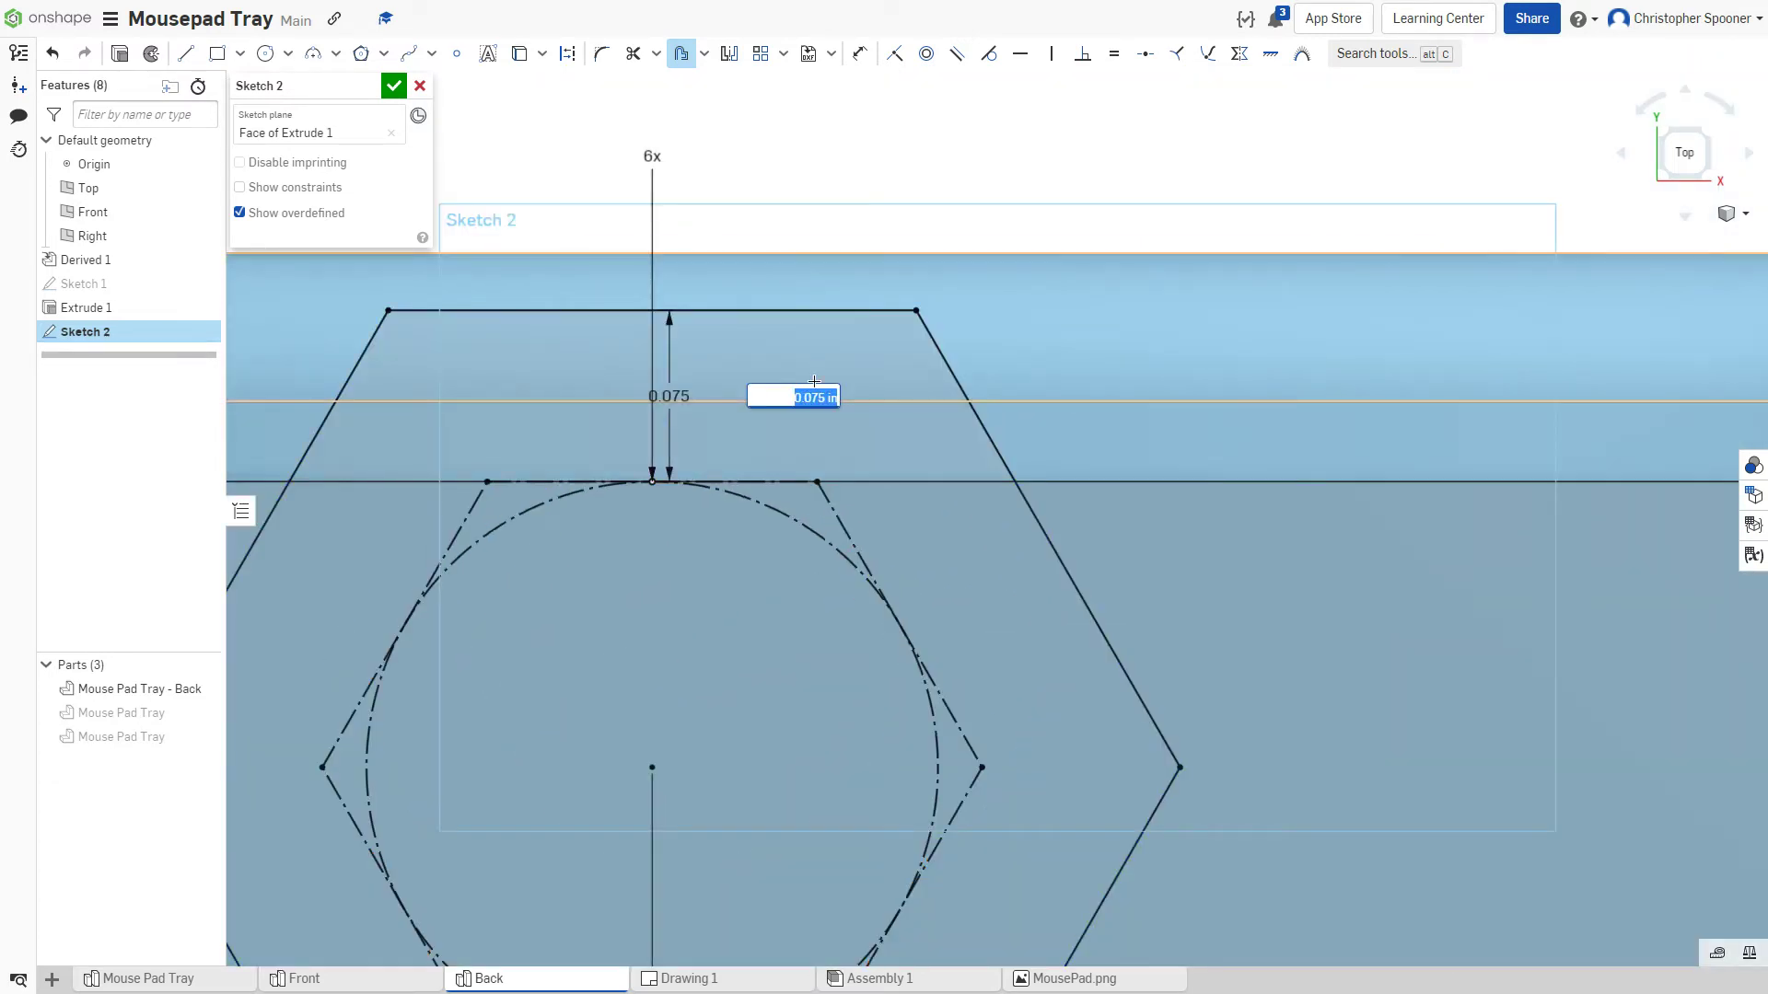
type(".004")
key("Return")
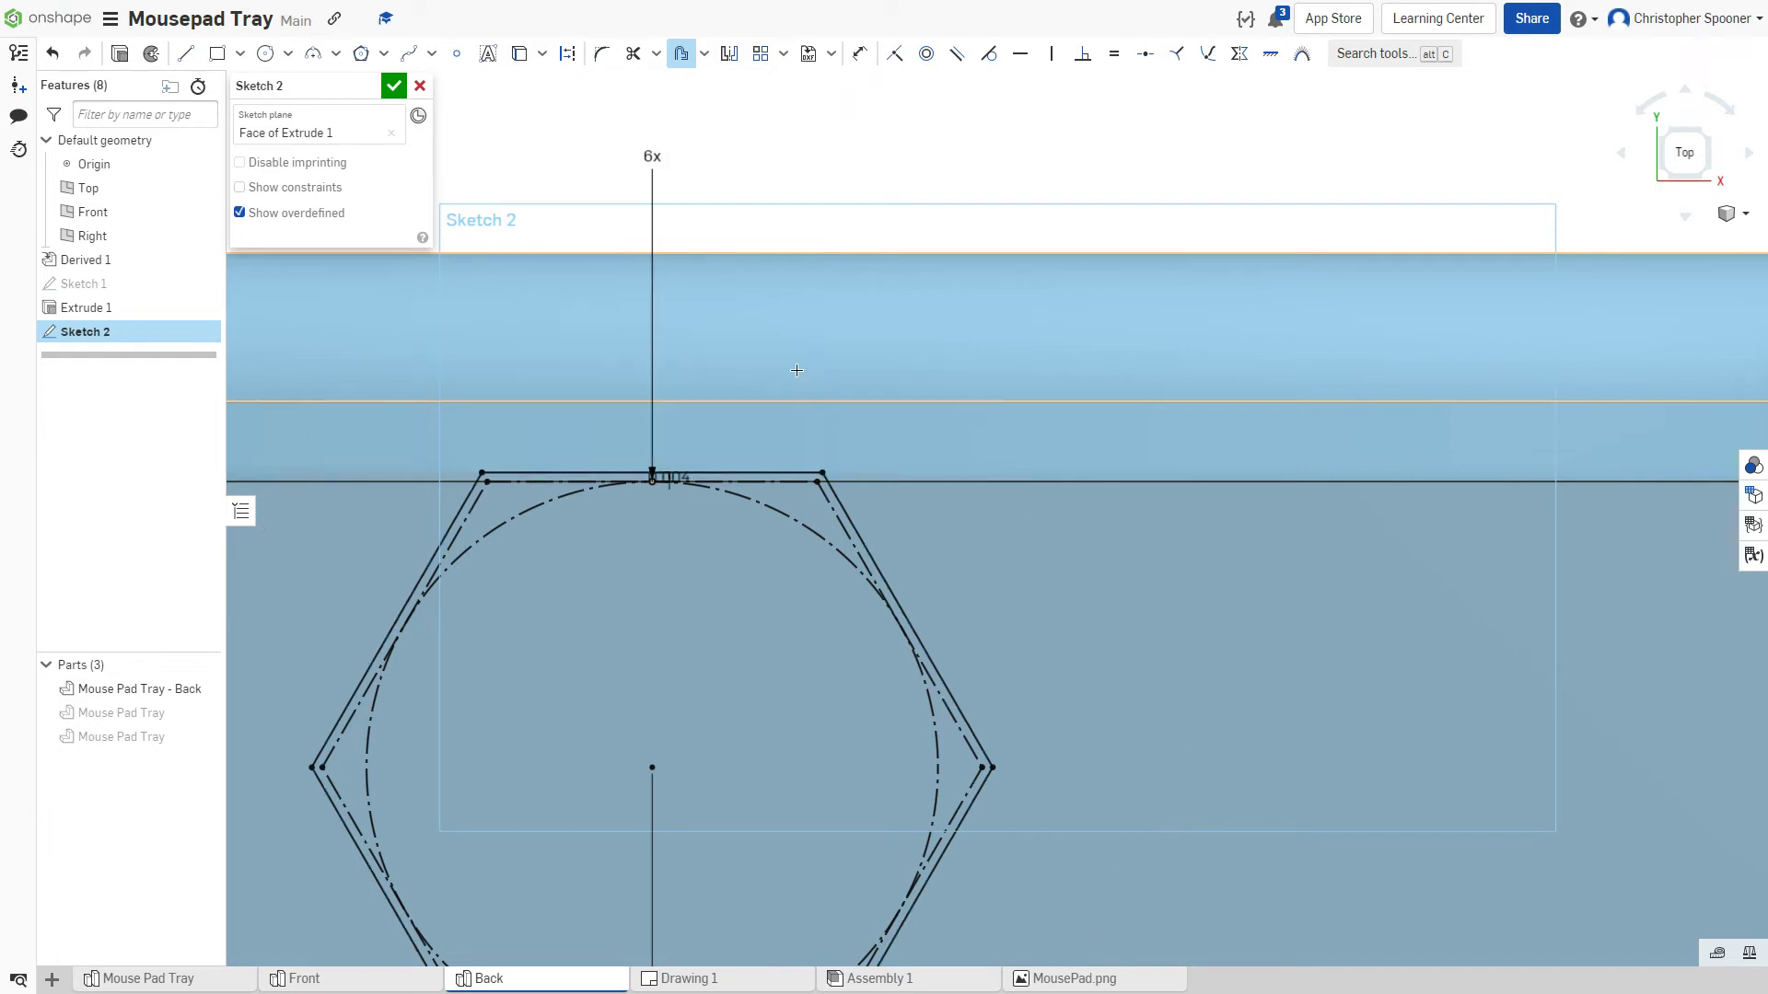
key("Return")
- Extrude the offset hexagon as a cut into the tray back to a blind depth of 0.51 in
key("shift+e")
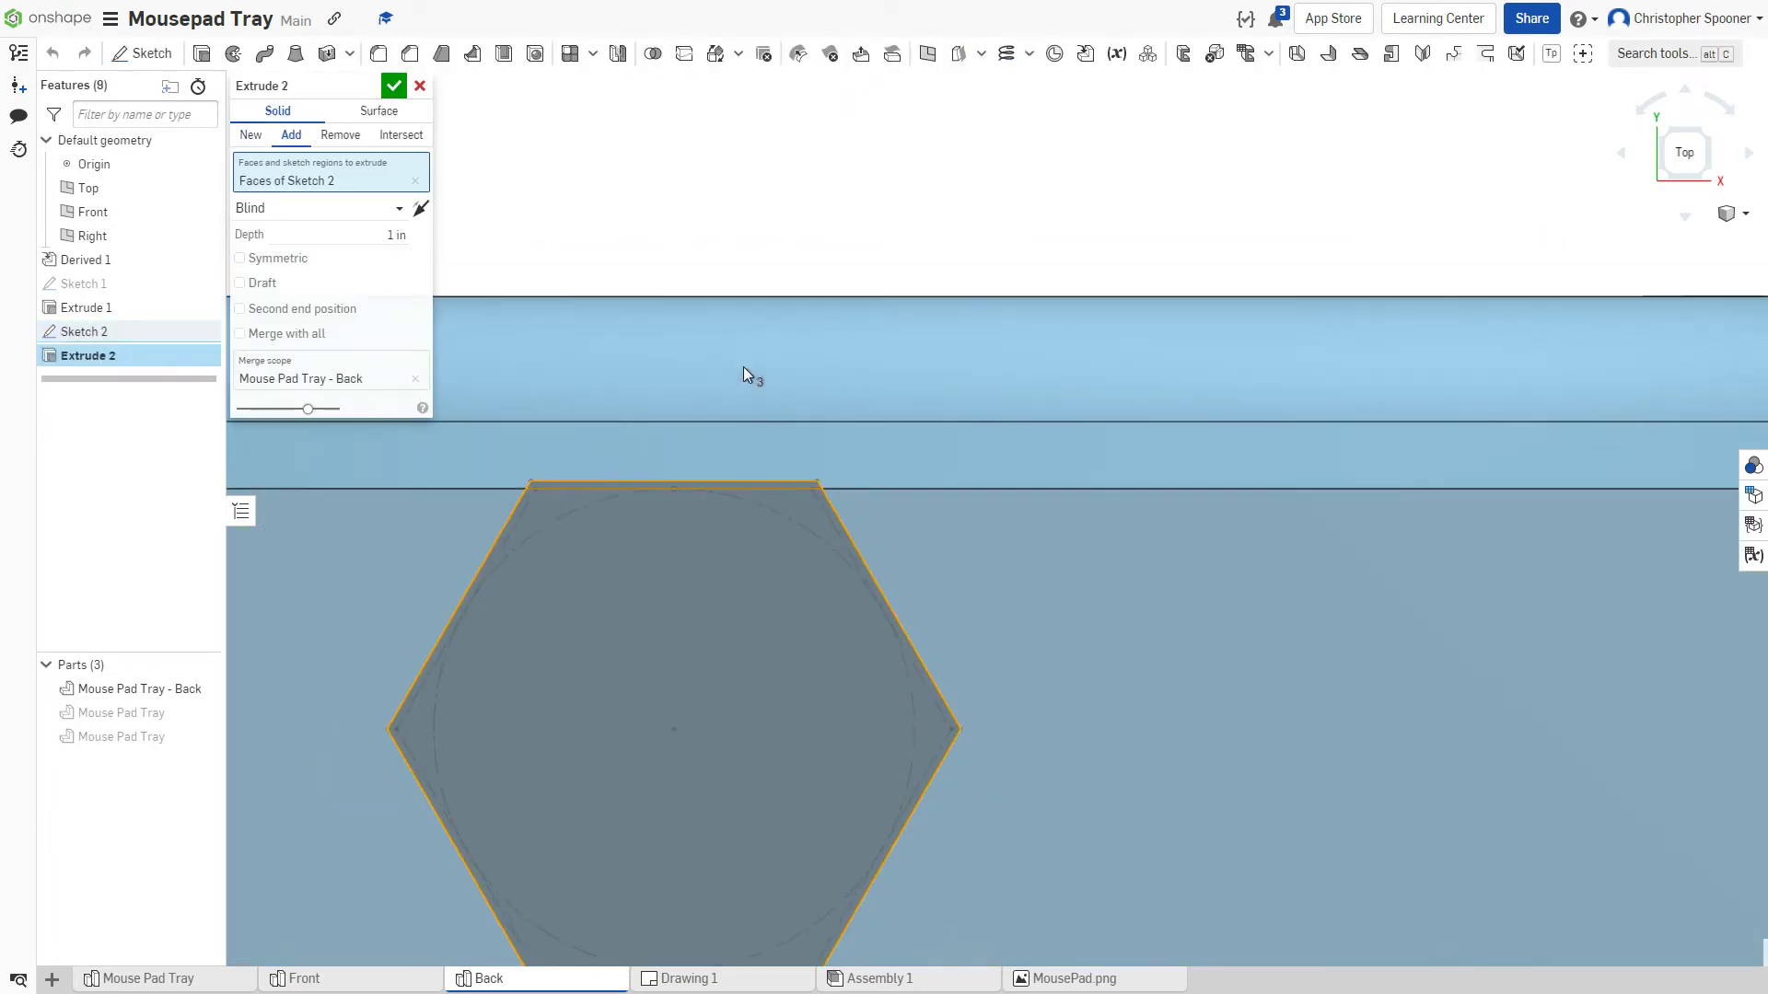
left_click(340, 135)
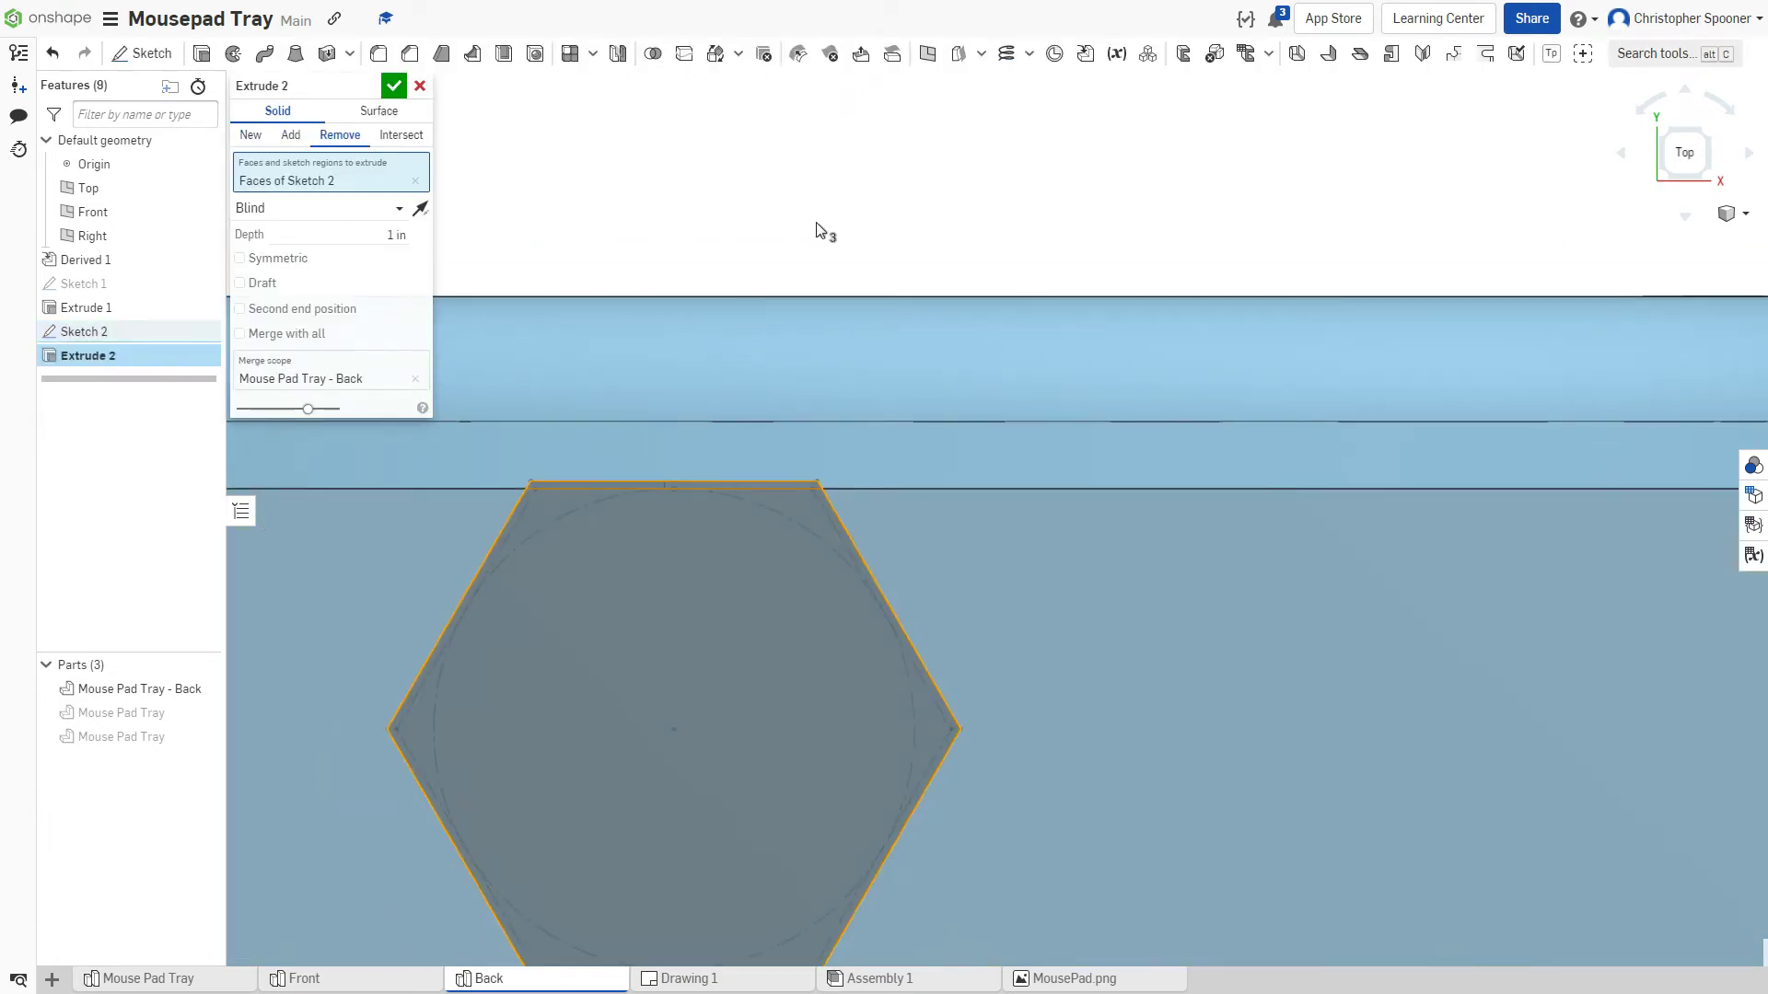
right_click_drag(817, 209, 813, 244)
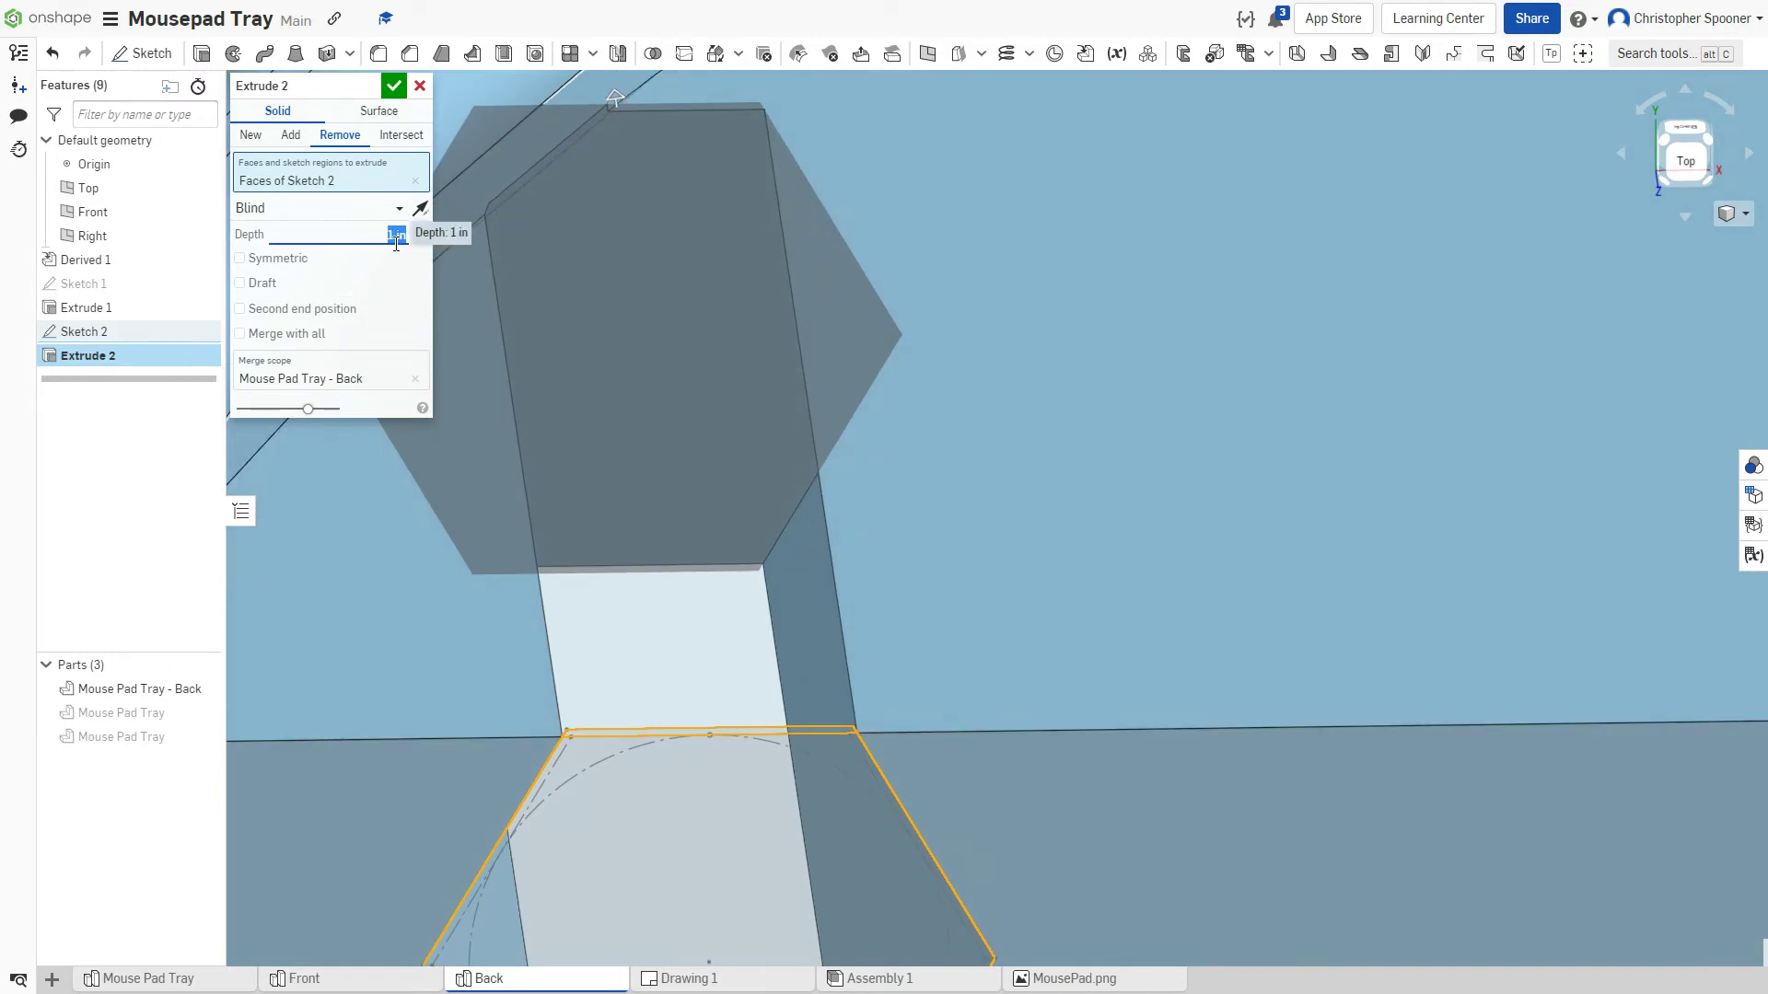
type(".51")
key("Return")
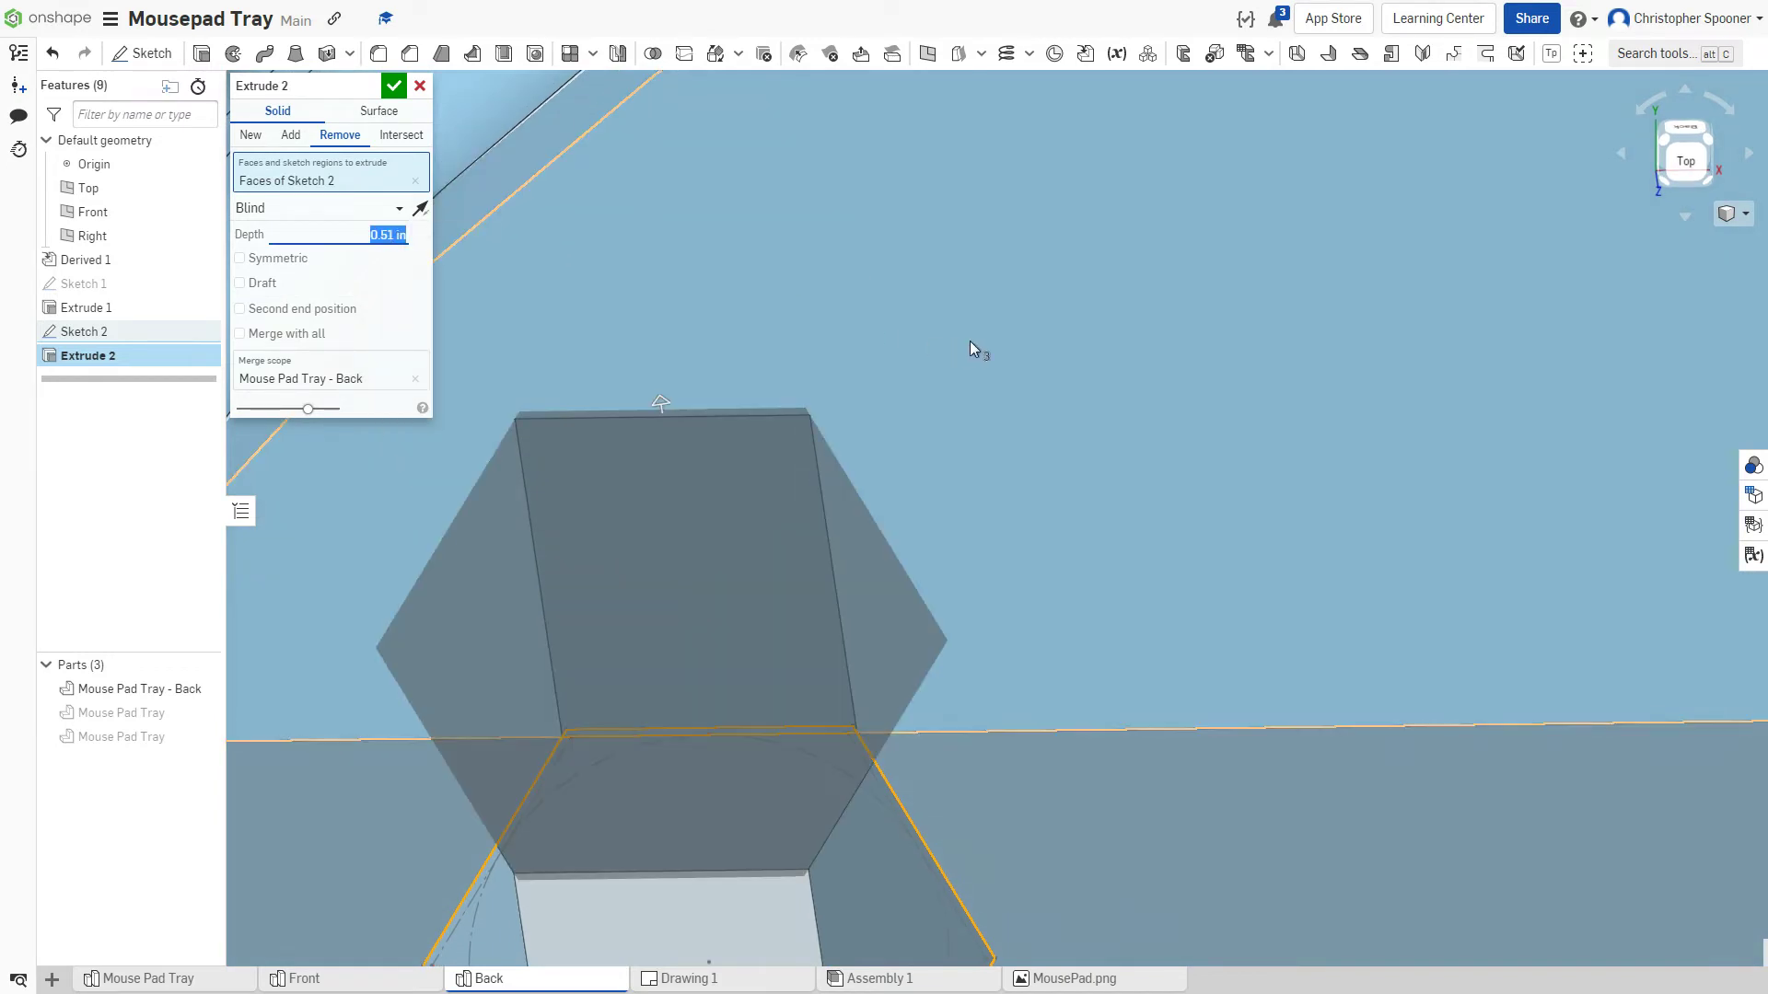
scroll(970, 340, "down", 4)
right_click_drag(974, 340, 970, 378)
scroll(970, 377, "down", 4)
middle_click_drag(1025, 390, 973, 500)
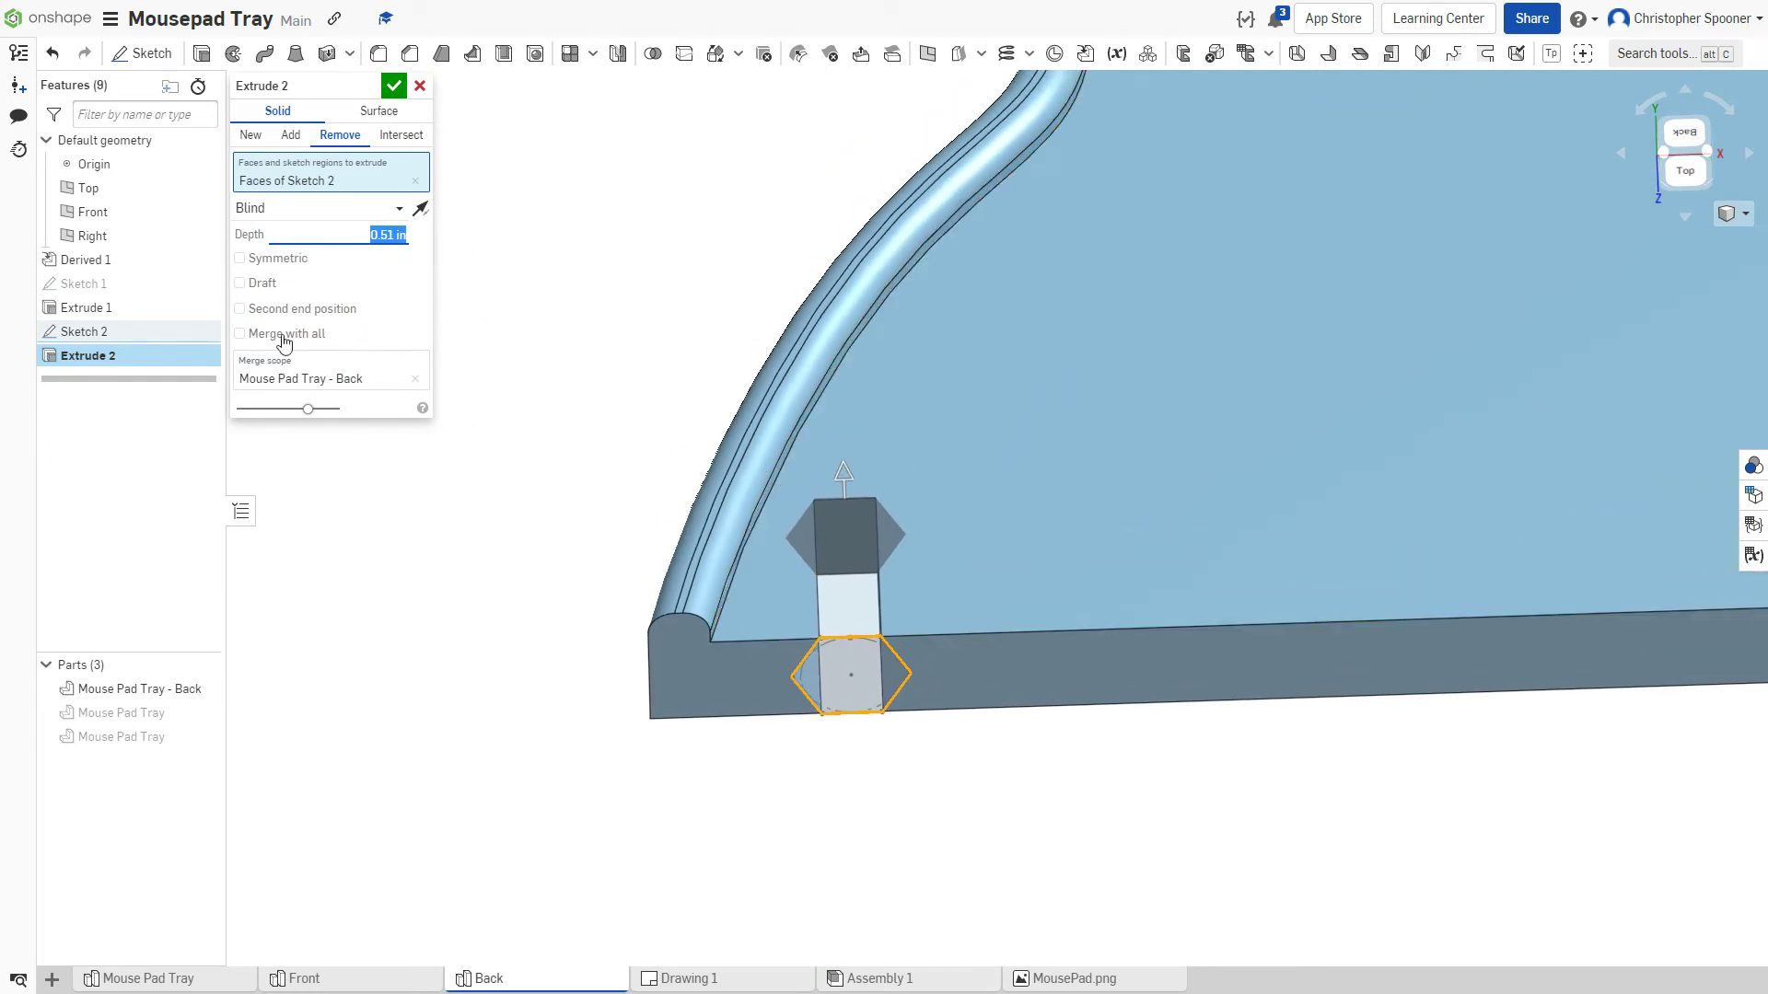
left_click(392, 89)
- Start a sketch on the joining face, viewed head-on, and draw a 6-sided polygon beside the hexagonal socket, touching the tray floor edge
middle_click_drag(701, 299, 427, 334)
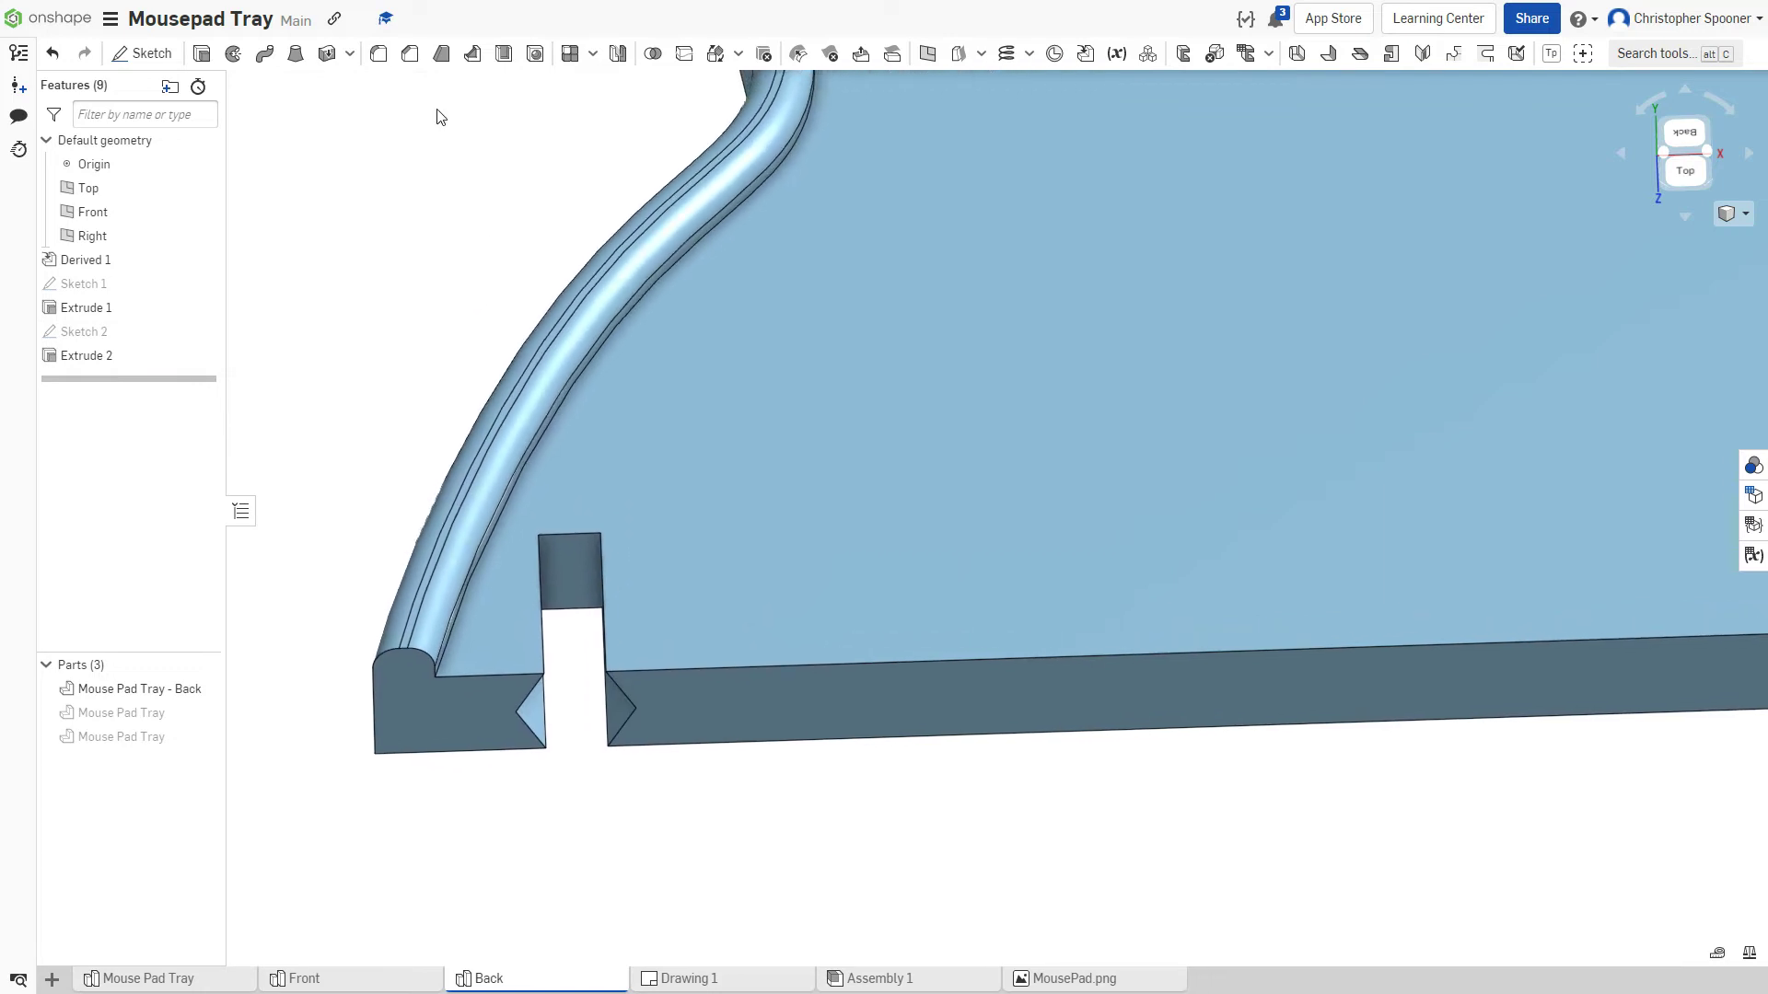
left_click(142, 53)
left_click(823, 681)
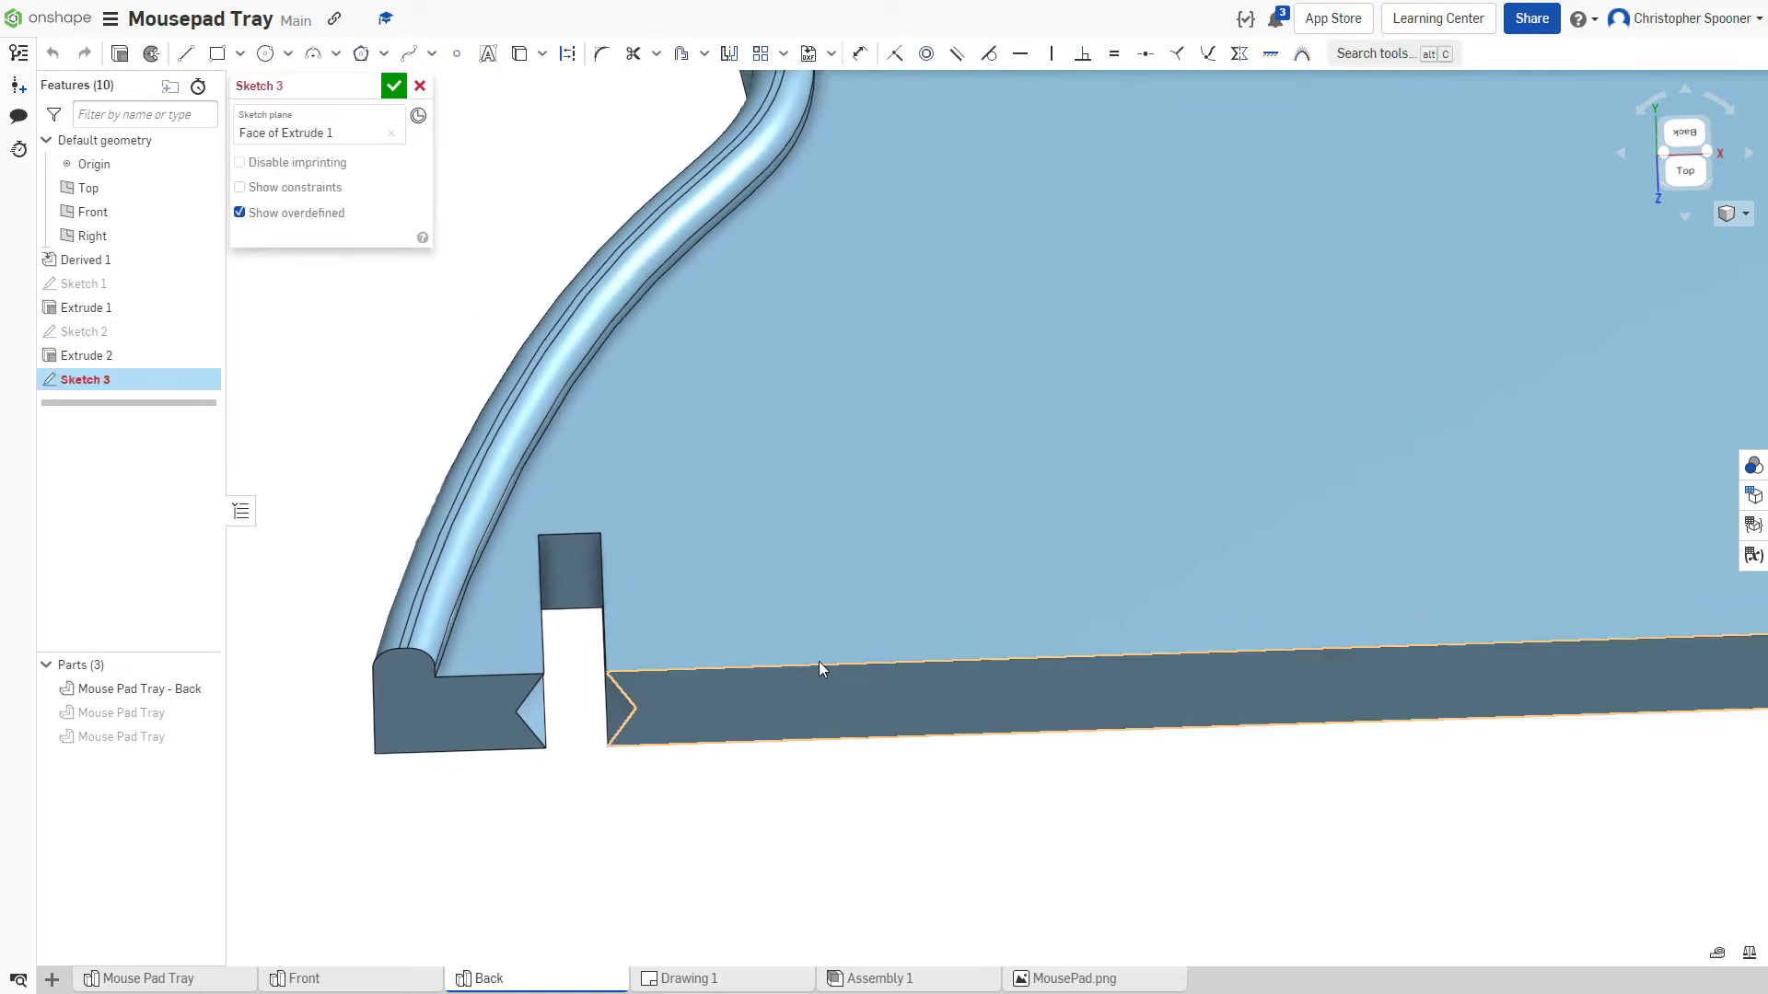
left_click(1666, 175)
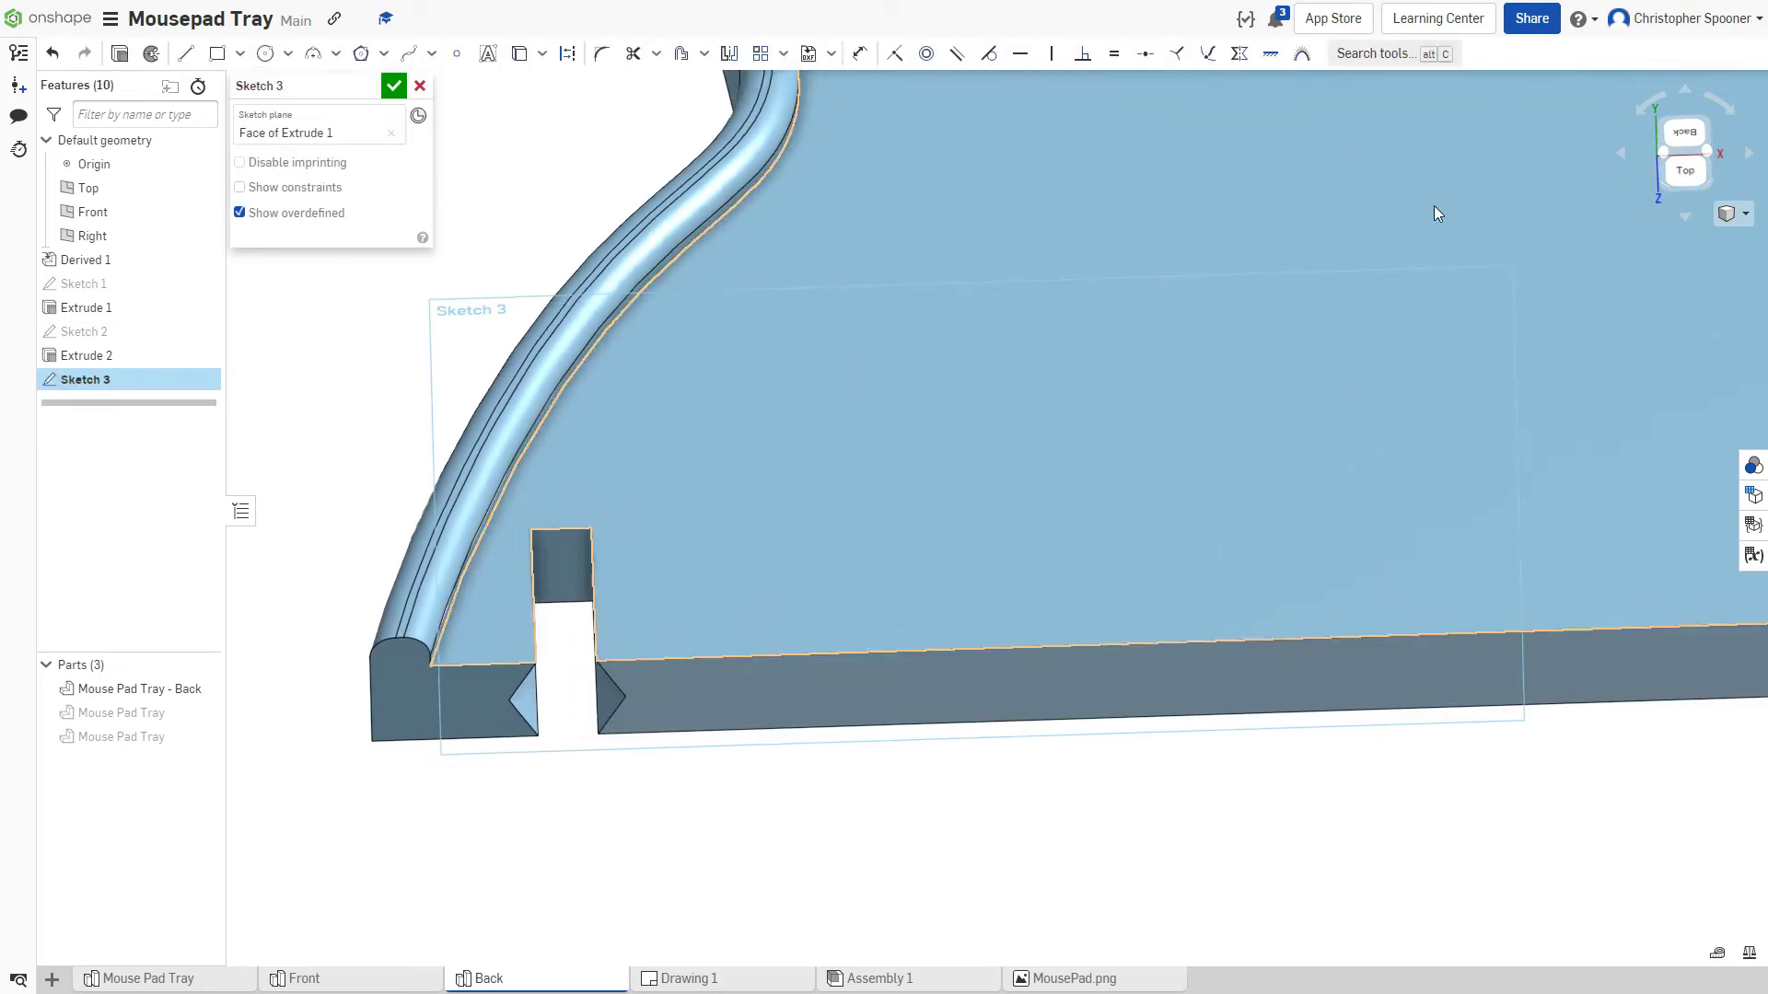
left_click(361, 53)
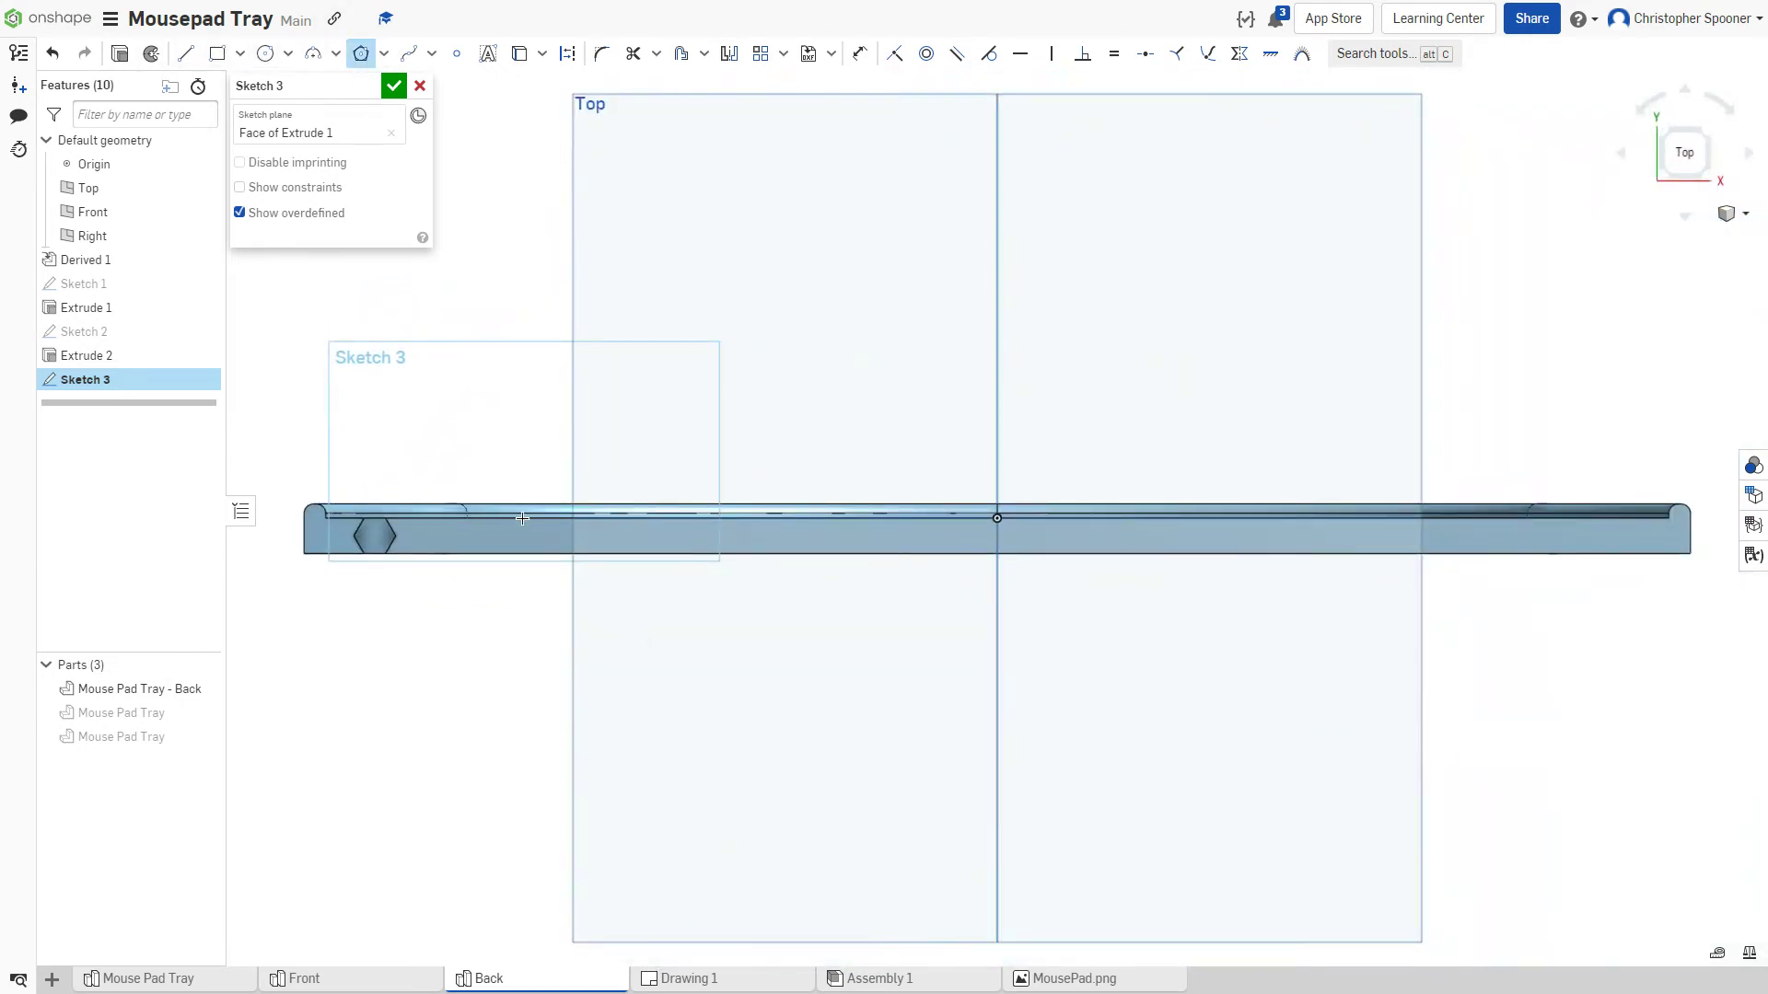
scroll(522, 518, "up", 6)
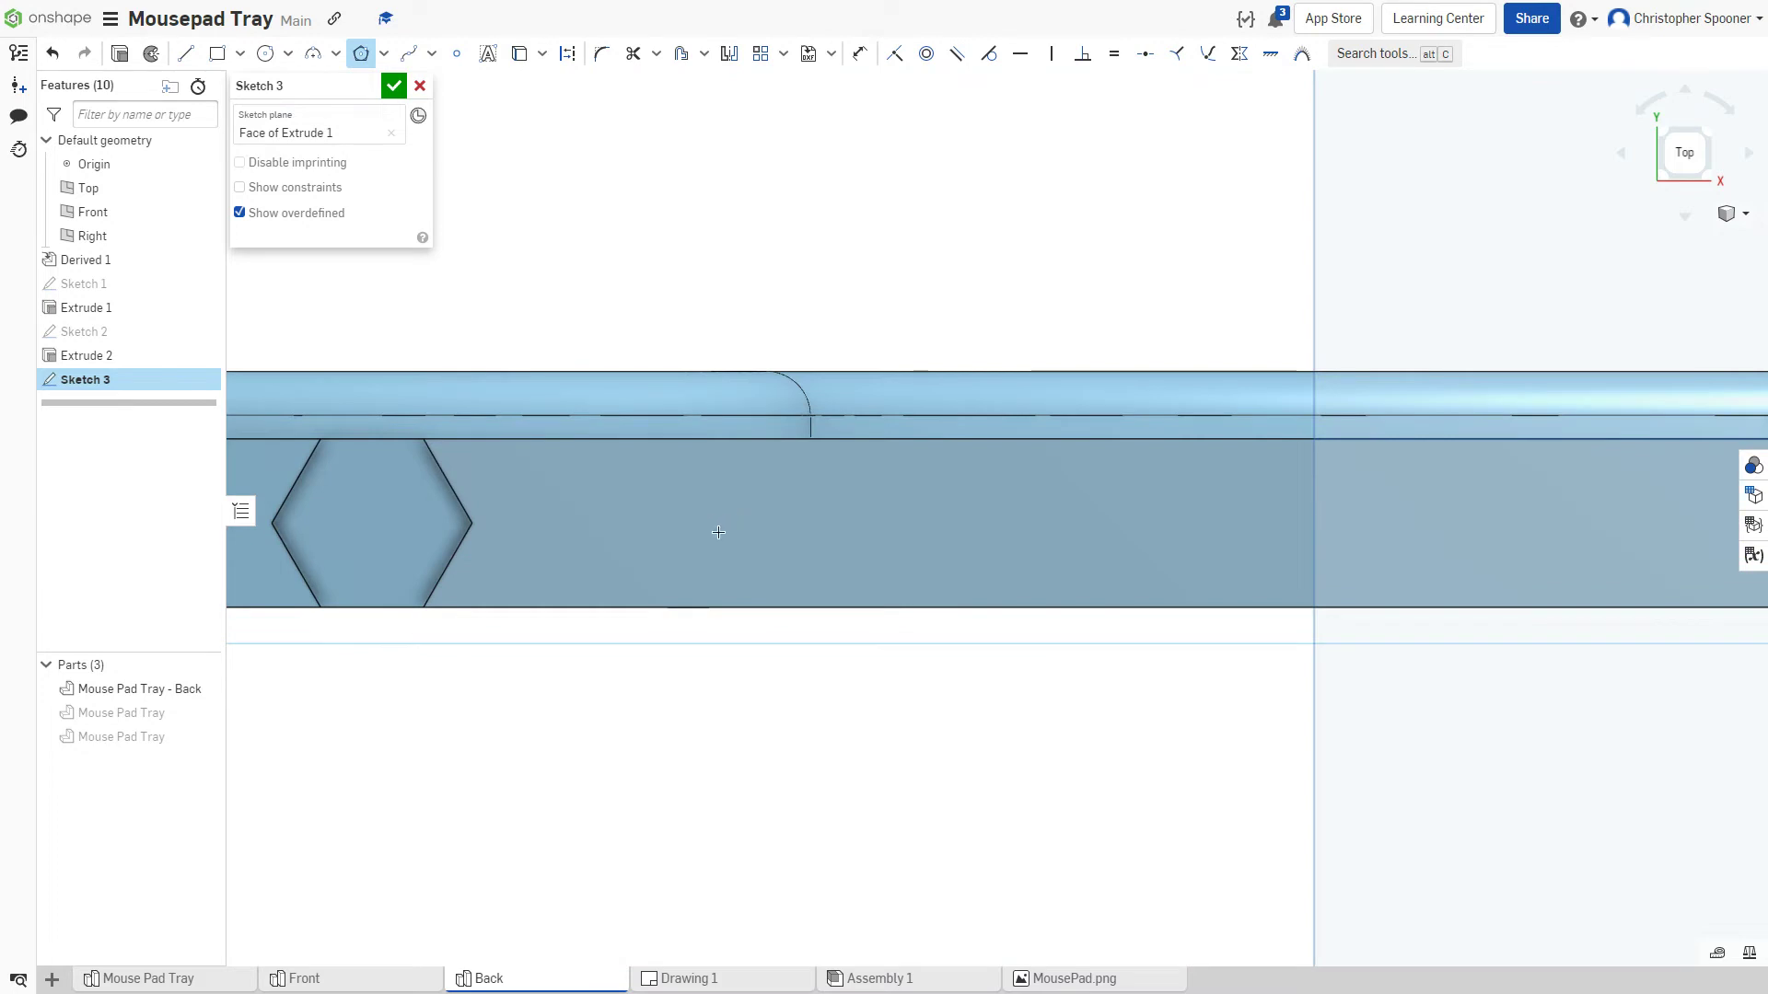
left_click(718, 534)
left_click(715, 440)
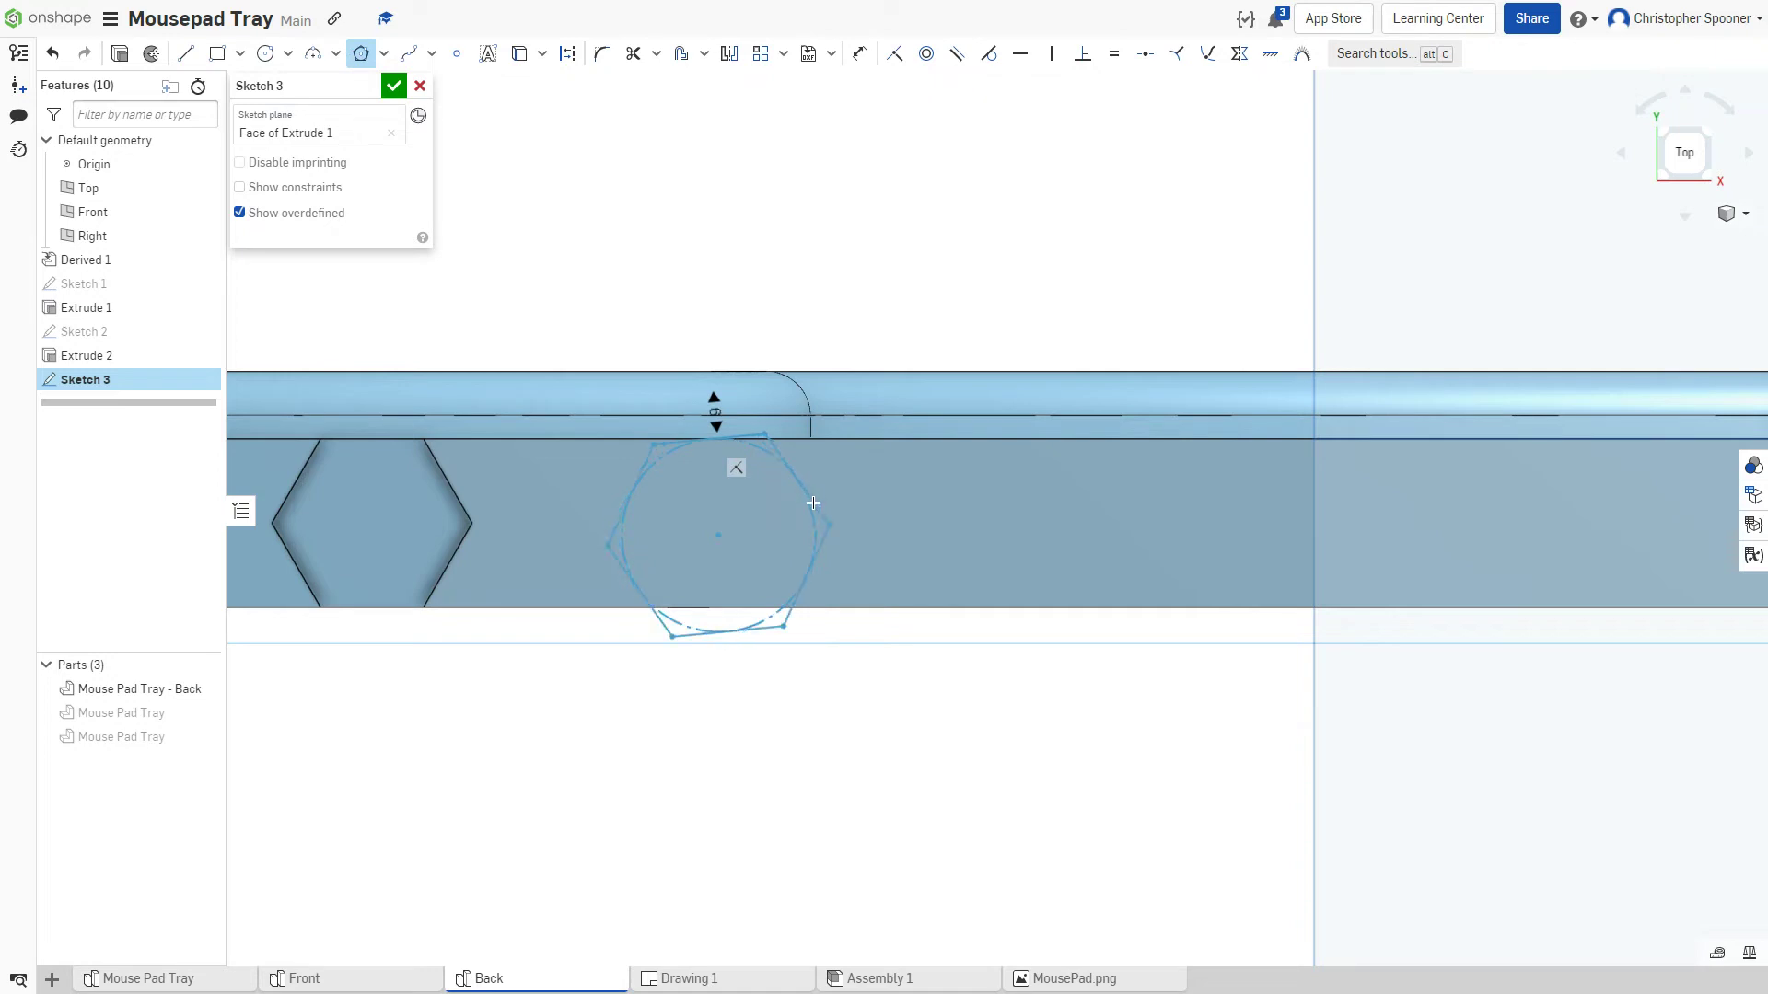
left_click(813, 502)
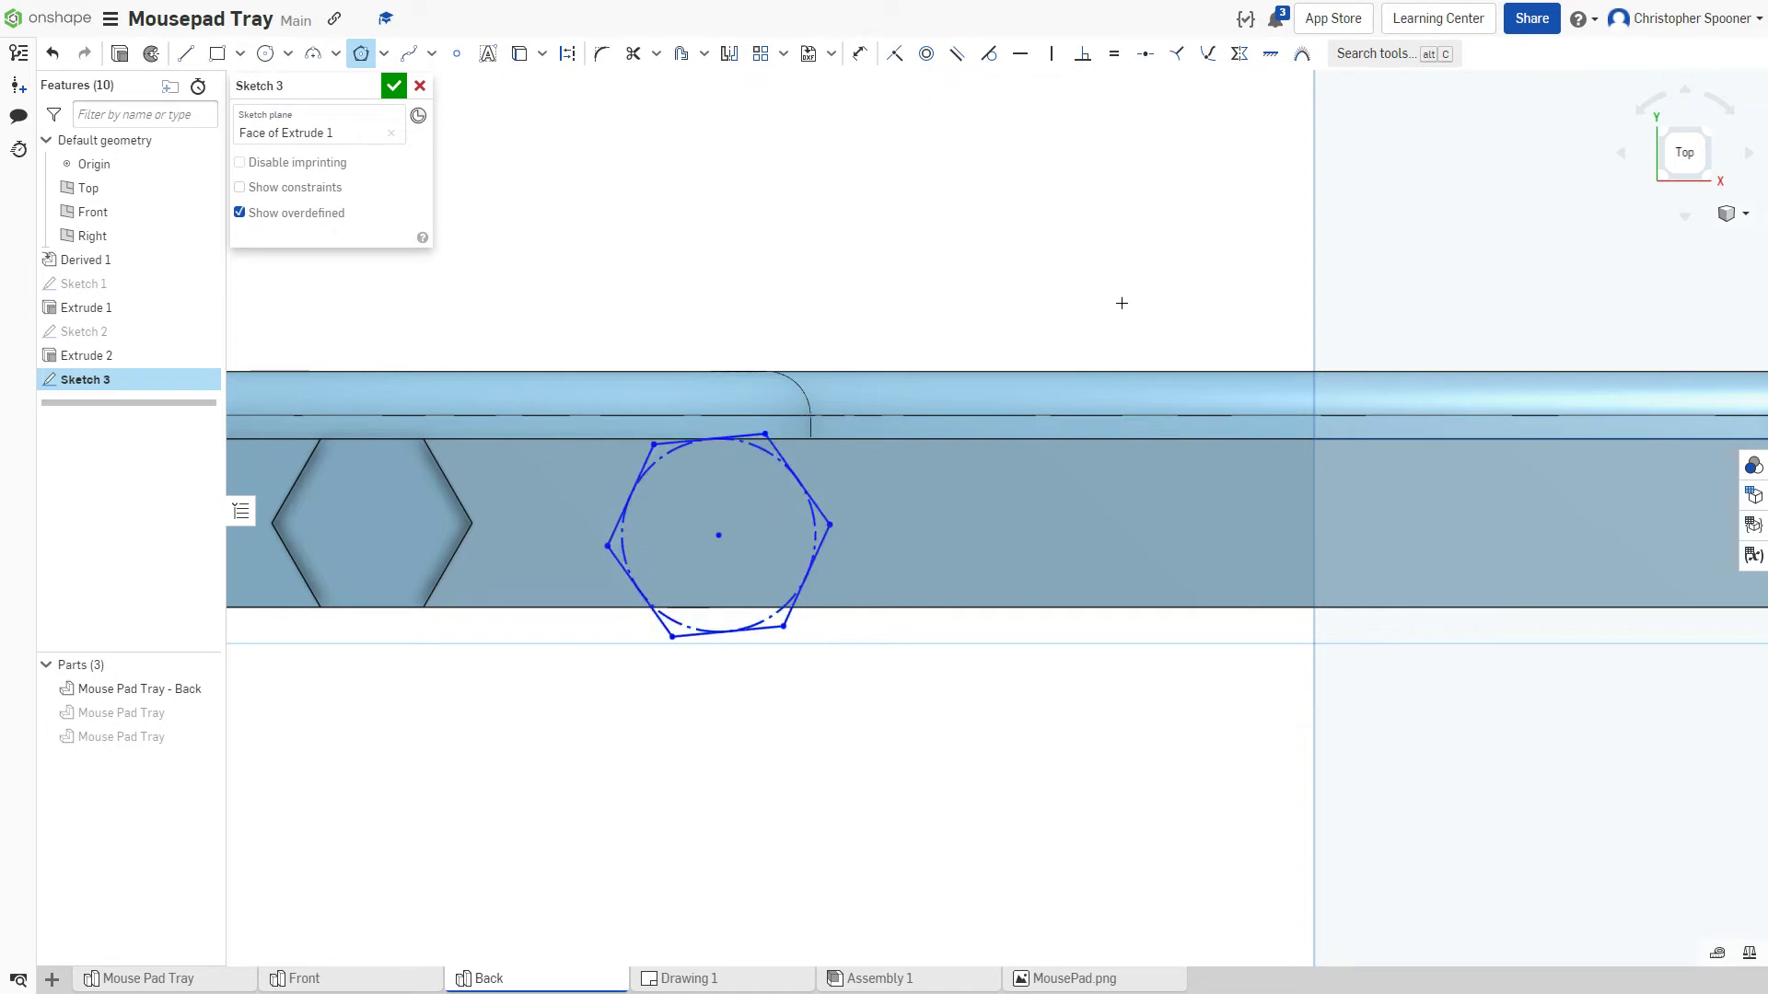
- Constrain the new hexagon's upper side horizontal and make its lower corner coincident with the joining face's bottom edge
left_click(1019, 54)
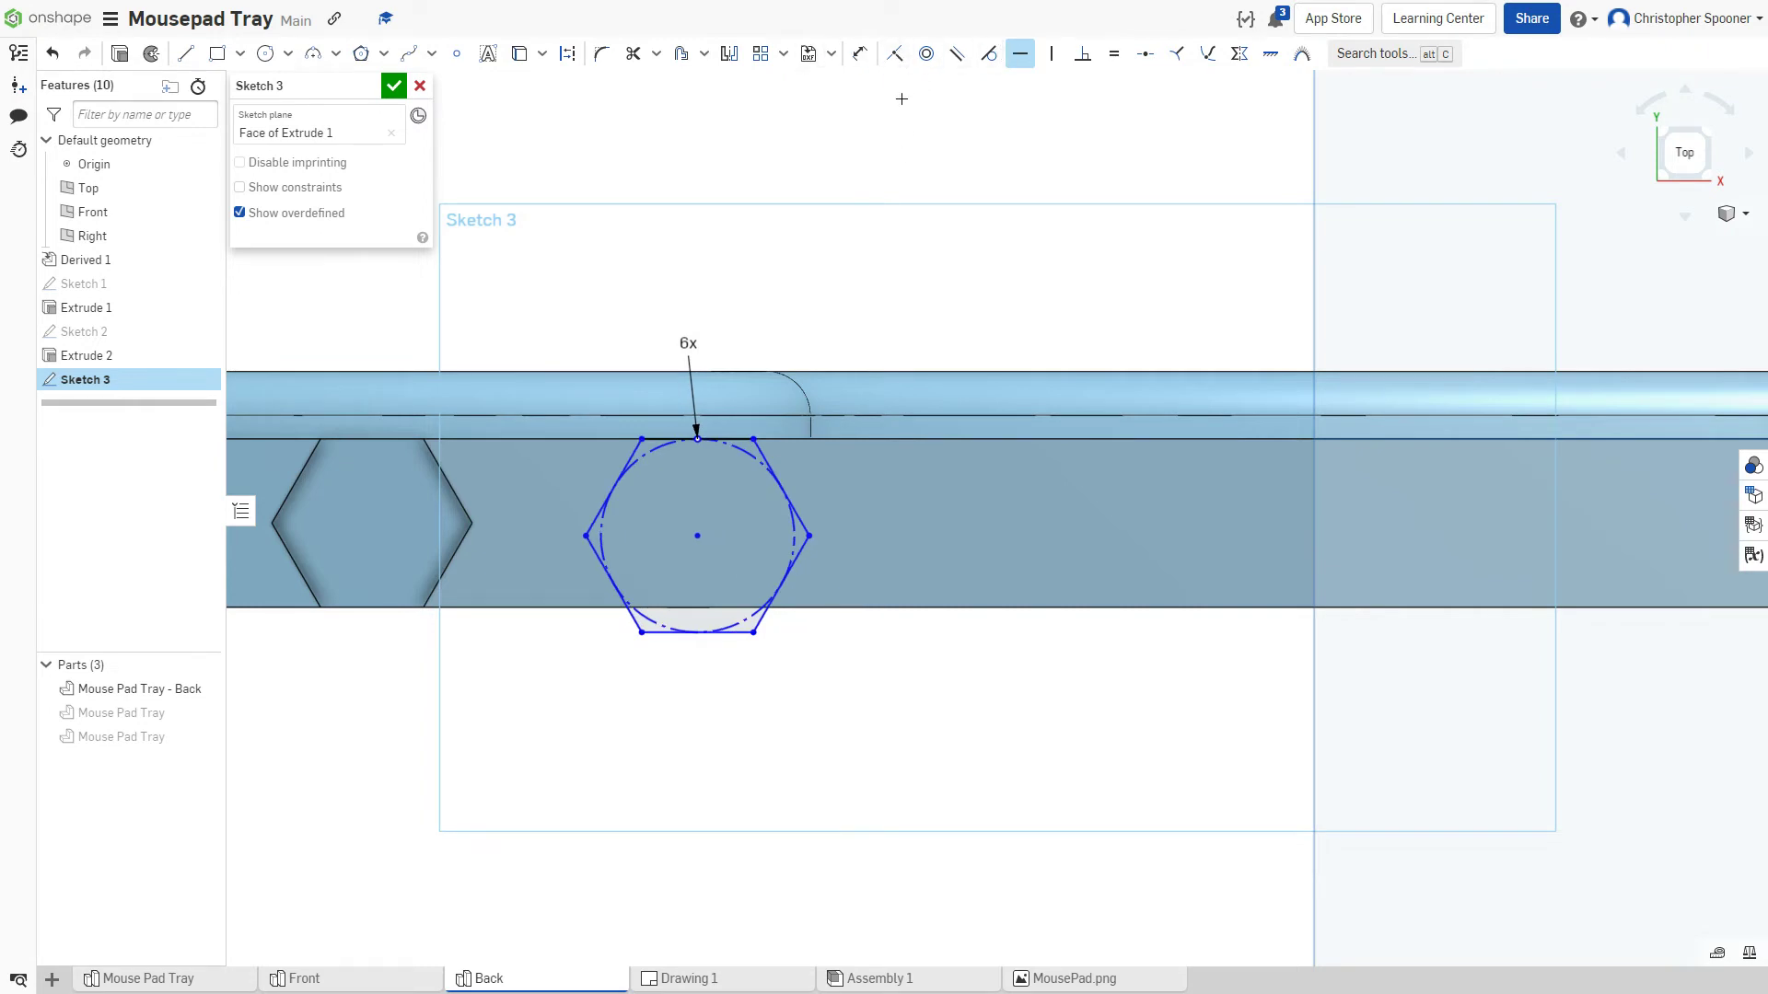
left_click(895, 55)
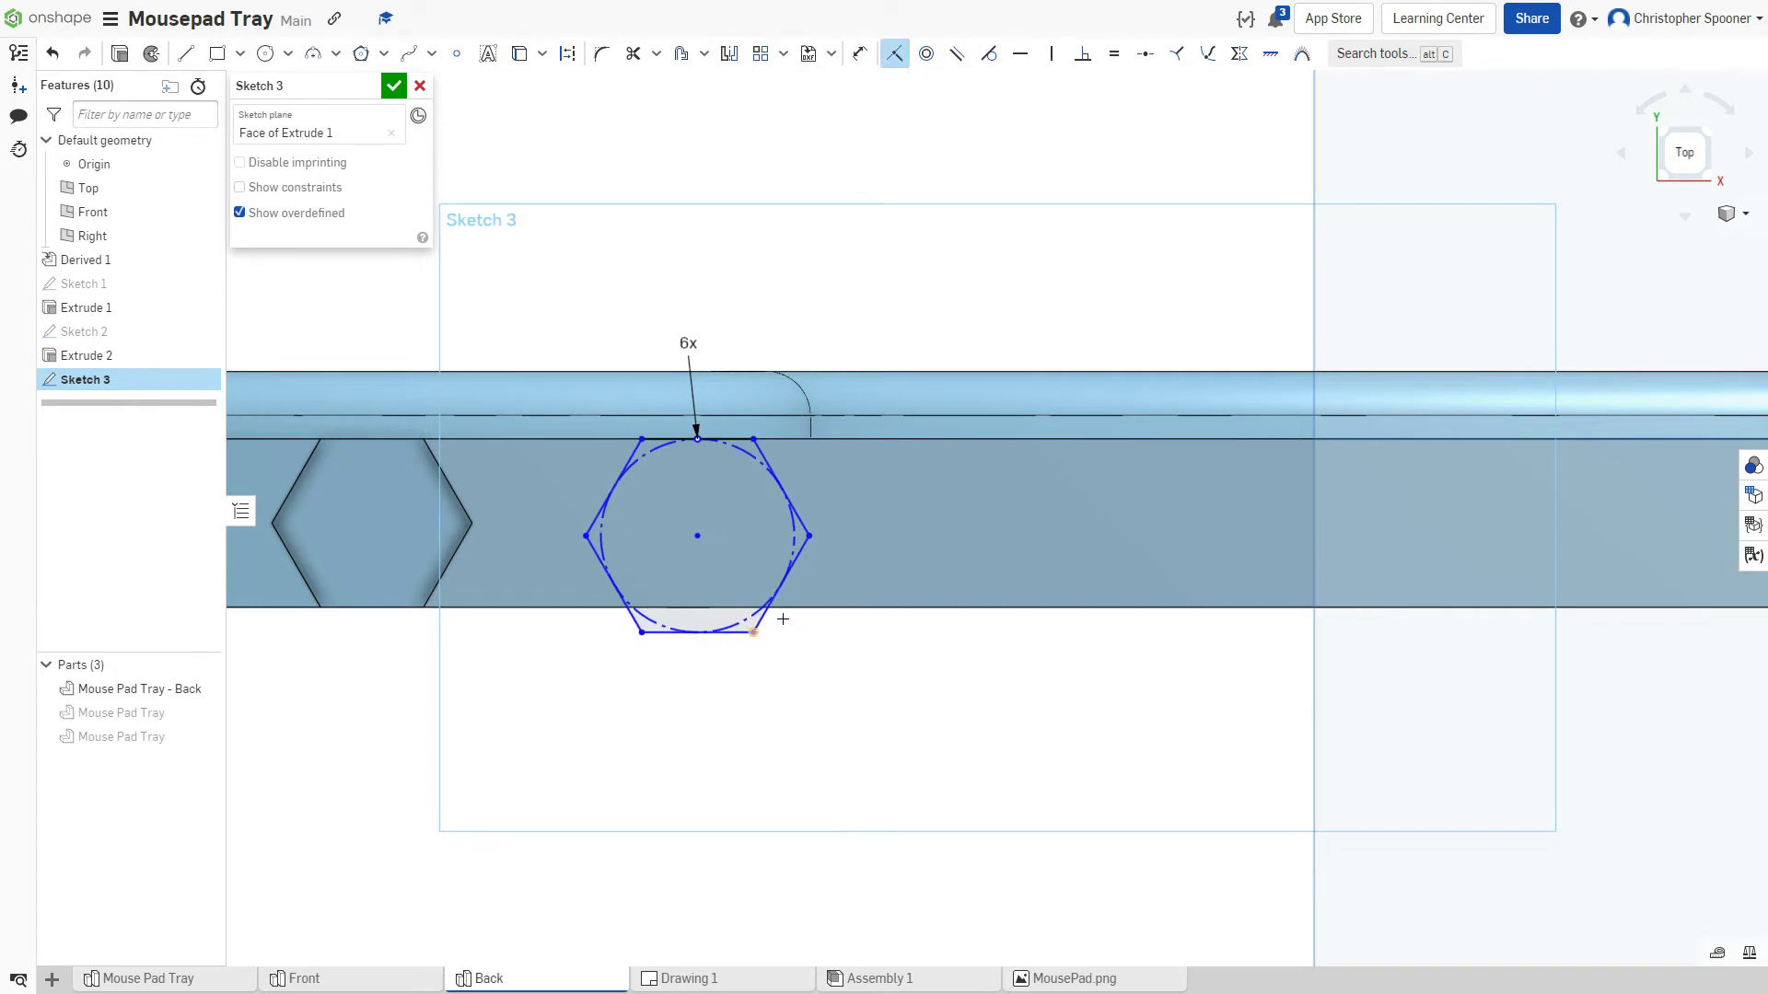
left_click(810, 607)
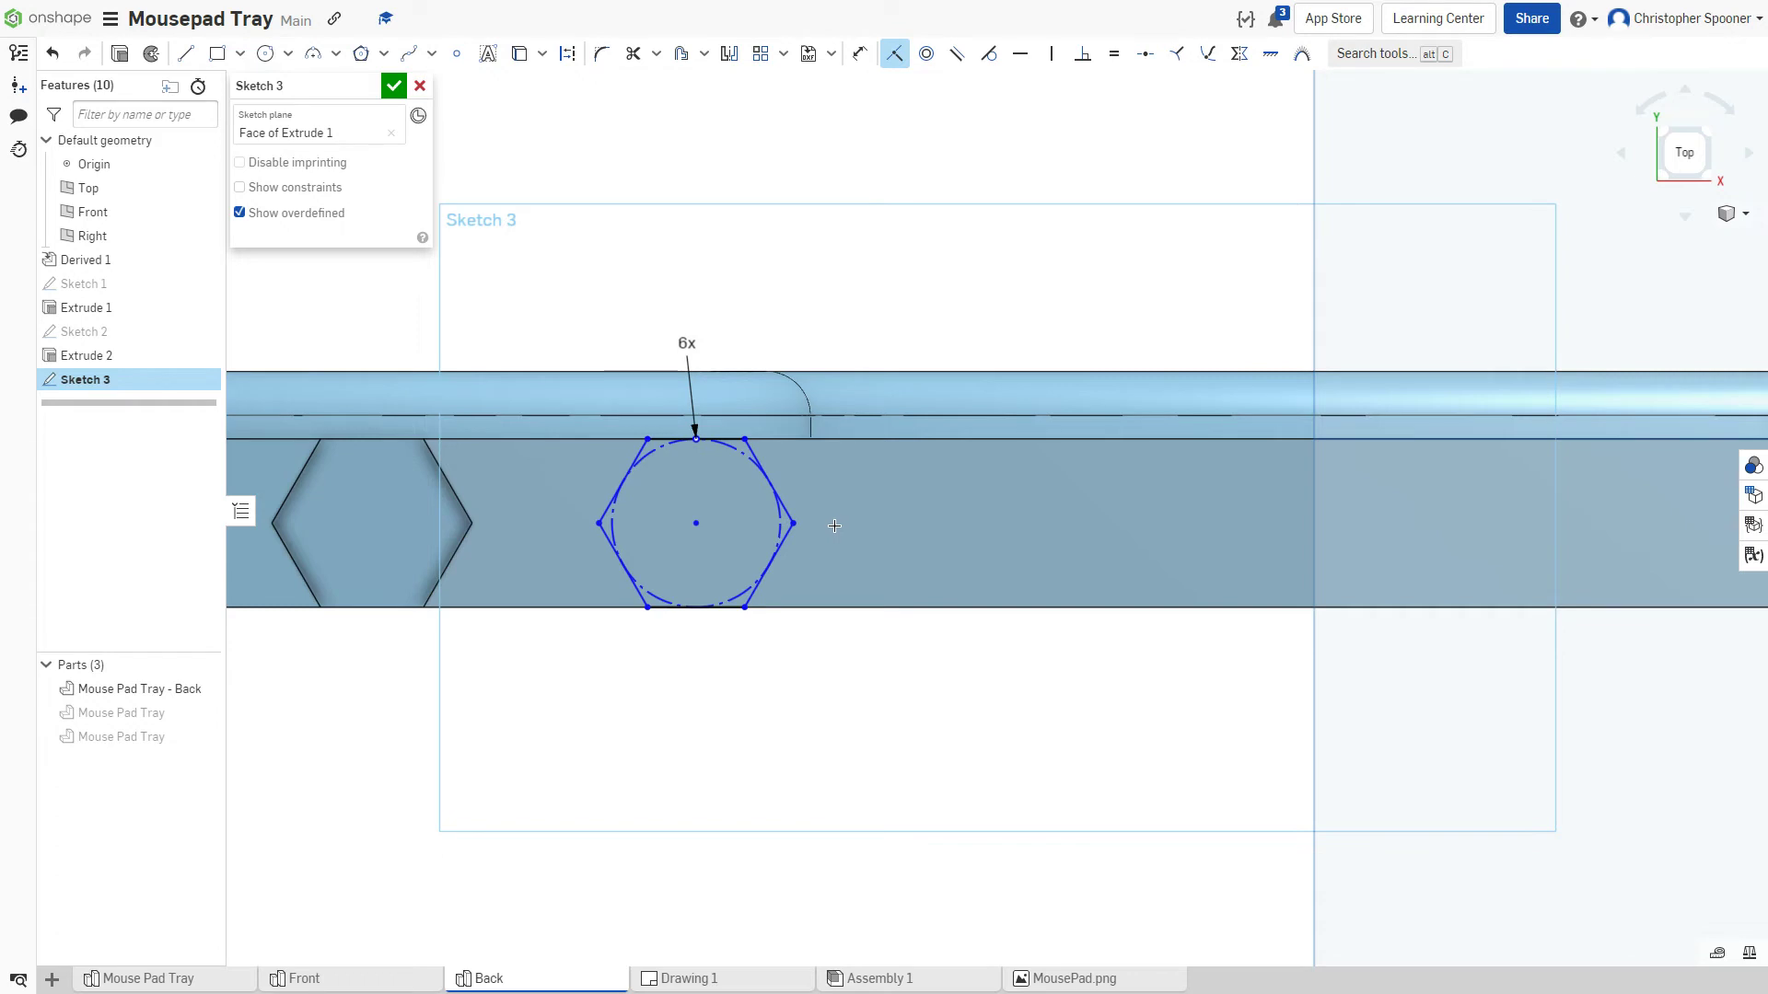
- Project the hexagonal socket's edges into the sketch and draw a vertical construction line between its upper and lower side midpoints
key("d")
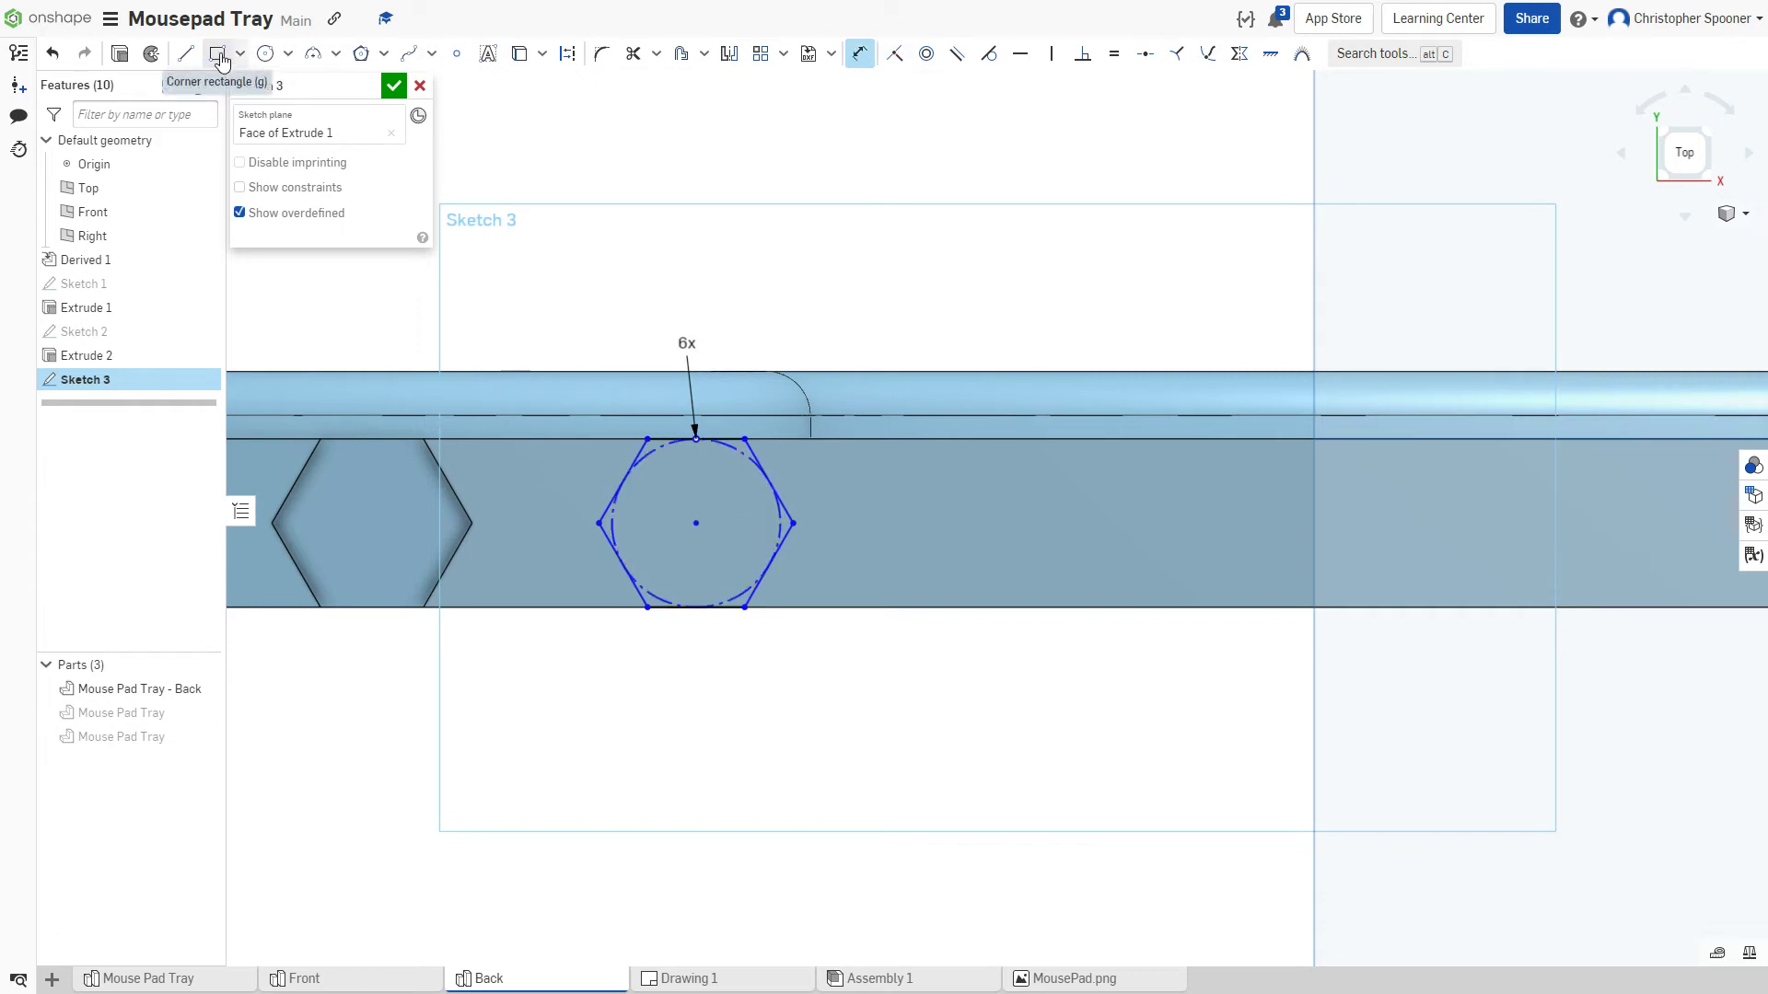
left_click(525, 55)
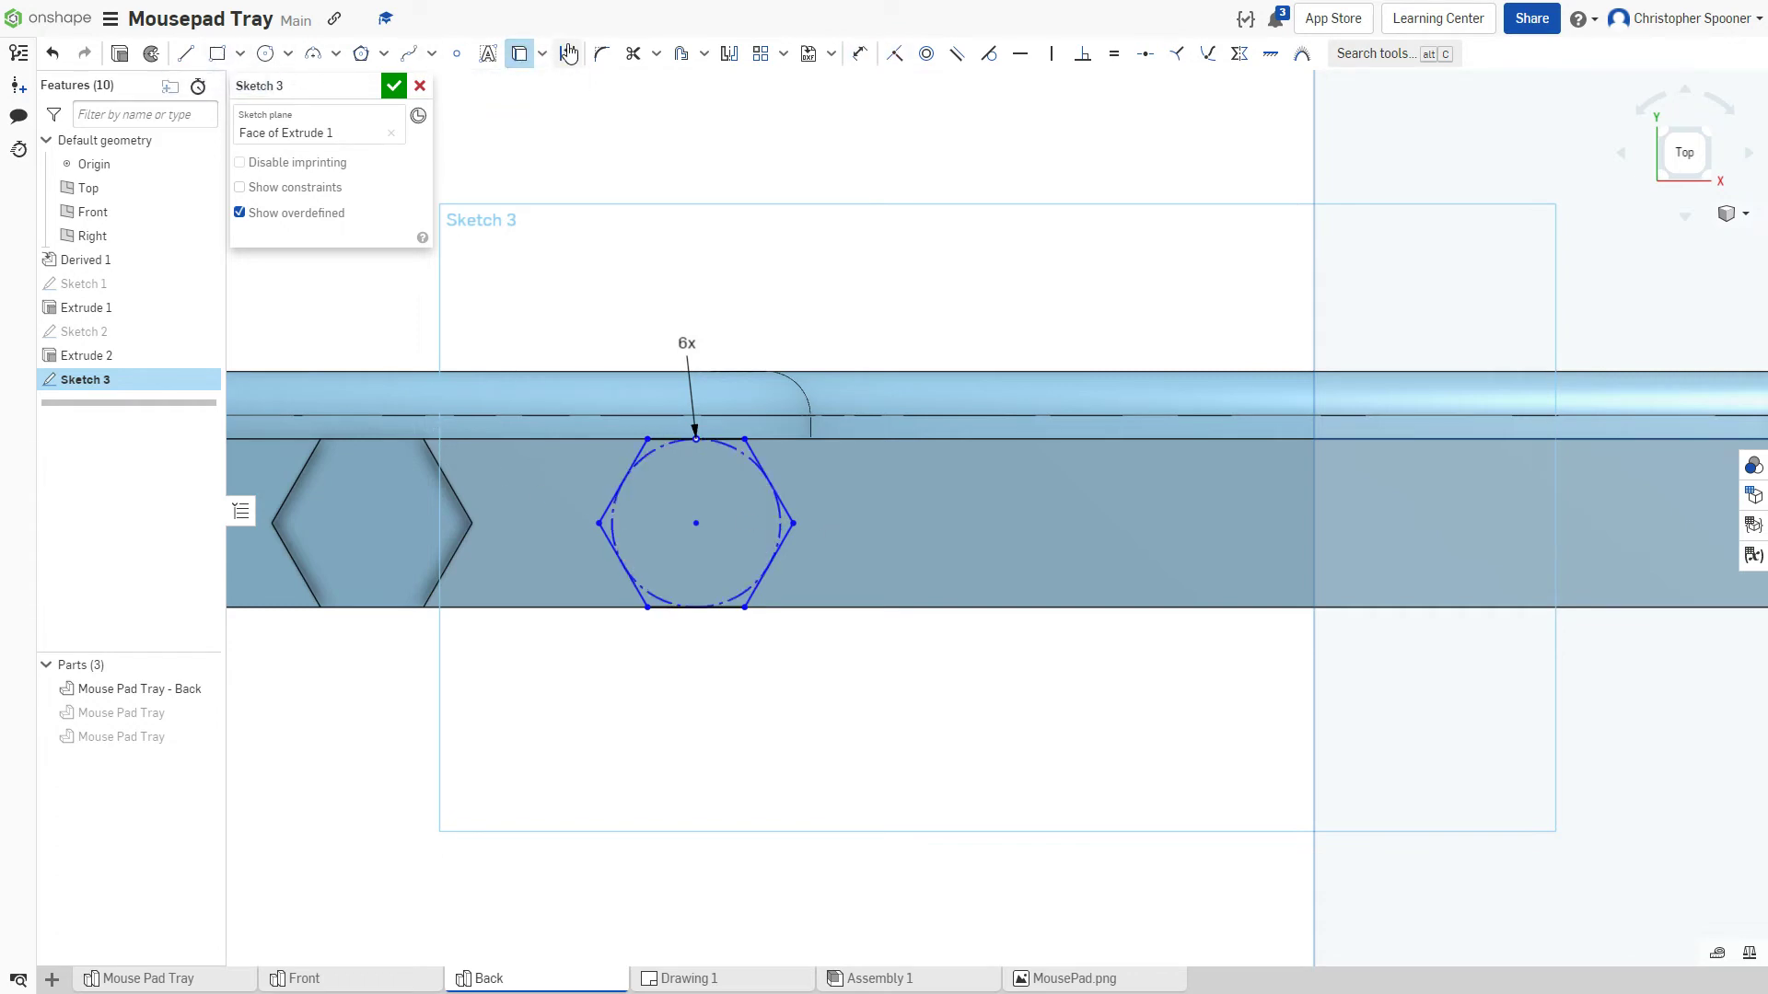
left_click(402, 468)
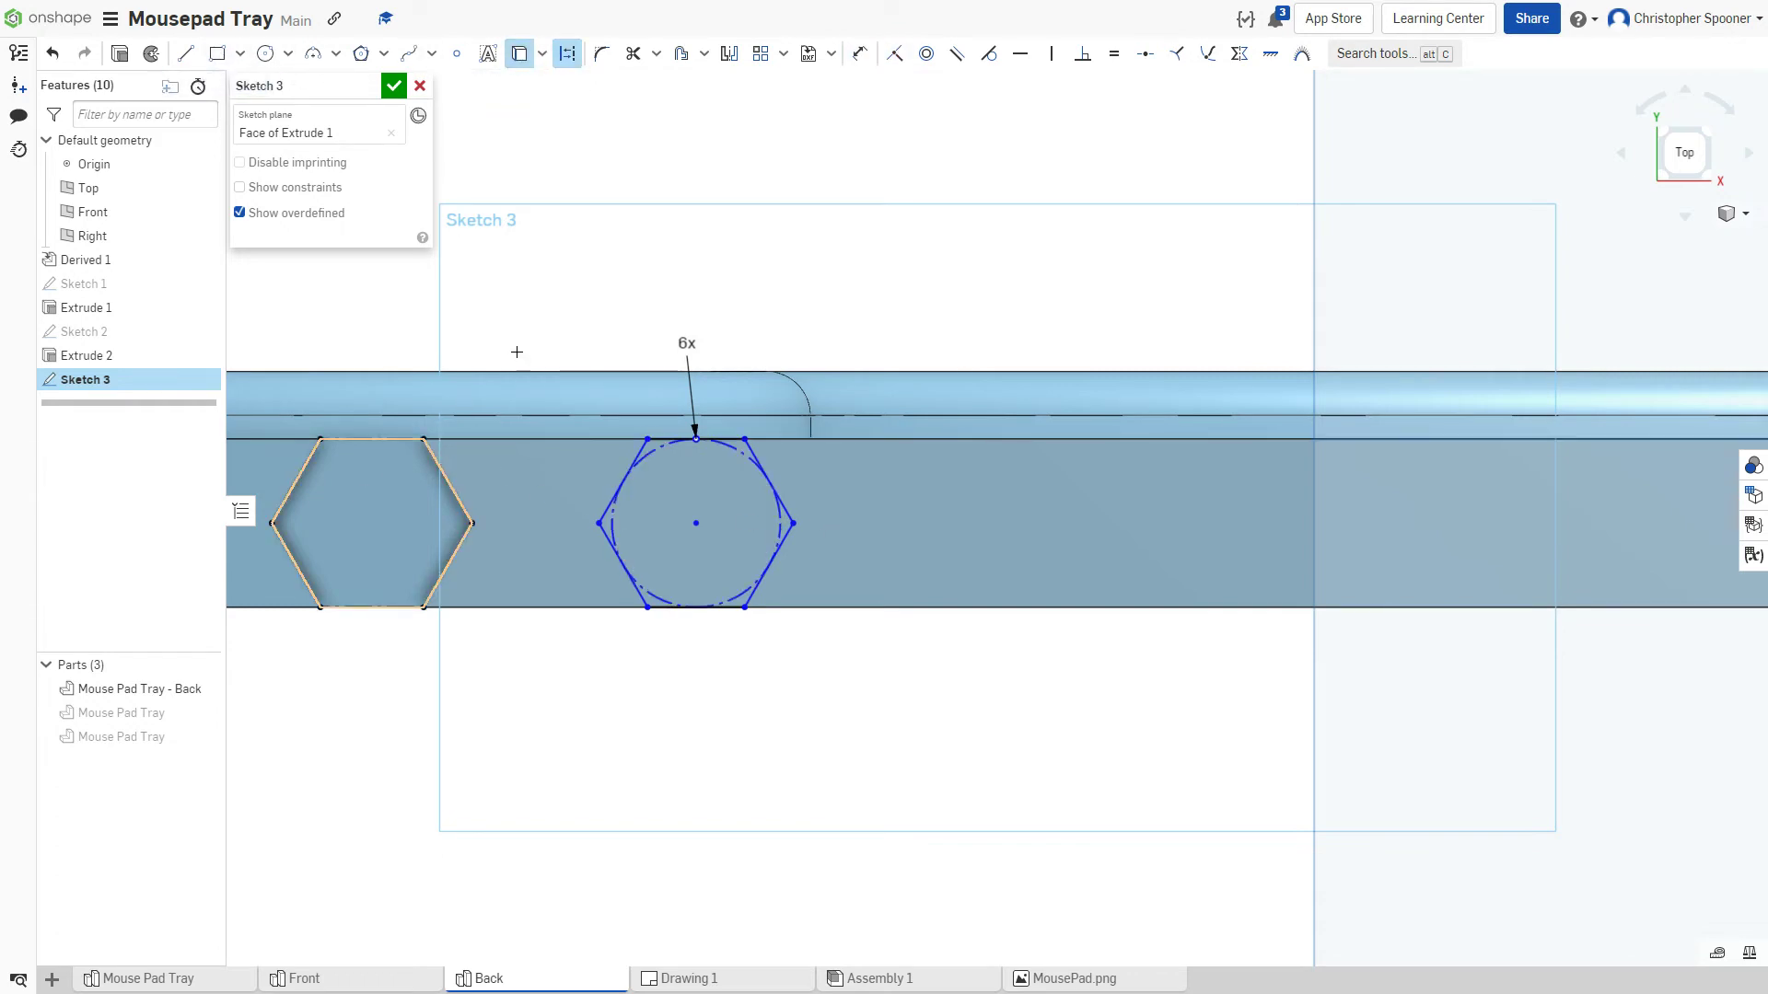
left_click(187, 55)
left_click(374, 441)
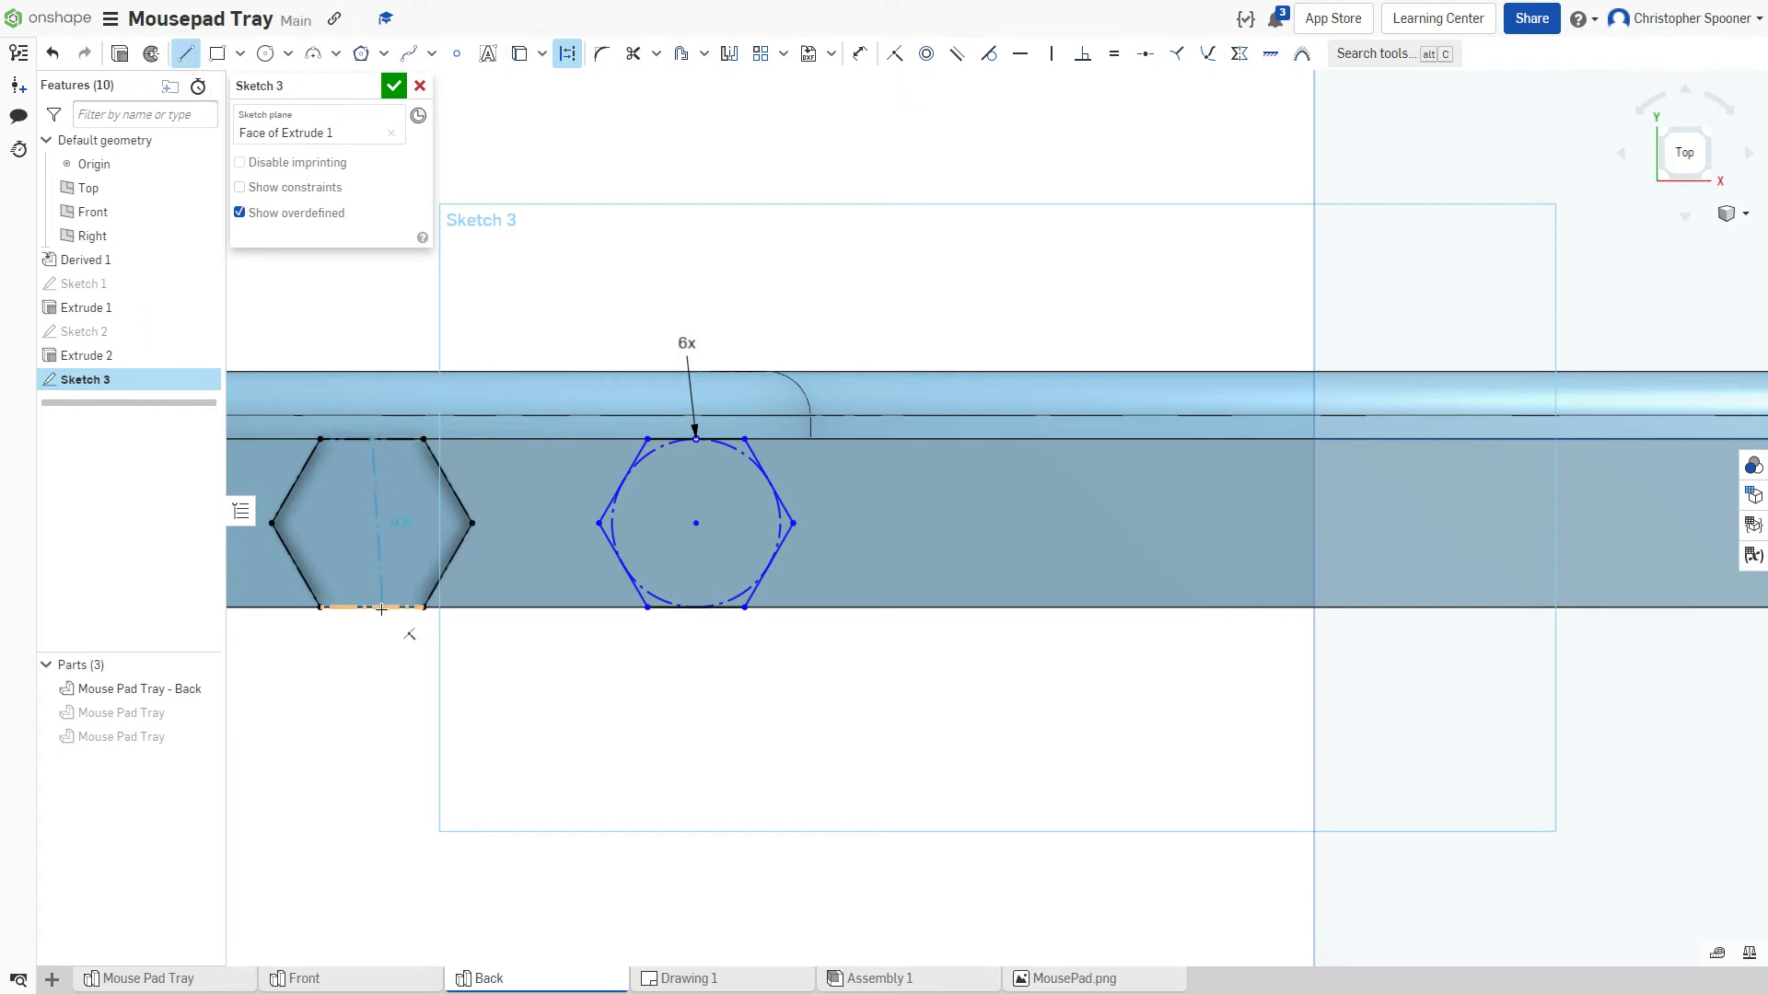
left_click(372, 605)
key("Escape")
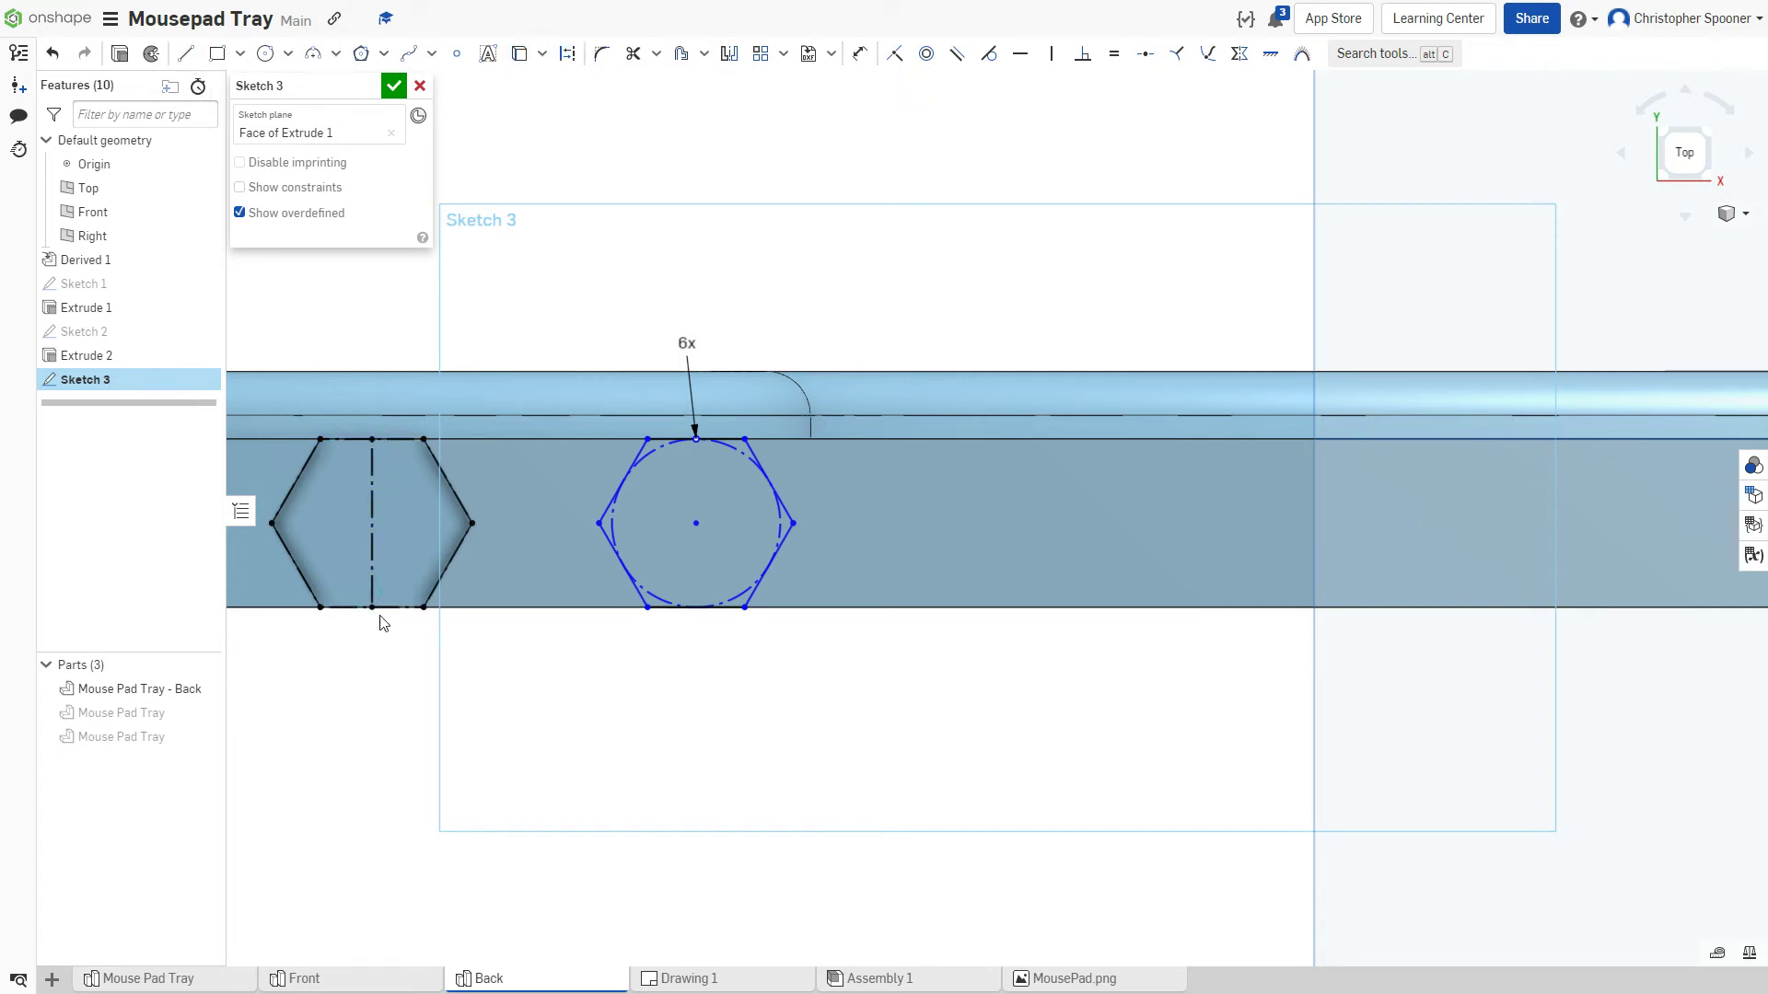
- Dimension the new hexagon's center 0.375 in horizontally from the socket's vertical construction line
key("d")
left_click(367, 519)
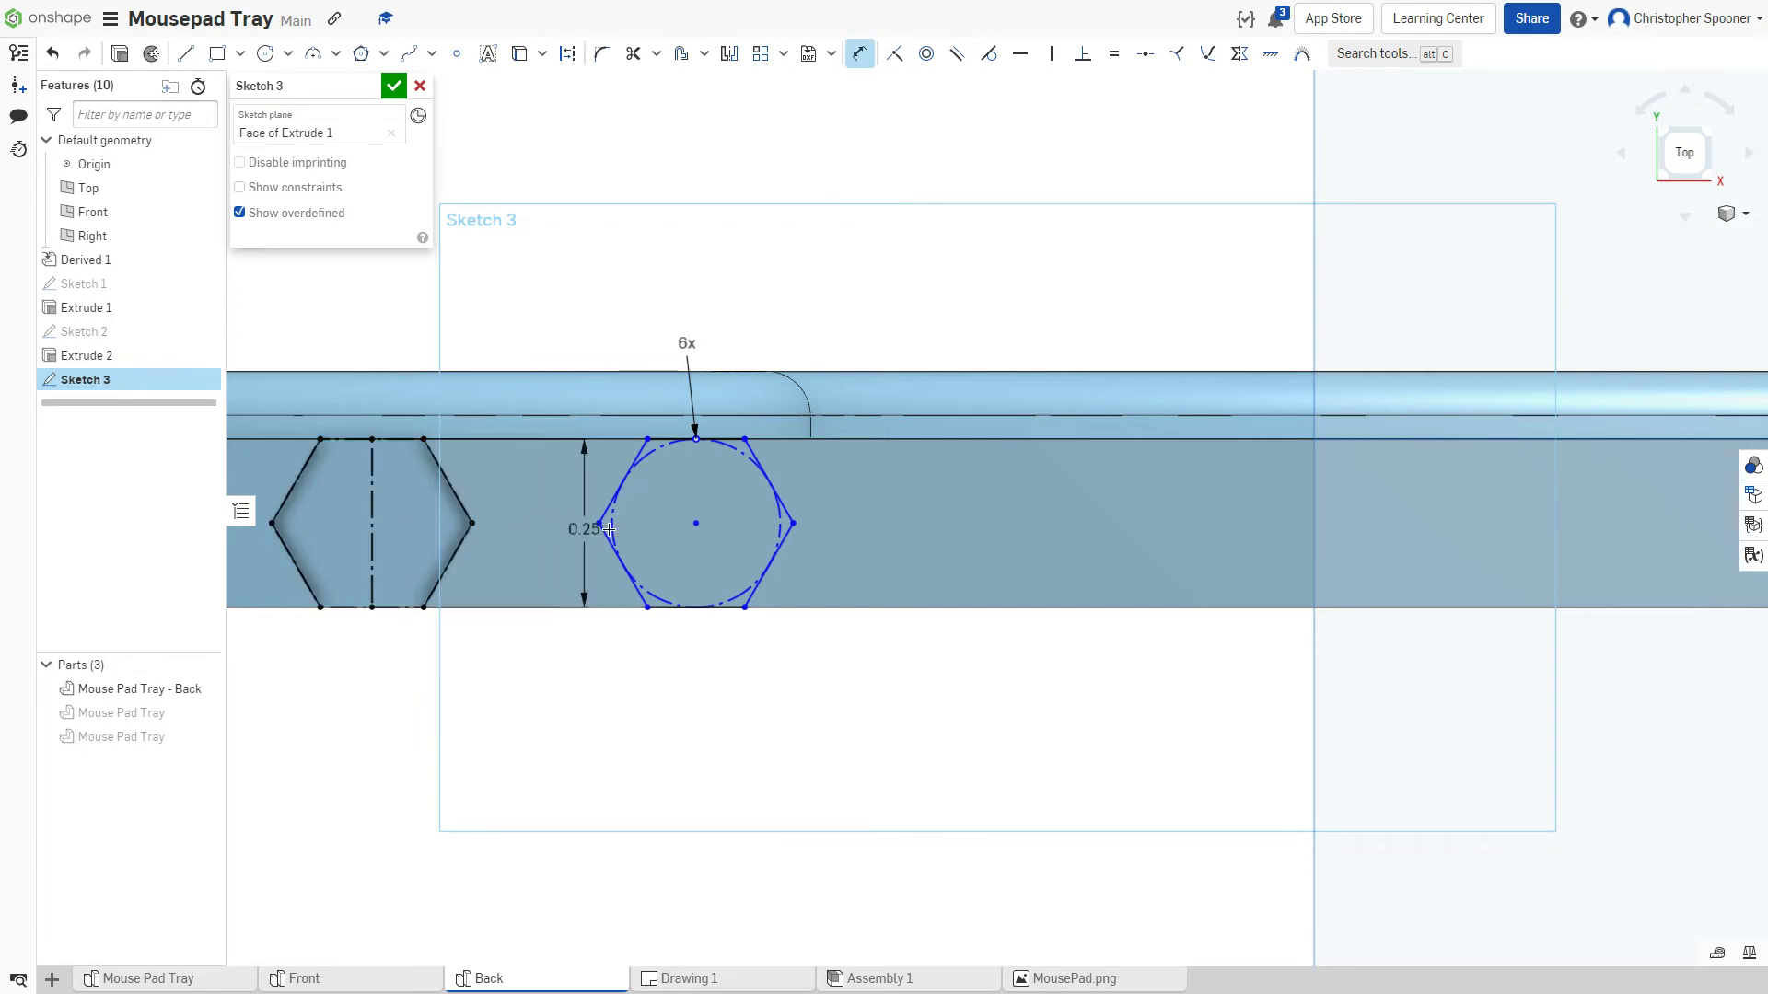
left_click(696, 523)
left_click(543, 498)
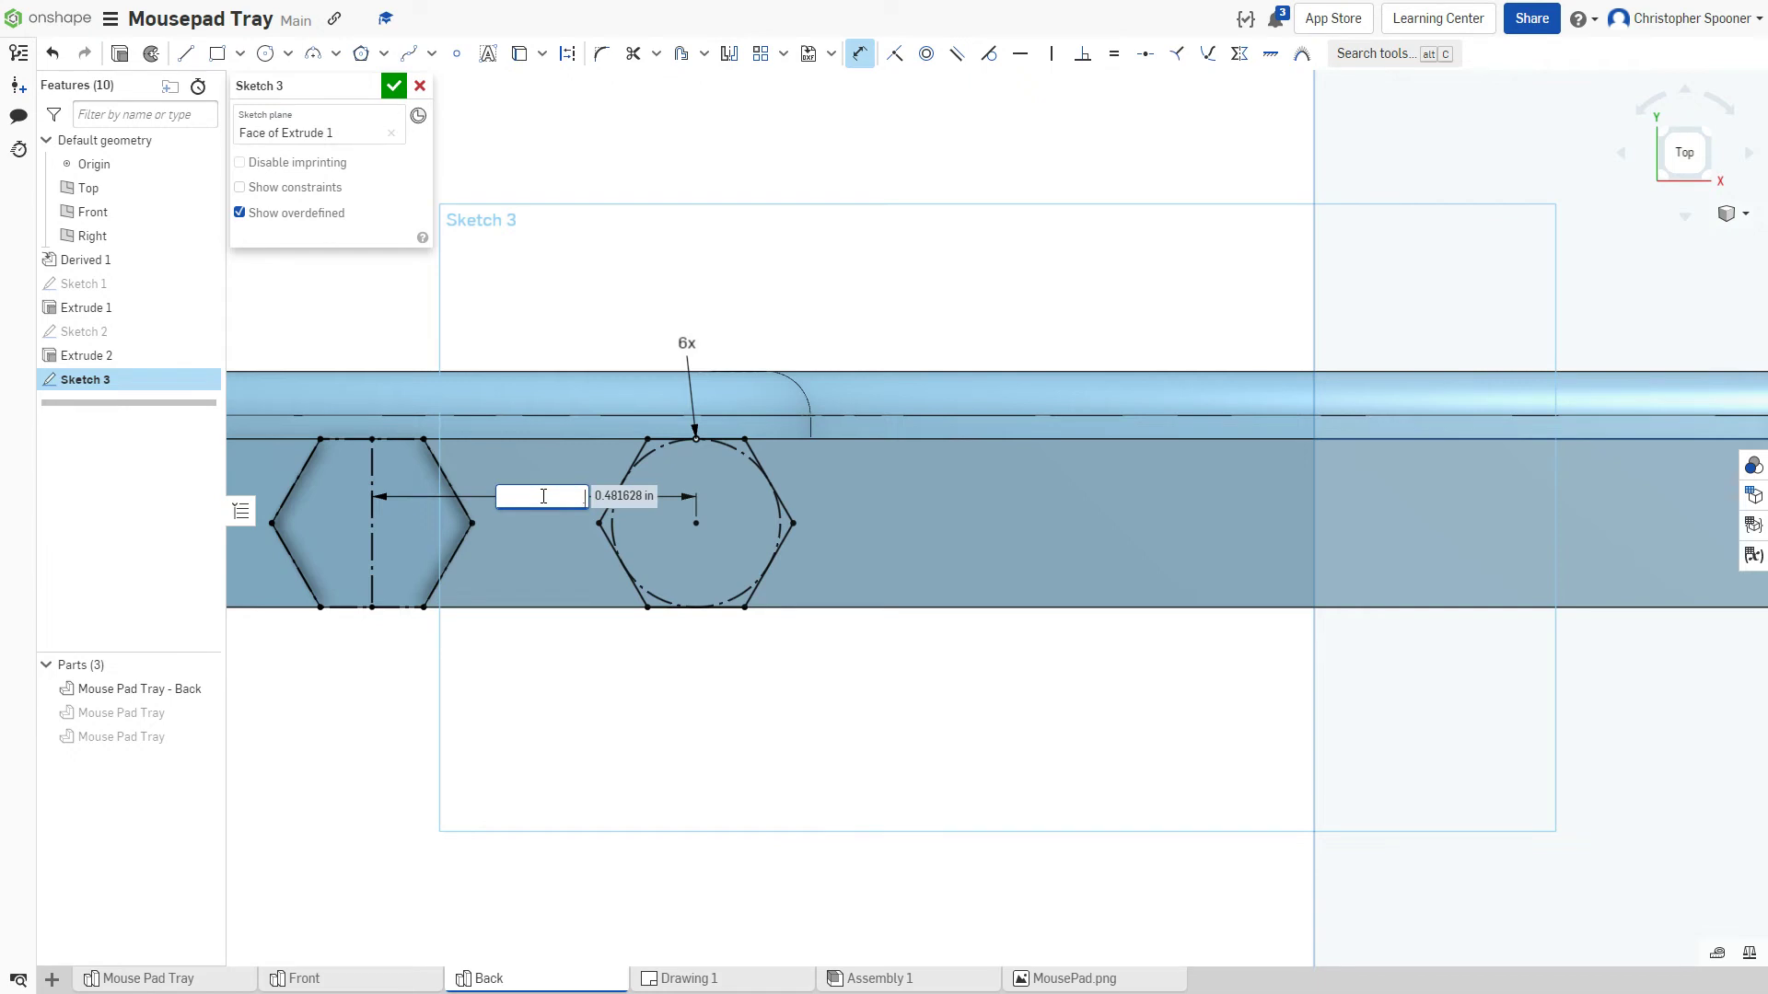
key("Return")
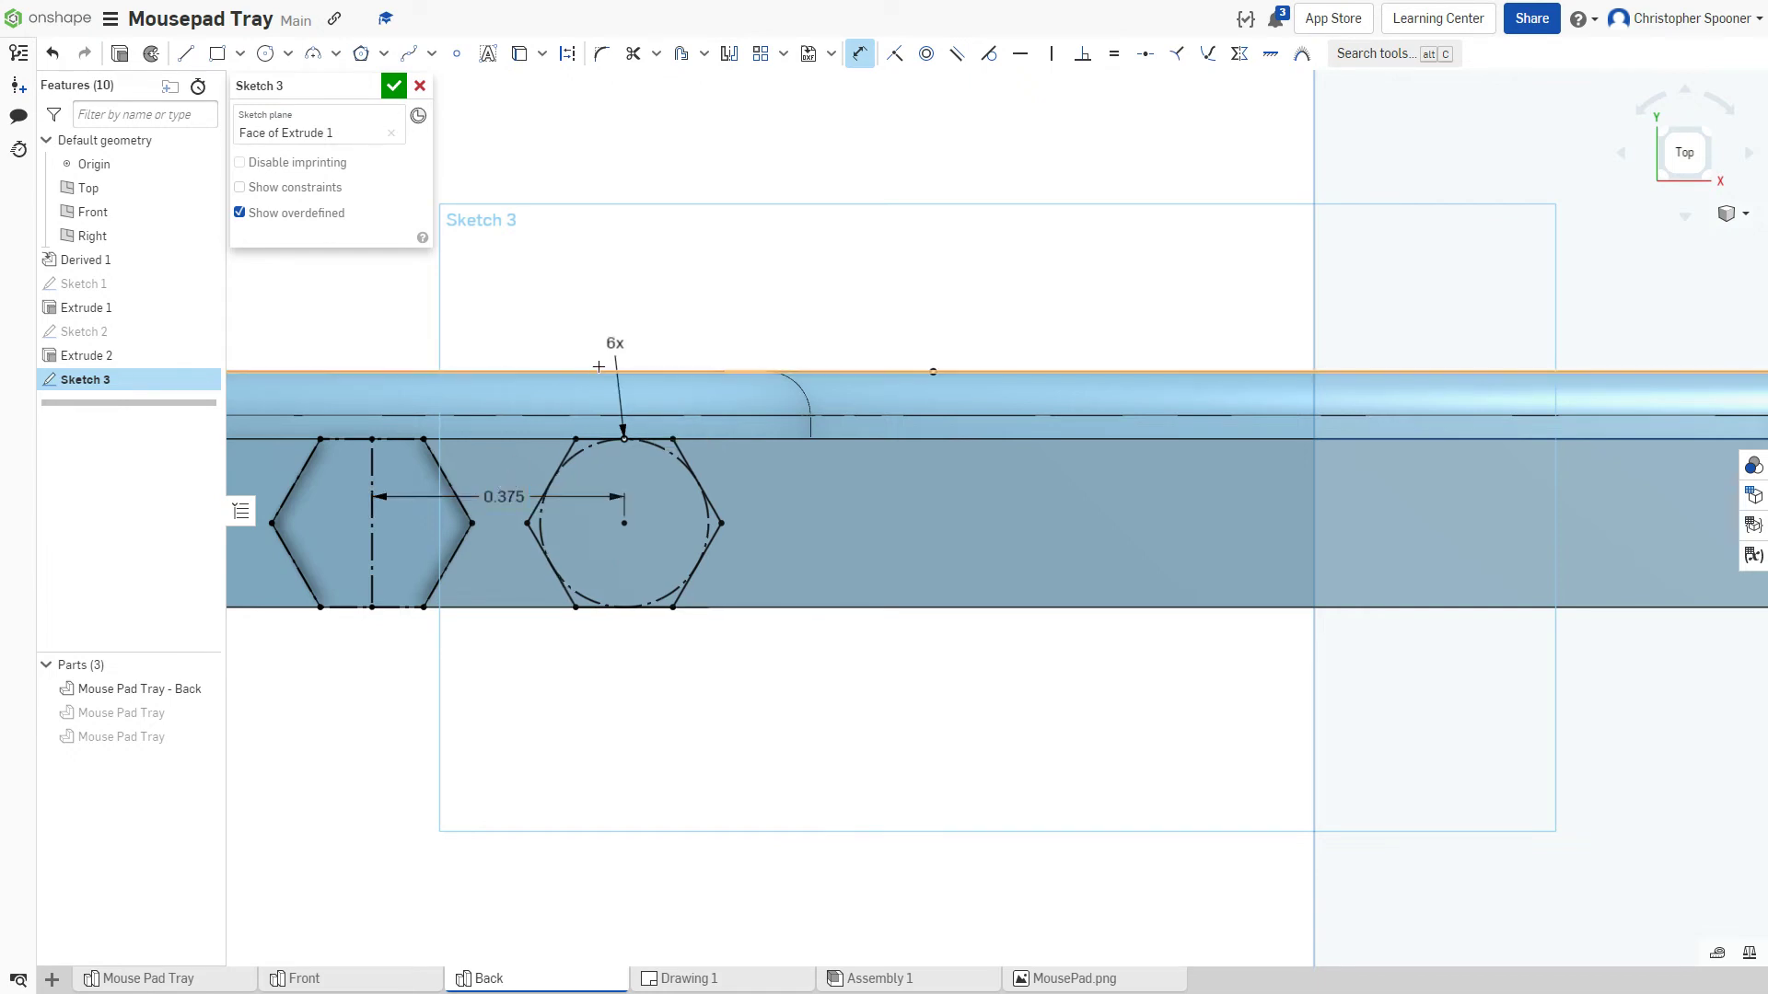
- Extrude the new hexagon outward from the joining face as a 0.5 in blind peg added to the tray back
key("shift+e")
right_click_drag(667, 255, 677, 298)
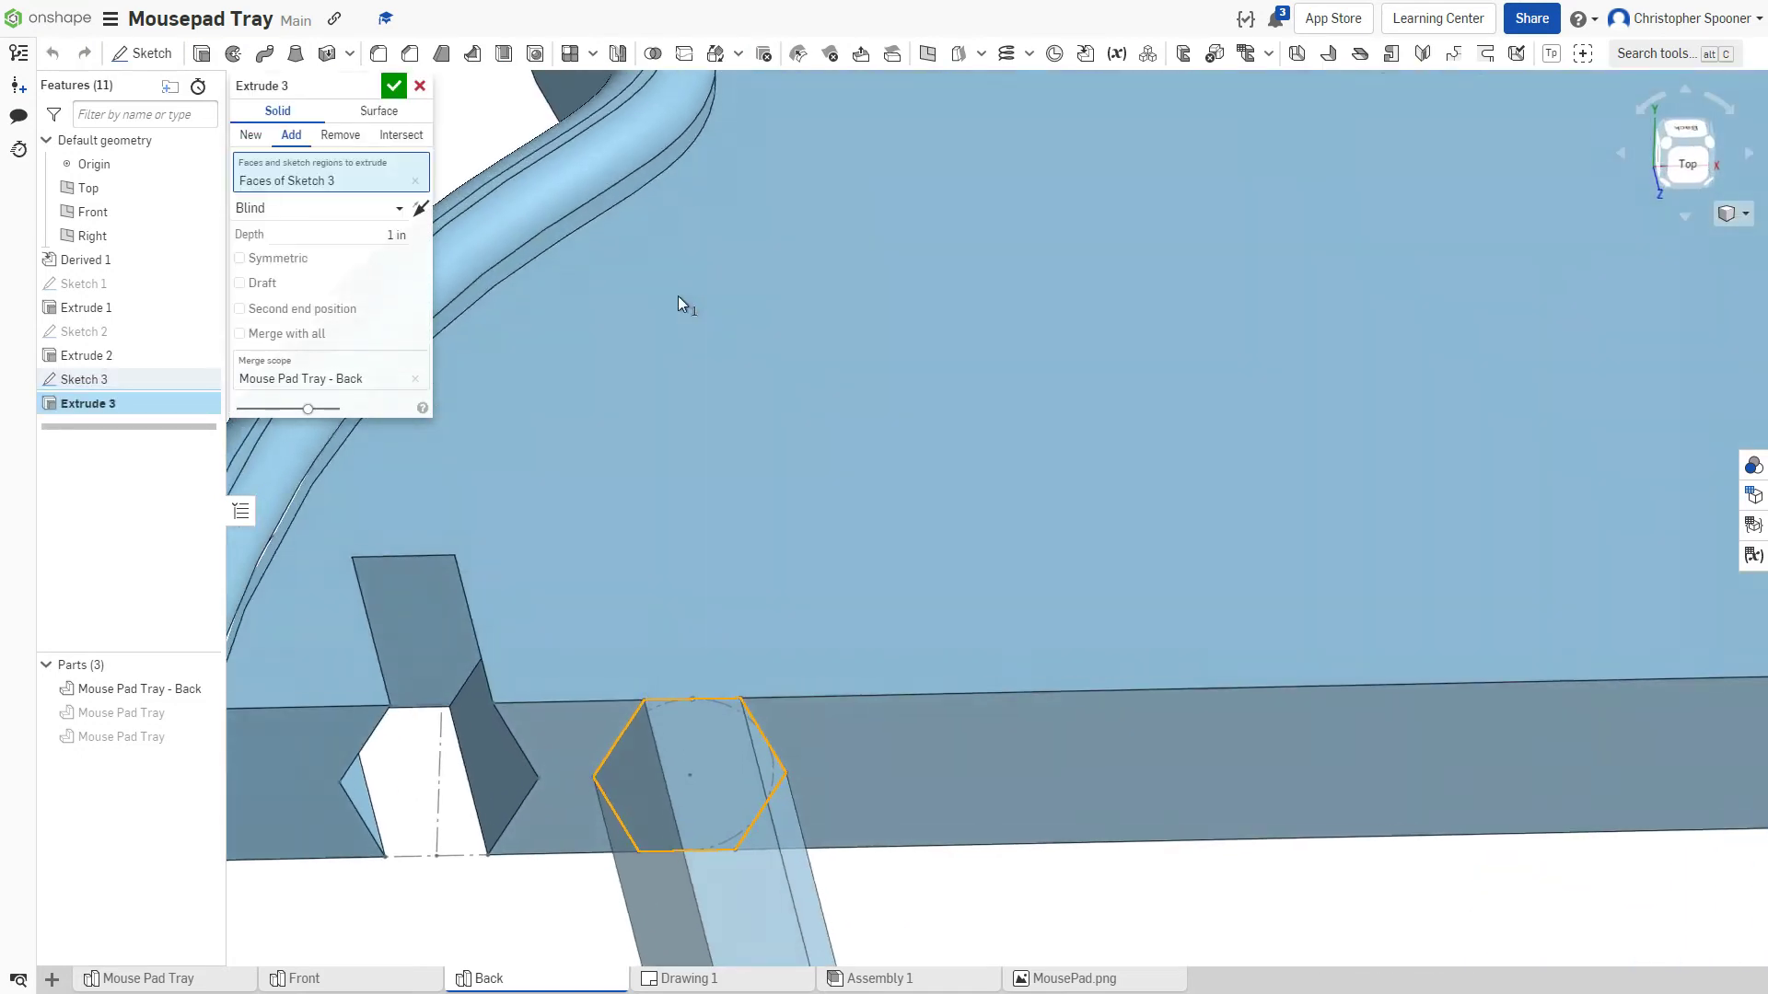
scroll(709, 724, "up", 2)
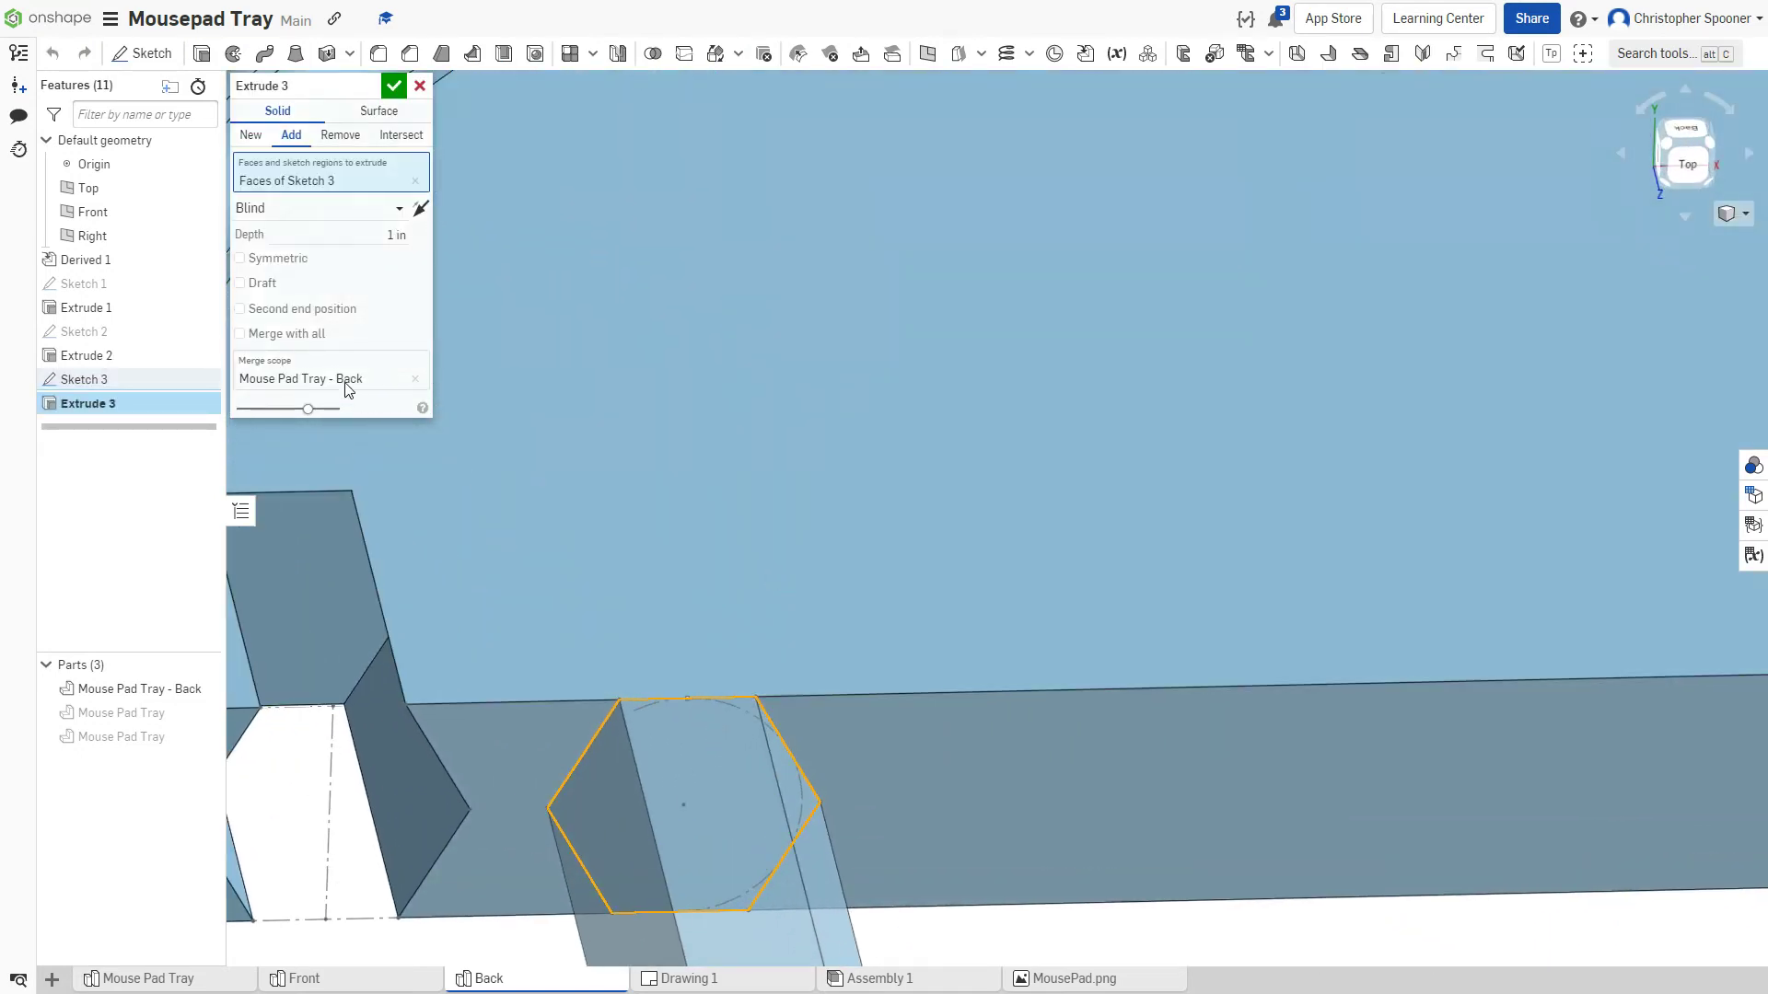
left_click(399, 233)
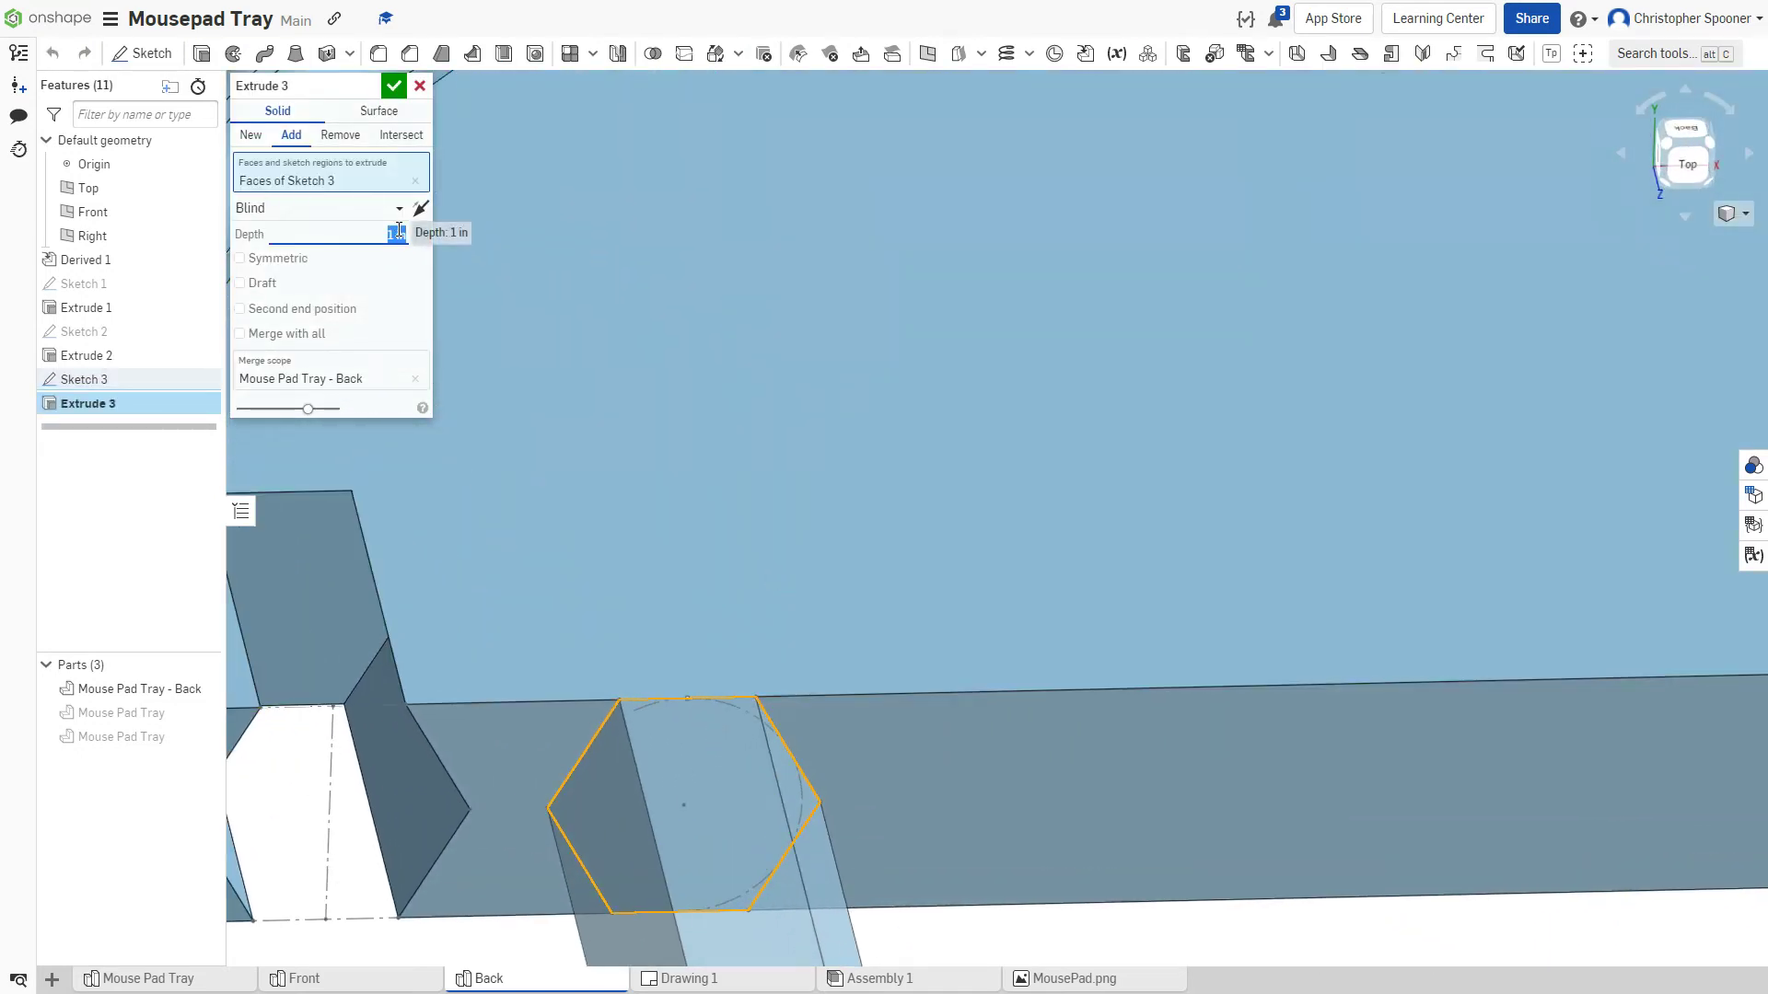
type(".5")
scroll(884, 498, "down", 3)
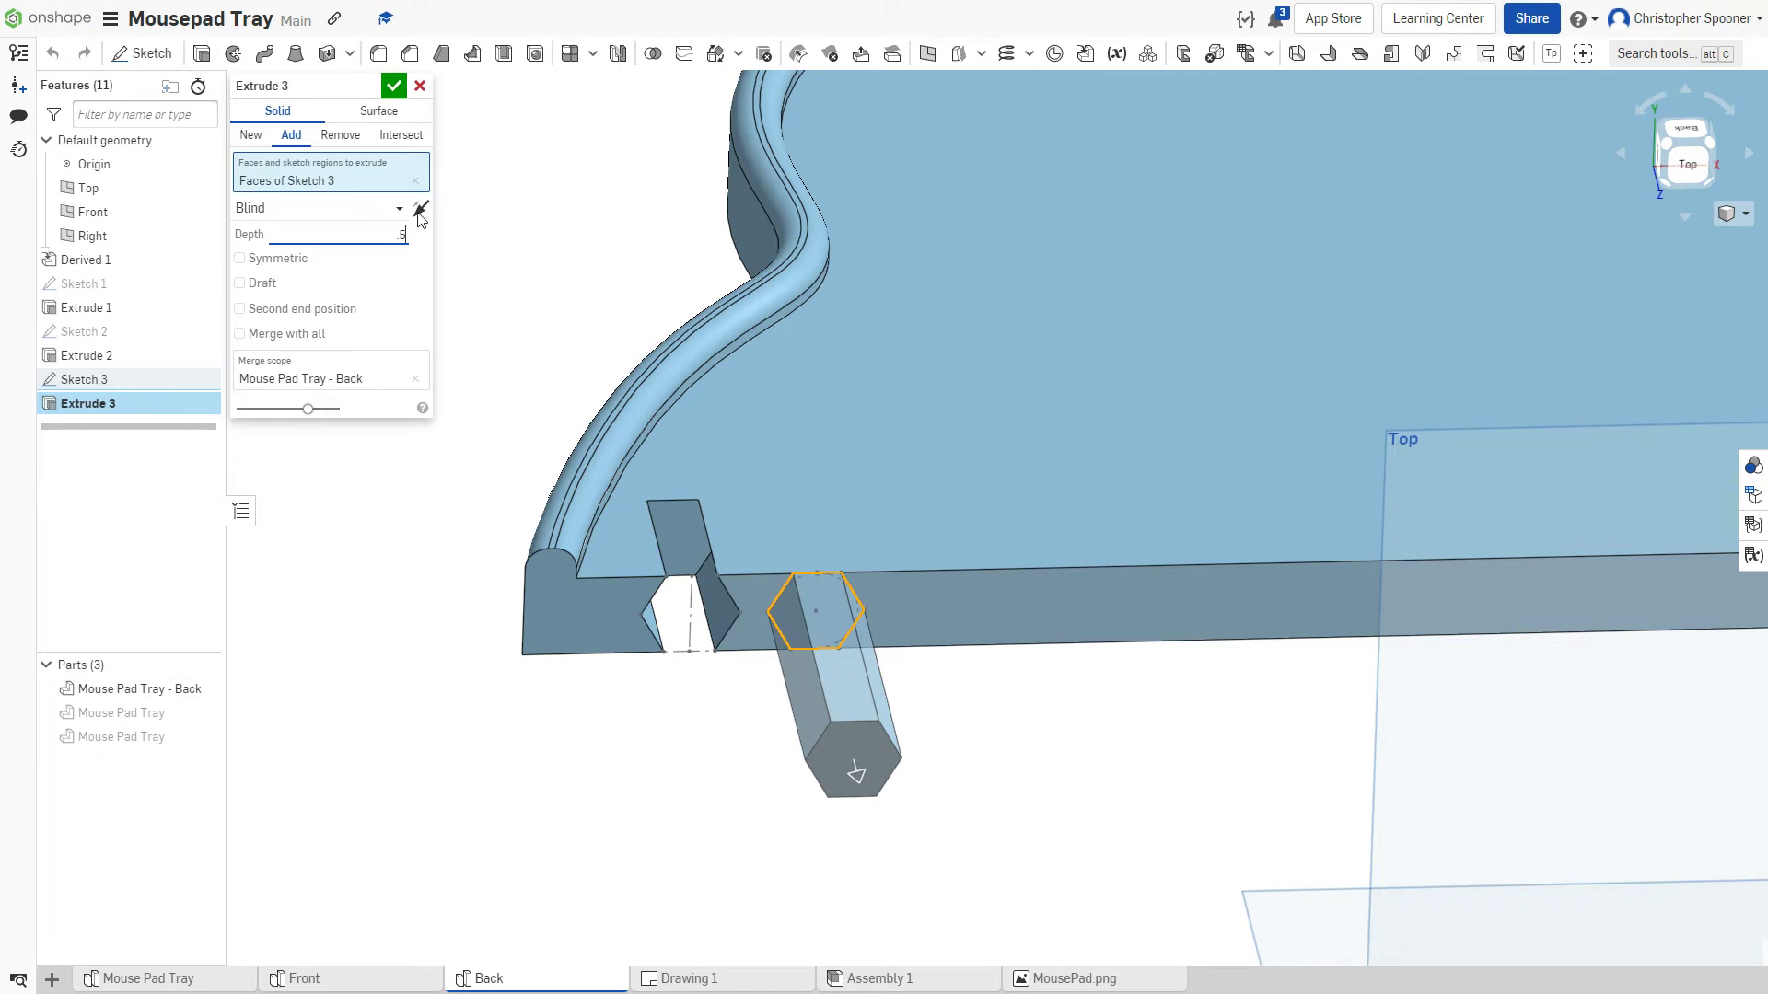
left_click(393, 85)
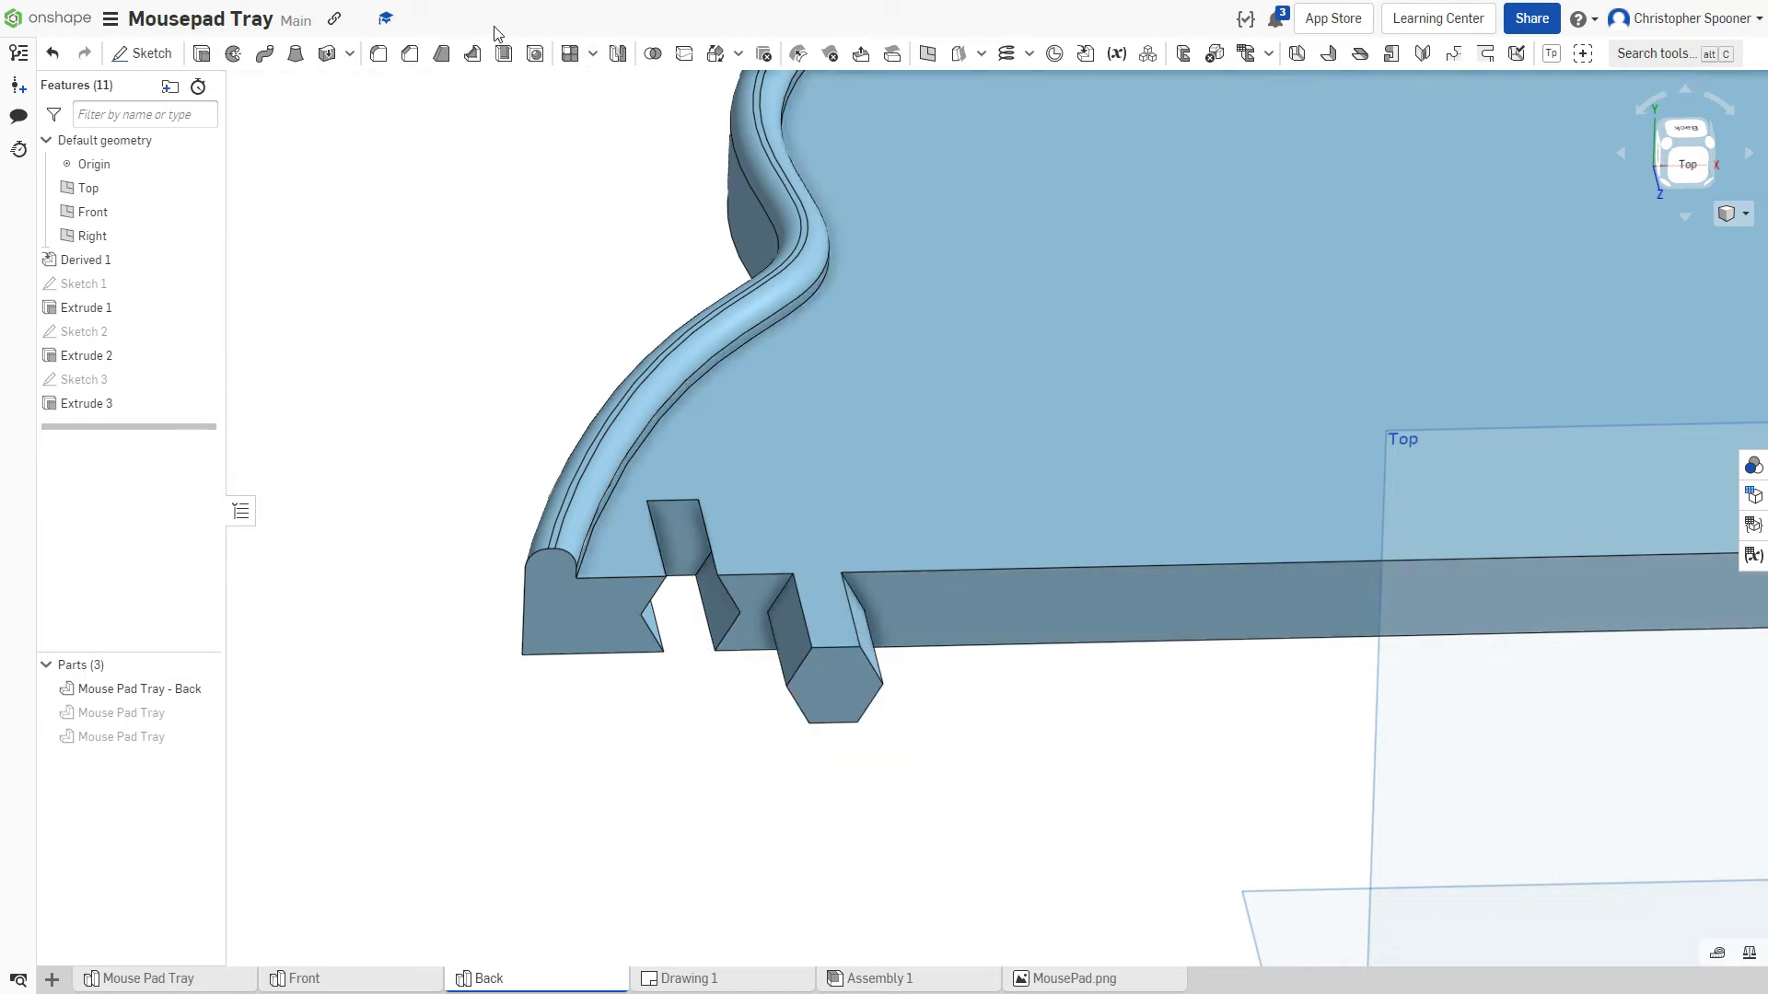
- Chamfer all six edges of the peg's end face with an equal distance of 0.05 in
left_click(409, 55)
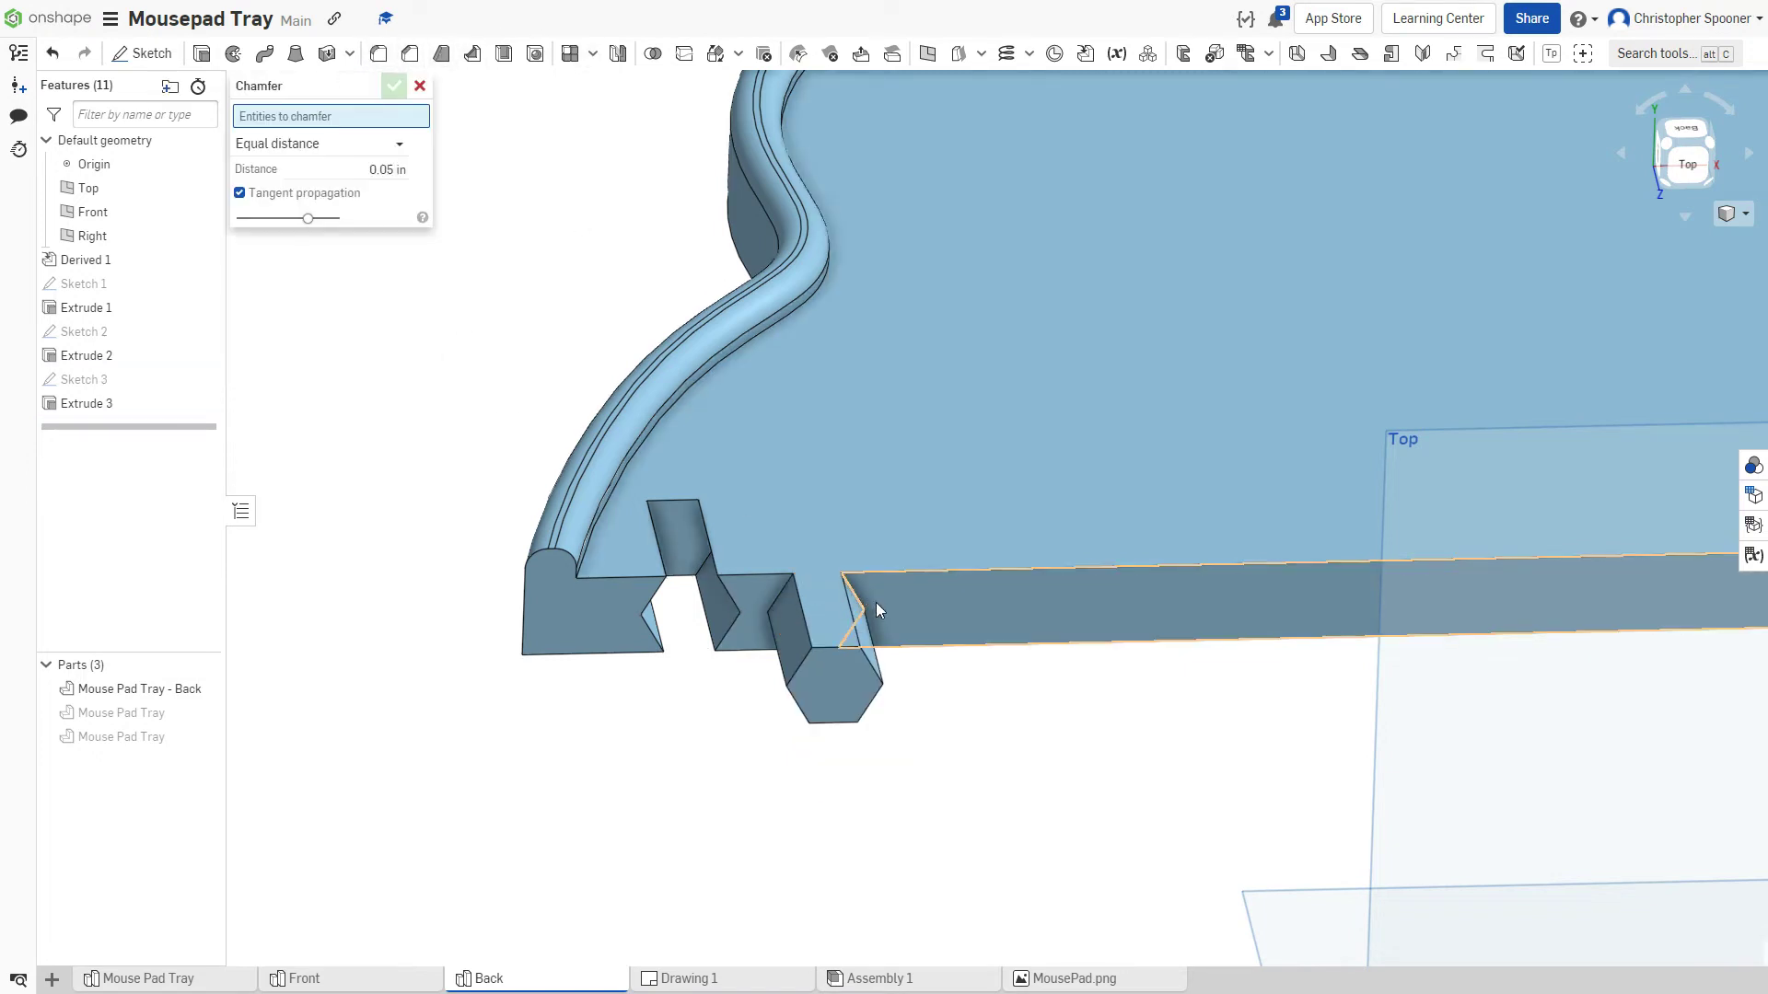
scroll(847, 635, "up", 5)
left_click(791, 686)
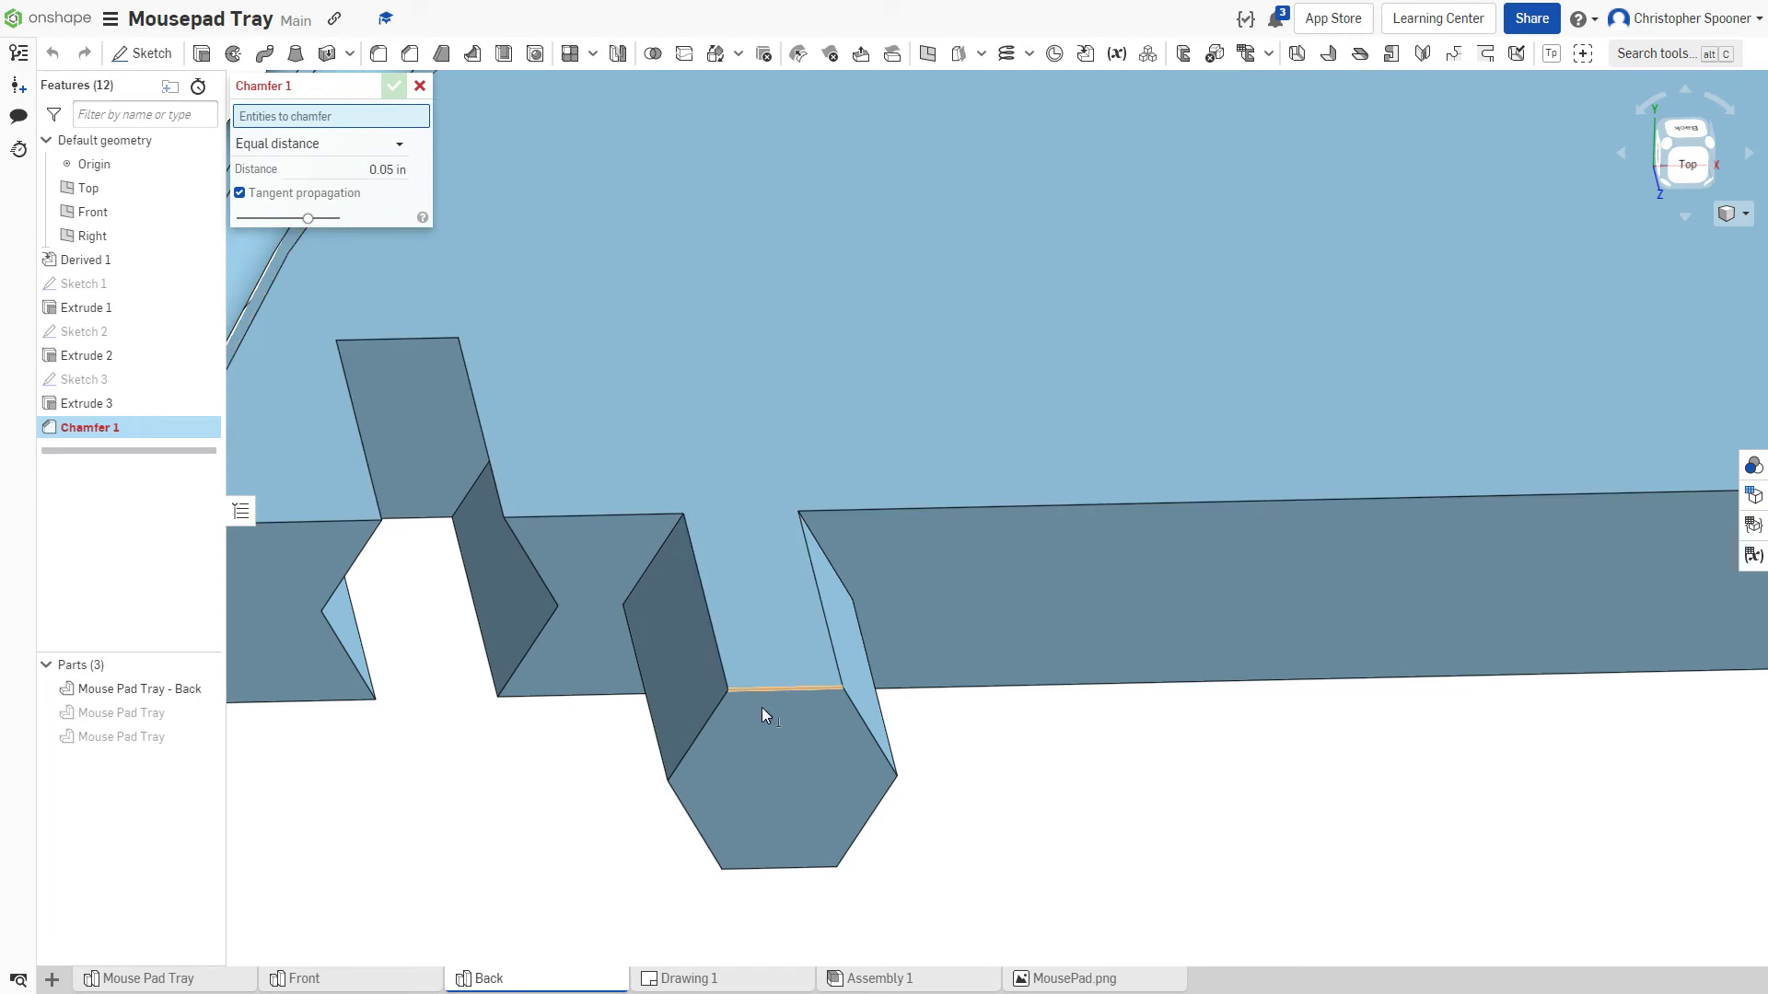
left_click(704, 727)
left_click(764, 869)
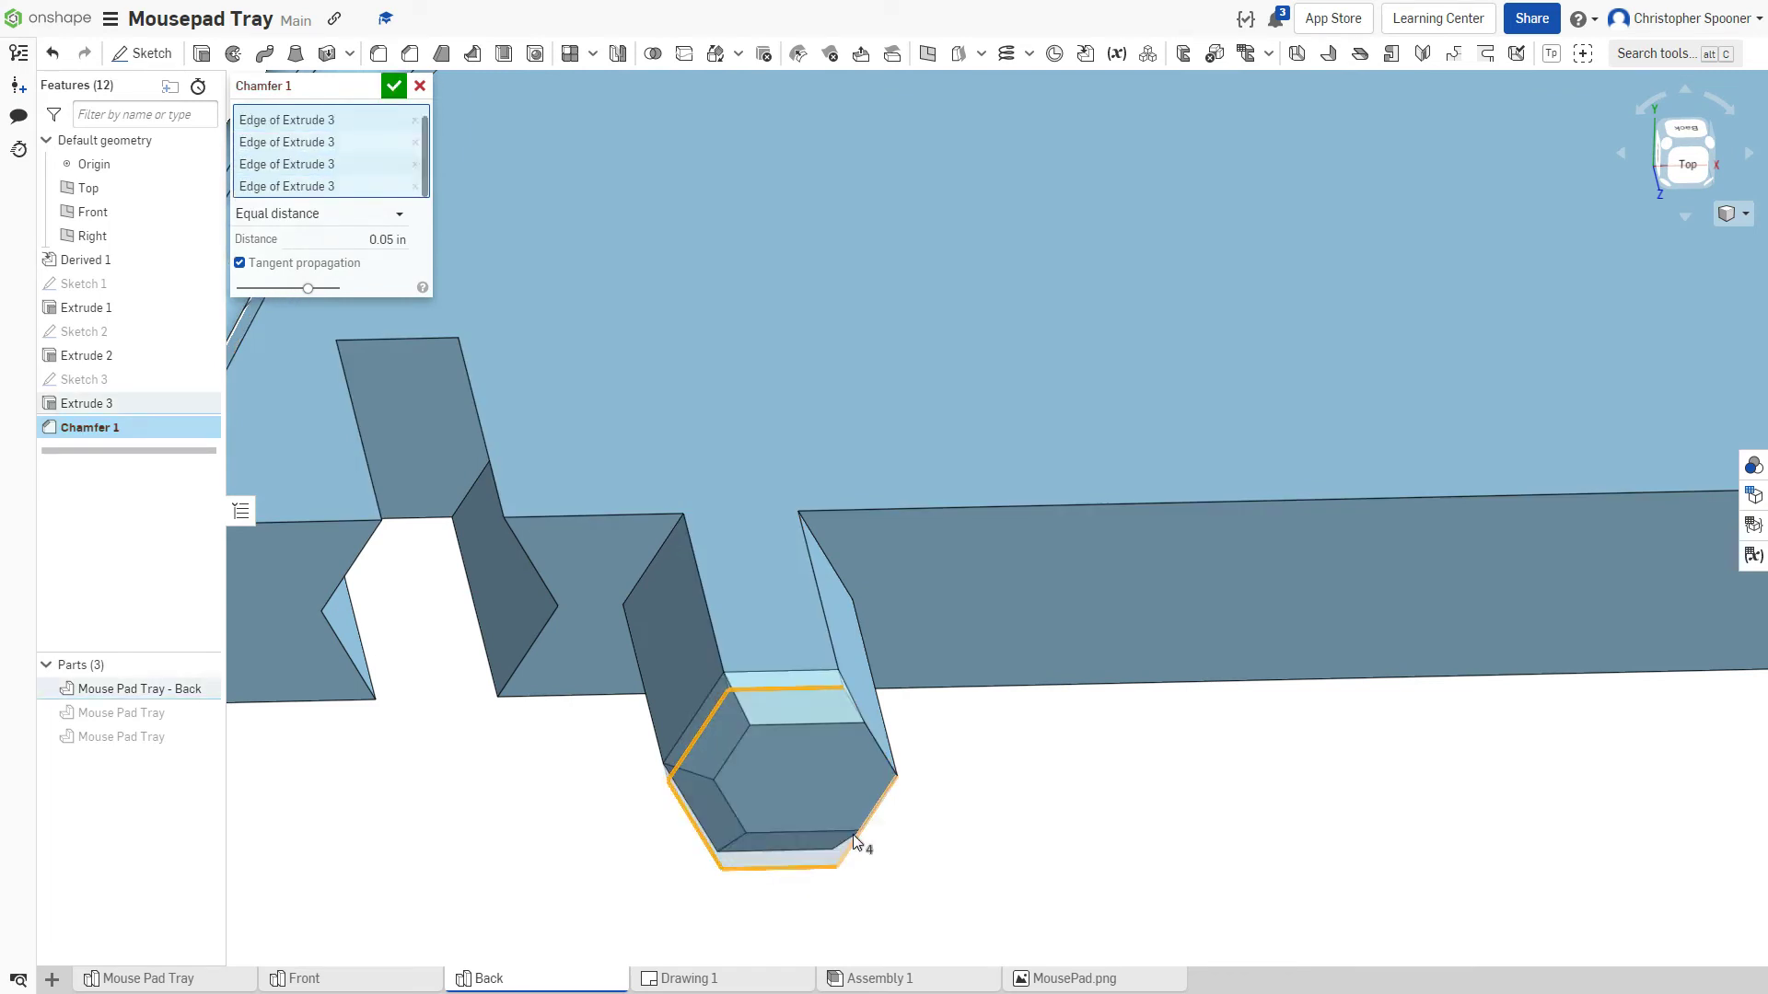
left_click(853, 834)
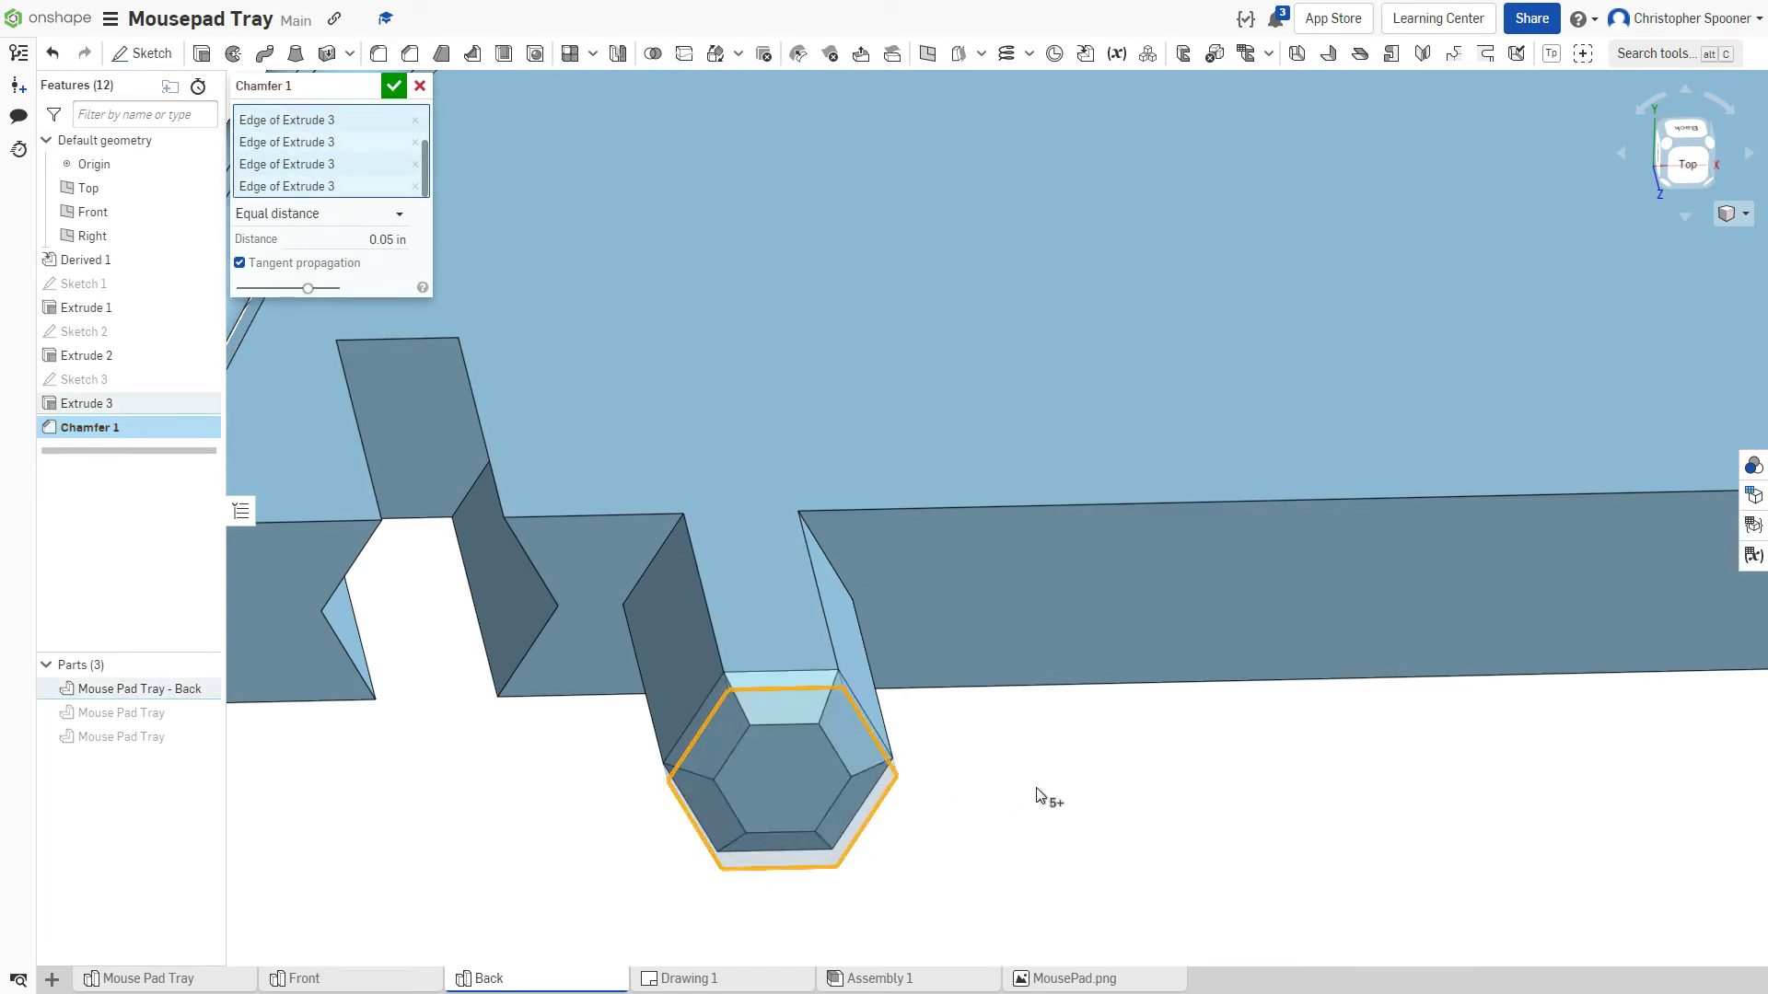
scroll(1038, 797, "down", 1)
left_click(402, 84)
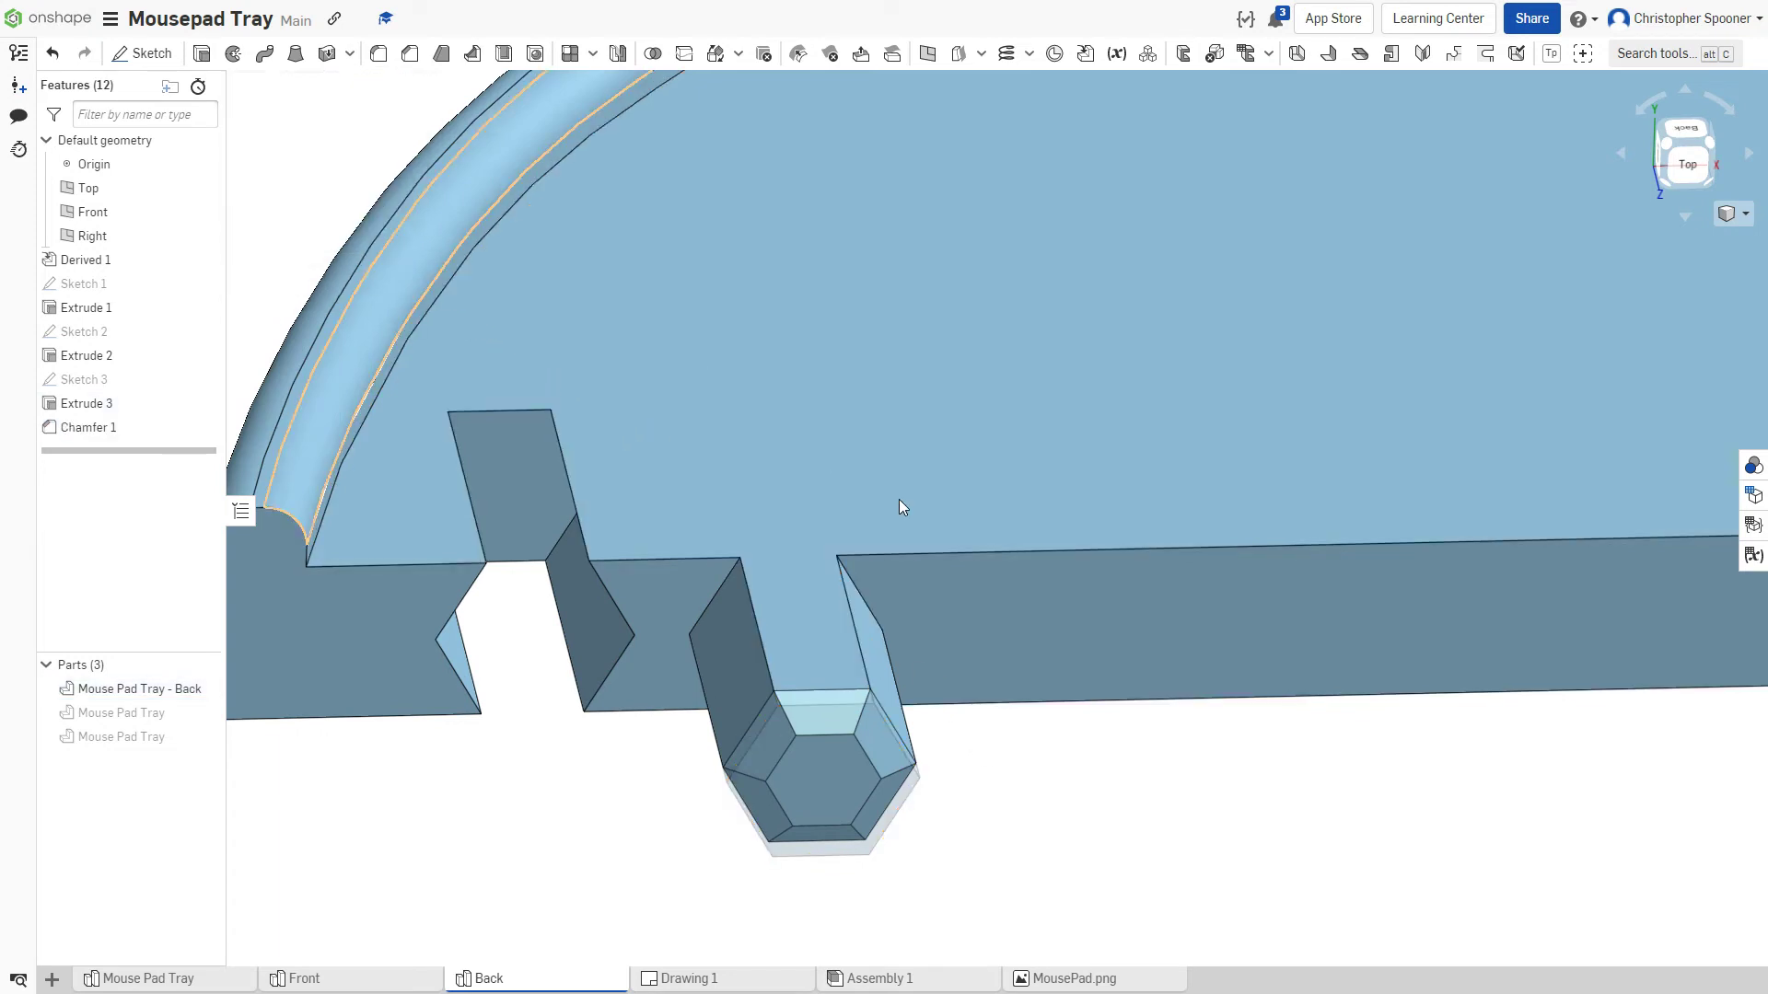
- Set up a linear feature pattern containing the socket cut, the peg extrusion and the peg chamfer
scroll(912, 514, "down", 3)
middle_click_drag(1172, 459, 901, 540)
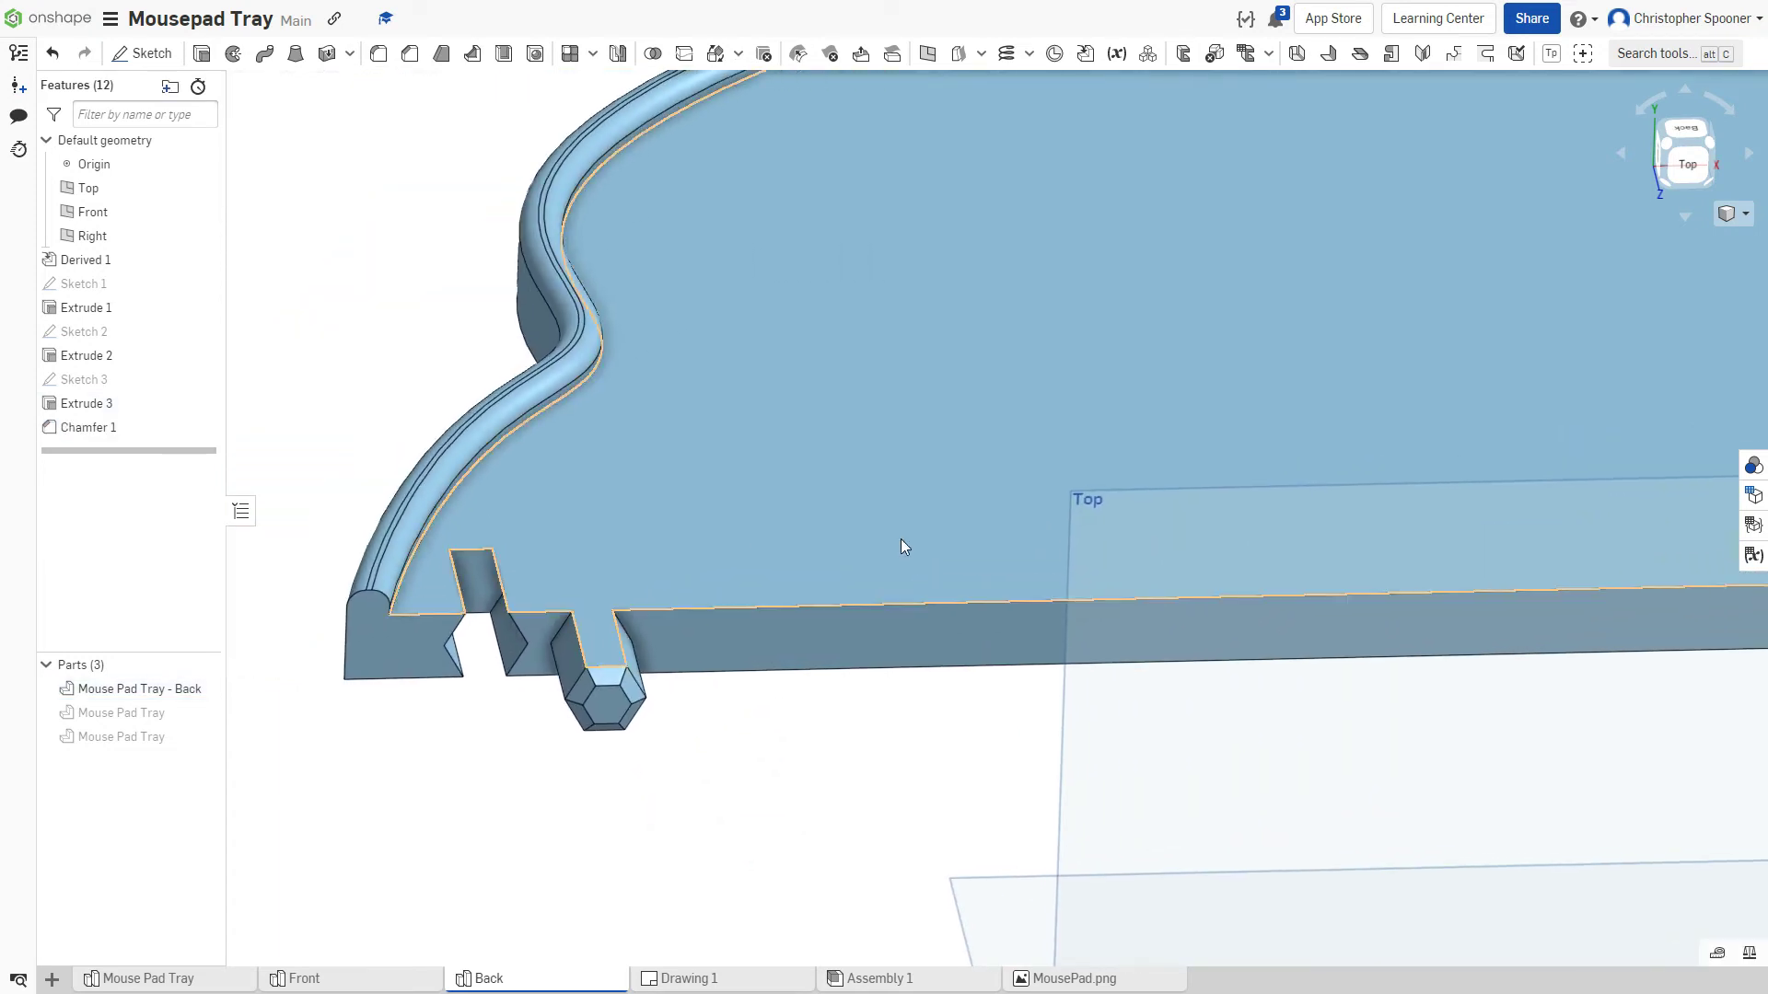
left_click(571, 54)
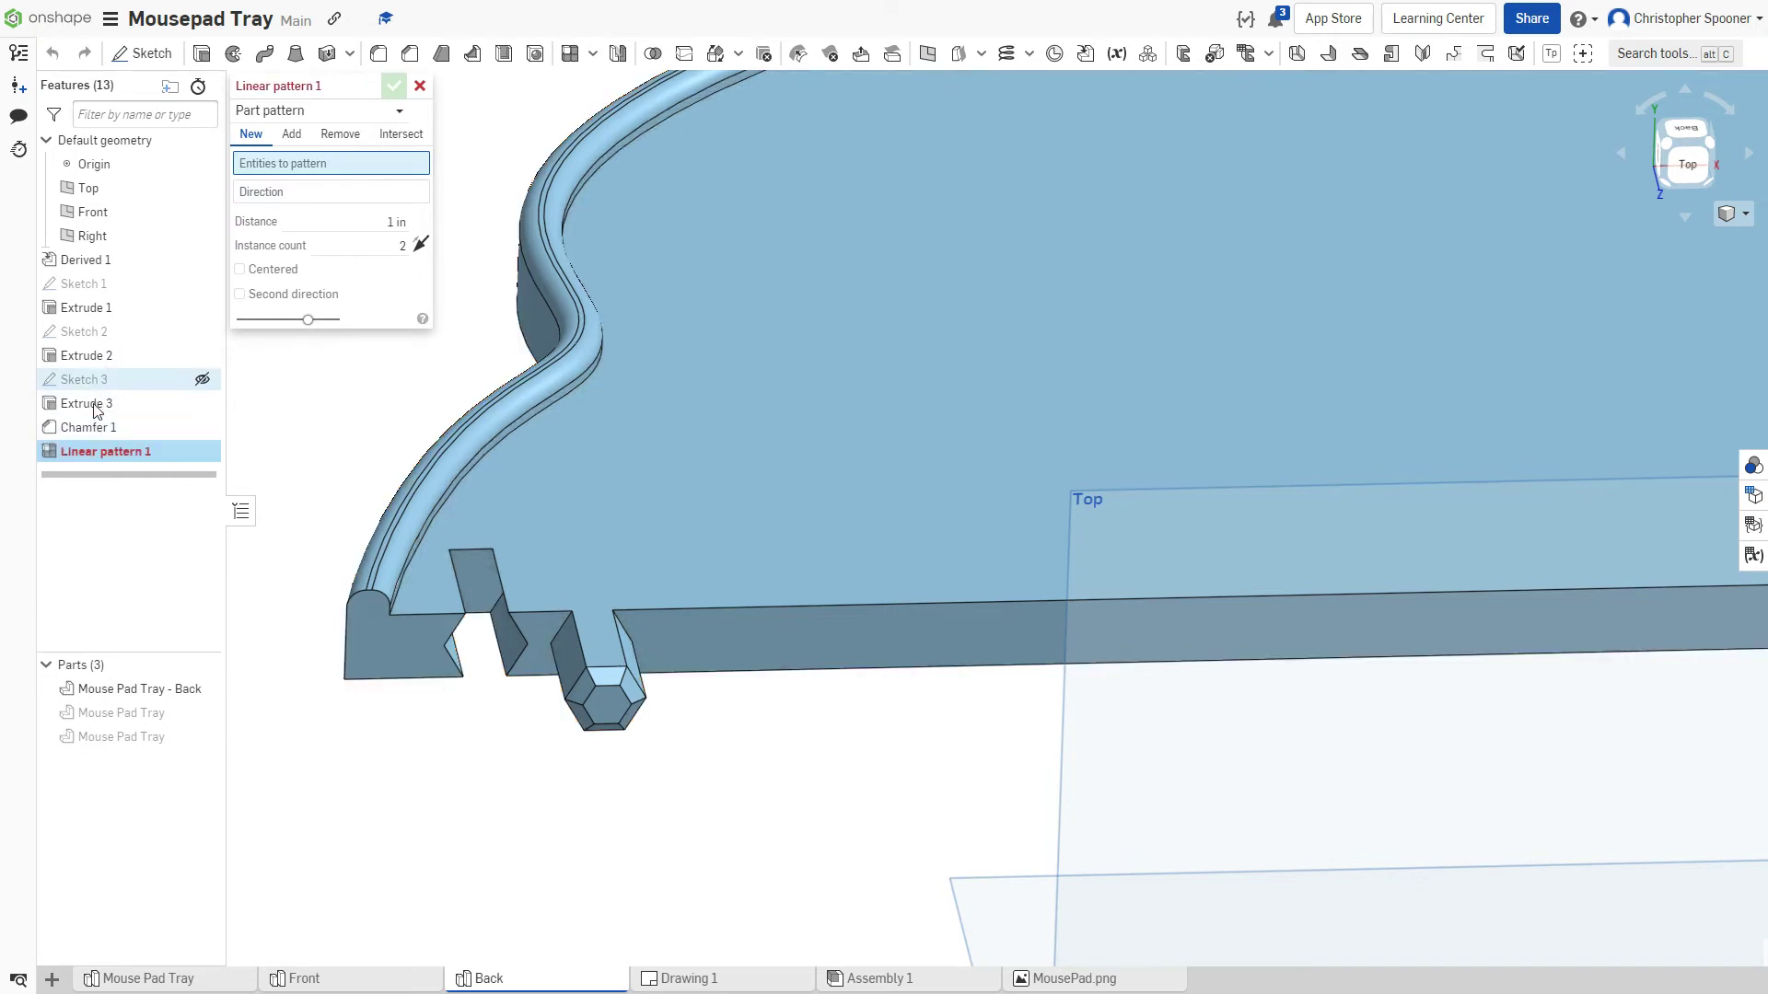
left_click(364, 114)
left_click(288, 164)
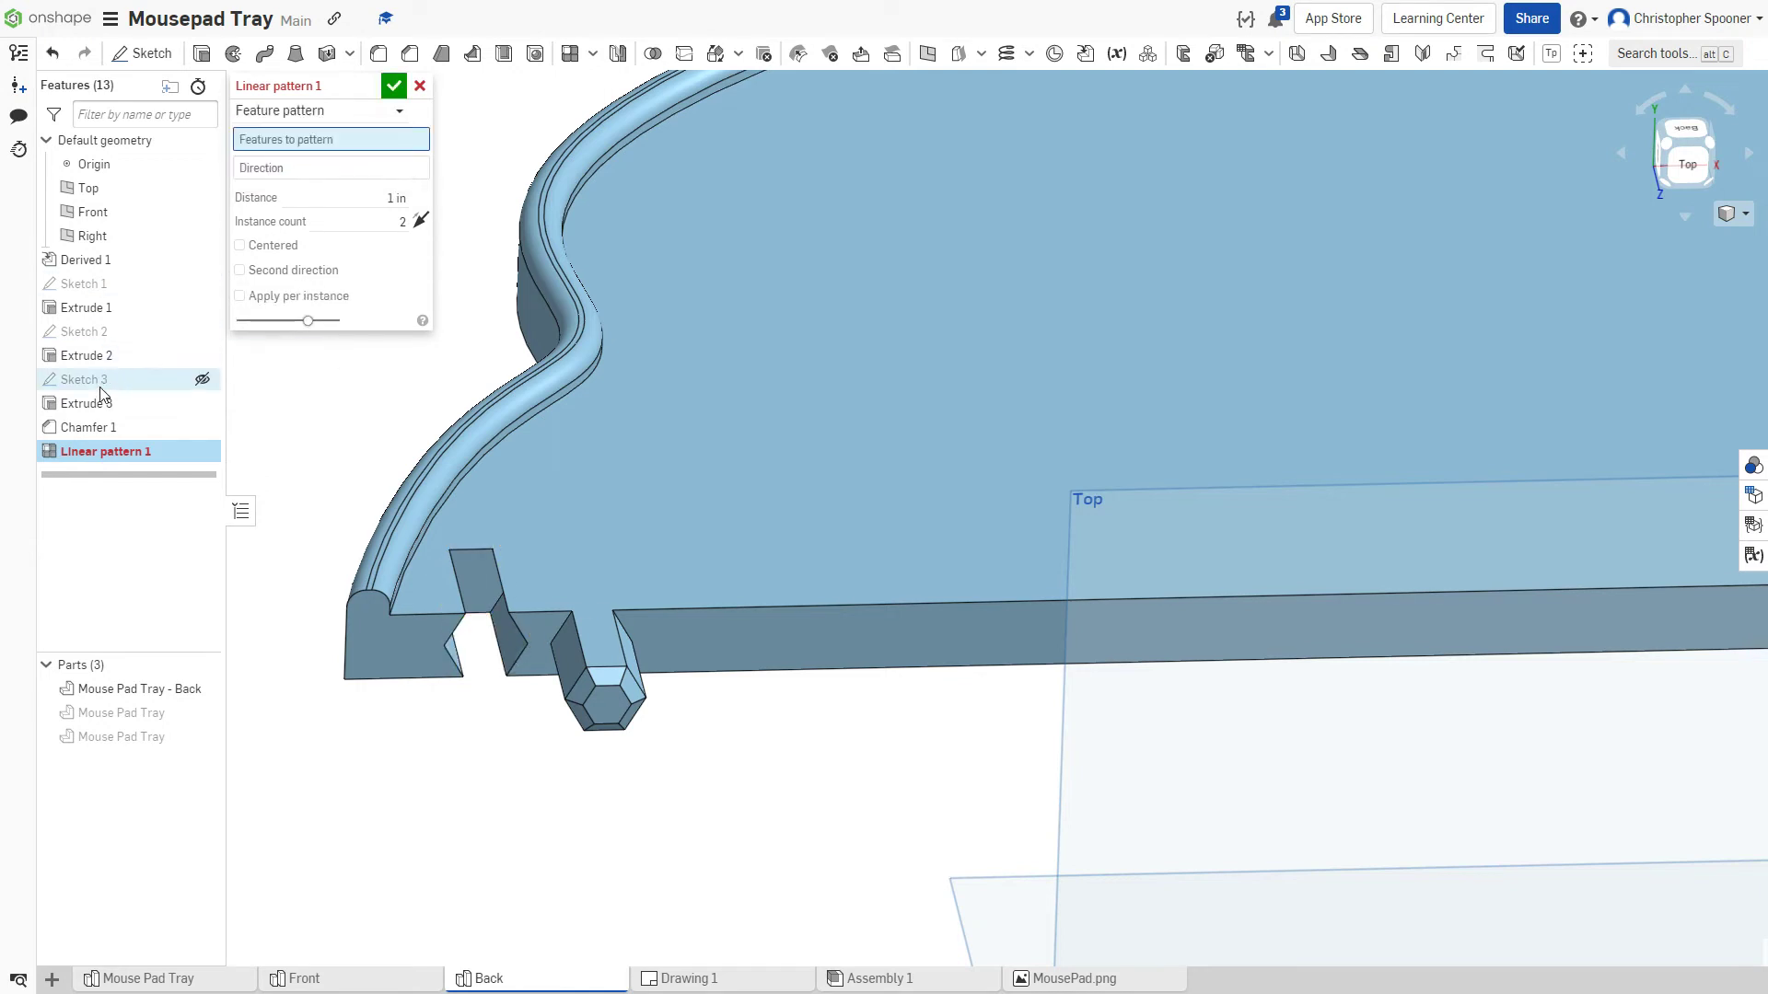
left_click(87, 355)
left_click(86, 403)
left_click(89, 428)
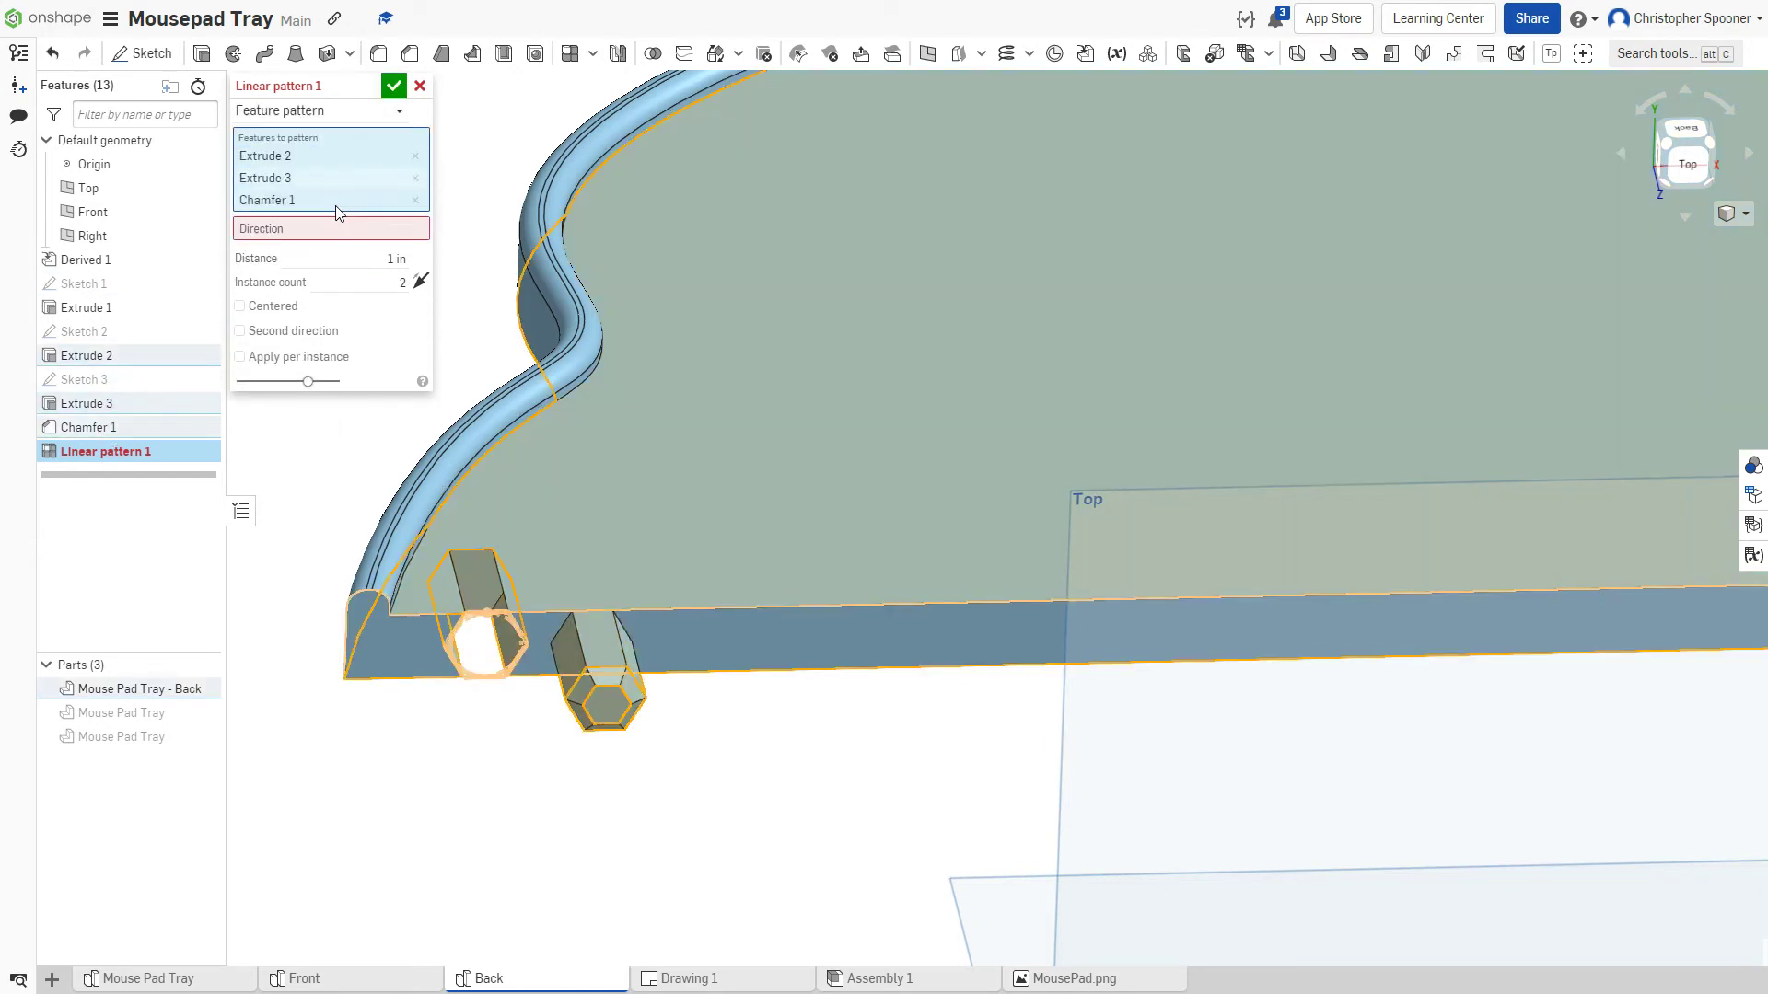
- Run the pattern along the joining face's upper edge with 0.75 in spacing and 5 instances, applied per instance
left_click(328, 228)
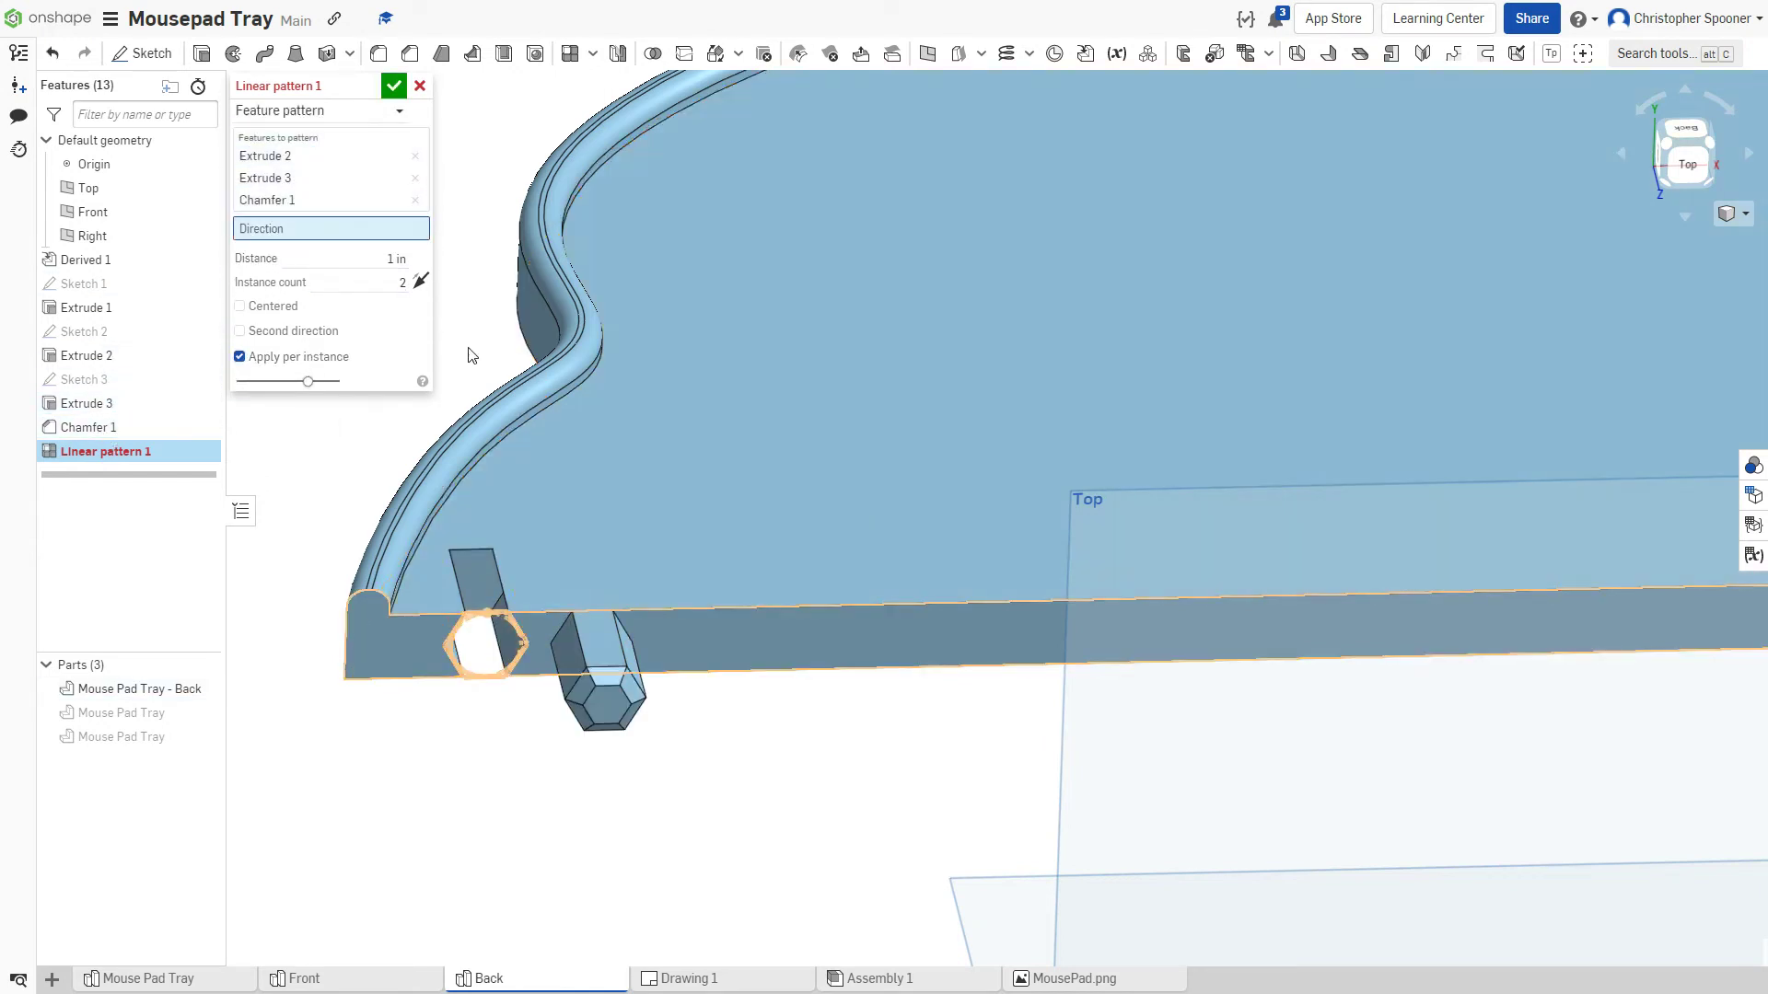
left_click(670, 608)
scroll(650, 518, "down", 3)
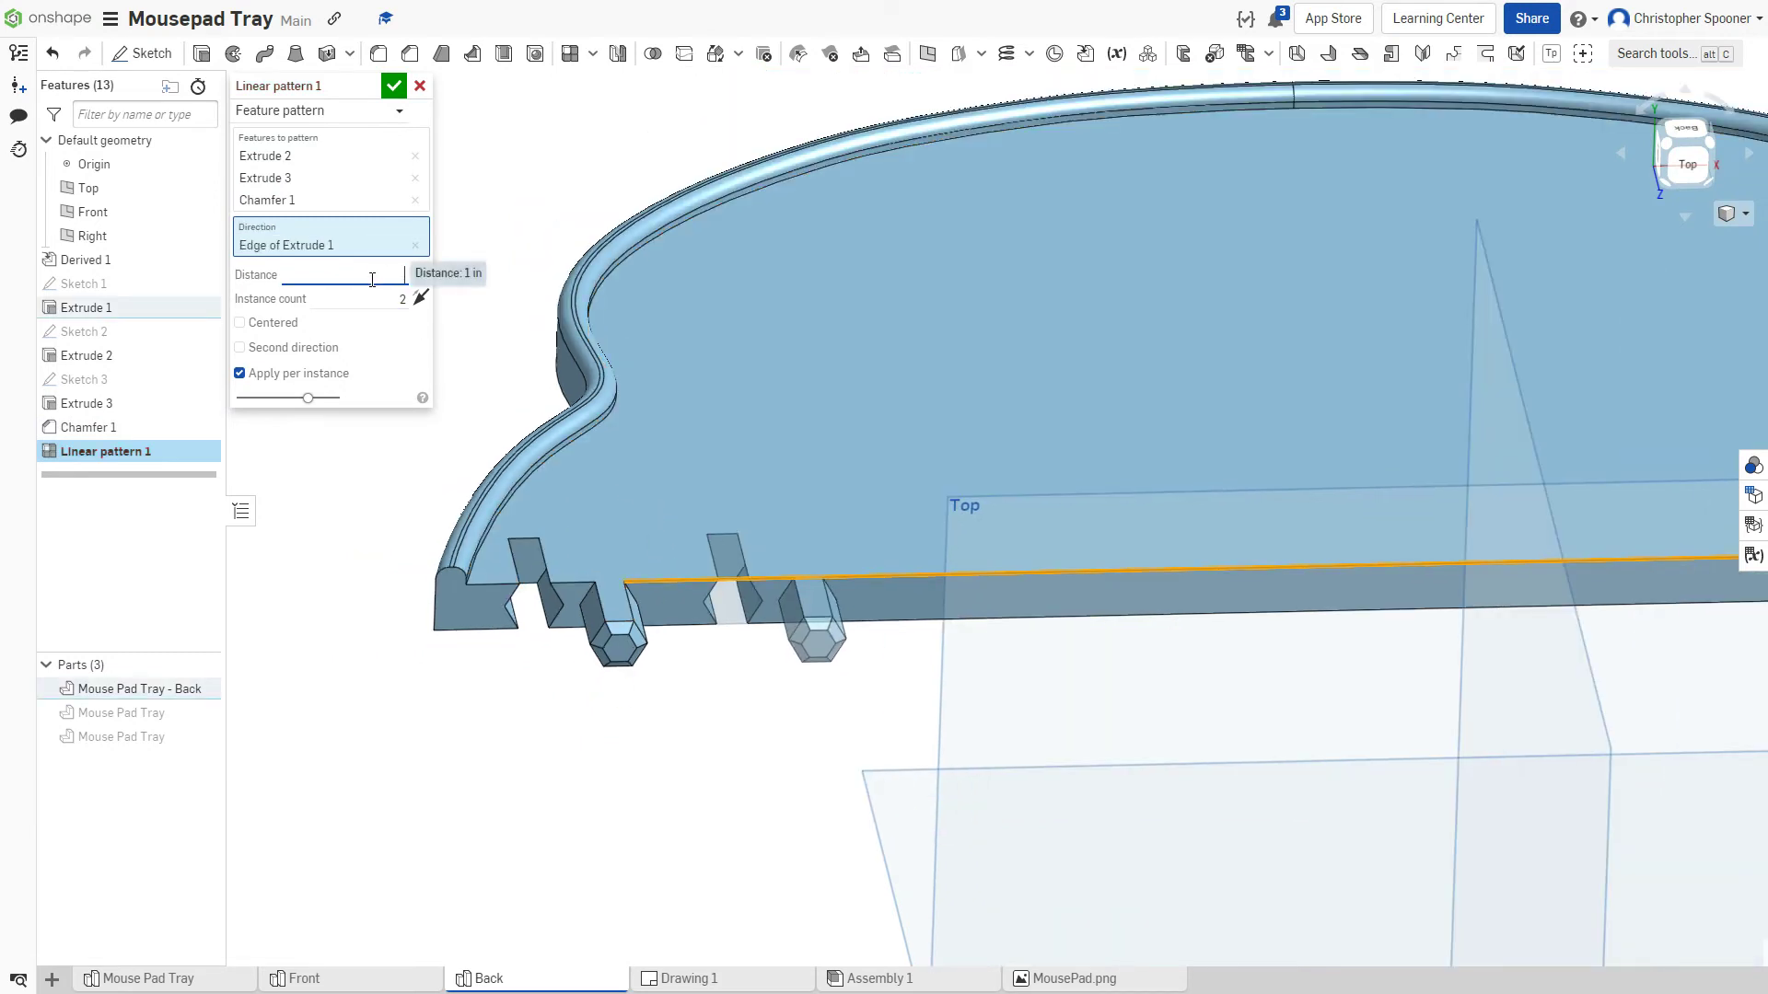
type("5")
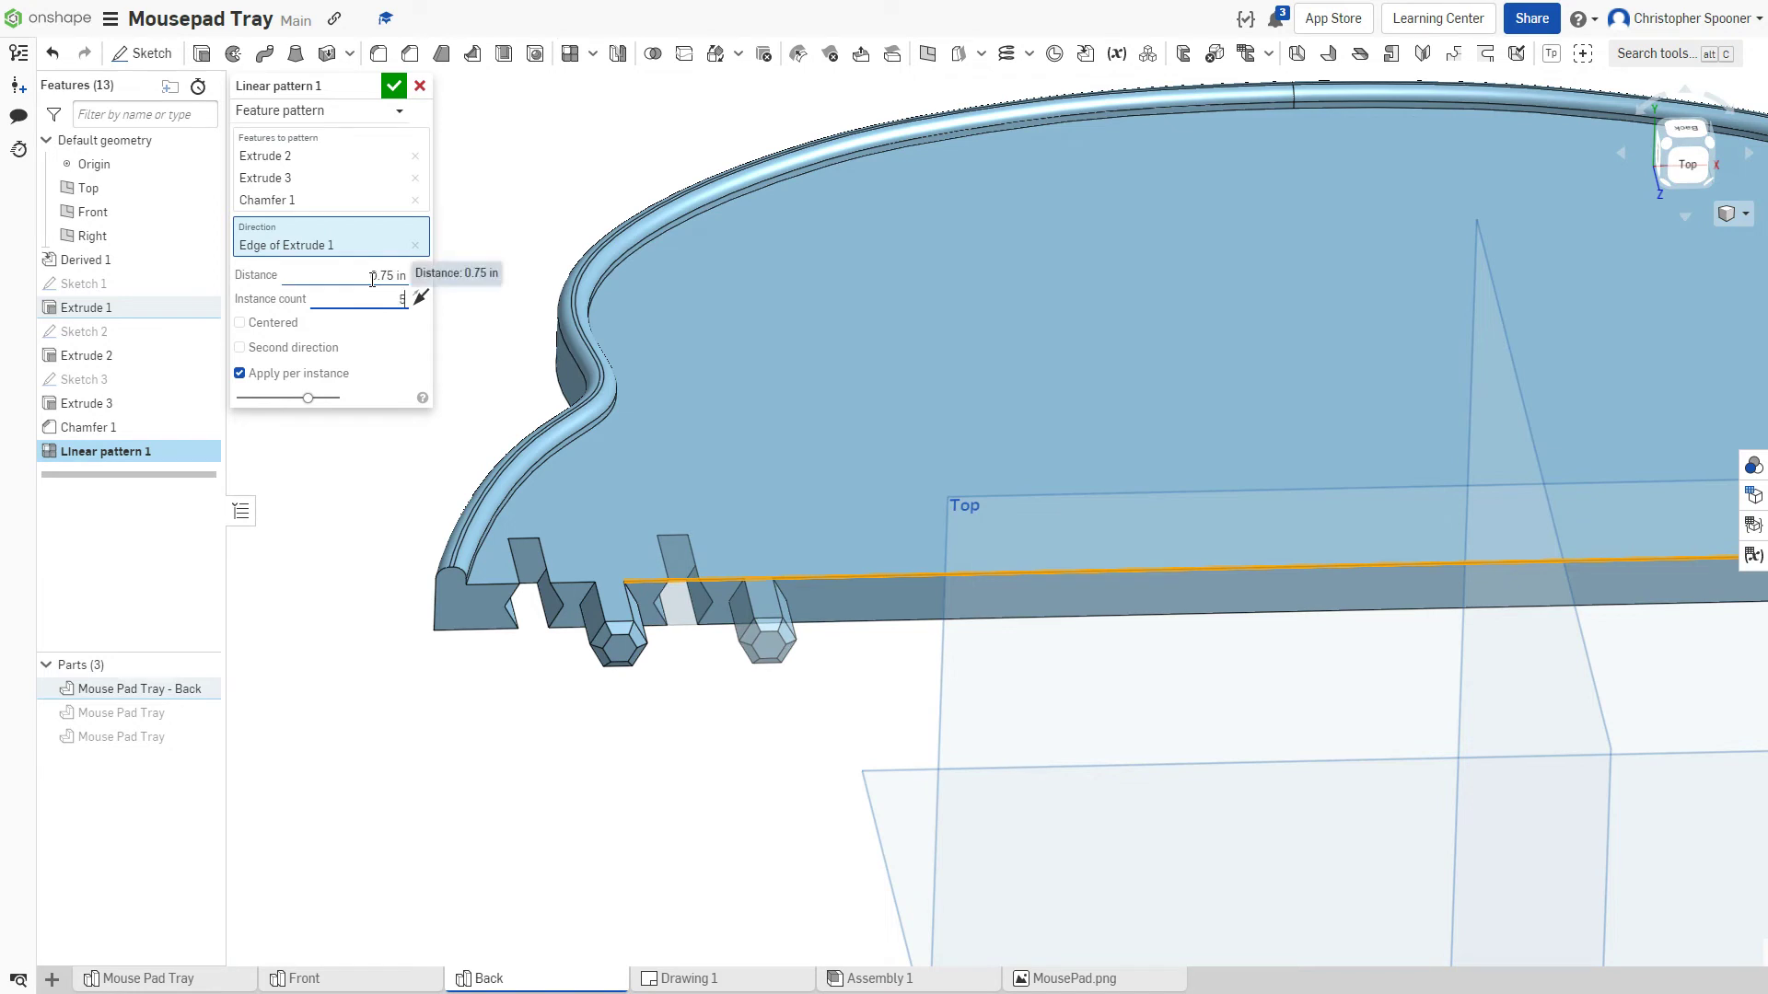
scroll(805, 437, "down", 2)
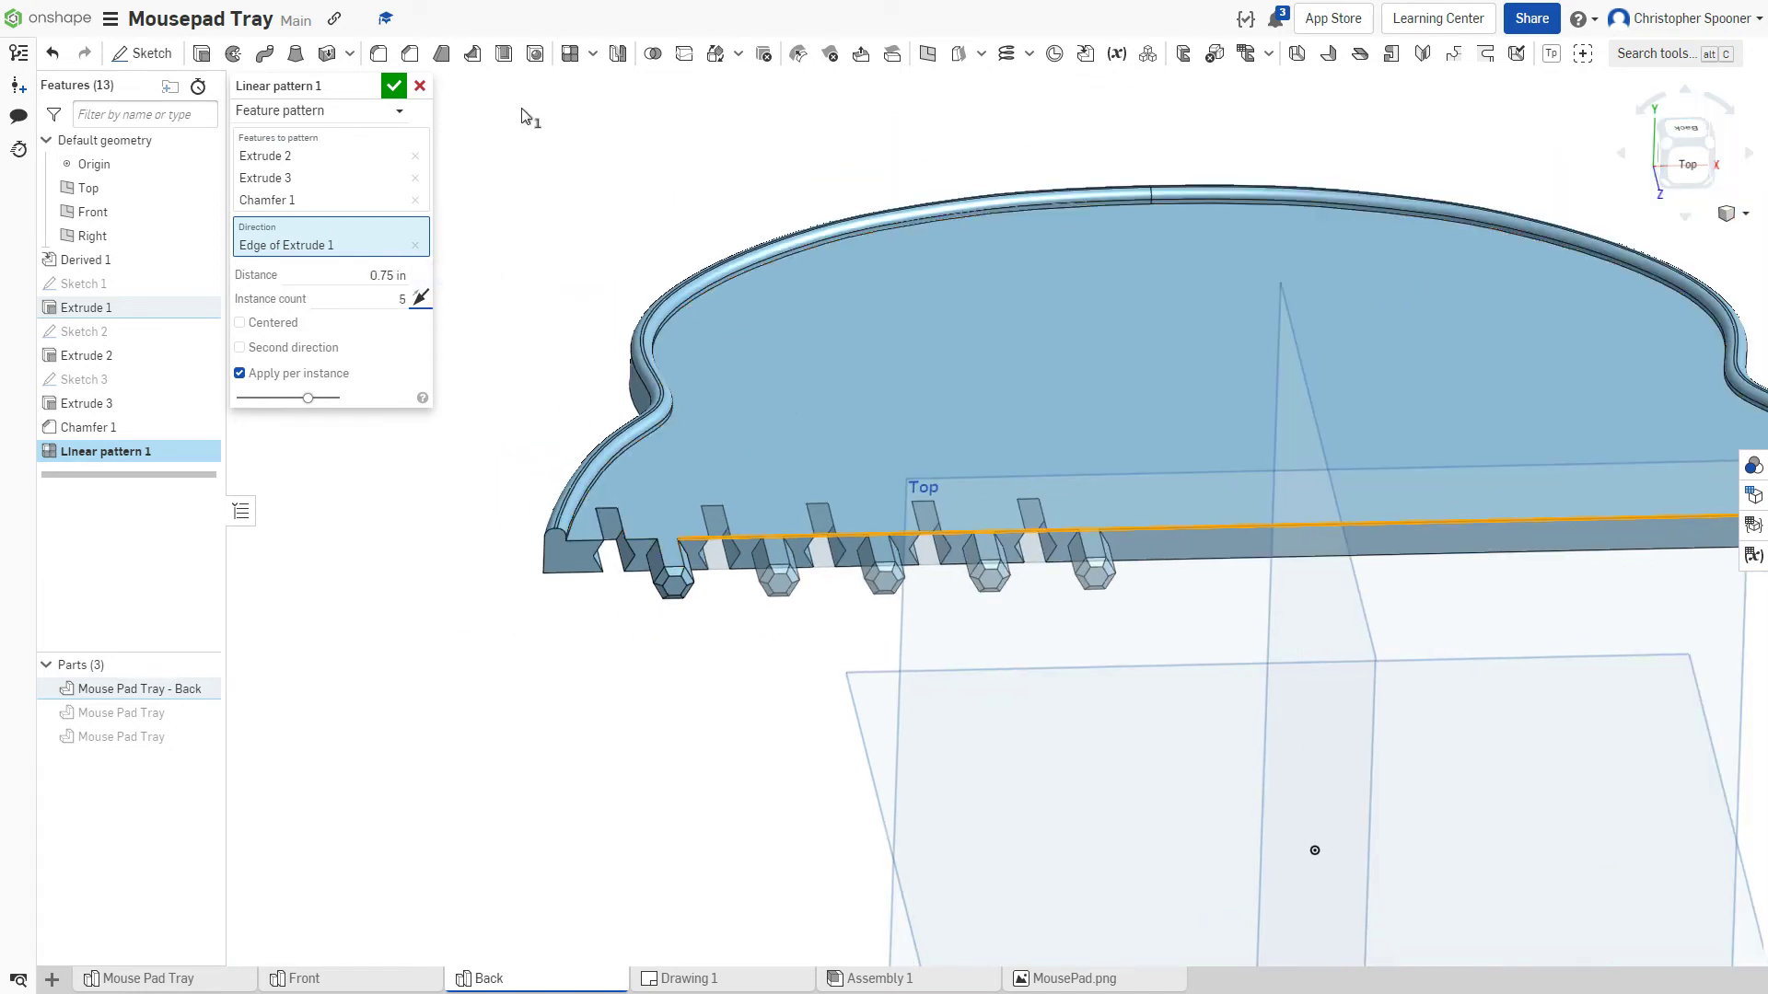
key("Return")
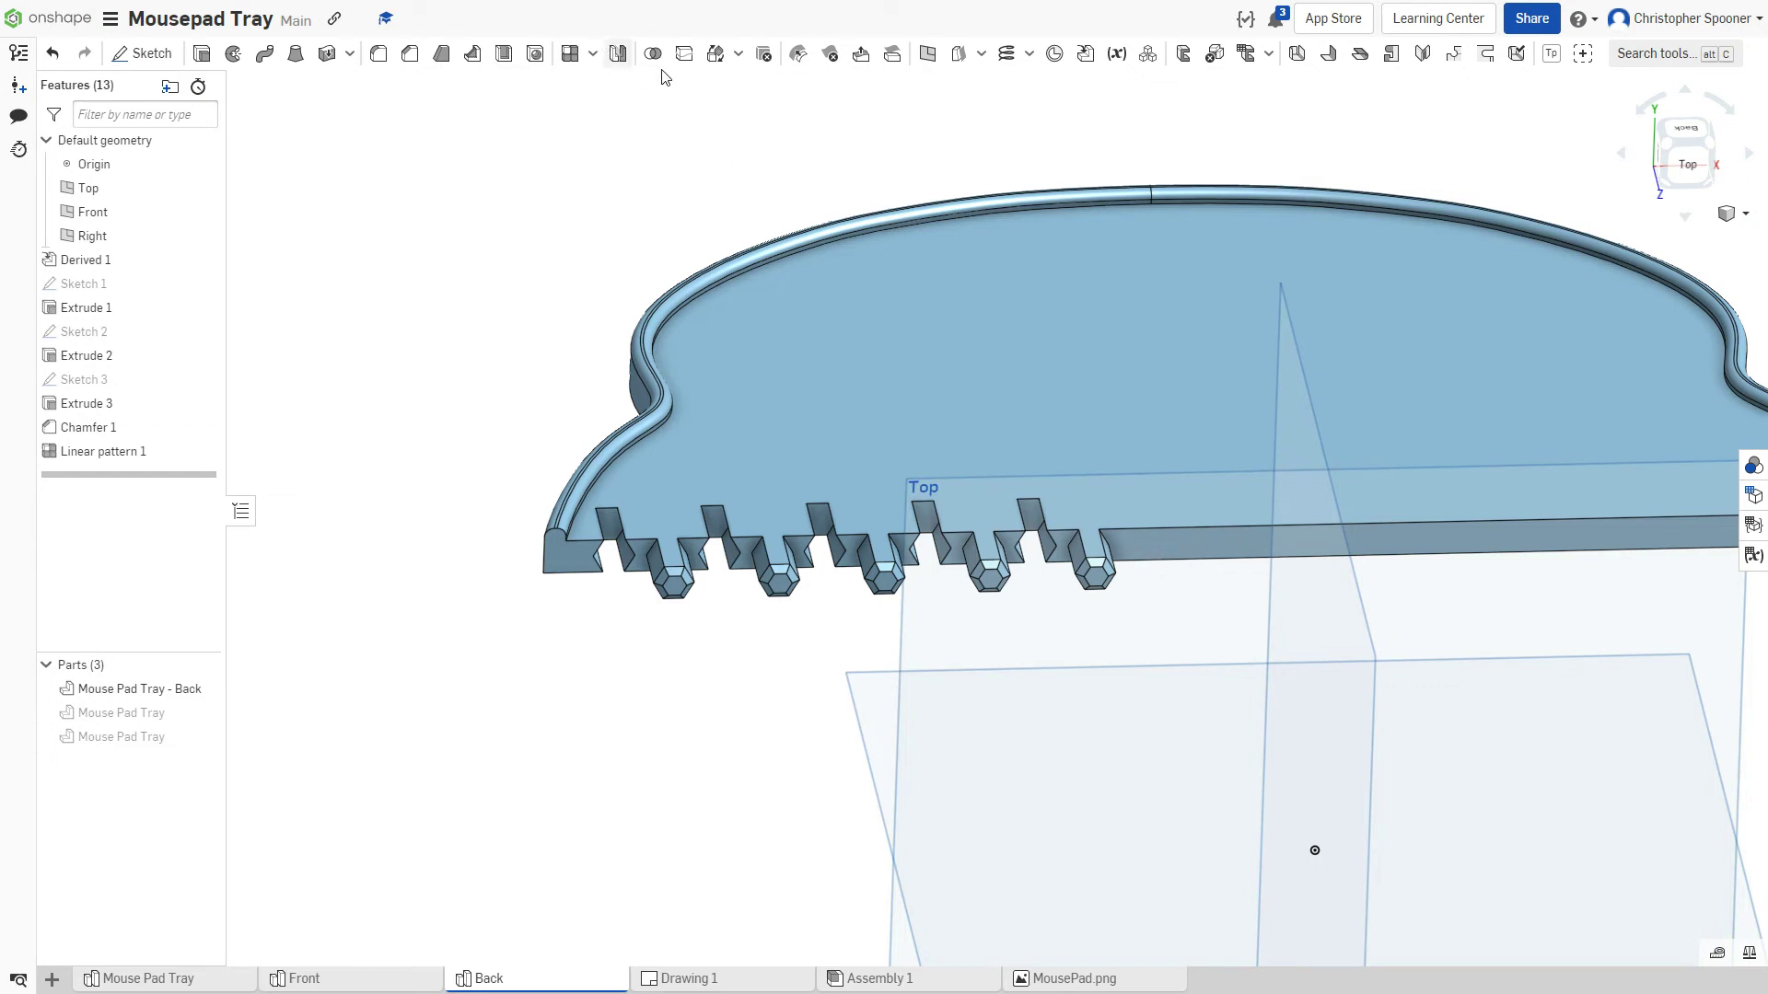
- Set up a feature mirror containing the socket cut, the peg extrusion and the peg chamfer
left_click(617, 54)
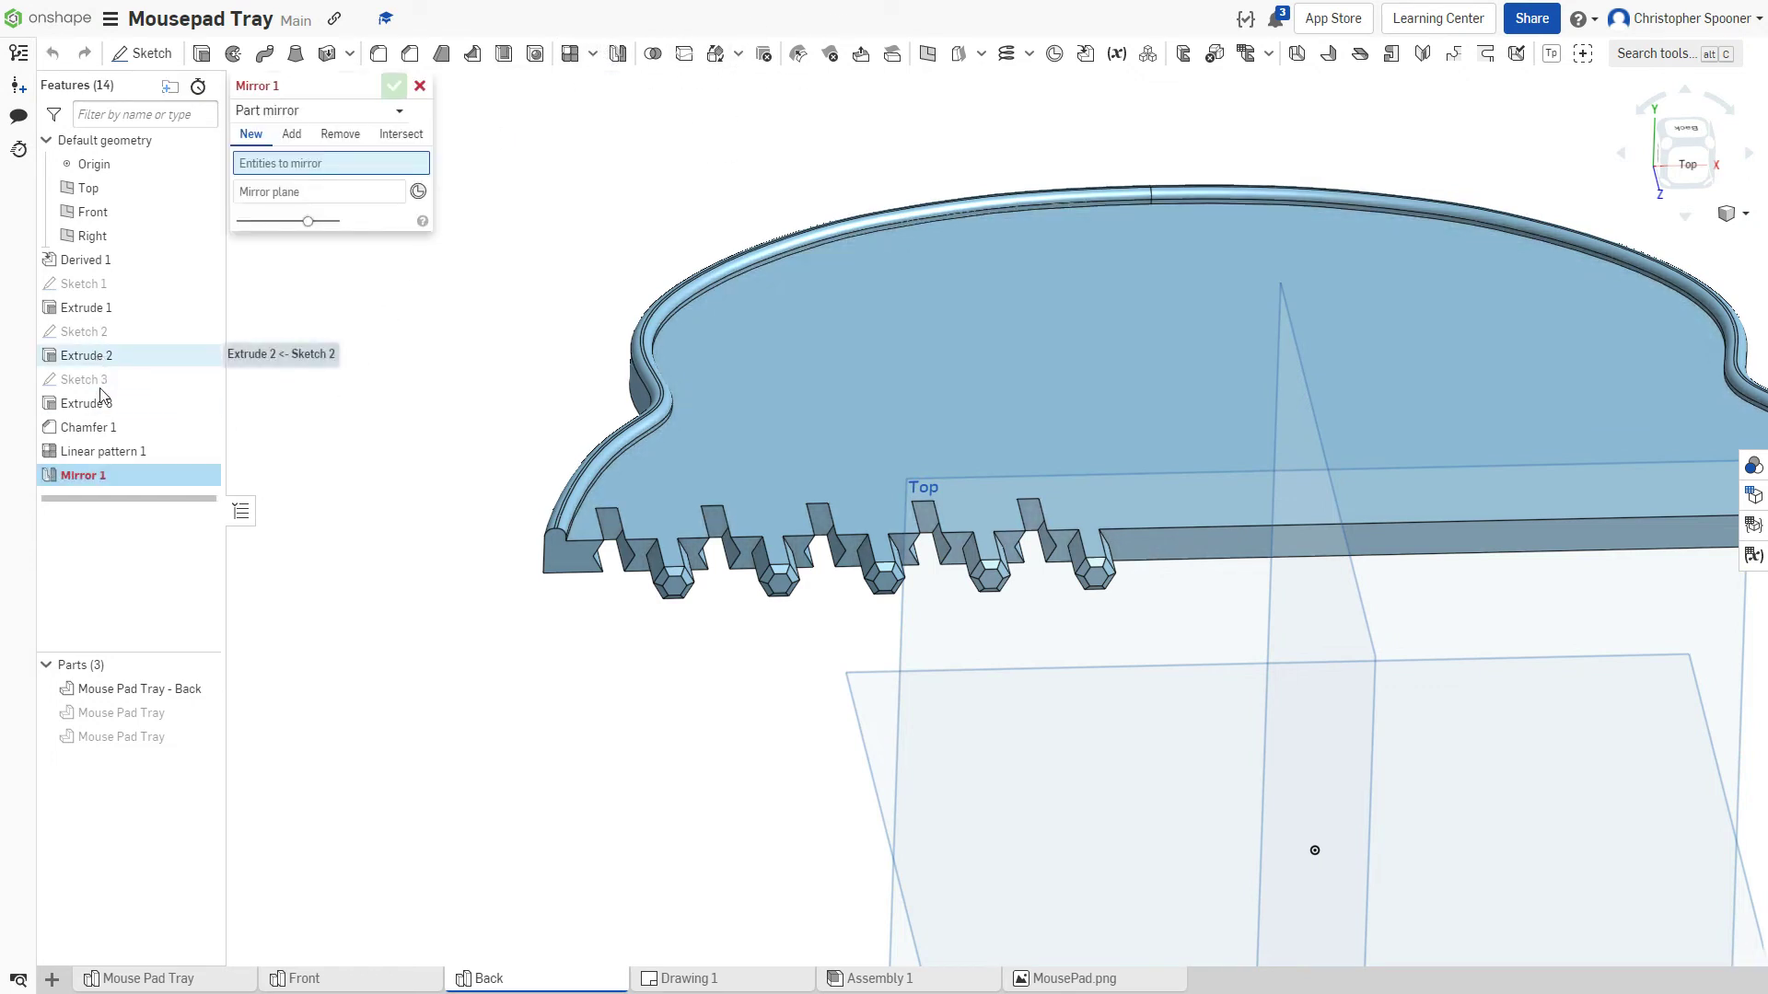
scroll(842, 461, "up", 2)
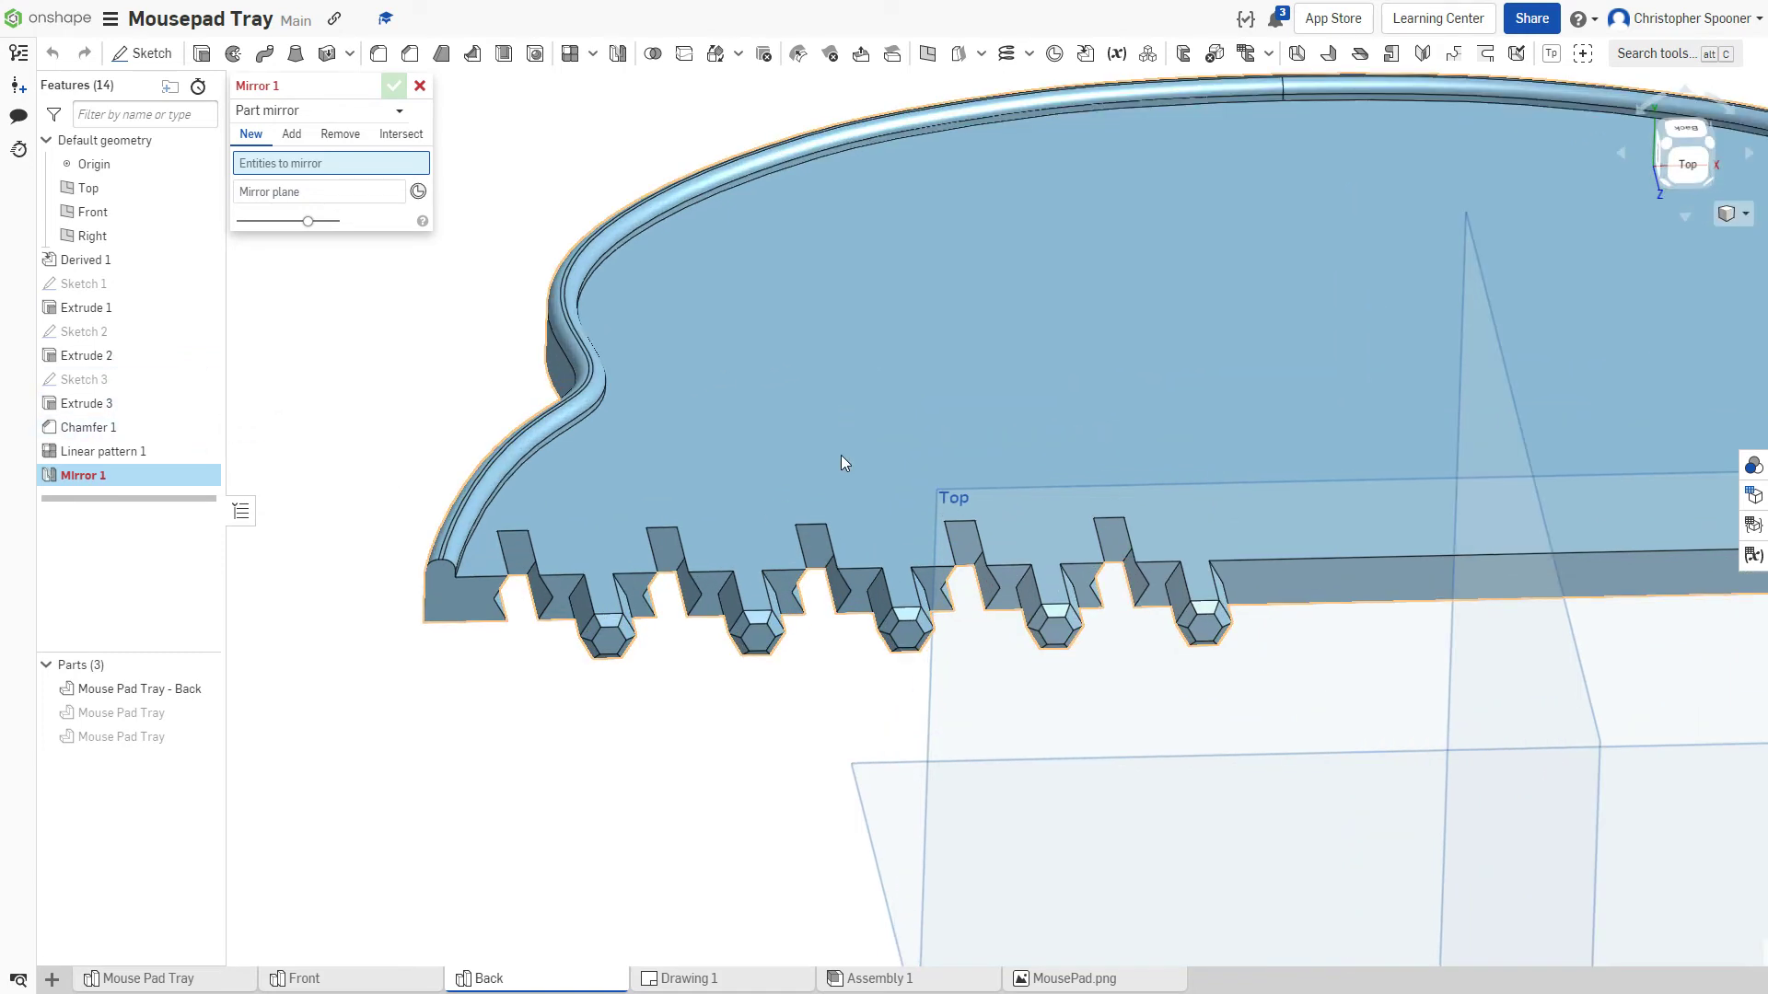
scroll(841, 457, "down", 4)
middle_click_drag(906, 489, 665, 512)
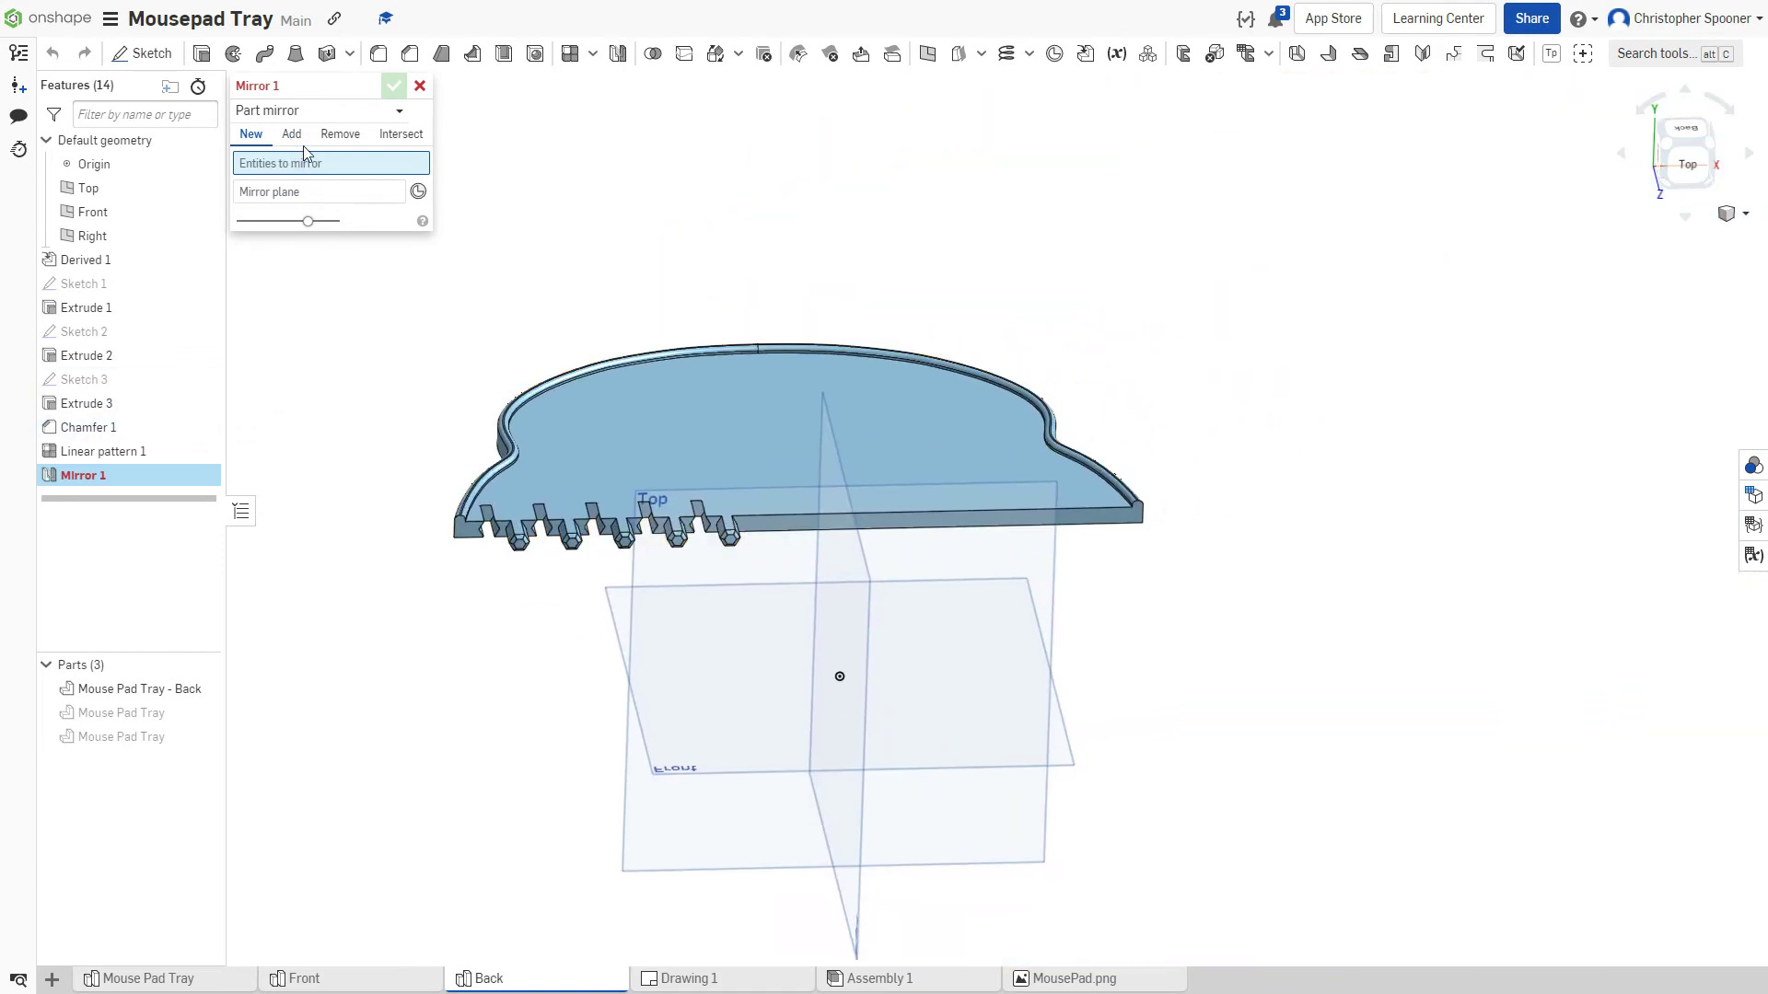
left_click(321, 111)
left_click(309, 164)
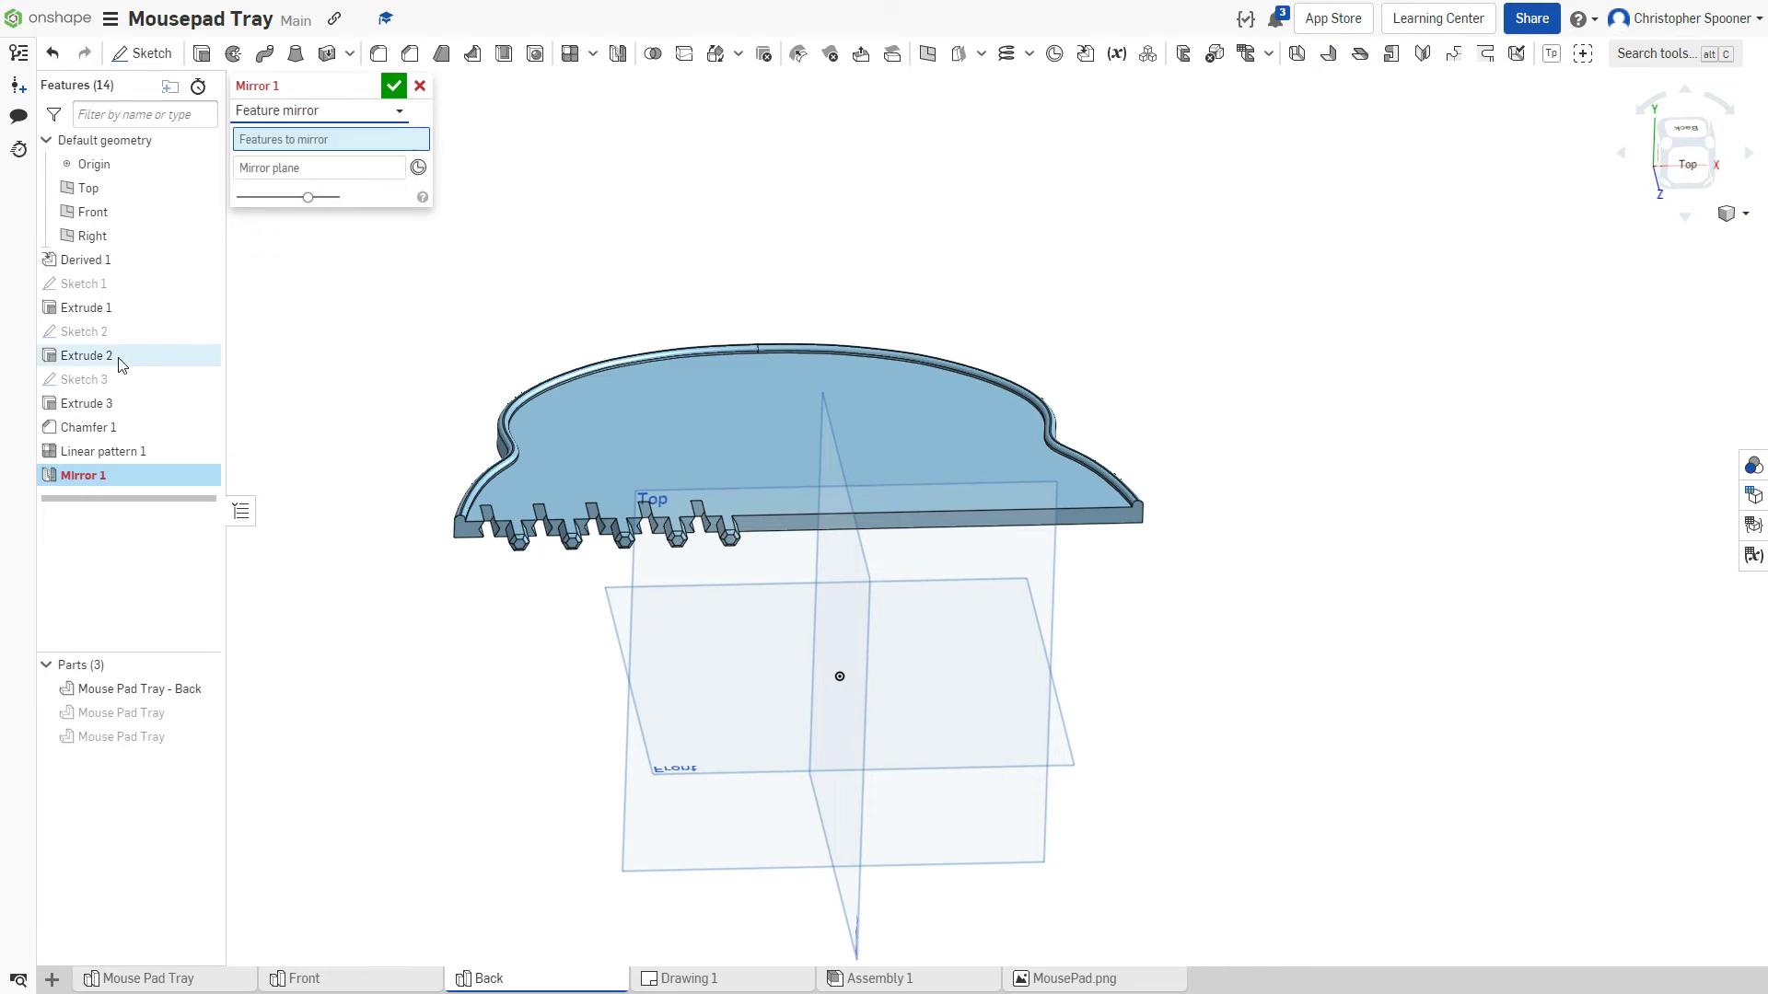
left_click(92, 355)
left_click(101, 428, "shift")
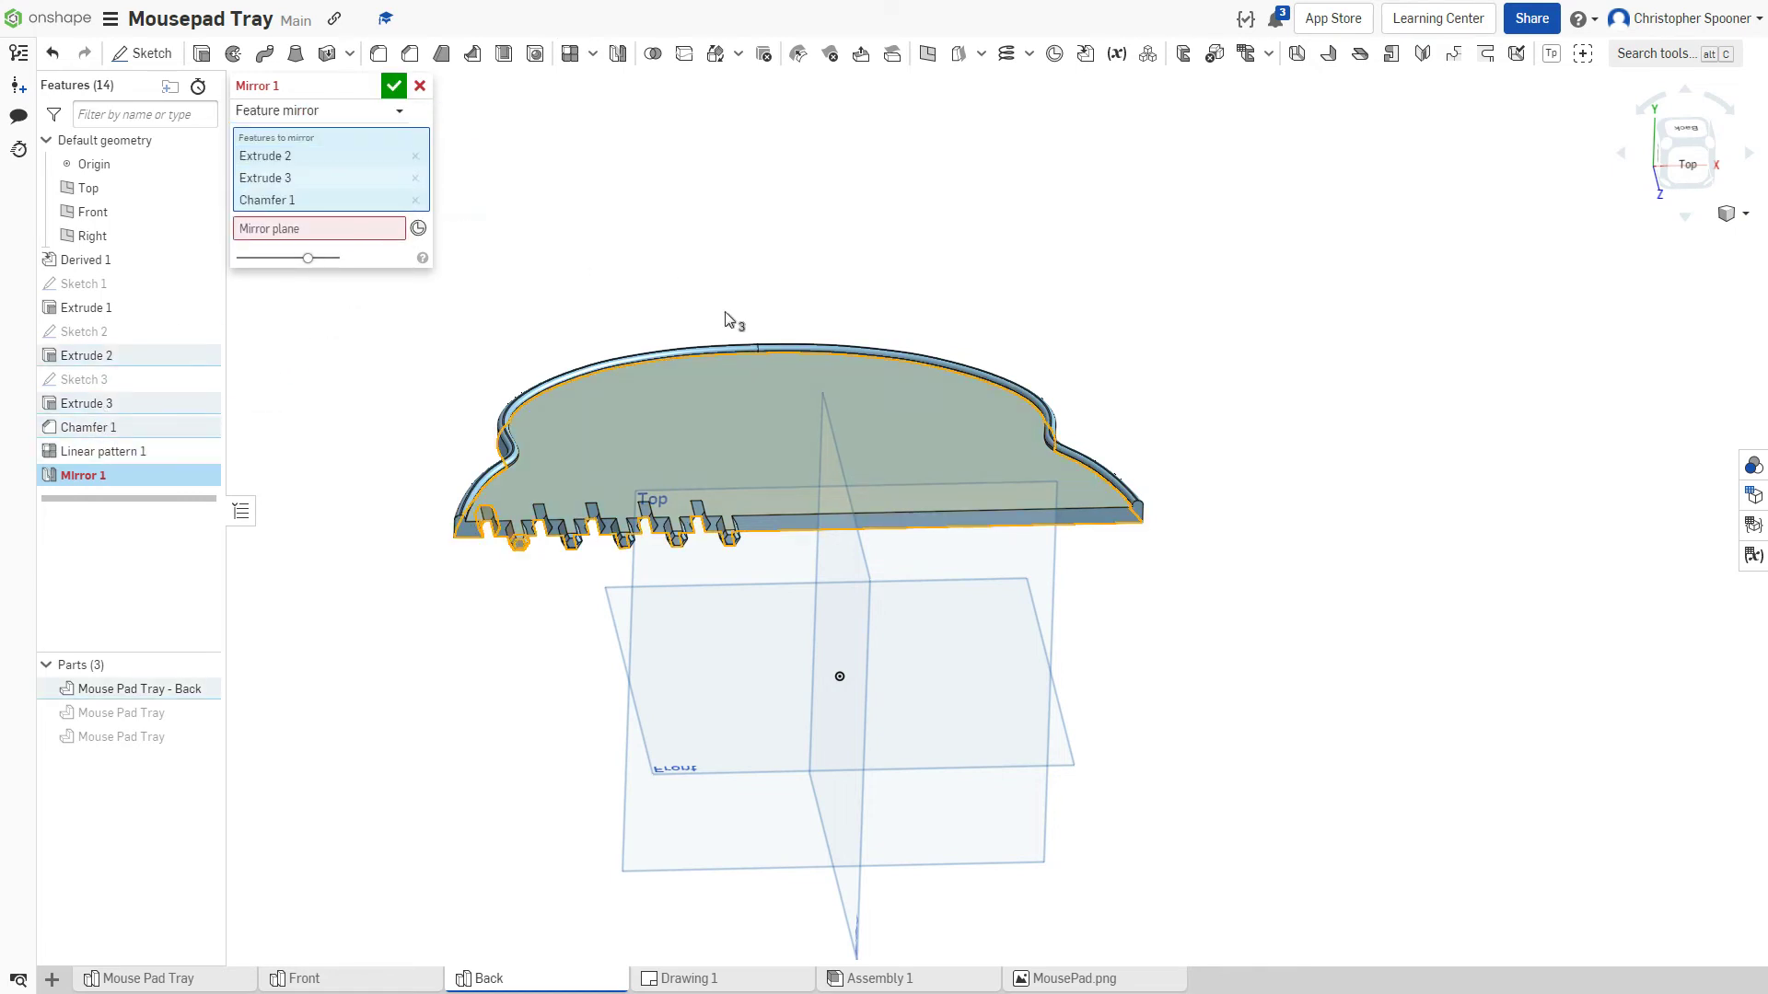
- Mirror the socket cut, peg extrusion and peg chamfer across the Right plane, leaving the linear pattern out of the mirrored features
left_click(368, 229)
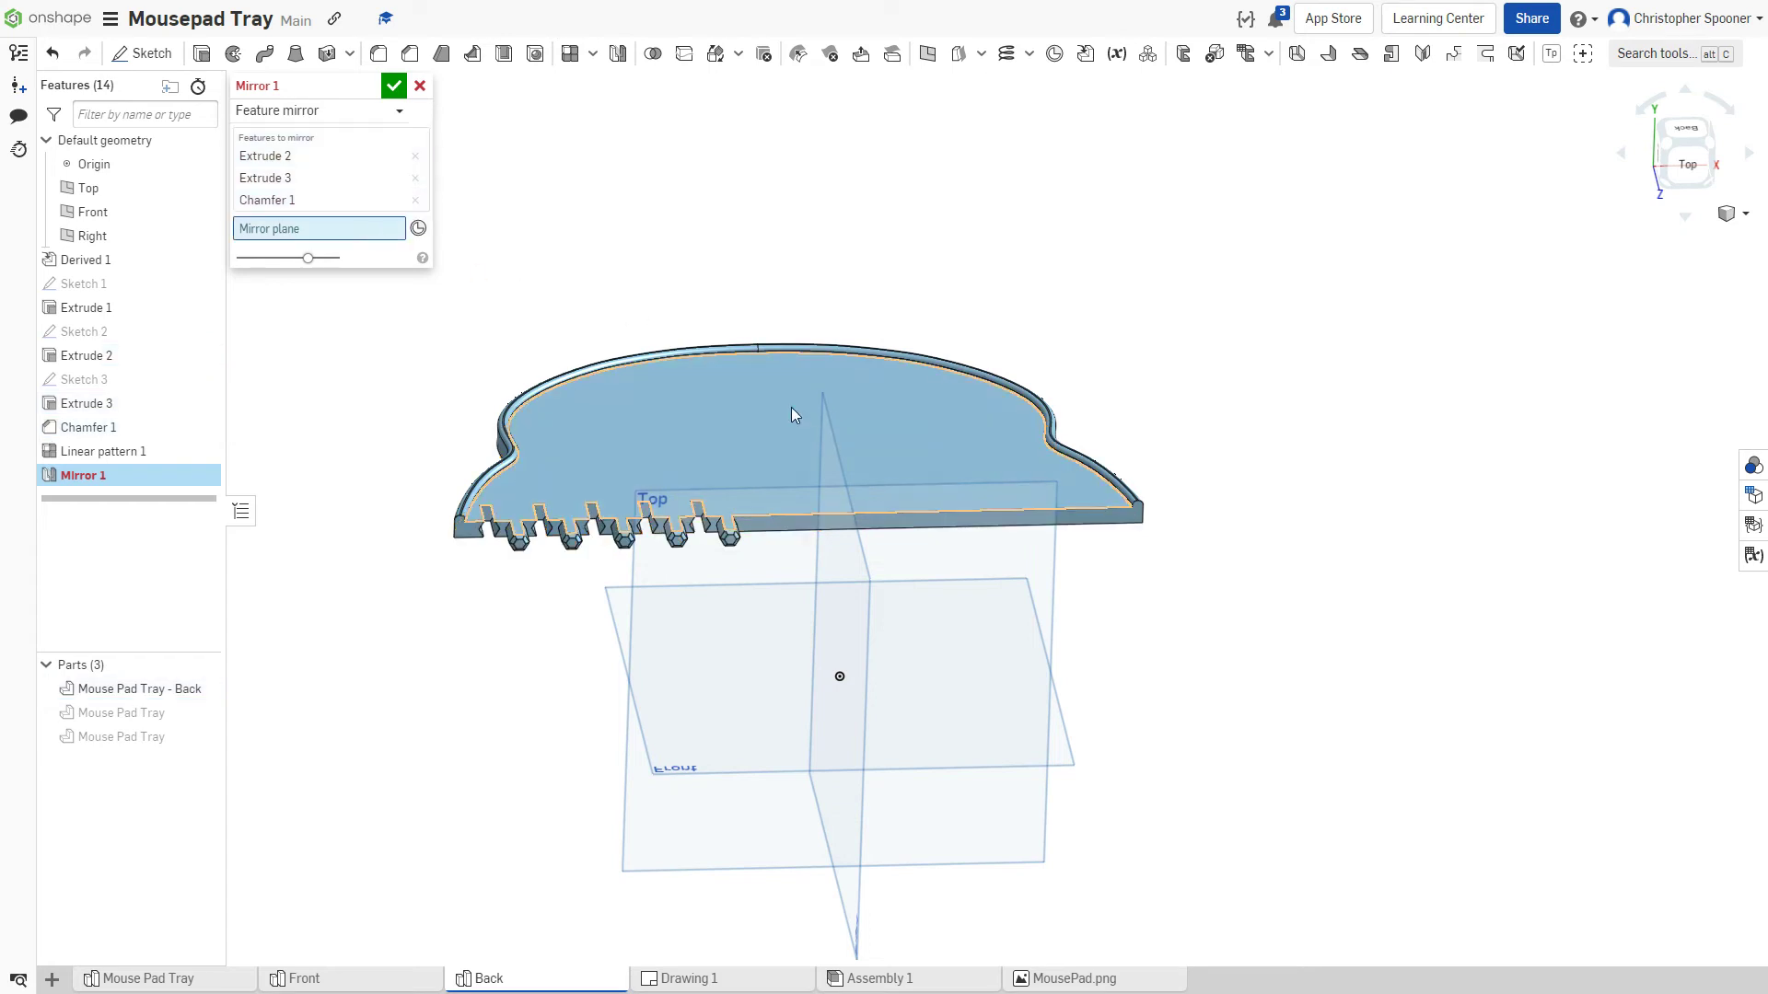
left_click(839, 552)
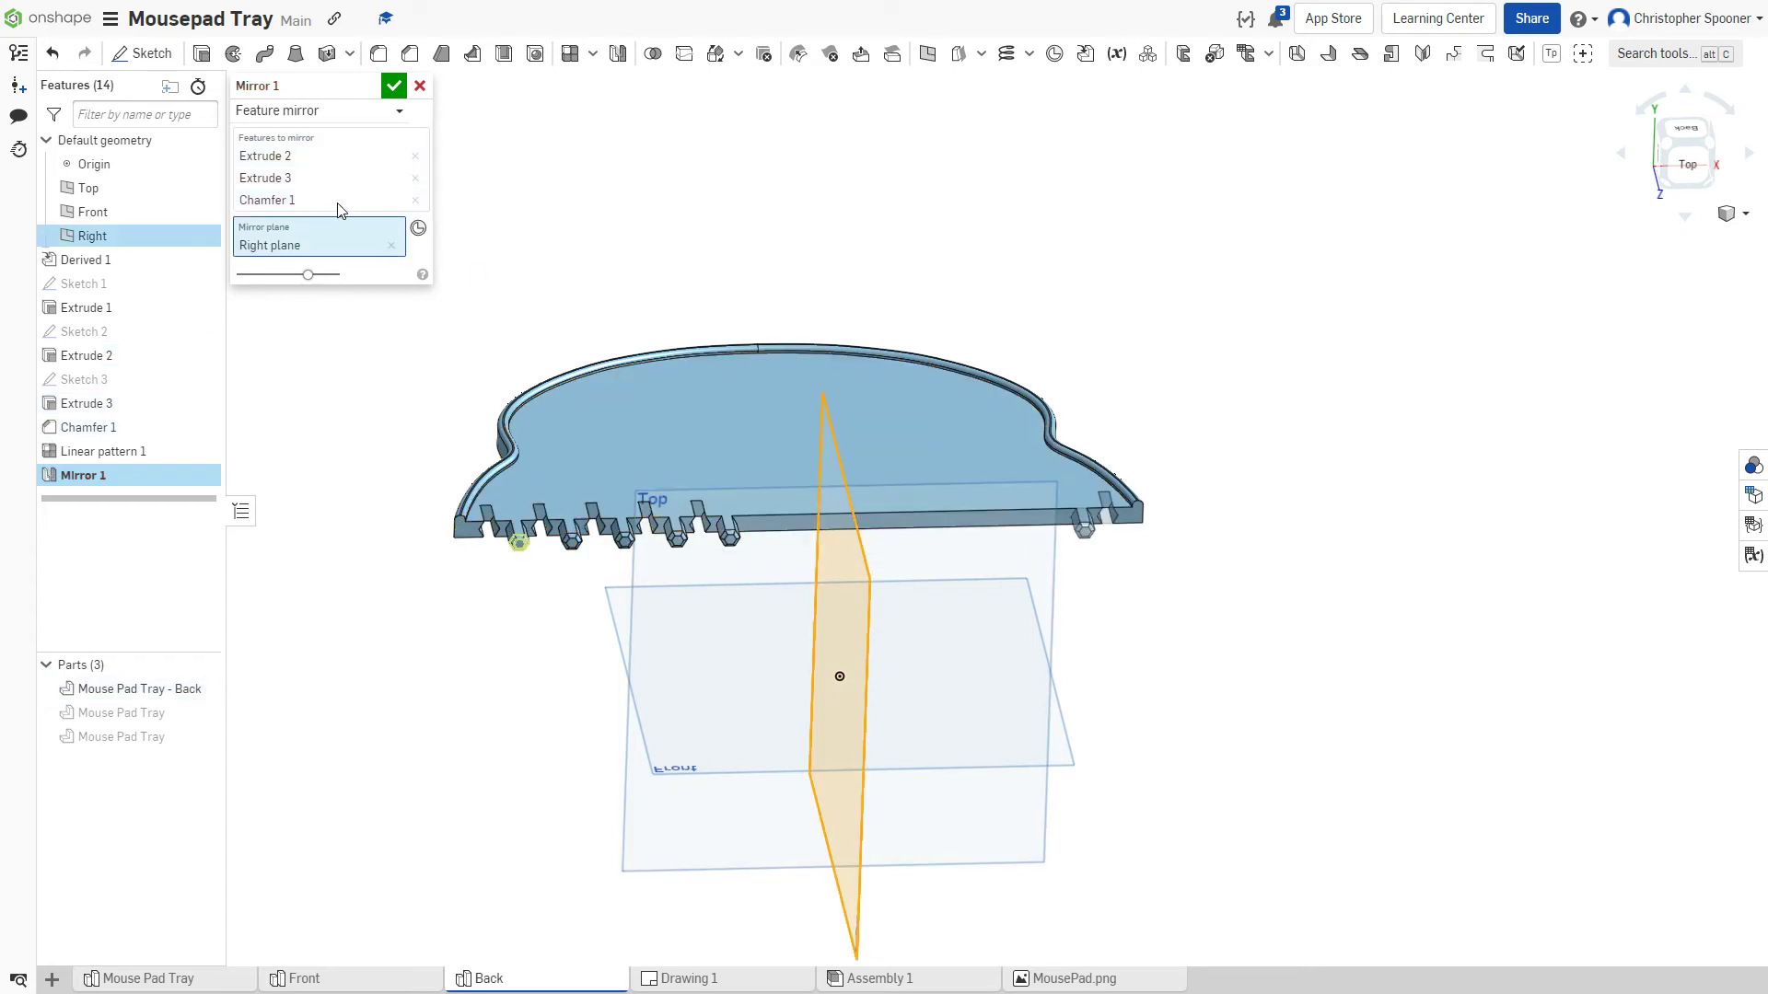
left_click(134, 446)
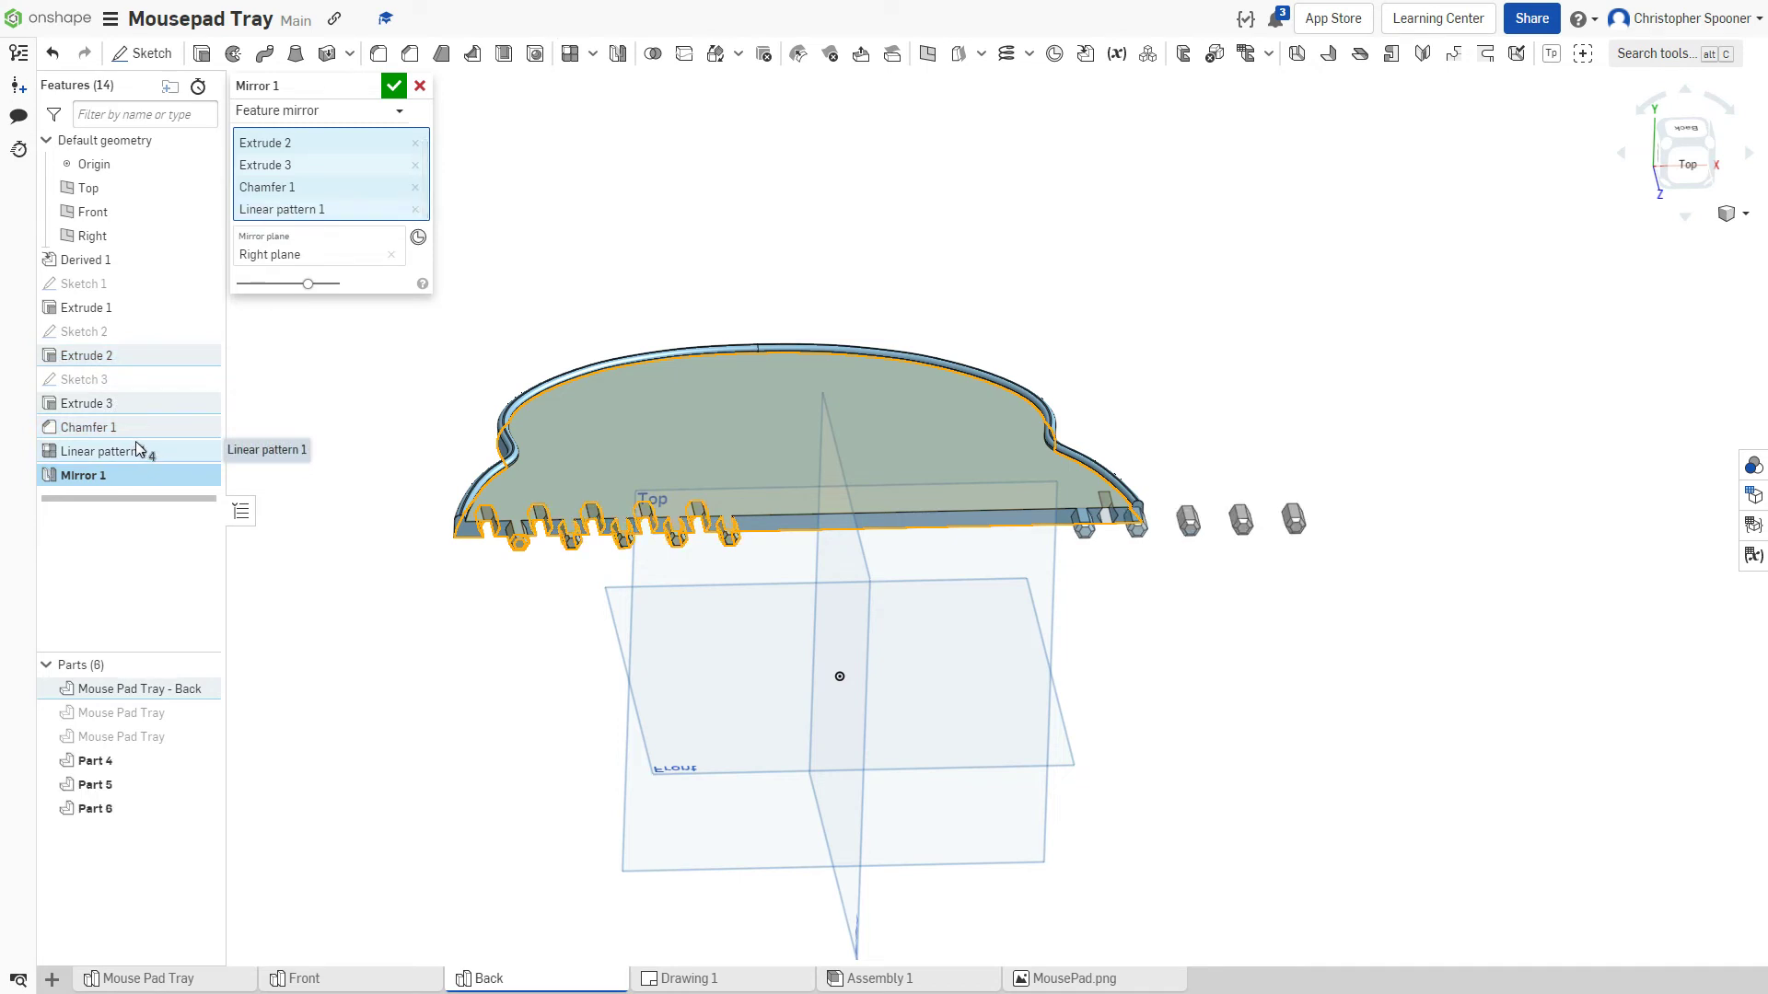
left_click(414, 209)
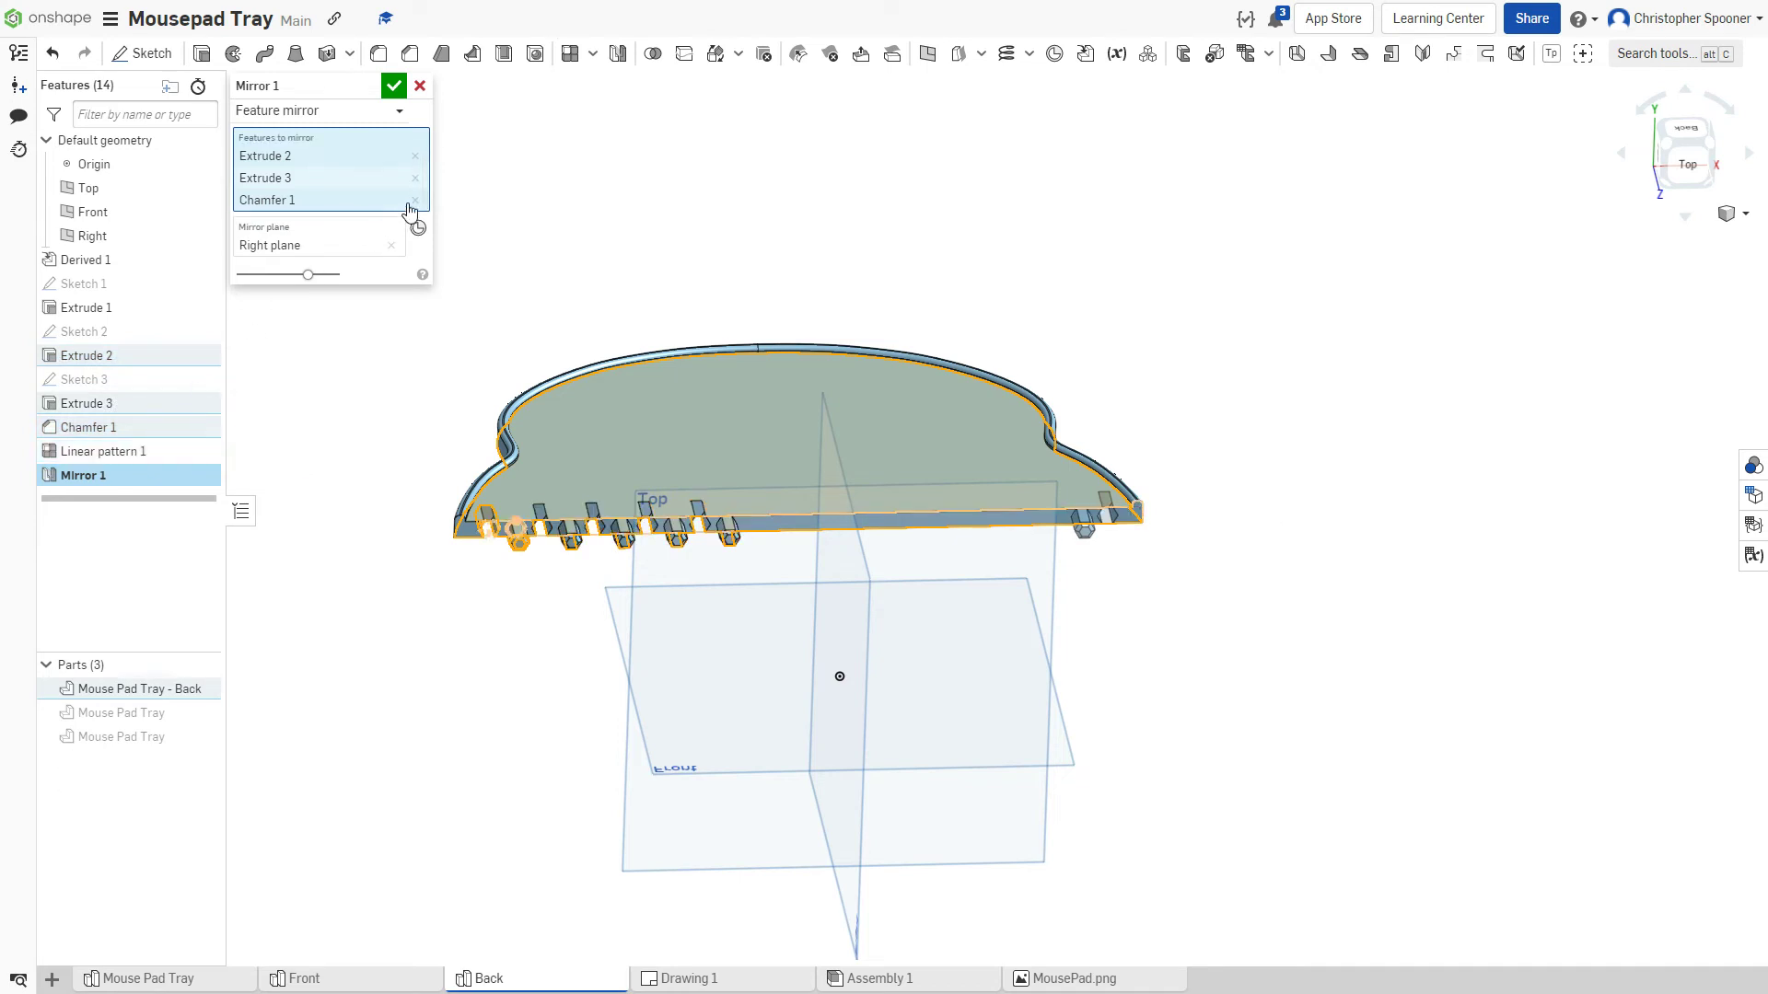
left_click(393, 90)
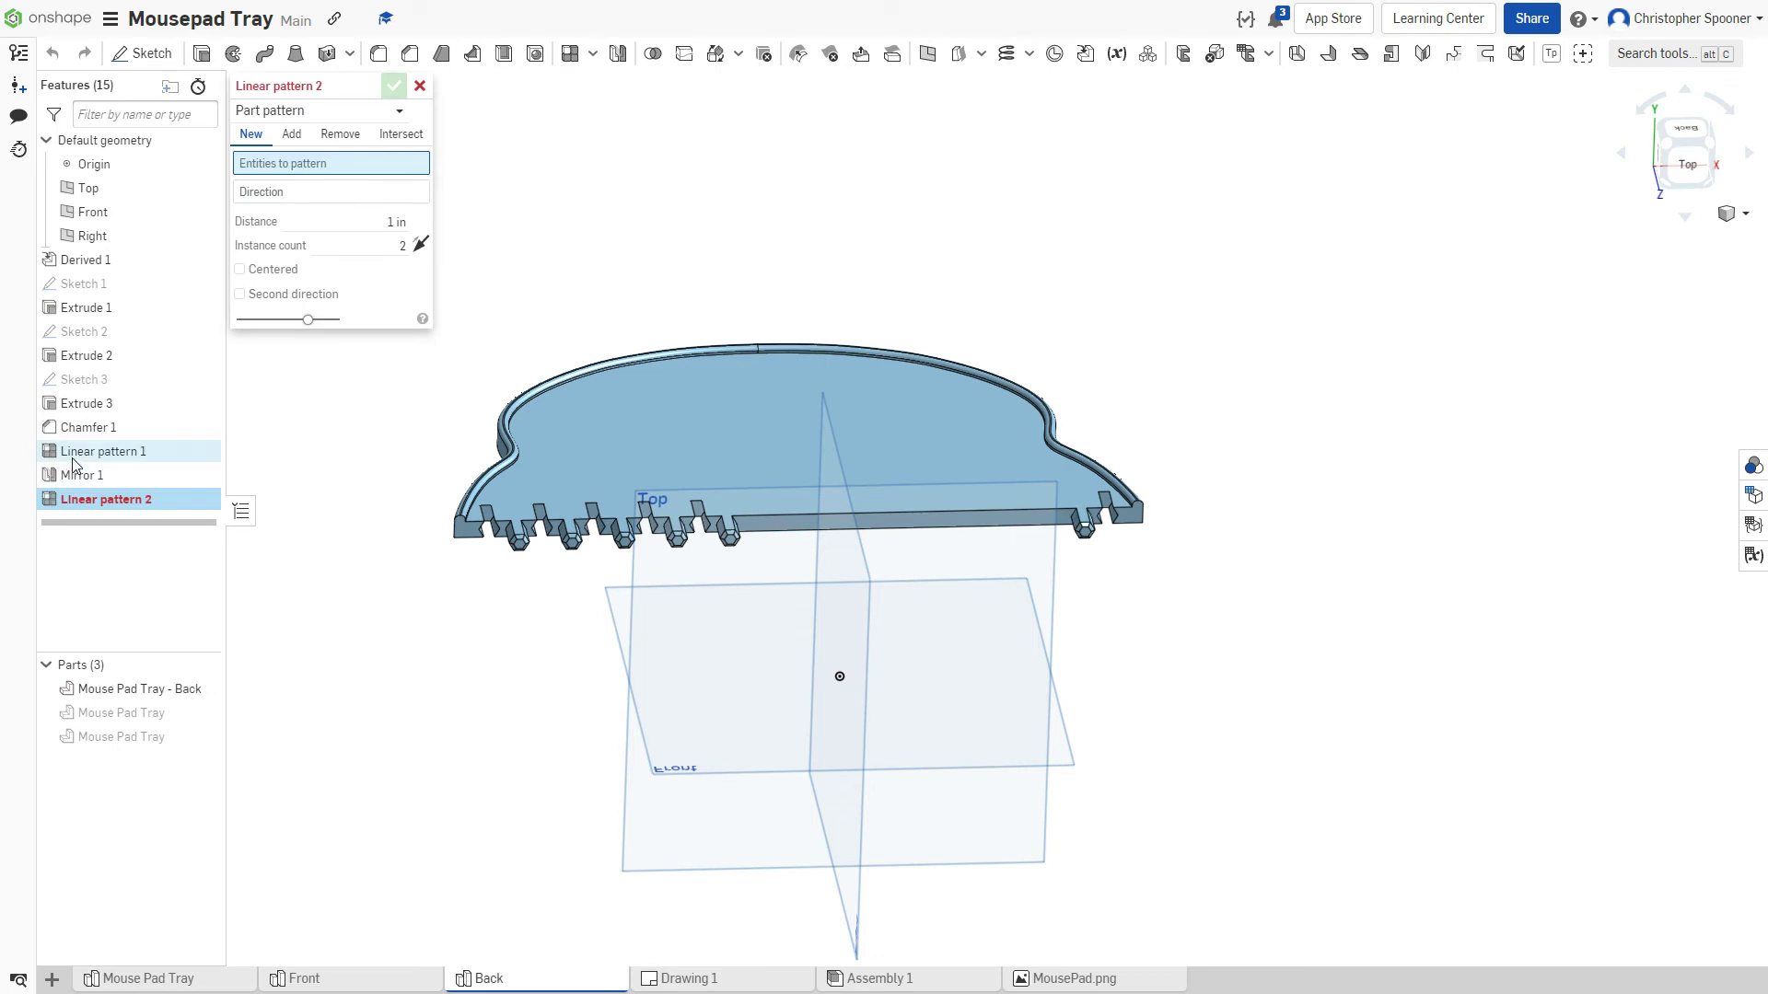
- Set up a linear feature pattern containing only the mirror feature, with apply per instance enabled
left_click(301, 118)
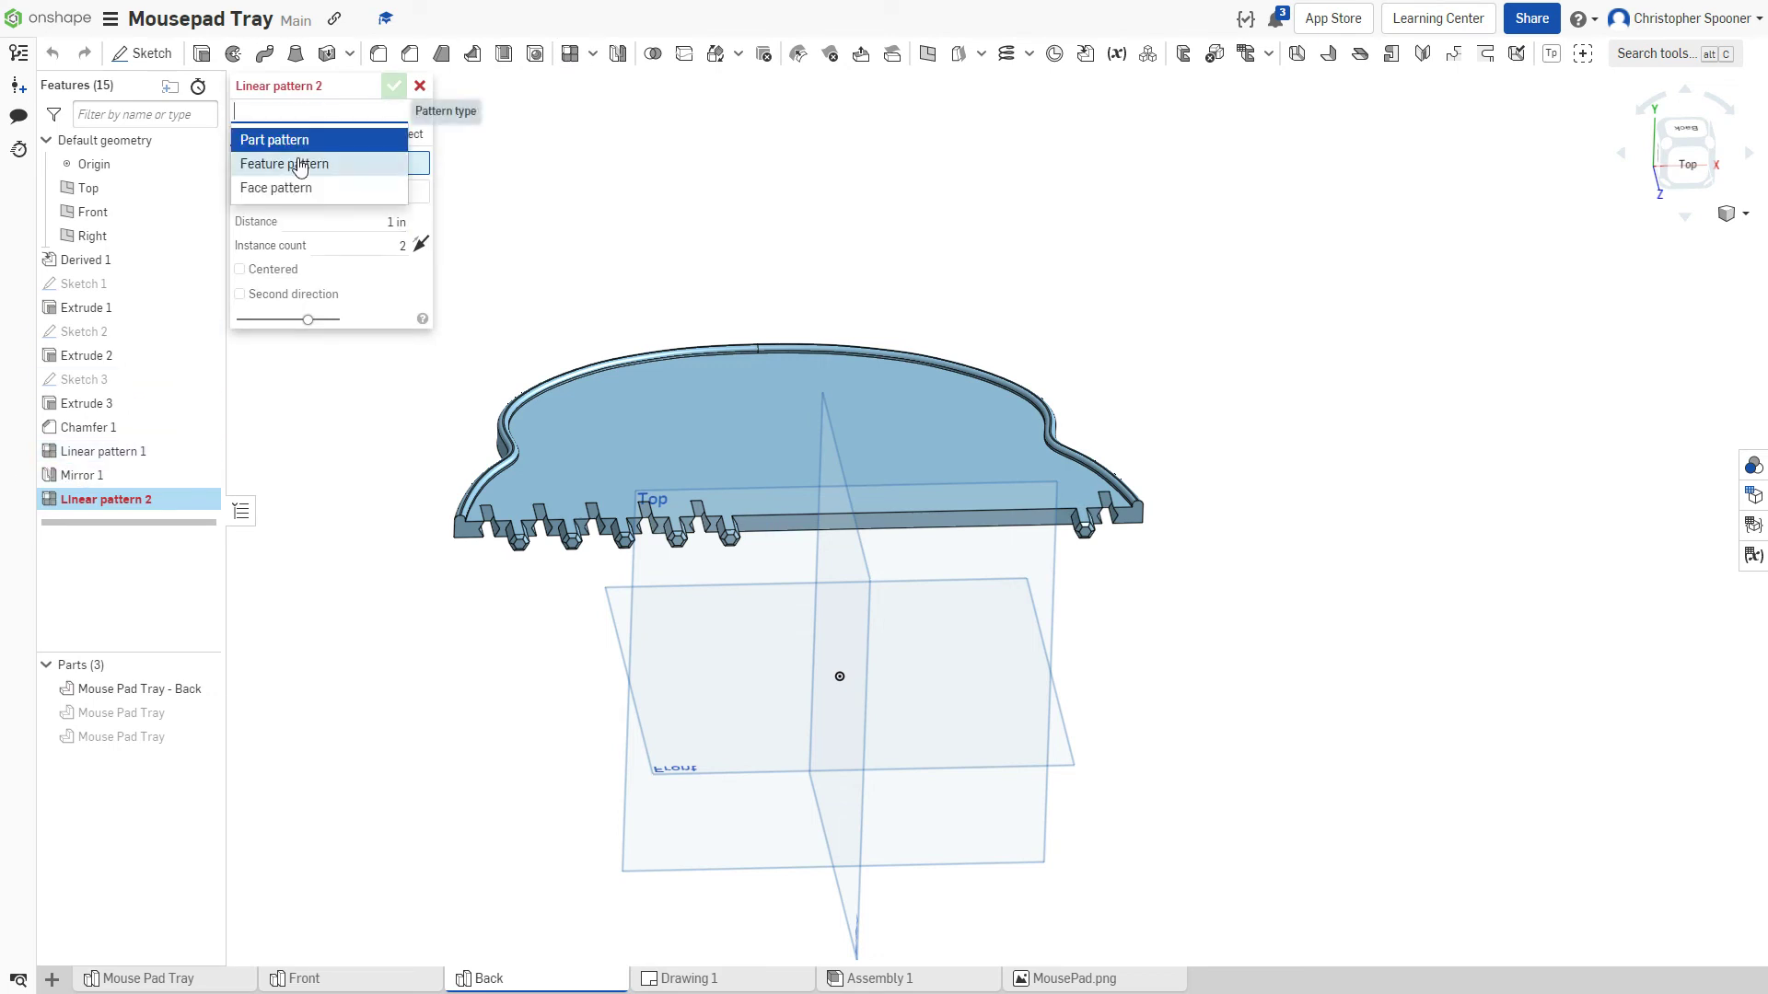
left_click(305, 163)
left_click(82, 475)
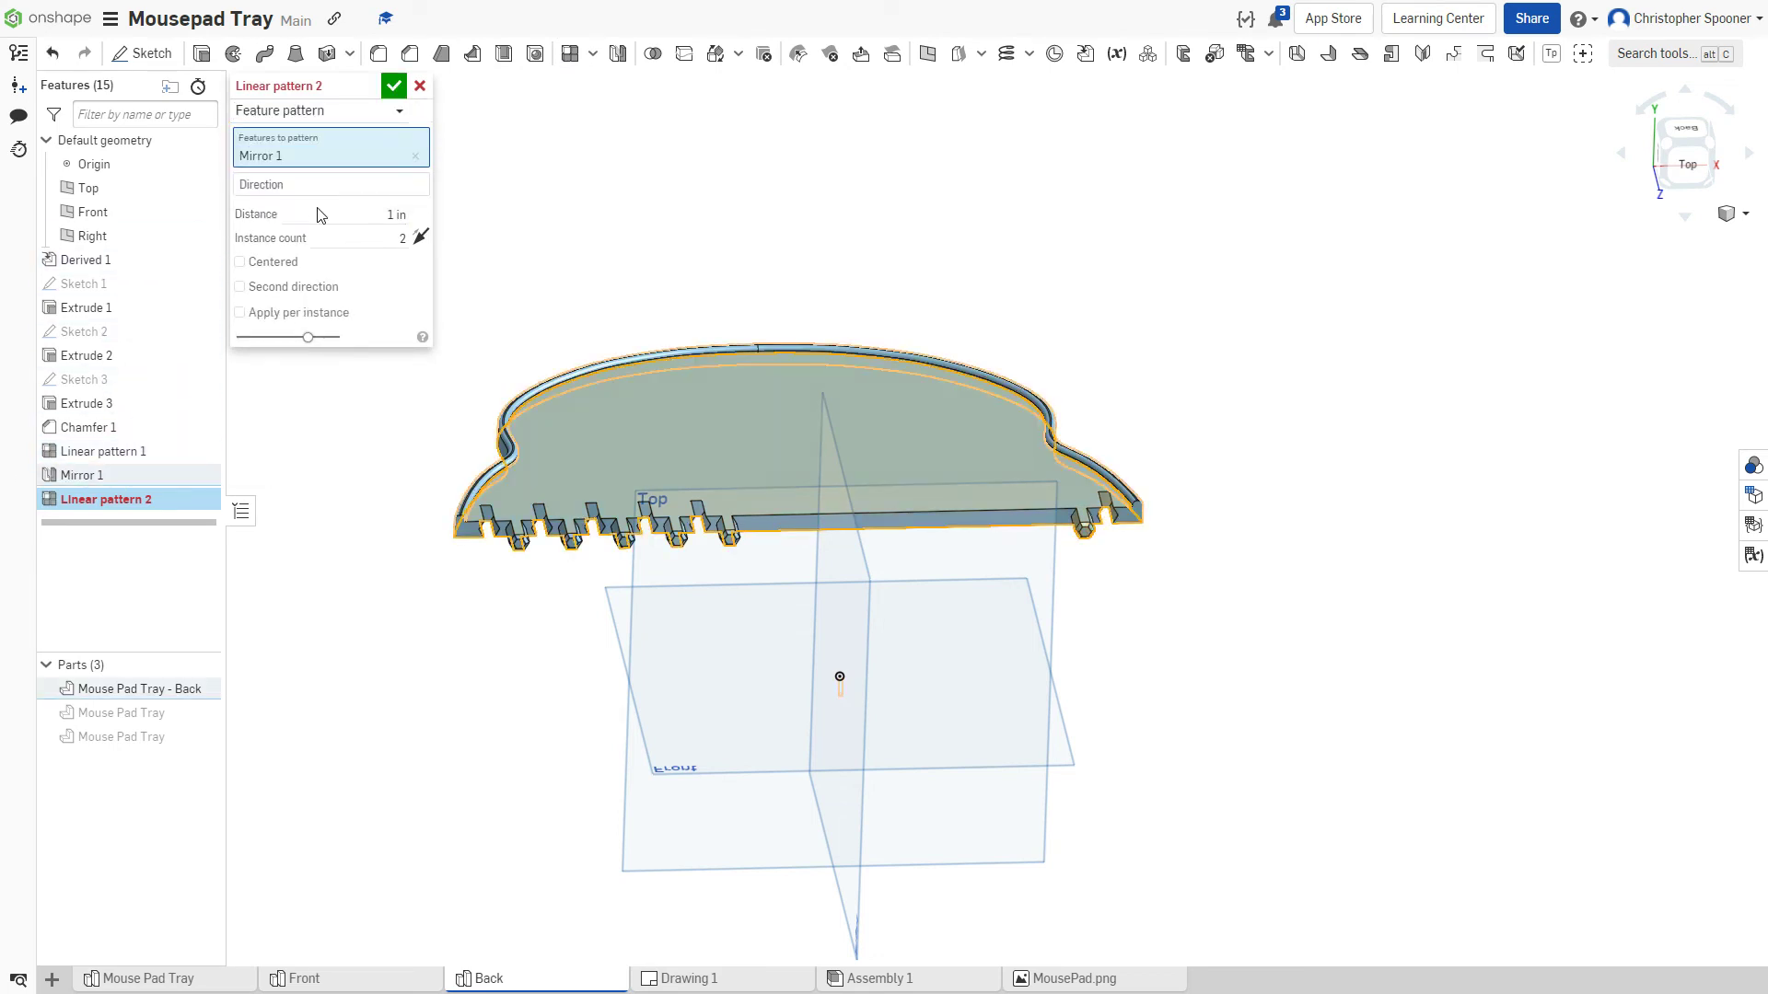
left_click(323, 184)
left_click(870, 509)
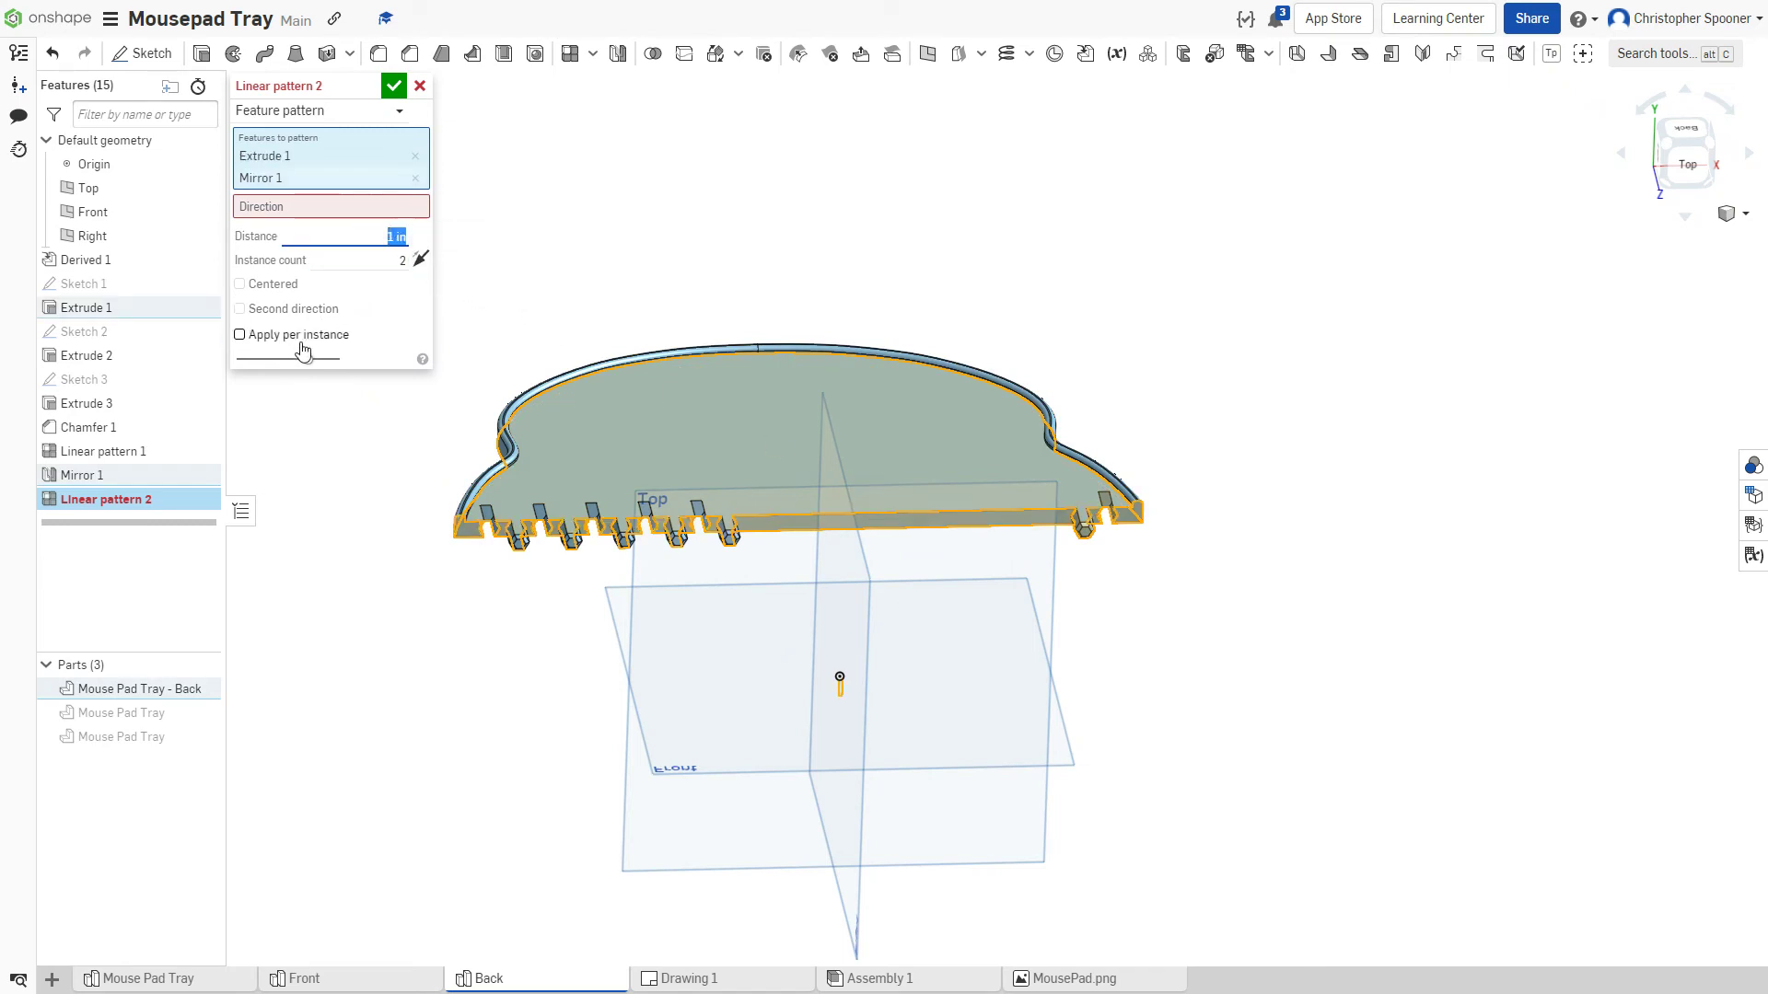
left_click(368, 208)
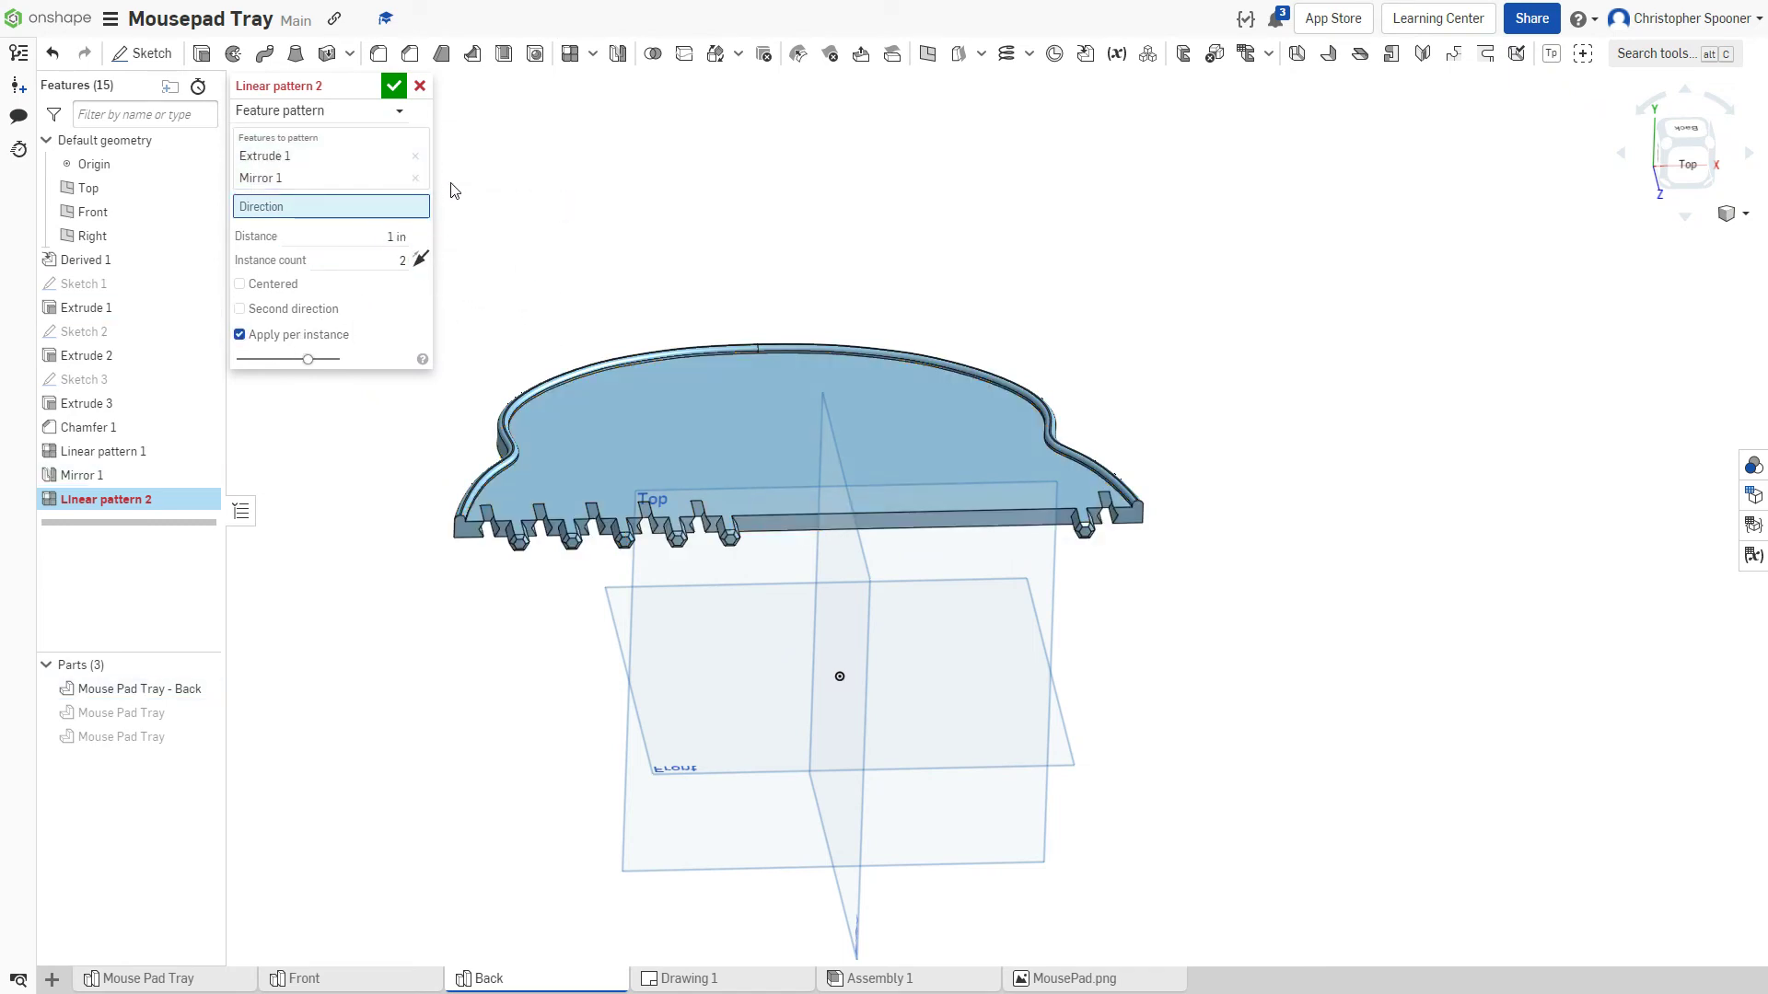
left_click(415, 180)
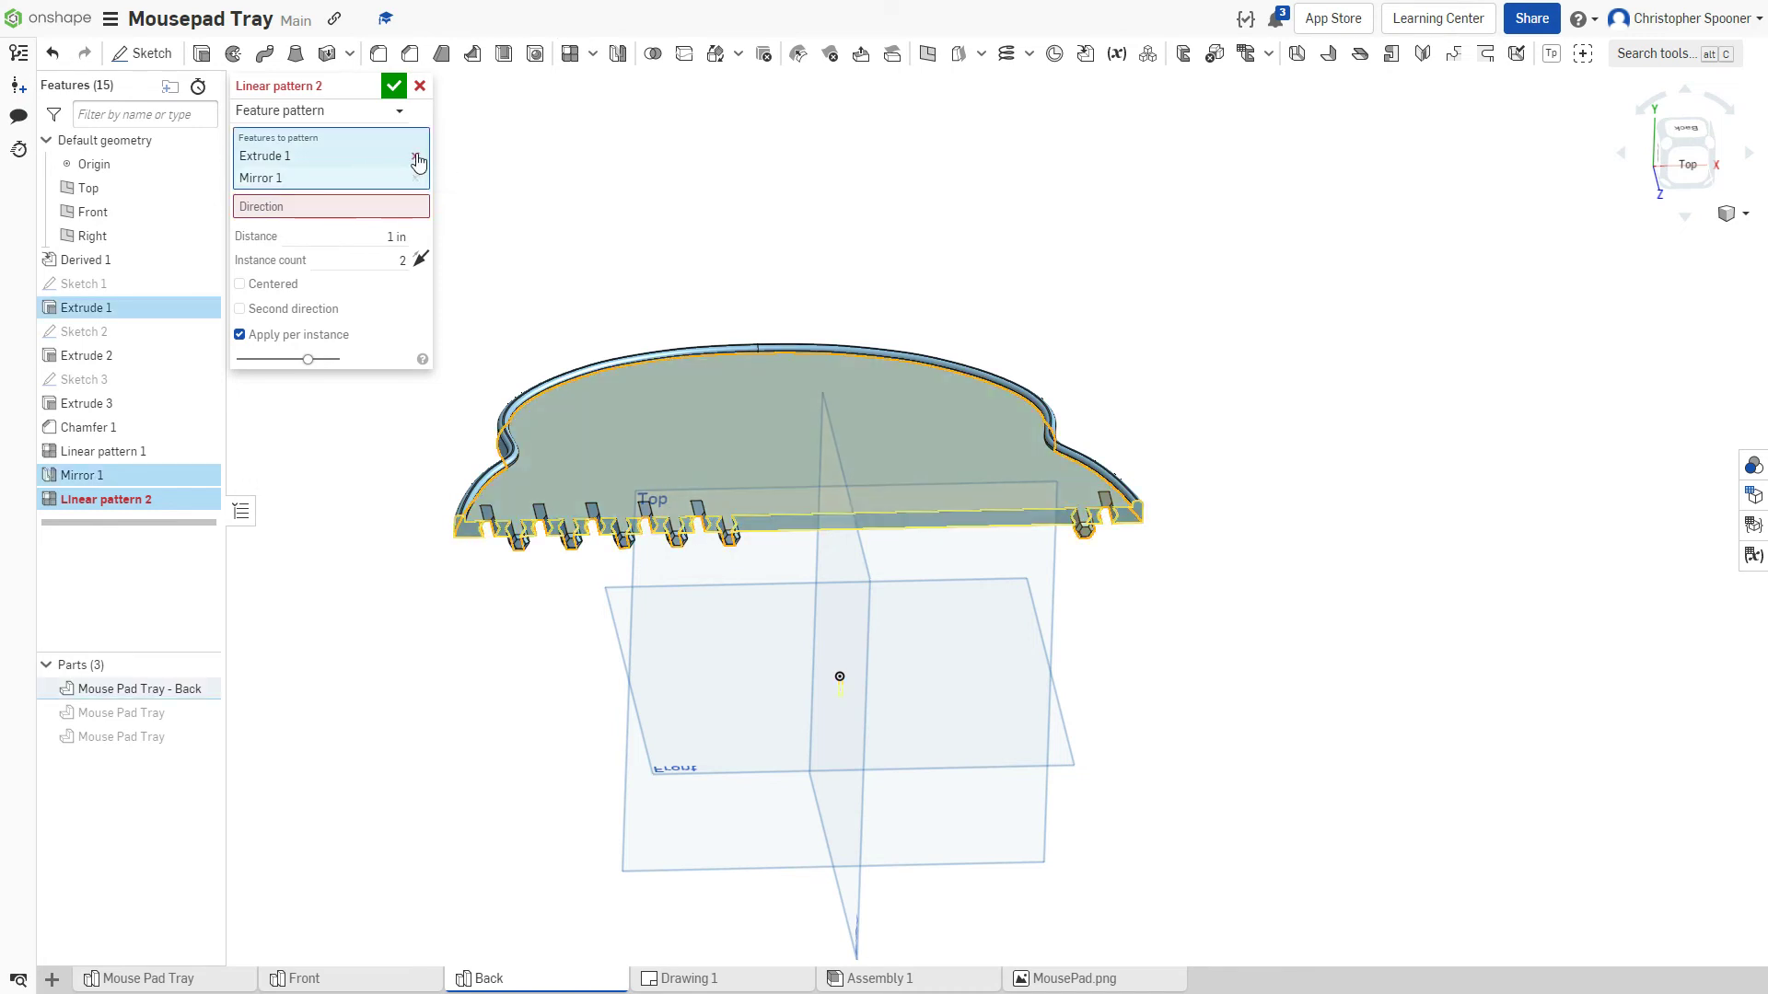
left_click(415, 156)
left_click(377, 185)
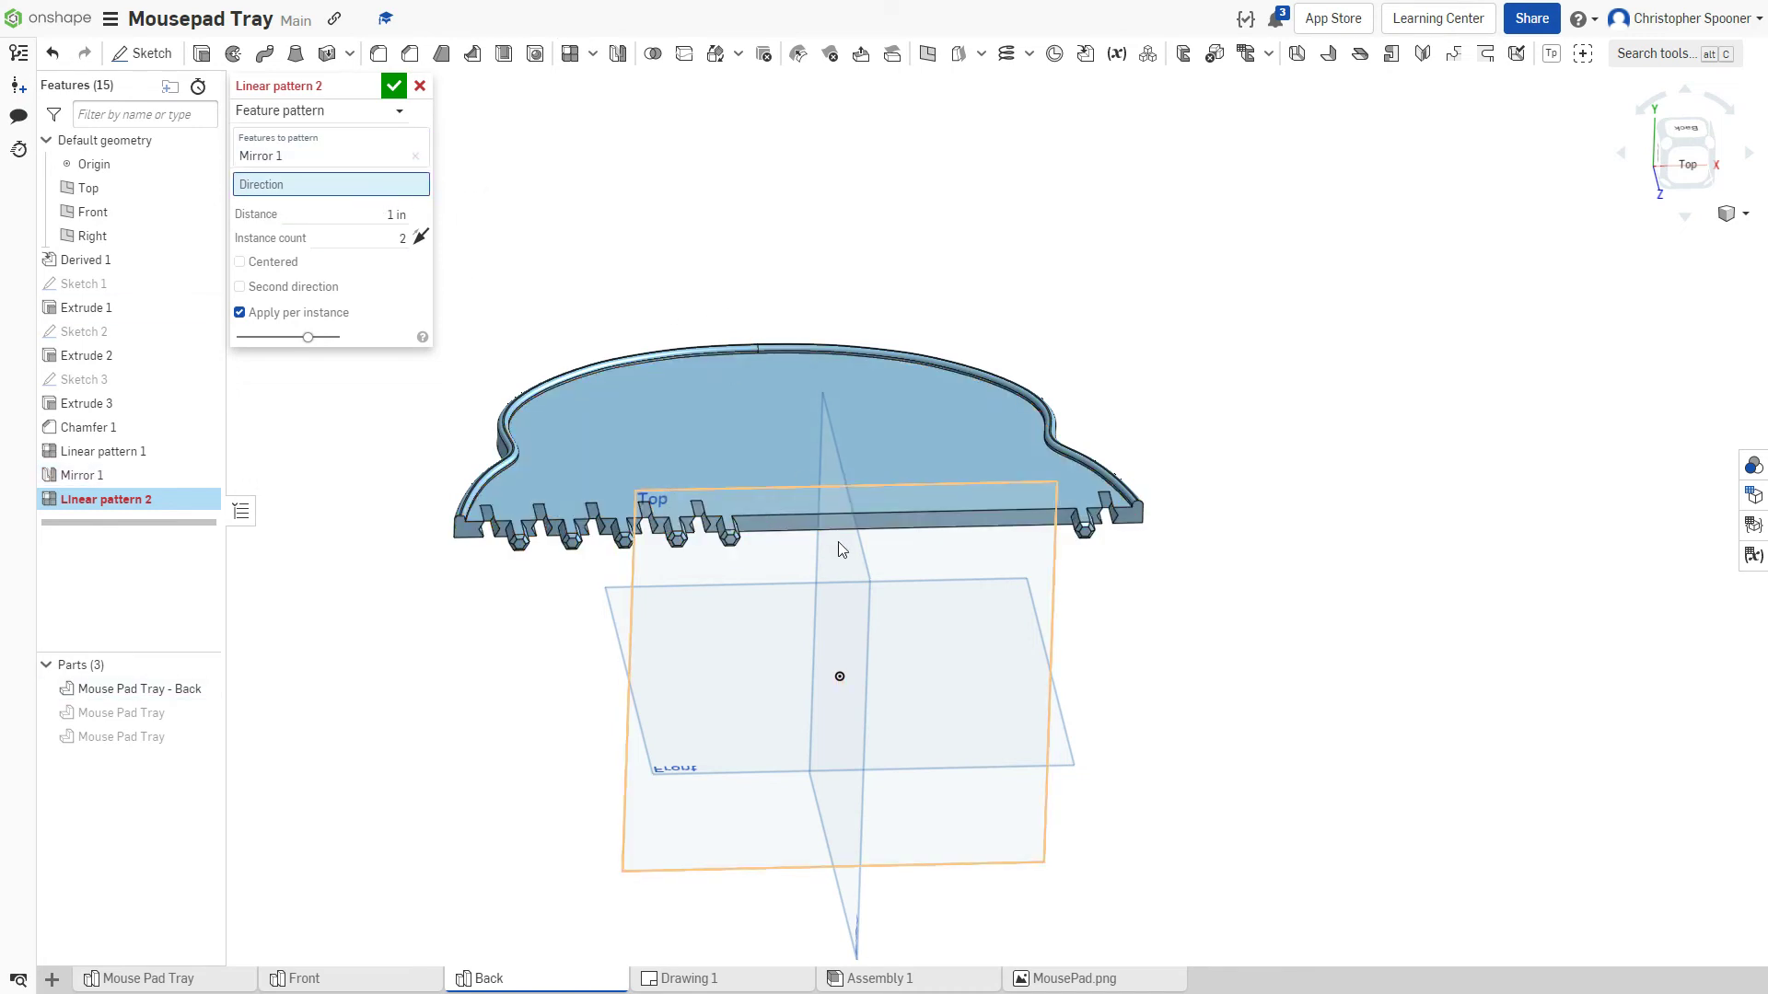
- Pattern the mirrored socket and peg along the joining face's upper edge with 0.75 in spacing and 5 instances
left_click(860, 508)
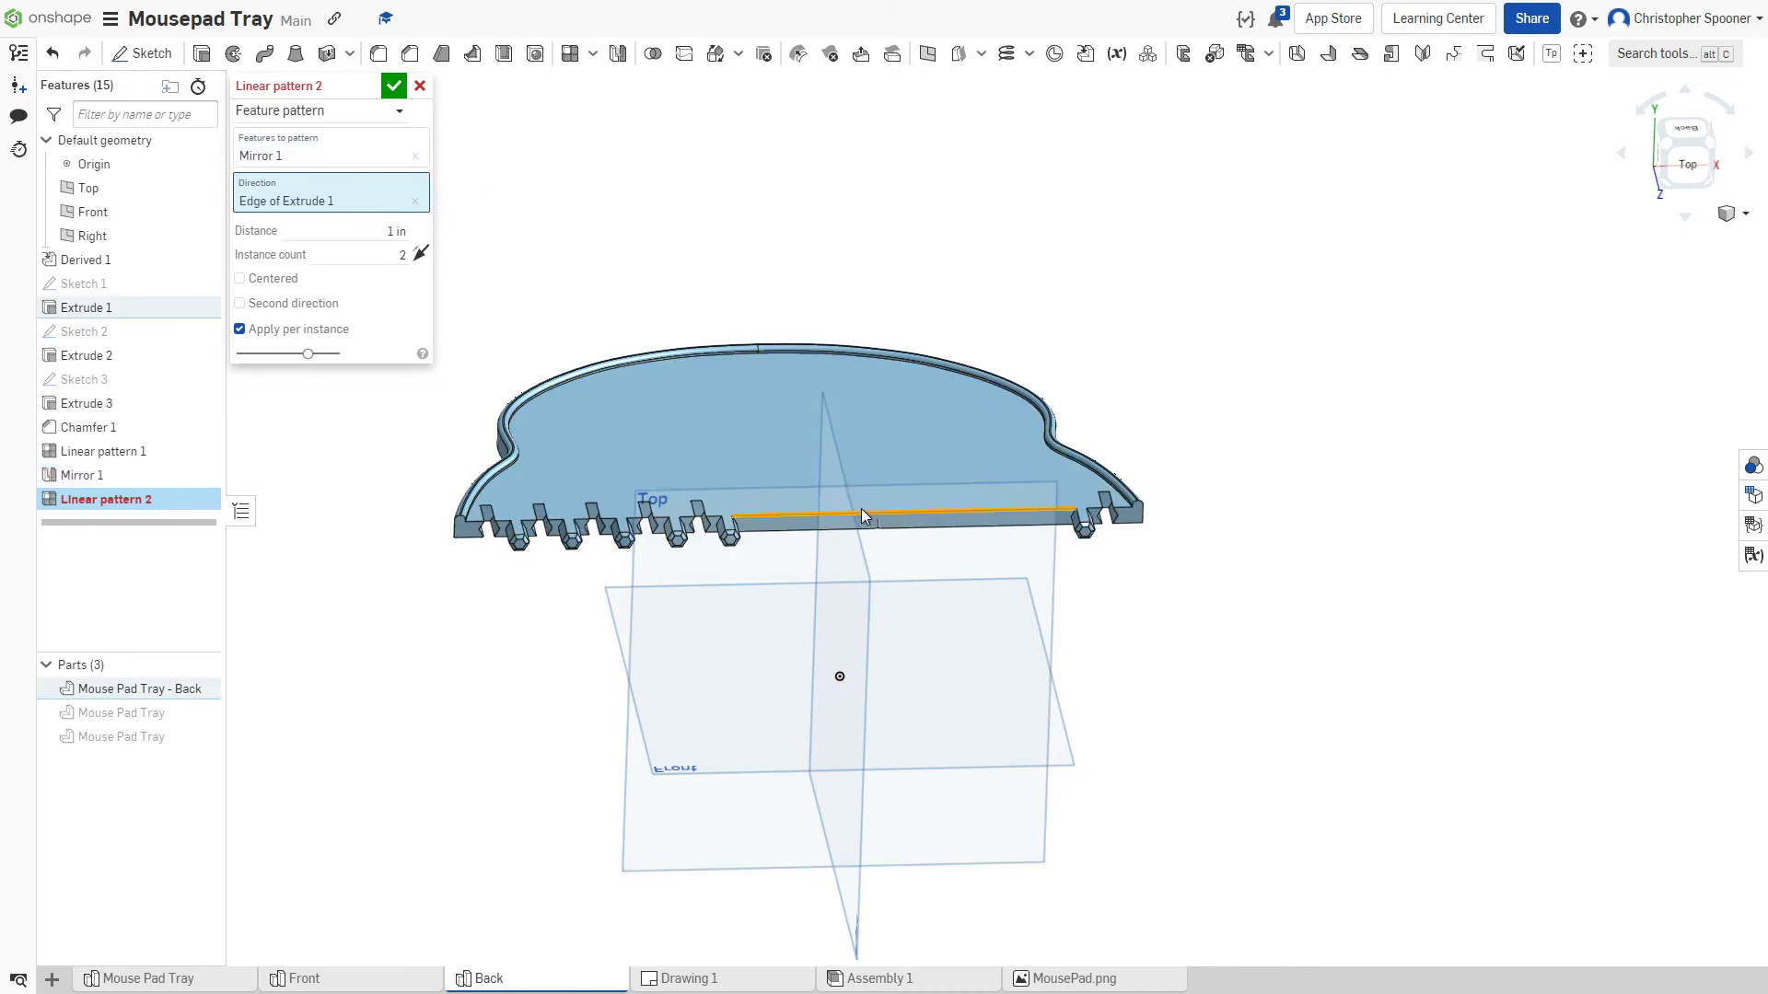
left_click(400, 255)
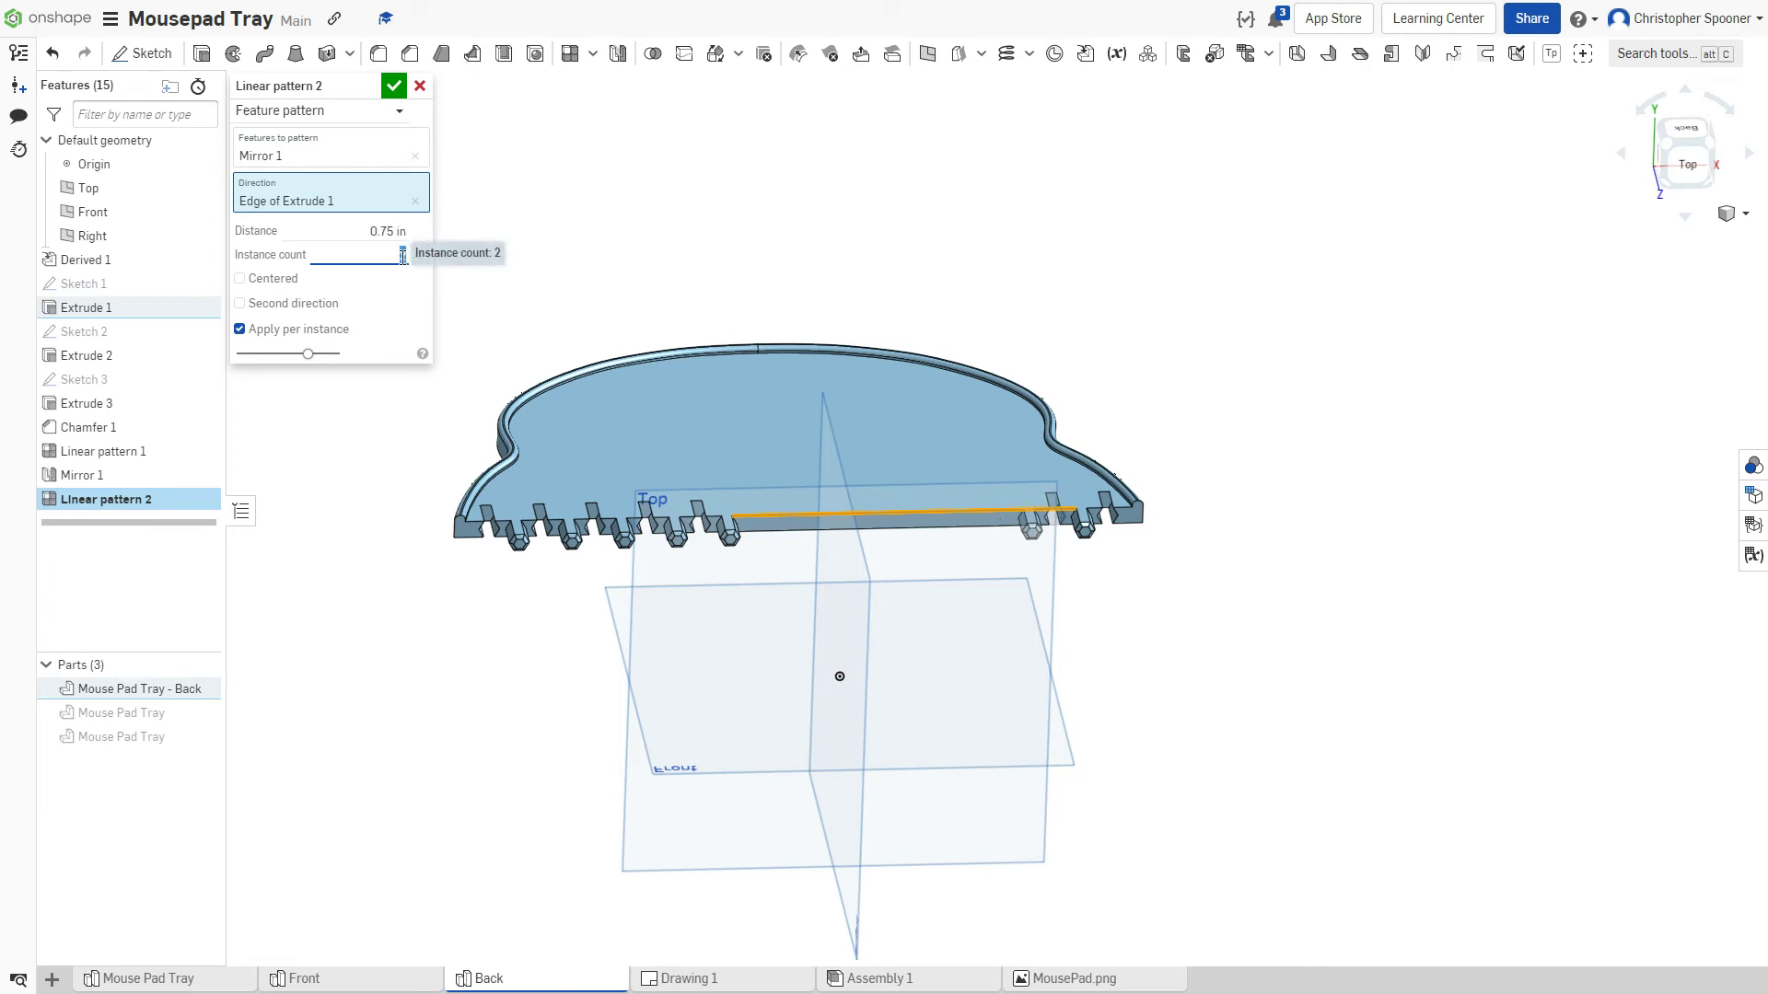
type("5")
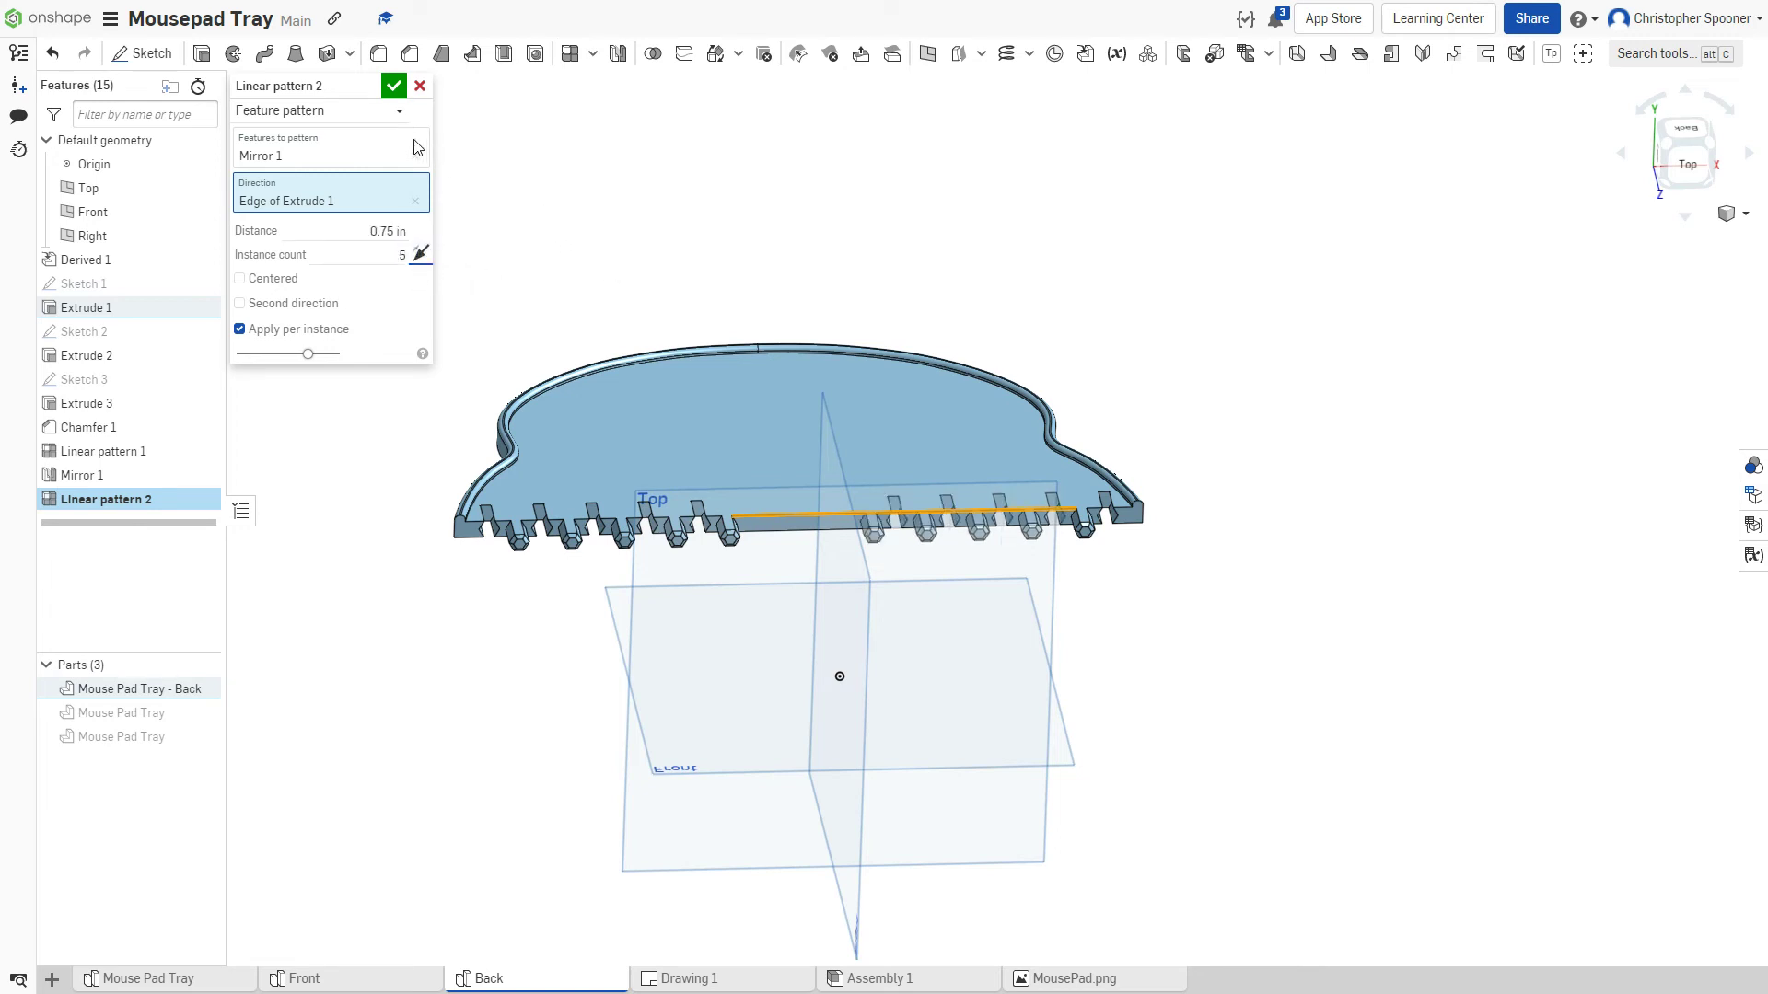
right_click_drag(847, 257, 838, 329)
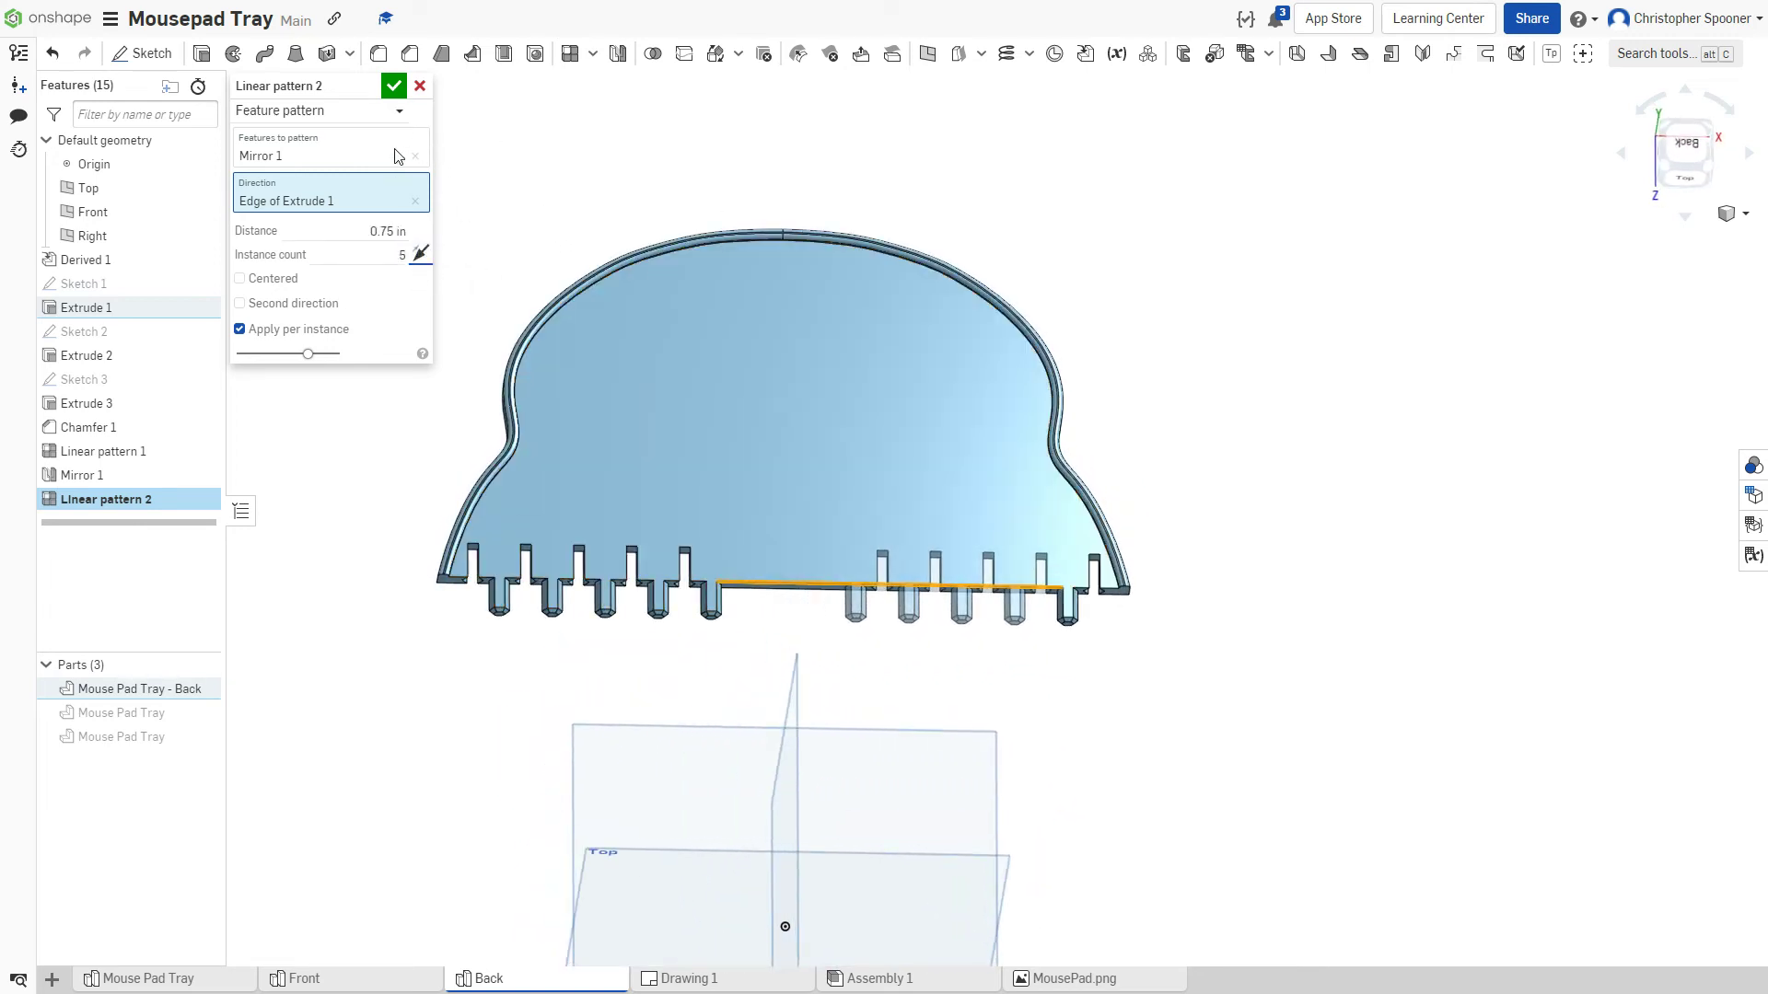
left_click(395, 89)
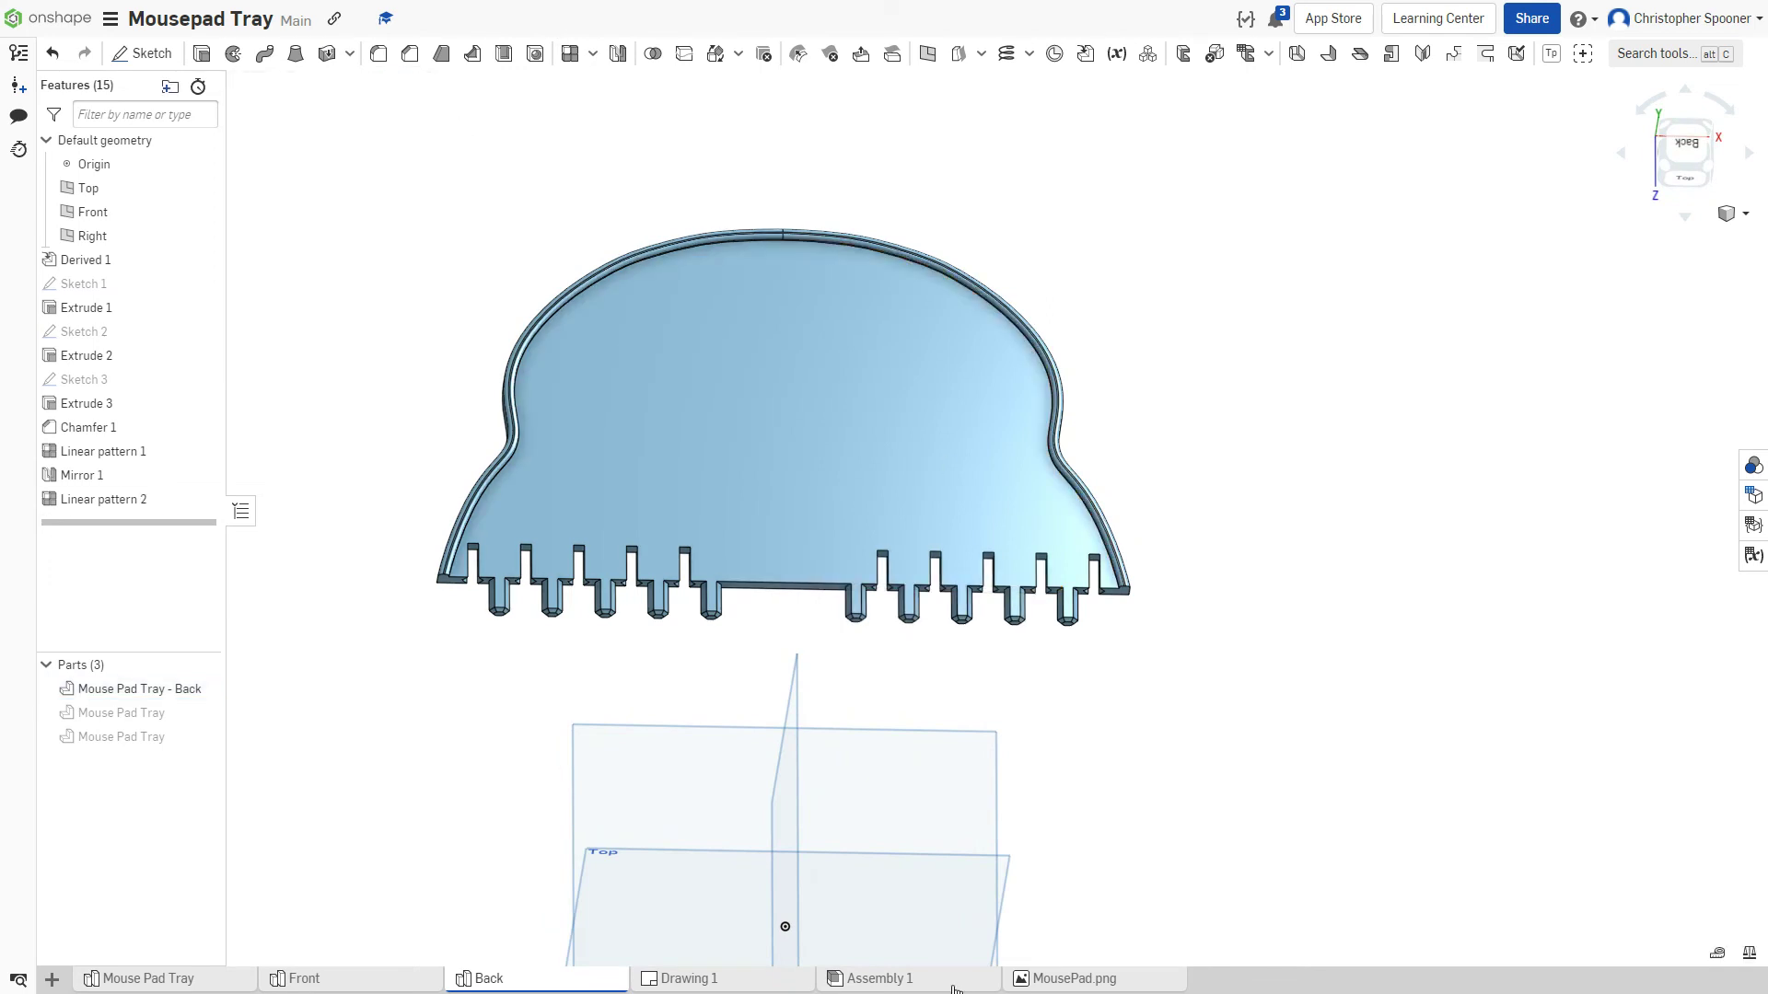
- Export the tray back part as a text STL in millimetres at fine resolution, downloaded as "Back - Mouse Pad Tray - Back"
right_click(687, 383)
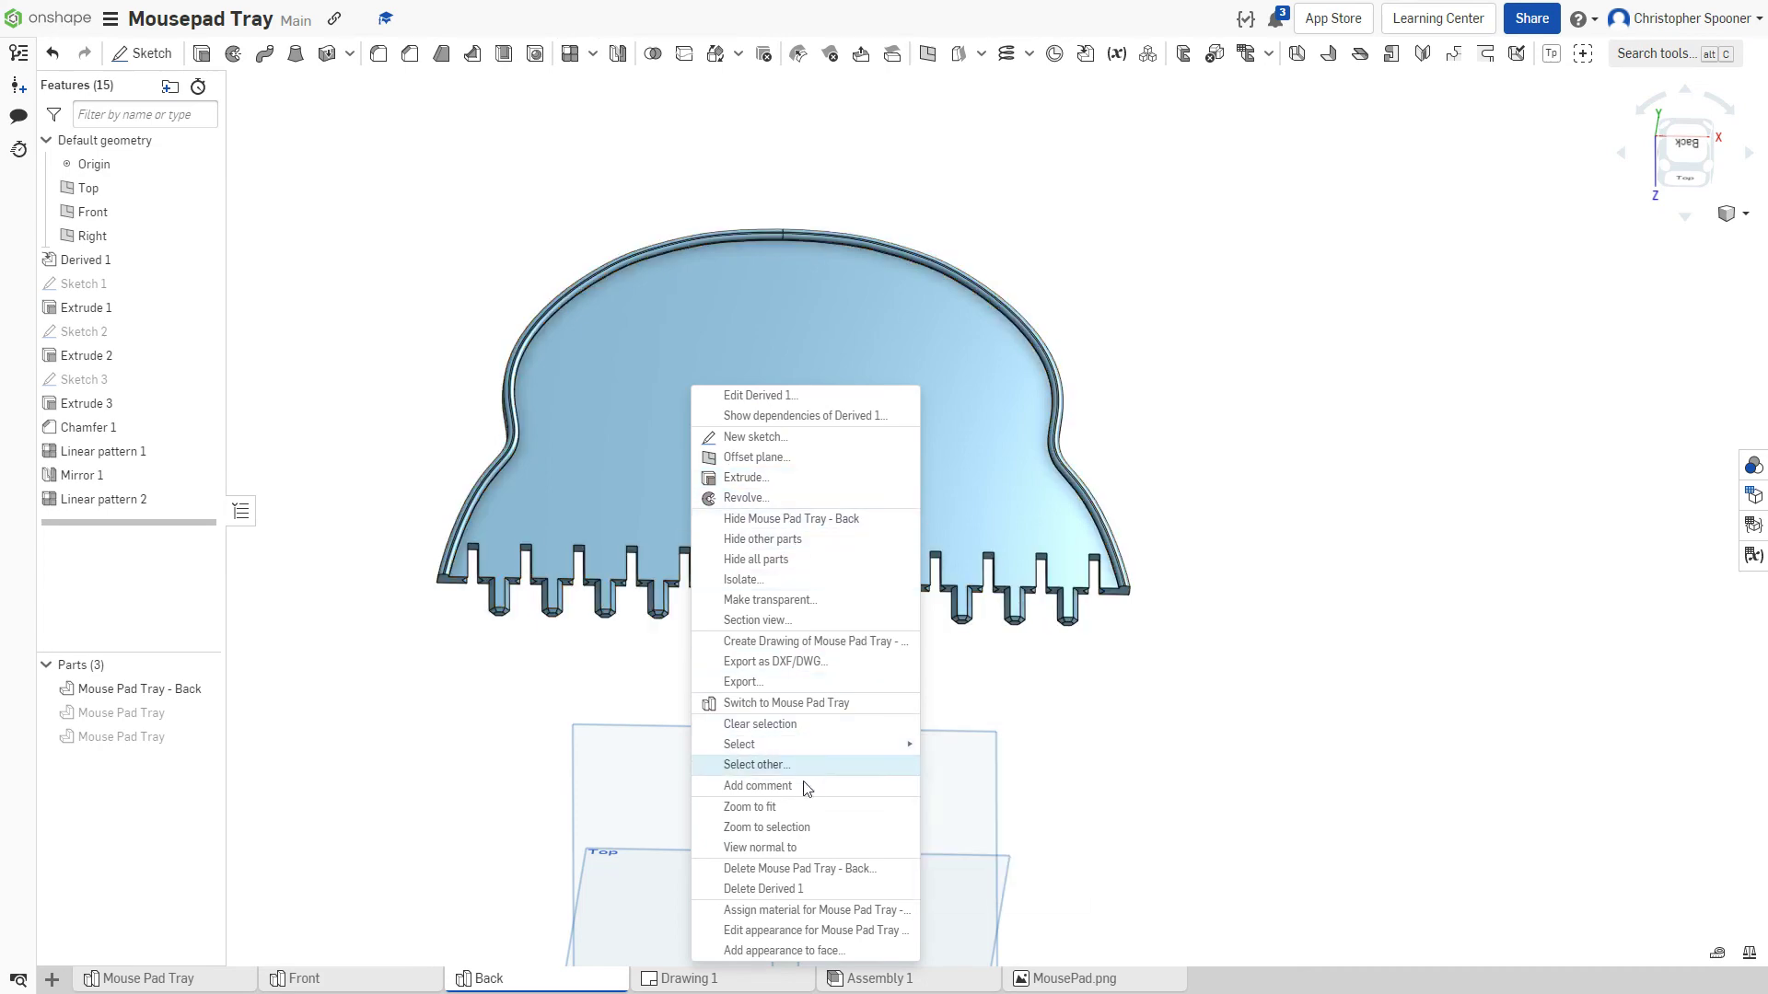
left_click(768, 663)
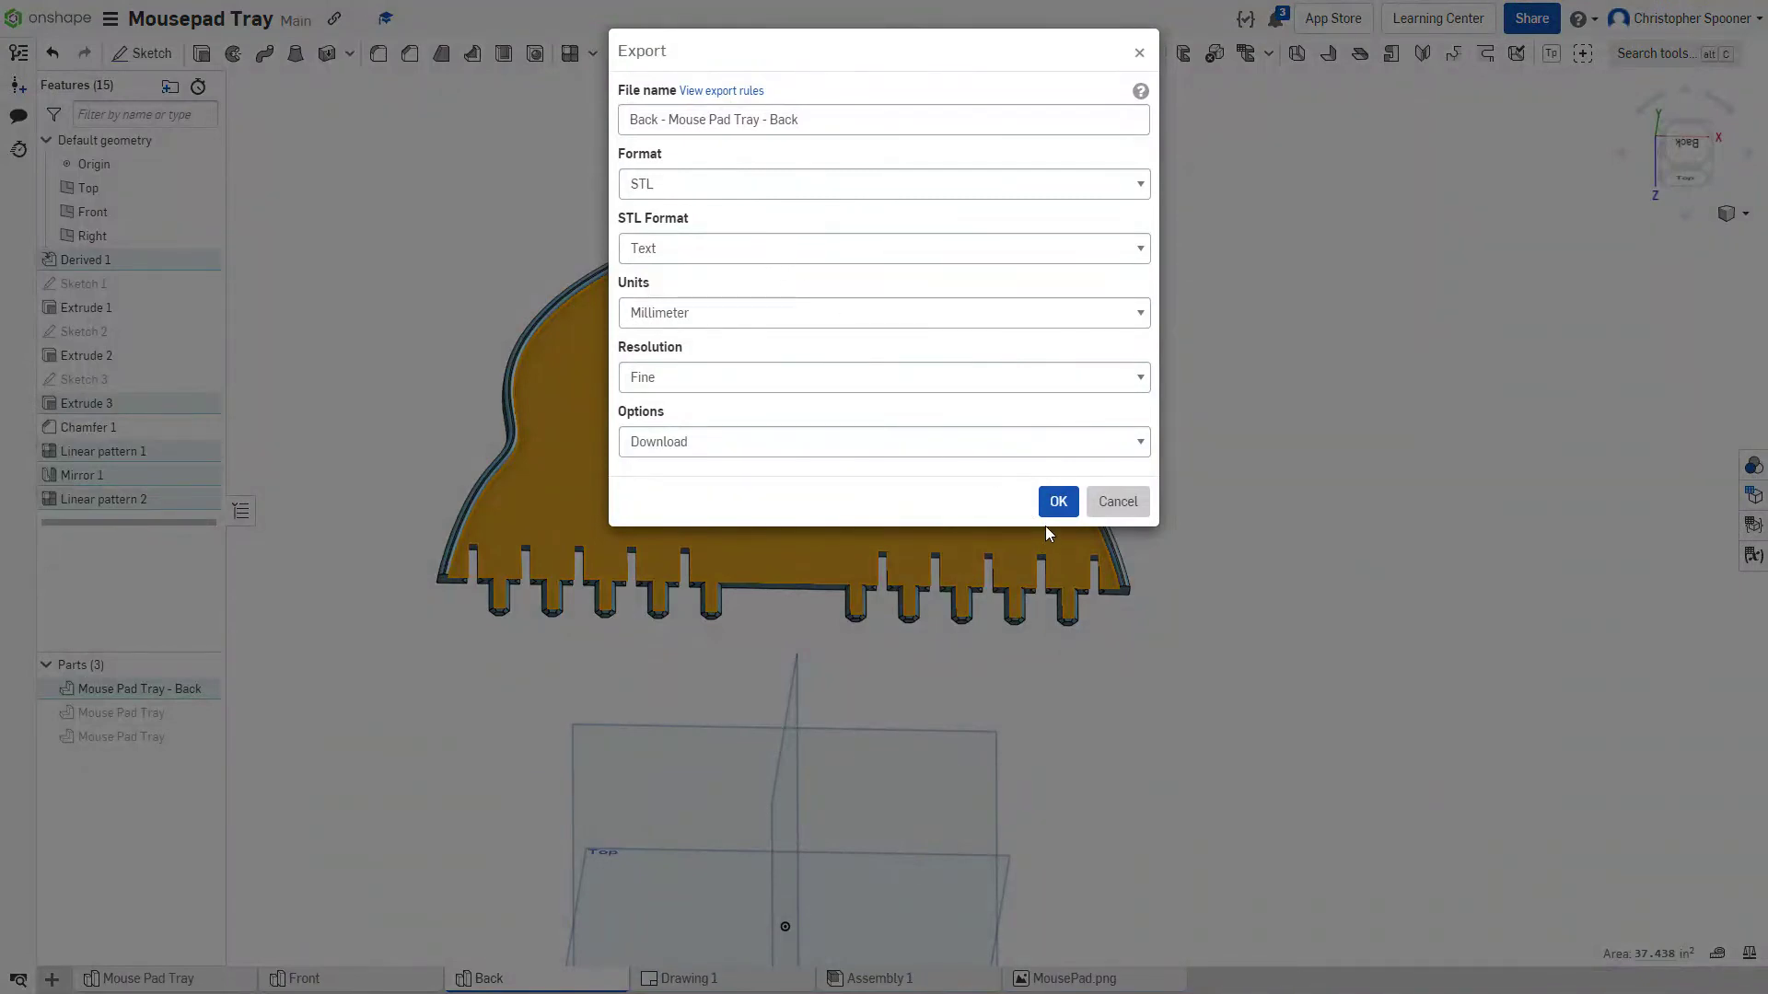
left_click(1057, 516)
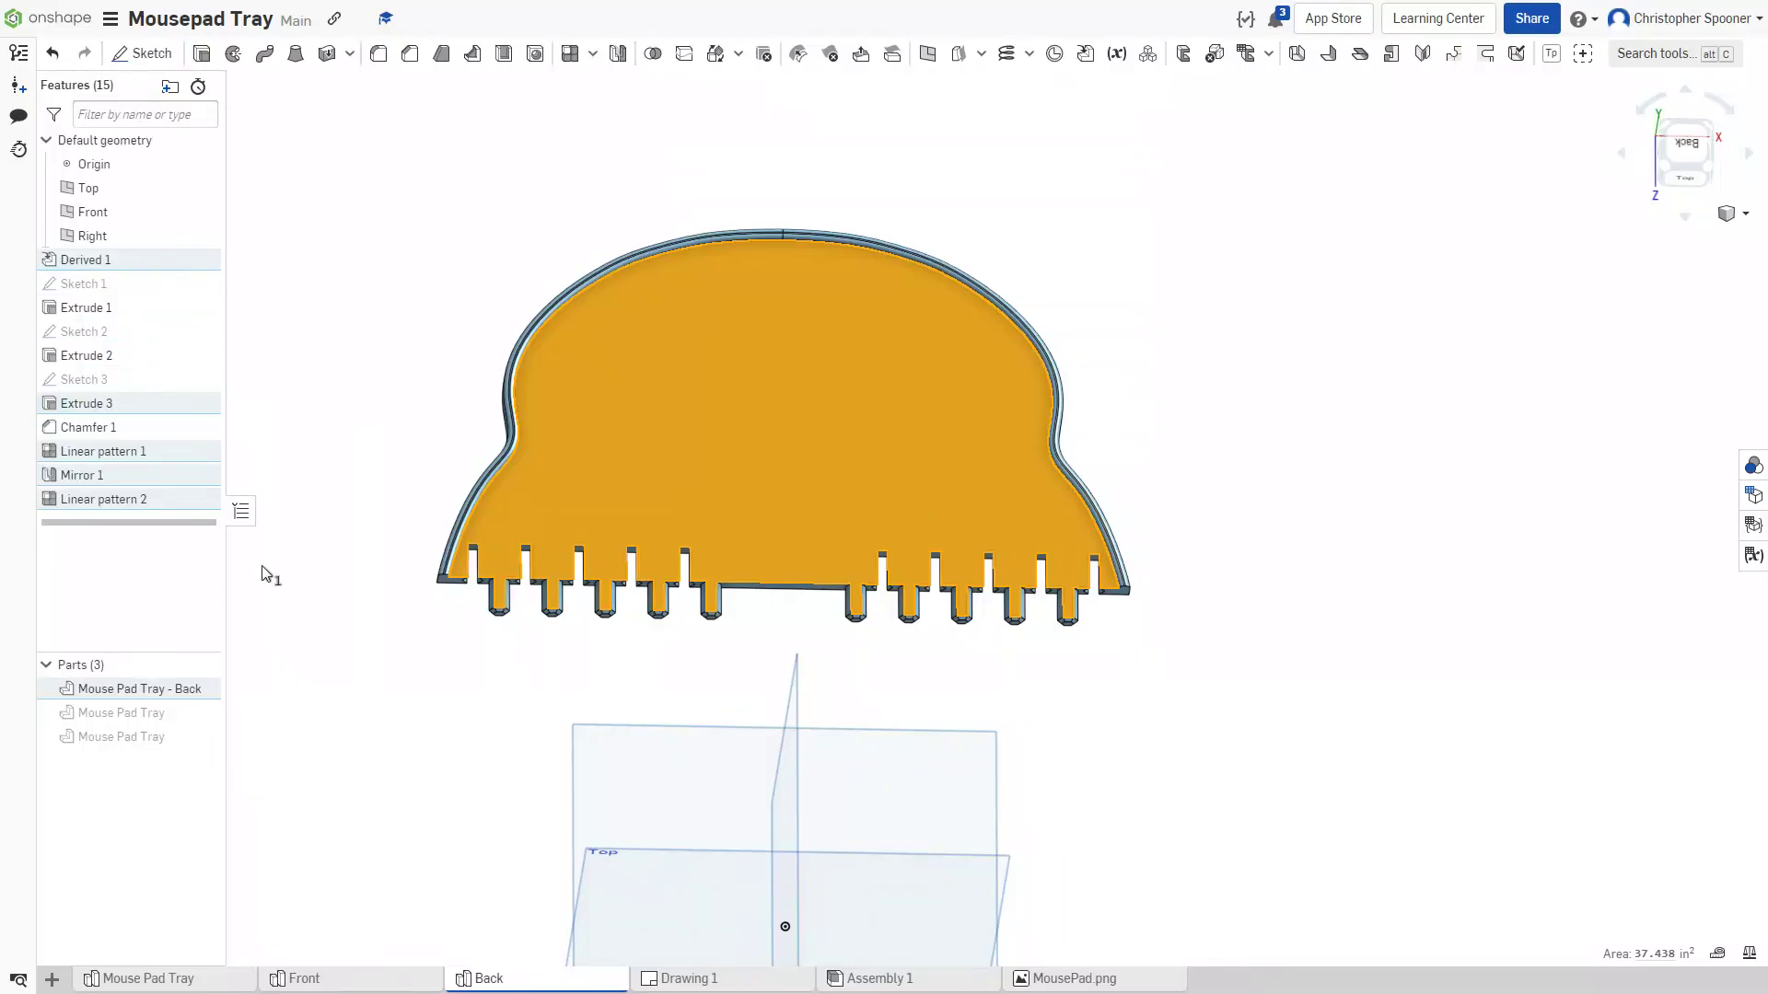
- Open a new PrusaSlicer window and select the 0.30mm DRAFT print preset
key("alt+Tab")
key("alt+Tab")
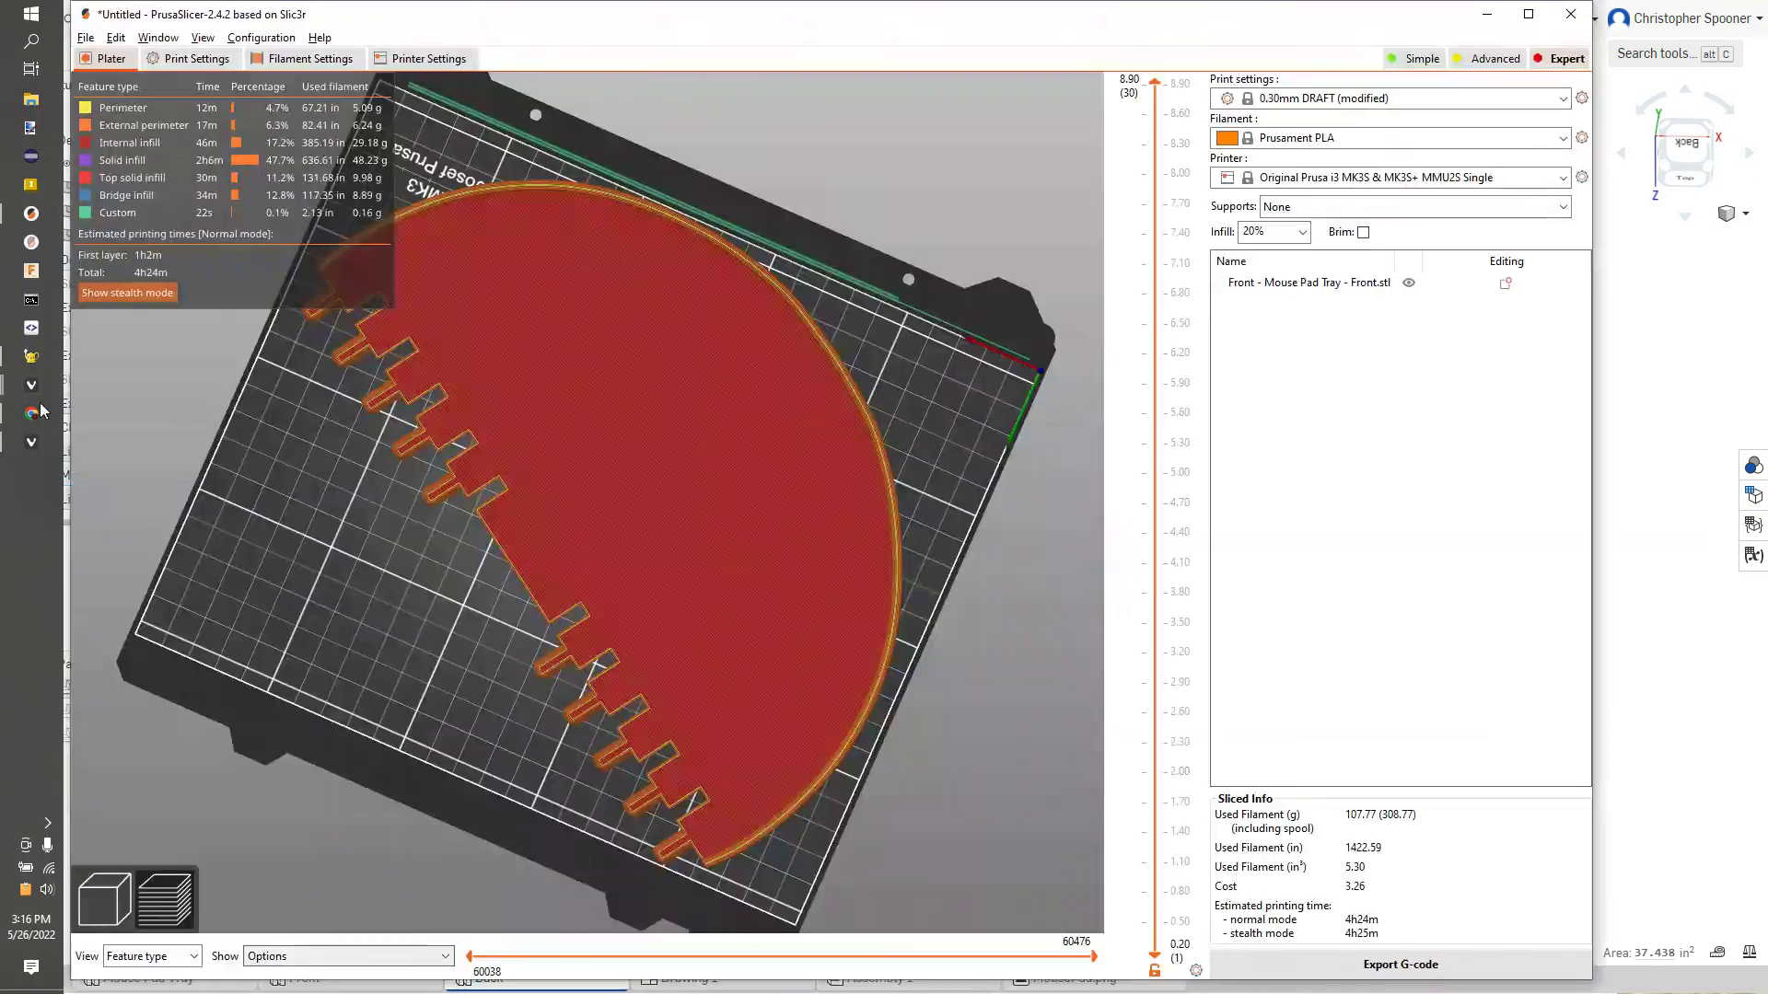
left_click(29, 214)
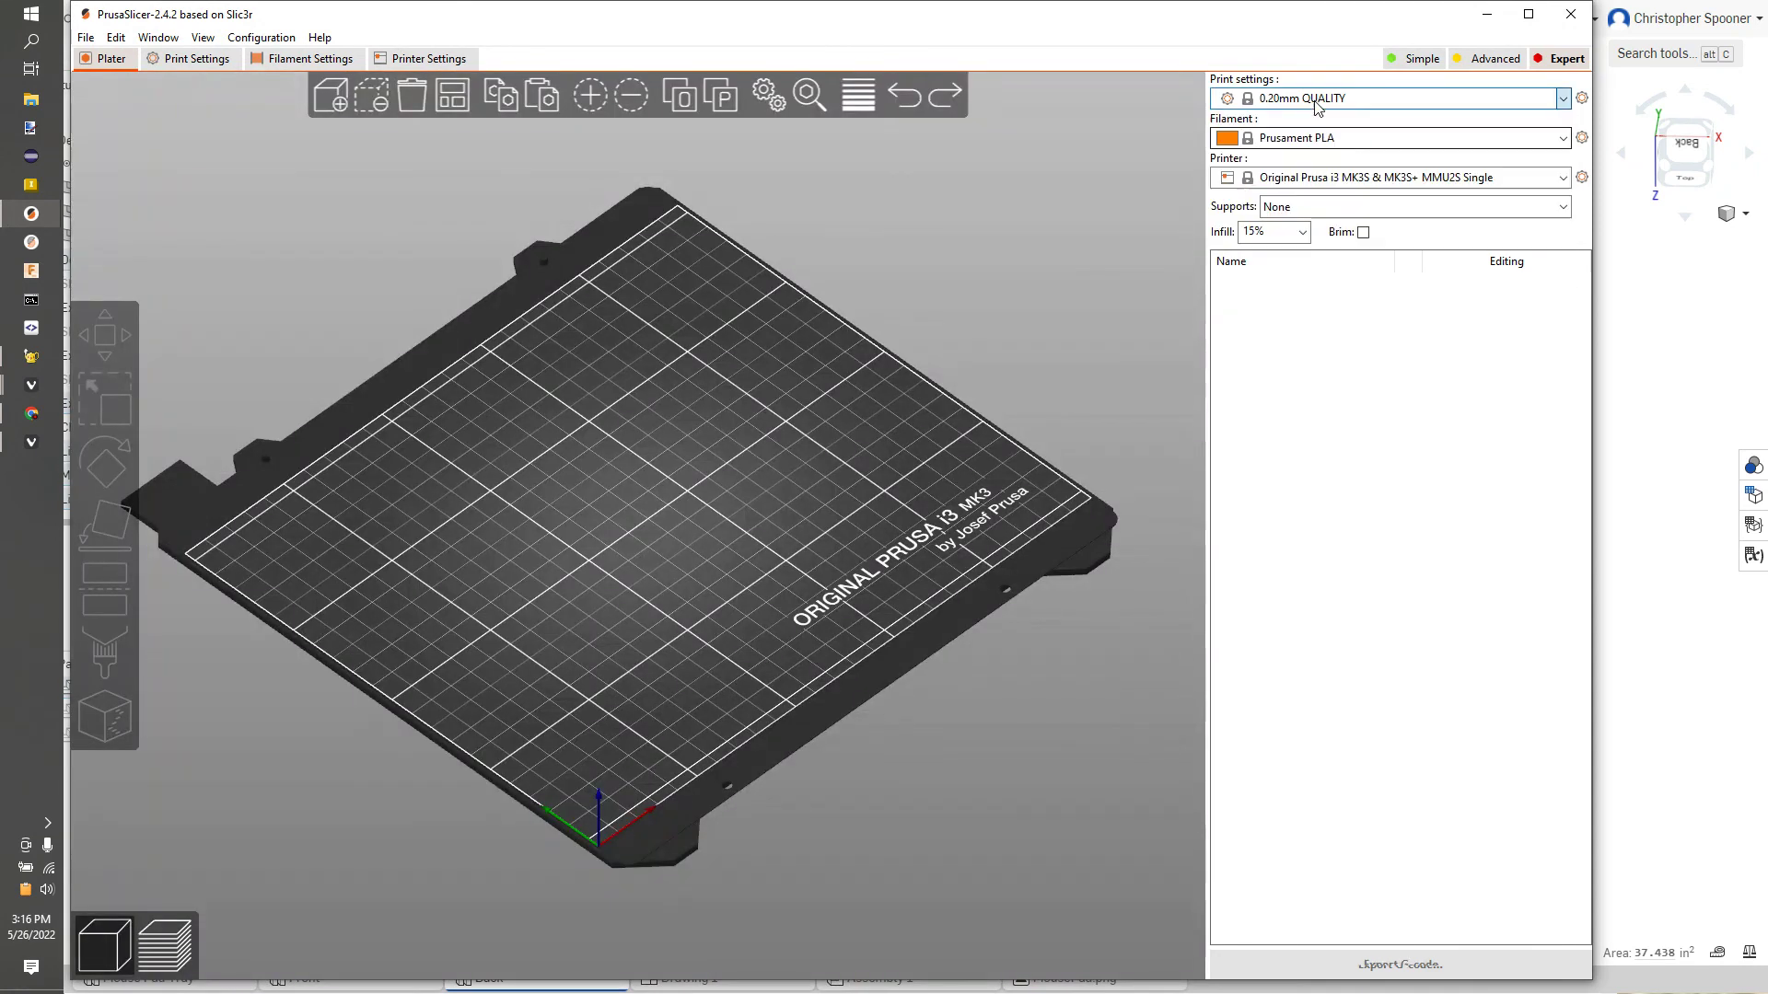
left_click(1311, 103)
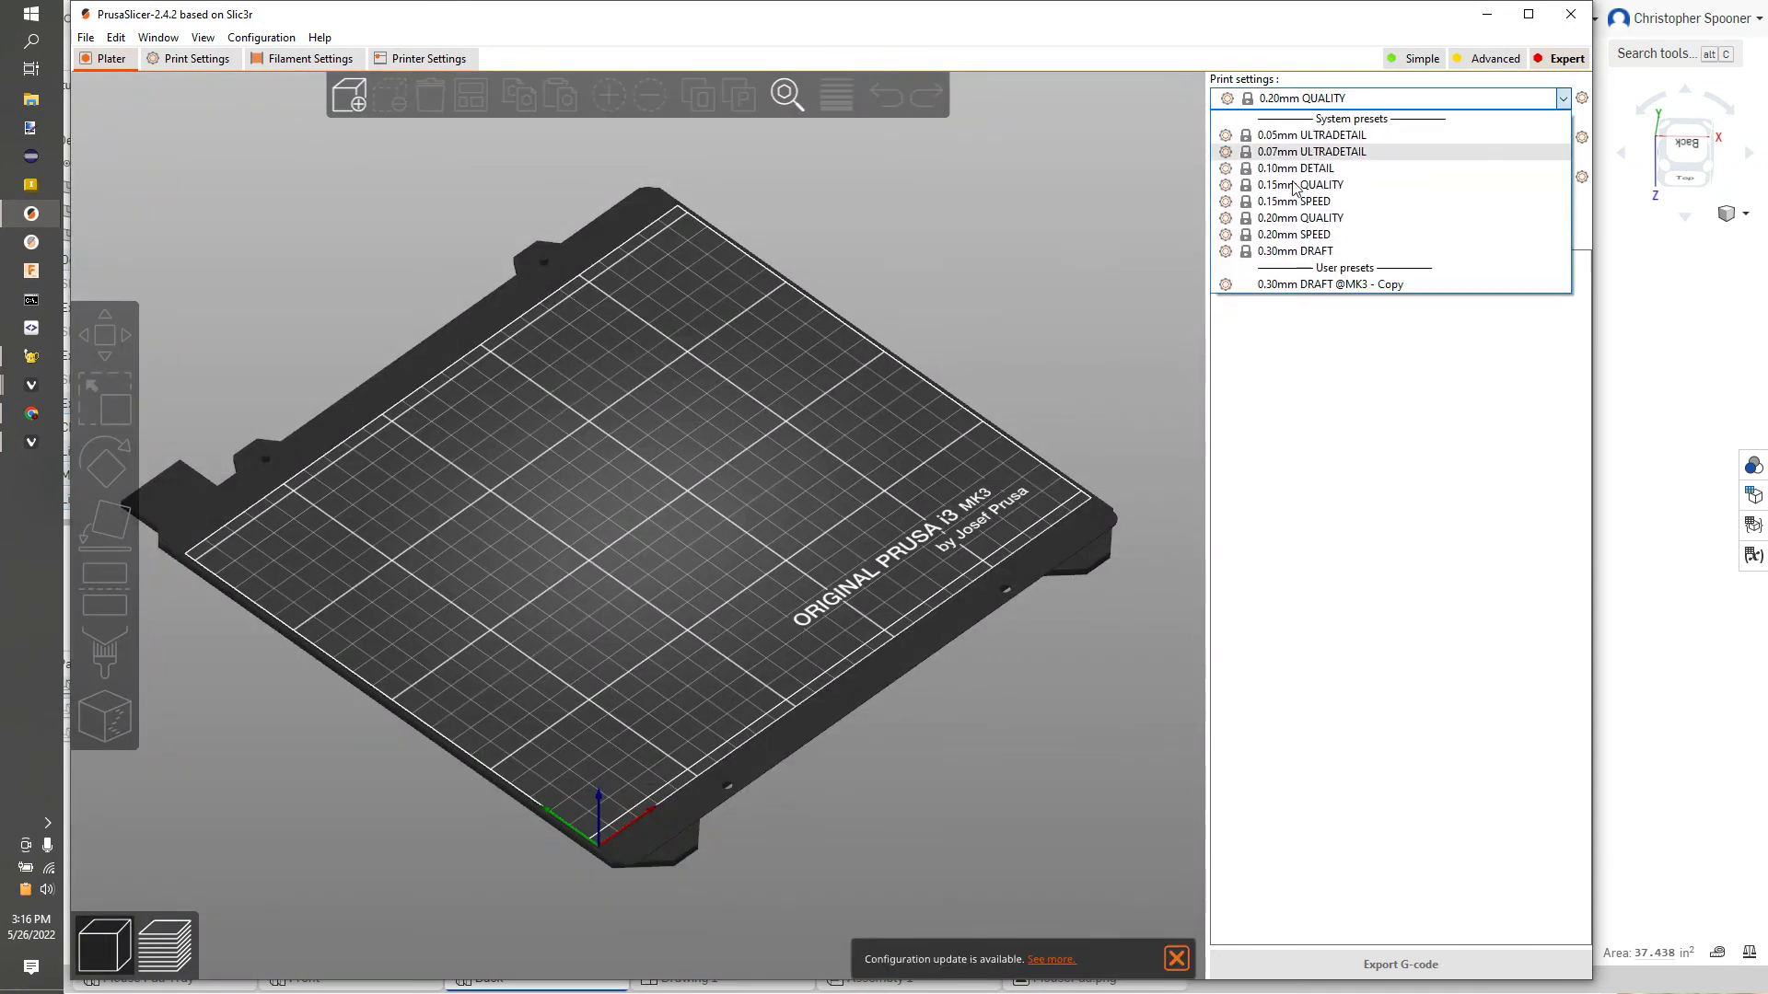
left_click(1289, 256)
- Import "Back - Mouse Pad Tray - Back.stl" from Downloads and lay the tray back flat on the print bed
left_click(340, 95)
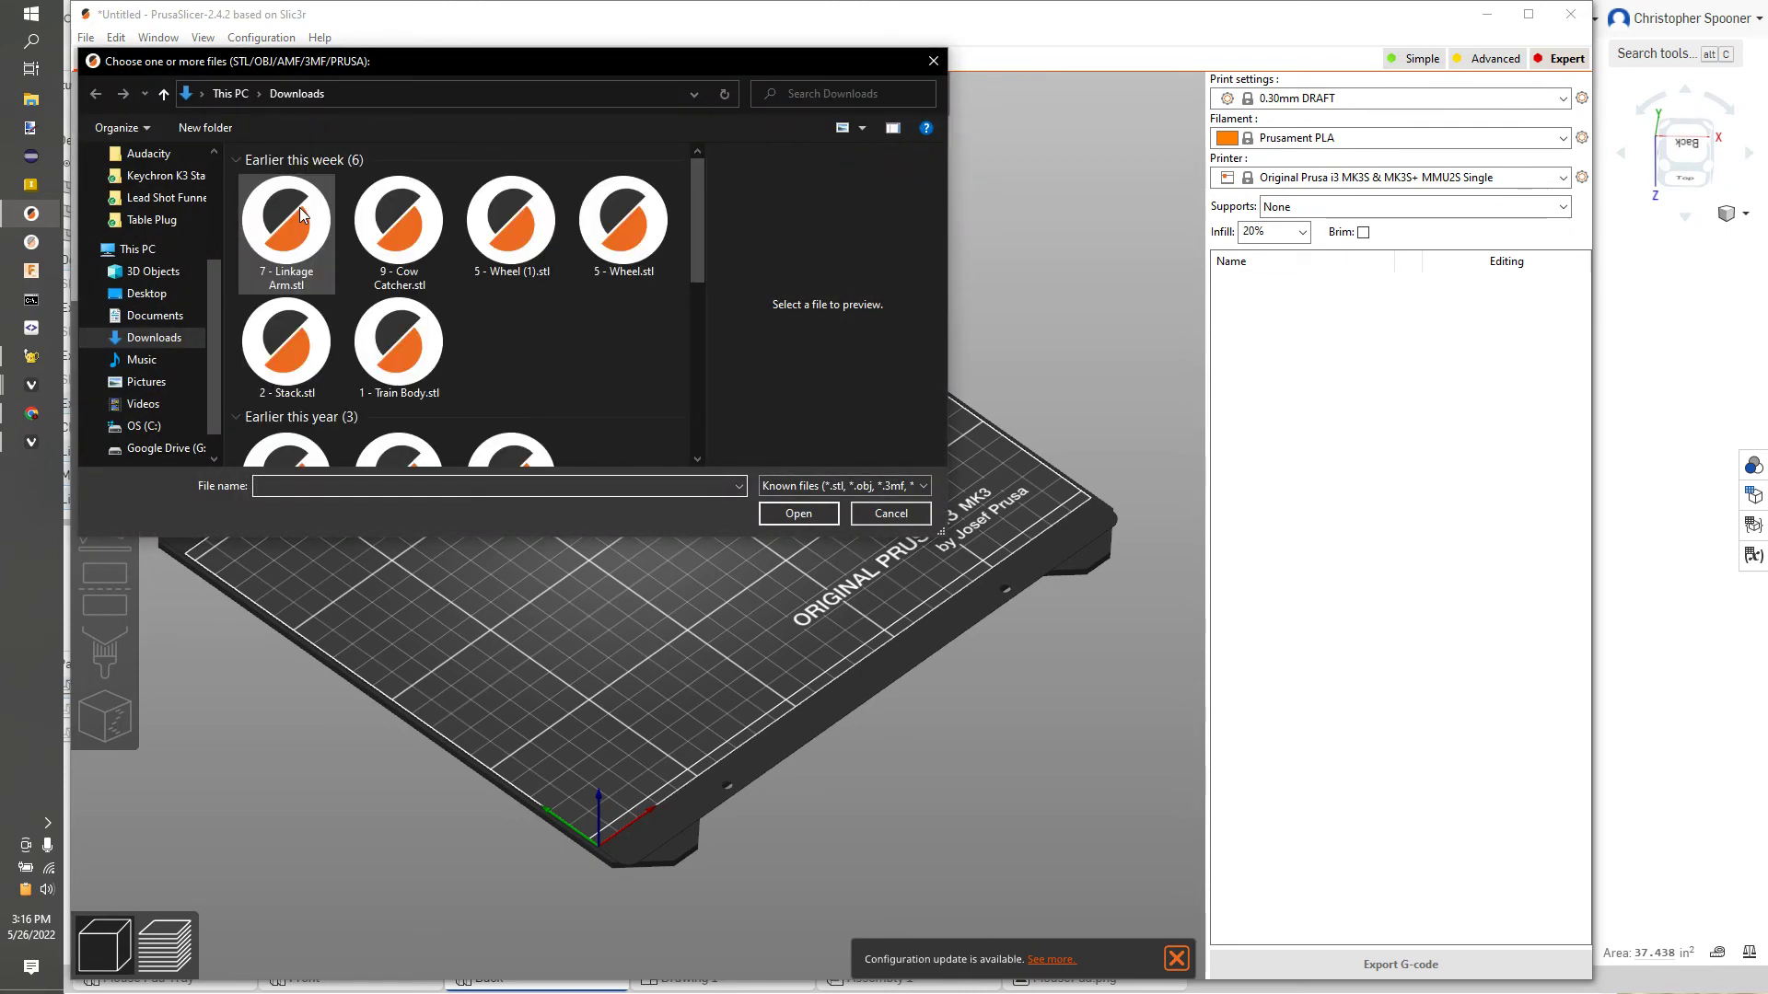
double_click(293, 221)
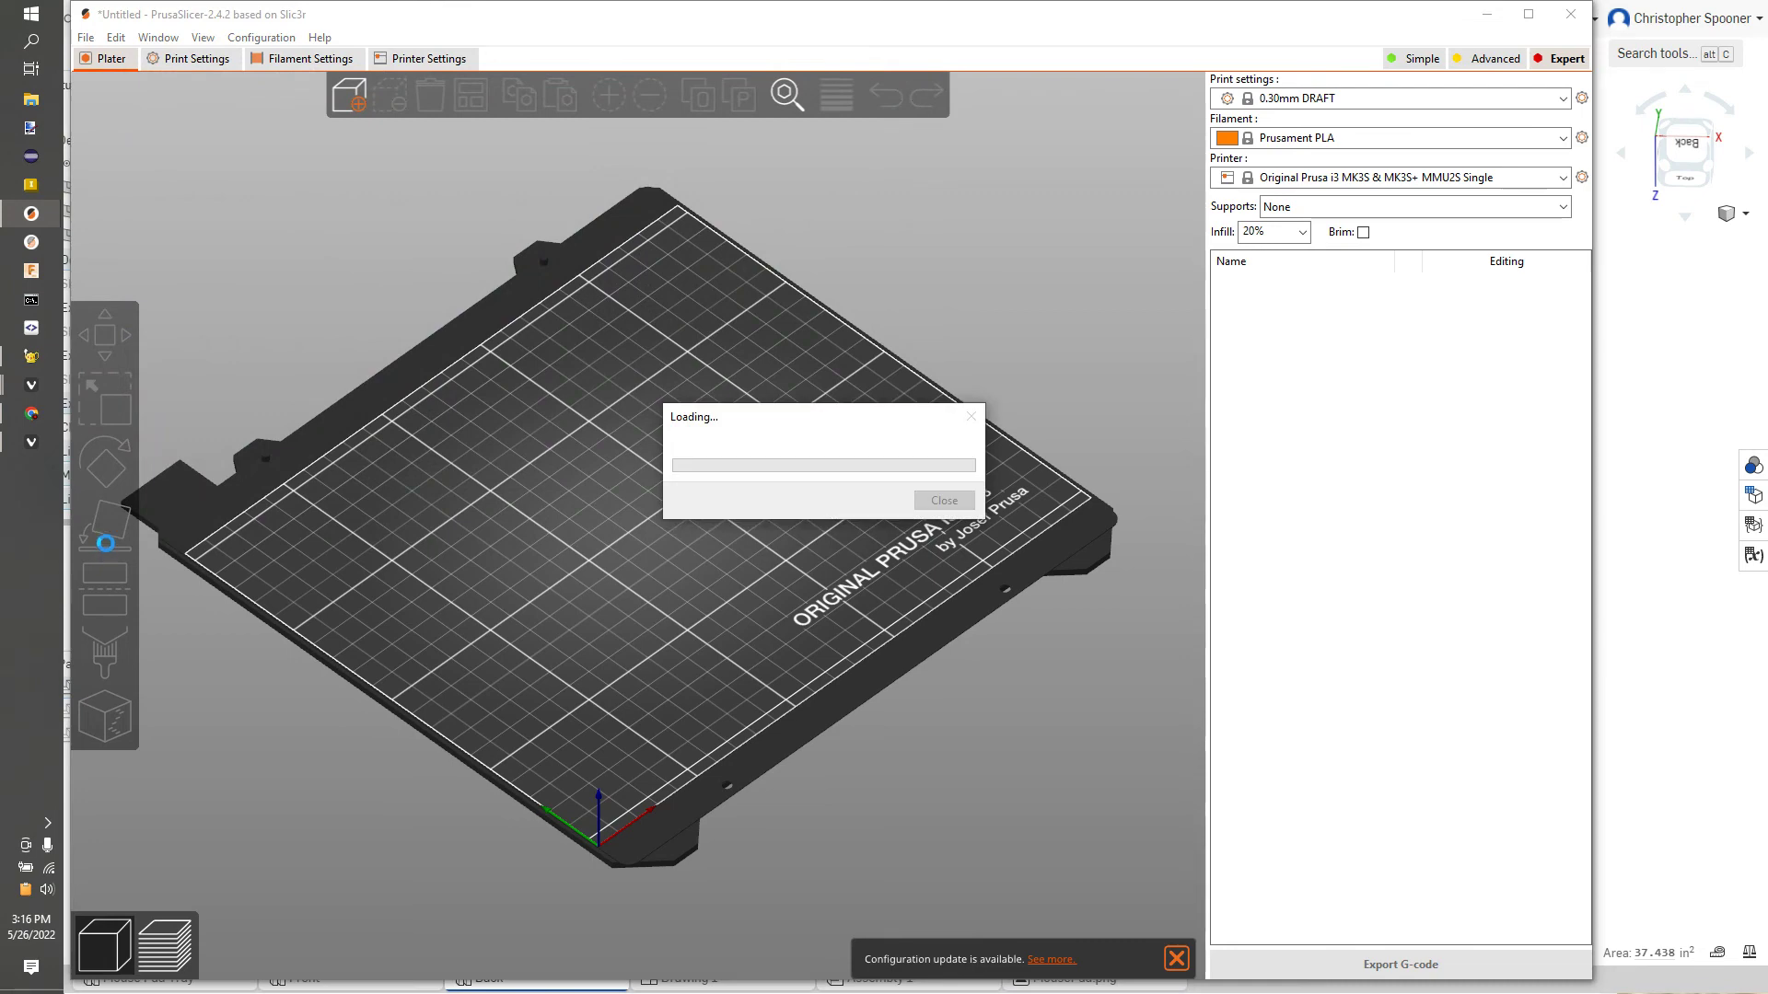
left_click(615, 430)
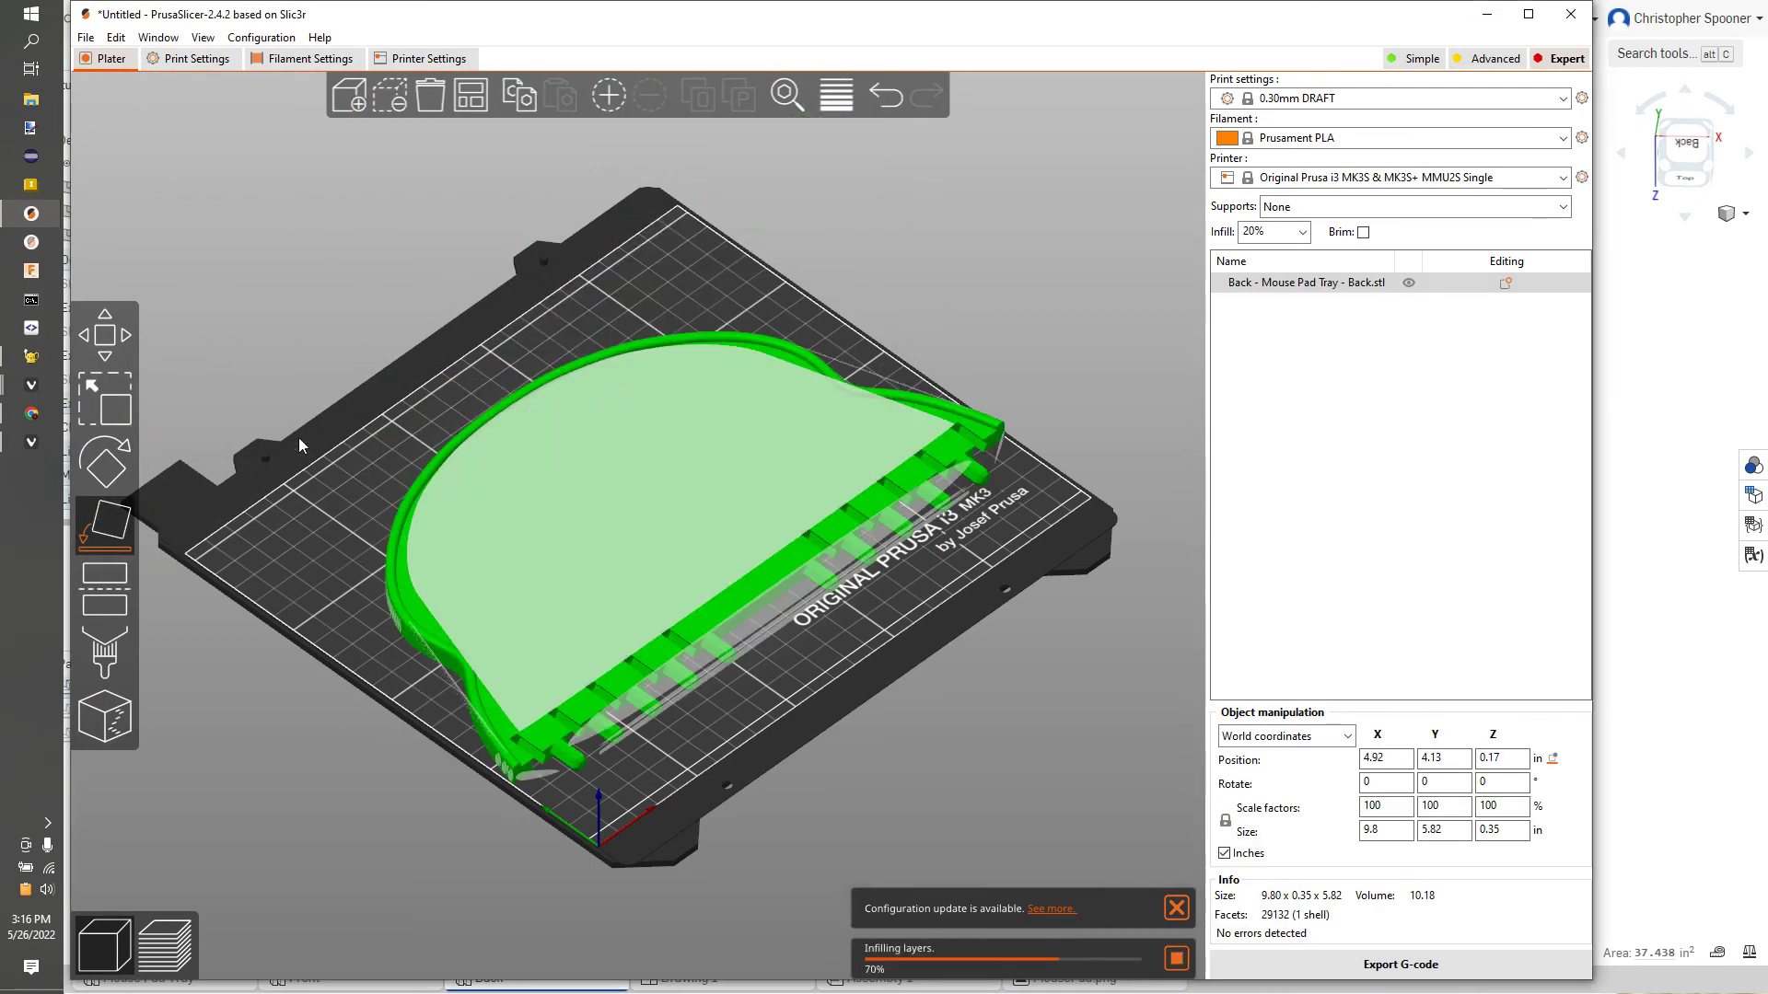
- Rotate the tray back about the vertical axis to a diagonal orientation and arrange it so it fits on the print bed
key("r")
left_click_drag(981, 276, 856, 502)
left_click(473, 96)
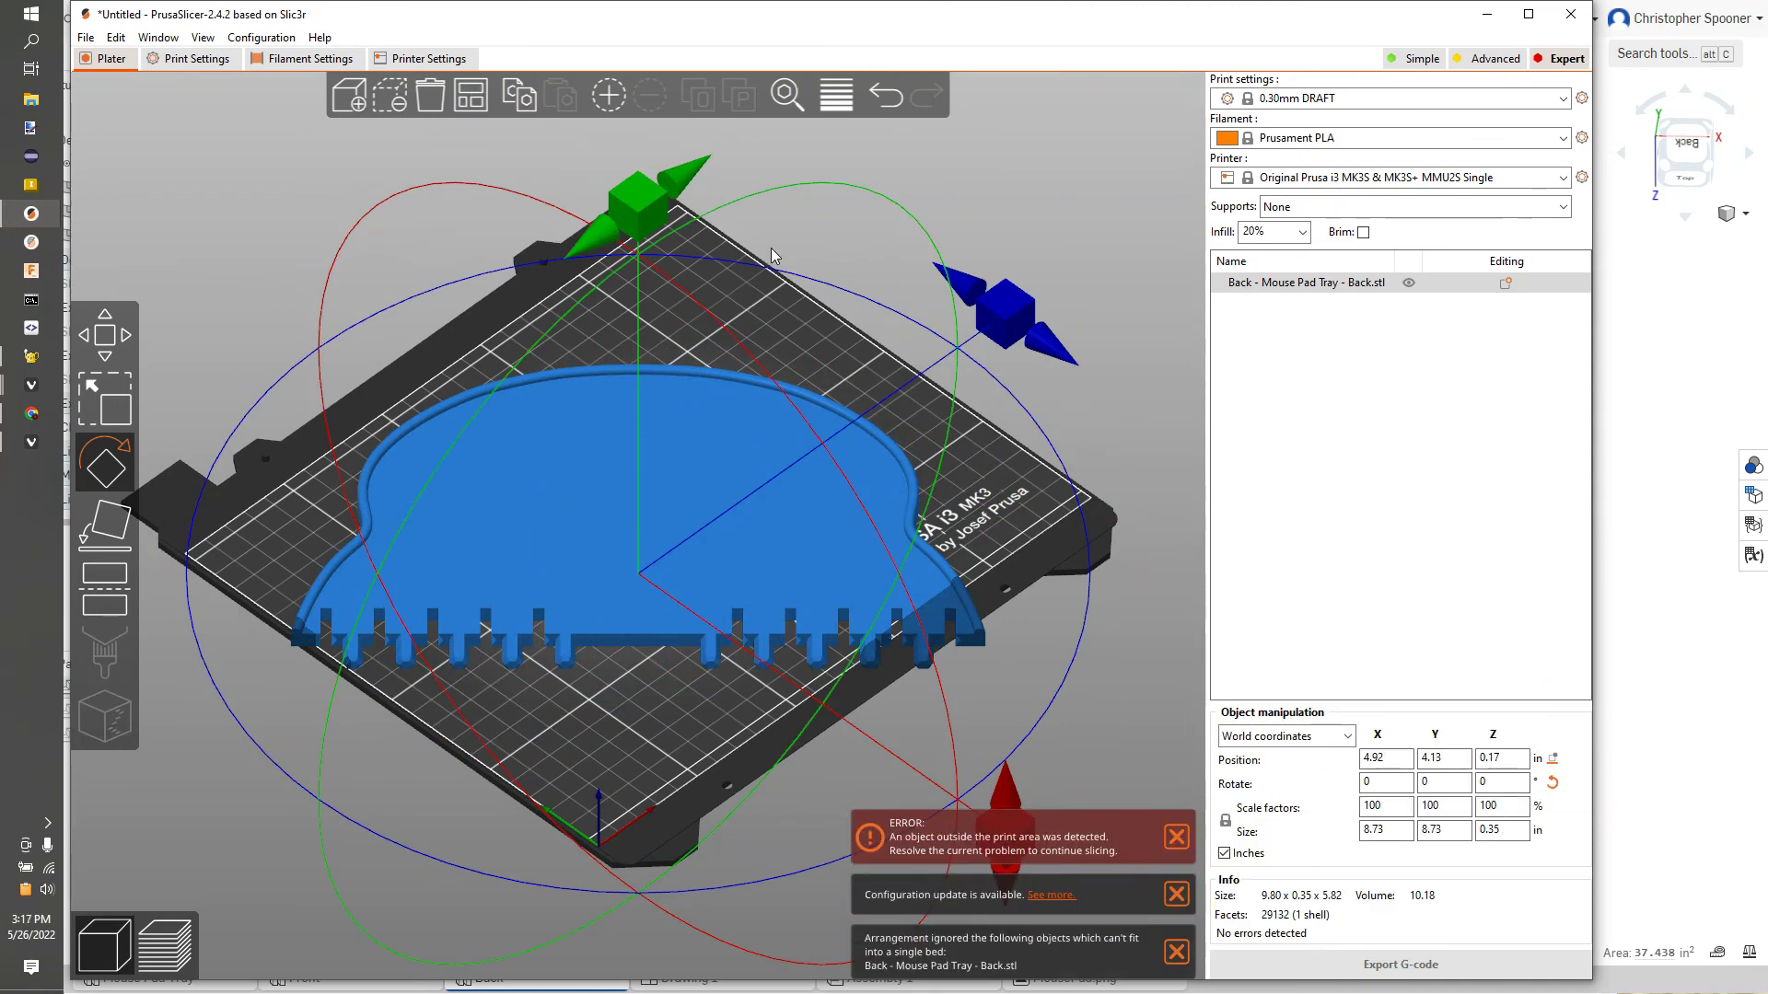
left_click_drag(1039, 323, 919, 241)
left_click(469, 95)
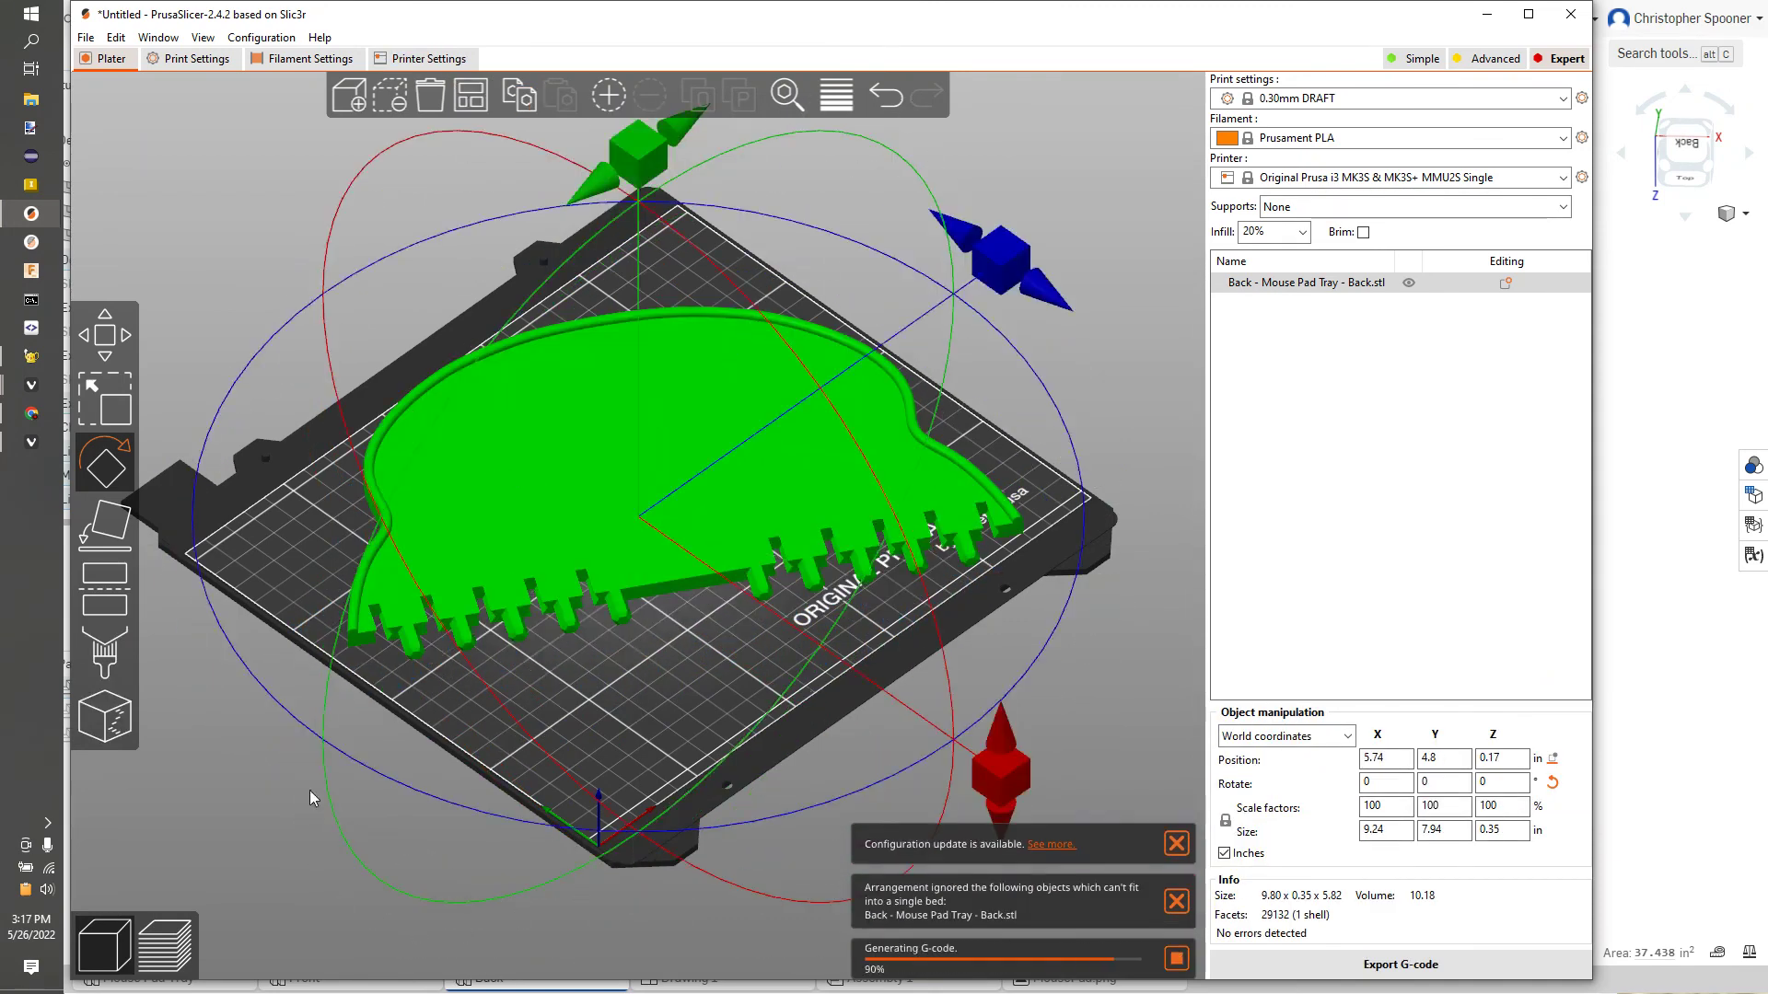
- Examine the sliced preview of the tray back from above, including the pegs, sockets and skirt line along the joining edge
left_click(177, 941)
left_click_drag(291, 661, 541, 699)
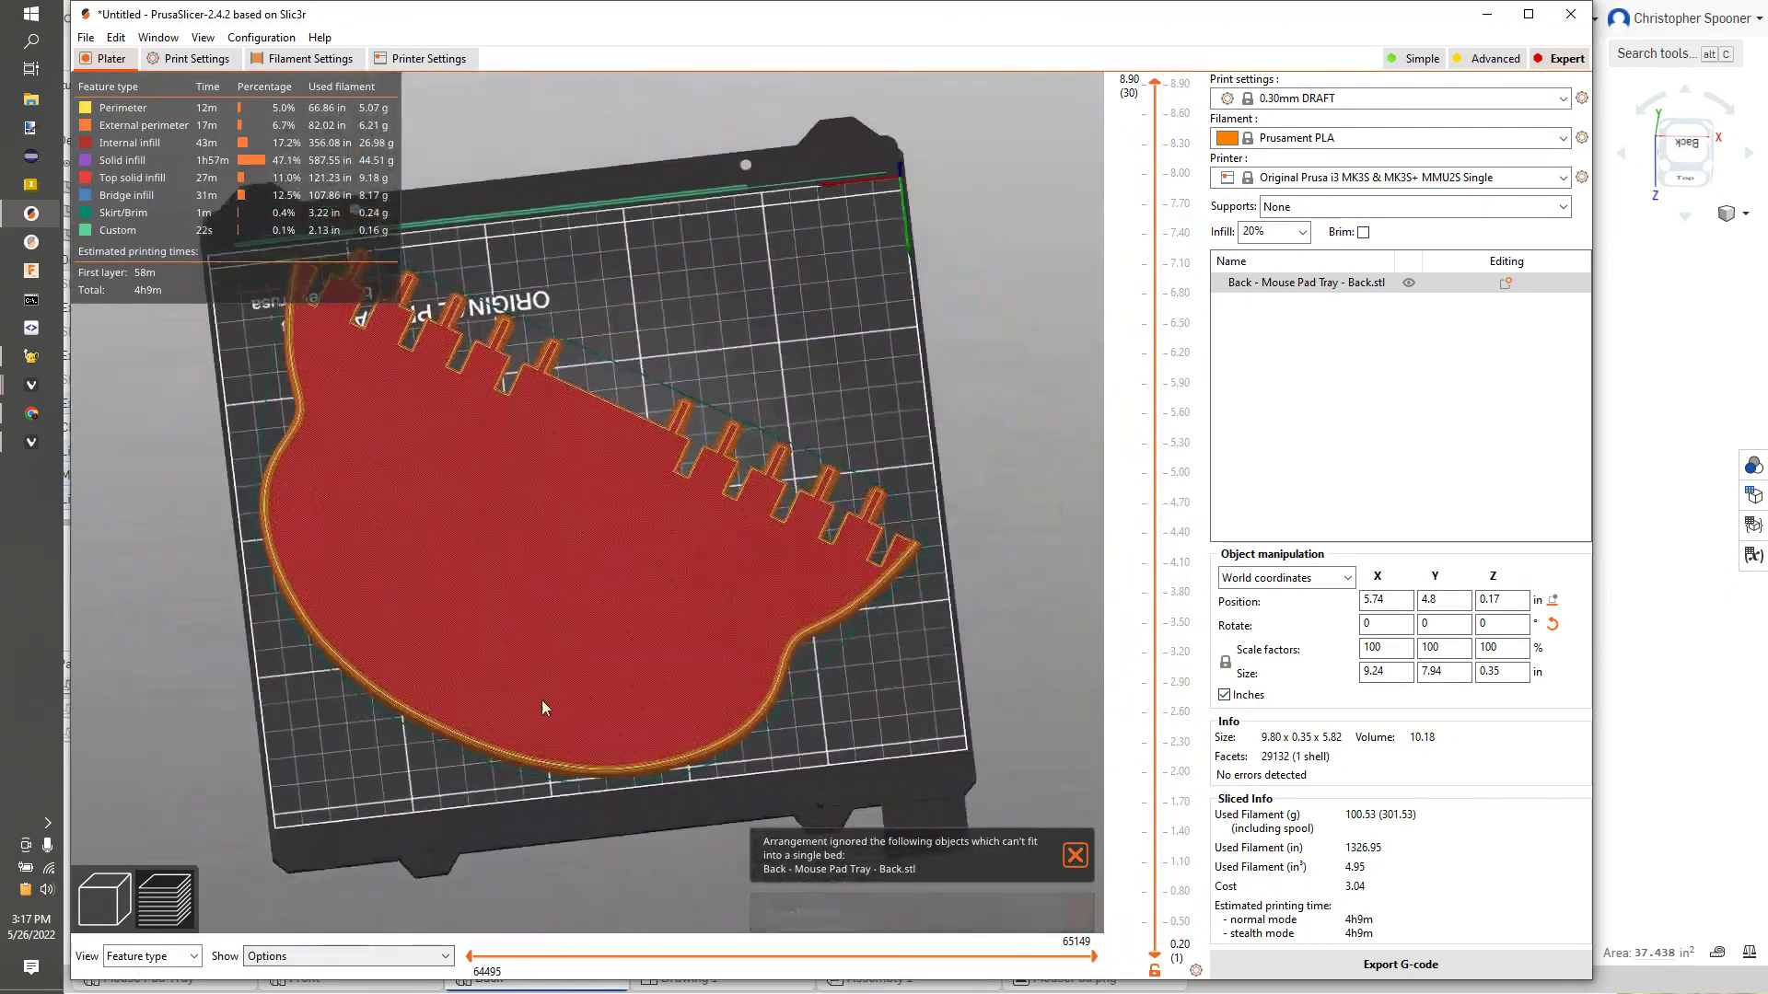
left_click_drag(824, 350, 774, 287)
scroll(445, 372, "up", 5)
left_click_drag(960, 369, 716, 547)
scroll(985, 403, "down", 5)
scroll(543, 423, "up", 5)
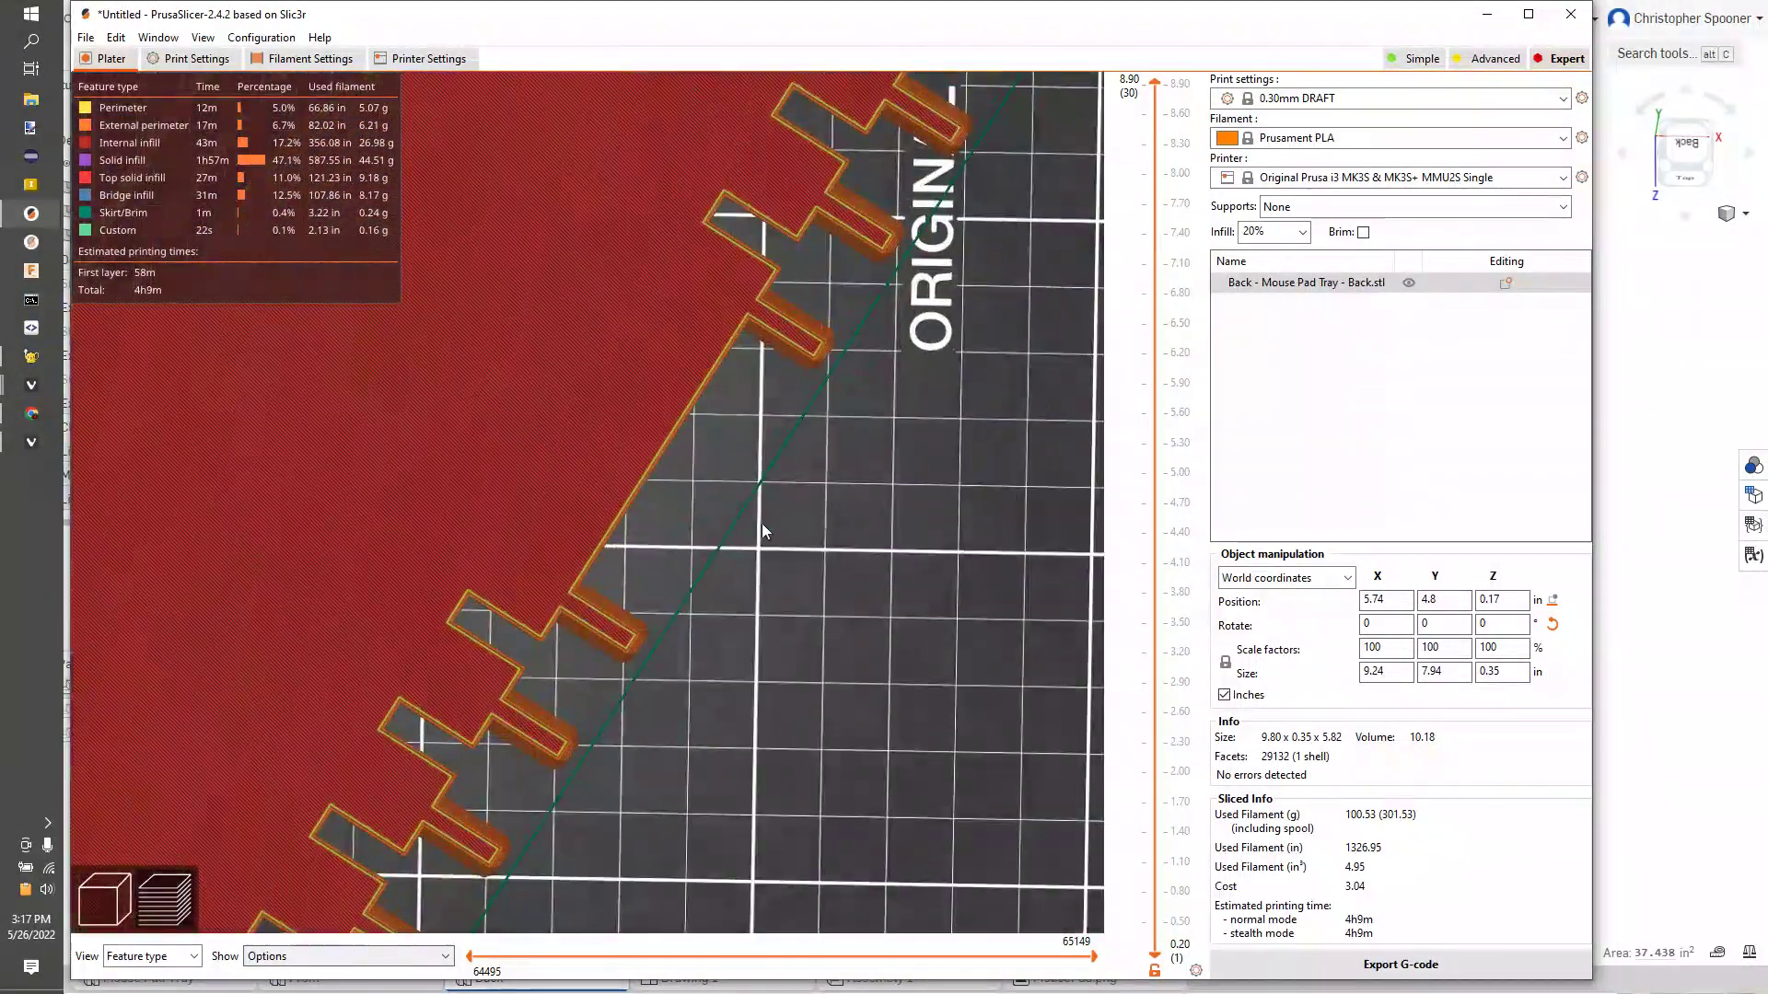
- Set the top fill pattern to Concentric in the tray back's print settings and return to its resliced preview
left_click(219, 61)
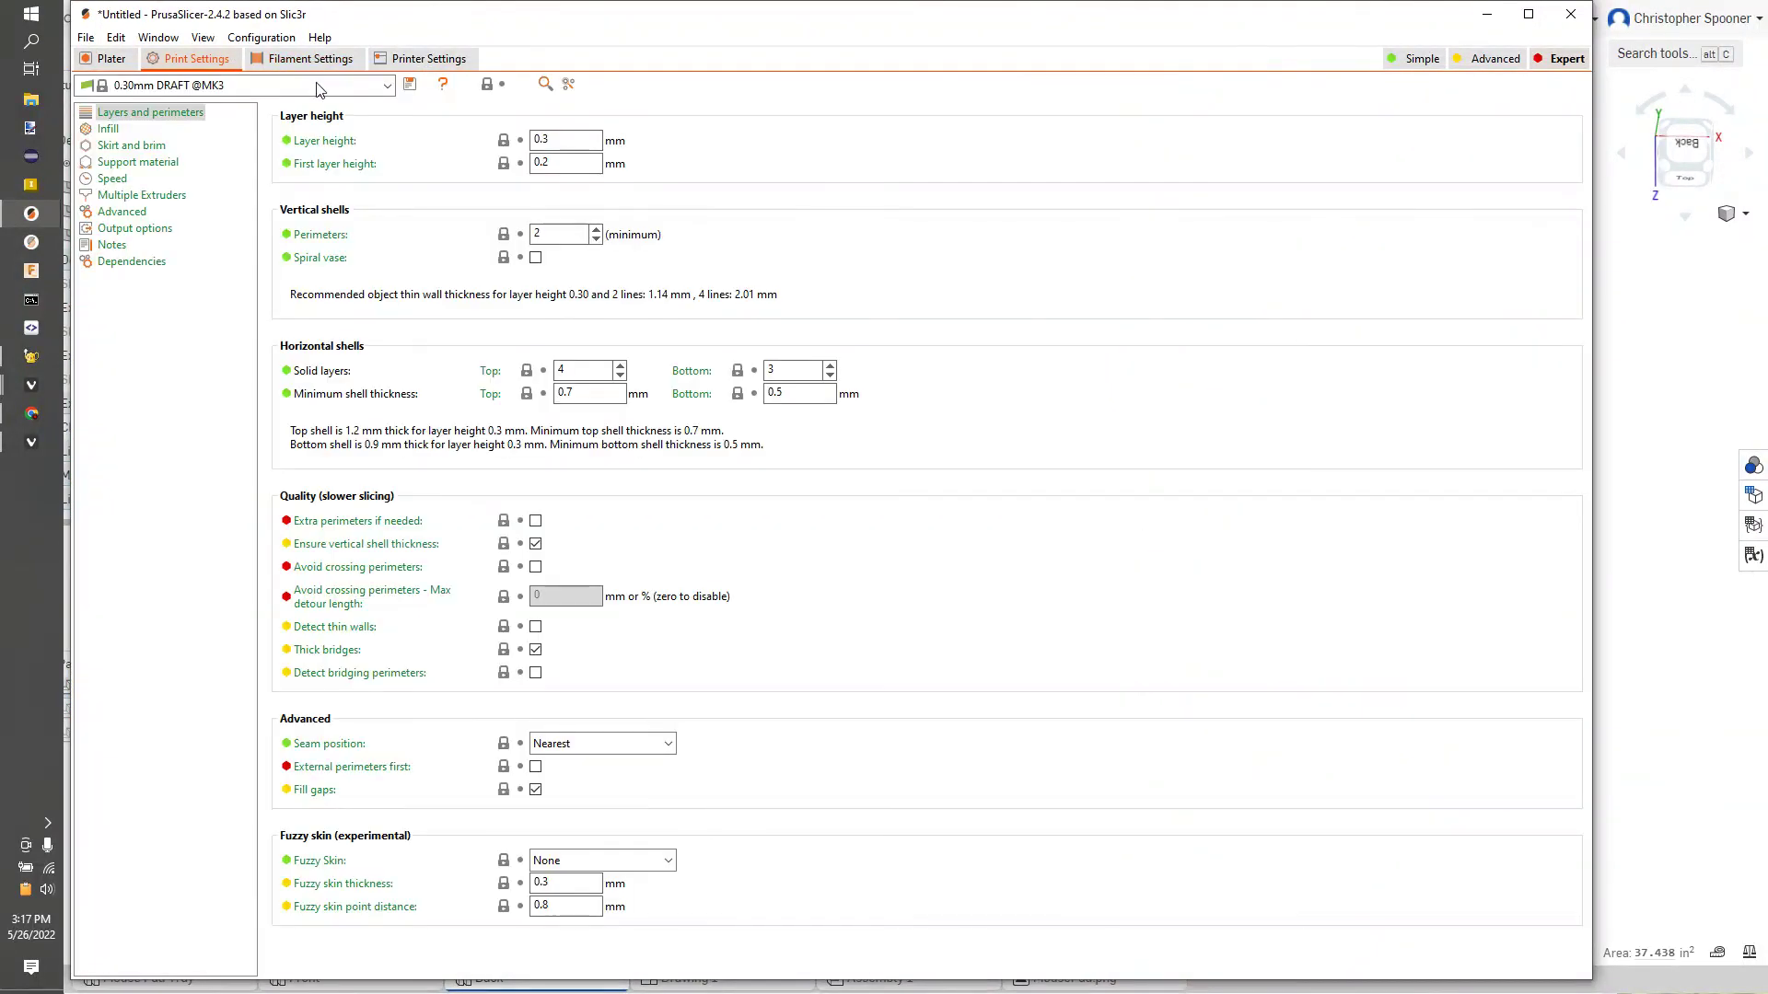
left_click(110, 130)
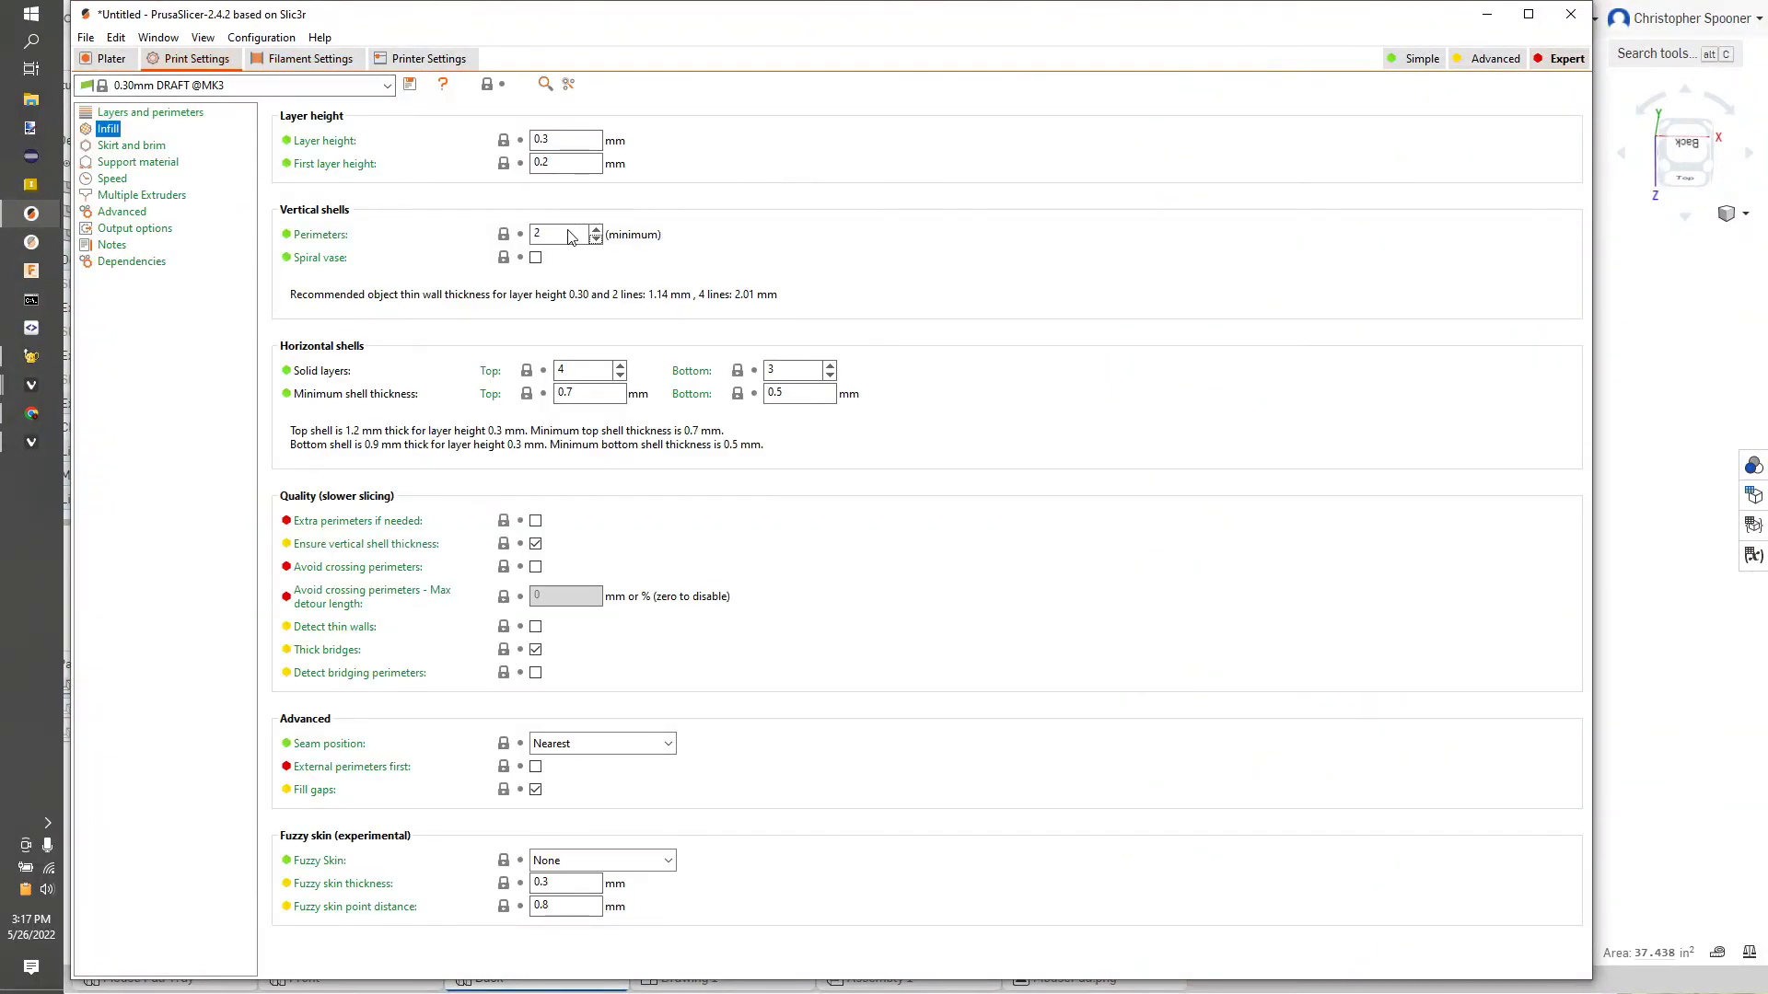
left_click(566, 238)
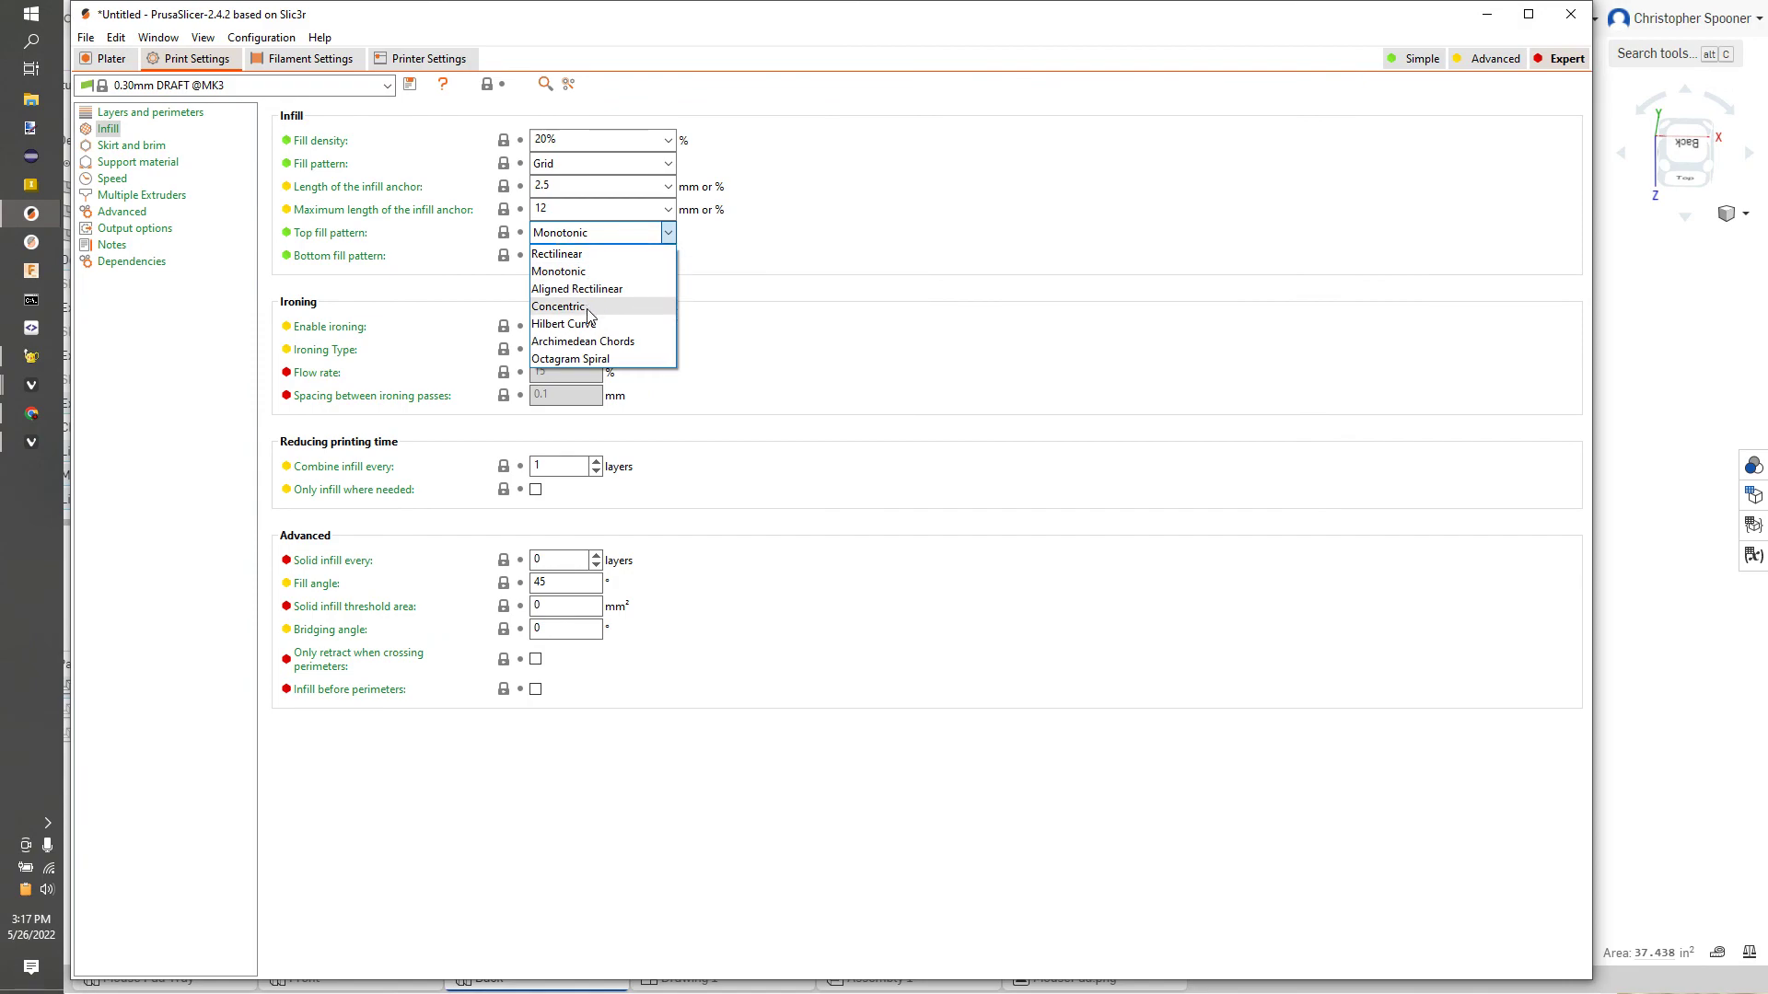
left_click(558, 307)
left_click(110, 58)
scroll(885, 510, "down", 3)
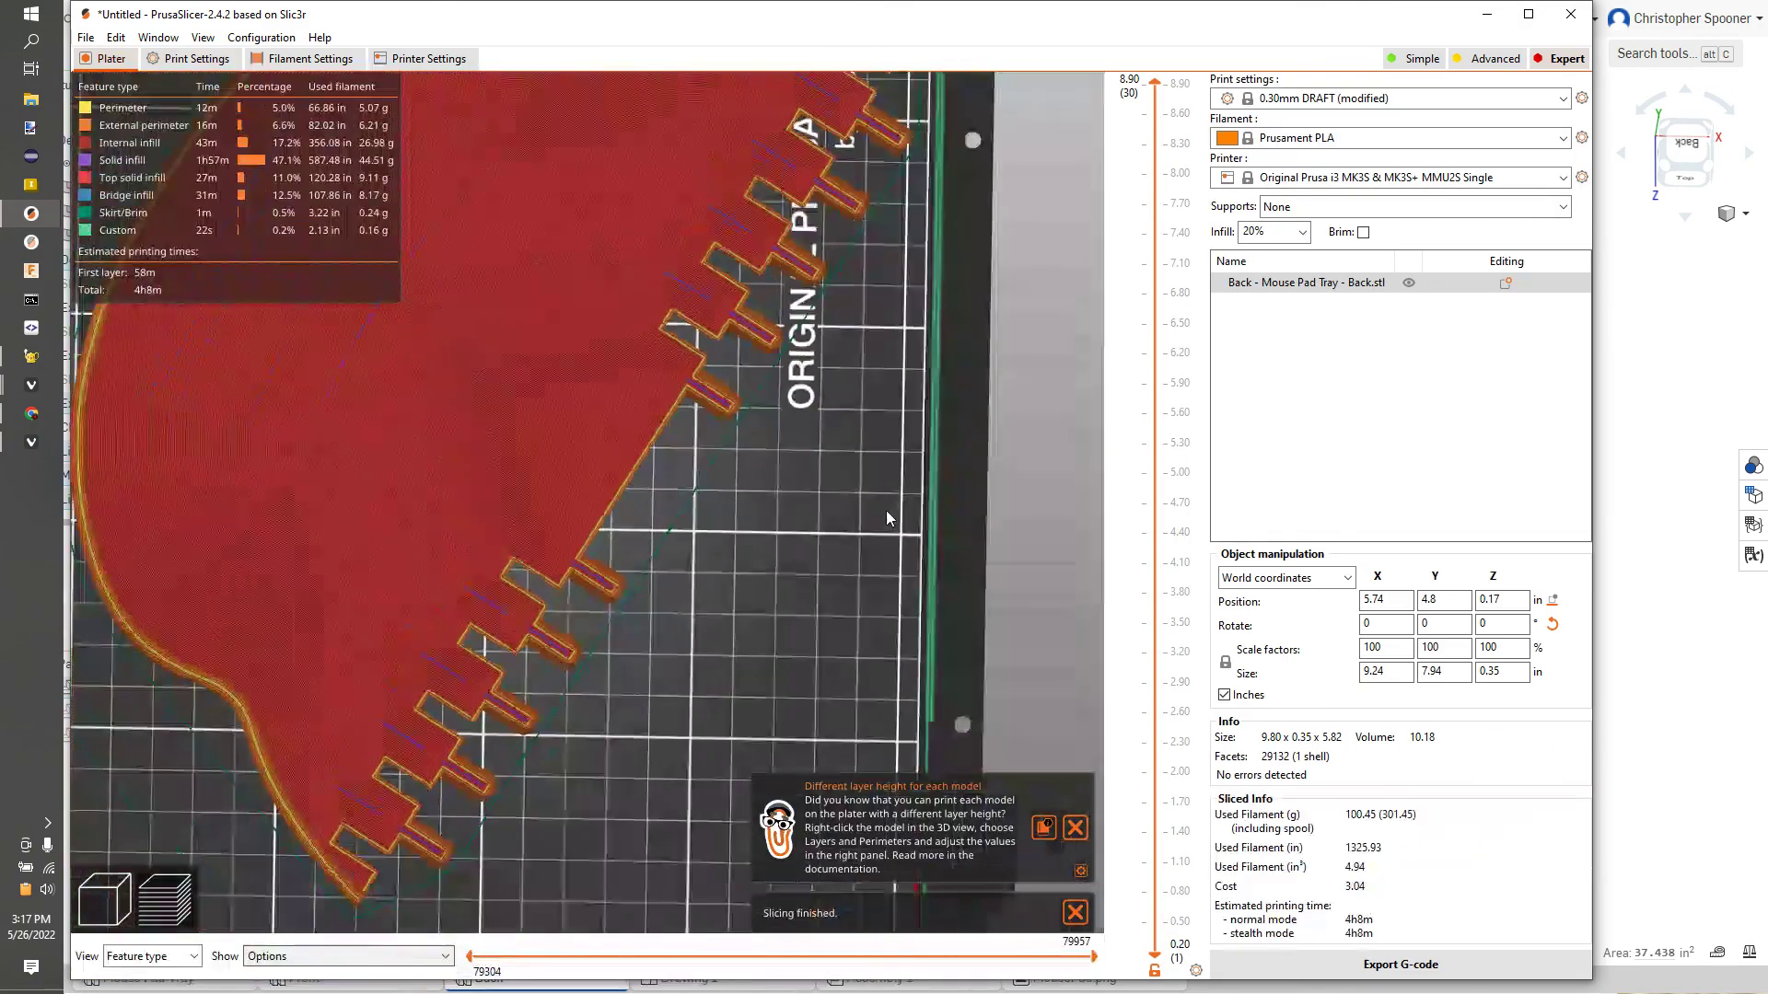
- Switch to the tray front's PrusaSlicer window, set its top fill pattern to Concentric, and return to its resliced preview
key("alt+Tab")
left_click(785, 466)
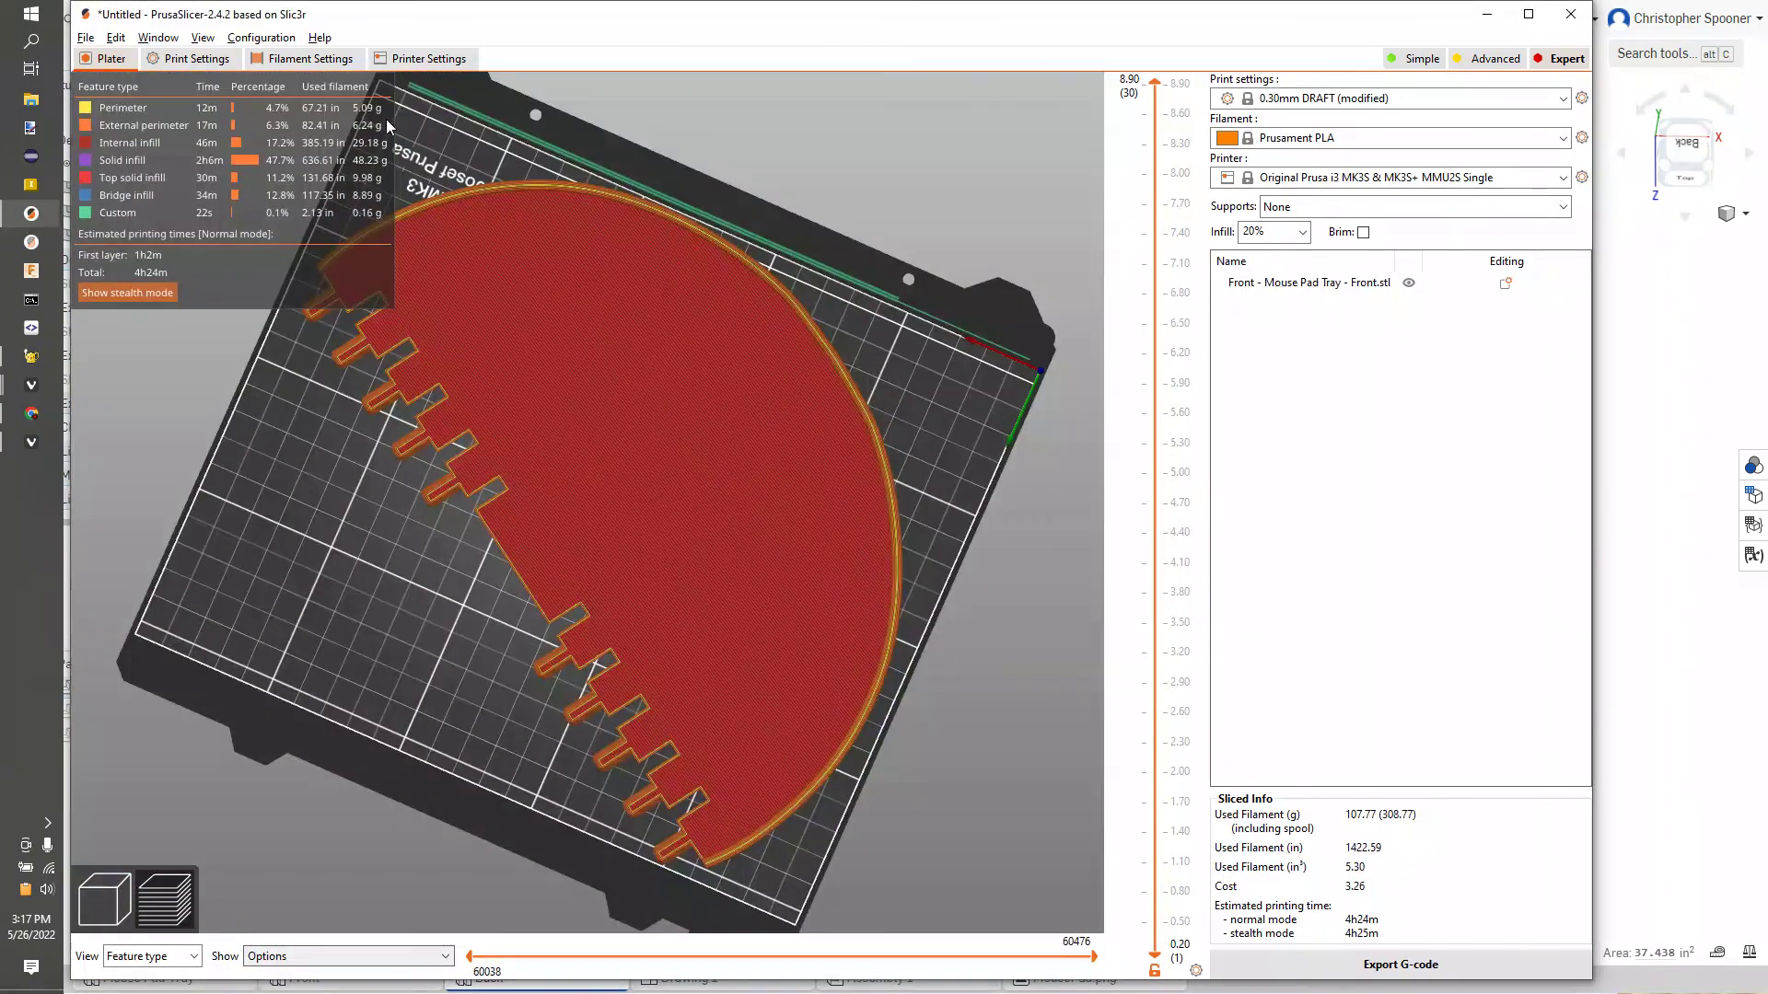
left_click(151, 57)
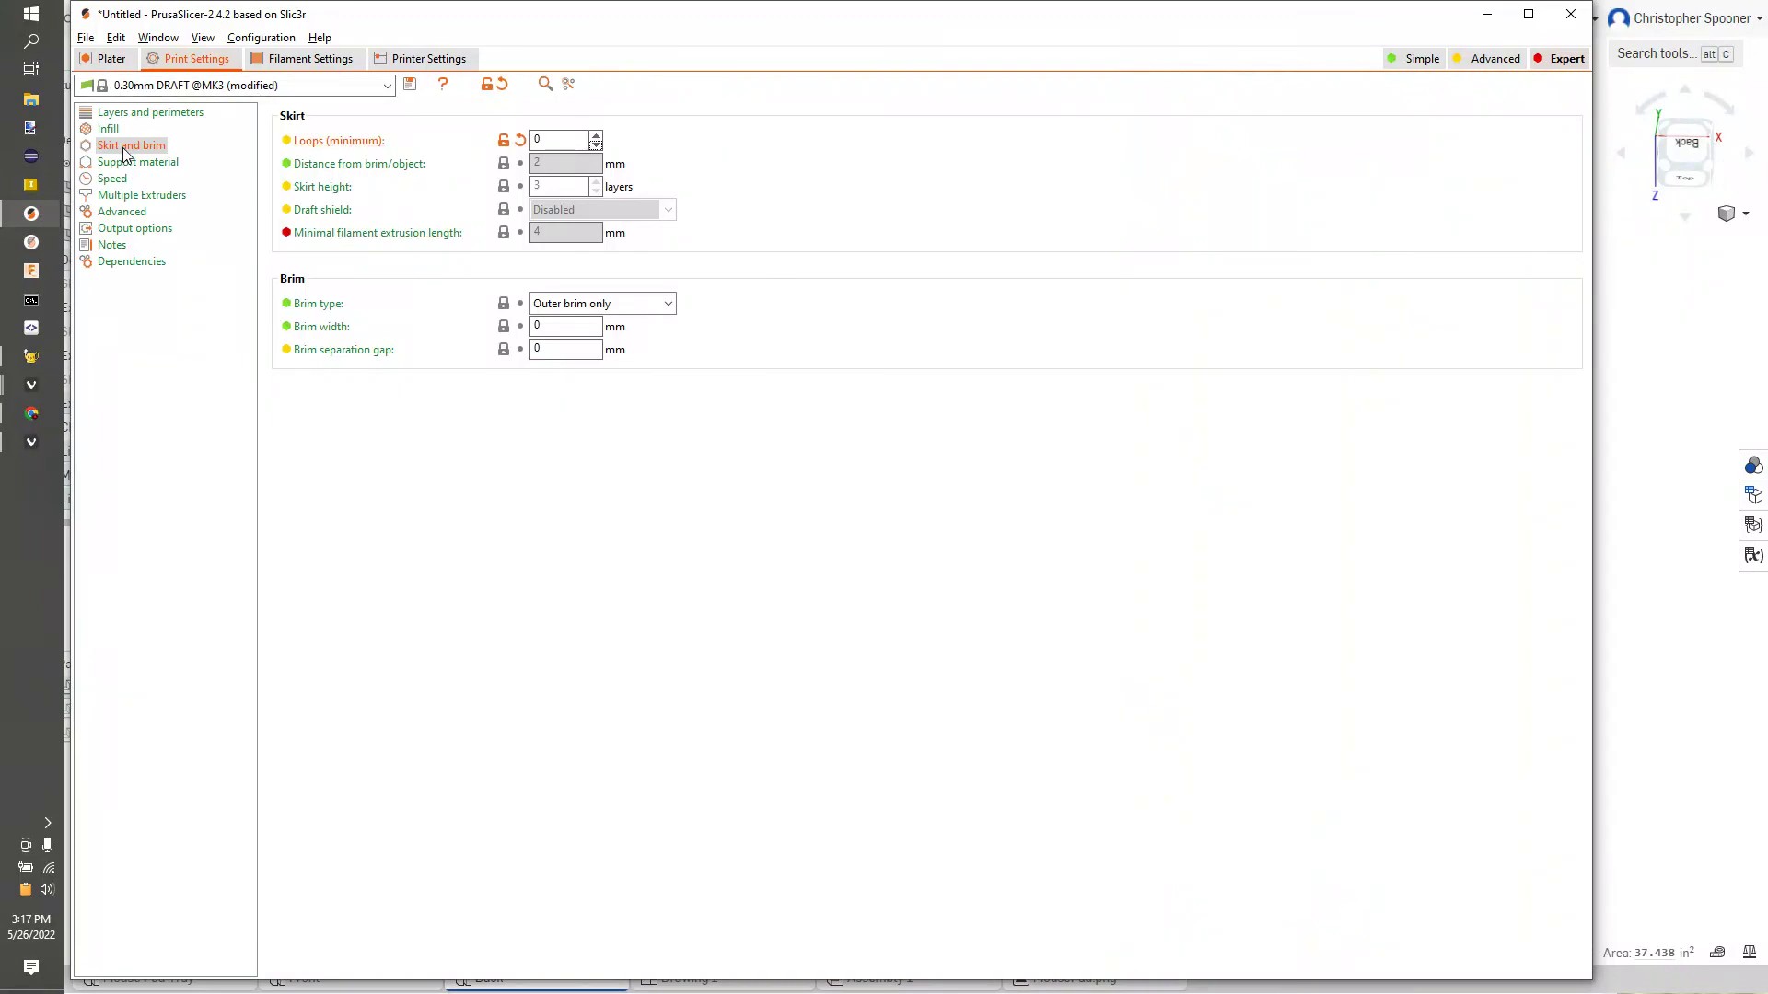
left_click(566, 232)
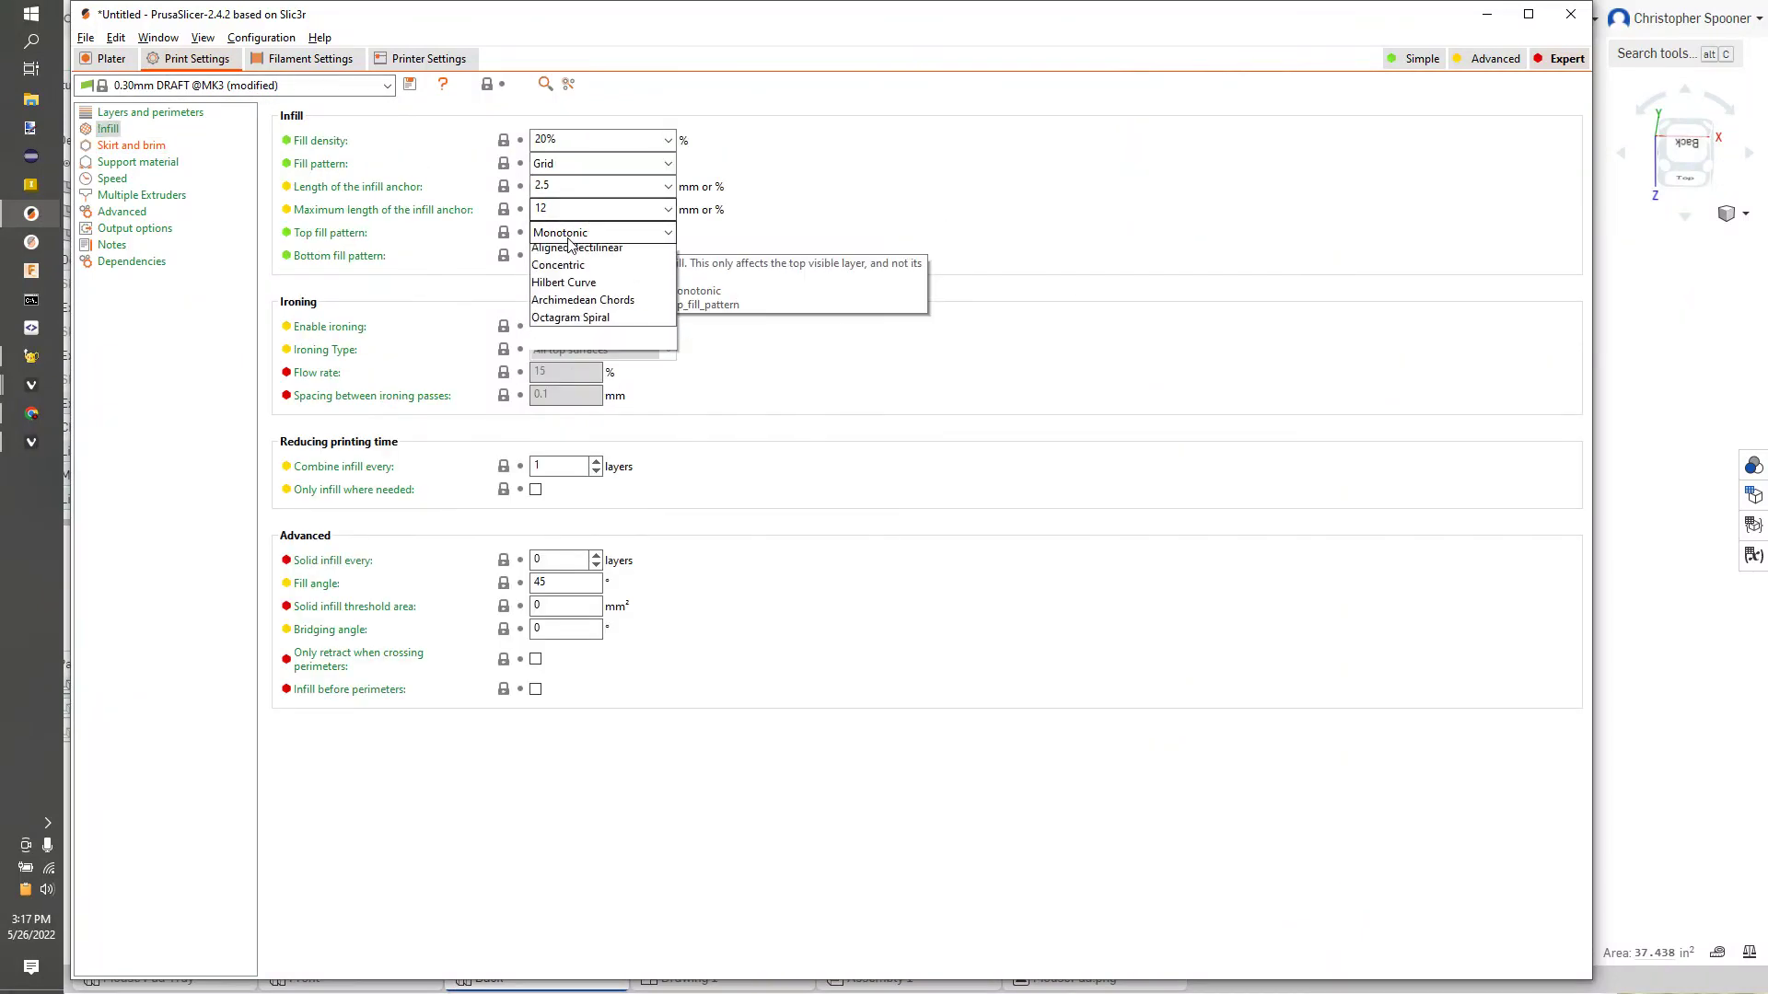
left_click(580, 309)
left_click(108, 58)
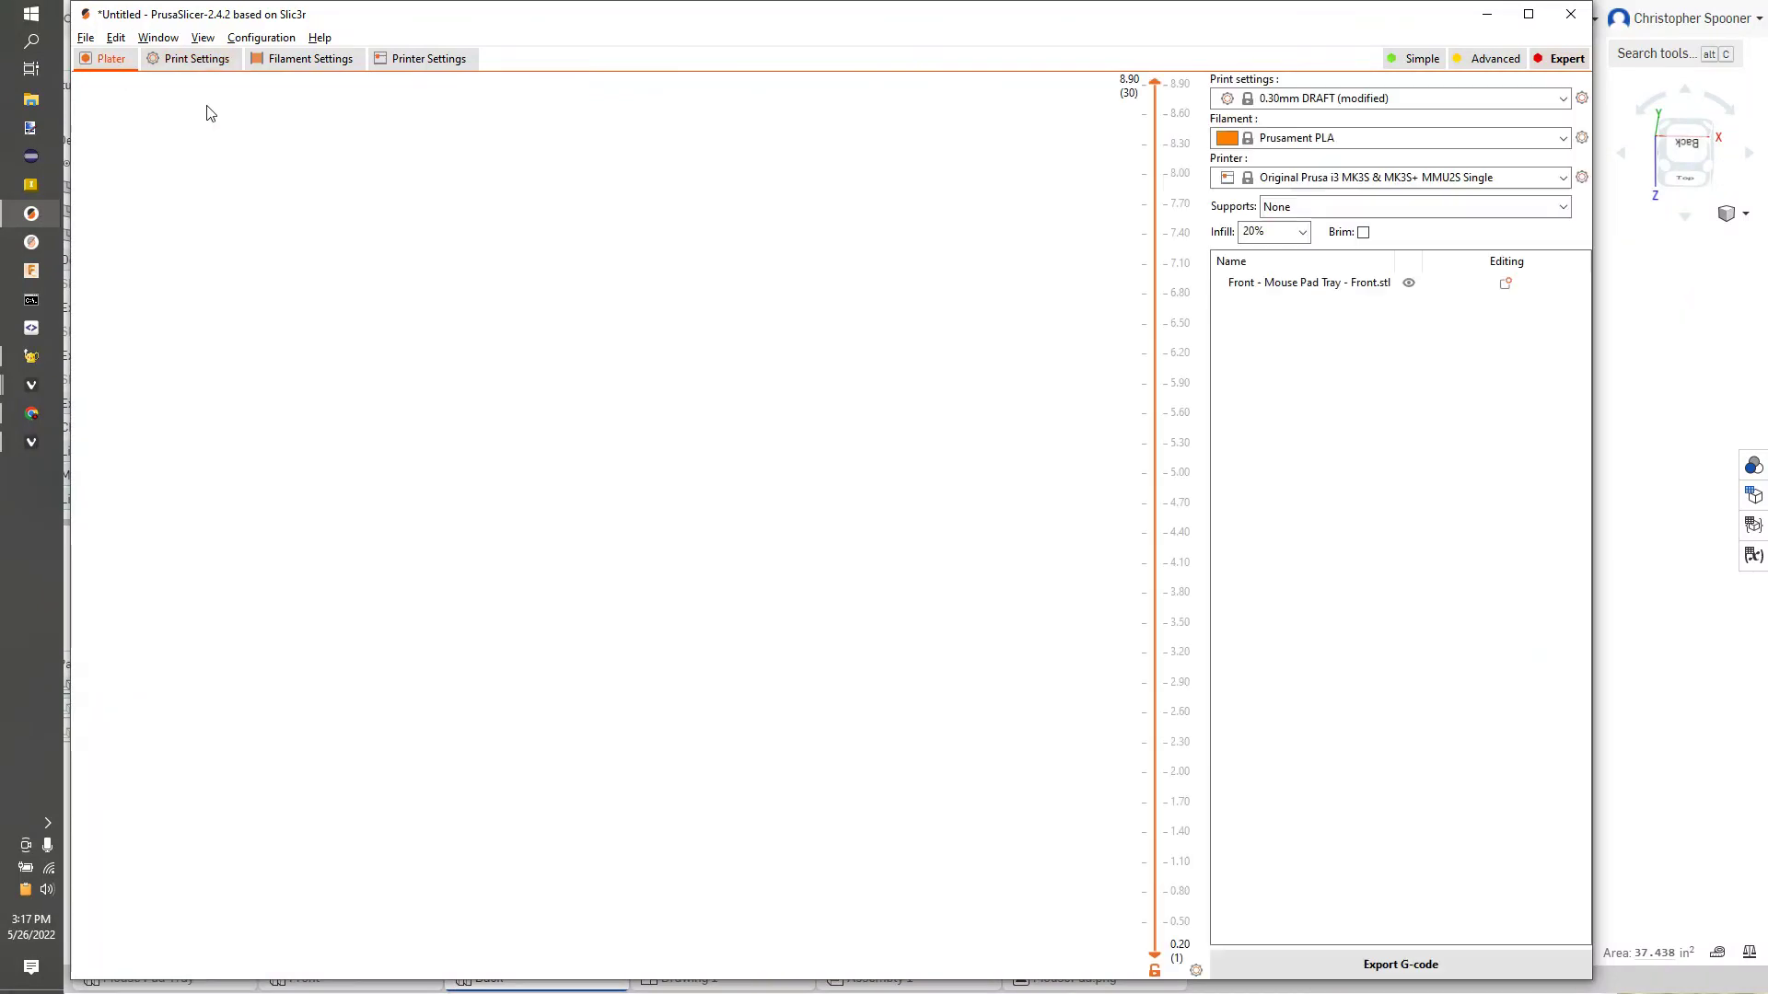
scroll(755, 448, "down", 3)
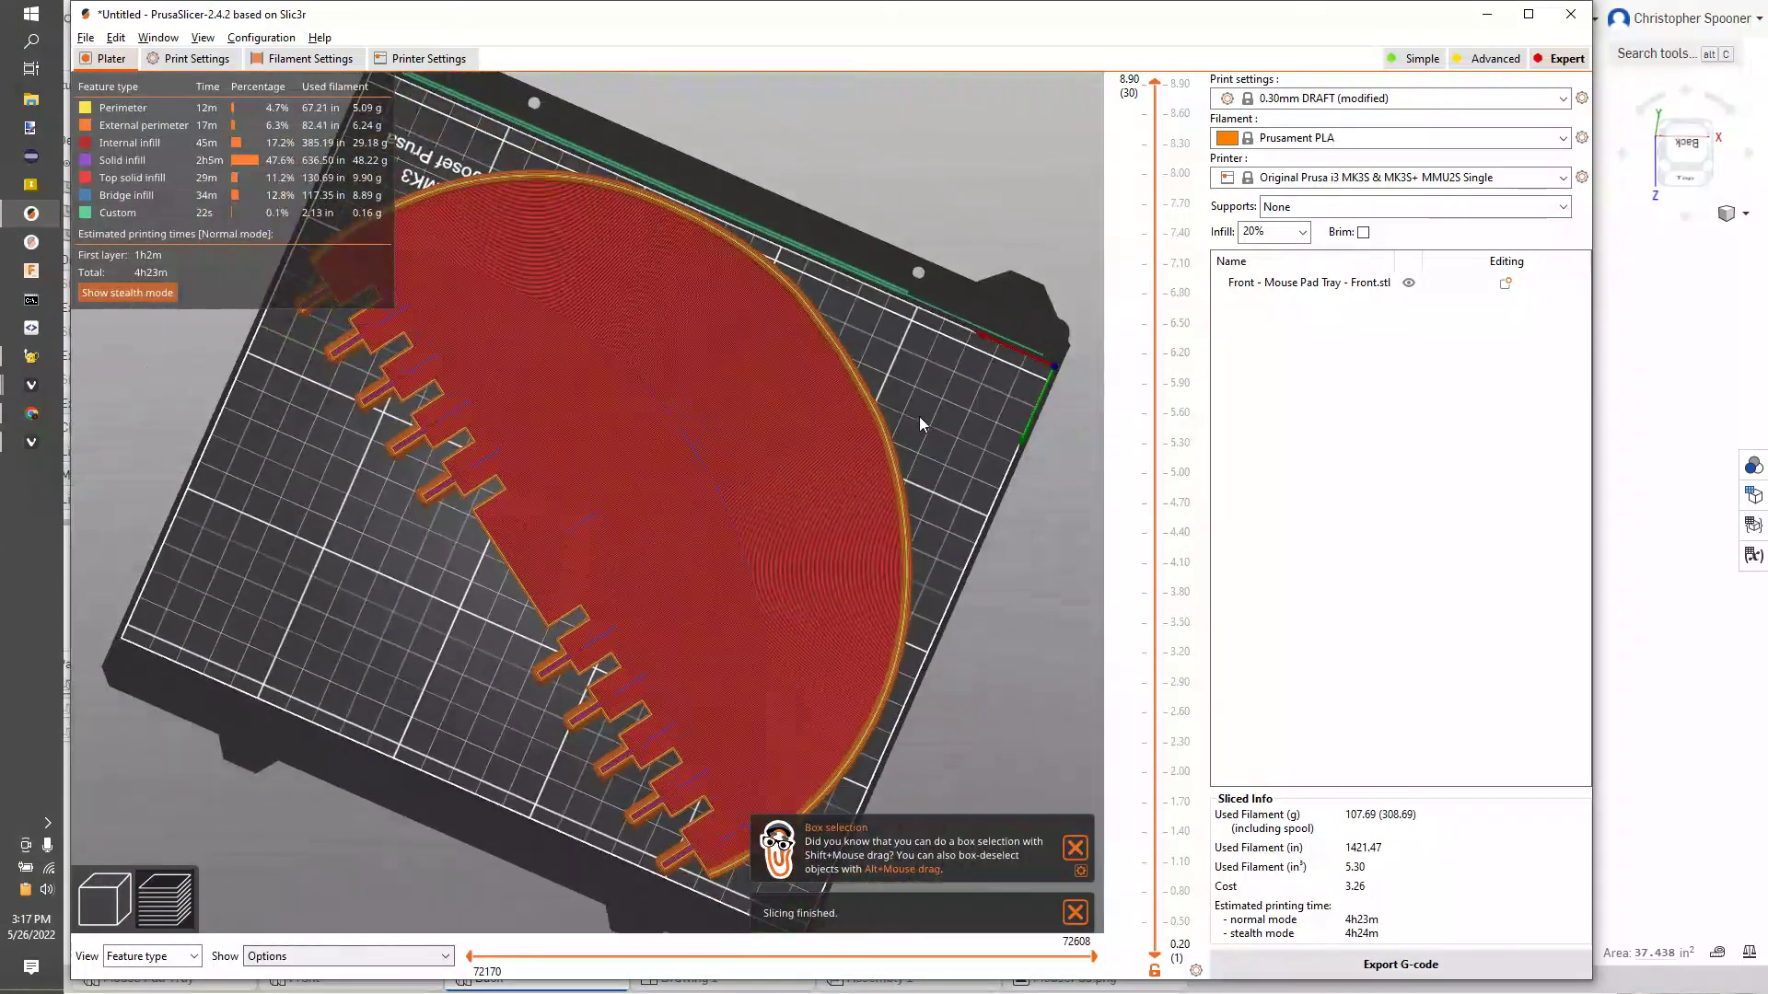
- Switch to Onshape, open Assembly 1, and insert all parts from the Front and Back part studios
key("alt+Tab")
key("alt+Tab")
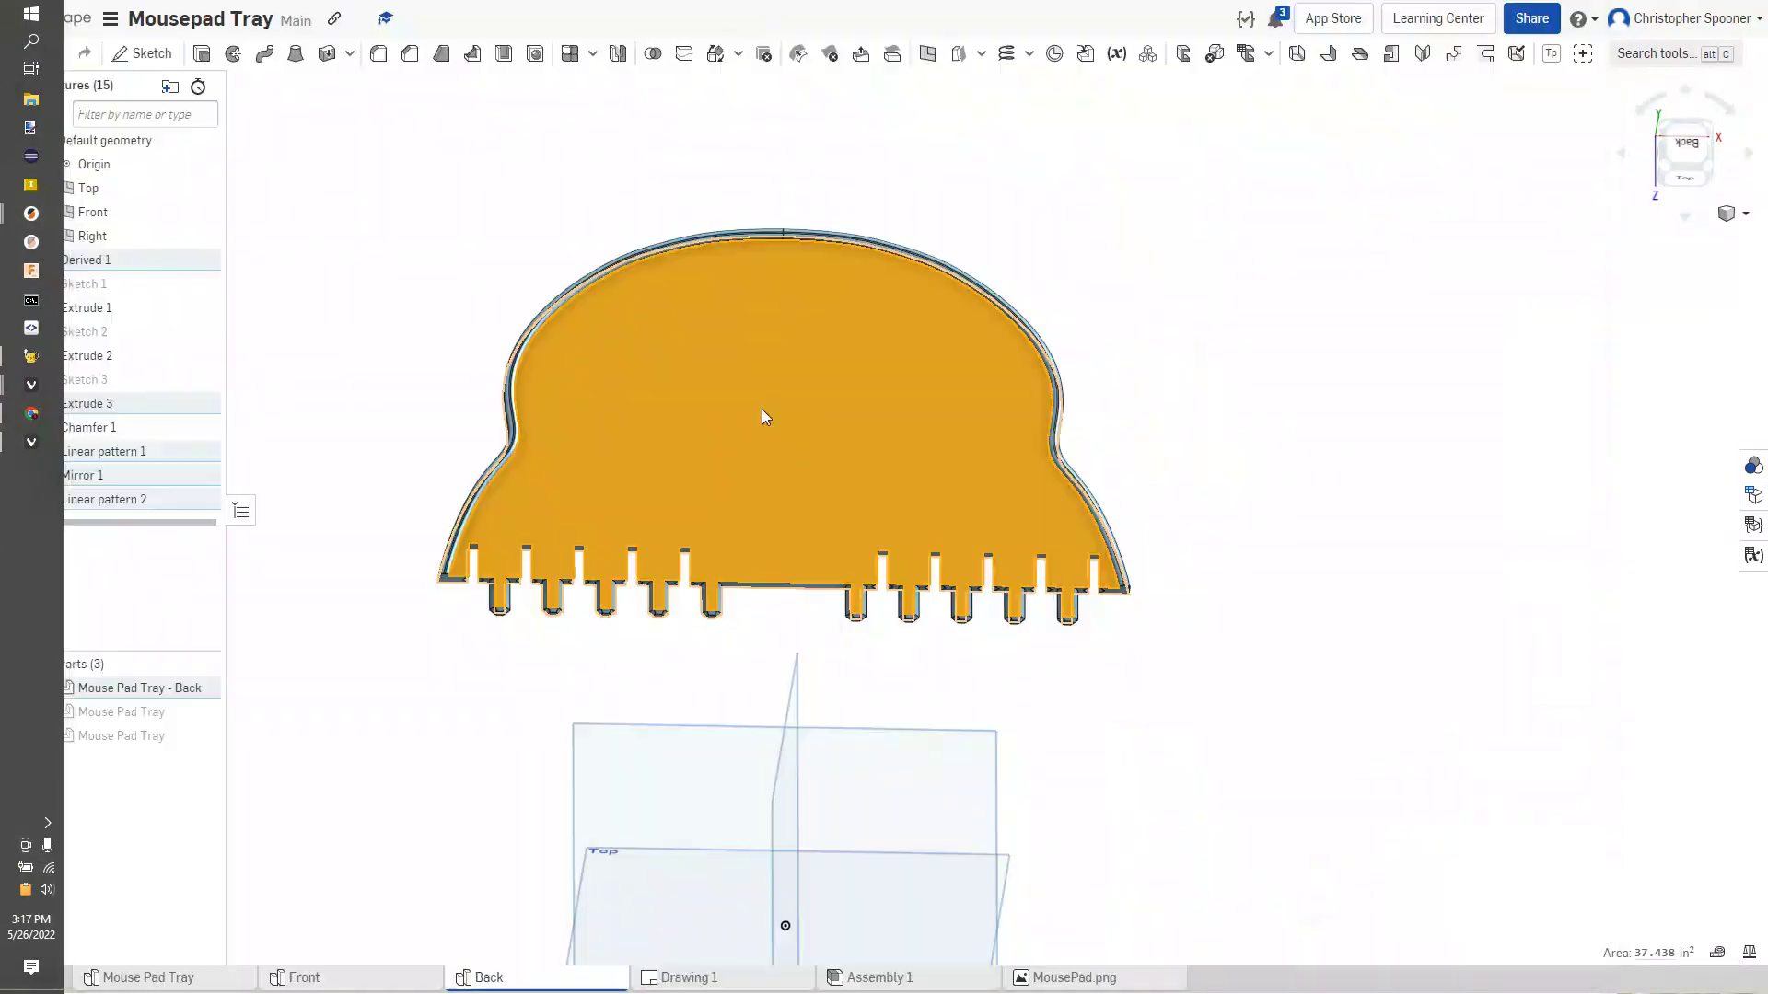
left_click(870, 981)
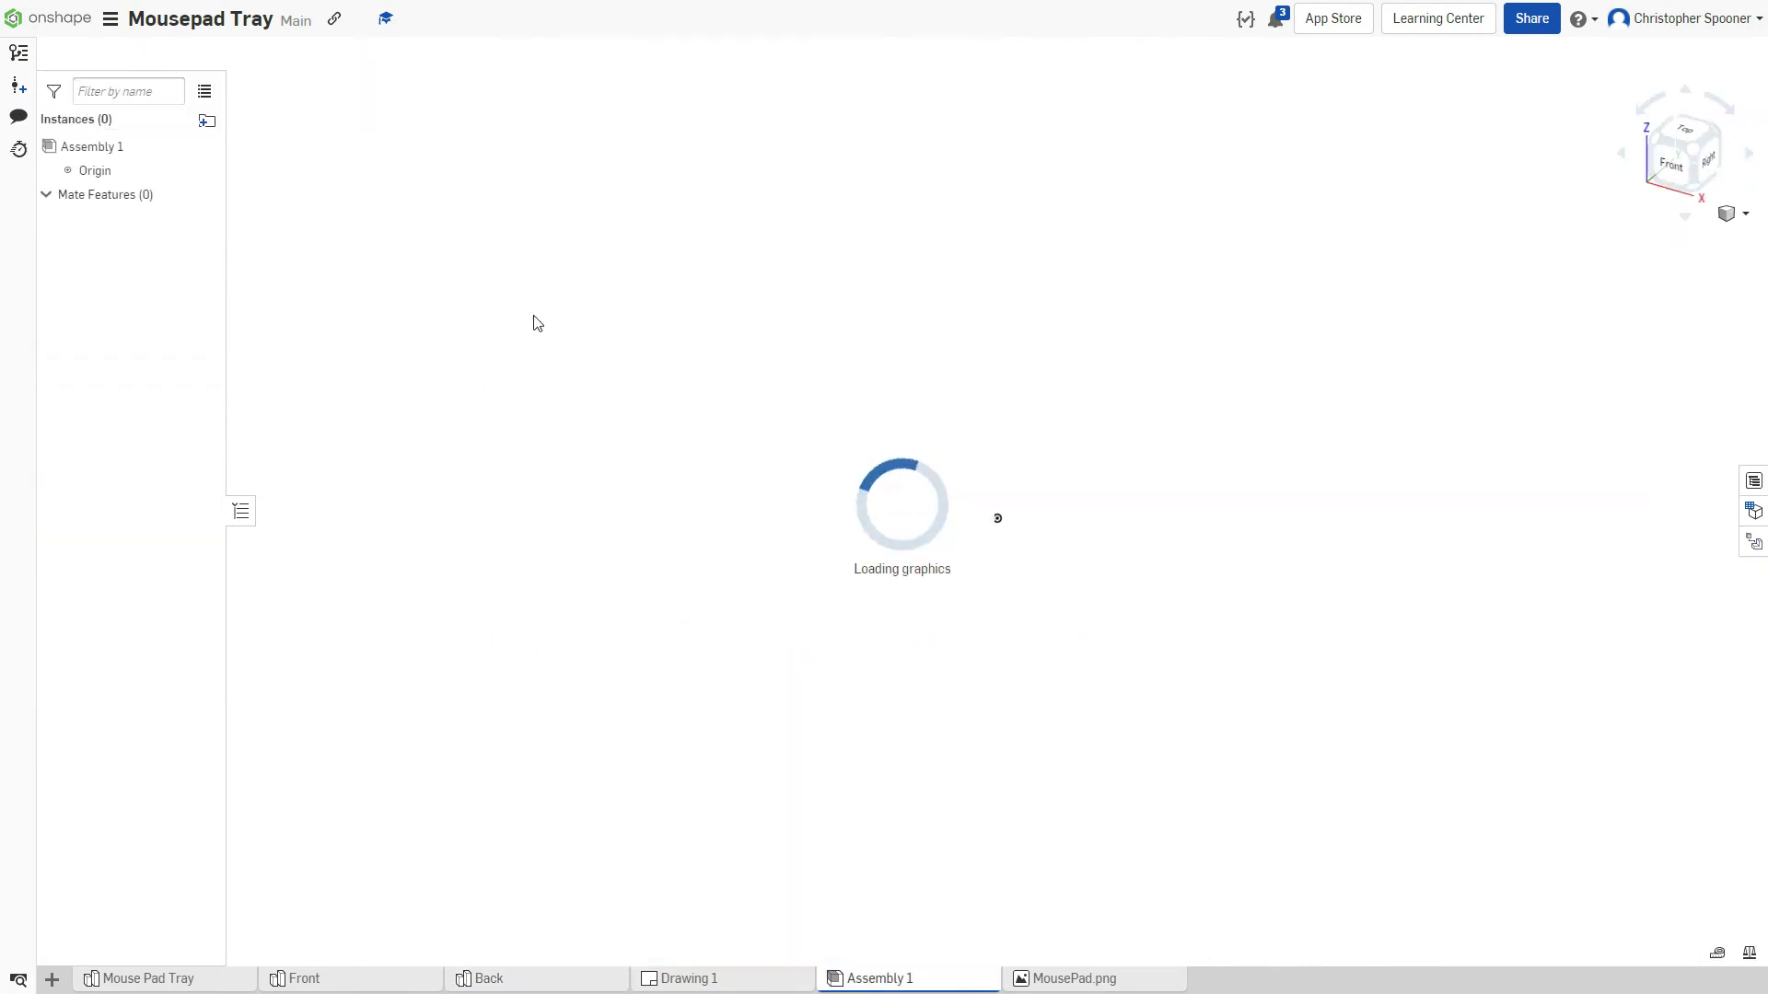
left_click(166, 55)
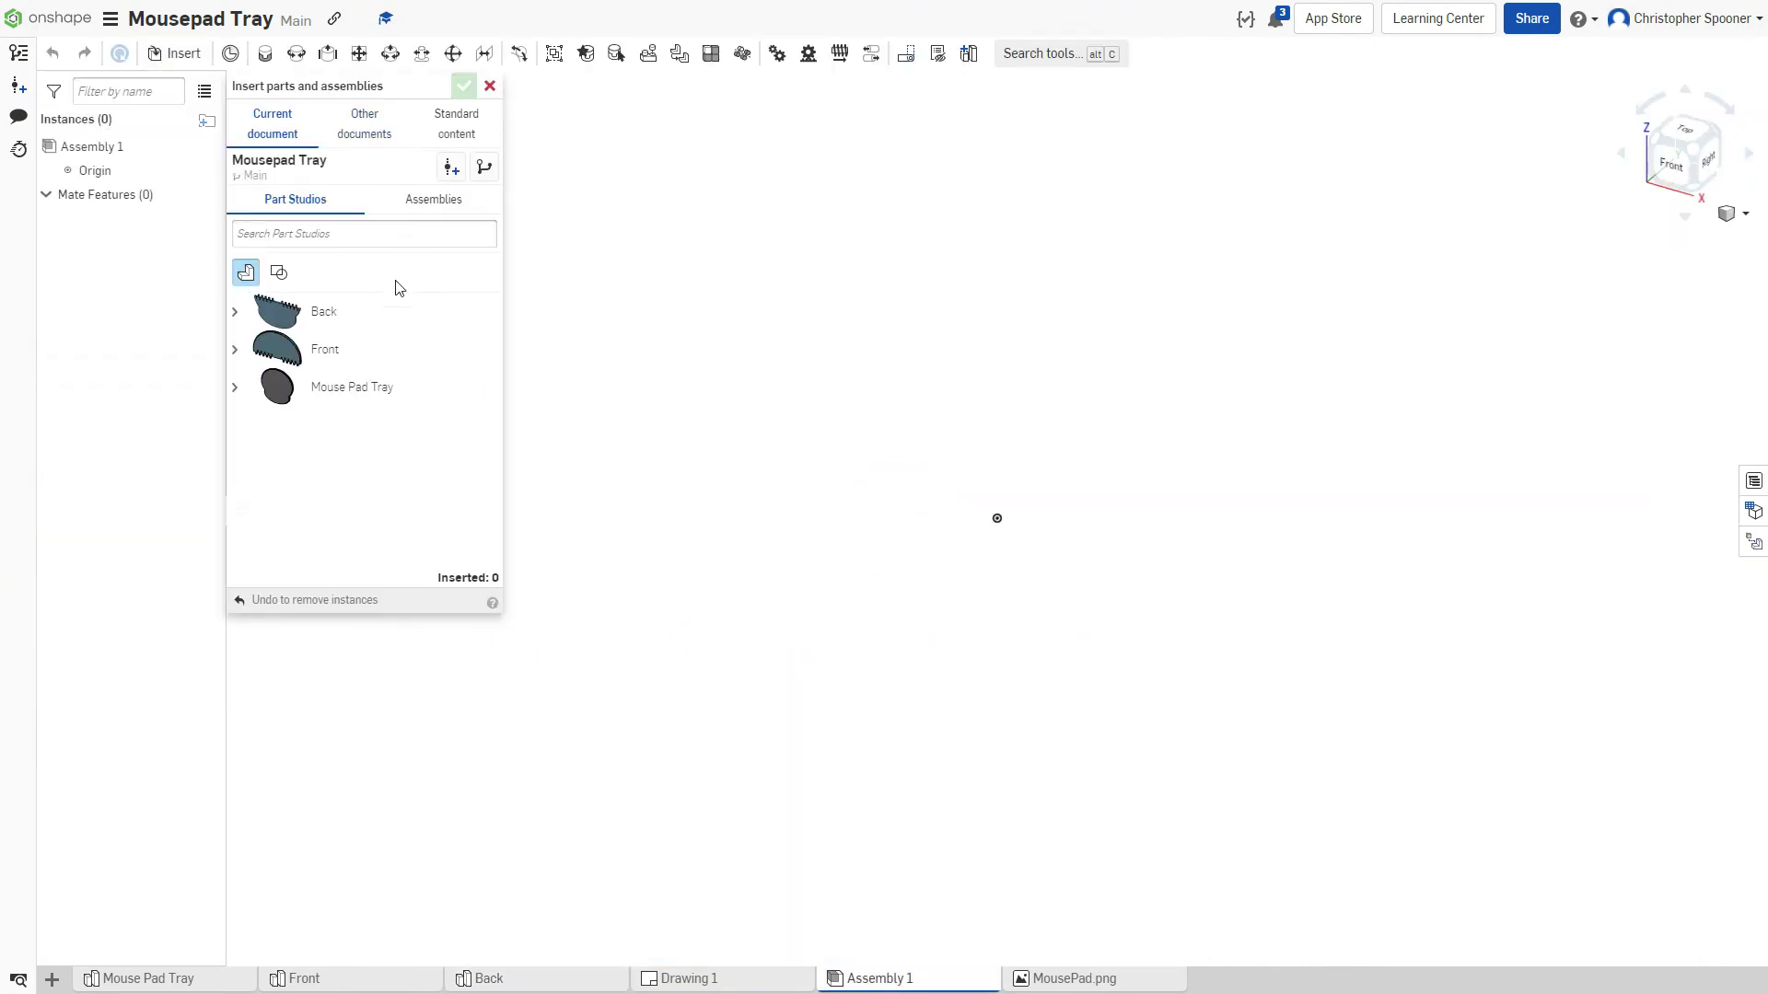
left_click(352, 352)
left_click(359, 310)
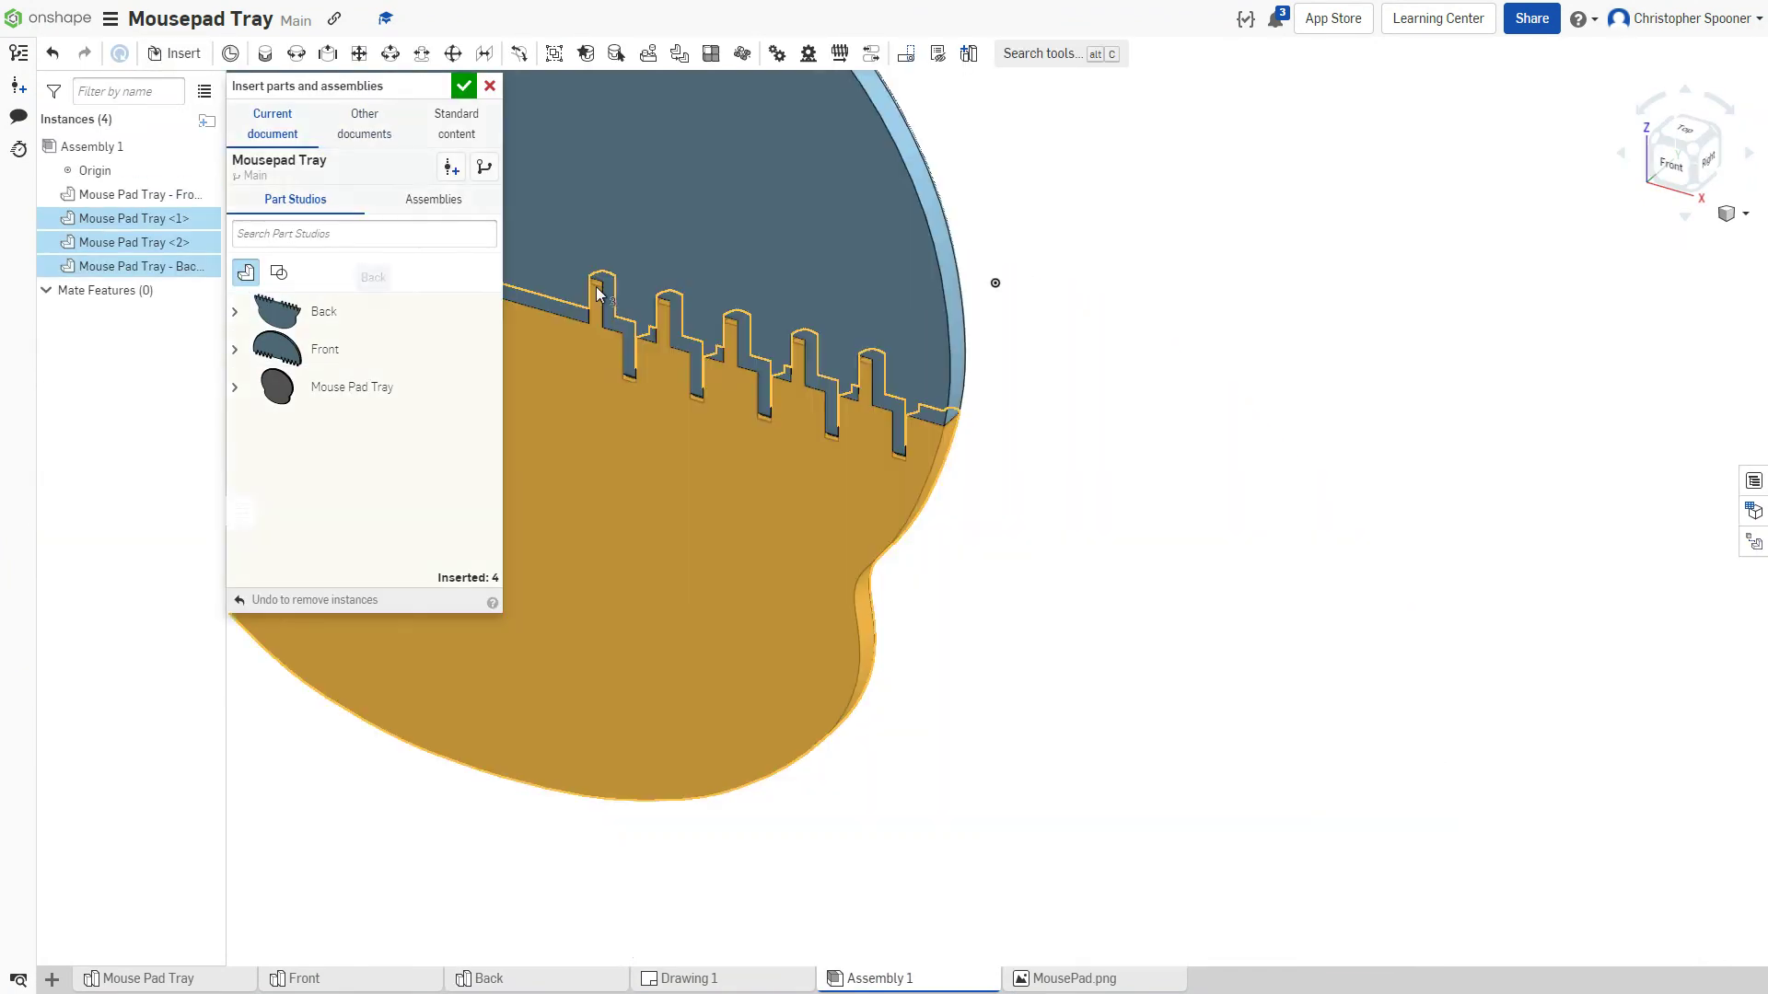
left_click(463, 90)
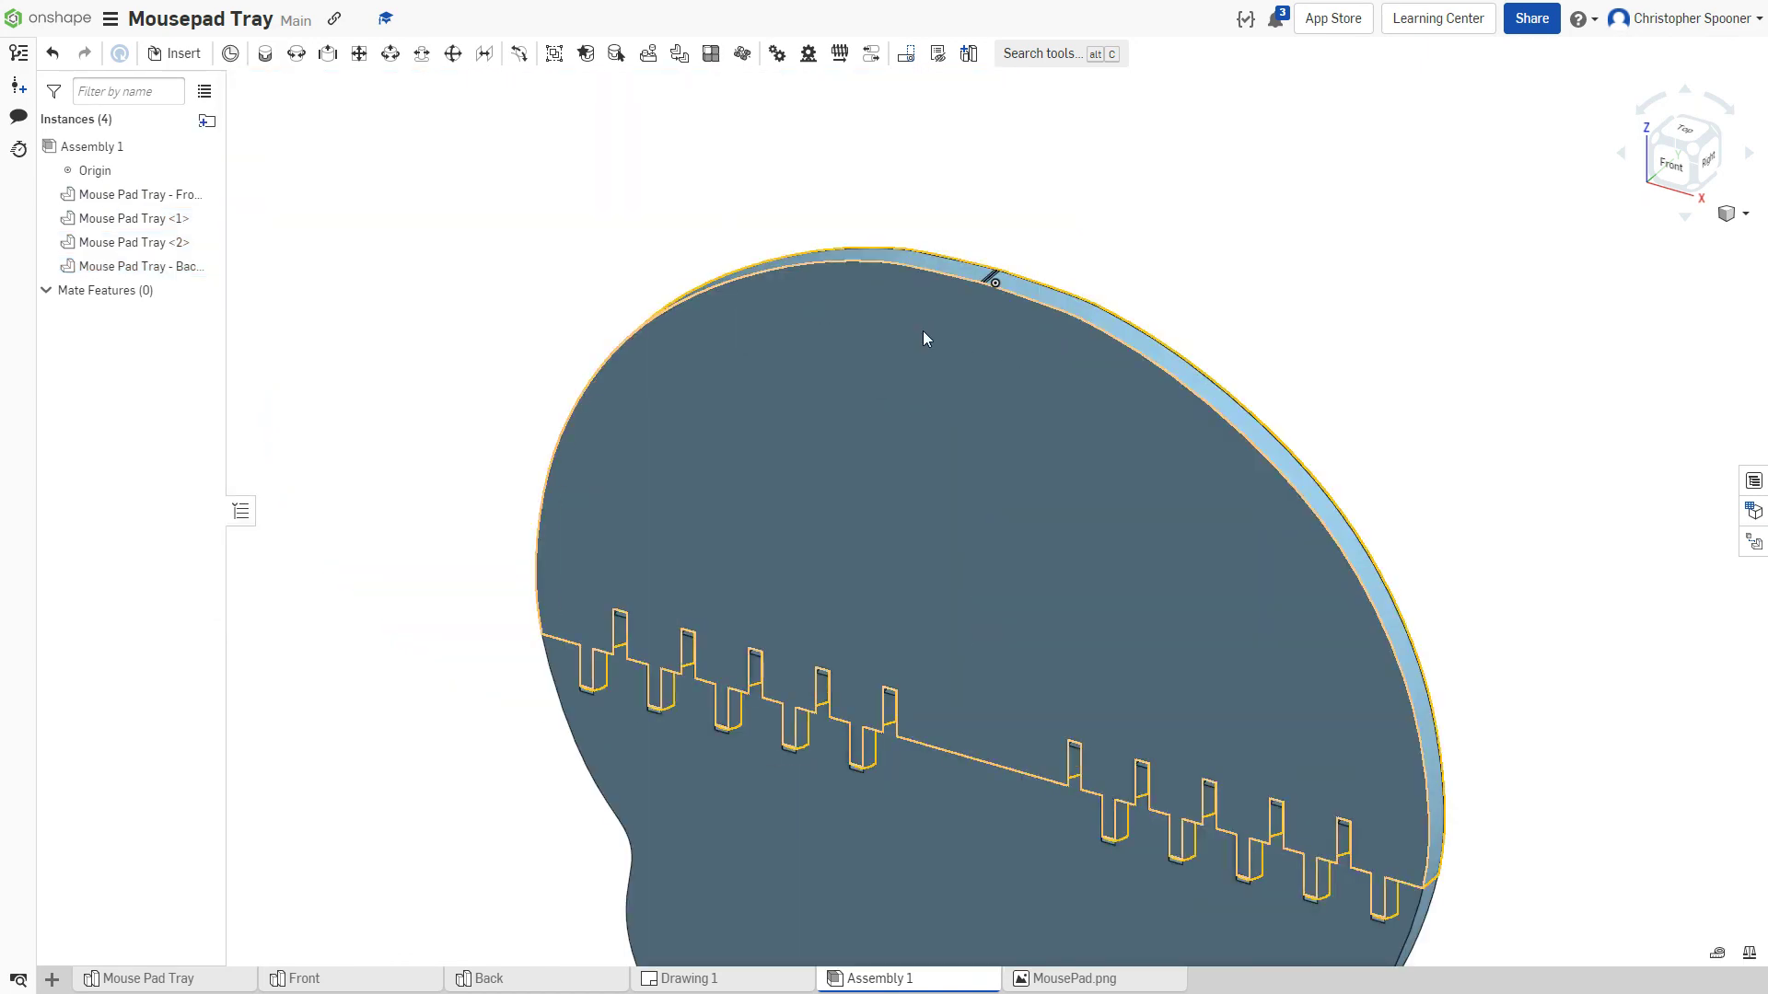
- Pull the tray back away from the tray front to separate the halves along the peg joint
right_click_drag(1313, 251, 842, 448)
left_click_drag(779, 693, 805, 770)
key("ctrl+z")
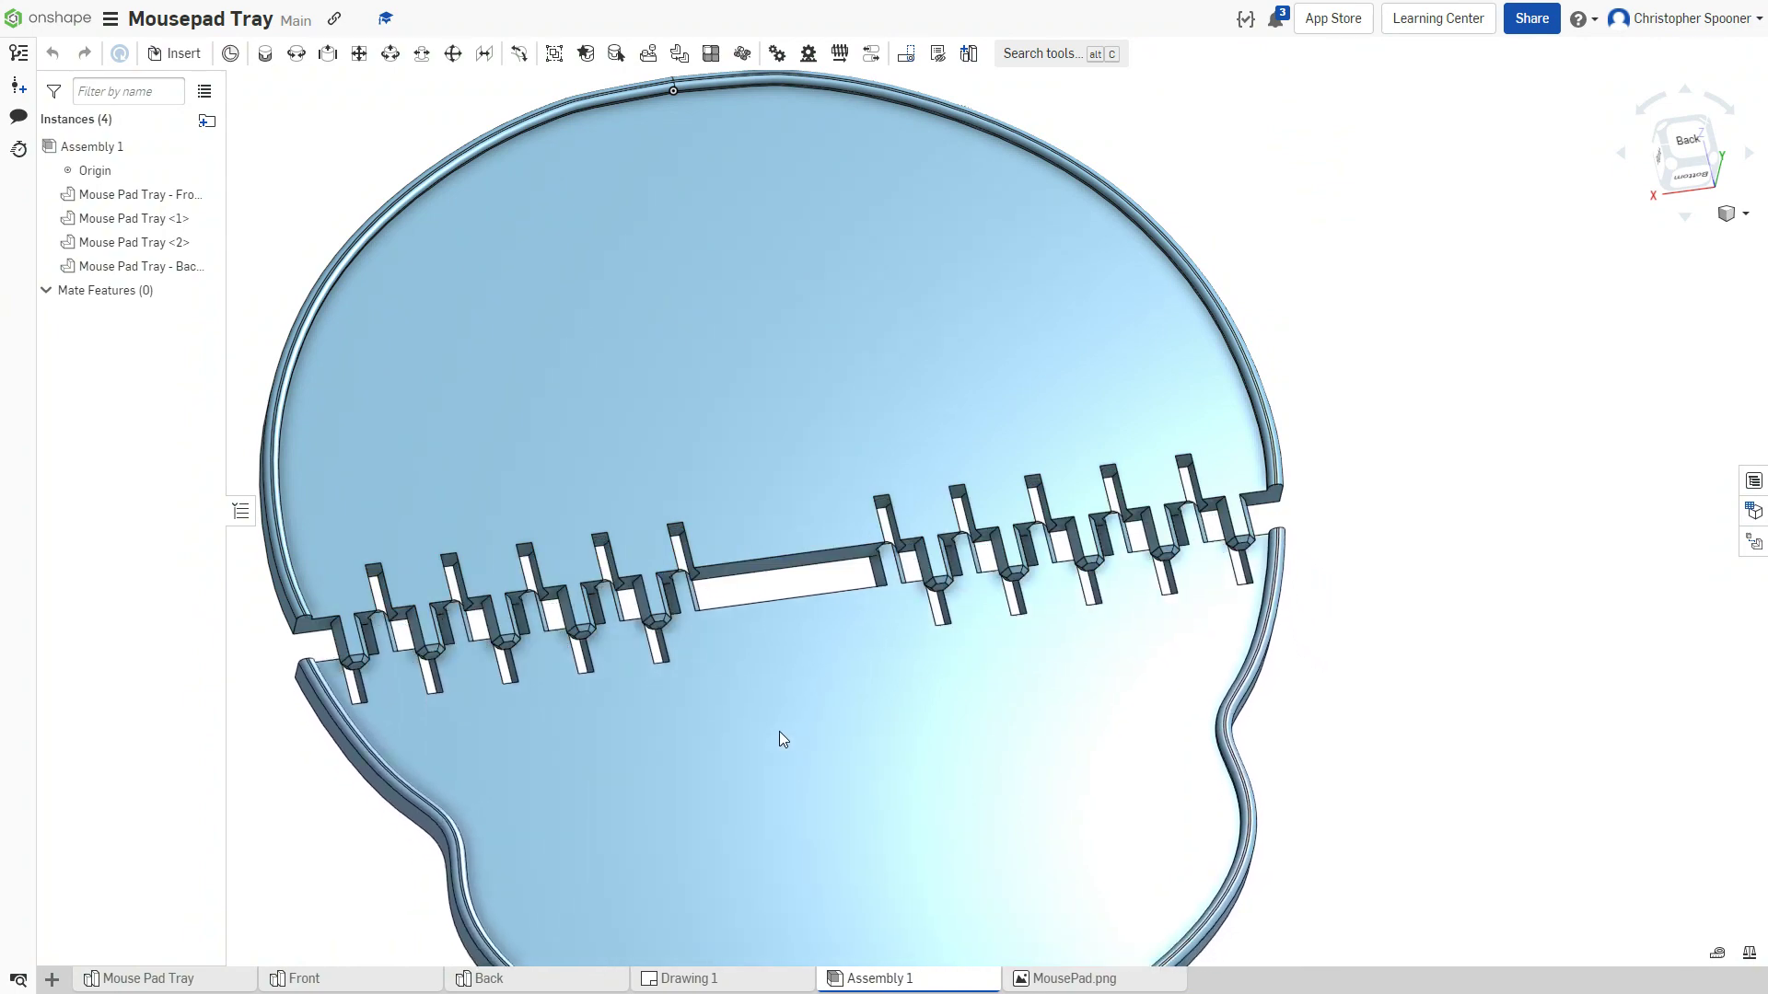
key("ctrl+y")
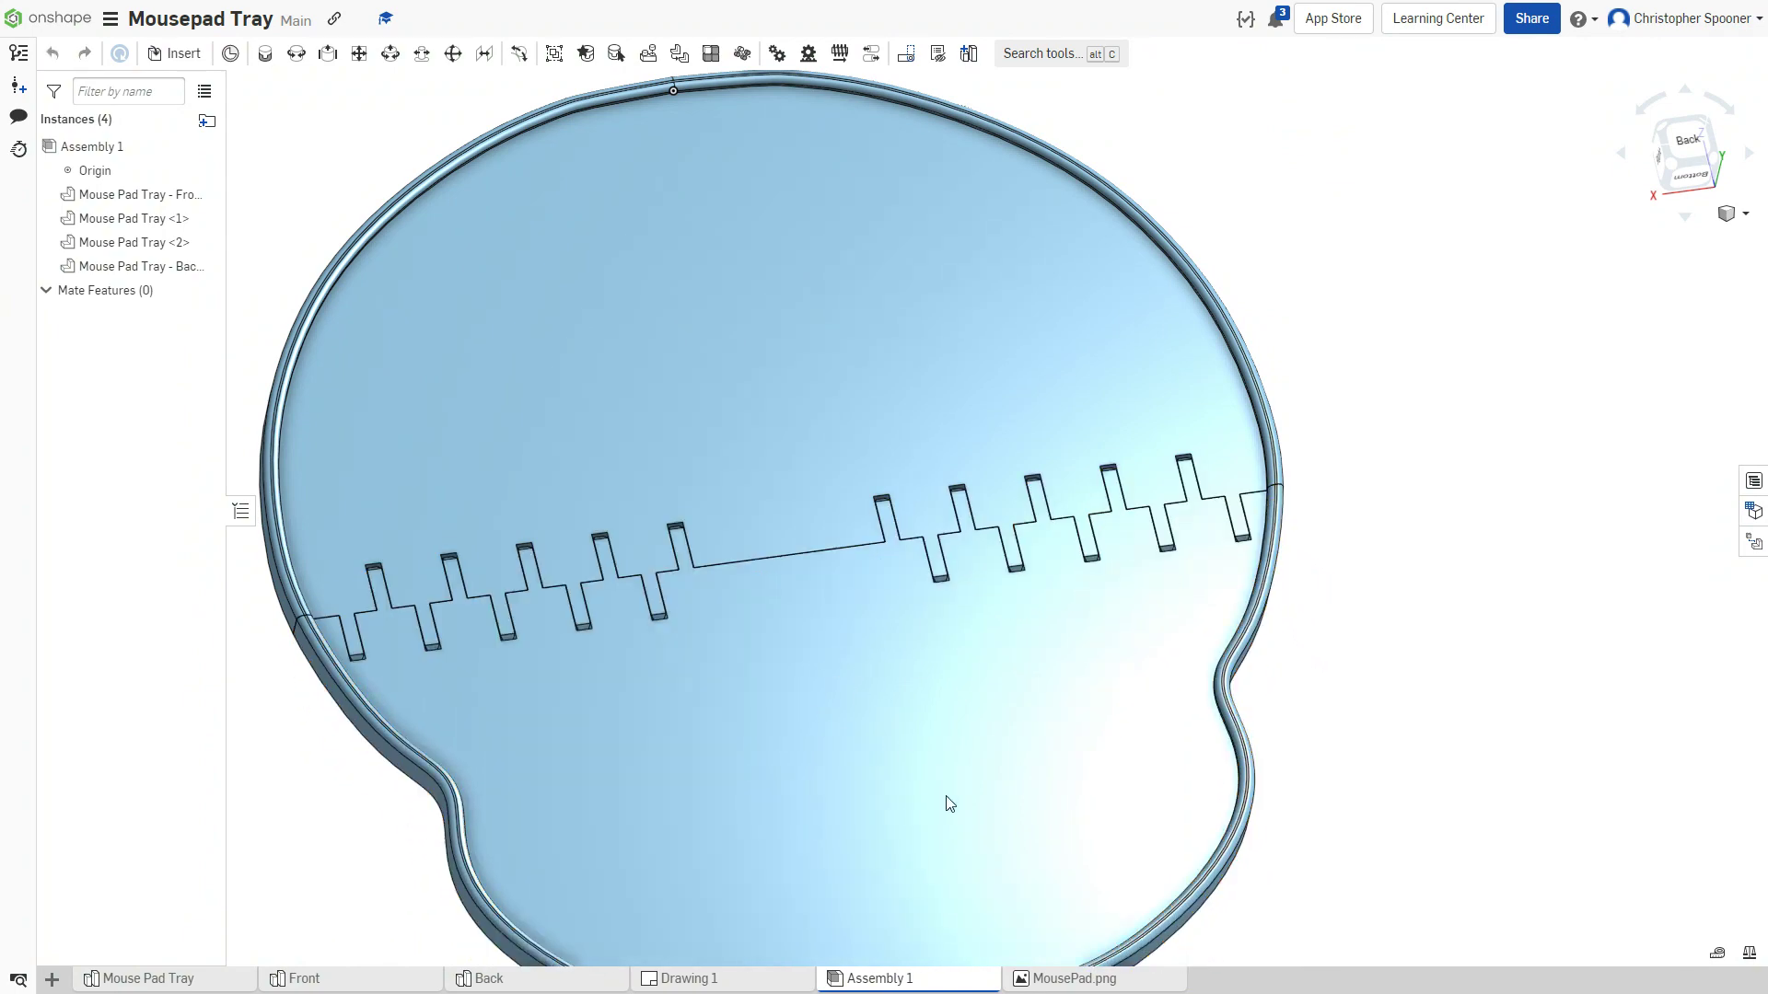
- Add a Fastened mate between the flat middle joining faces of the tray front and tray back
left_click(267, 57)
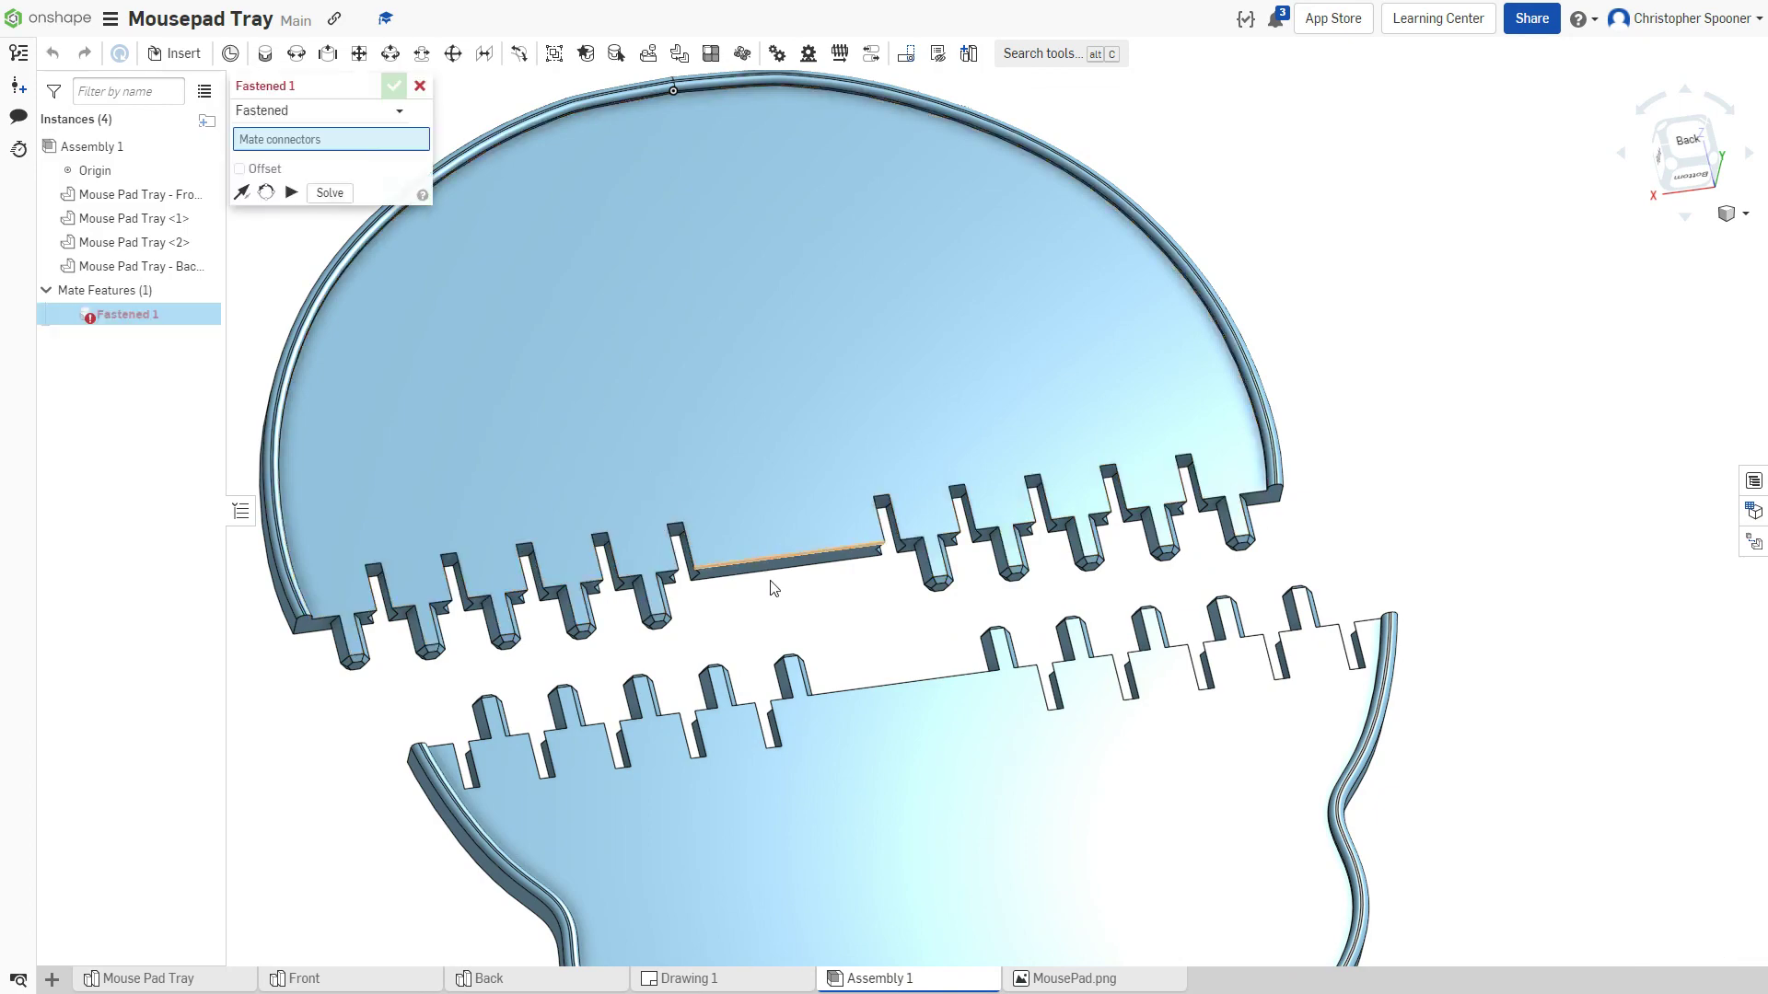
scroll(779, 582, "up", 8)
left_click(808, 530)
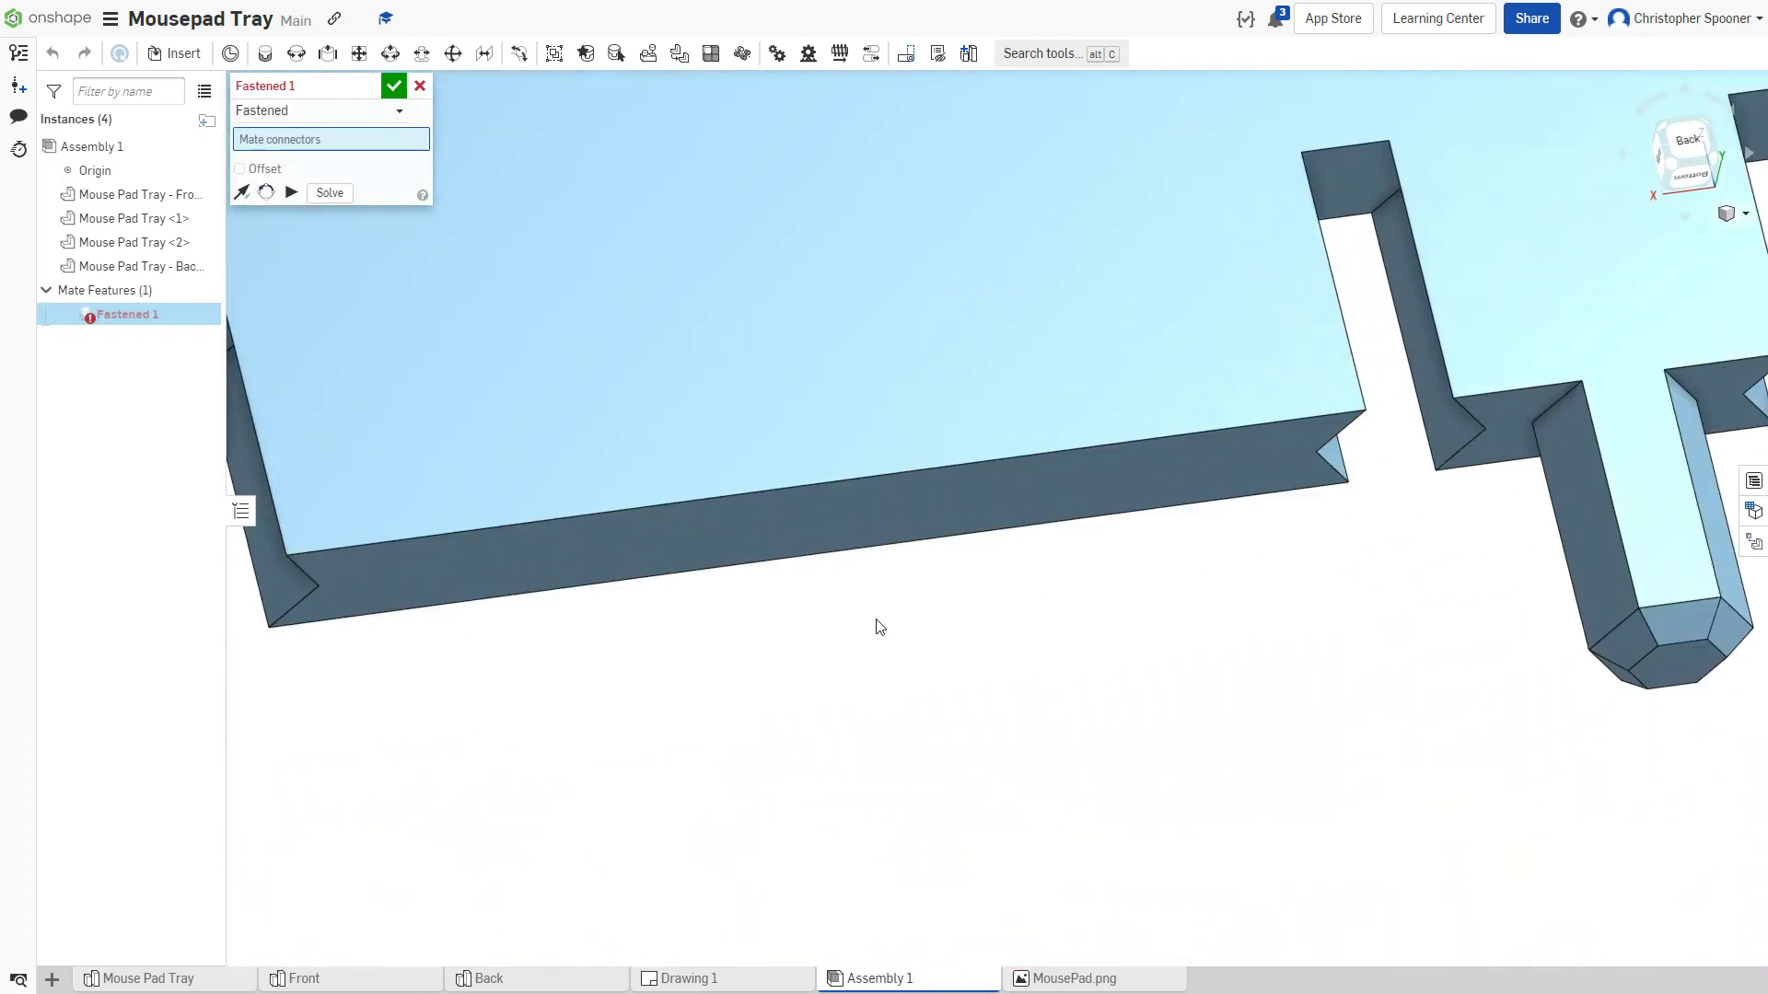
scroll(879, 630, "down", 8)
right_click_drag(893, 665, 958, 738)
scroll(955, 718, "up", 5)
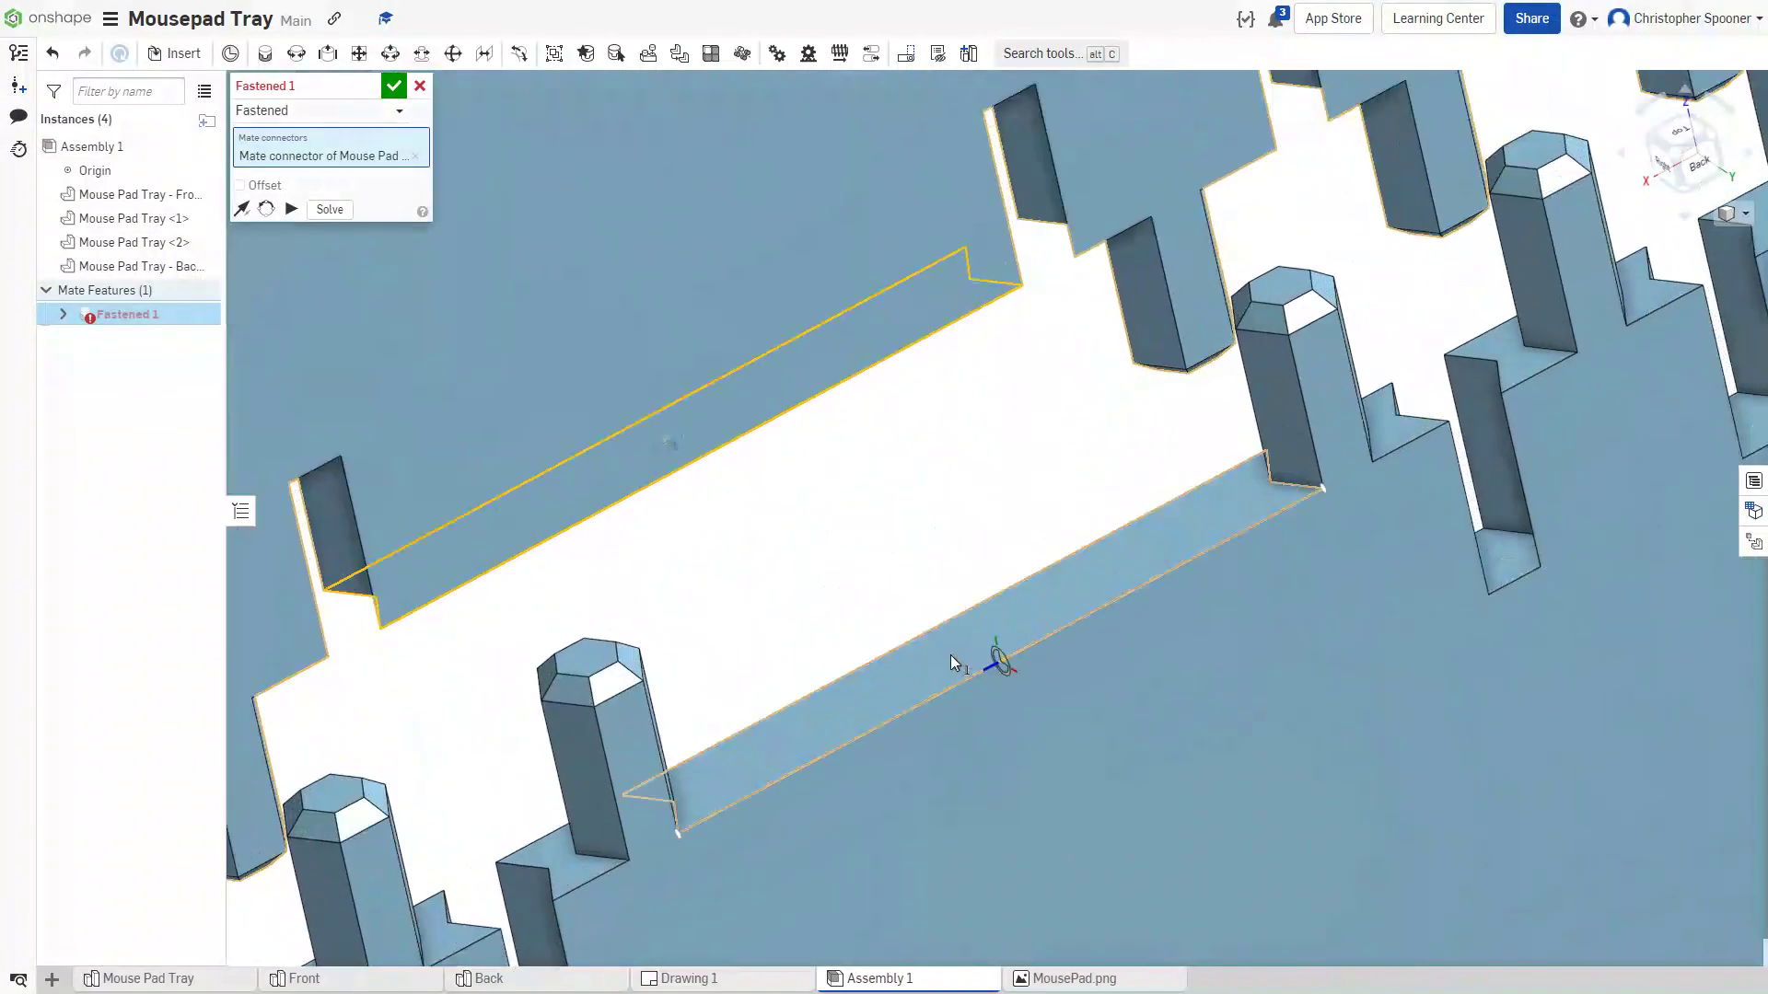
left_click(888, 607)
scroll(825, 578, "down", 6)
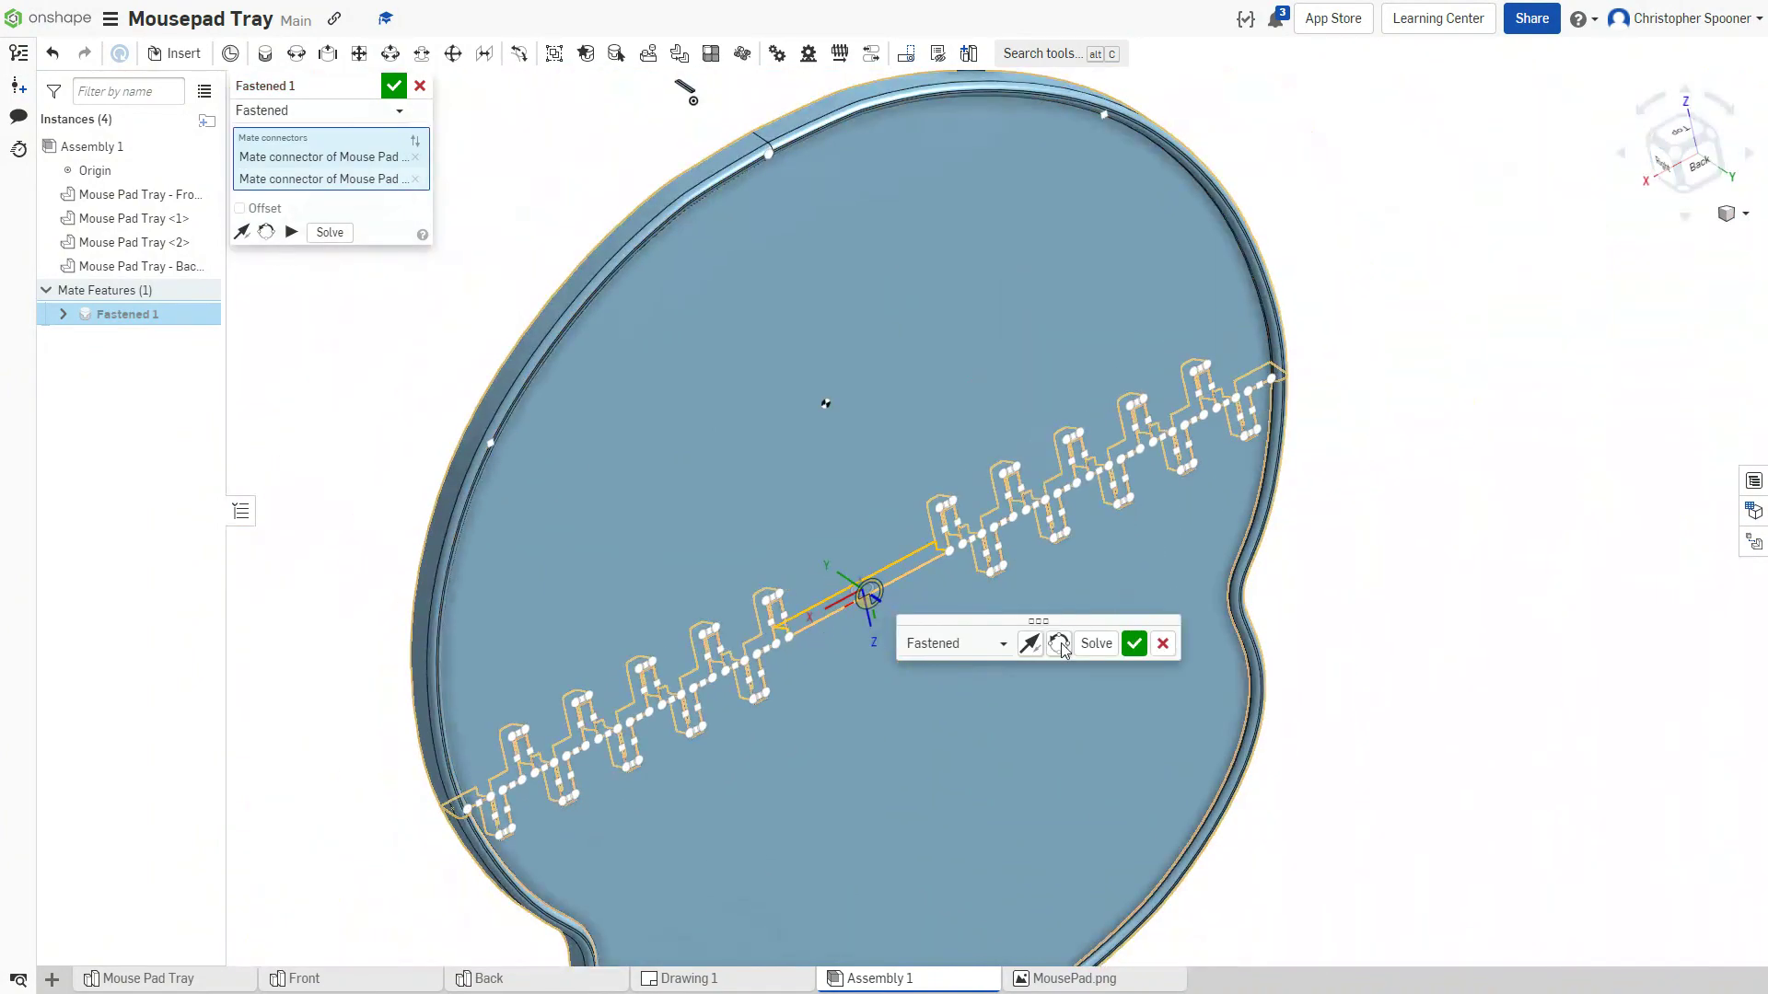
left_click(1134, 643)
- Examine the fit of the pegs and sockets along the joint and the overall shape of the assembled tray
right_click_drag(1567, 626, 1480, 570)
scroll(1121, 638, "up", 5)
scroll(1123, 589, "down", 3)
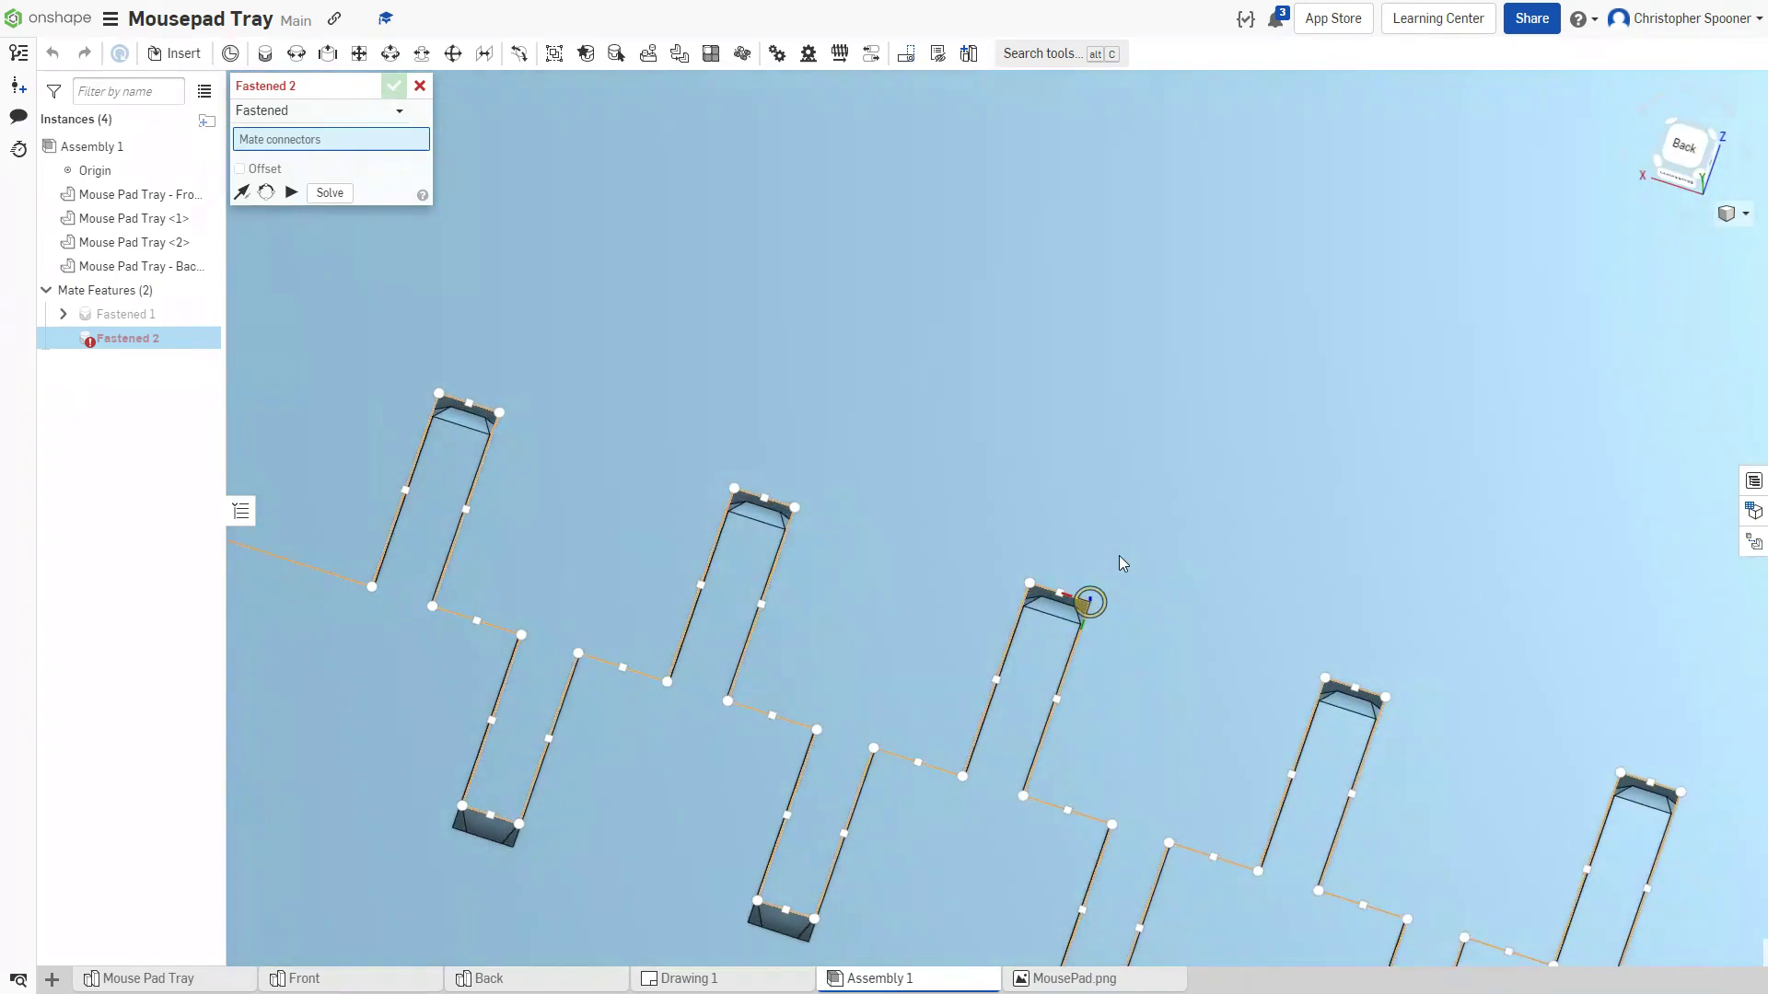
scroll(1116, 564, "down", 4)
scroll(1117, 562, "down", 3)
right_click_drag(1333, 482, 1368, 211)
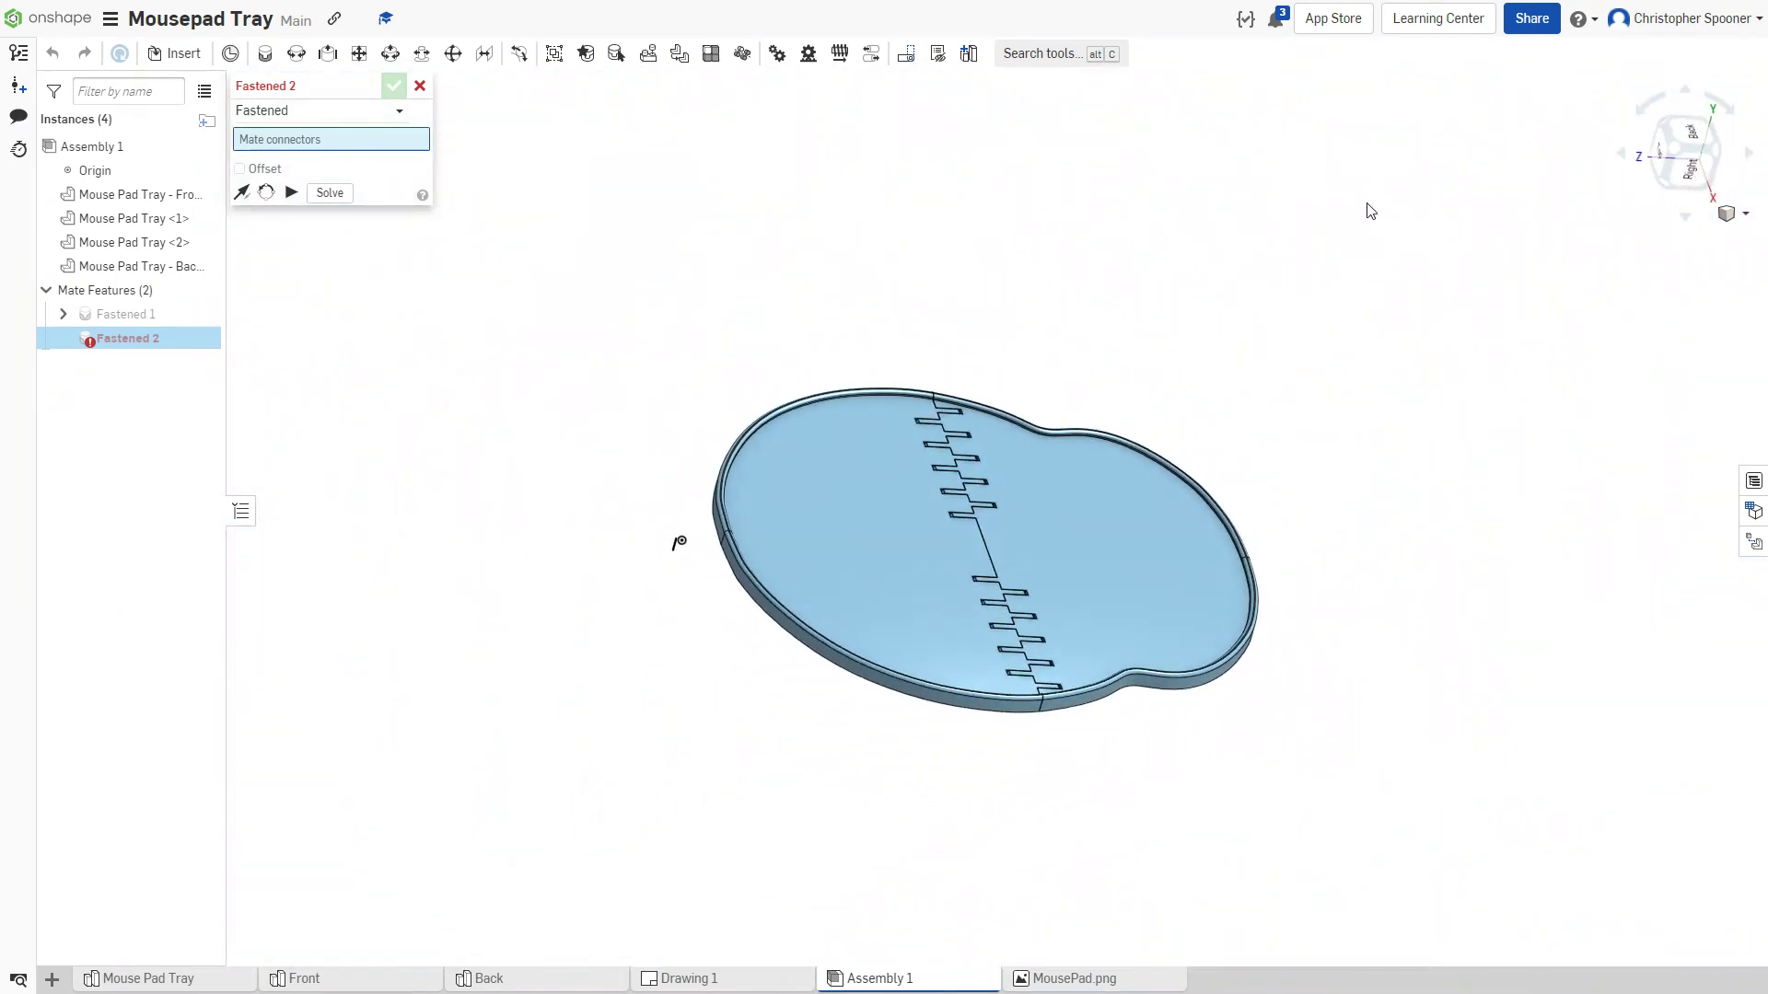
- Switch to PrusaSlicer and examine the sliced top surface and joining edge of the tray back
key("alt+Tab")
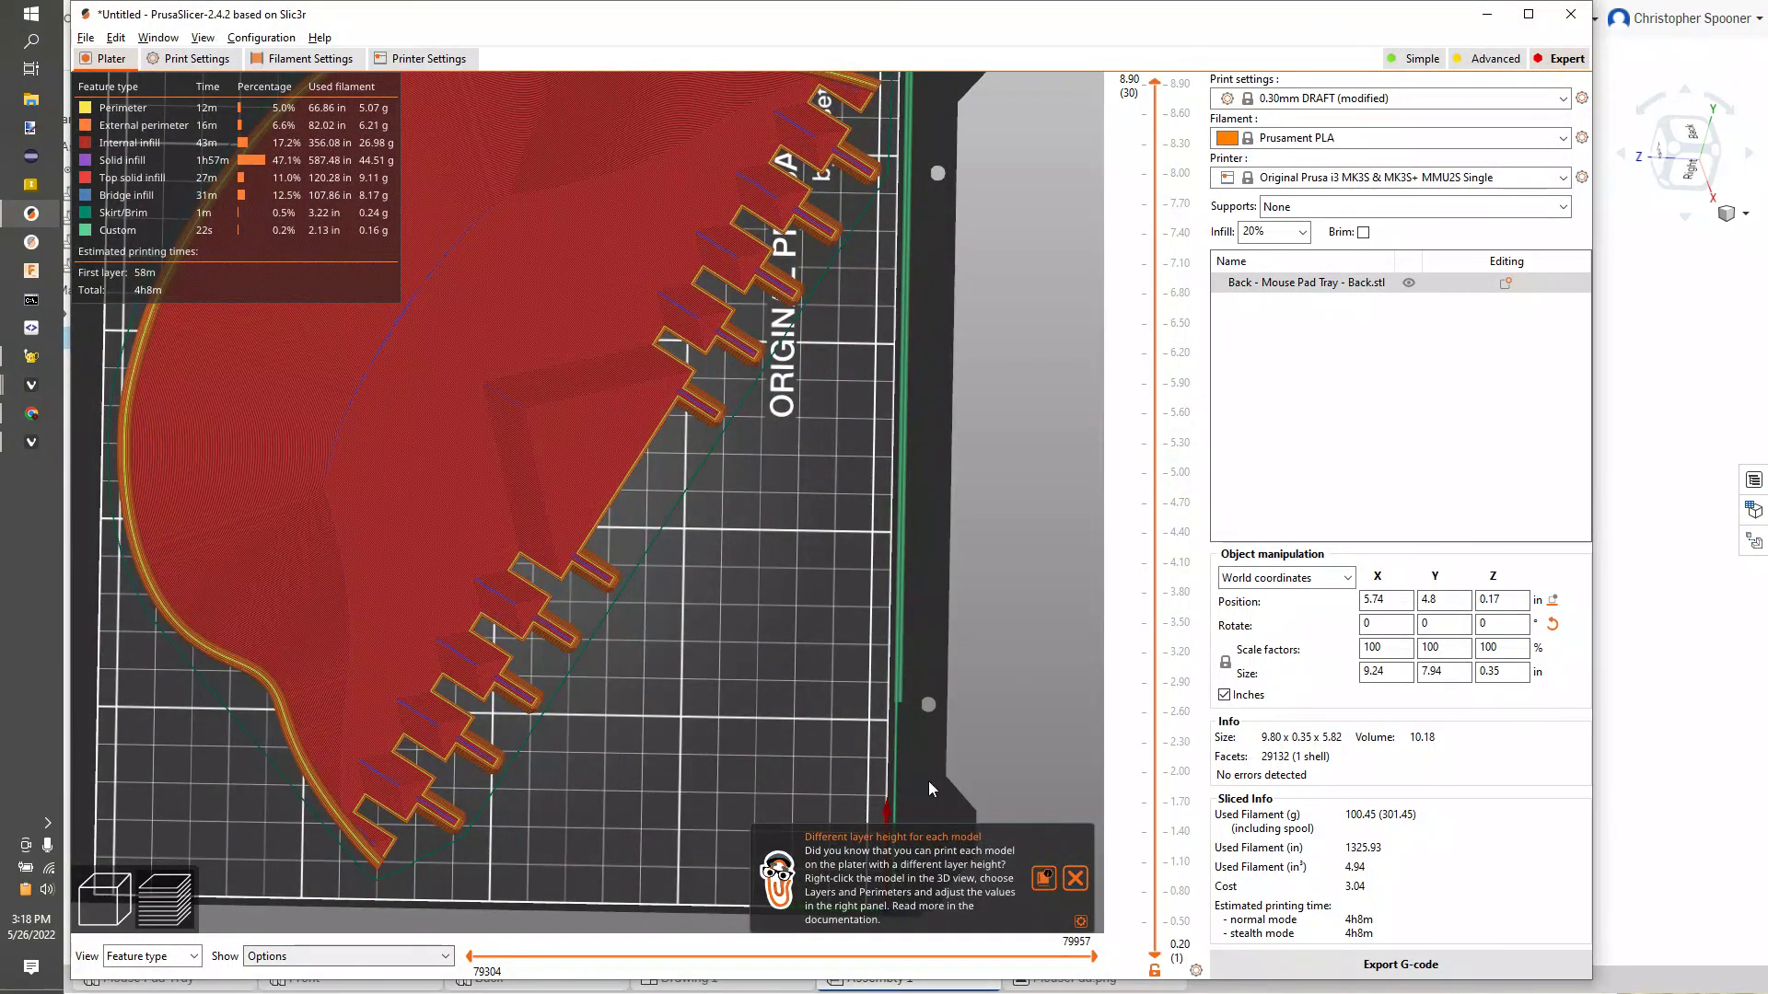
middle_click_drag(825, 604, 799, 692)
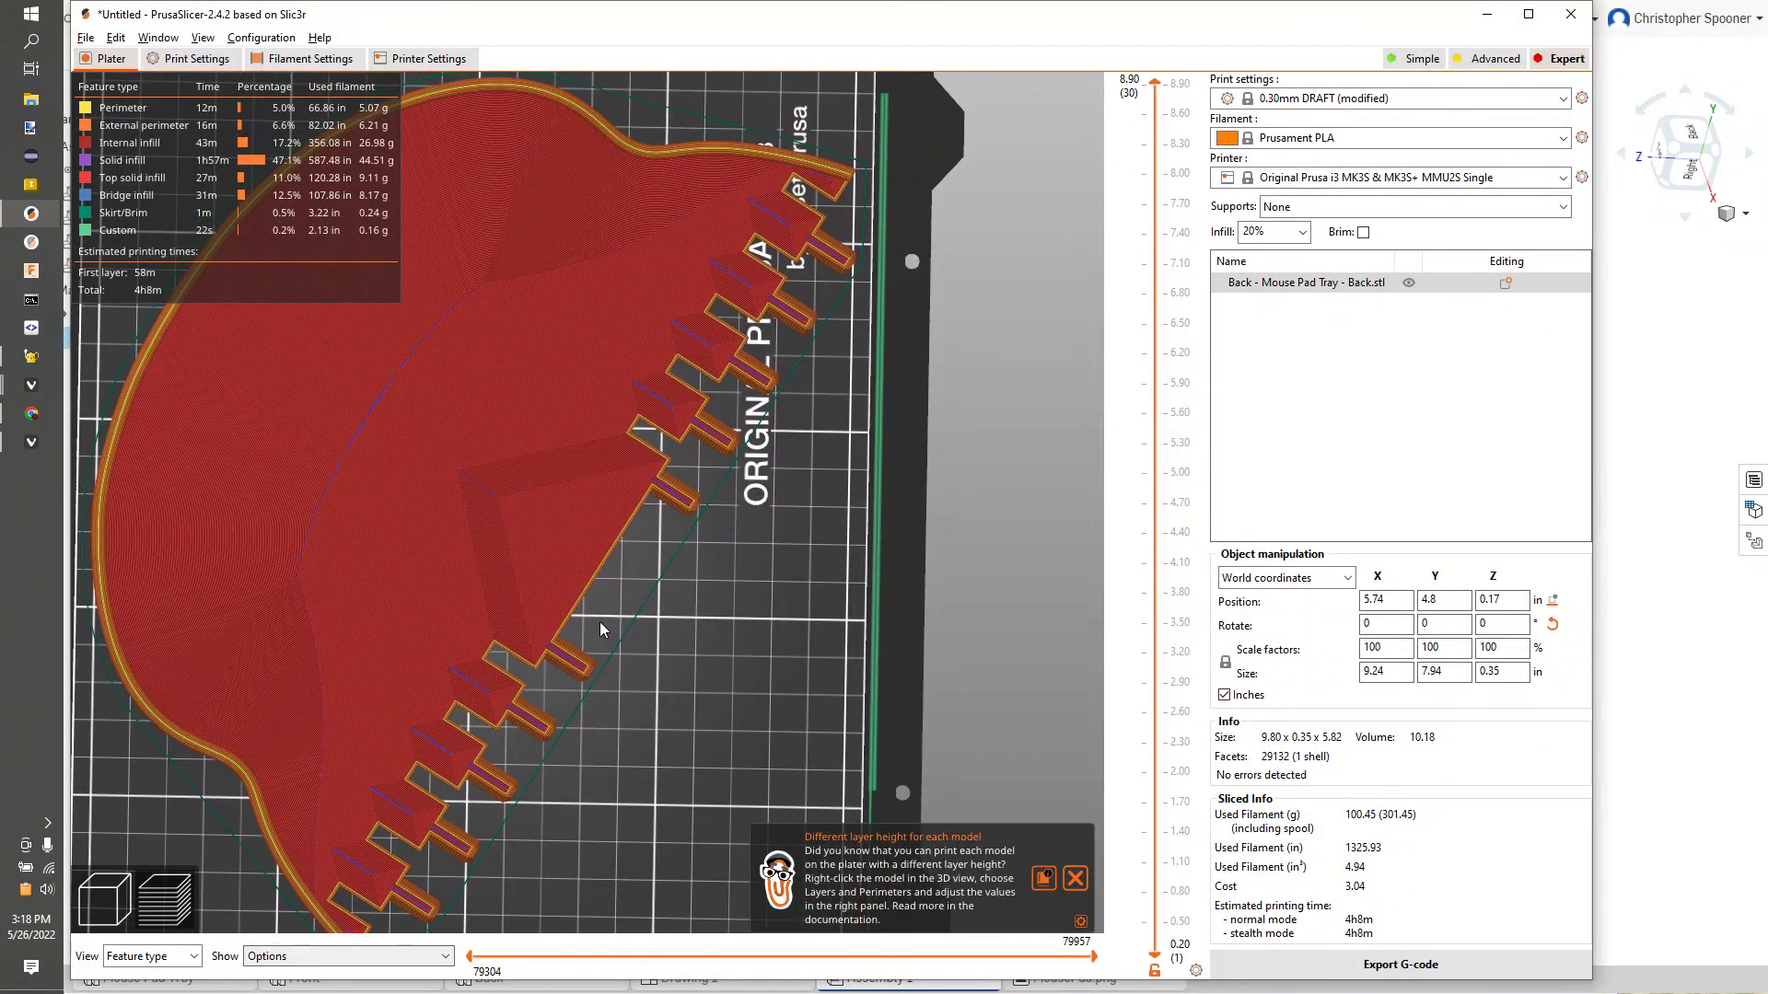